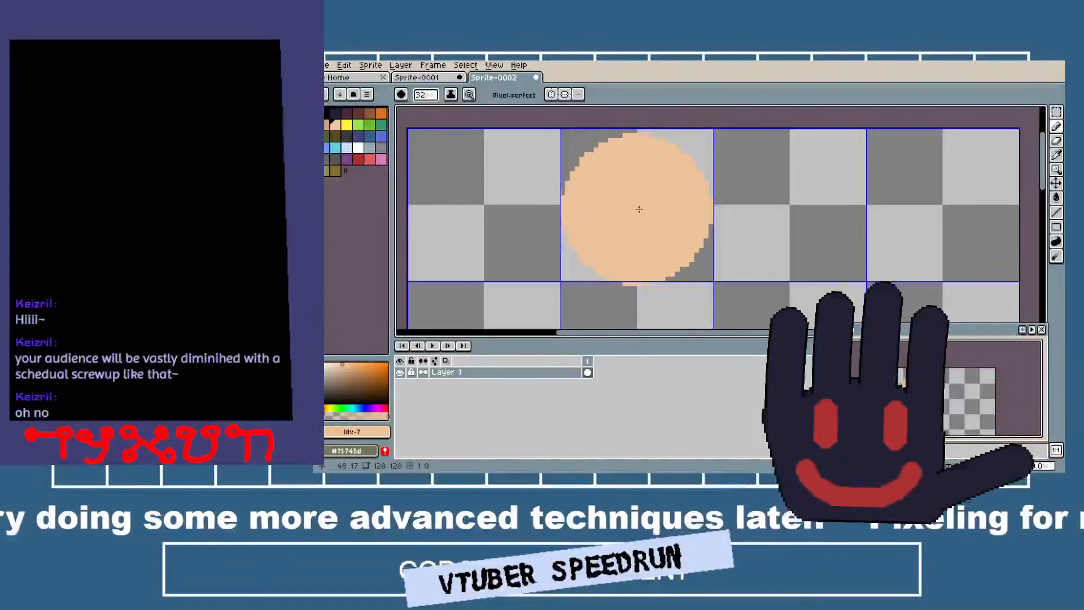
Stamp a 32-pixel peach circle inside the second cell of the sprite's top grid row.
{"action": "left_click", "coordinate": [639, 207]}
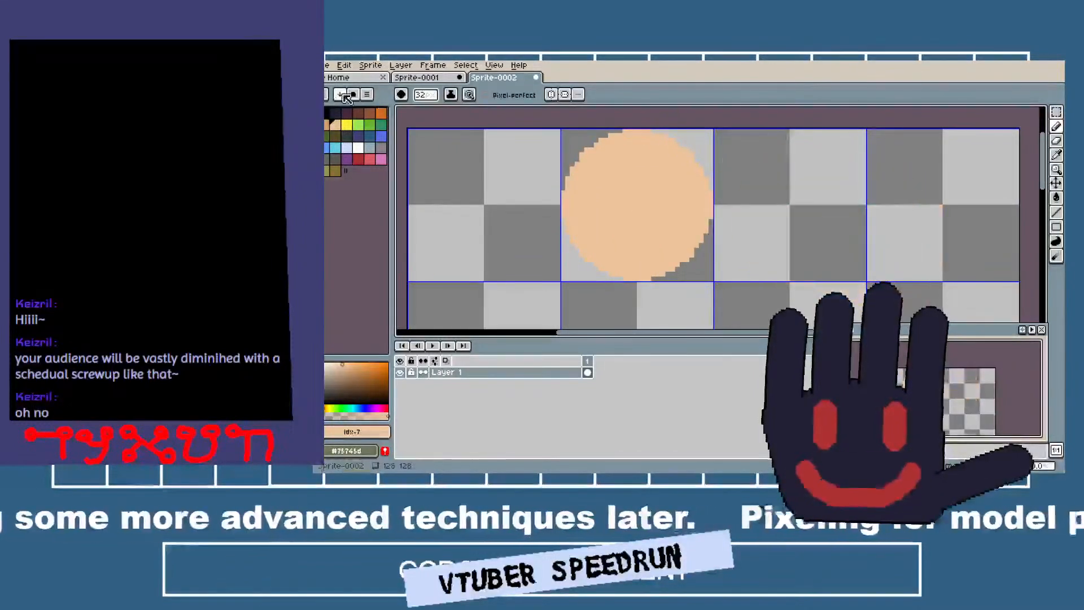
Outline two upright black rectangles, about 5 by 20 and 6 by 17 pixels, beside the peach circle with a 1-pixel pencil.
{"action": "left_click", "coordinate": [327, 114]}
{"action": "key", "text": "minus"}
{"action": "key", "text": "minus"}
{"action": "key", "text": "minus"}
{"action": "key", "text": "minus"}
{"action": "key", "text": "minus"}
{"action": "key", "text": "minus"}
{"action": "key", "text": "minus"}
{"action": "key", "text": "minus"}
{"action": "key", "text": "minus"}
{"action": "key", "text": "minus"}
{"action": "key", "text": "minus"}
{"action": "key", "text": "minus"}
{"action": "key", "text": "minus"}
{"action": "key", "text": "minus"}
{"action": "key", "text": "minus"}
{"action": "key", "text": "minus"}
{"action": "key", "text": "minus"}
{"action": "key", "text": "minus"}
{"action": "key", "text": "minus"}
{"action": "key", "text": "minus"}
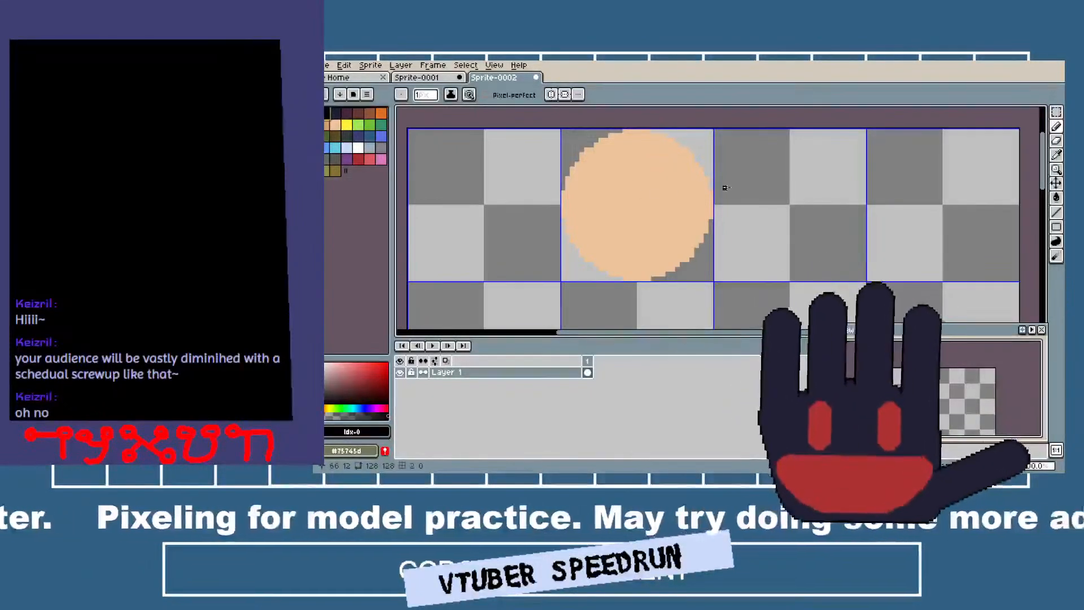
{"action": "left_click", "coordinate": [744, 187]}
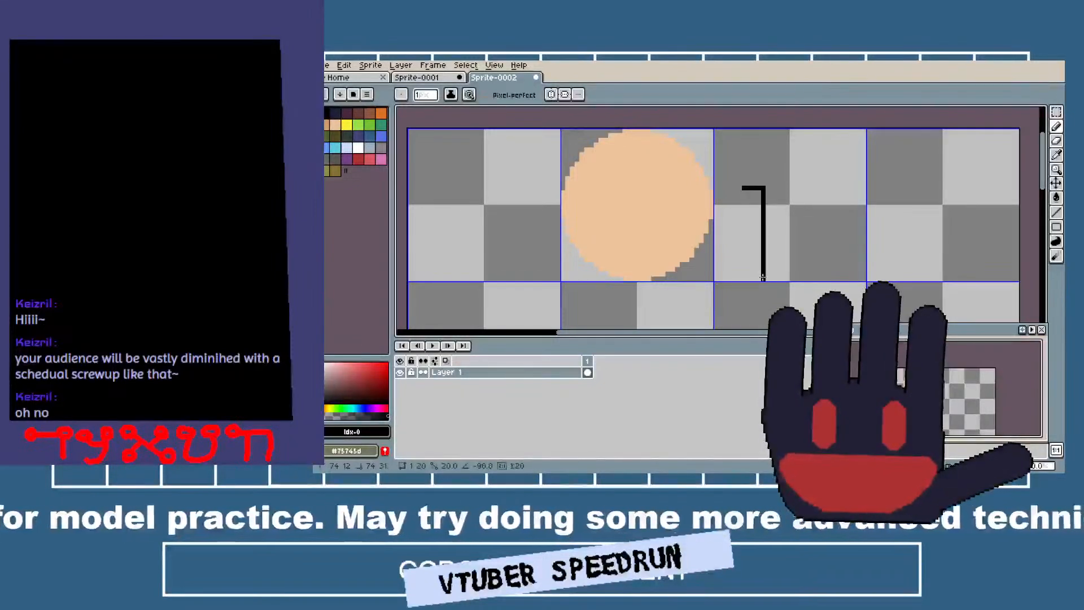
{"action": "left_click", "coordinate": [741, 278]}
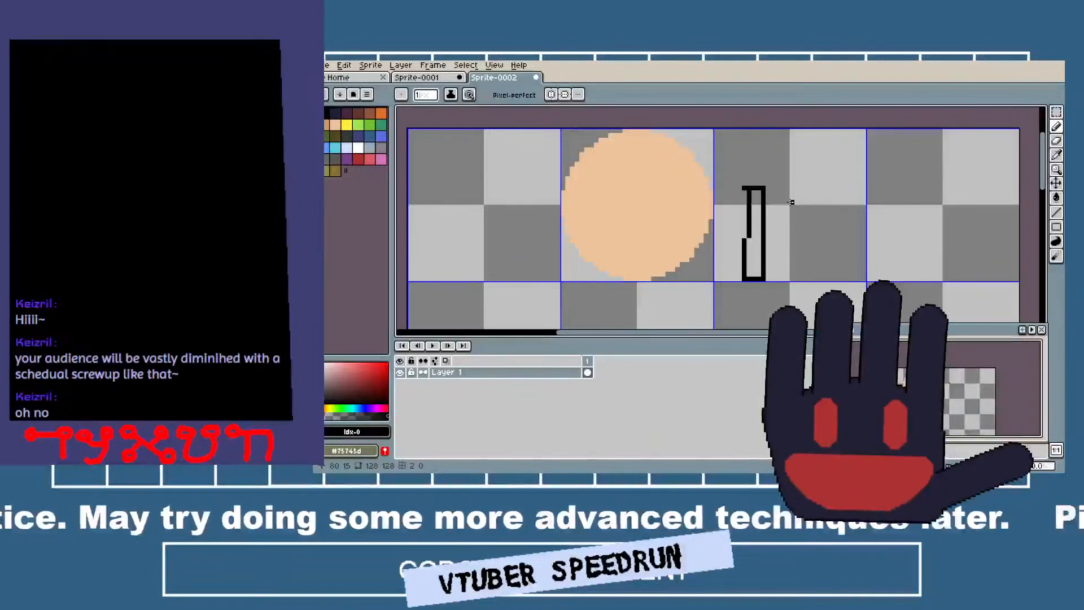
{"action": "left_click", "coordinate": [813, 201]}
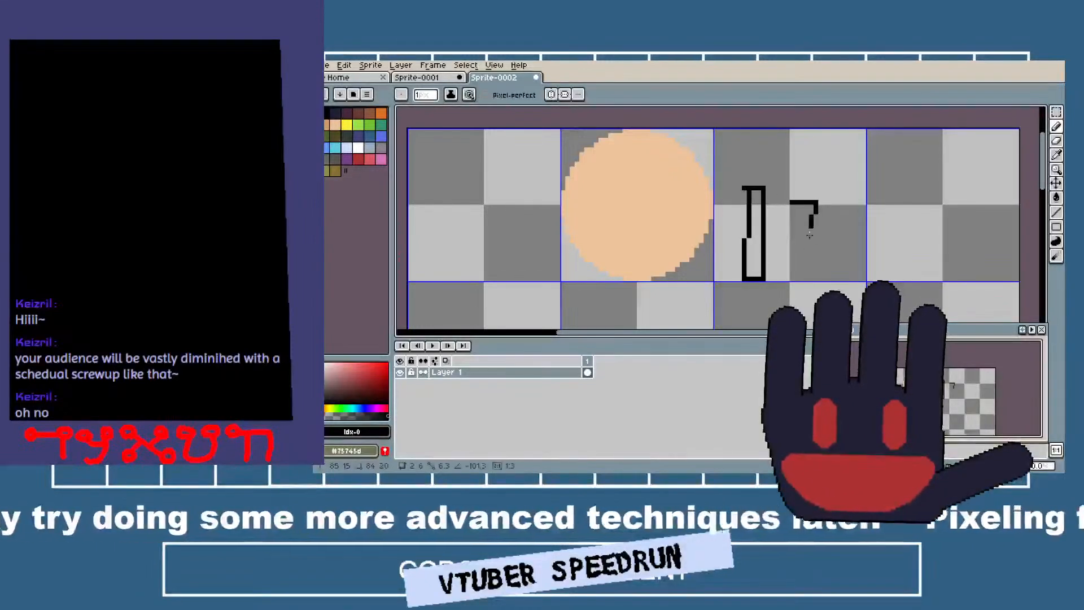
{"action": "left_click", "coordinate": [814, 274]}
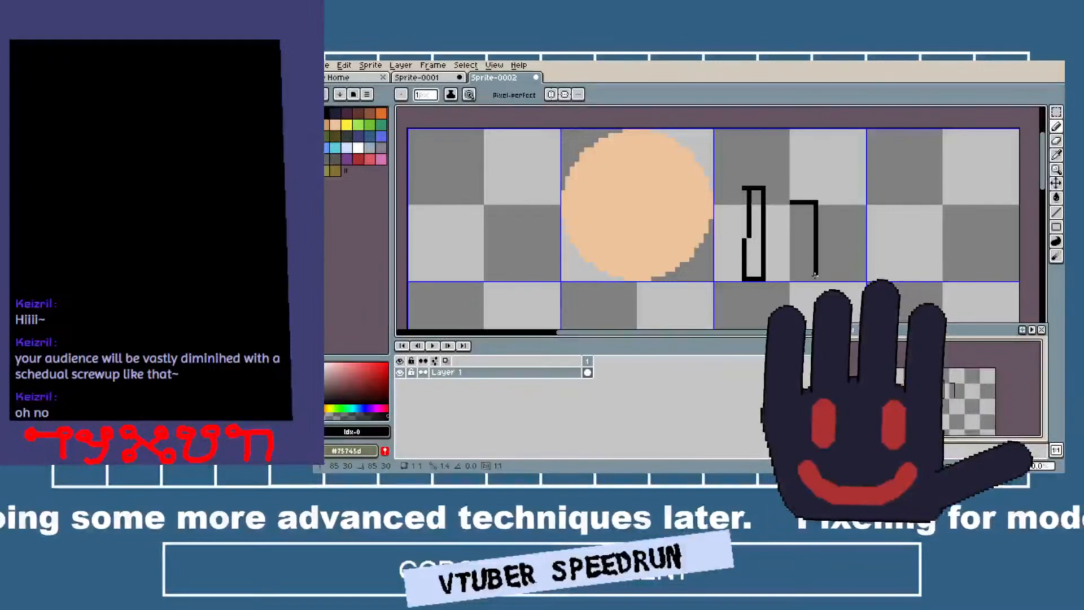
{"action": "left_click", "coordinate": [792, 277]}
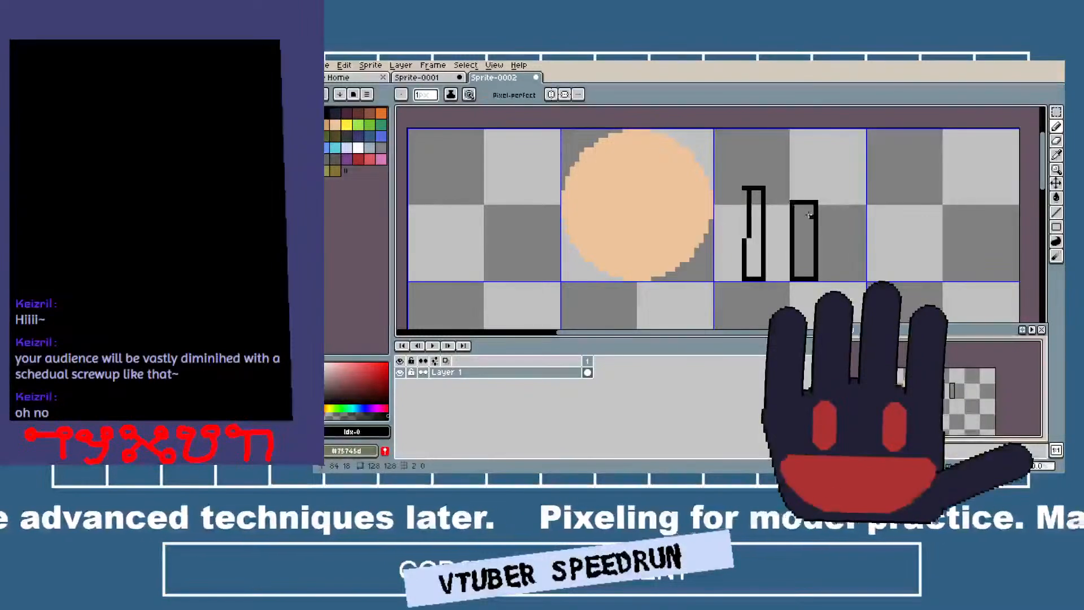
Straighten the left edge of the taller black rectangle and erase the stray line inside it.
{"action": "scroll", "coordinate": [791, 202], "scroll_direction": "down", "scroll_amount": 1}
{"action": "scroll", "coordinate": [756, 147], "scroll_direction": "down", "scroll_amount": 1}
{"action": "scroll", "coordinate": [755, 148], "scroll_direction": "up", "scroll_amount": 1}
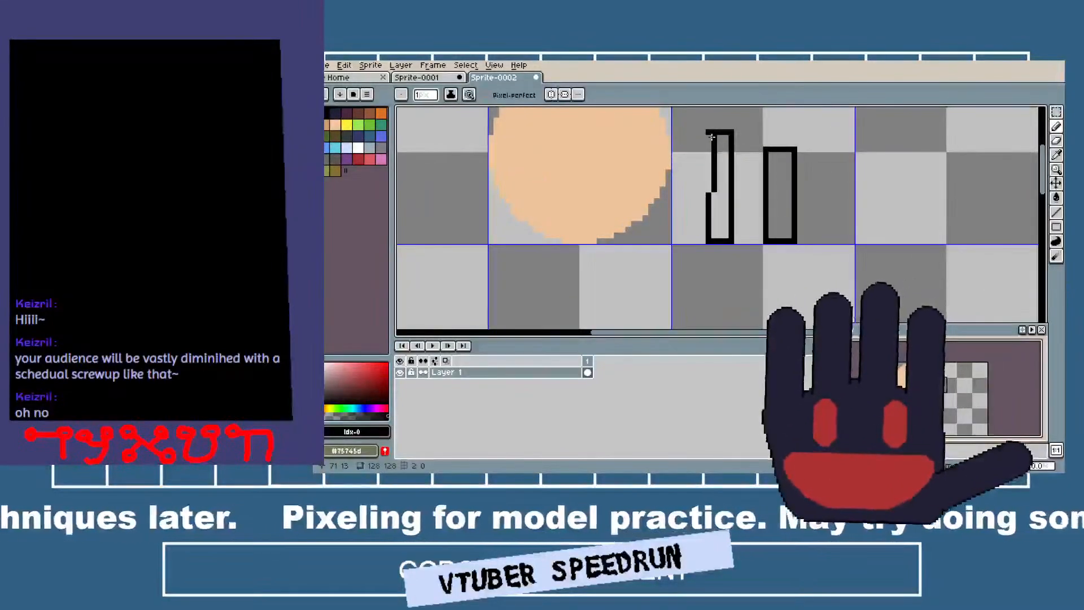
{"action": "left_click_drag", "start_coordinate": [710, 201], "coordinate": [707, 196]}
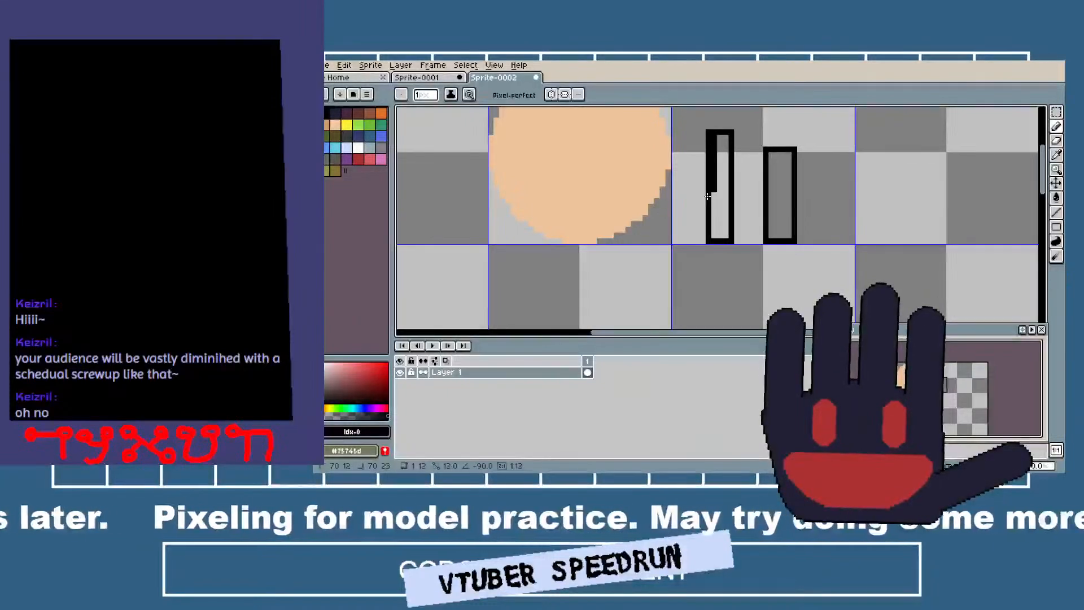
{"action": "key", "text": "e"}
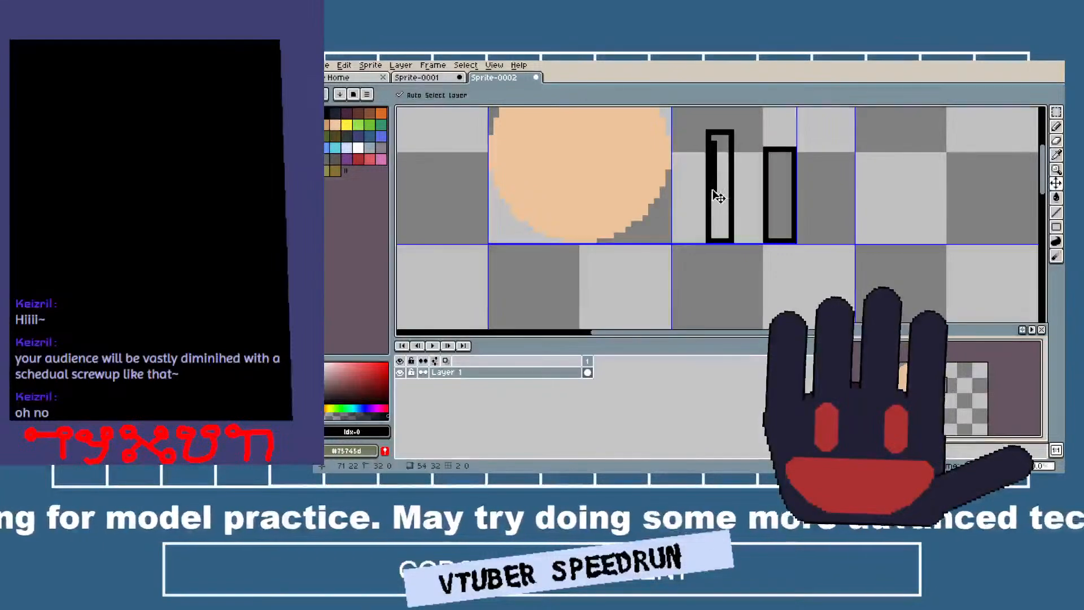
{"action": "left_click", "coordinate": [714, 190], "text": "shift"}
Paint a rounded black mitt shape with a 14-pixel round brush in the grid cell below the peach circle.
{"action": "scroll", "coordinate": [728, 194], "scroll_direction": "down", "scroll_amount": 1}
{"action": "left_click_drag", "start_coordinate": [778, 199], "coordinate": [765, 187]}
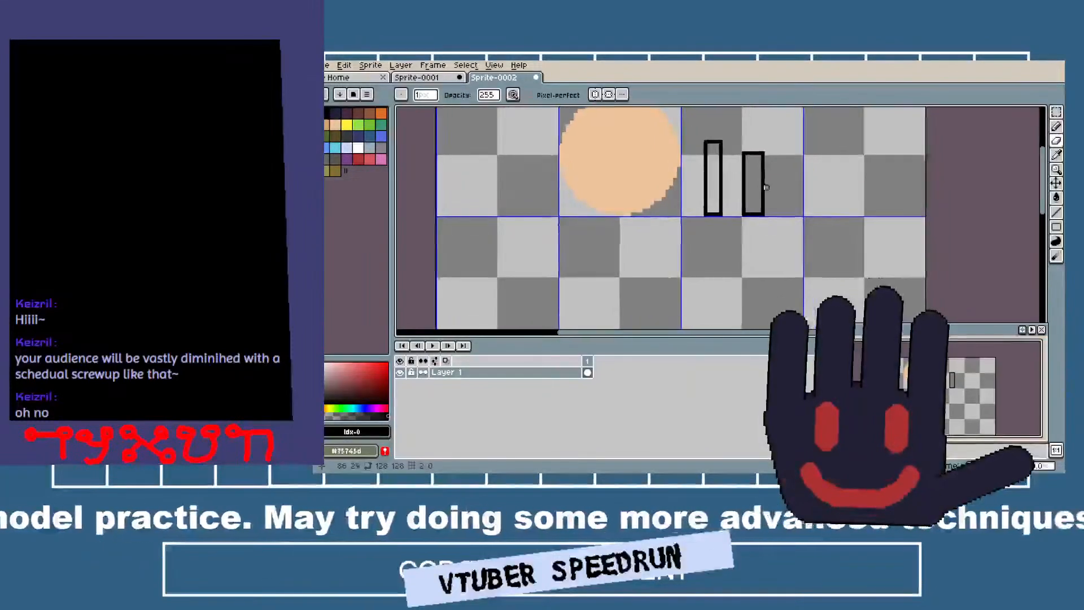
{"action": "key", "text": "b"}
{"action": "left_click_drag", "start_coordinate": [571, 249], "coordinate": [618, 194]}
{"action": "scroll", "coordinate": [676, 221], "scroll_direction": "up", "scroll_amount": 13}
{"action": "scroll", "coordinate": [675, 220], "scroll_direction": "down", "scroll_amount": 4}
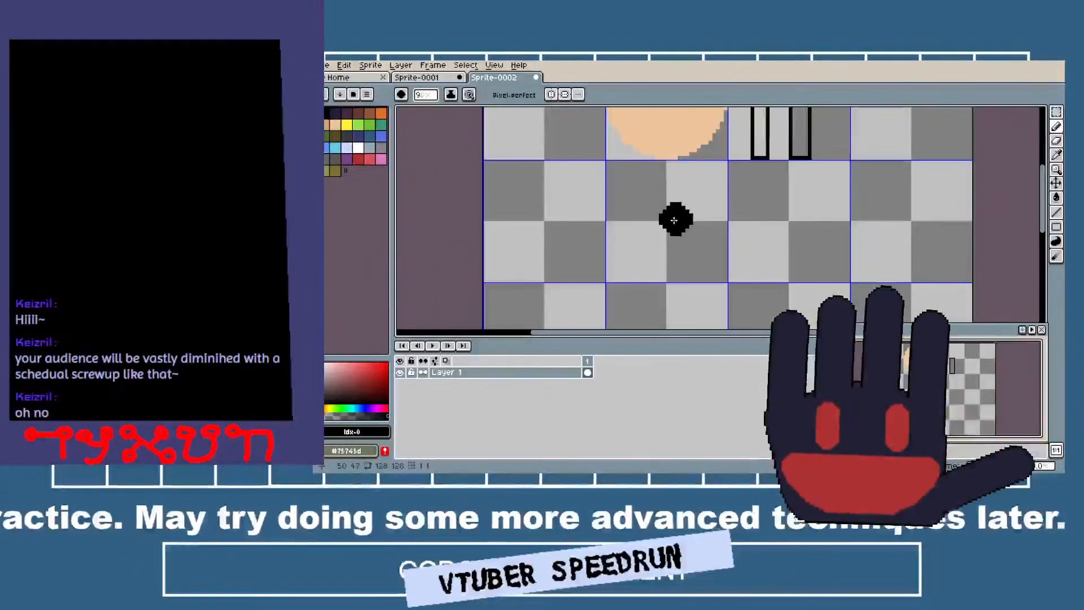
{"action": "scroll", "coordinate": [672, 217], "scroll_direction": "up", "scroll_amount": 6}
{"action": "scroll", "coordinate": [672, 212], "scroll_direction": "down", "scroll_amount": 2}
{"action": "left_click", "coordinate": [685, 195]}
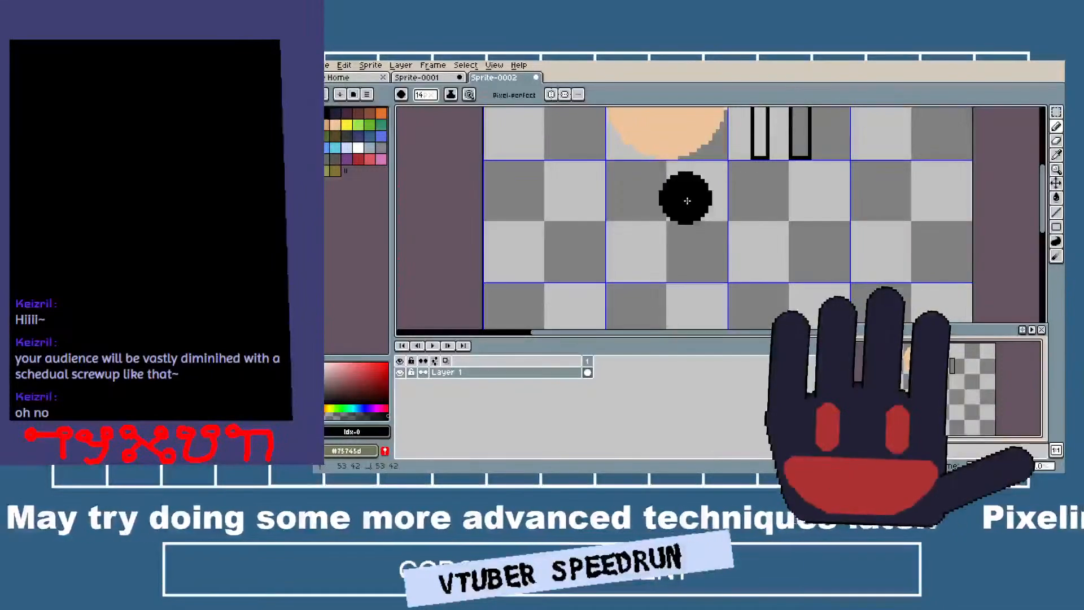
{"action": "mouse_move", "coordinate": [674, 242]}
{"action": "left_mouse_down"}
{"action": "mouse_move", "coordinate": [635, 243]}
{"action": "mouse_move", "coordinate": [675, 207]}
{"action": "mouse_move", "coordinate": [720, 212]}
{"action": "left_mouse_up"}
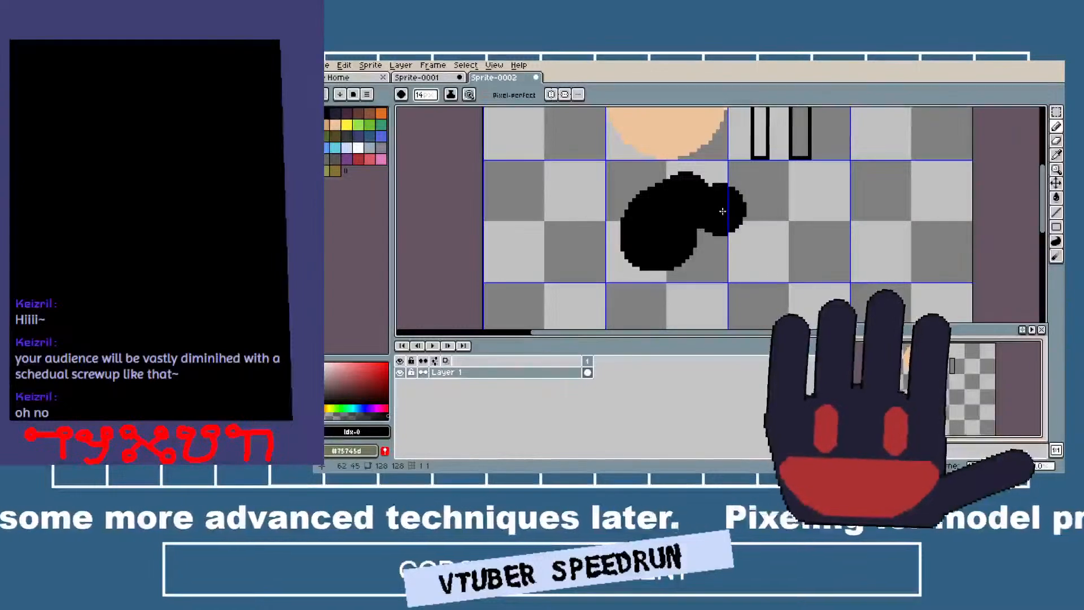
{"action": "key", "text": "ctrl+z"}
Paint one thick and three thin slanted tan stripes as fingers across the lower part of the black shape.
{"action": "left_click", "coordinate": [328, 125]}
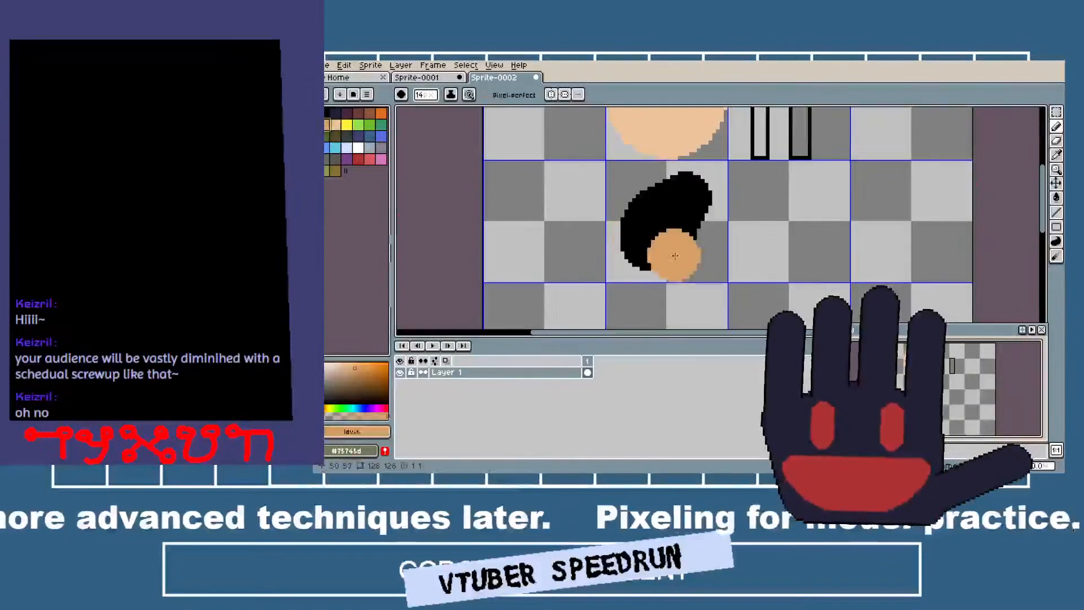
{"action": "key", "text": "minus"}
{"action": "key", "text": "minus"}
{"action": "key", "text": "minus"}
{"action": "key", "text": "minus"}
{"action": "key", "text": "minus"}
{"action": "key", "text": "minus"}
{"action": "key", "text": "minus"}
{"action": "key", "text": "minus"}
{"action": "key", "text": "minus"}
{"action": "key", "text": "minus"}
{"action": "key", "text": "minus"}
{"action": "key", "text": "minus"}
{"action": "key", "text": "minus"}
{"action": "key", "text": "plus"}
{"action": "key", "text": "plus"}
{"action": "key", "text": "plus"}
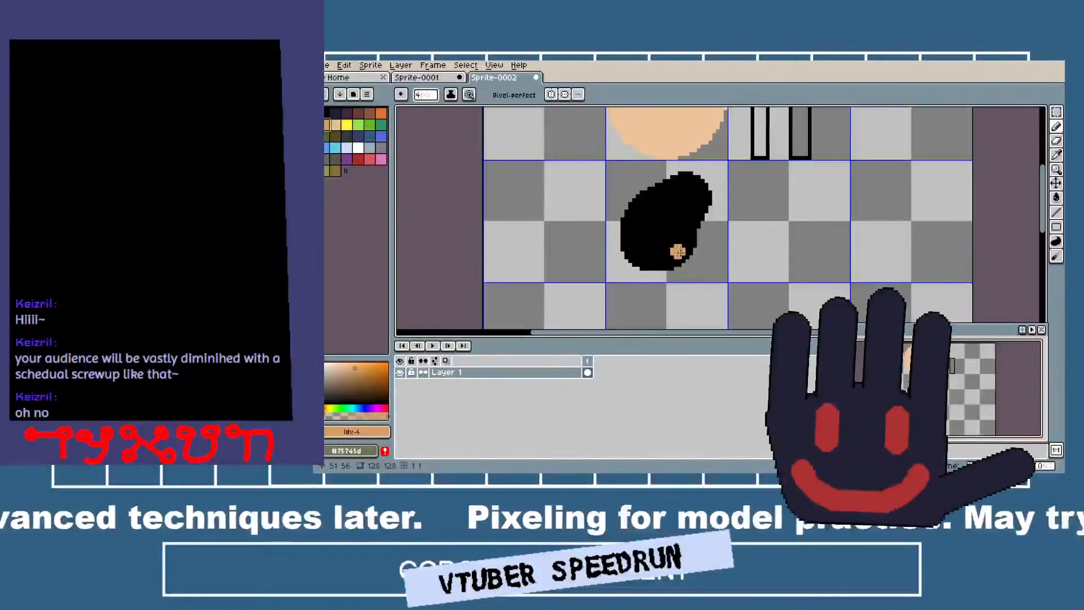
{"action": "scroll", "coordinate": [679, 253], "scroll_direction": "up", "scroll_amount": 1}
{"action": "left_click_drag", "start_coordinate": [675, 270], "coordinate": [687, 226]}
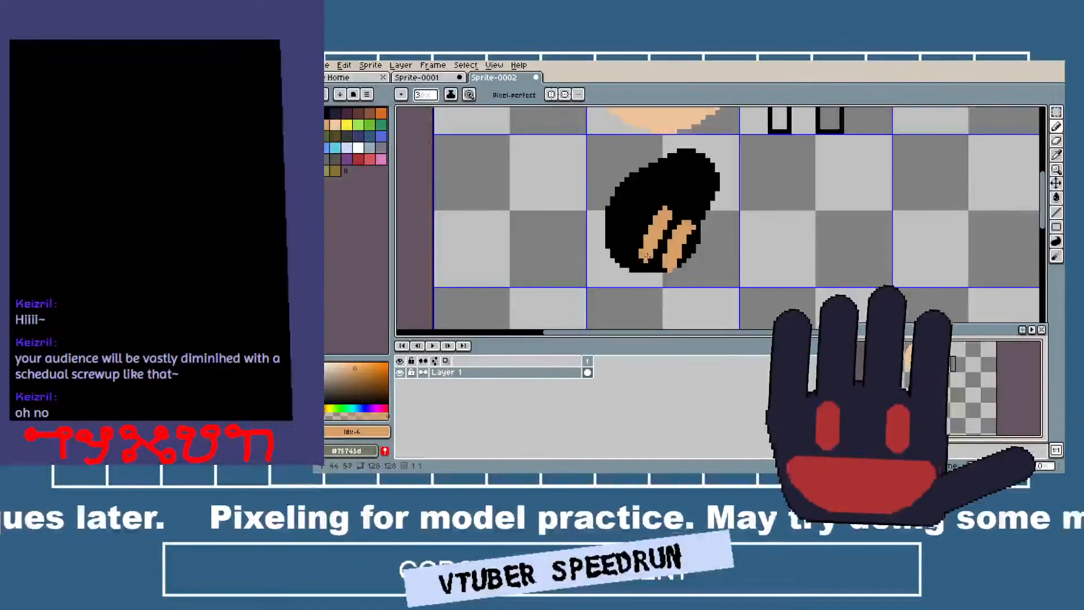
{"action": "key", "text": "ctrl+z"}
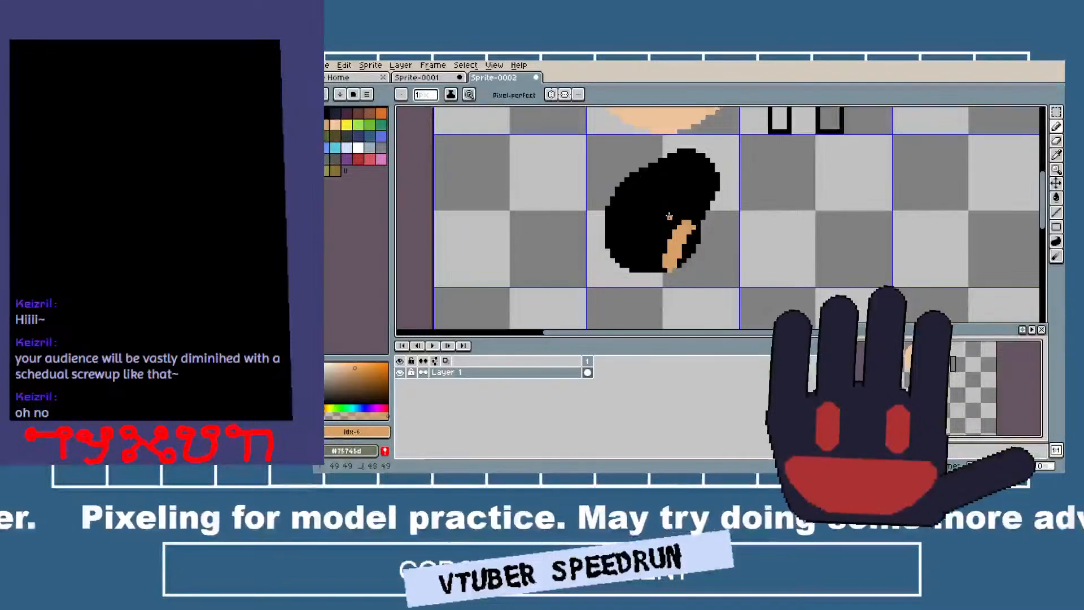
{"action": "left_click_drag", "start_coordinate": [652, 215], "coordinate": [623, 247]}
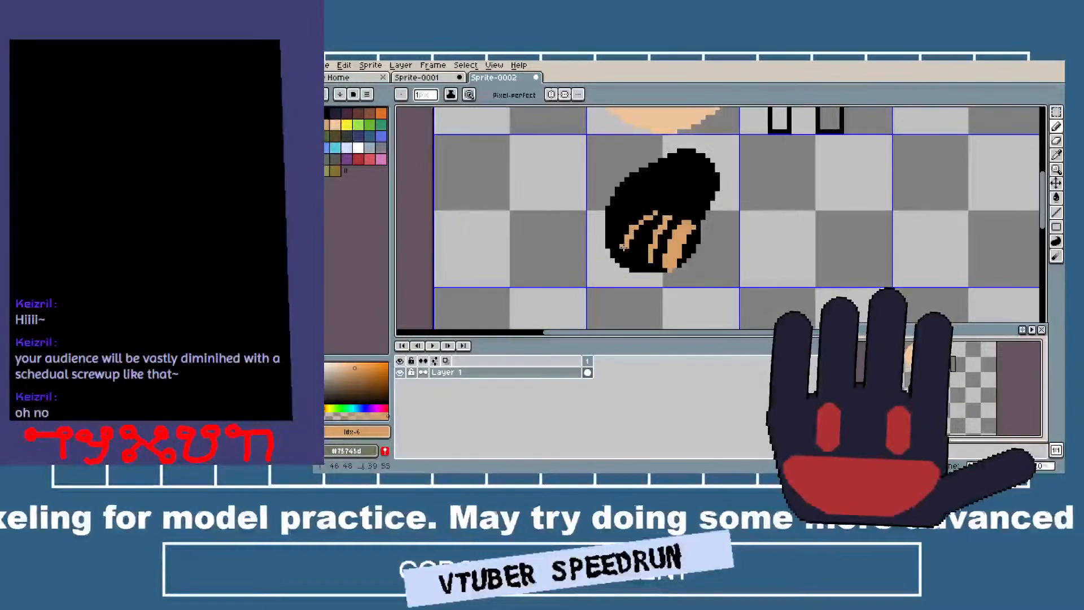
{"action": "left_click_drag", "start_coordinate": [644, 201], "coordinate": [608, 231]}
Erase the whole black and tan hand shape with a 29-pixel eraser.
{"action": "key", "text": "e"}
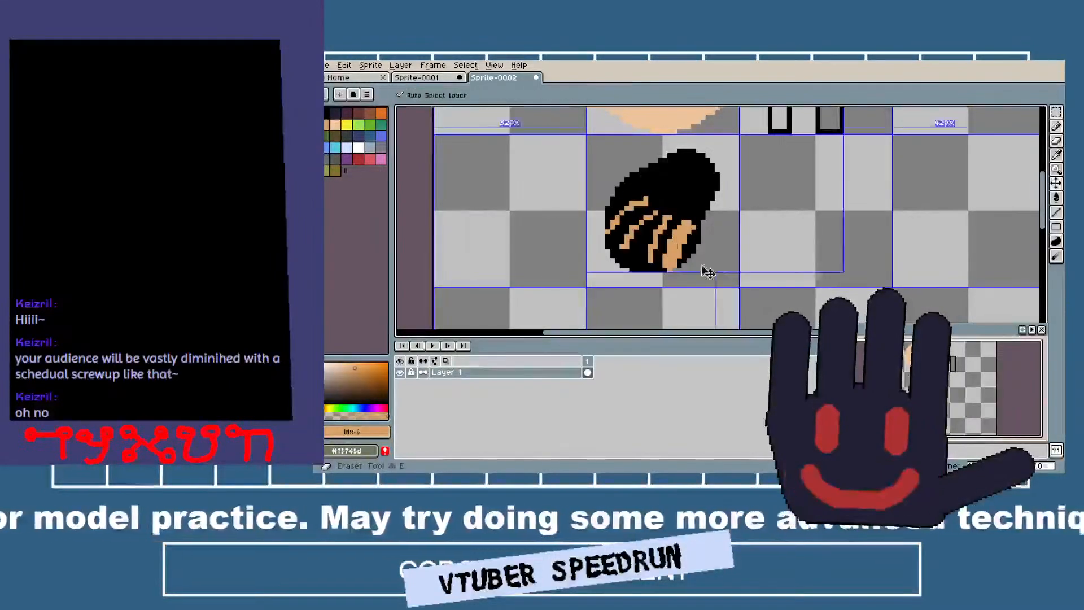
{"action": "scroll", "coordinate": [635, 254], "scroll_direction": "down", "scroll_amount": 15}
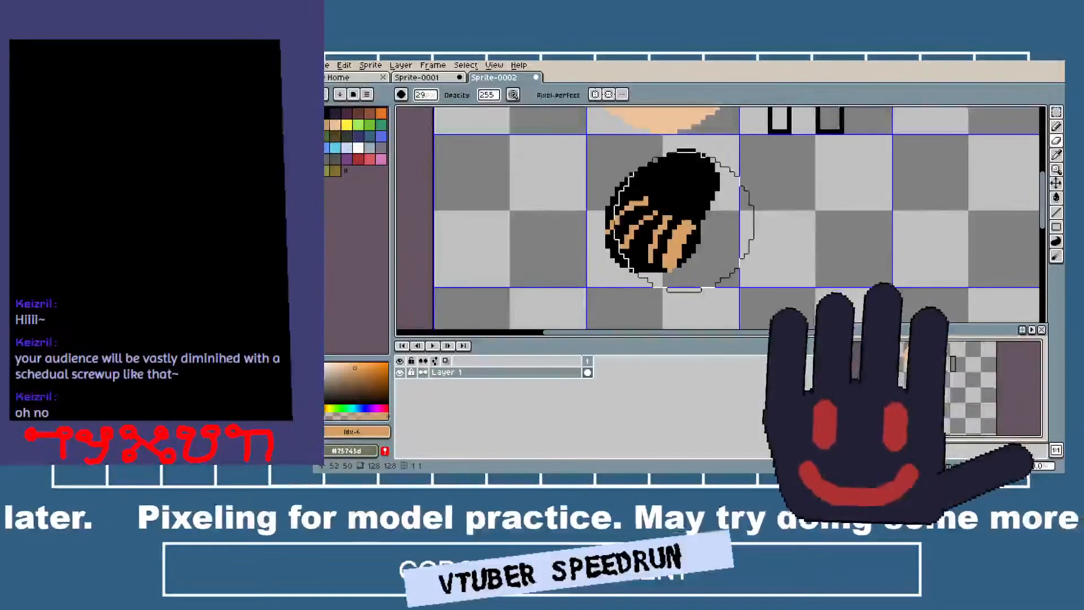
{"action": "left_click_drag", "start_coordinate": [661, 231], "coordinate": [607, 247]}
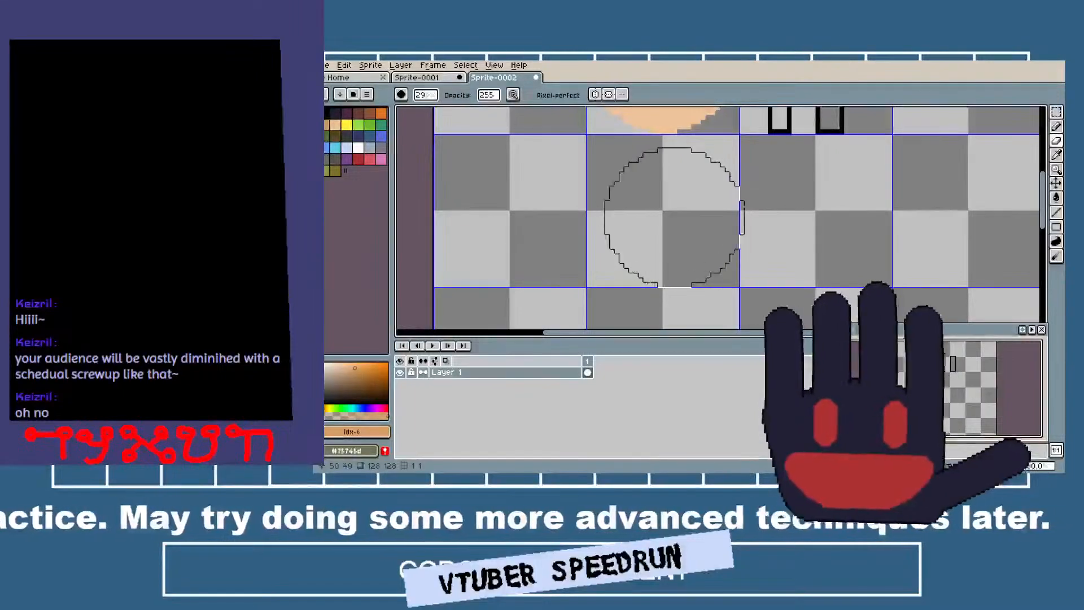
{"action": "key", "text": "b"}
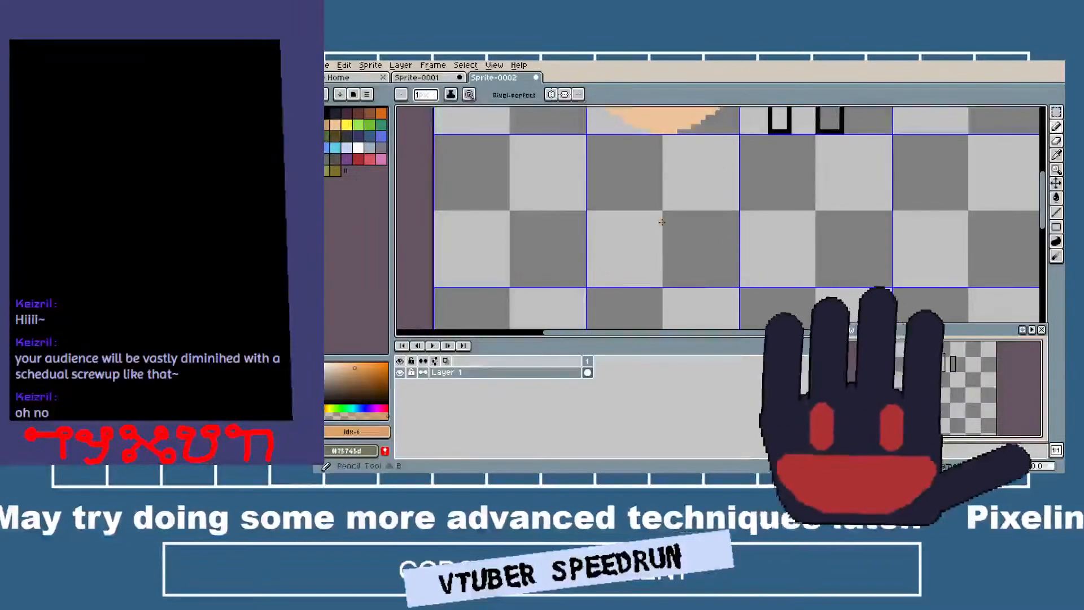
{"action": "left_click_drag", "start_coordinate": [671, 228], "coordinate": [616, 185]}
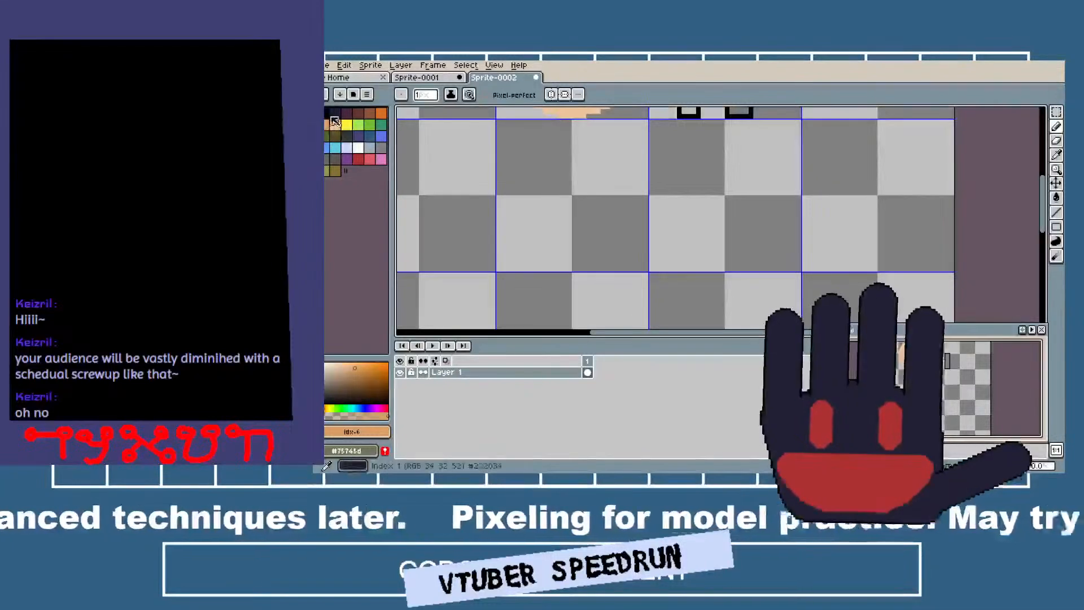
{"action": "left_click", "coordinate": [385, 116]}
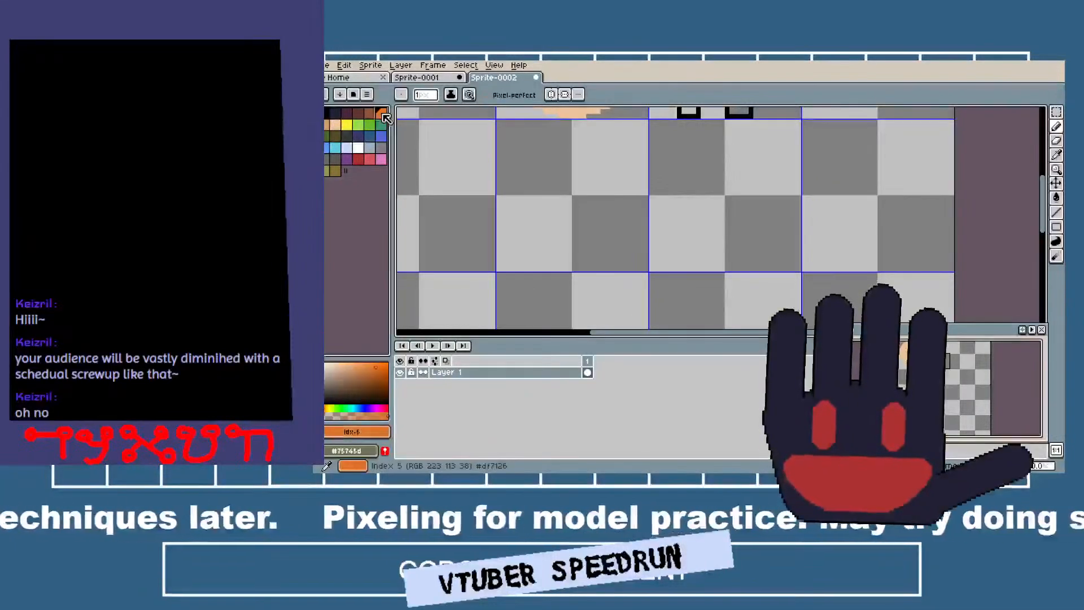
{"action": "left_click_drag", "start_coordinate": [707, 194], "coordinate": [649, 265]}
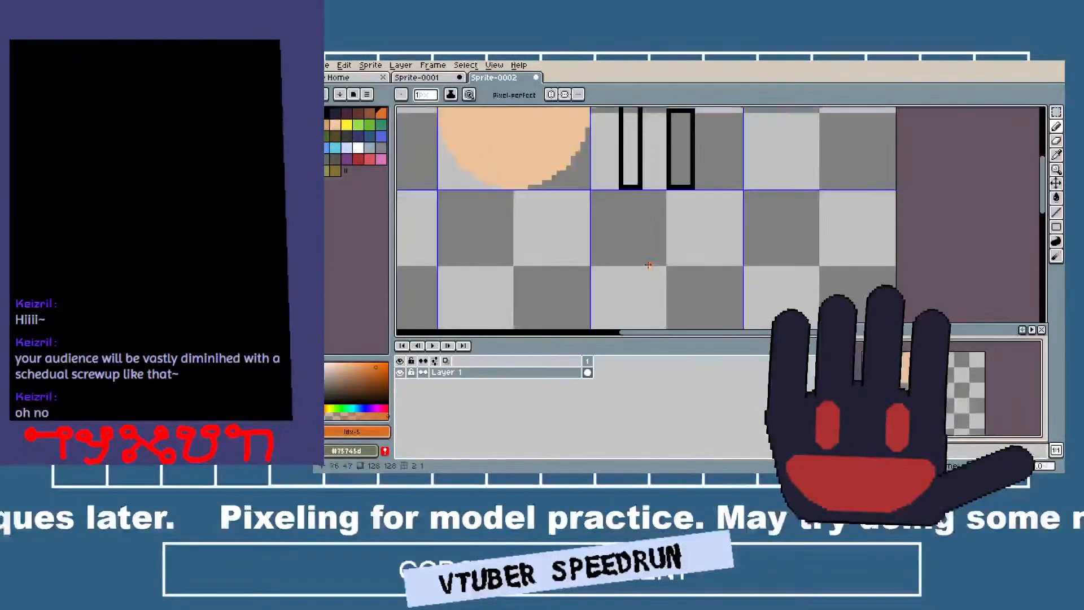
{"action": "left_click_drag", "start_coordinate": [672, 148], "coordinate": [630, 228]}
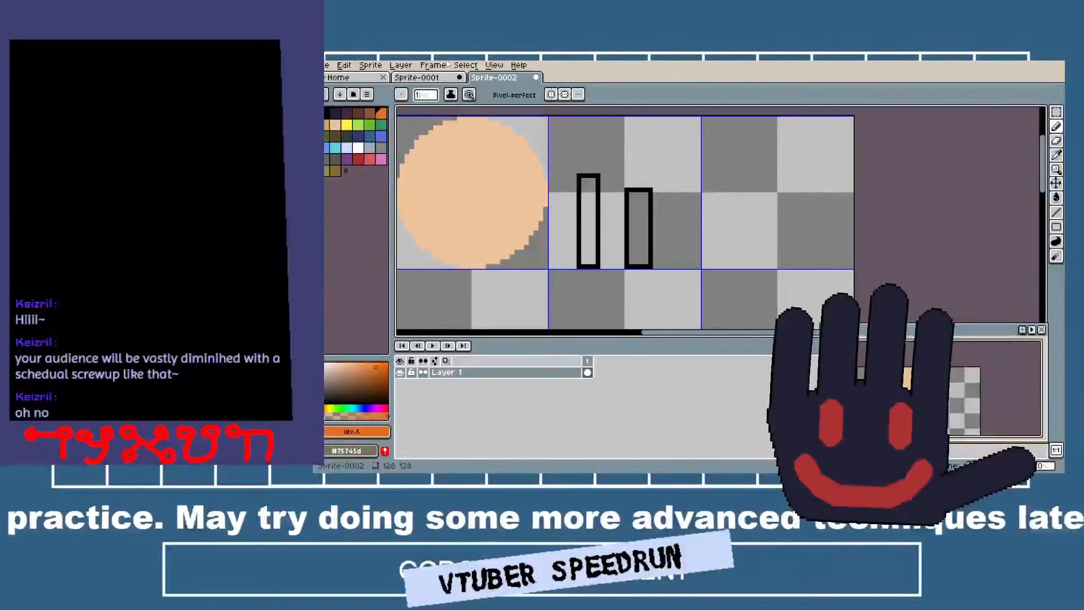
{"action": "left_click_drag", "start_coordinate": [688, 230], "coordinate": [837, 78]}
{"action": "left_click_drag", "start_coordinate": [642, 189], "coordinate": [584, 209]}
{"action": "scroll", "coordinate": [587, 215], "scroll_direction": "up", "scroll_amount": 4}
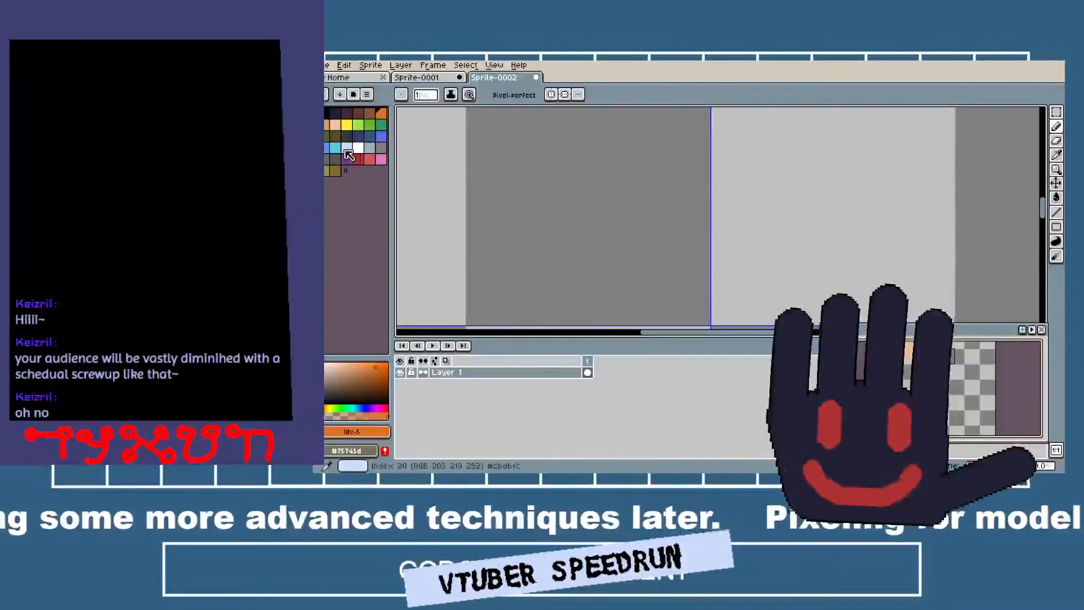
Draw a filled tan square about 9 by 9 pixels against the right edge of the grid cell below the peach circle.
{"action": "left_click", "coordinate": [328, 125]}
{"action": "key", "text": "b"}
{"action": "left_click", "coordinate": [595, 196]}
{"action": "scroll", "coordinate": [595, 195], "scroll_direction": "down", "scroll_amount": 2}
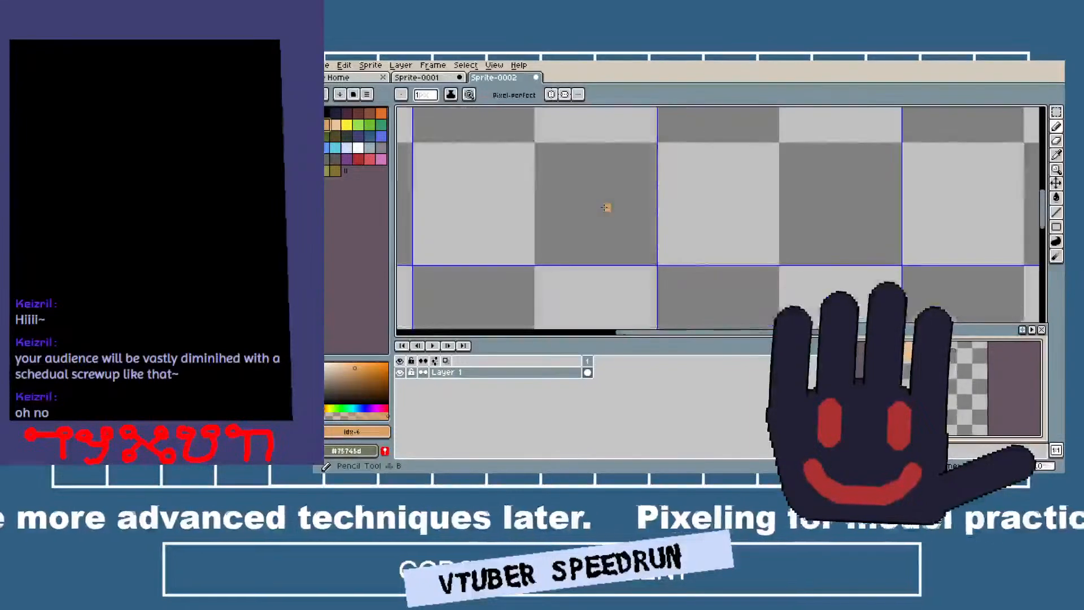
{"action": "mouse_move", "coordinate": [592, 199]}
{"action": "left_mouse_down"}
{"action": "mouse_move", "coordinate": [595, 143]}
{"action": "mouse_move", "coordinate": [655, 146]}
{"action": "mouse_move", "coordinate": [660, 215]}
{"action": "mouse_move", "coordinate": [653, 204]}
{"action": "mouse_move", "coordinate": [593, 207]}
{"action": "left_mouse_up"}
{"action": "key", "text": "g"}
{"action": "left_click", "coordinate": [614, 186]}
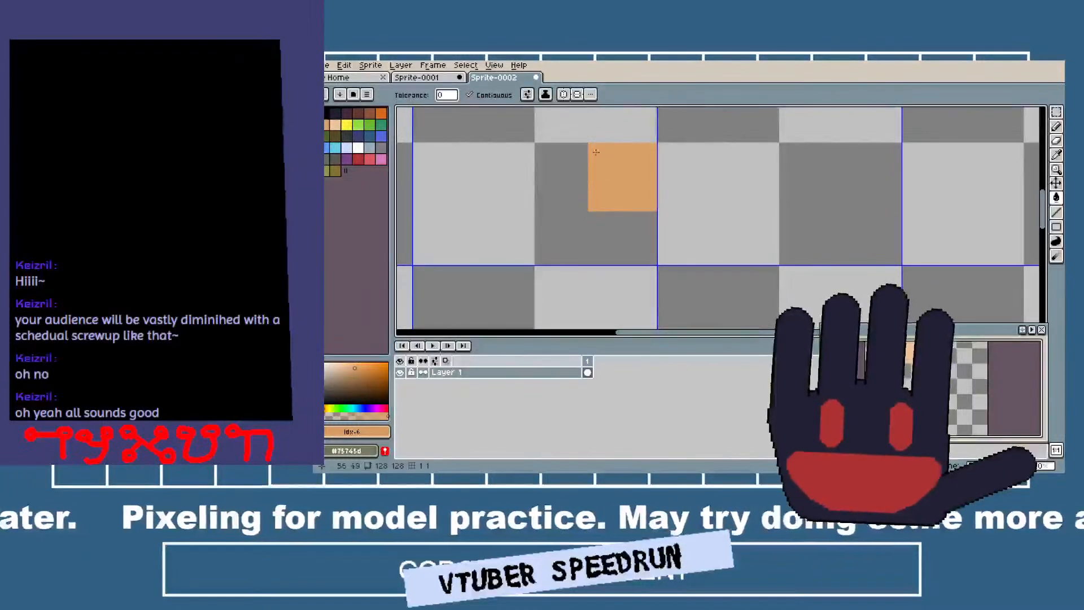
Erase the top-left and bottom-right corners of the tan square with a 3-pixel eraser.
{"action": "key", "text": "e"}
{"action": "scroll", "coordinate": [593, 148], "scroll_direction": "up", "scroll_amount": 10}
{"action": "scroll", "coordinate": [593, 148], "scroll_direction": "up", "scroll_amount": 16}
{"action": "left_click", "coordinate": [591, 145]}
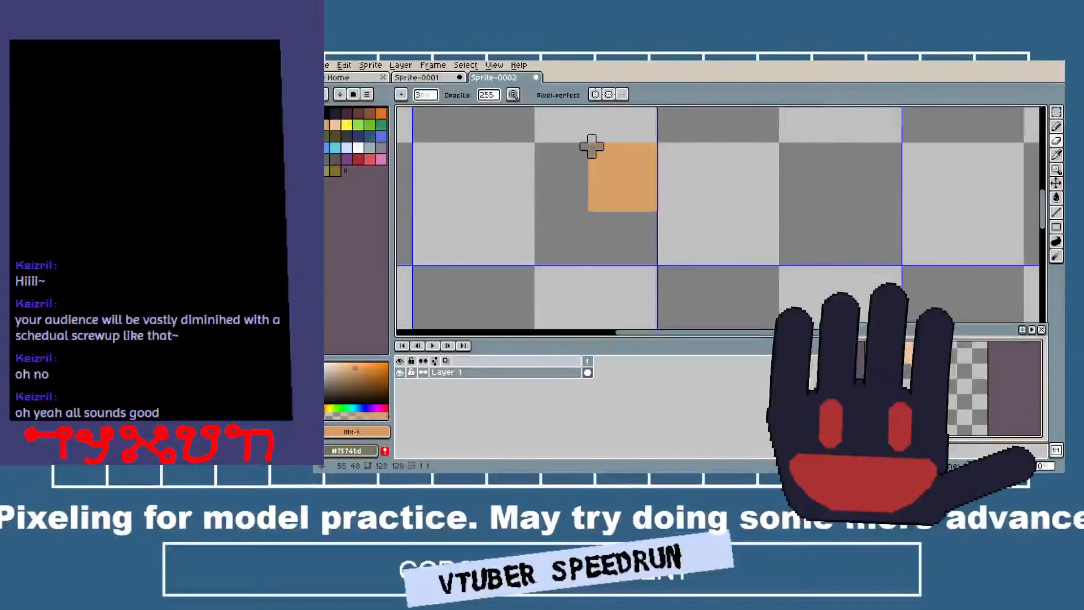
{"action": "left_click", "coordinate": [653, 207]}
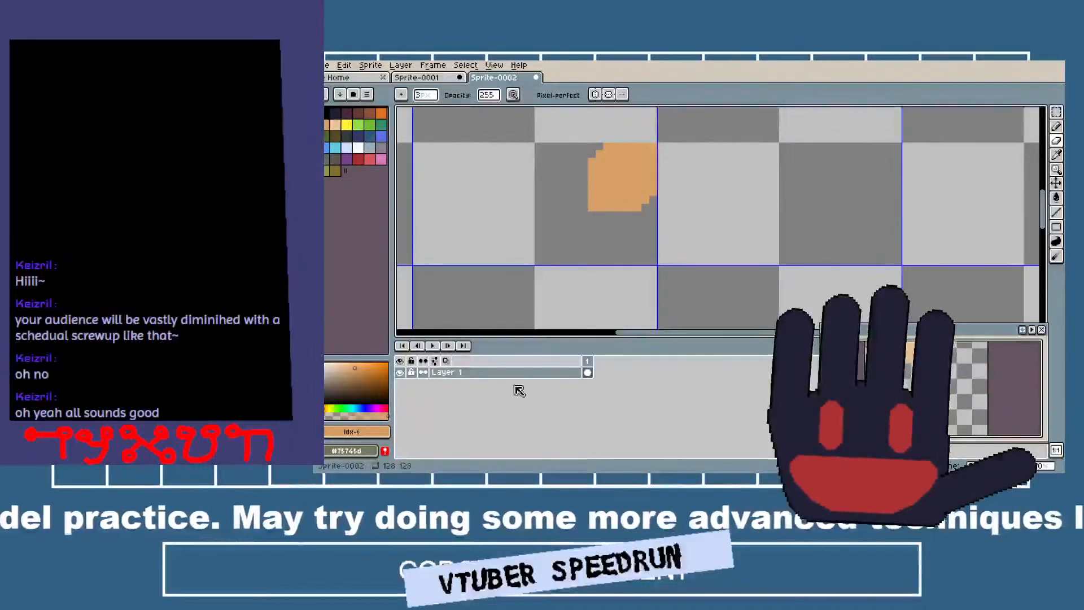
Add a new layer above Layer 1 and choose dark red as the drawing colour.
{"action": "right_click", "coordinate": [529, 373]}
{"action": "mouse_move", "coordinate": [555, 397]}
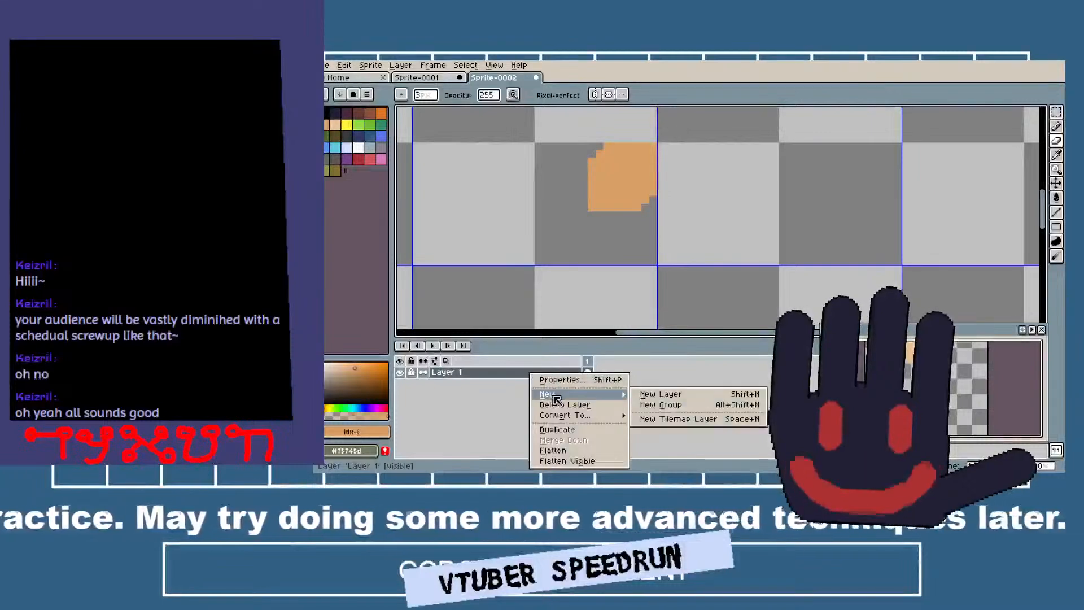
{"action": "left_click", "coordinate": [666, 394]}
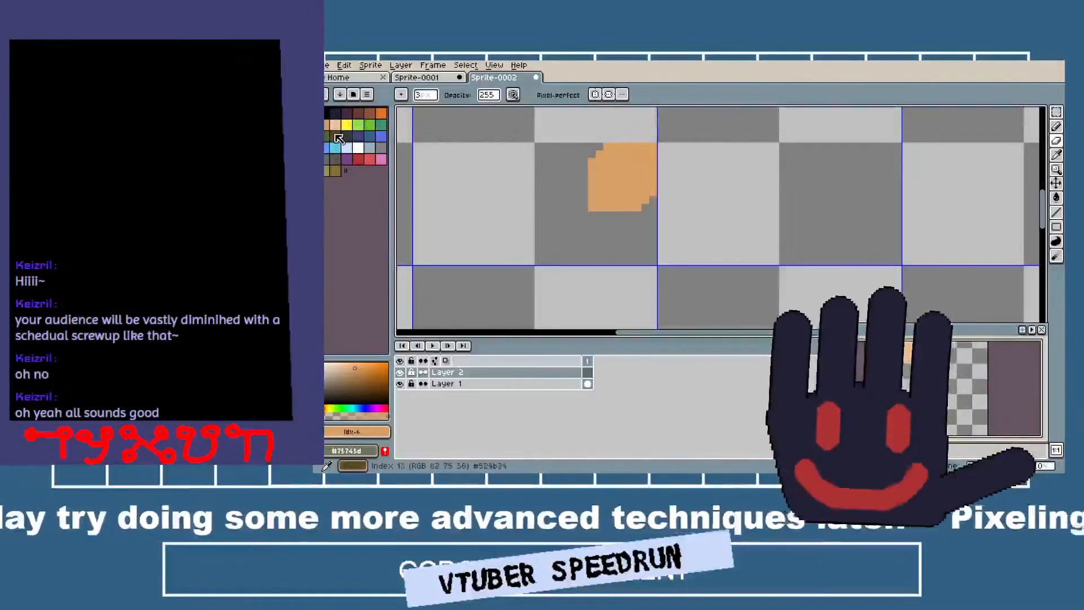
{"action": "left_click", "coordinate": [358, 160]}
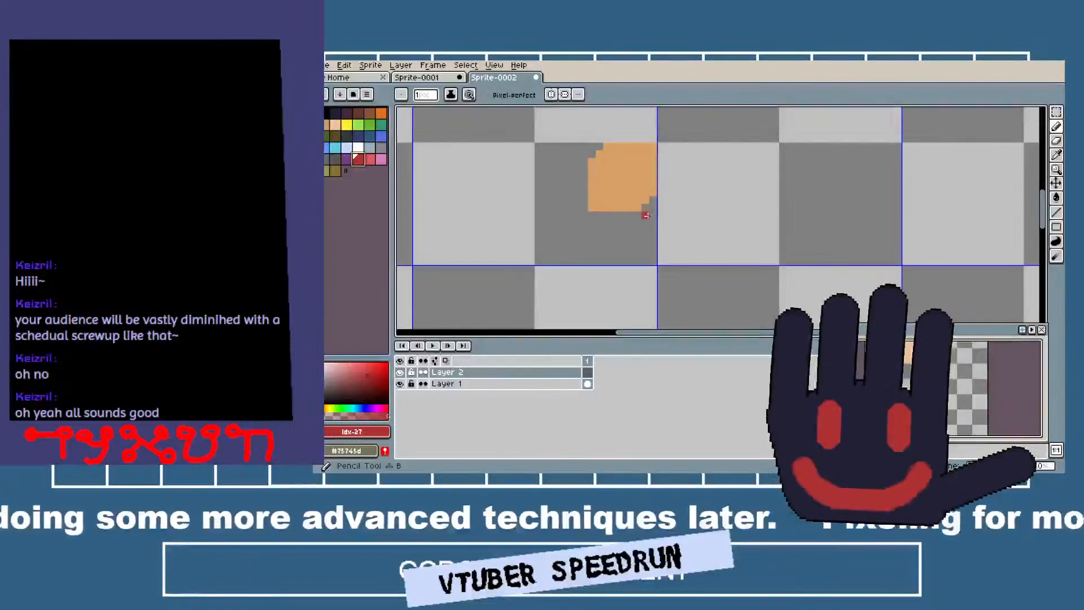
Draw a dark red diagonal finger from the palm's lower right towards the lower left with a 2-pixel pencil.
{"action": "key", "text": "v"}
{"action": "key", "text": "b"}
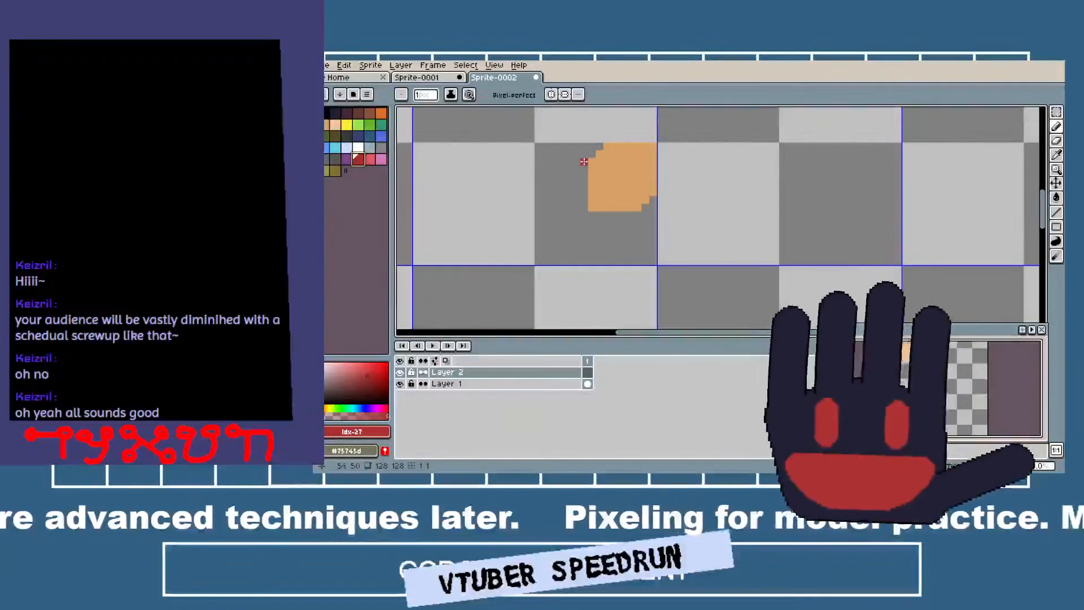
{"action": "key", "text": "plus"}
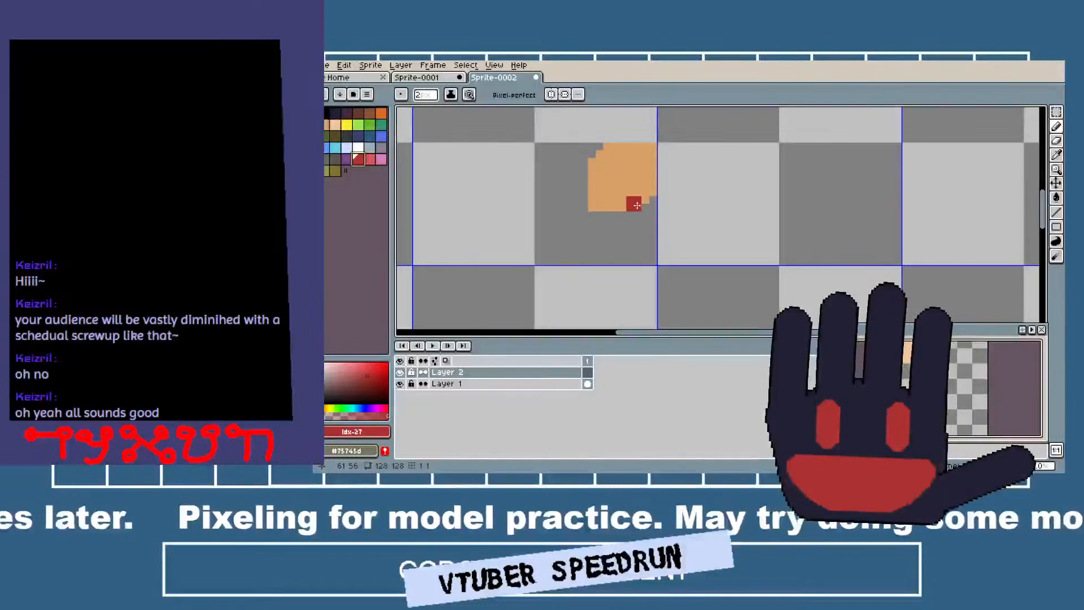
{"action": "left_click", "coordinate": [636, 205]}
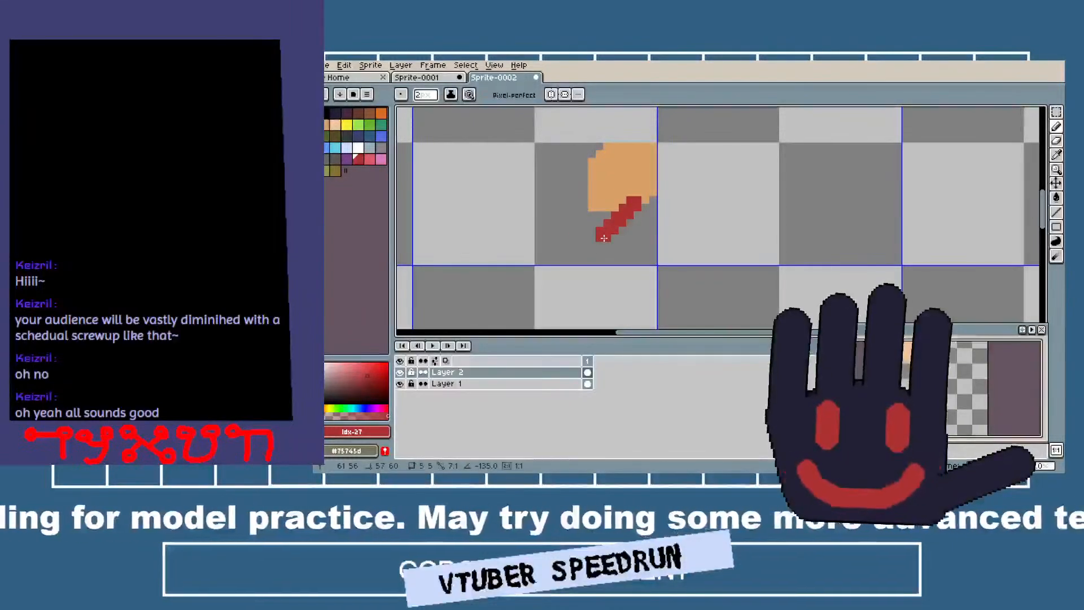
{"action": "left_click", "coordinate": [603, 238]}
Draw a yellow diagonal finger of the same thickness directly beside the upper-left side of the dark red one.
{"action": "left_click", "coordinate": [347, 125]}
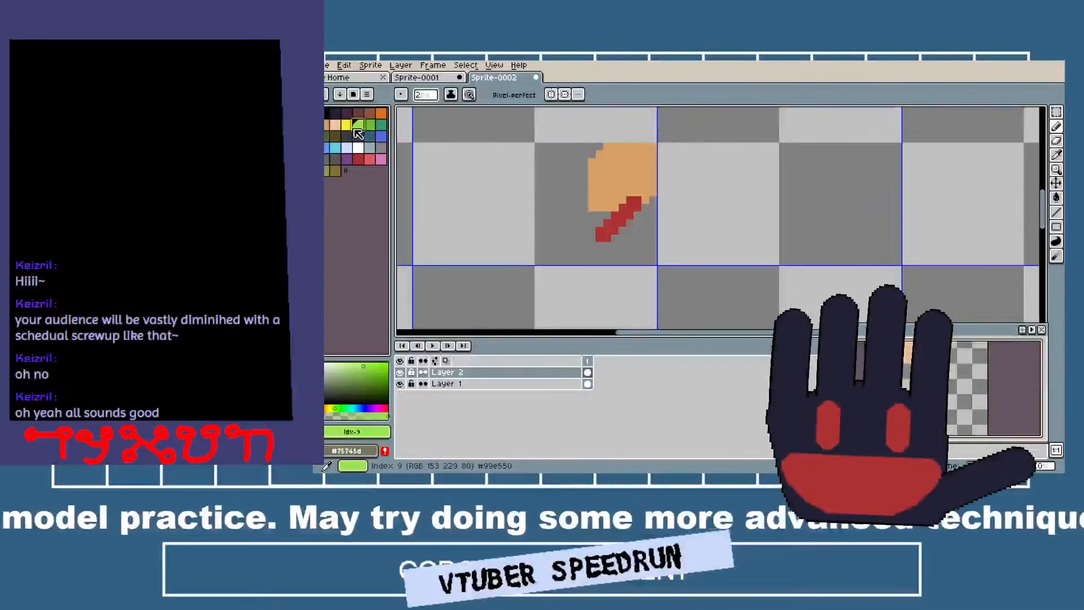
{"action": "left_click", "coordinate": [525, 178]}
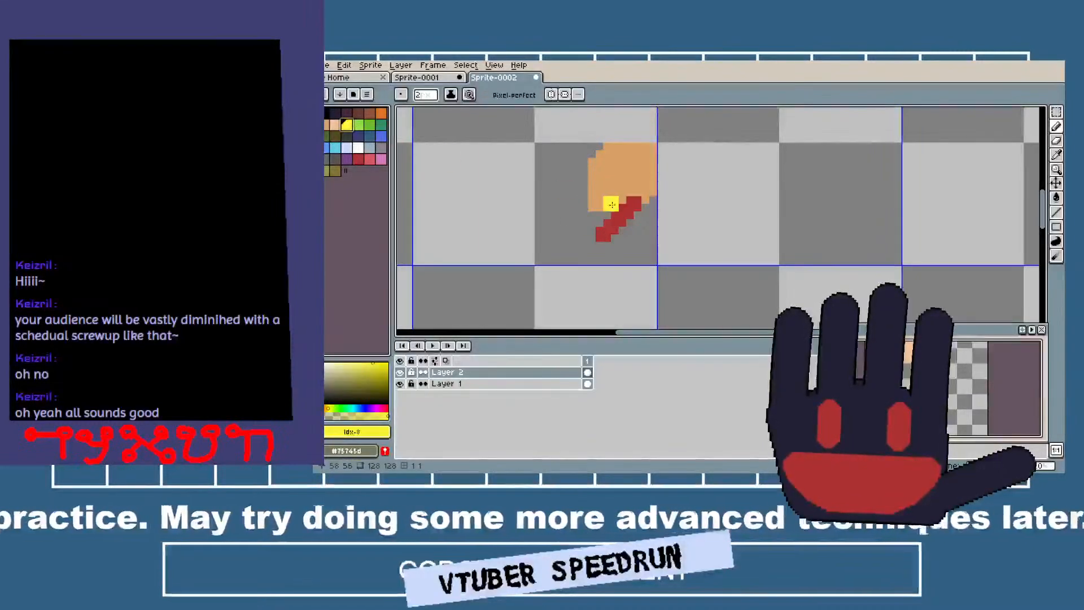
{"action": "left_click_drag", "start_coordinate": [611, 204], "coordinate": [581, 240]}
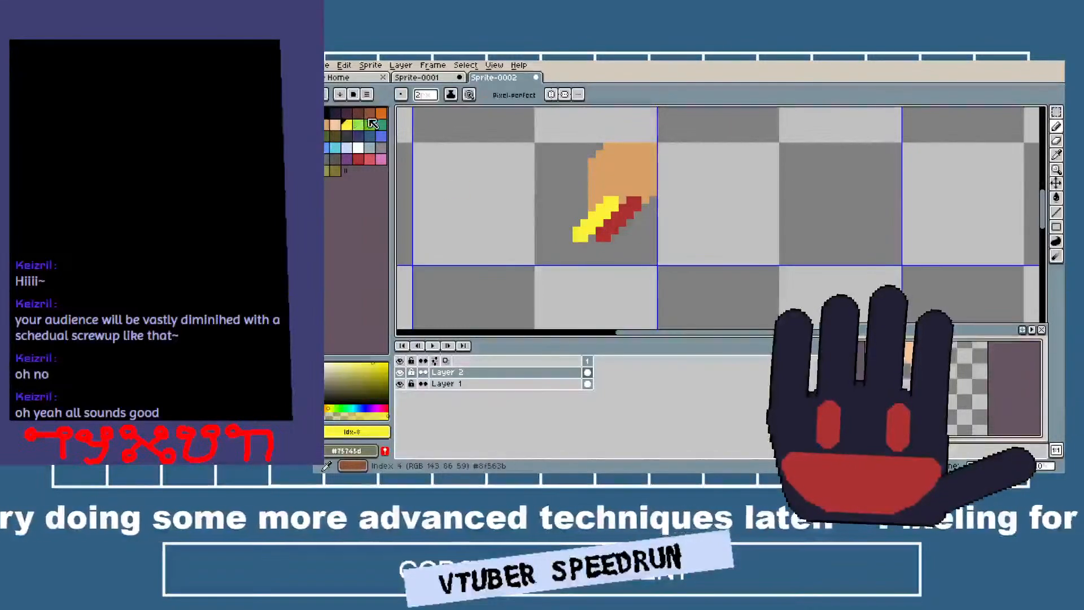
Draw a light red diagonal finger beside the upper-left side of the yellow one, undoing the first crooked stroke.
{"action": "left_click", "coordinate": [369, 160]}
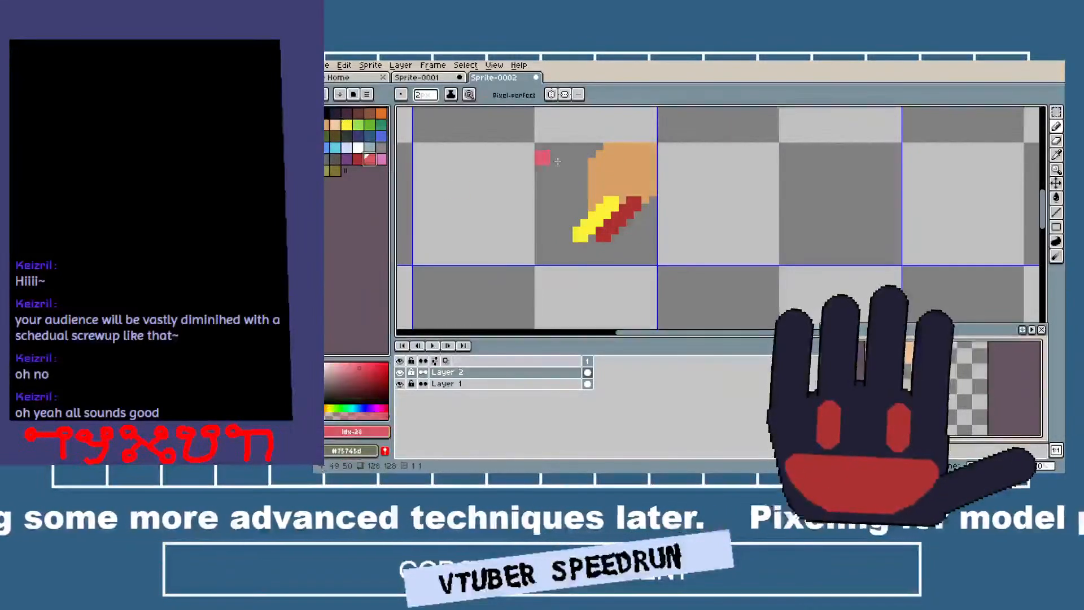
{"action": "left_click_drag", "start_coordinate": [600, 197], "coordinate": [580, 208]}
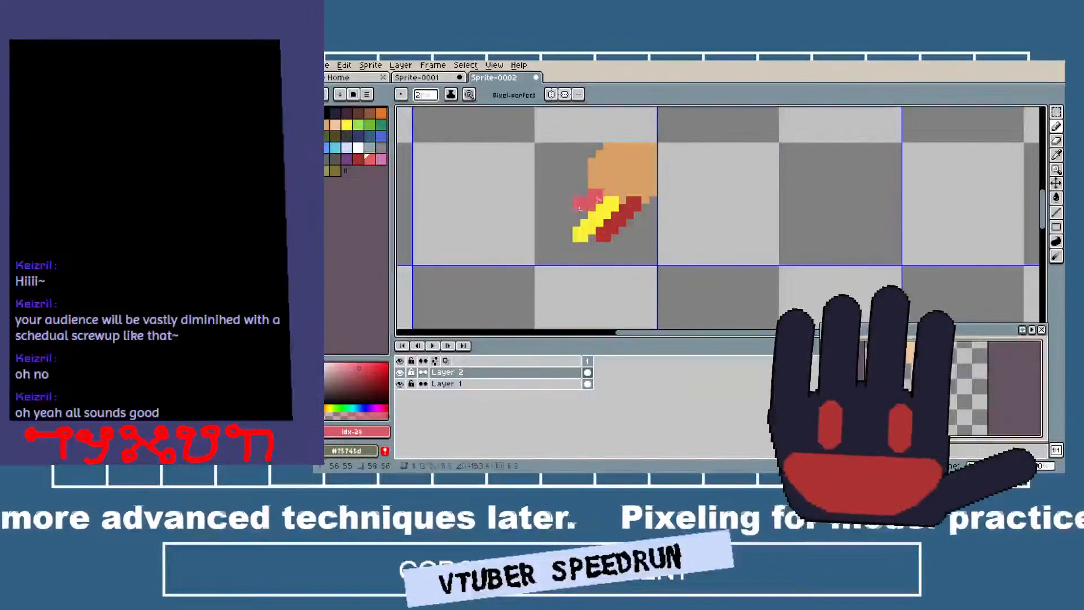
{"action": "key", "text": "ctrl+z"}
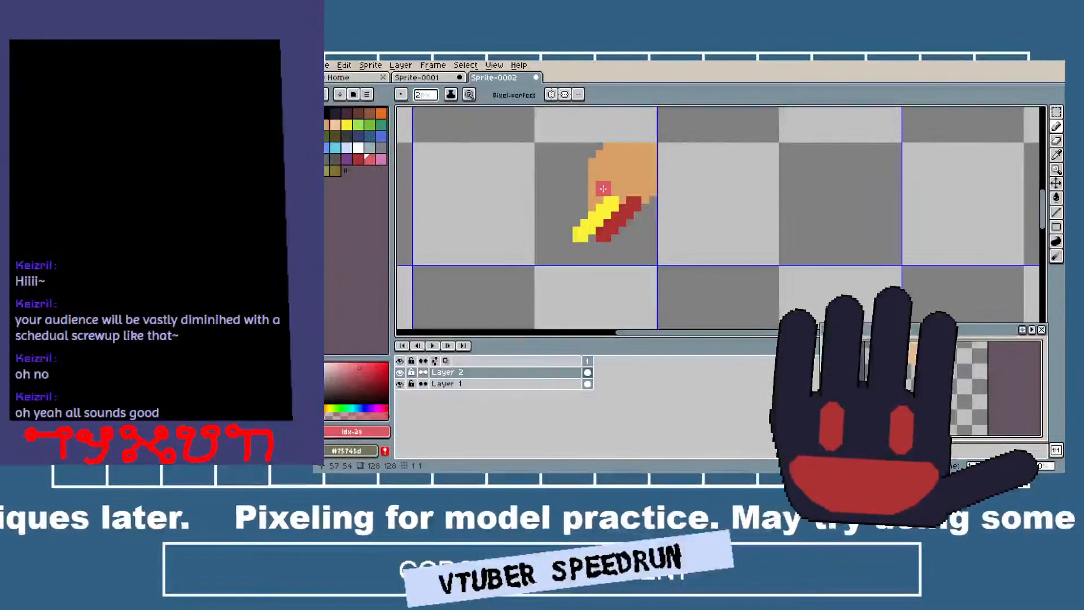
{"action": "left_click_drag", "start_coordinate": [602, 189], "coordinate": [575, 210]}
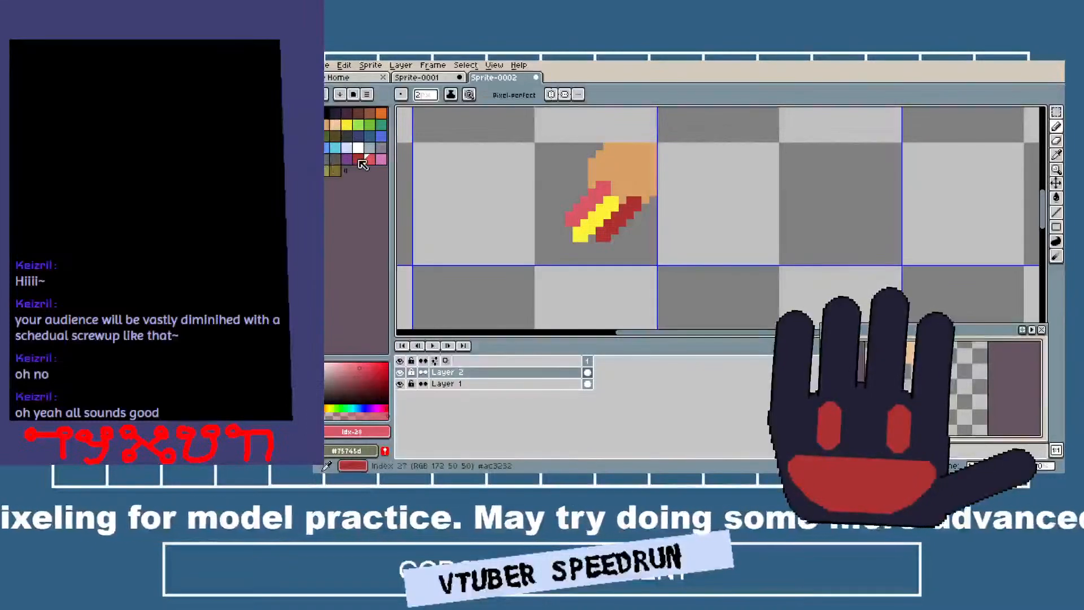
Draw a pink fourth finger above the light red one and a curved pink thumb down the palm's right side.
{"action": "left_click", "coordinate": [383, 159]}
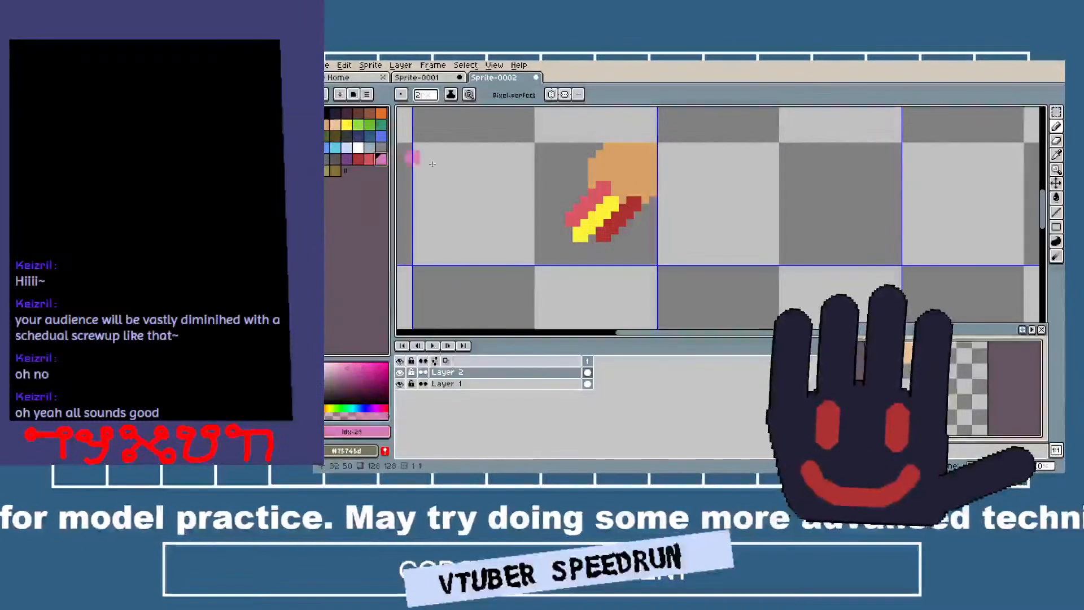
{"action": "mouse_move", "coordinate": [604, 172]}
{"action": "left_mouse_down"}
{"action": "mouse_move", "coordinate": [568, 194]}
{"action": "mouse_move", "coordinate": [575, 202]}
{"action": "left_mouse_up"}
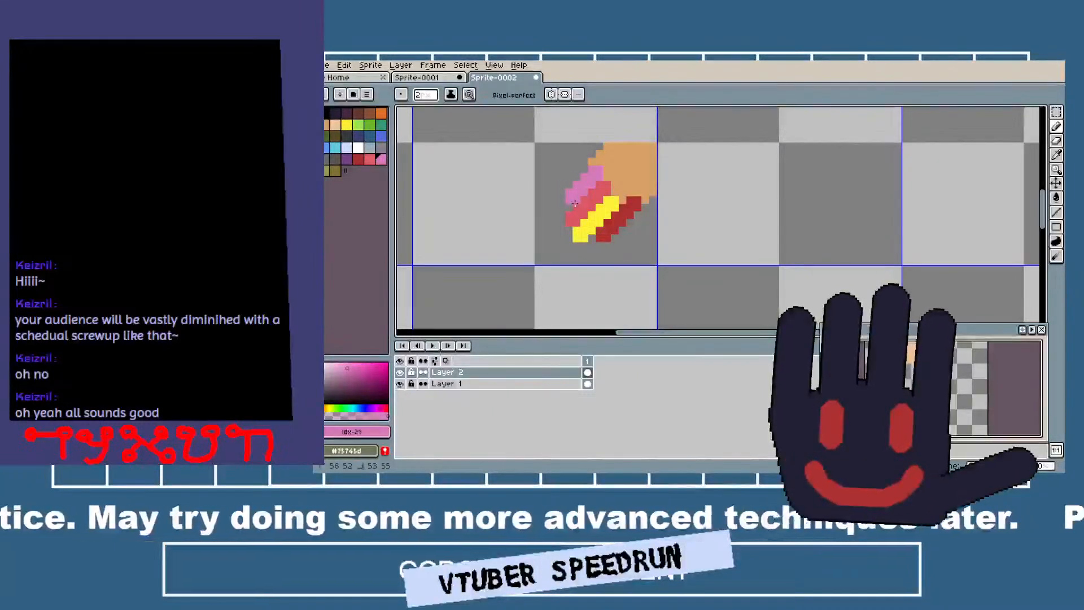
{"action": "left_click", "coordinate": [655, 186]}
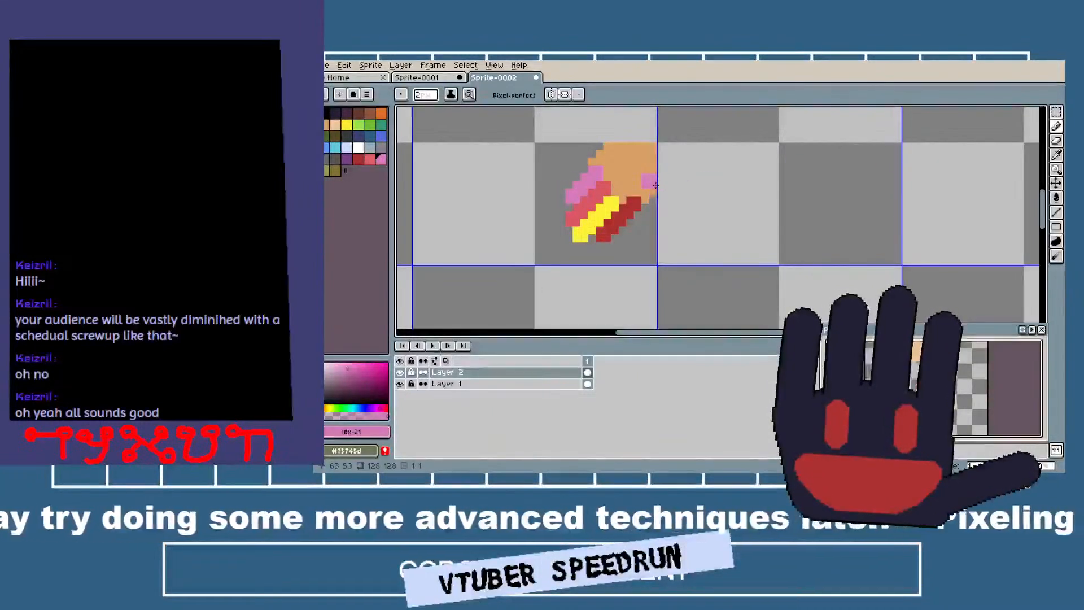
{"action": "left_click", "coordinate": [656, 170], "text": "shift"}
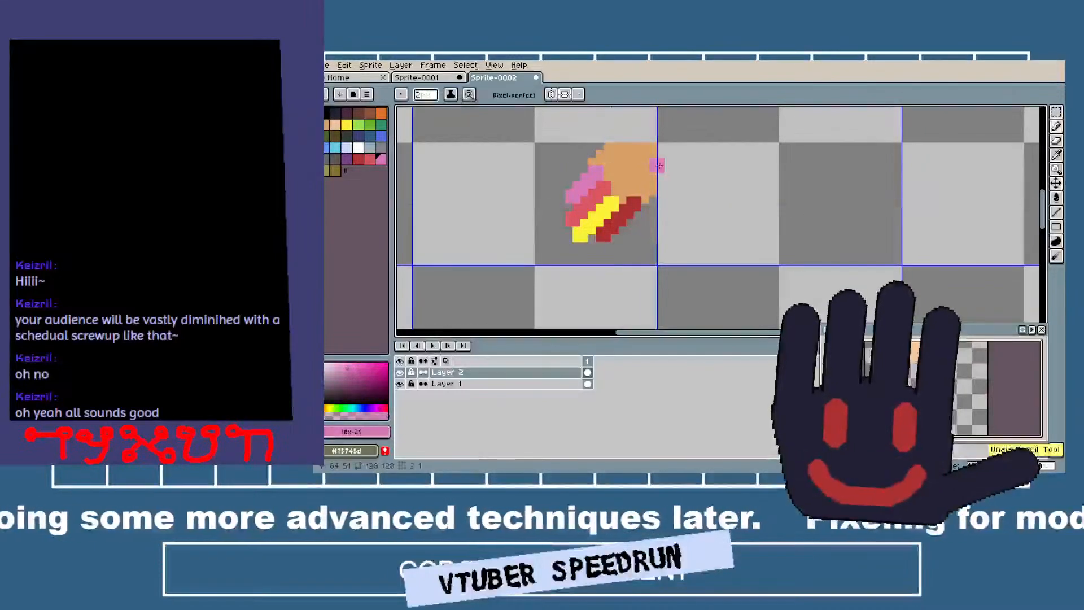
{"action": "mouse_move", "coordinate": [658, 151]}
{"action": "left_mouse_down"}
{"action": "mouse_move", "coordinate": [672, 199]}
{"action": "mouse_move", "coordinate": [670, 234]}
{"action": "left_mouse_up"}
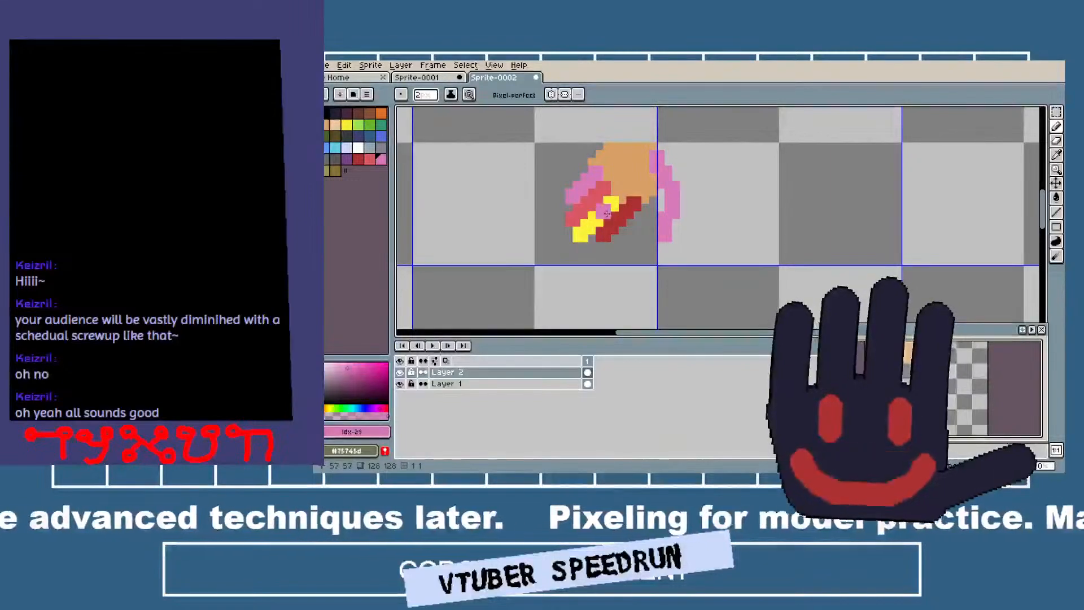
Set the pencil to 1 pixel and choose peach as the drawing colour for the finger highlights.
{"action": "scroll", "coordinate": [627, 170], "scroll_direction": "up", "scroll_amount": 2}
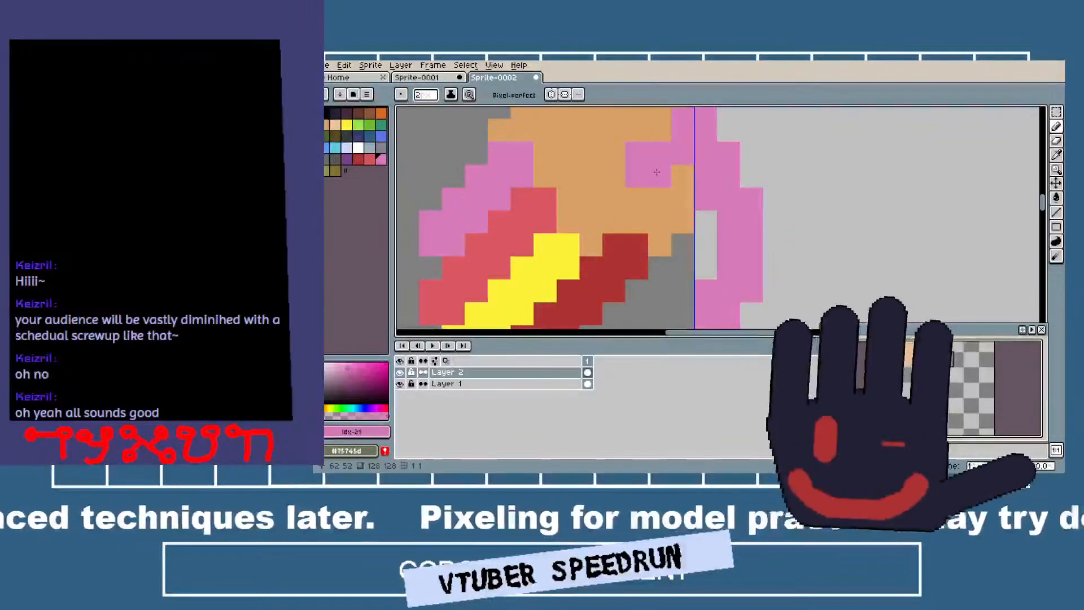
{"action": "left_click", "coordinate": [652, 173], "text": "alt"}
{"action": "left_click_drag", "start_coordinate": [588, 214], "coordinate": [618, 142]}
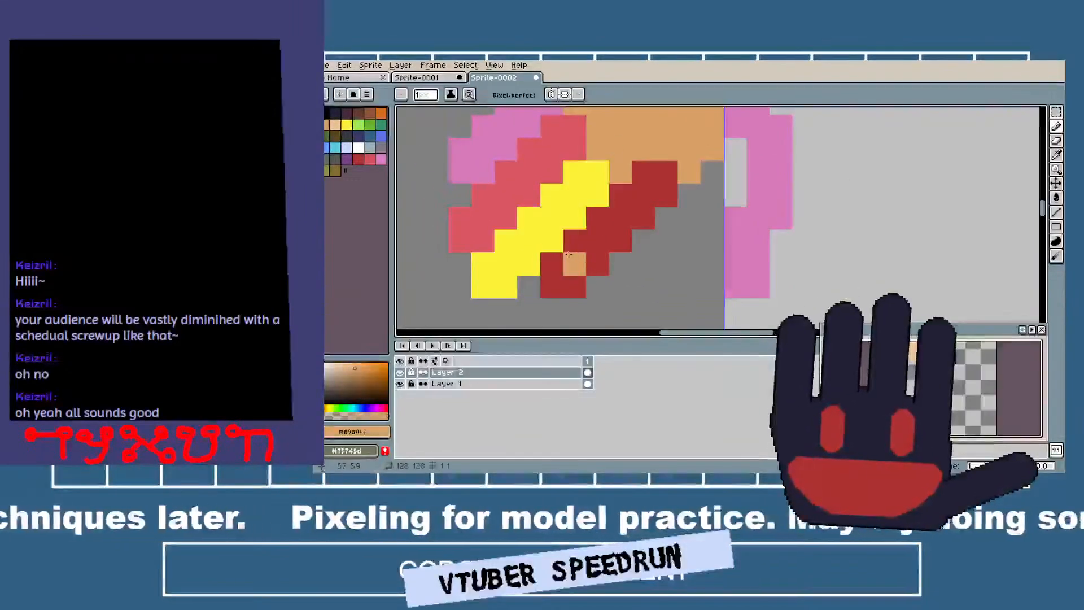
{"action": "left_click", "coordinate": [336, 125]}
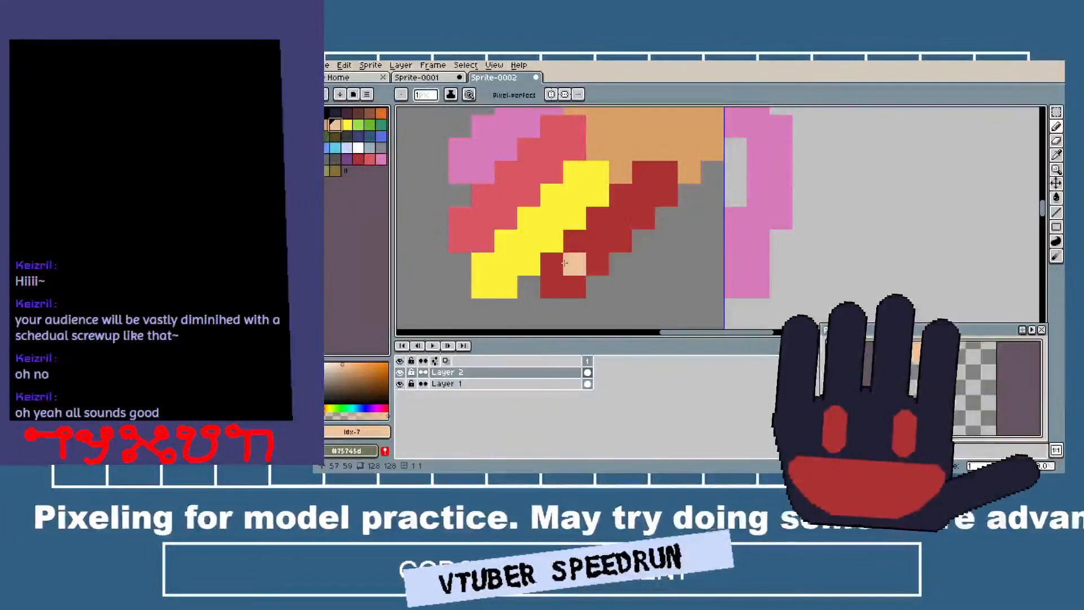
{"action": "left_click_drag", "start_coordinate": [554, 263], "coordinate": [646, 166]}
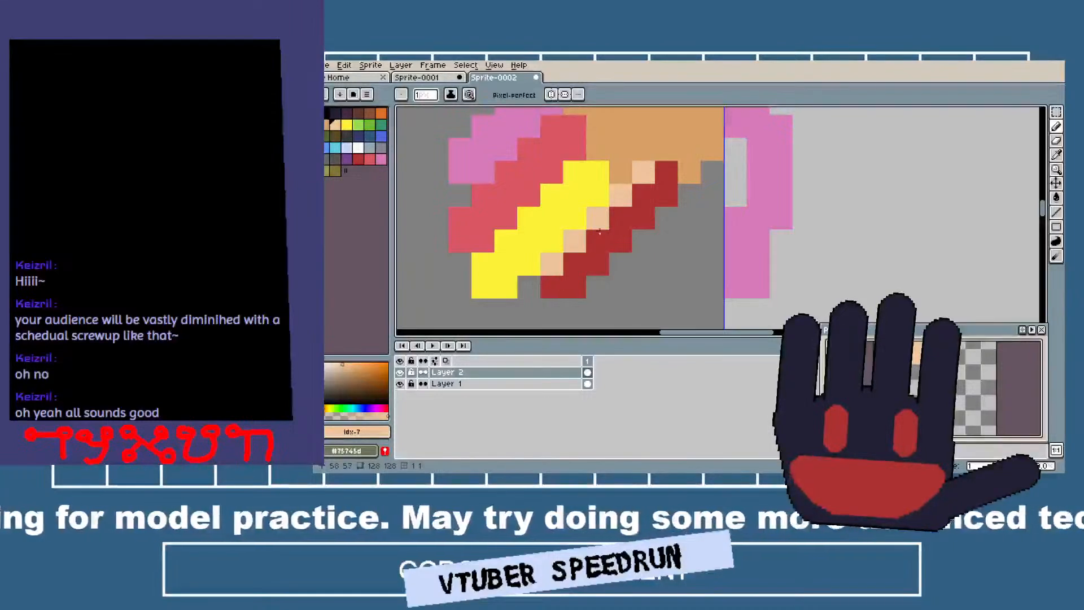
{"action": "key", "text": "ctrl+z"}
Draw a 1-pixel peach diagonal line along the middle of the dark red finger and of the yellow finger.
{"action": "key", "text": "ctrl+z"}
{"action": "left_click", "coordinate": [572, 271]}
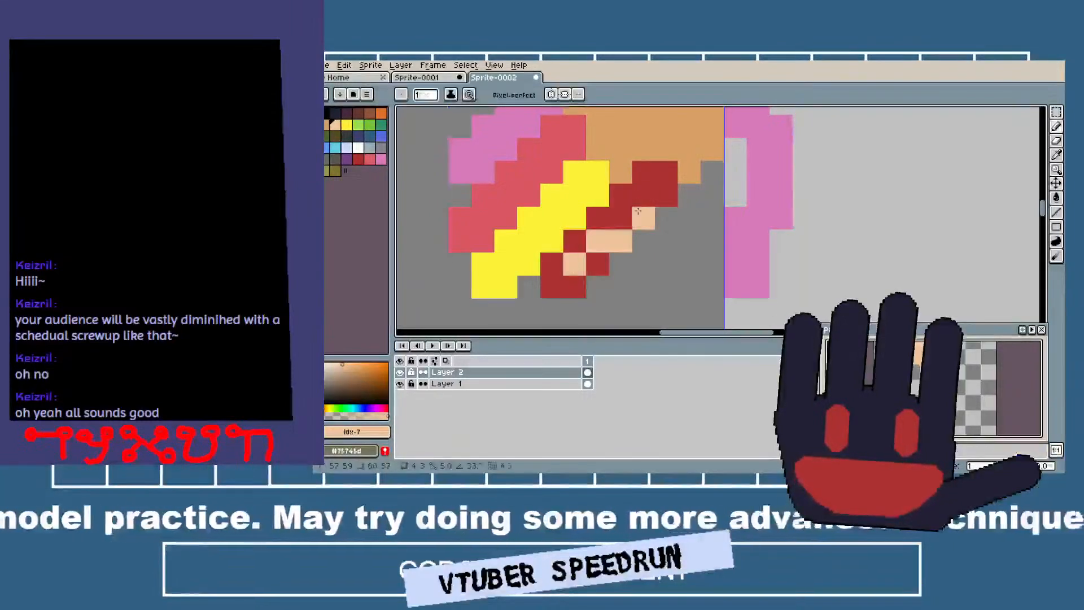
{"action": "left_click", "coordinate": [666, 172], "text": "shift"}
{"action": "left_click", "coordinate": [484, 285]}
{"action": "key", "text": "ctrl+z"}
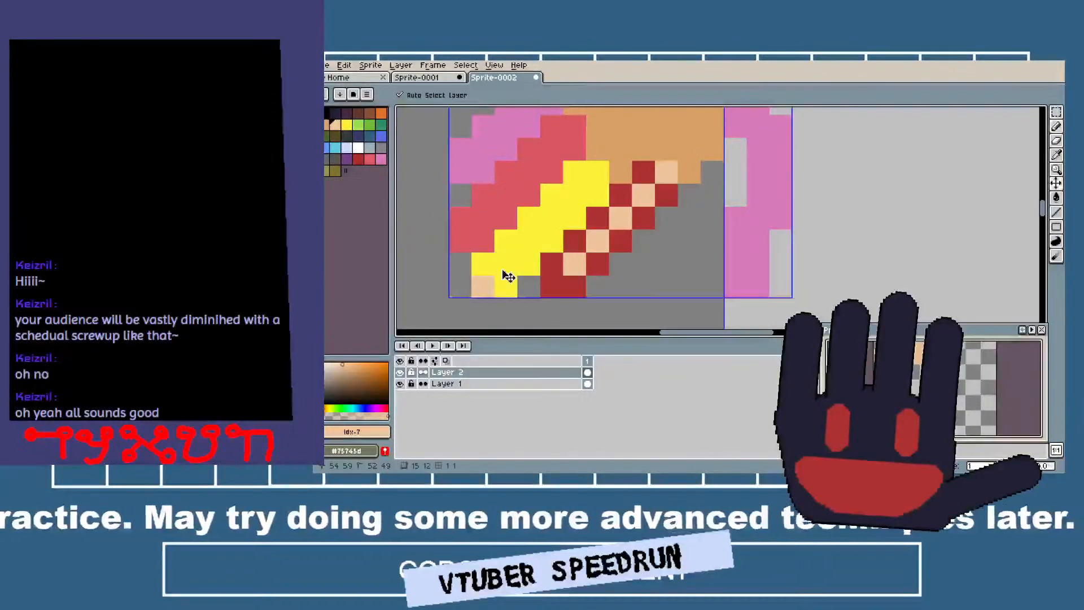
{"action": "key", "text": "ctrl+z"}
{"action": "left_click", "coordinate": [505, 267]}
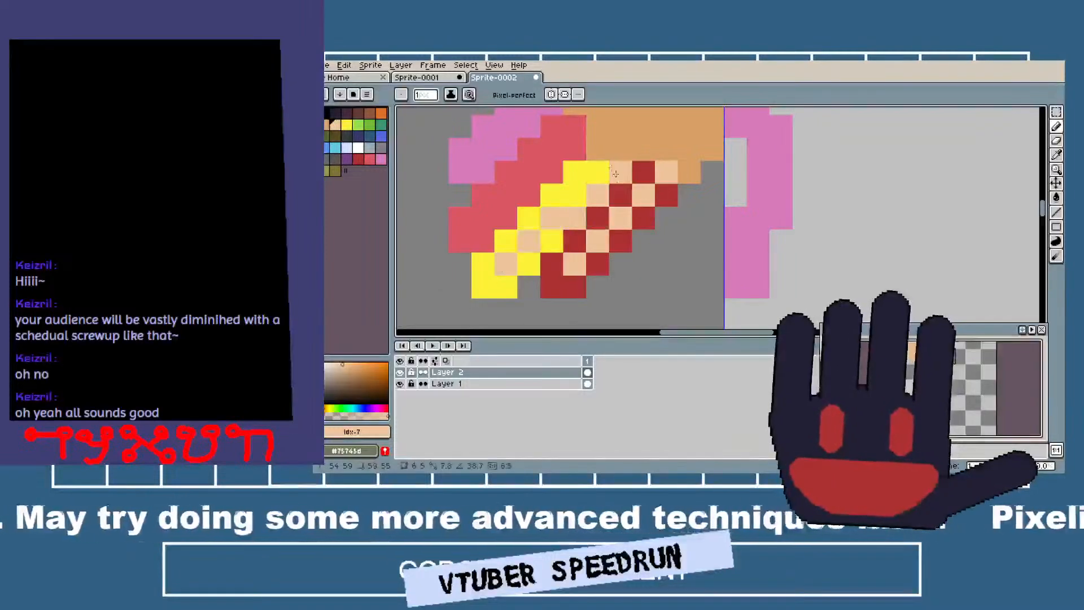
{"action": "left_click", "coordinate": [599, 167], "text": "shift"}
Draw a 1-pixel peach diagonal line along the middle of the light red finger and of the pink finger.
{"action": "left_click", "coordinate": [476, 222]}
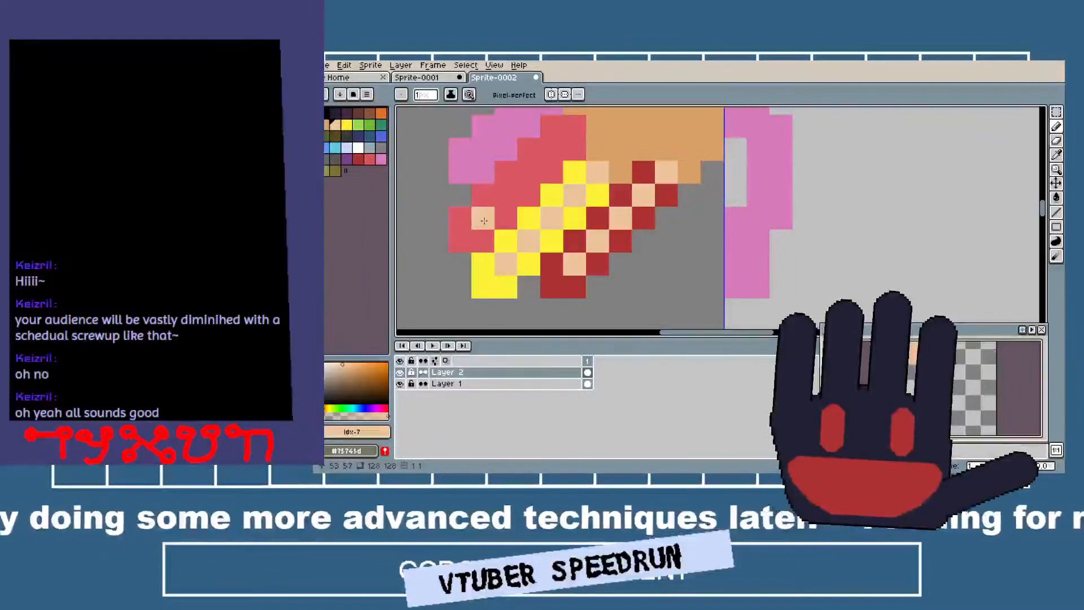
{"action": "left_click", "coordinate": [574, 128], "text": "shift"}
{"action": "left_click", "coordinate": [475, 155]}
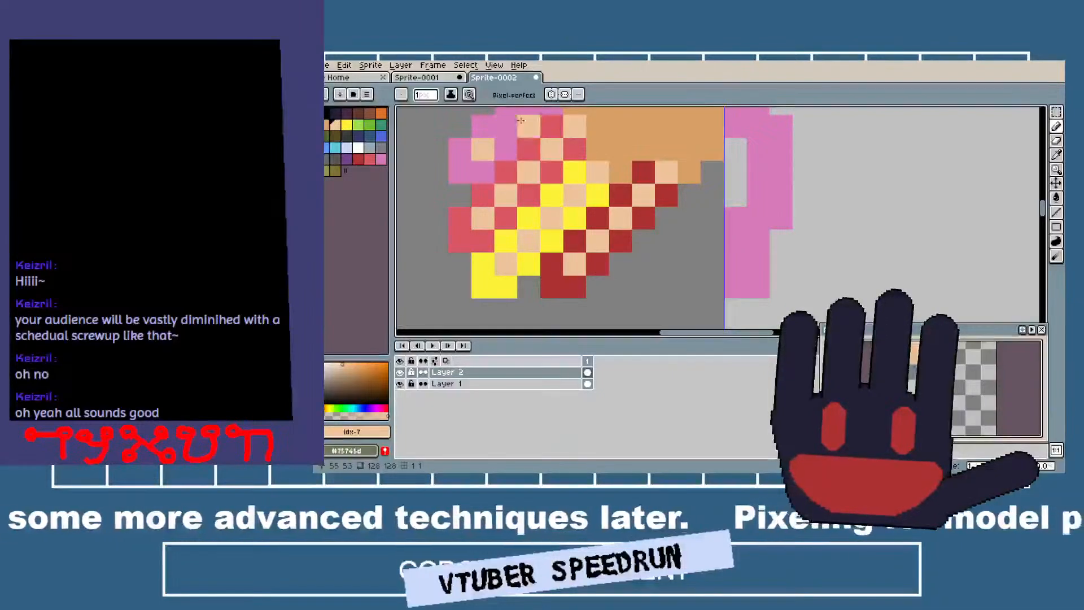
{"action": "left_click_drag", "start_coordinate": [527, 127], "coordinate": [504, 167]}
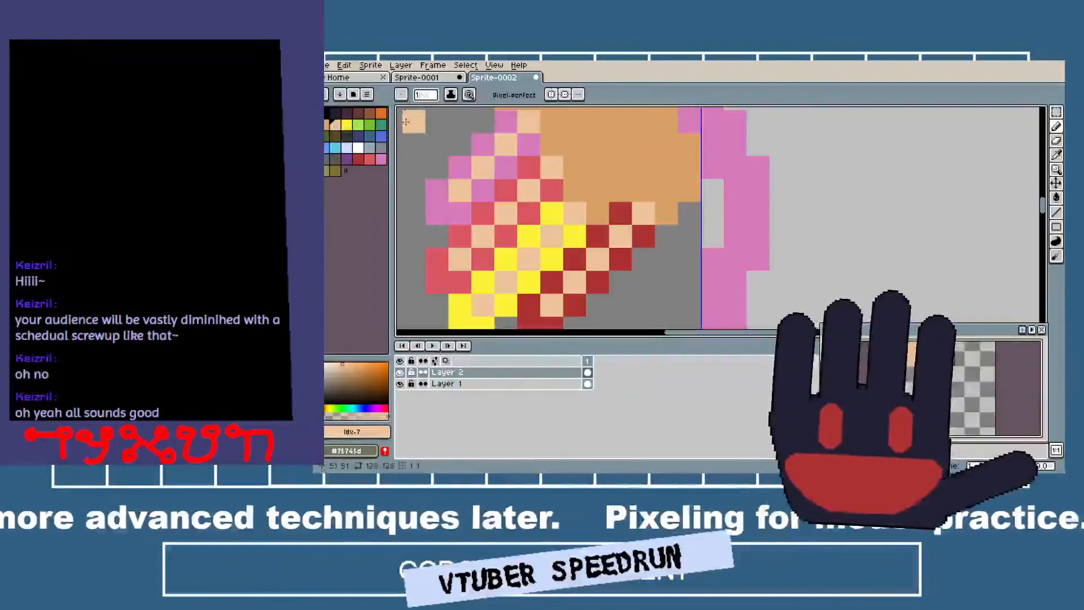
Fill the pink and light red pixels around the peach lines of the two upper fingers with the palm's tan.
{"action": "left_click", "coordinate": [326, 125]}
{"action": "key", "text": "g"}
{"action": "left_click", "coordinate": [436, 213]}
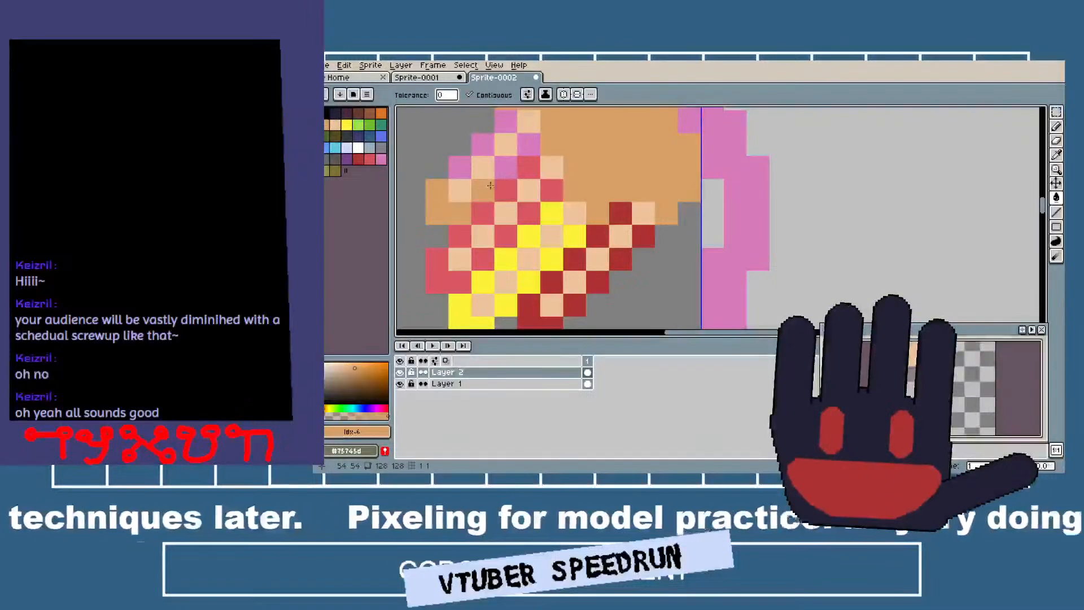
{"action": "left_click", "coordinate": [518, 167]}
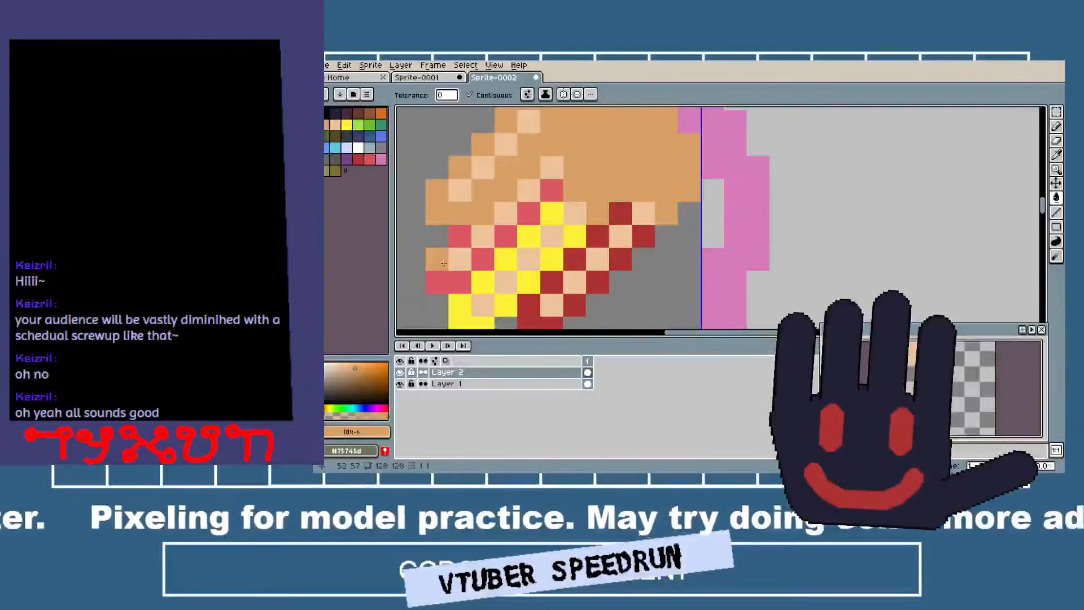
{"action": "left_click", "coordinate": [438, 261]}
{"action": "left_click", "coordinate": [463, 242]}
{"action": "left_click", "coordinate": [505, 237]}
{"action": "left_click", "coordinate": [528, 216]}
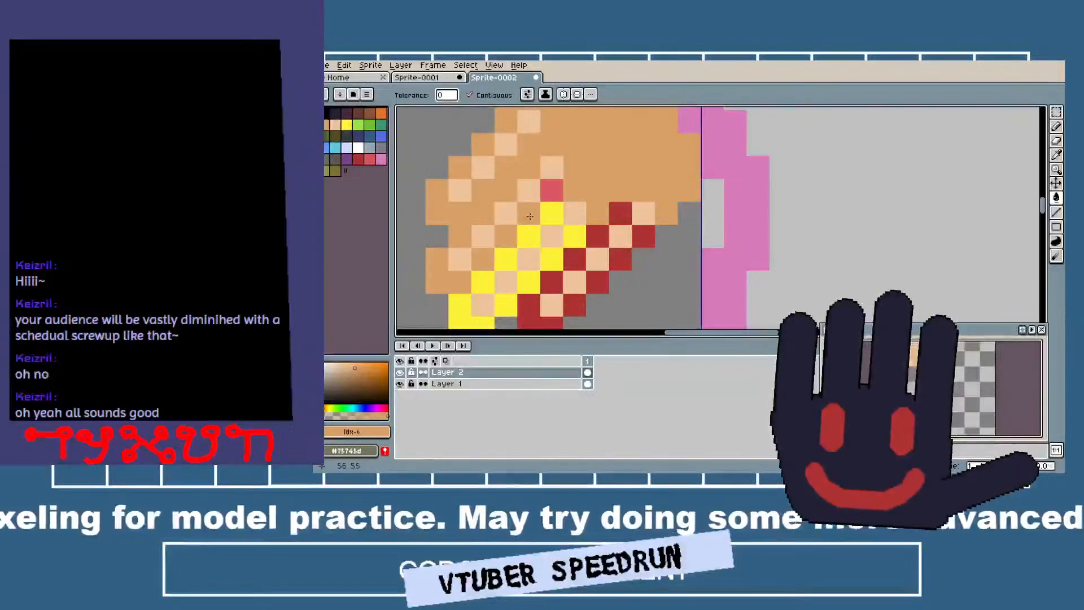
Fill the yellow finger's upper-left edge pixels and its tip with tan.
{"action": "left_click", "coordinate": [550, 215]}
{"action": "left_click", "coordinate": [528, 237]}
{"action": "left_click", "coordinate": [505, 260]}
{"action": "left_click", "coordinate": [483, 282]}
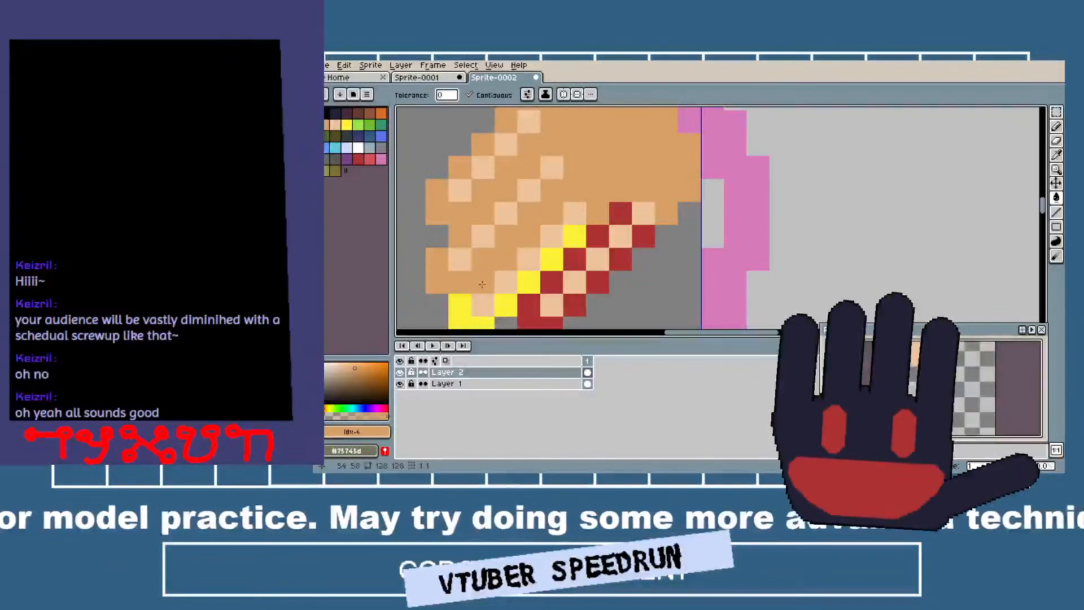
{"action": "left_click", "coordinate": [462, 308]}
Fill the yellow finger's remaining pixels and the dark red finger's upper-left edge and tip with tan.
{"action": "scroll", "coordinate": [463, 310], "scroll_direction": "down", "scroll_amount": 2}
{"action": "scroll", "coordinate": [463, 309], "scroll_direction": "right", "scroll_amount": 1}
{"action": "left_click", "coordinate": [509, 271]}
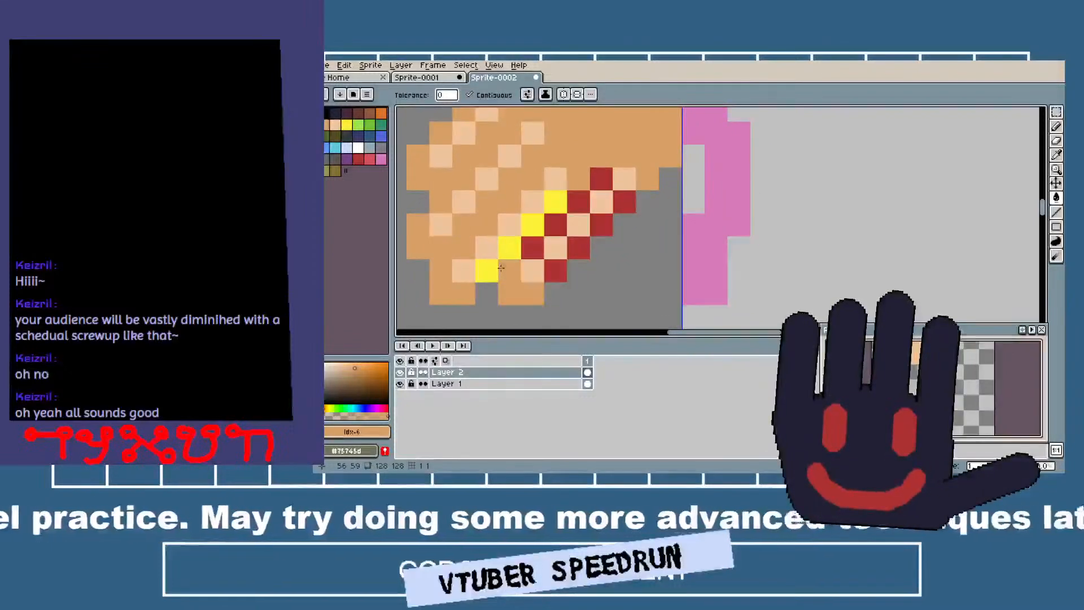
{"action": "left_click", "coordinate": [494, 271]}
{"action": "left_click", "coordinate": [508, 249]}
{"action": "left_click", "coordinate": [531, 248]}
{"action": "left_click", "coordinate": [530, 226]}
{"action": "left_click", "coordinate": [550, 224]}
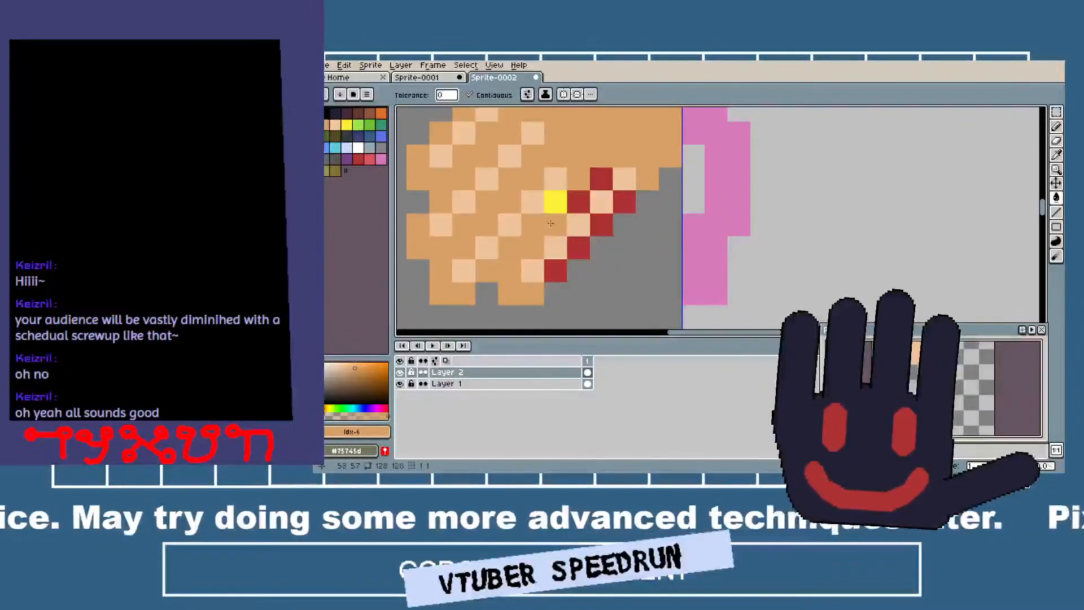
{"action": "left_click", "coordinate": [594, 183]}
{"action": "left_click", "coordinate": [581, 199]}
Pencil over the dark red pixels along the lowest finger's lower-right edge in tan.
{"action": "key", "text": "b"}
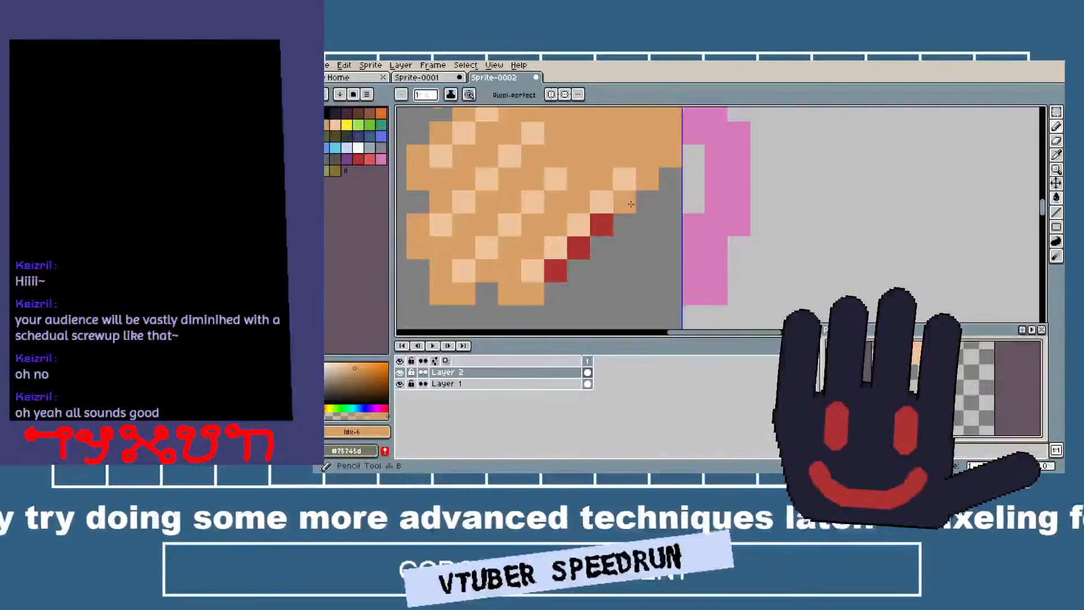
{"action": "left_click_drag", "start_coordinate": [630, 204], "coordinate": [573, 260]}
{"action": "left_click", "coordinate": [558, 270], "text": "shift"}
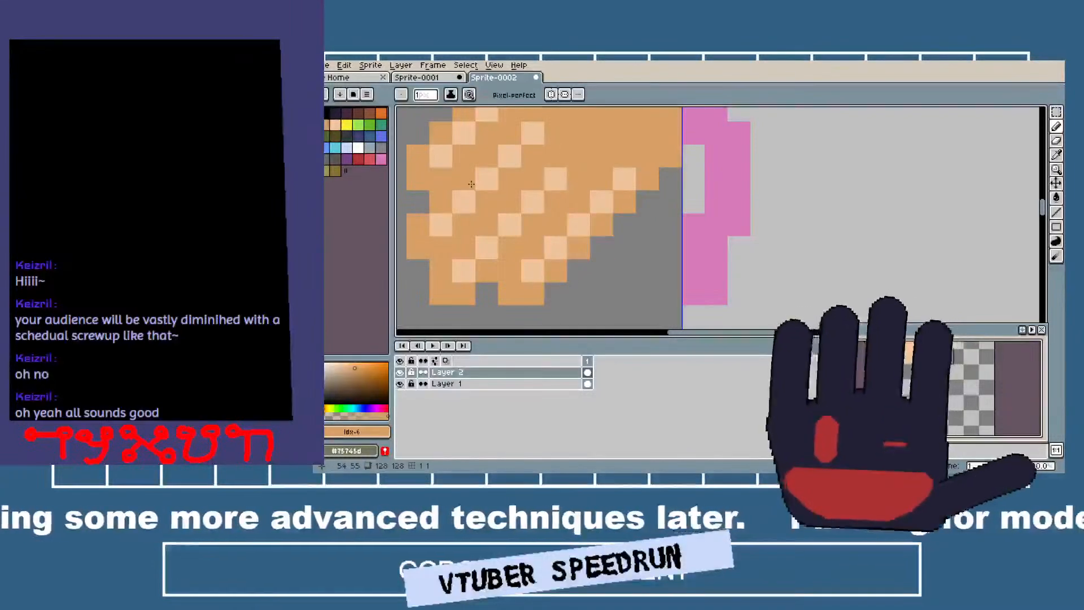
Sample the peach highlight colour and thicken the lowest finger's highlight with a second diagonal row on its upper-left side.
{"action": "key", "text": "i"}
{"action": "left_click", "coordinate": [533, 269]}
{"action": "key", "text": "b"}
{"action": "left_click", "coordinate": [532, 246]}
{"action": "left_click", "coordinate": [555, 224]}
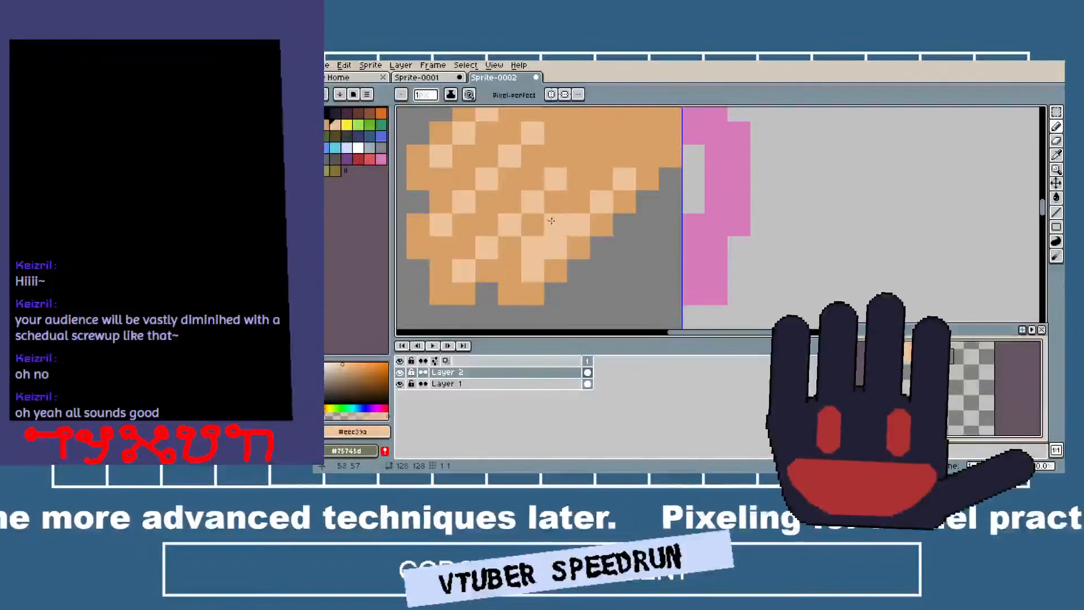
Add a second diagonal row of peach pixels to the highlights of the second and third fingers from the bottom.
{"action": "left_click", "coordinate": [464, 247]}
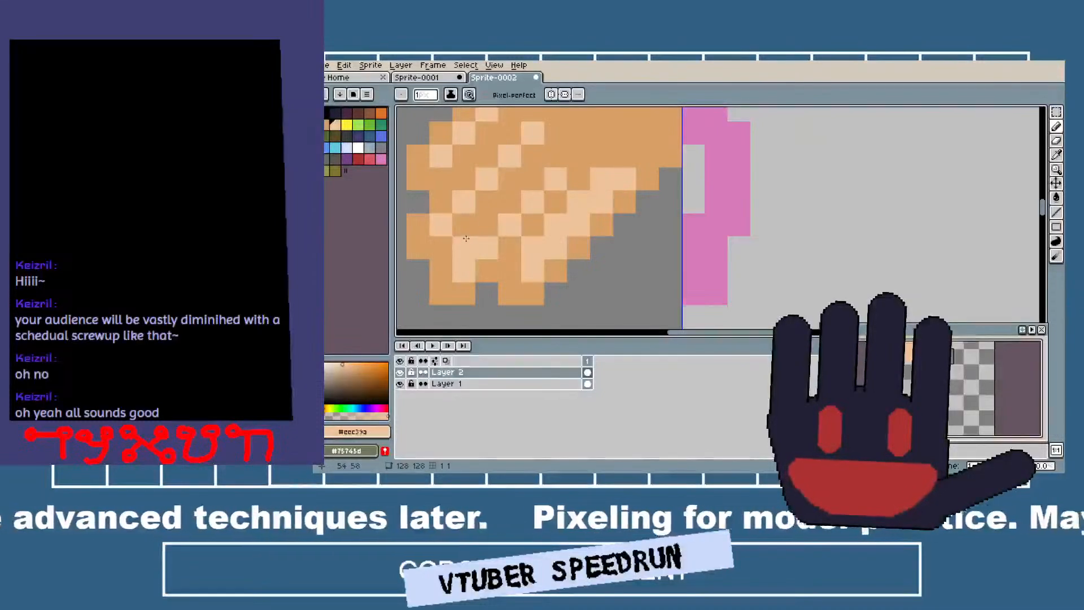
{"action": "left_click", "coordinate": [488, 221]}
{"action": "left_click", "coordinate": [513, 196]}
{"action": "left_click", "coordinate": [533, 175]}
{"action": "left_click", "coordinate": [464, 179]}
{"action": "left_click", "coordinate": [446, 196]}
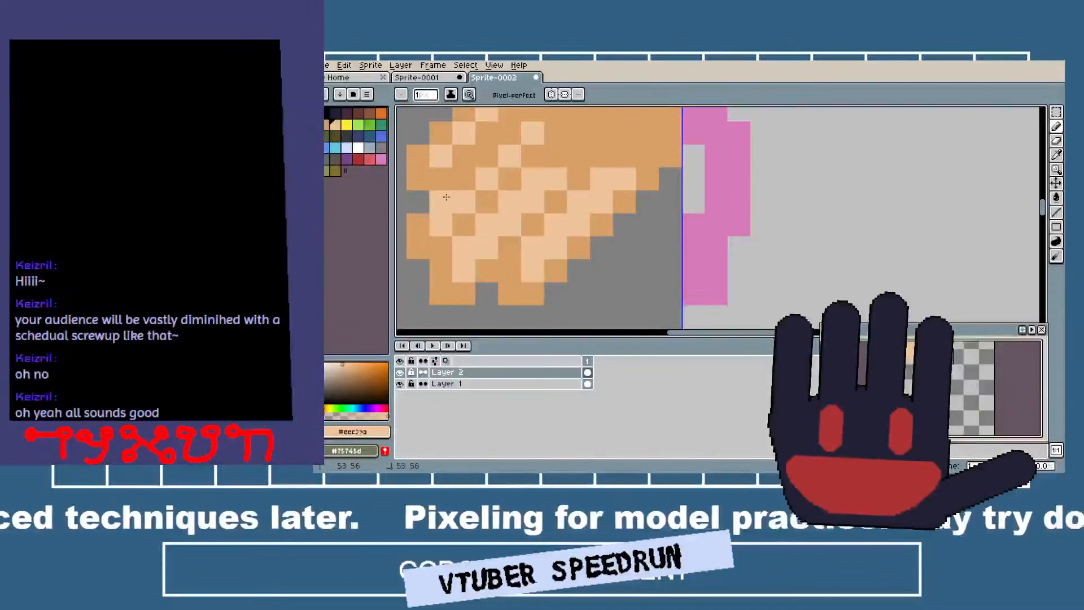
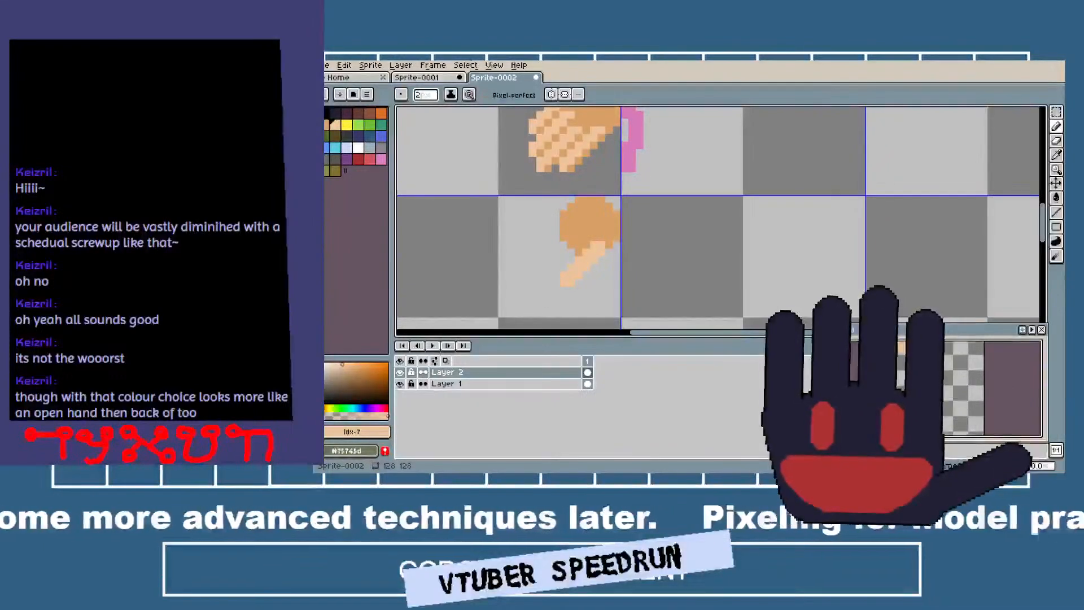
Widen the lower hand's finger into a solid peach block and outline the block's outer edges in tan.
{"action": "scroll", "coordinate": [585, 221], "scroll_direction": "up", "scroll_amount": 2}
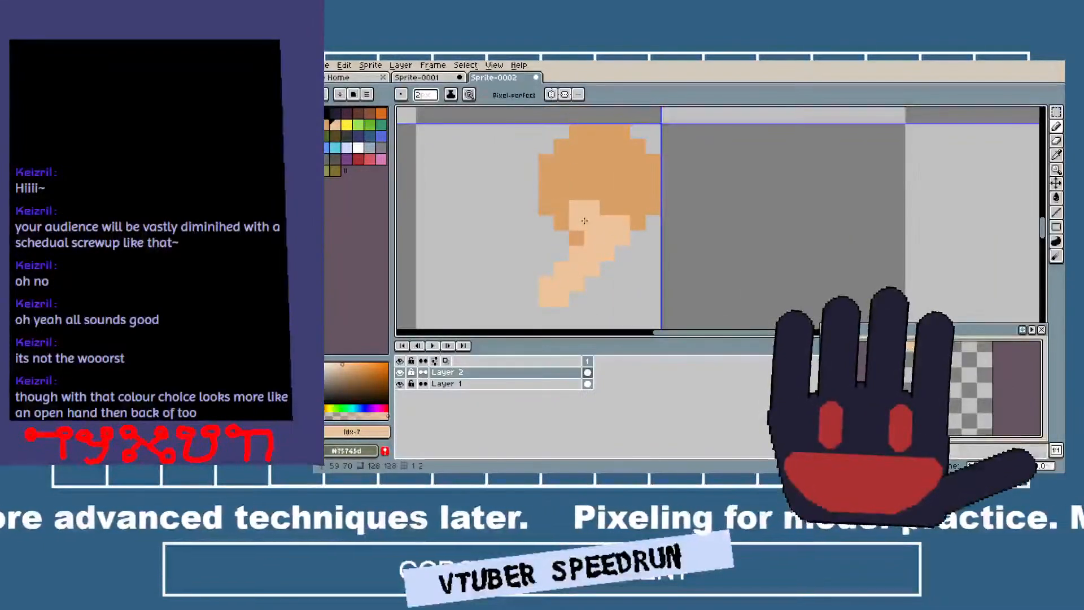
{"action": "mouse_move", "coordinate": [584, 221]}
{"action": "left_mouse_down"}
{"action": "mouse_move", "coordinate": [499, 288]}
{"action": "mouse_move", "coordinate": [529, 283]}
{"action": "mouse_move", "coordinate": [556, 202]}
{"action": "left_mouse_up"}
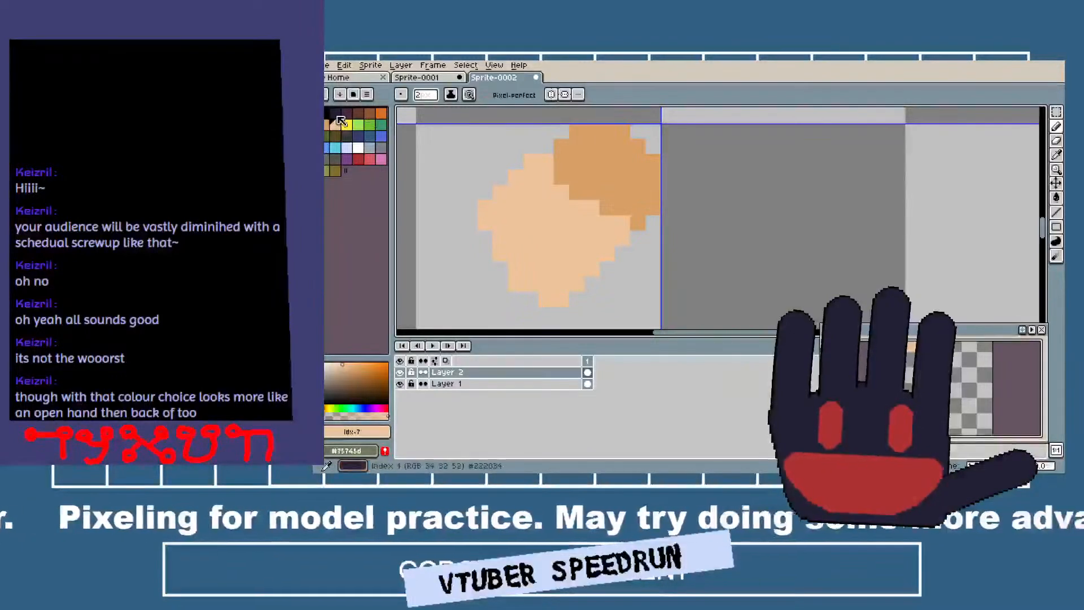
{"action": "left_click", "coordinate": [632, 171], "text": "alt"}
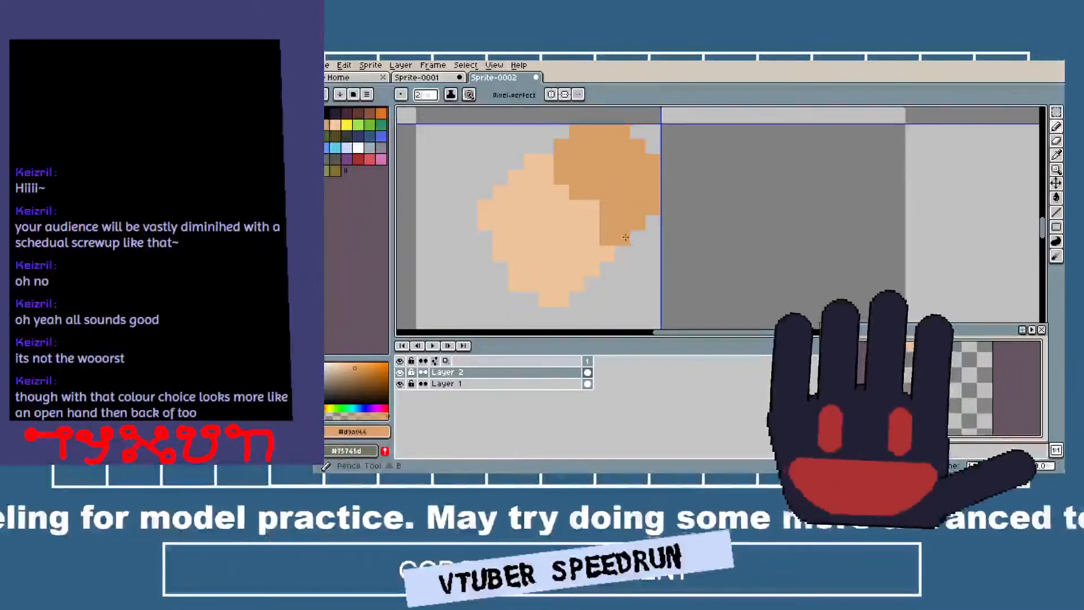
{"action": "mouse_move", "coordinate": [625, 234]}
{"action": "left_mouse_down"}
{"action": "mouse_move", "coordinate": [565, 300]}
{"action": "mouse_move", "coordinate": [541, 300]}
{"action": "left_mouse_up"}
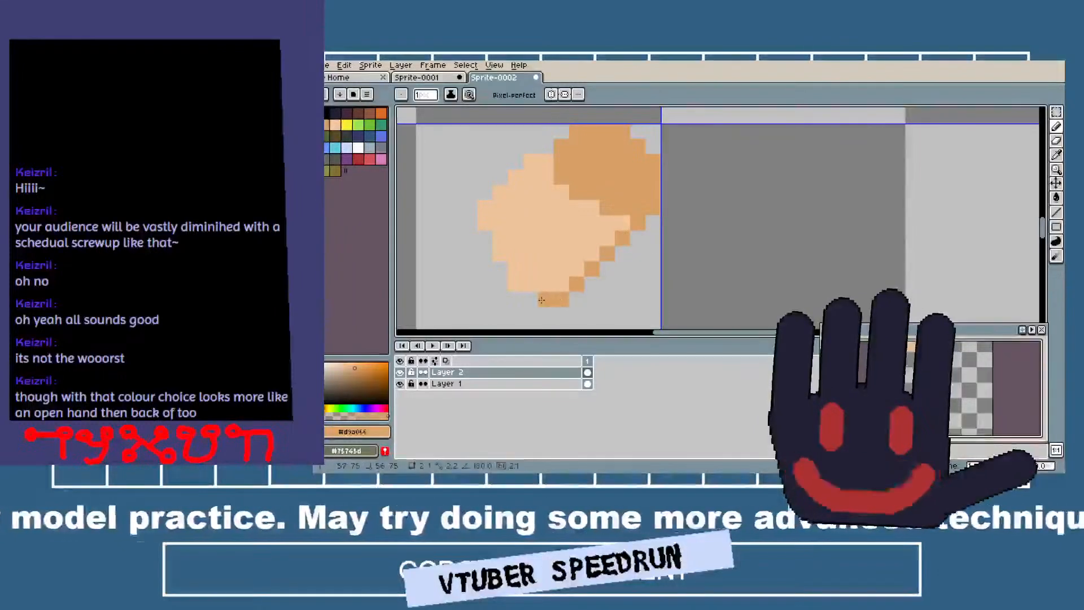
{"action": "left_click", "coordinate": [503, 248]}
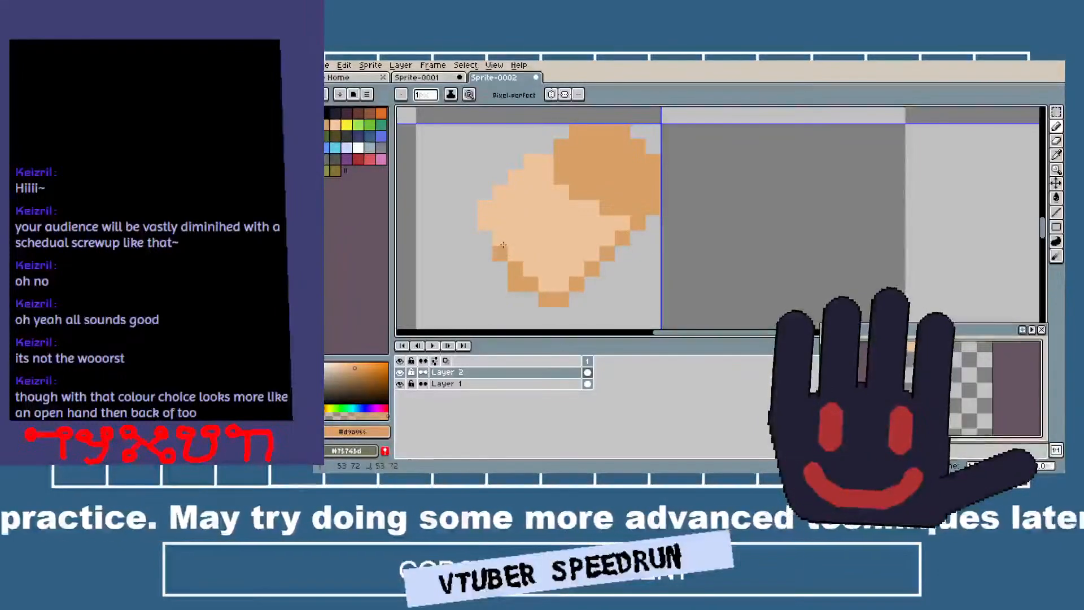
{"action": "left_click", "coordinate": [488, 208]}
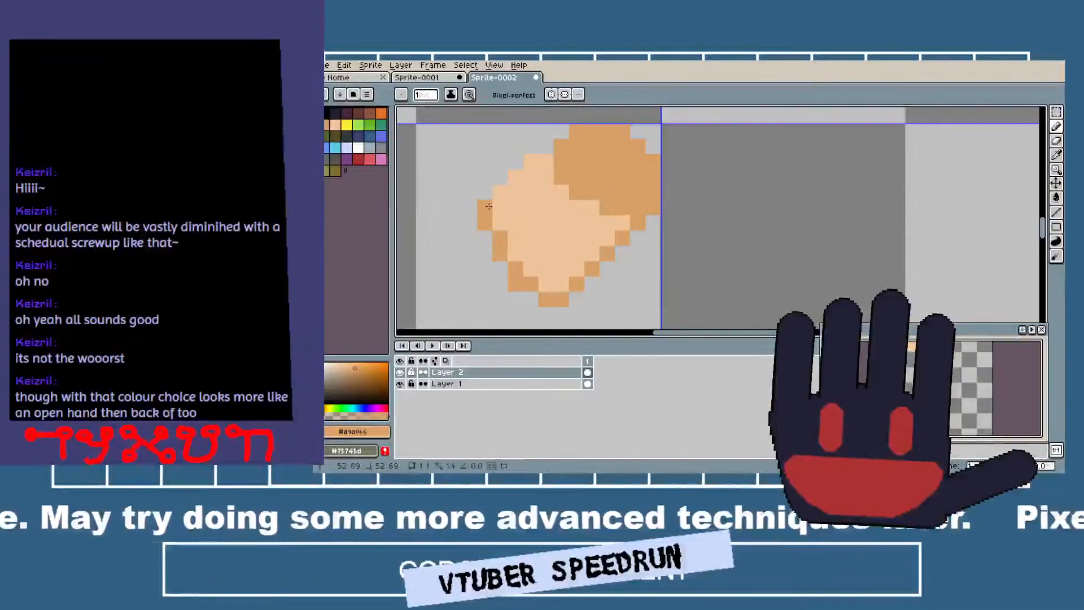
{"action": "left_click_drag", "start_coordinate": [530, 163], "coordinate": [550, 150]}
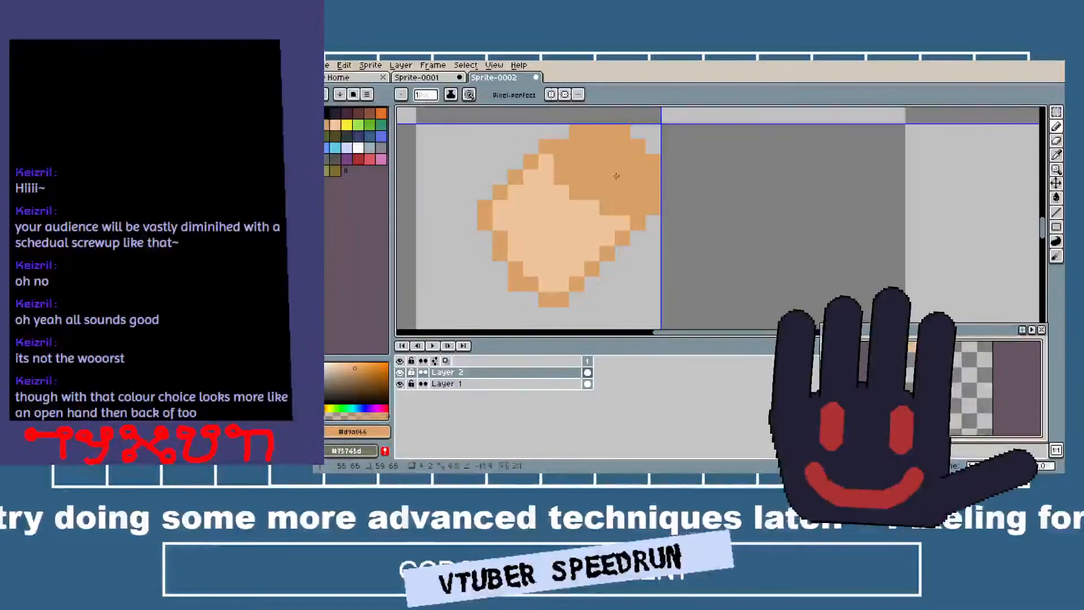
Try to pencil a tan diagonal line through the peach block to separate the fingers.
{"action": "scroll", "coordinate": [616, 175], "scroll_direction": "down", "scroll_amount": 4}
{"action": "scroll", "coordinate": [446, 214], "scroll_direction": "up", "scroll_amount": 5}
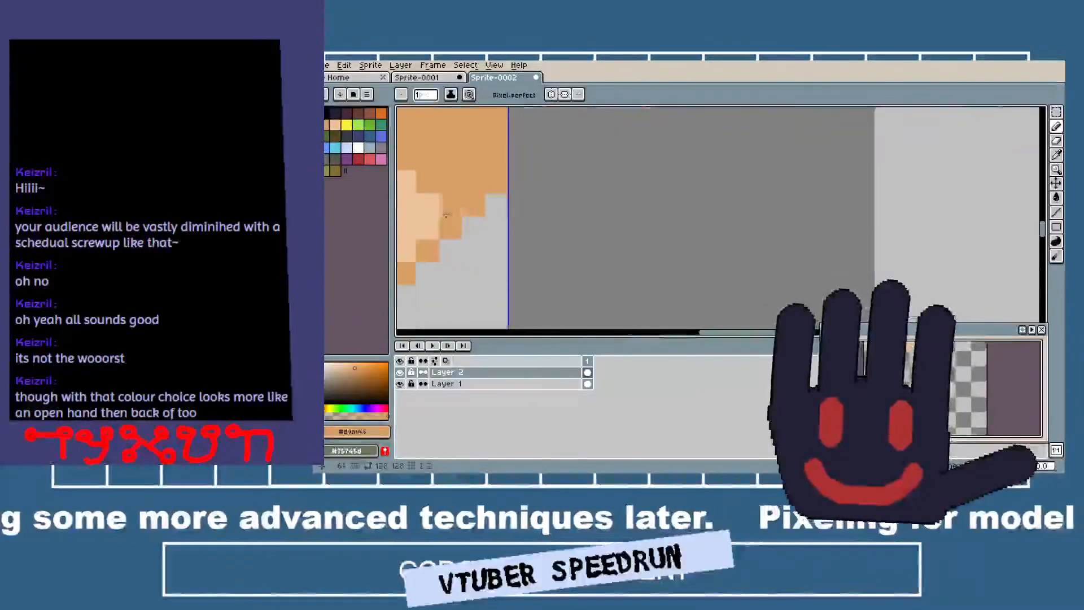
{"action": "left_click_drag", "start_coordinate": [446, 215], "coordinate": [755, 226]}
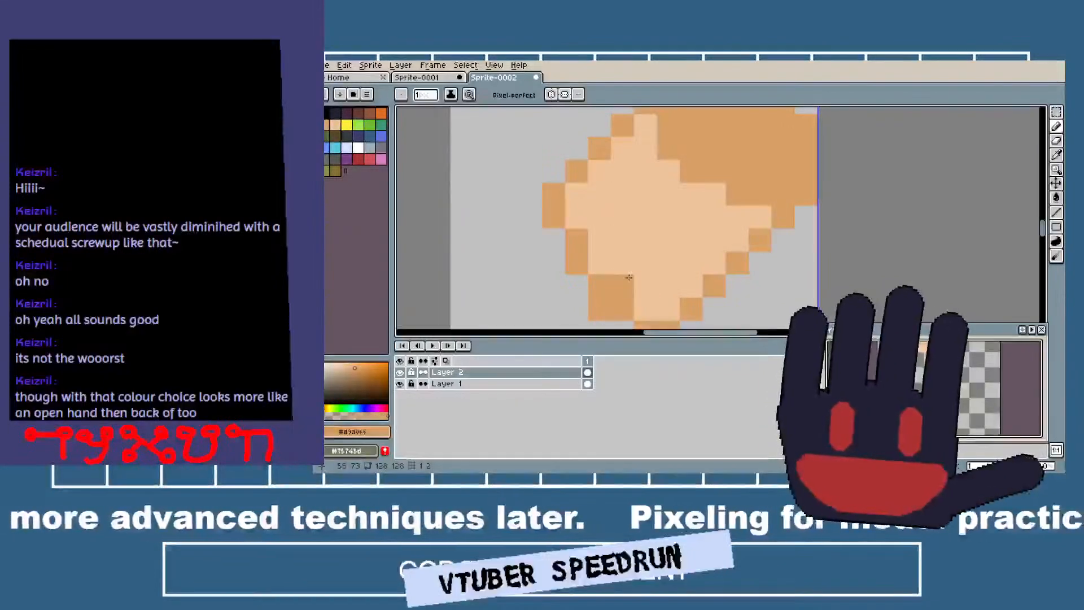
{"action": "left_click_drag", "start_coordinate": [636, 271], "coordinate": [699, 202]}
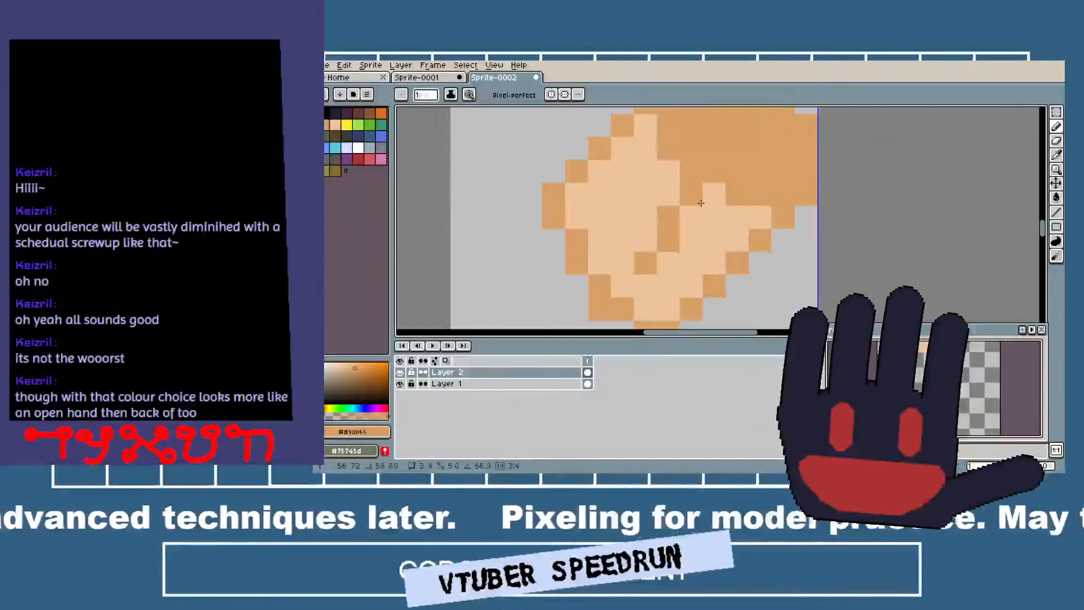
{"action": "key", "text": "ctrl+z"}
{"action": "key", "text": "ctrl+z"}
{"action": "left_click_drag", "start_coordinate": [668, 240], "coordinate": [714, 200]}
{"action": "key", "text": "ctrl+z"}
{"action": "key", "text": "ctrl+z"}
Mark the finger divisions inside the lower hand's peach block with a few single tan pixels.
{"action": "key", "text": "ctrl+z"}
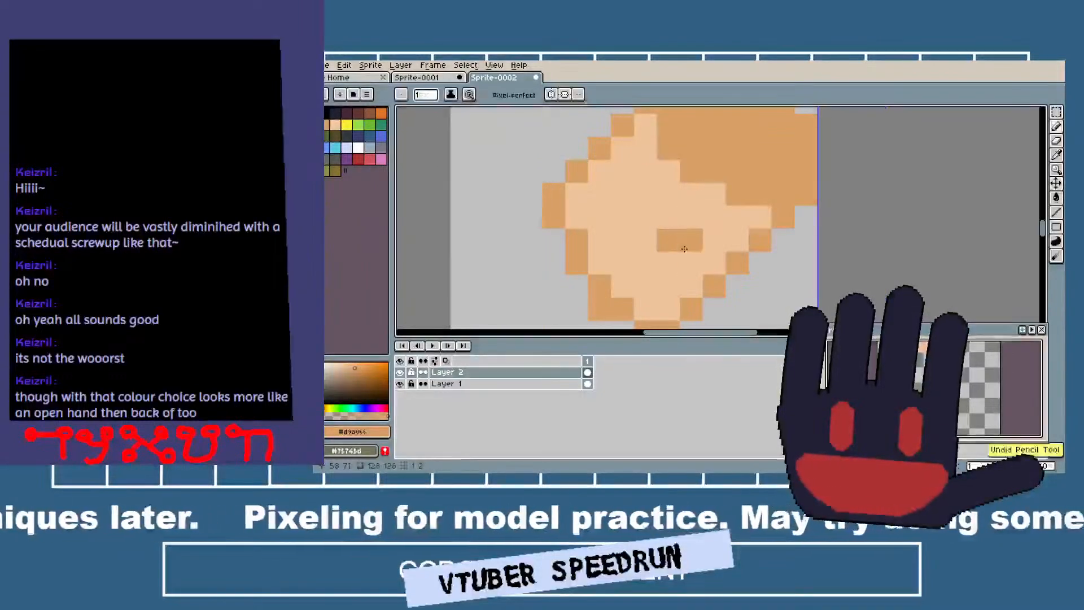
{"action": "left_click", "coordinate": [710, 199], "text": "shift"}
{"action": "key", "text": "ctrl+z"}
{"action": "left_click", "coordinate": [656, 175]}
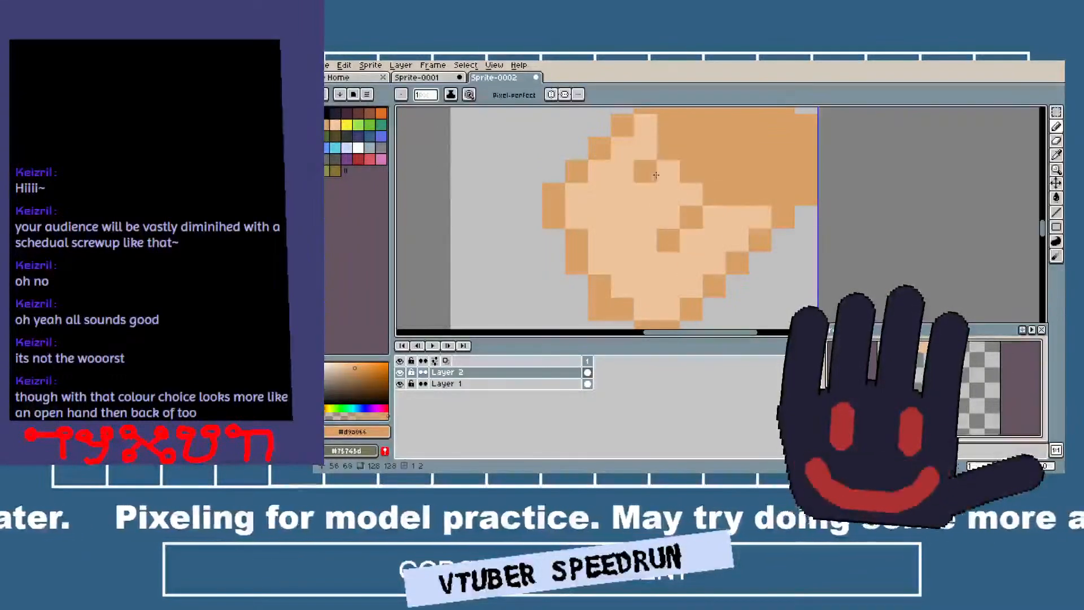
{"action": "left_click_drag", "start_coordinate": [571, 208], "coordinate": [635, 123]}
{"action": "key", "text": "ctrl+z"}
{"action": "scroll", "coordinate": [754, 230], "scroll_direction": "down", "scroll_amount": 5}
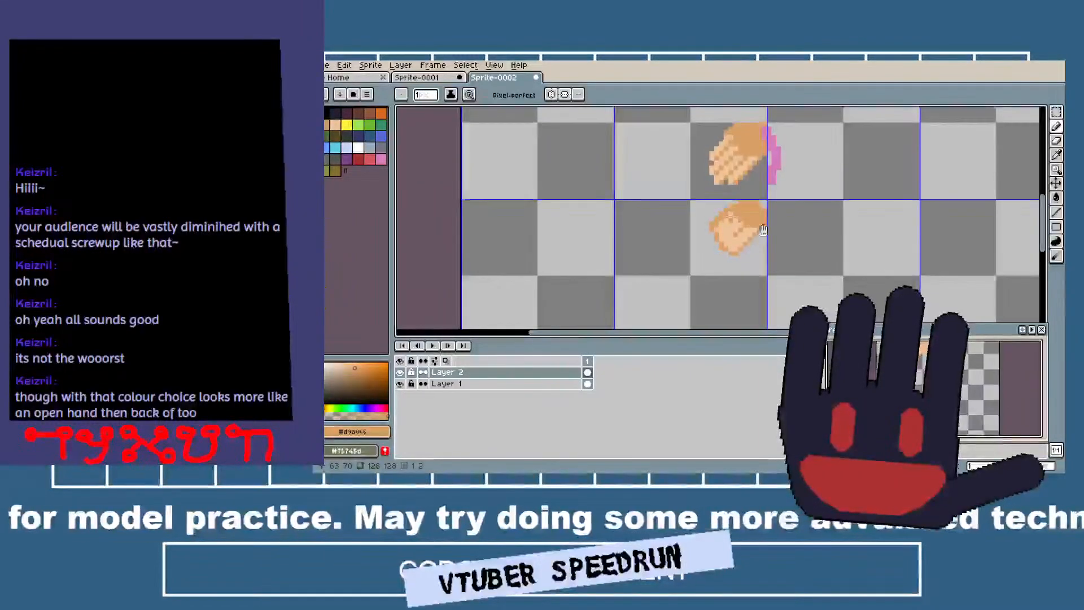
{"action": "left_click_drag", "start_coordinate": [754, 229], "coordinate": [629, 236]}
{"action": "scroll", "coordinate": [636, 245], "scroll_direction": "up", "scroll_amount": 4}
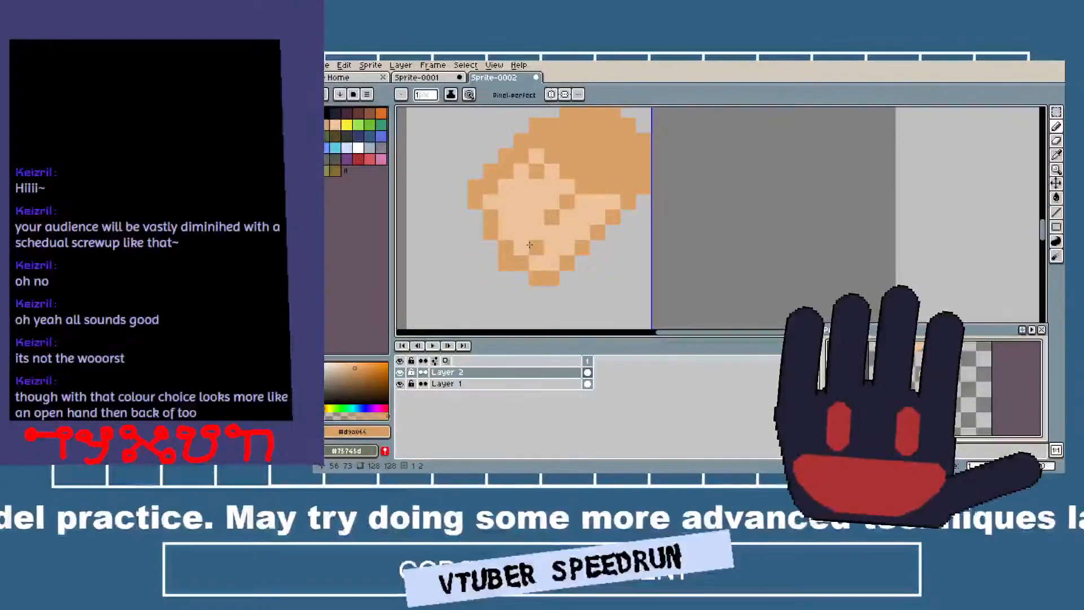
{"action": "scroll", "coordinate": [708, 202], "scroll_direction": "down", "scroll_amount": 4}
{"action": "scroll", "coordinate": [667, 235], "scroll_direction": "up", "scroll_amount": 4}
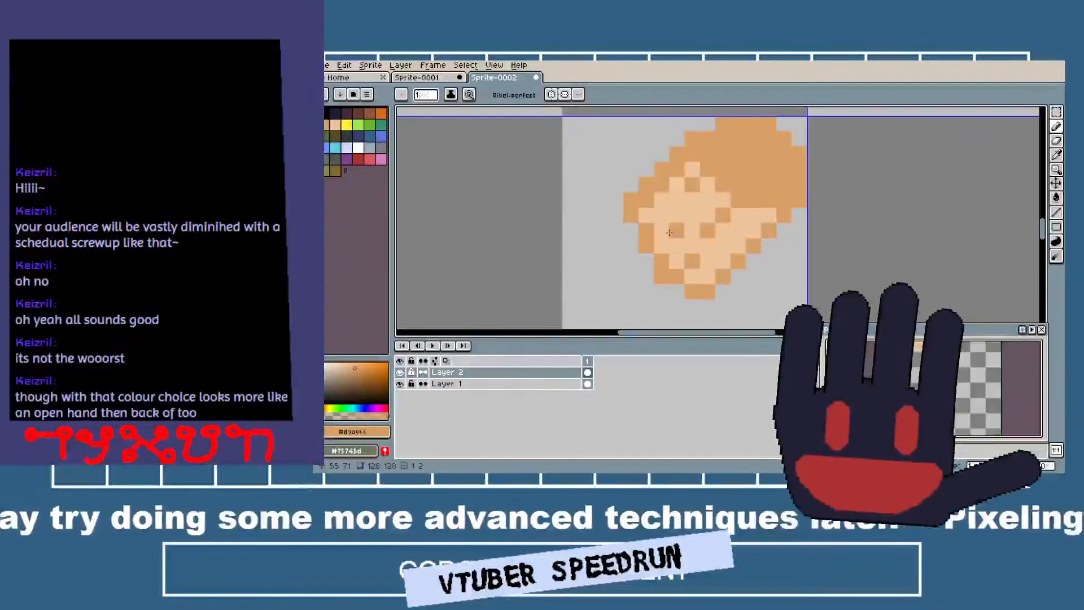
{"action": "scroll", "coordinate": [786, 175], "scroll_direction": "down", "scroll_amount": 4}
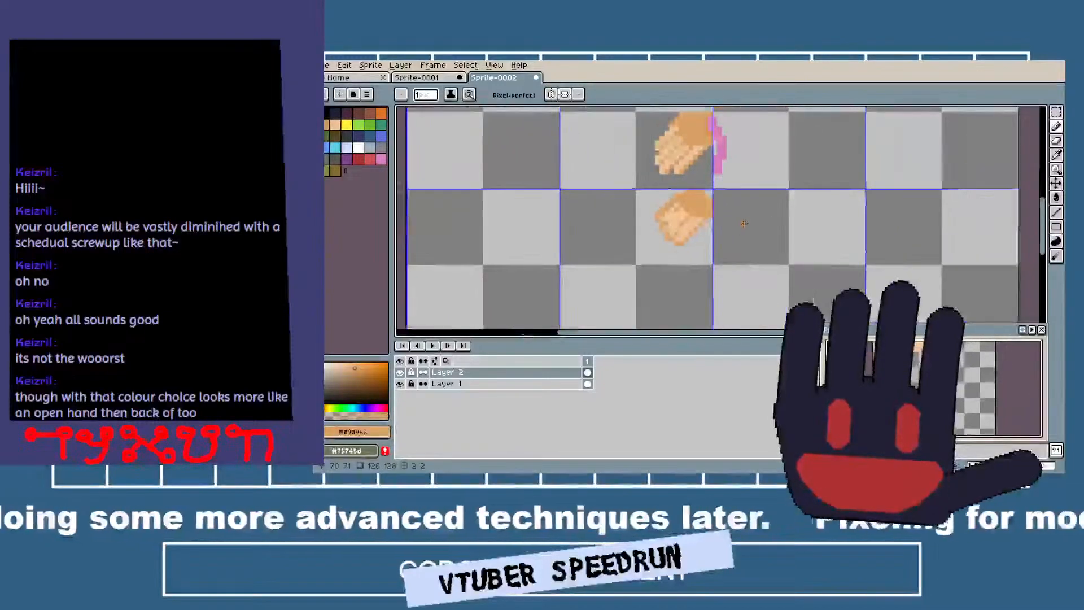
{"action": "key", "text": "ctrl+z"}
Stamp a round tan palm with an 8-pixel brush on Layer 1 in the empty cell beside the lower hand.
{"action": "left_click_drag", "start_coordinate": [759, 223], "coordinate": [702, 194]}
{"action": "scroll", "coordinate": [726, 208], "scroll_direction": "up", "scroll_amount": 2}
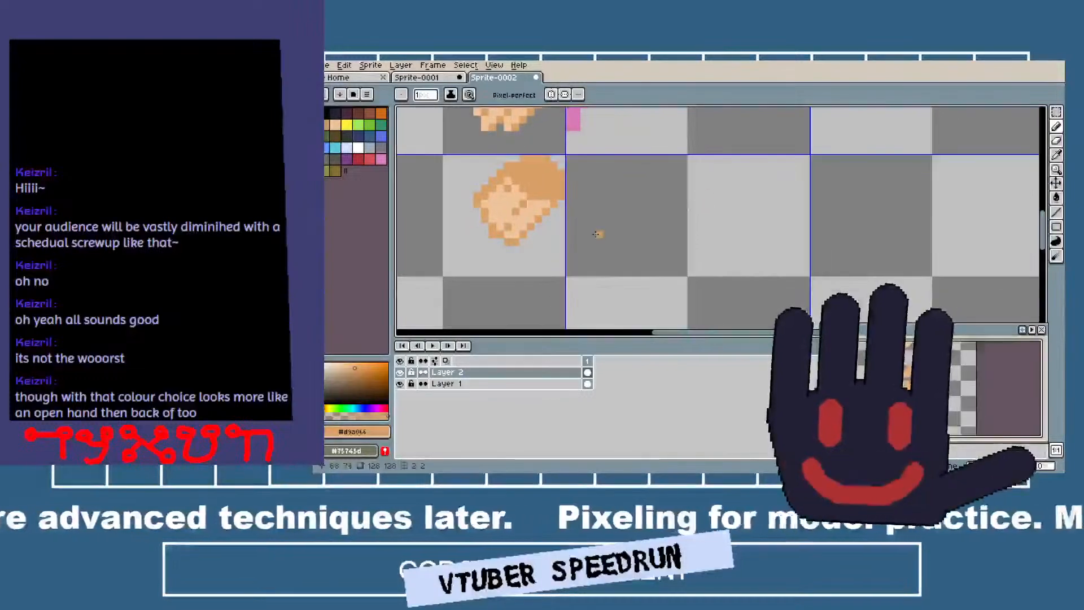
{"action": "left_click_drag", "start_coordinate": [598, 235], "coordinate": [602, 264]}
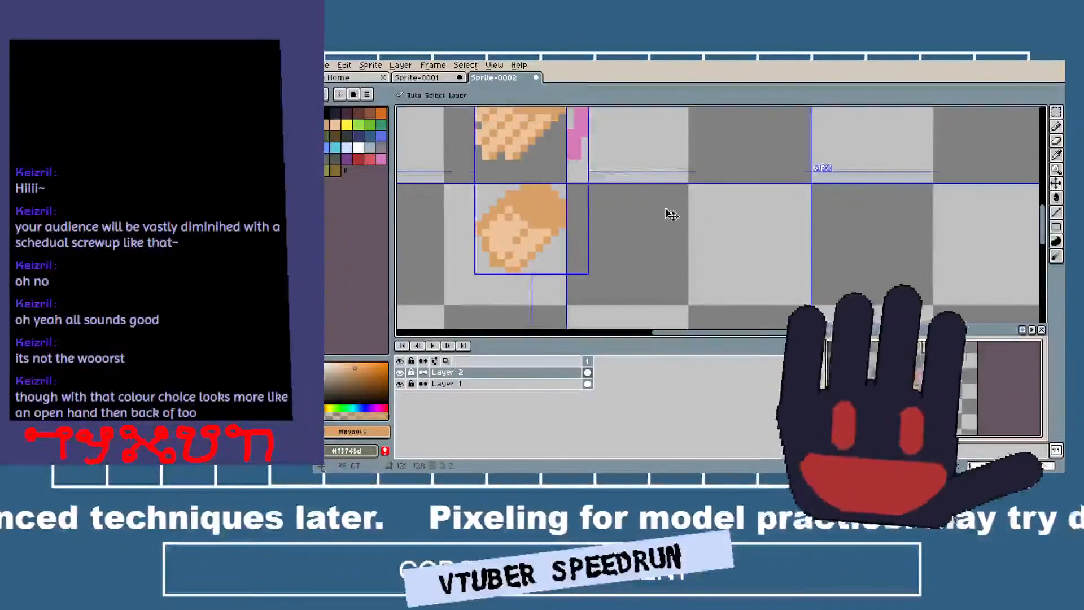
{"action": "scroll", "coordinate": [663, 208], "scroll_direction": "up", "scroll_amount": 6, "text": "ctrl"}
{"action": "scroll", "coordinate": [665, 208], "scroll_direction": "up", "scroll_amount": 1, "text": "ctrl"}
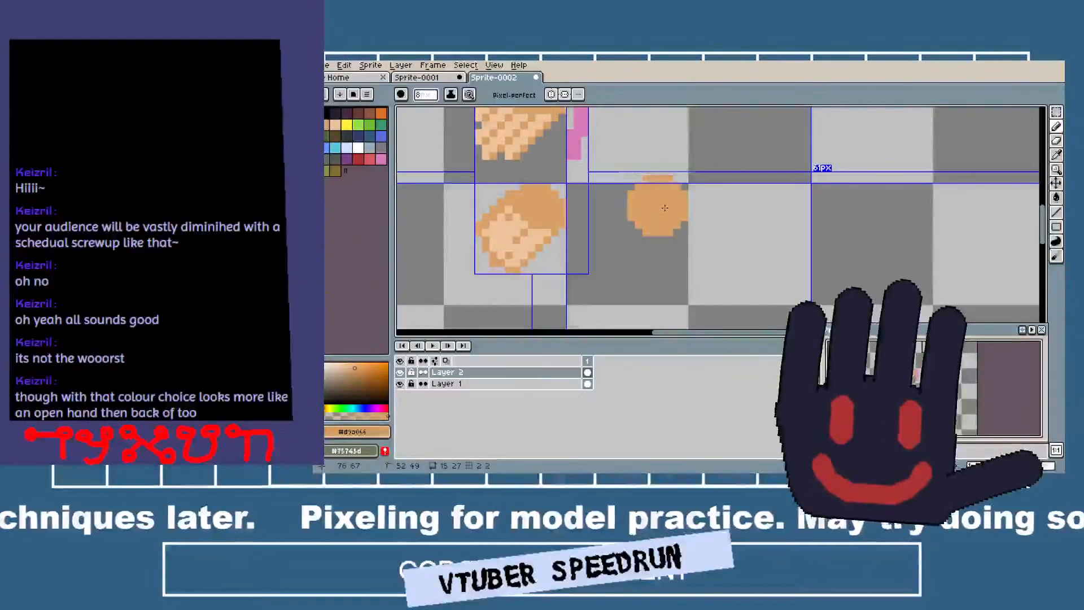
{"action": "left_click", "coordinate": [658, 214]}
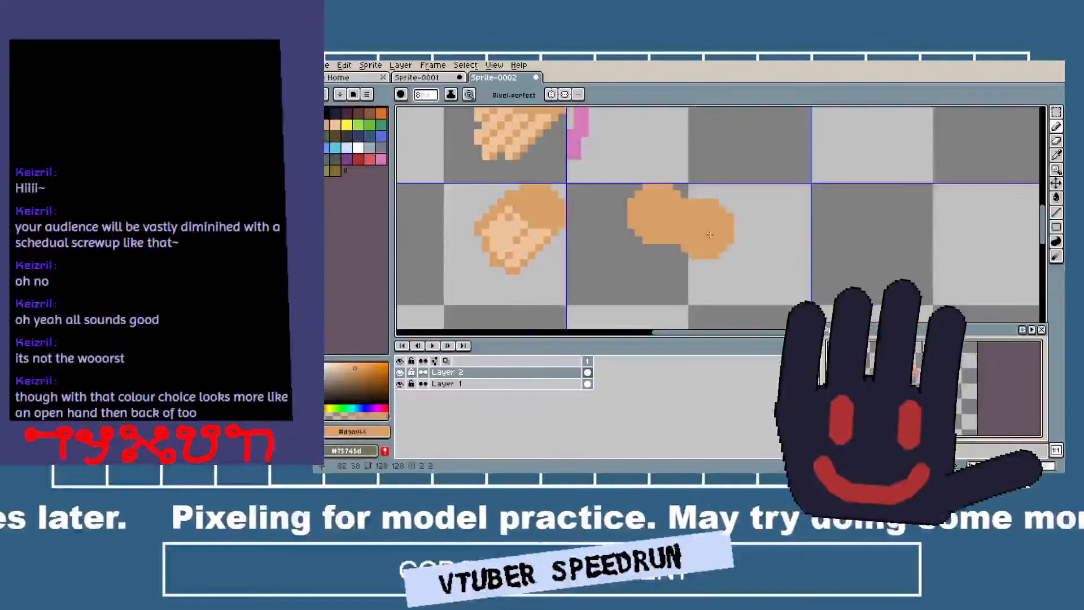
{"action": "key", "text": "ctrl+z"}
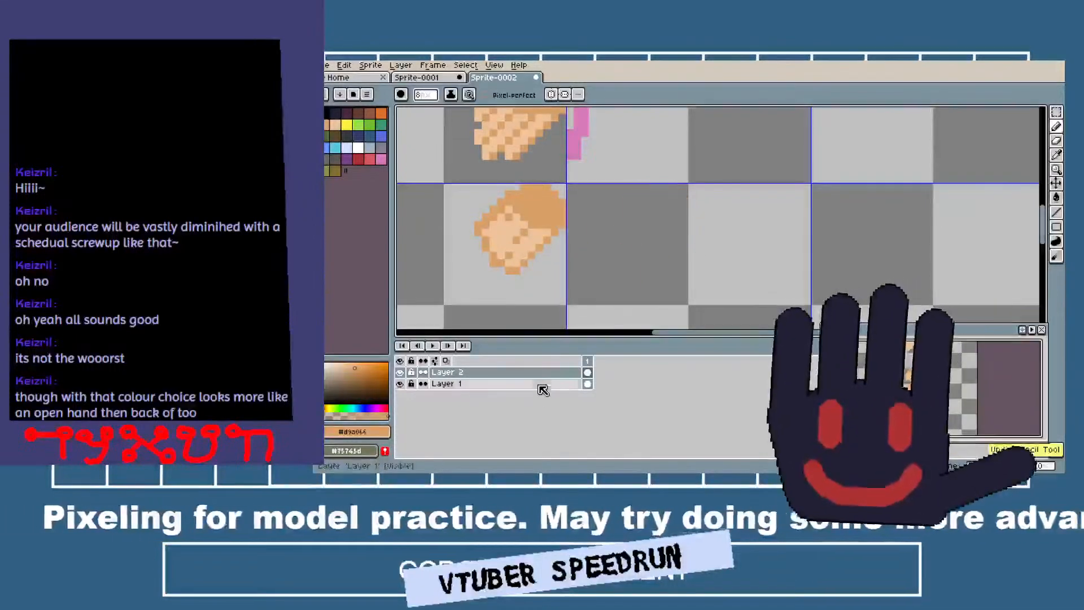
{"action": "left_click", "coordinate": [446, 384]}
{"action": "left_click", "coordinate": [658, 213]}
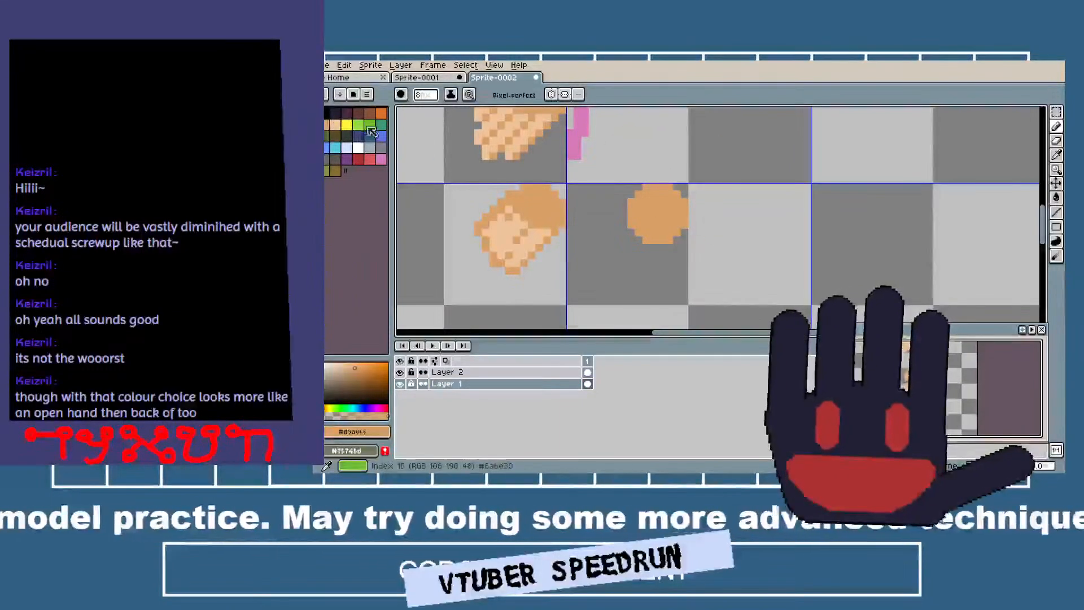
On Layer 2, draw a diagonal peach finger with a 2-pixel brush from the new palm's lower edge down to the left.
{"action": "left_click", "coordinate": [518, 373]}
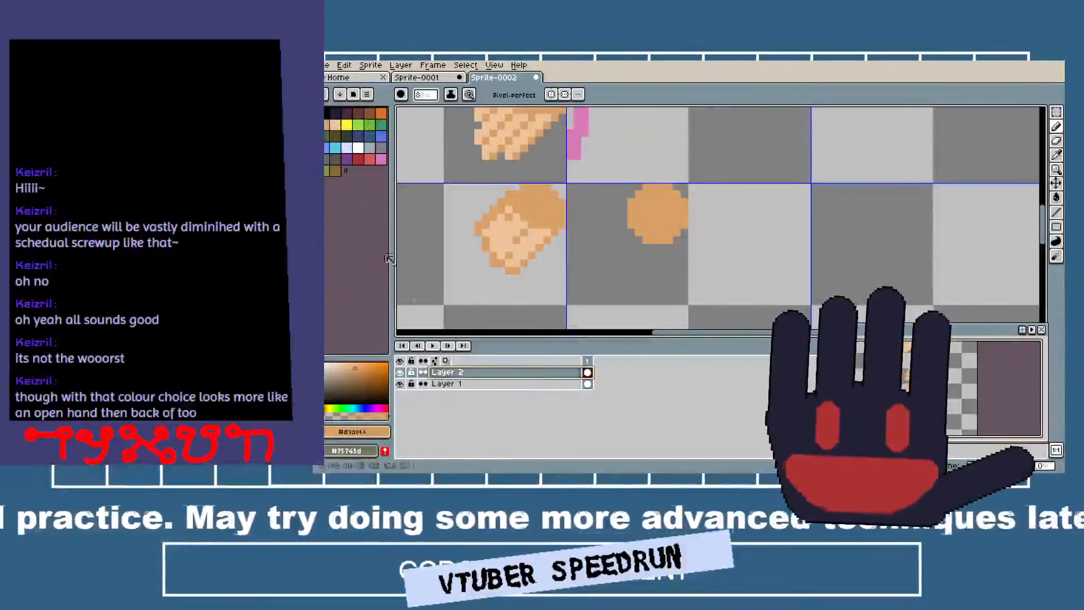
{"action": "left_click", "coordinate": [336, 125]}
{"action": "scroll", "coordinate": [677, 237], "scroll_direction": "up", "scroll_amount": 7}
{"action": "scroll", "coordinate": [678, 237], "scroll_direction": "down", "scroll_amount": 1}
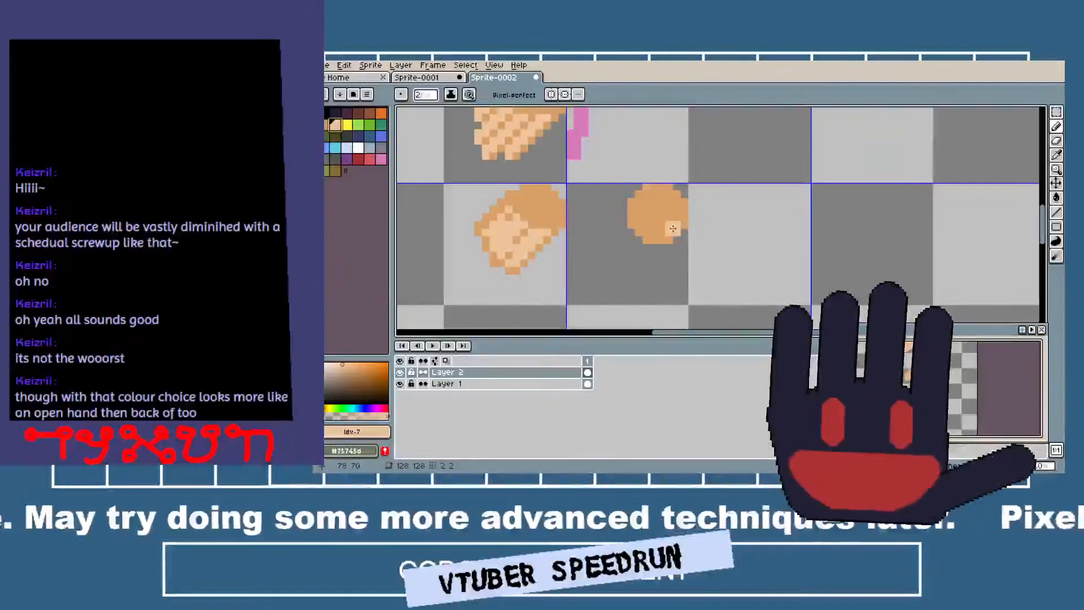
{"action": "left_click", "coordinate": [671, 227]}
{"action": "mouse_move", "coordinate": [671, 238]}
{"action": "left_mouse_down"}
{"action": "mouse_move", "coordinate": [633, 280]}
{"action": "mouse_move", "coordinate": [638, 270]}
{"action": "left_mouse_up"}
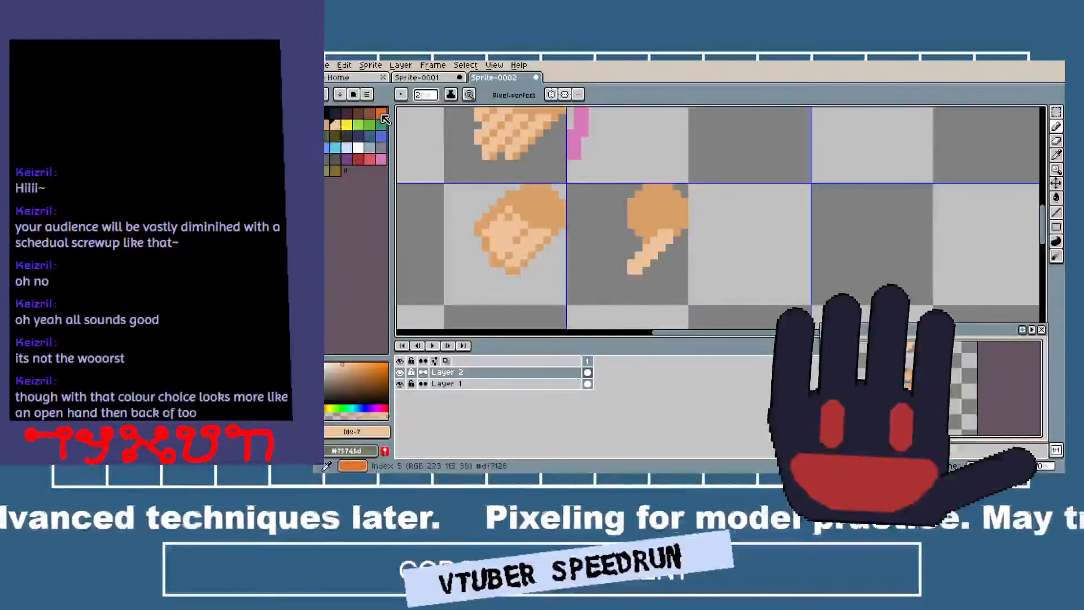
Outline the new finger's lower-right edge and its tip in tan with a 1-pixel brush.
{"action": "left_click", "coordinate": [330, 127]}
{"action": "scroll", "coordinate": [689, 290], "scroll_direction": "up", "scroll_amount": 2}
{"action": "scroll", "coordinate": [690, 291], "scroll_direction": "up", "scroll_amount": 1}
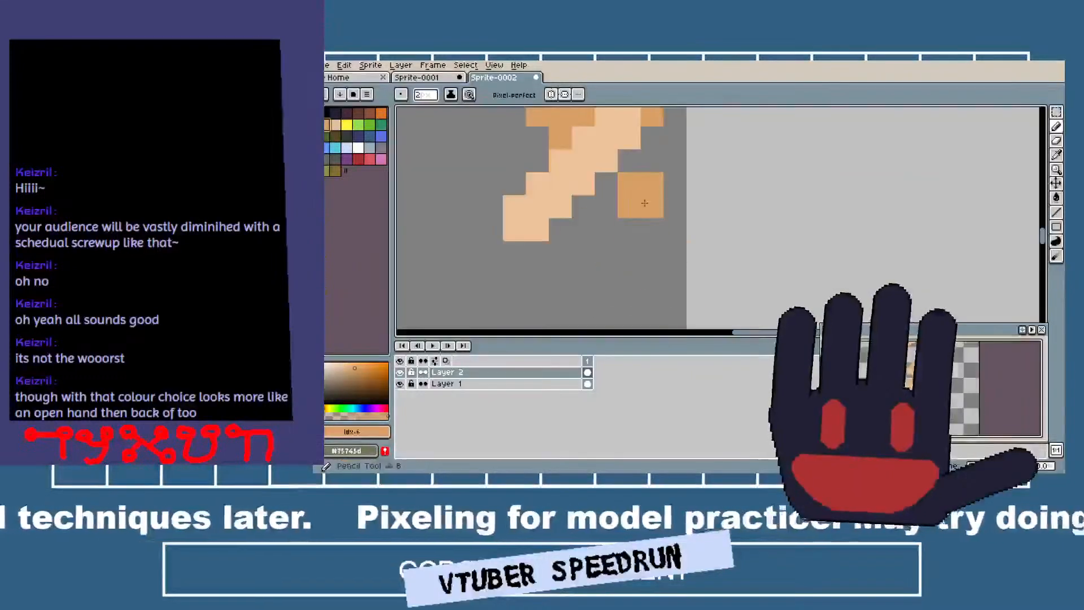
{"action": "key", "text": "minus"}
{"action": "mouse_move", "coordinate": [633, 239]}
{"action": "left_mouse_down"}
{"action": "mouse_move", "coordinate": [631, 191]}
{"action": "mouse_move", "coordinate": [560, 271]}
{"action": "mouse_move", "coordinate": [513, 281]}
{"action": "left_mouse_up"}
{"action": "left_click", "coordinate": [492, 259]}
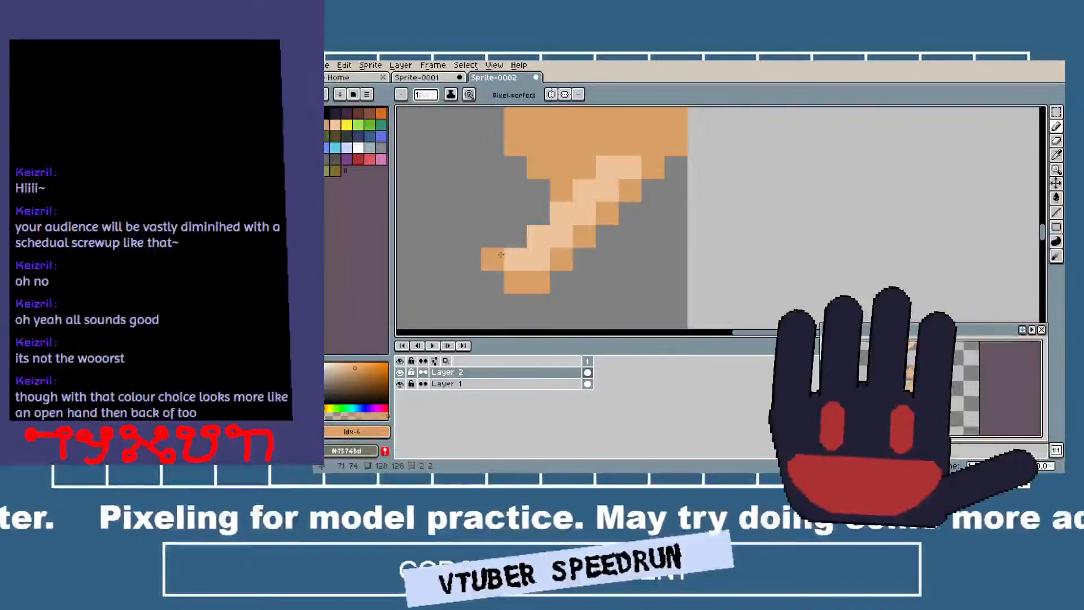
{"action": "left_click", "coordinate": [511, 237]}
{"action": "left_click", "coordinate": [515, 305]}
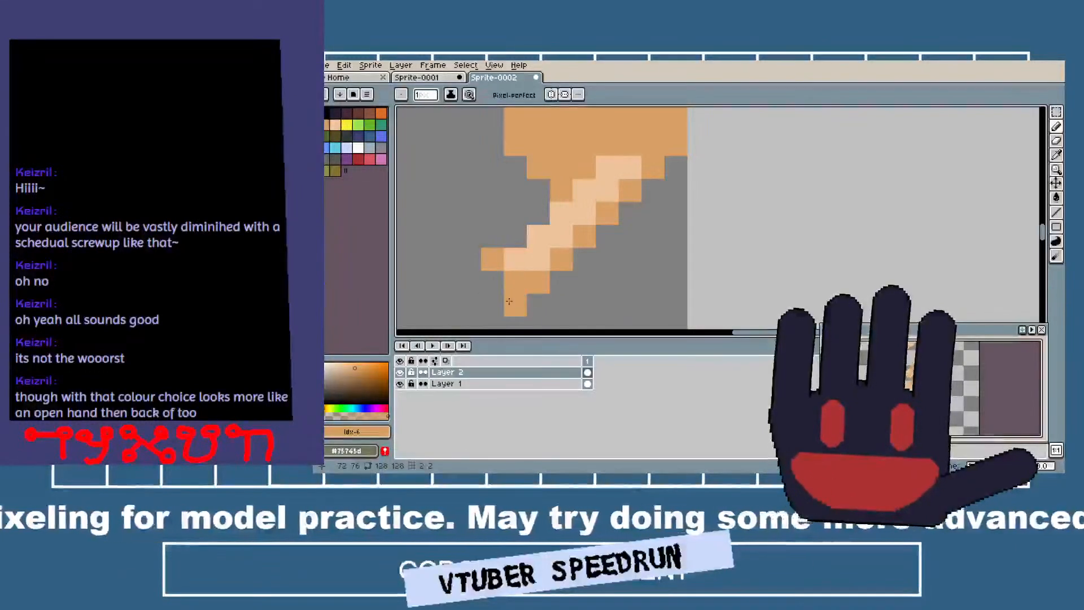
{"action": "left_click", "coordinate": [491, 282]}
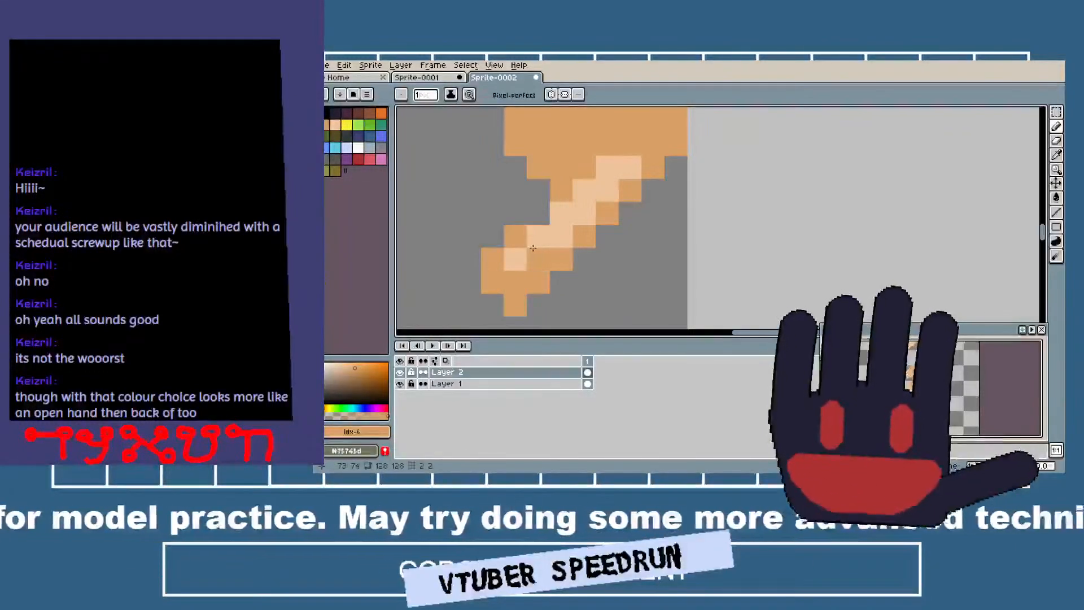
Sample the peach to extend the highlight into the fingertip, and outline the finger's upper-left edge in tan.
{"action": "key", "text": "i"}
{"action": "left_click", "coordinate": [554, 243]}
{"action": "key", "text": "b"}
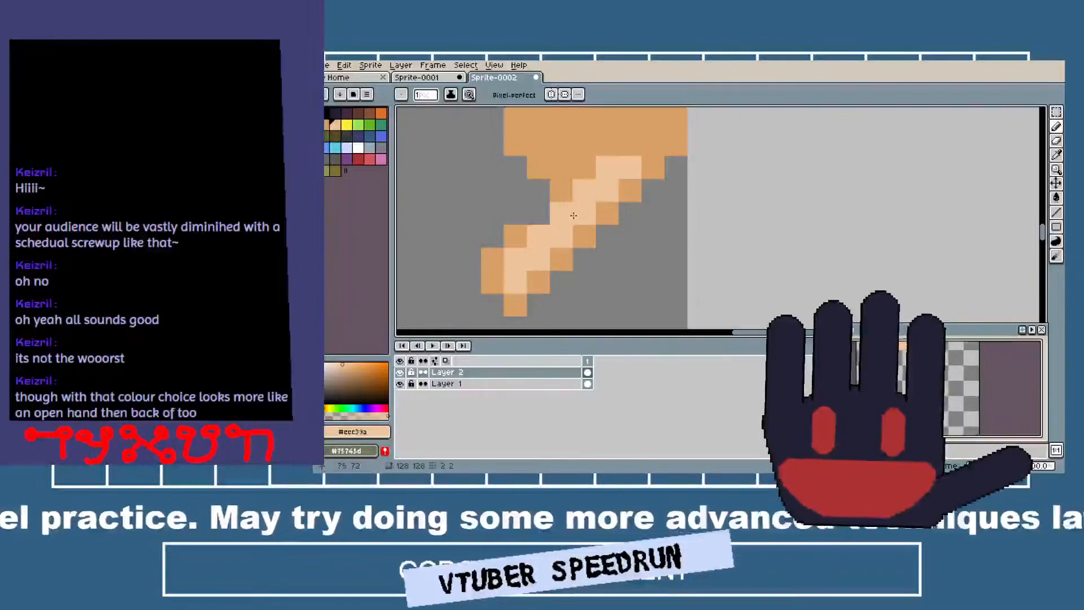
{"action": "scroll", "coordinate": [565, 199], "scroll_direction": "down", "scroll_amount": 3}
{"action": "scroll", "coordinate": [565, 200], "scroll_direction": "up", "scroll_amount": 2}
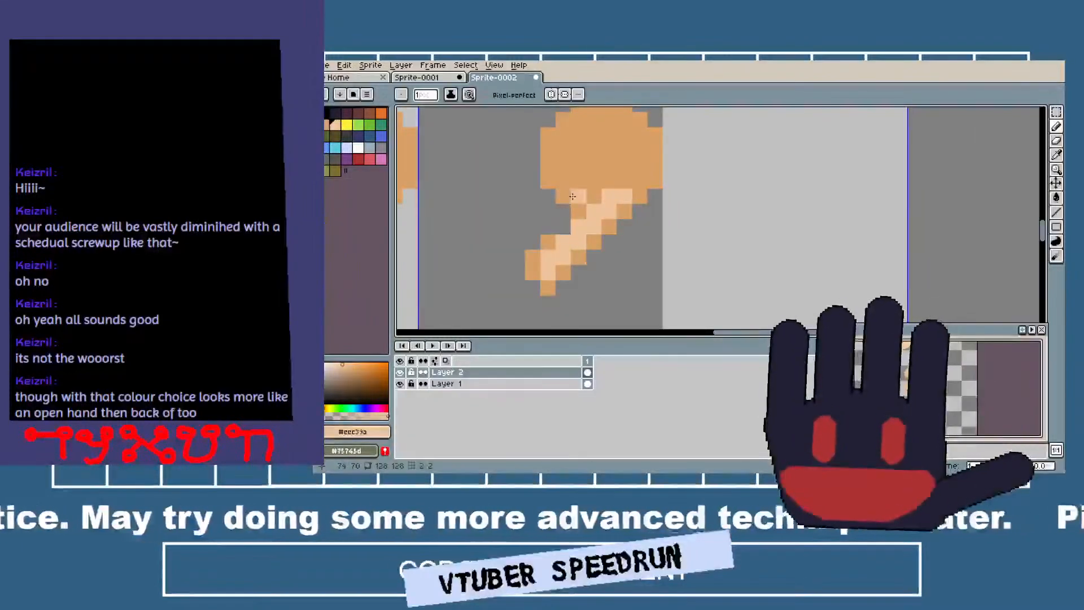
{"action": "left_click", "coordinate": [554, 239], "text": "alt"}
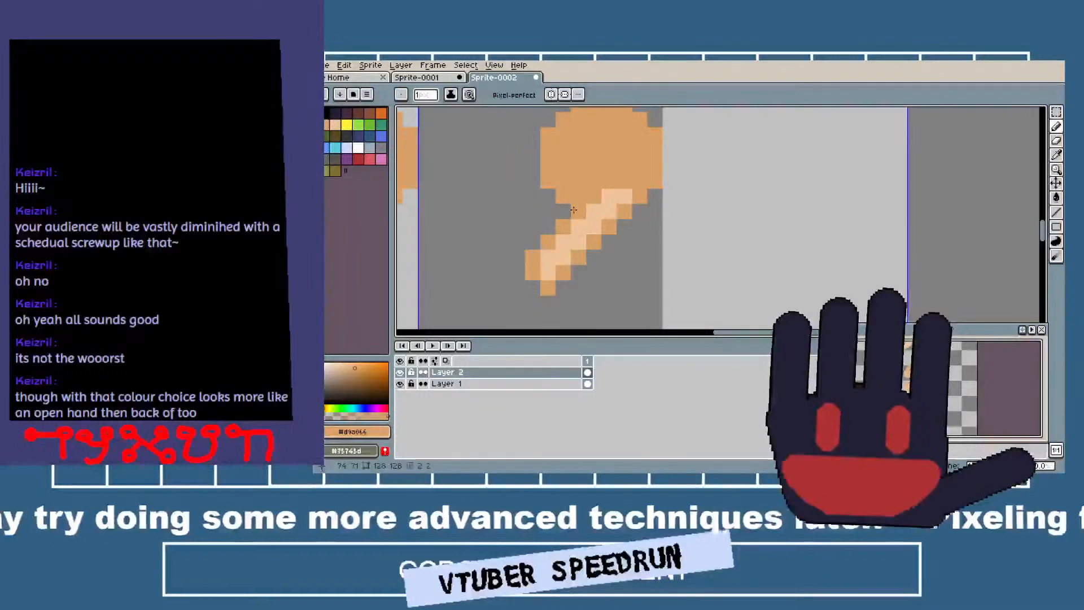
Outline a second finger's tip in tan beside the first, and fill that finger with sampled peach diagonally up into the palm.
{"action": "left_click", "coordinate": [511, 251]}
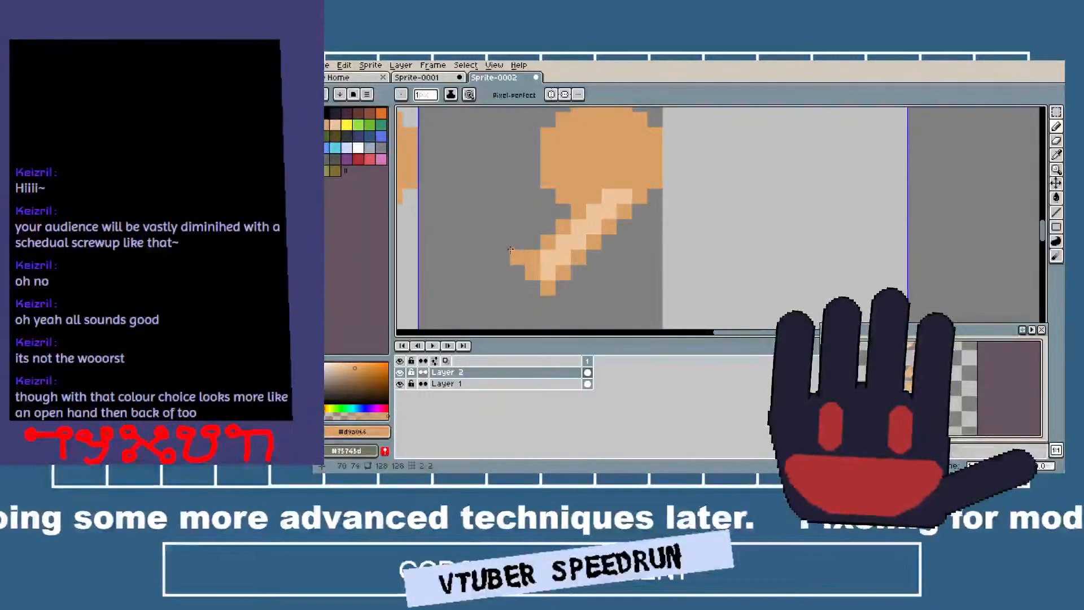
{"action": "left_click", "coordinate": [516, 226]}
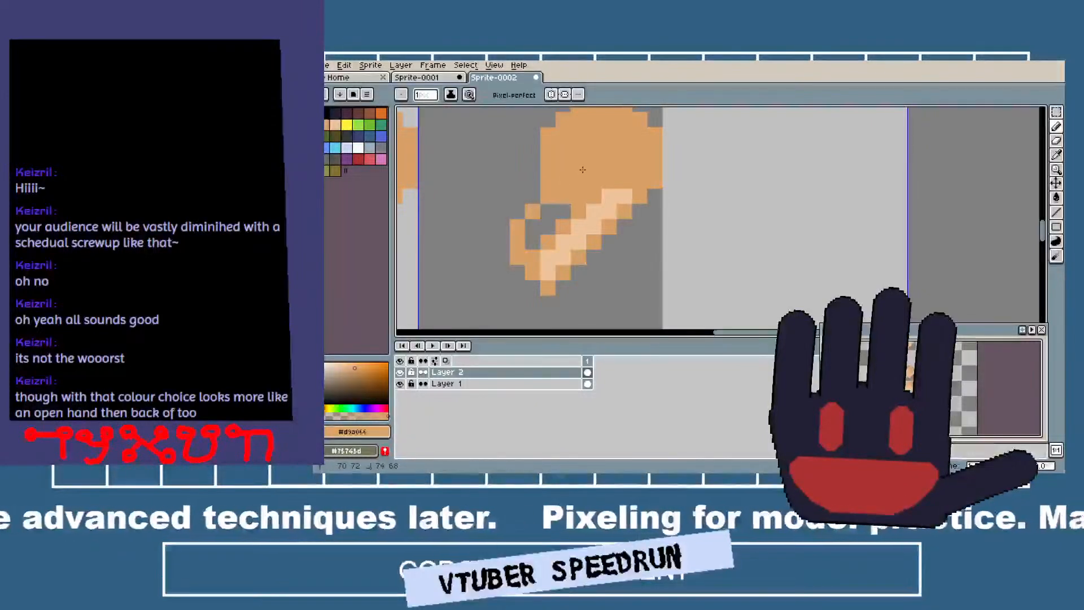
{"action": "left_click", "coordinate": [610, 198], "text": "alt"}
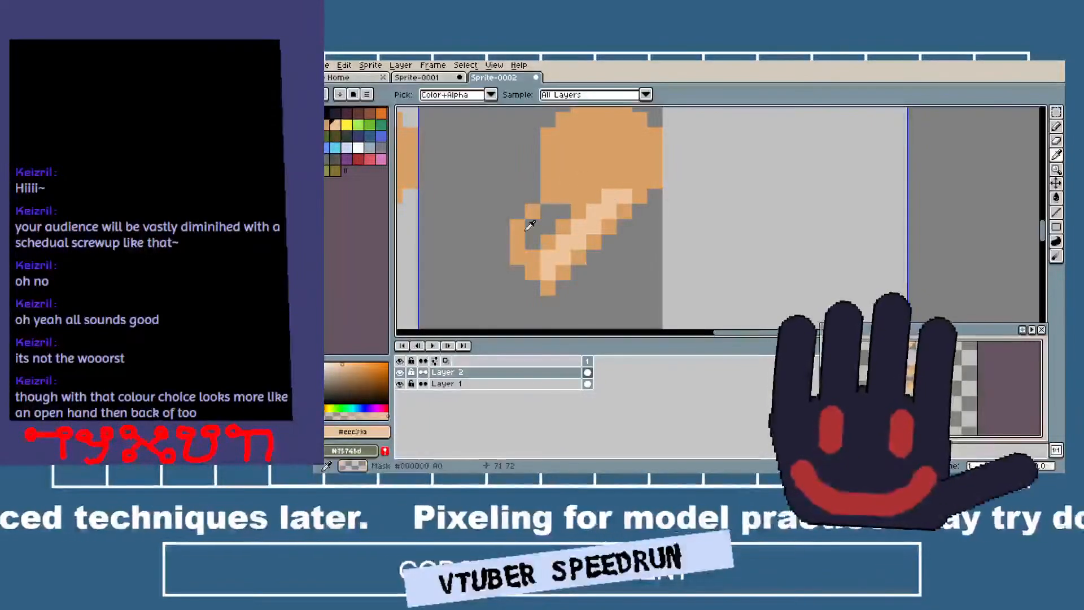
{"action": "left_click", "coordinate": [532, 231]}
{"action": "left_click_drag", "start_coordinate": [532, 231], "coordinate": [546, 215]}
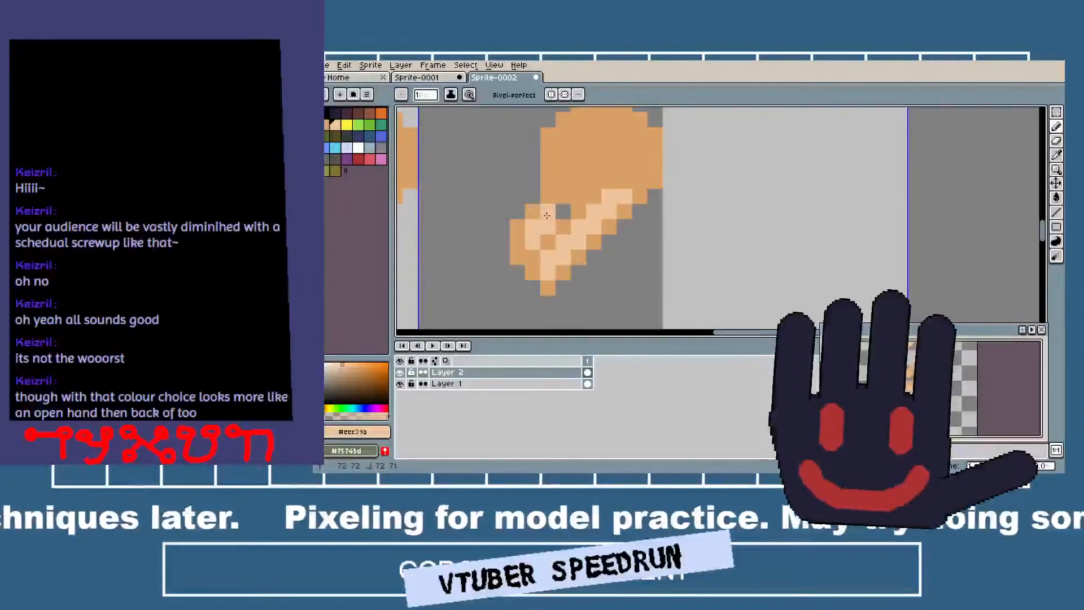
{"action": "left_click", "coordinate": [580, 180]}
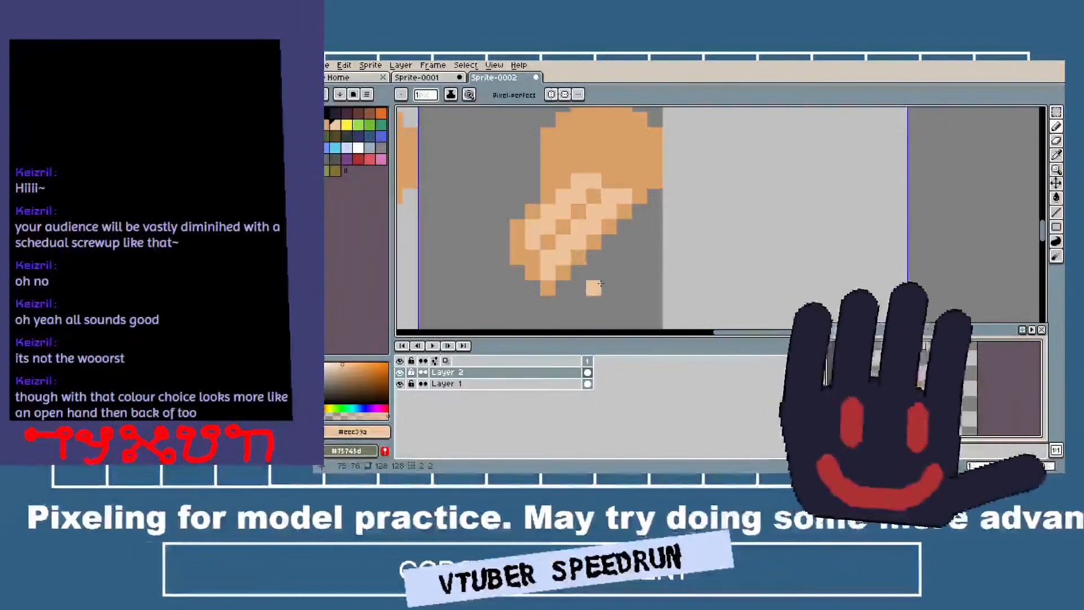
Draw a third peach finger line diagonally along the upper-left side of the second finger and up into the palm.
{"action": "left_click", "coordinate": [511, 183]}
{"action": "key", "text": "i"}
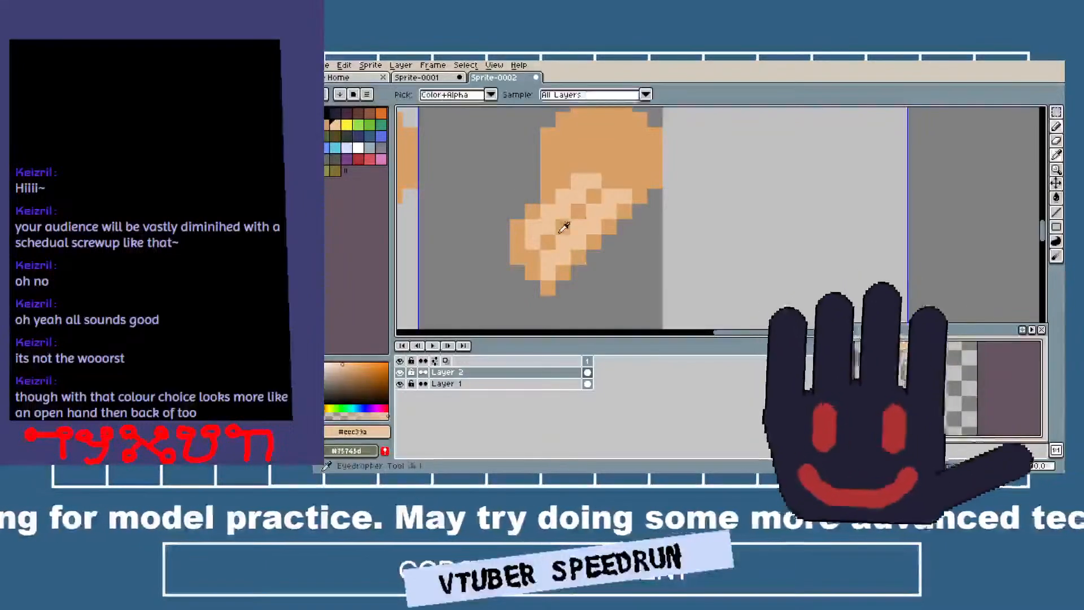
{"action": "key", "text": "b"}
{"action": "left_click", "coordinate": [516, 210]}
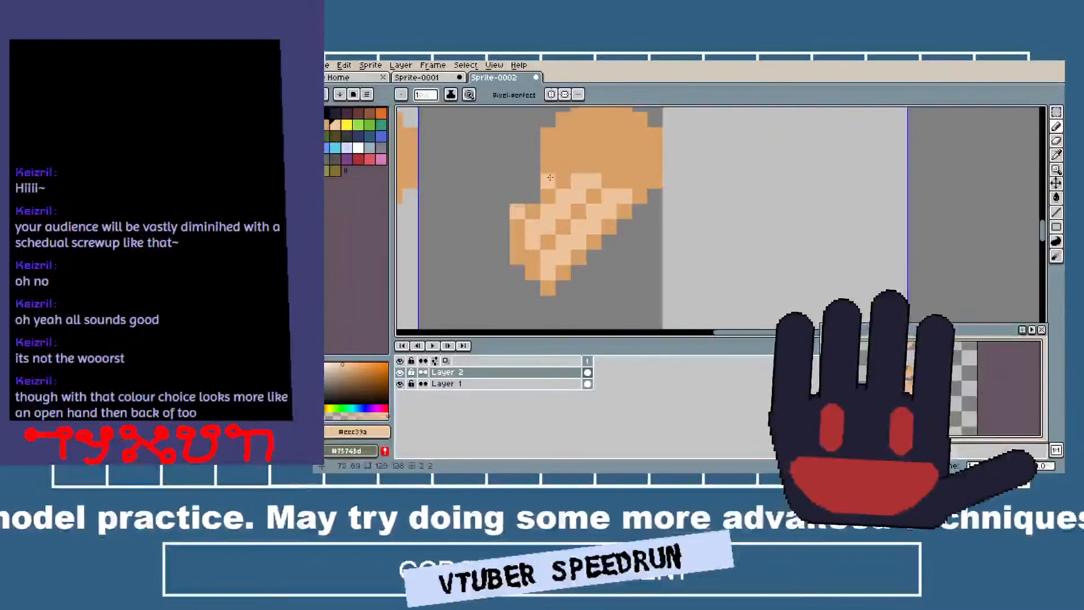
{"action": "left_click", "coordinate": [567, 165], "text": "shift"}
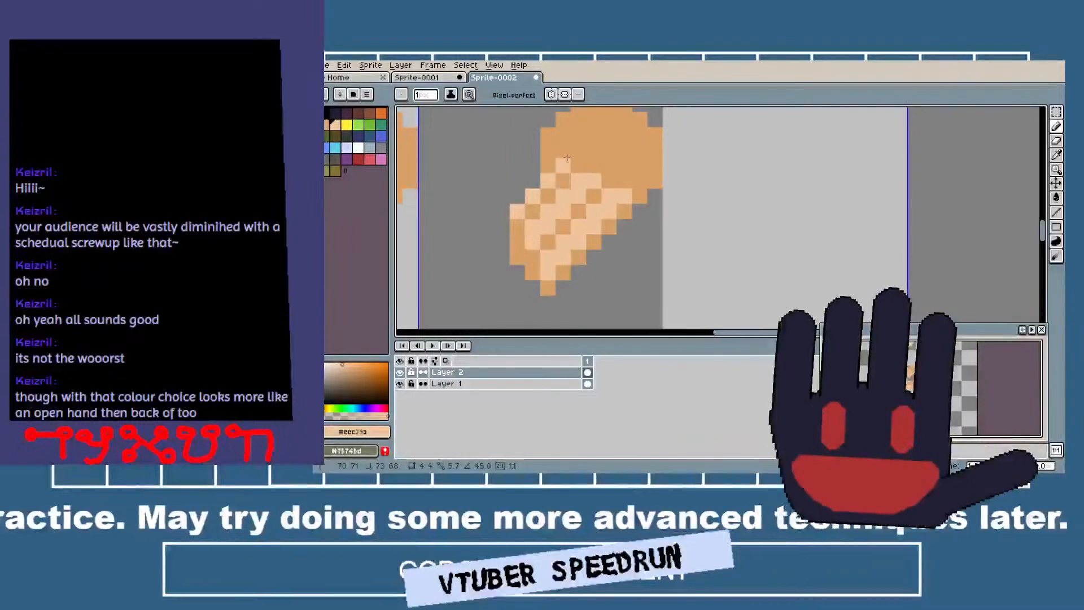
Sample the tan and outline the third finger's upper-left side diagonally up to the palm's upper edge.
{"action": "key", "text": "i"}
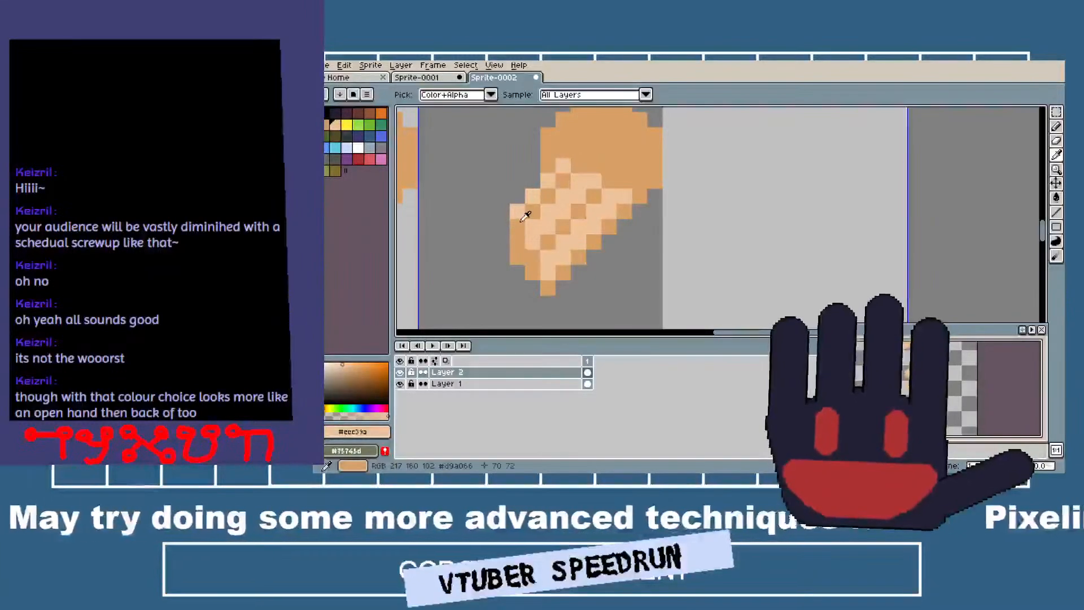
{"action": "left_click", "coordinate": [508, 224]}
{"action": "key", "text": "b"}
{"action": "left_click_drag", "start_coordinate": [505, 206], "coordinate": [555, 155]}
{"action": "left_click_drag", "start_coordinate": [497, 189], "coordinate": [554, 118]}
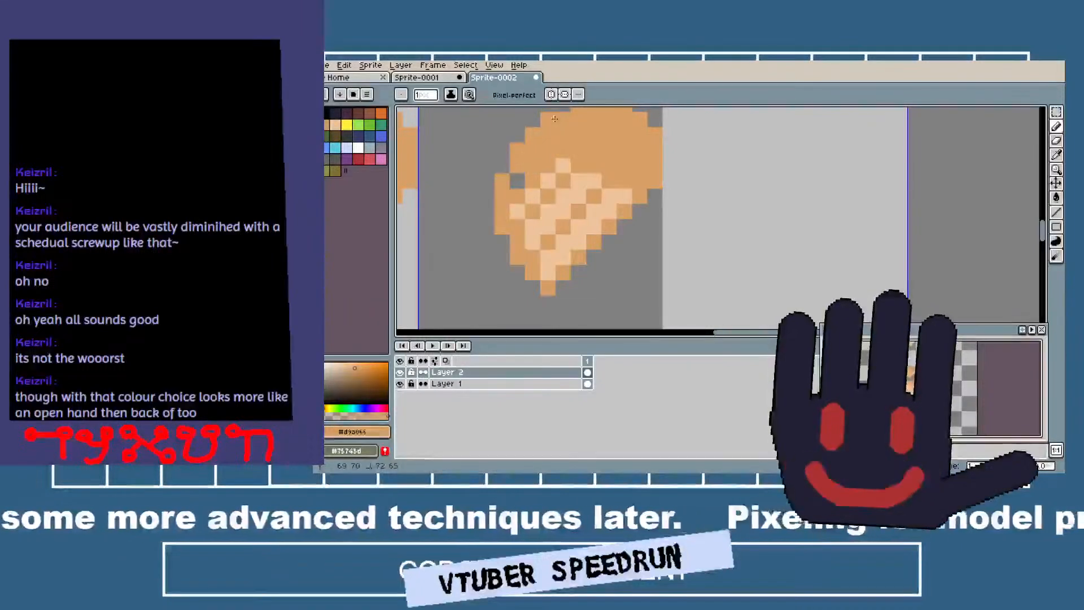
{"action": "scroll", "coordinate": [622, 181], "scroll_direction": "down", "scroll_amount": 3}
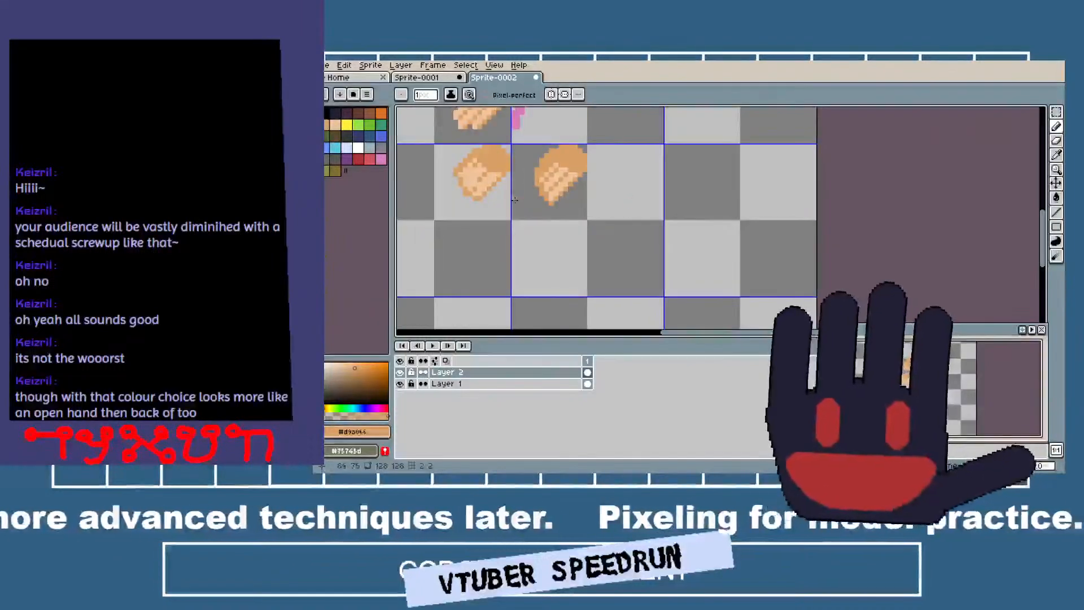
{"action": "scroll", "coordinate": [622, 203], "scroll_direction": "up", "scroll_amount": 2}
Sample the peach and stamp it over the palm of the same hand on Layer 2 with a 7-pixel brush.
{"action": "key", "text": "i"}
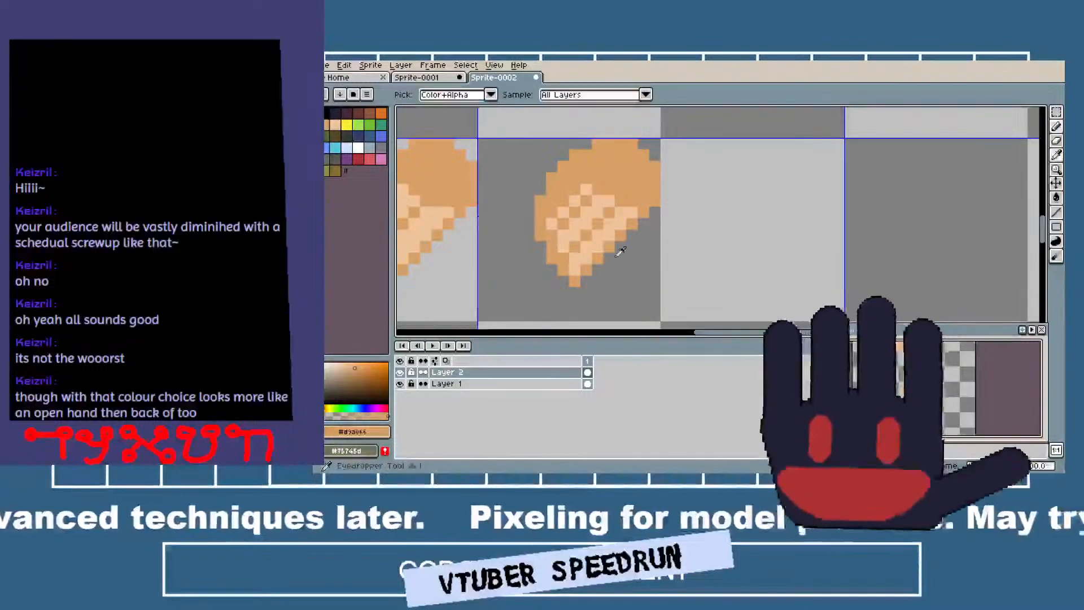
{"action": "left_click", "coordinate": [590, 249]}
{"action": "key", "text": "b"}
{"action": "scroll", "coordinate": [624, 177], "scroll_direction": "up", "scroll_amount": 4}
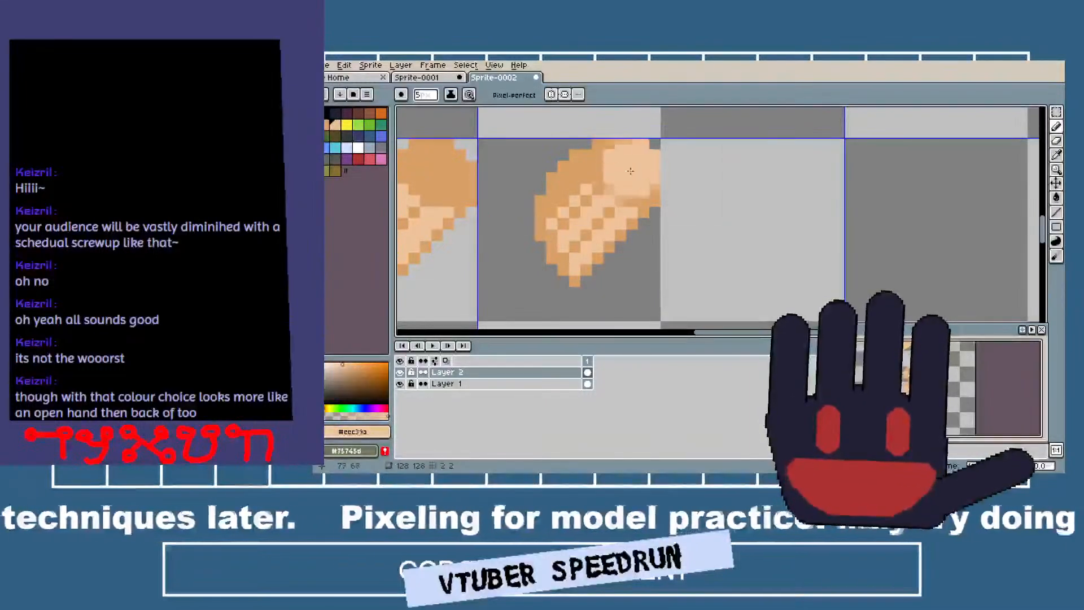
{"action": "scroll", "coordinate": [626, 169], "scroll_direction": "up", "scroll_amount": 3}
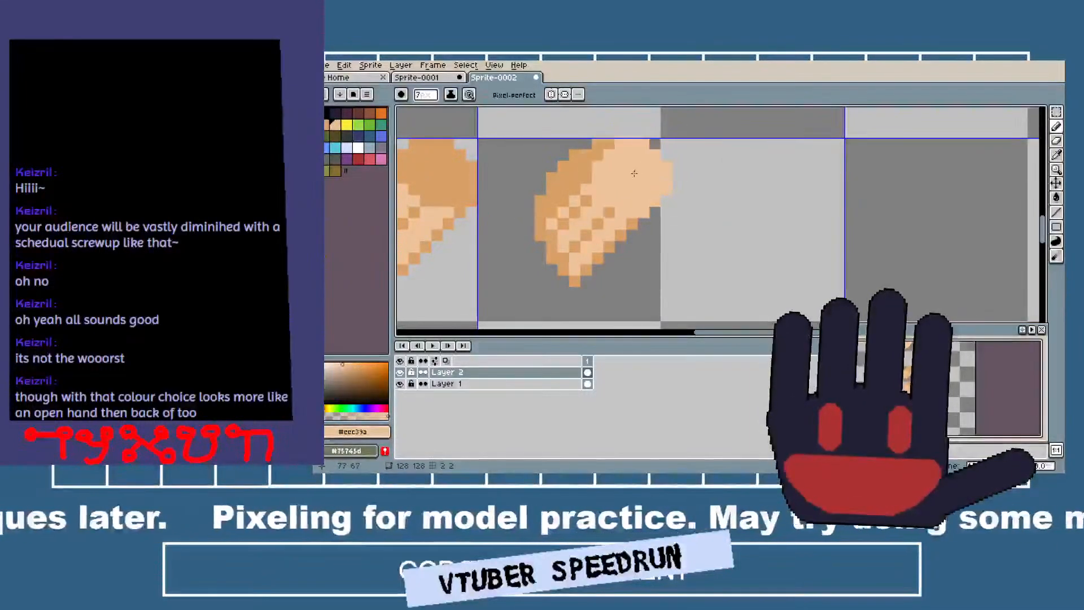
{"action": "scroll", "coordinate": [624, 174], "scroll_direction": "down", "scroll_amount": 1}
{"action": "key", "text": "ctrl"}
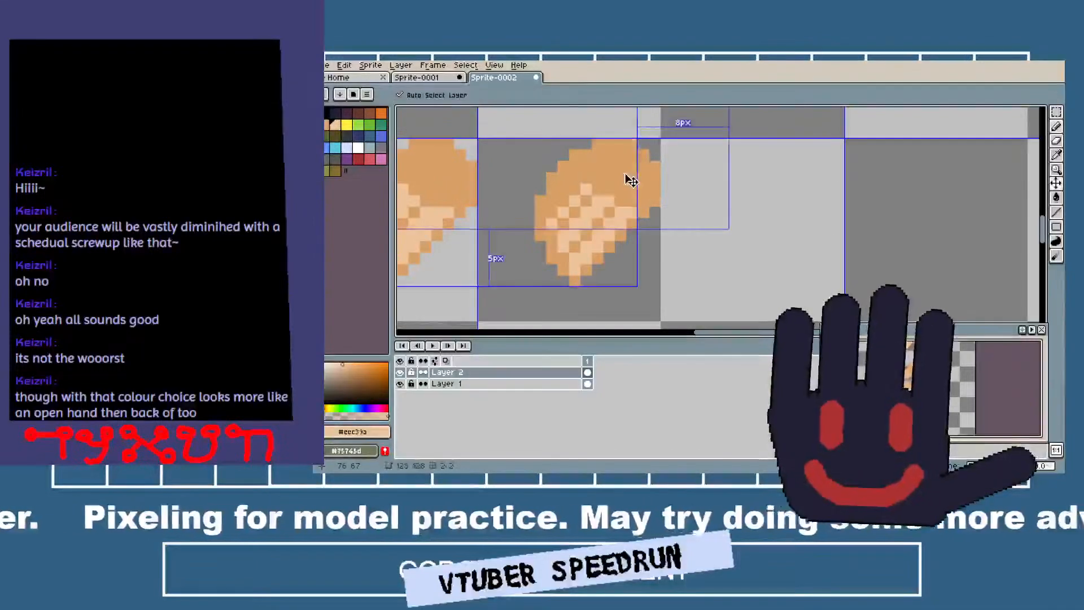
{"action": "scroll", "coordinate": [623, 176], "scroll_direction": "down", "scroll_amount": 1}
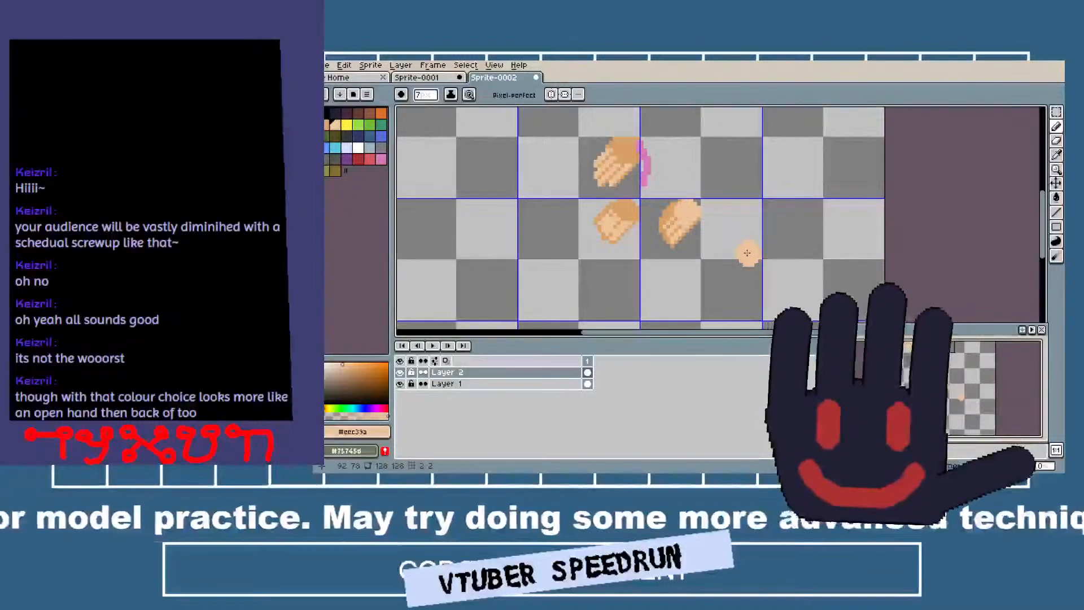
Sample the tan and stamp a round palm with a 7-pixel brush on Layer 1 in the cell below the tan-palmed lower hand.
{"action": "key", "text": "alt"}
{"action": "scroll", "coordinate": [739, 251], "scroll_direction": "up", "scroll_amount": 1}
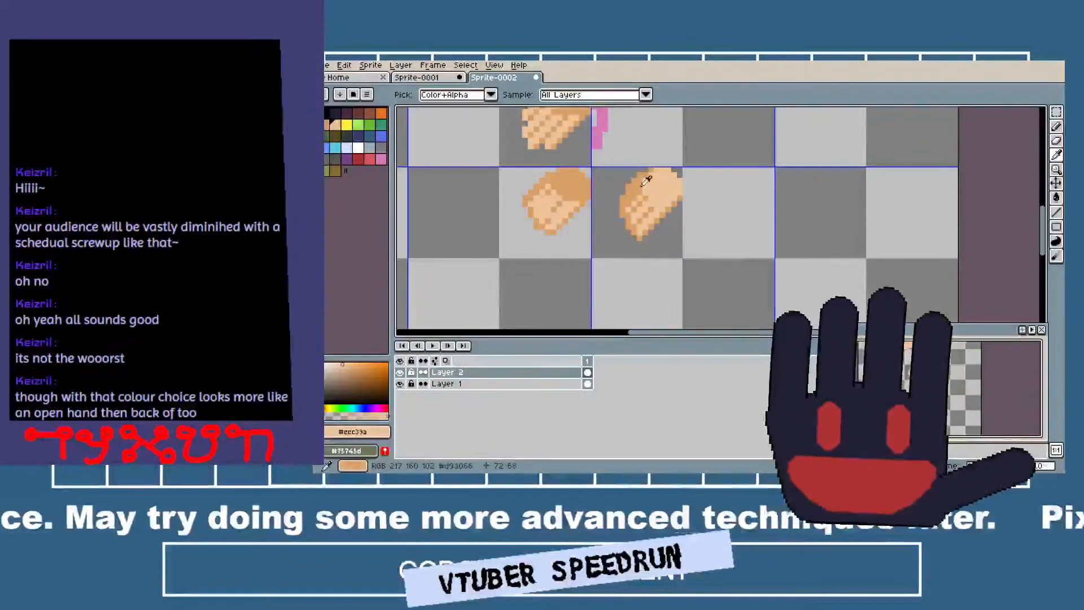
{"action": "left_click_drag", "start_coordinate": [655, 243], "coordinate": [631, 250]}
{"action": "left_click_drag", "start_coordinate": [569, 230], "coordinate": [661, 324]}
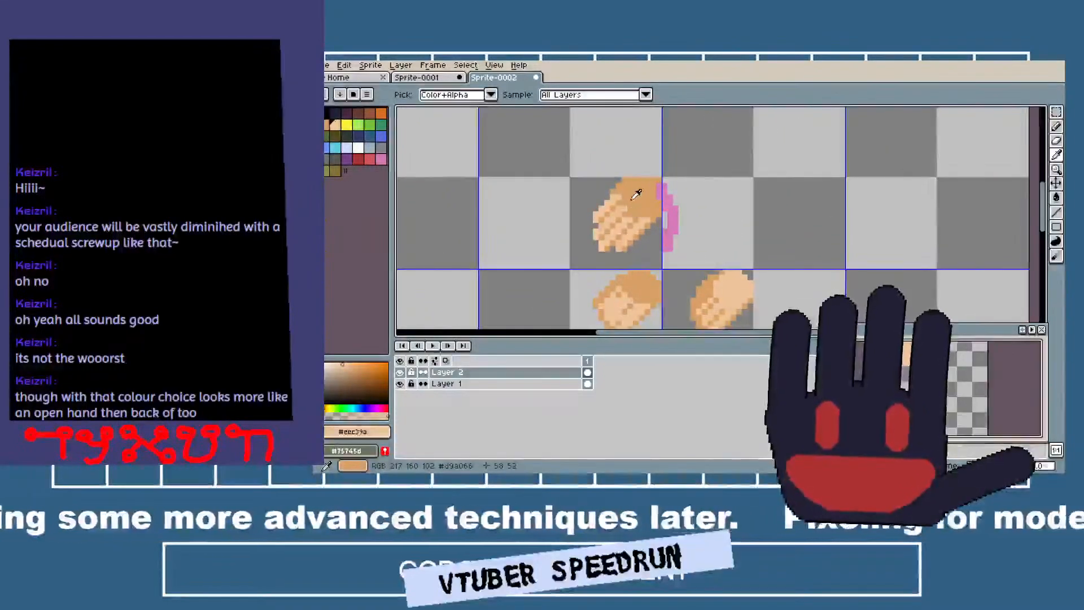
{"action": "scroll", "coordinate": [745, 215], "scroll_direction": "down", "scroll_amount": 3}
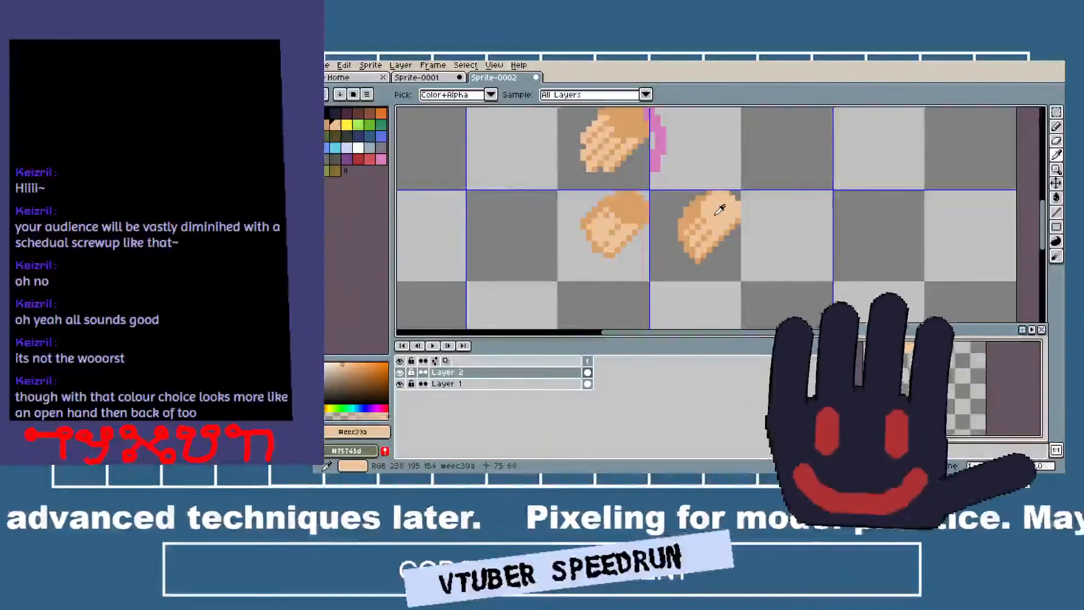
{"action": "scroll", "coordinate": [648, 285], "scroll_direction": "down", "scroll_amount": 3}
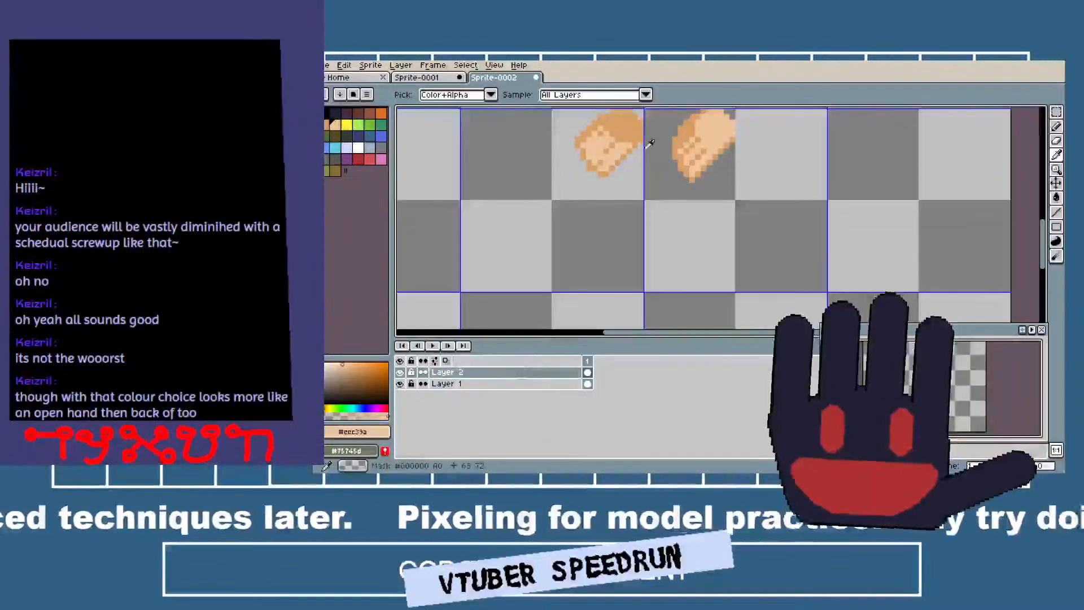
{"action": "left_click", "coordinate": [632, 112]}
{"action": "left_click", "coordinate": [496, 384]}
{"action": "key", "text": "b"}
{"action": "left_click", "coordinate": [618, 220]}
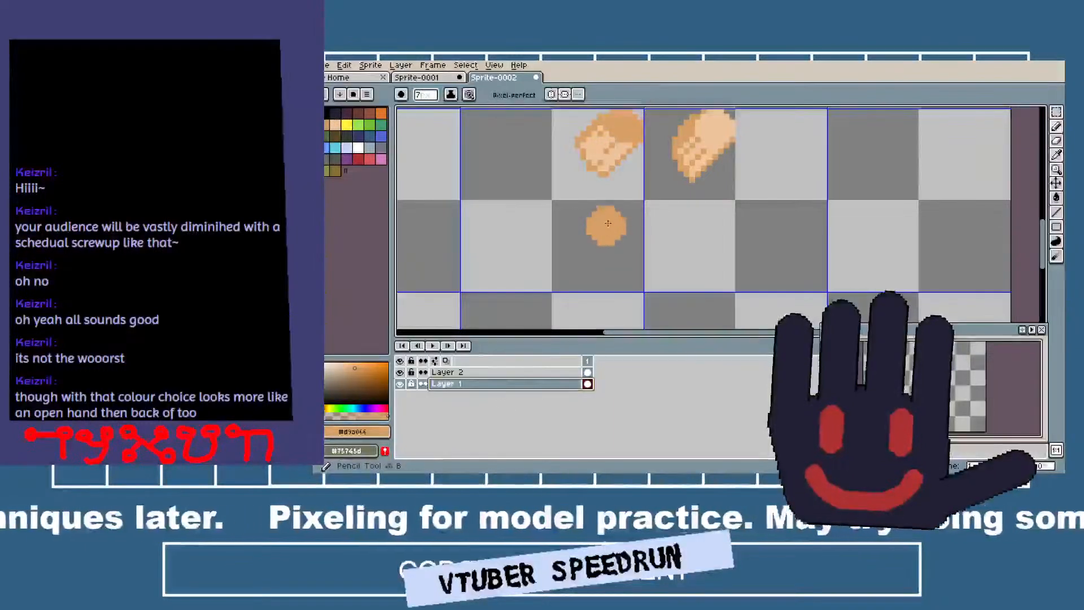
{"action": "left_click", "coordinate": [623, 220]}
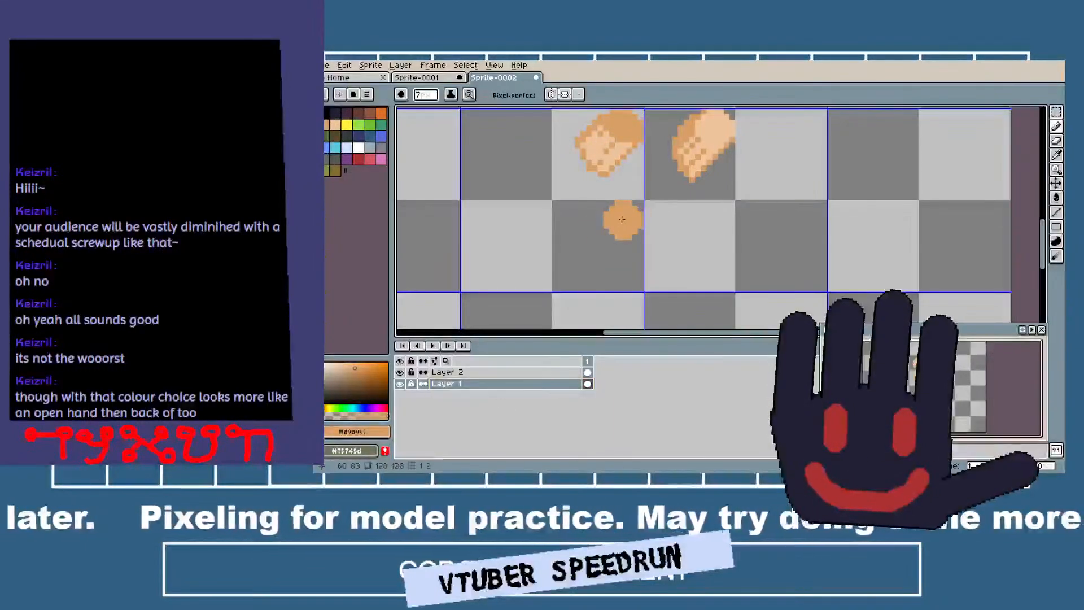
On Layer 2, outline a blocky closed-finger shape in tan with a 1-pixel brush from the new palm down to the left.
{"action": "left_click", "coordinate": [445, 372]}
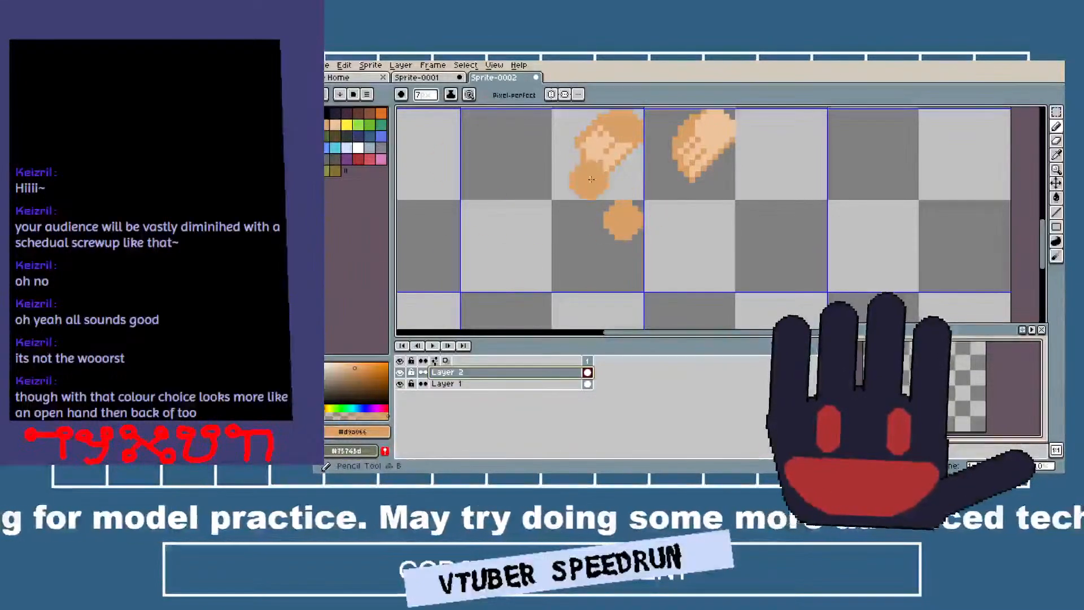
{"action": "mouse_move", "coordinate": [600, 131]}
{"action": "left_mouse_down"}
{"action": "mouse_move", "coordinate": [571, 248]}
{"action": "mouse_move", "coordinate": [583, 144]}
{"action": "left_mouse_up"}
{"action": "left_click_drag", "start_coordinate": [583, 191], "coordinate": [591, 217]}
{"action": "left_click_drag", "start_coordinate": [594, 285], "coordinate": [594, 203]}
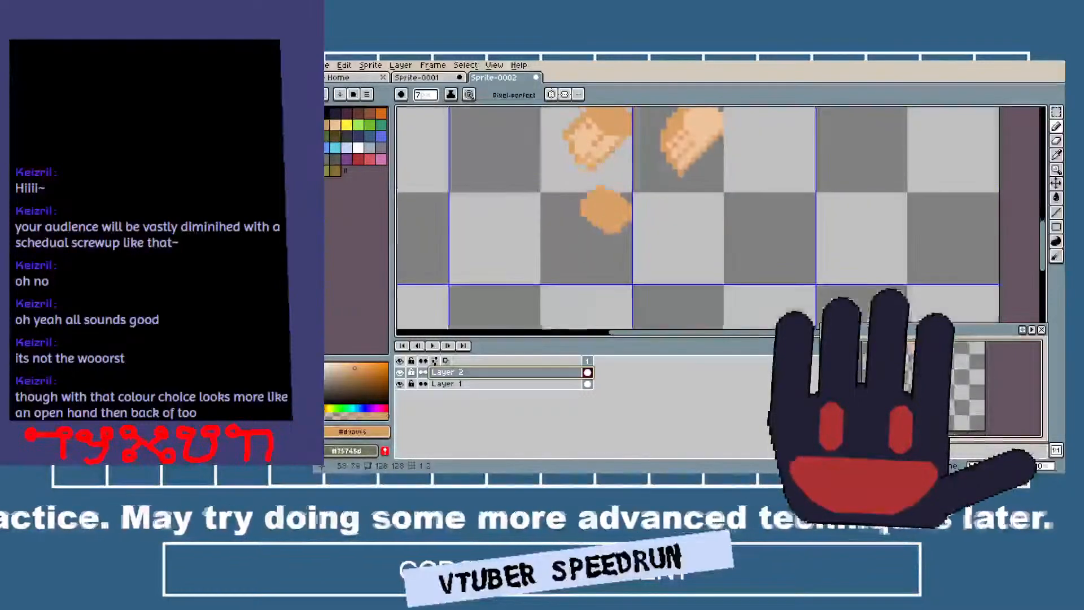
{"action": "scroll", "coordinate": [597, 258], "scroll_direction": "down", "scroll_amount": 1}
{"action": "scroll", "coordinate": [597, 259], "scroll_direction": "up", "scroll_amount": 3}
{"action": "key", "text": "minus"}
{"action": "key", "text": "minus"}
{"action": "key", "text": "minus"}
{"action": "key", "text": "minus"}
{"action": "key", "text": "minus"}
{"action": "key", "text": "minus"}
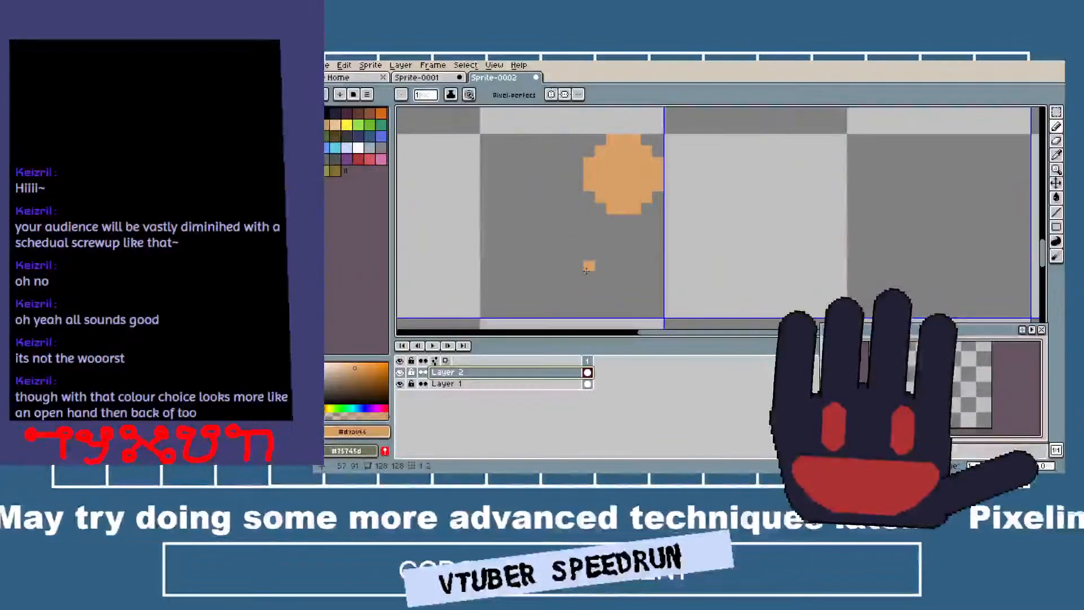
{"action": "mouse_move", "coordinate": [644, 203]}
{"action": "left_mouse_down"}
{"action": "mouse_move", "coordinate": [646, 233]}
{"action": "mouse_move", "coordinate": [622, 277]}
{"action": "mouse_move", "coordinate": [601, 292]}
{"action": "mouse_move", "coordinate": [537, 285]}
{"action": "mouse_move", "coordinate": [530, 199]}
{"action": "mouse_move", "coordinate": [548, 173]}
{"action": "mouse_move", "coordinate": [596, 149]}
{"action": "left_mouse_up"}
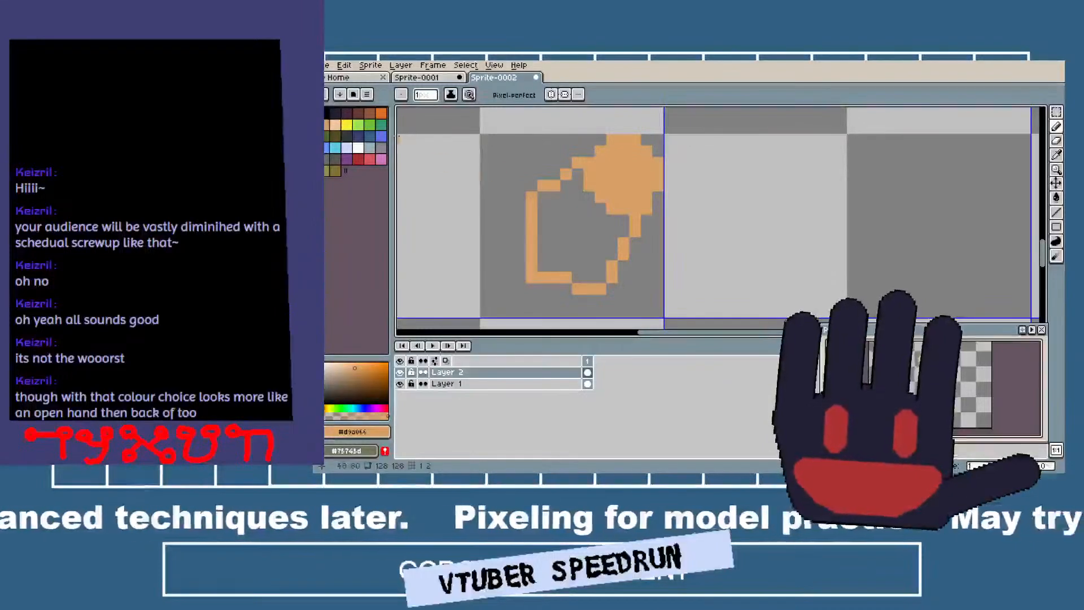
Close the finger shape along the palm with a diagonal peach line, and fill its inside with peach.
{"action": "left_click", "coordinate": [335, 125]}
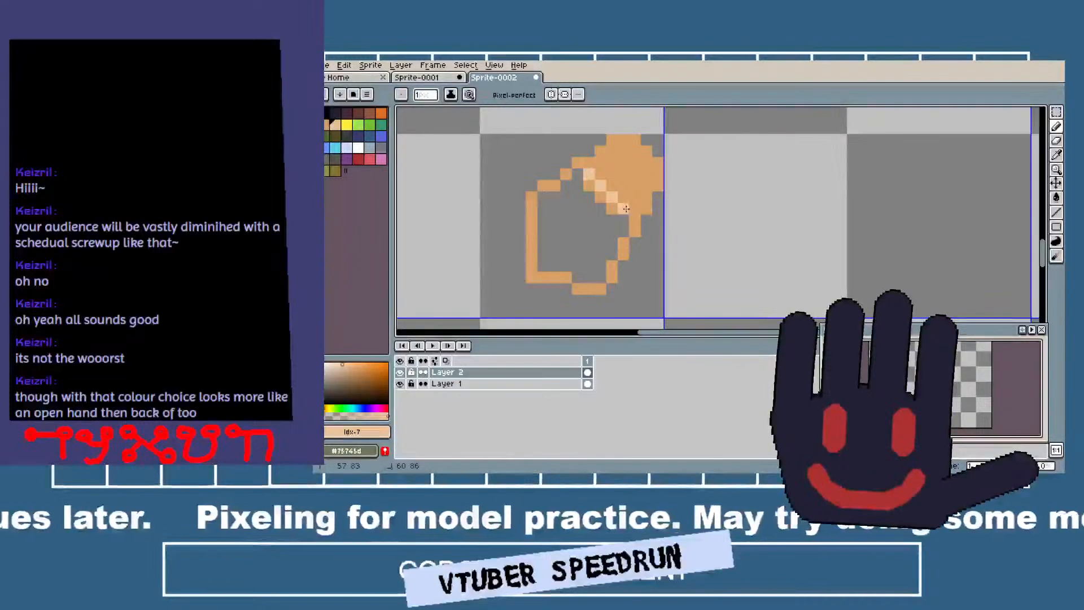
{"action": "key", "text": "g"}
{"action": "left_click", "coordinate": [592, 234]}
{"action": "scroll", "coordinate": [609, 225], "scroll_direction": "down", "scroll_amount": 3}
{"action": "scroll", "coordinate": [621, 226], "scroll_direction": "up", "scroll_amount": 3}
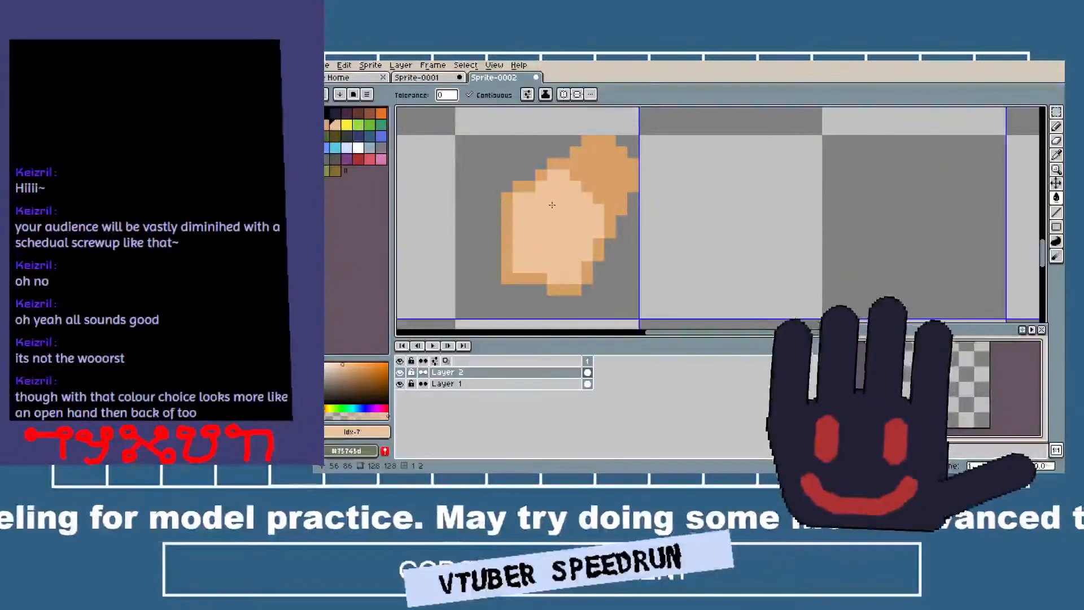
Sample the tan and draw a stepped 1-pixel dividing line that separates the lower-right finger, undoing and redrawing it until it fits.
{"action": "key", "text": "i"}
{"action": "left_click", "coordinate": [533, 275]}
{"action": "key", "text": "b"}
{"action": "mouse_move", "coordinate": [550, 267]}
{"action": "left_mouse_down"}
{"action": "mouse_move", "coordinate": [596, 208]}
{"action": "mouse_move", "coordinate": [574, 213]}
{"action": "left_mouse_up"}
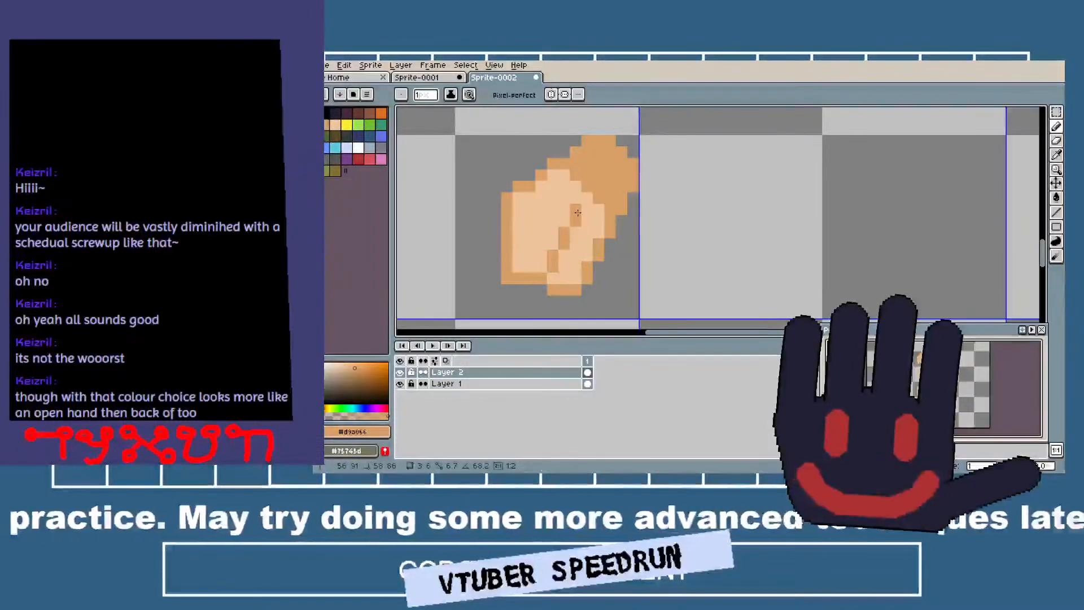
{"action": "key", "text": "ctrl+z"}
{"action": "left_click", "coordinate": [556, 269]}
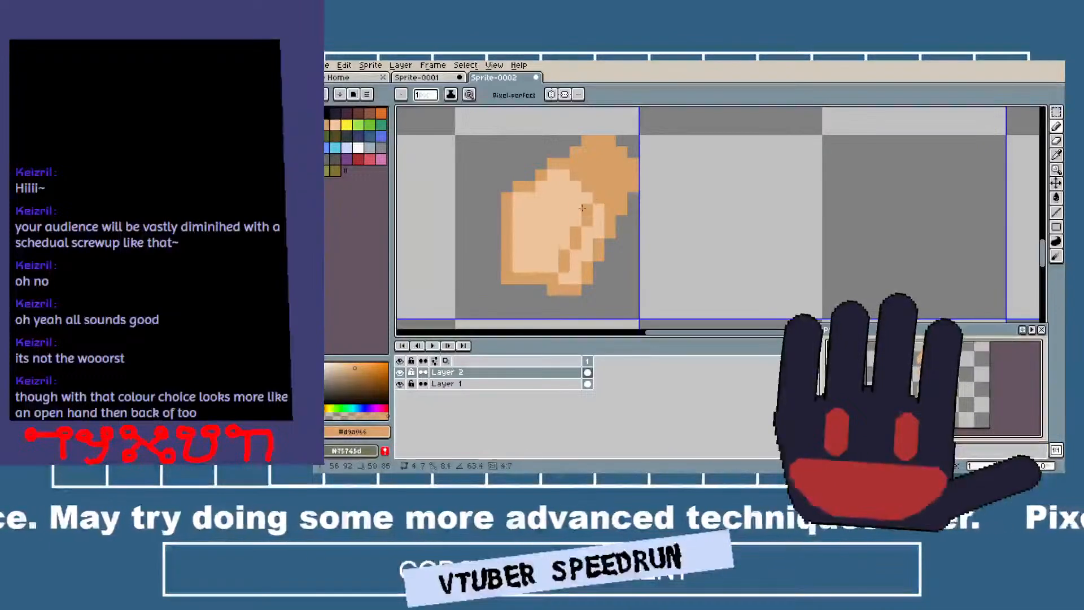
{"action": "right_click", "coordinate": [577, 209], "text": "shift"}
{"action": "key", "text": "ctrl+z"}
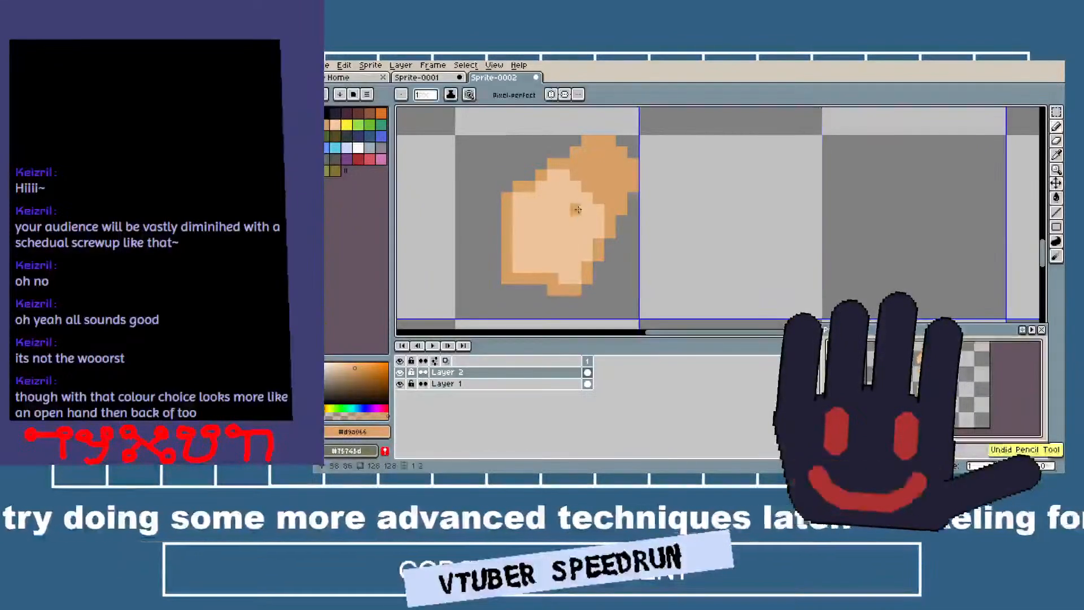
{"action": "left_click", "coordinate": [578, 212], "text": "shift"}
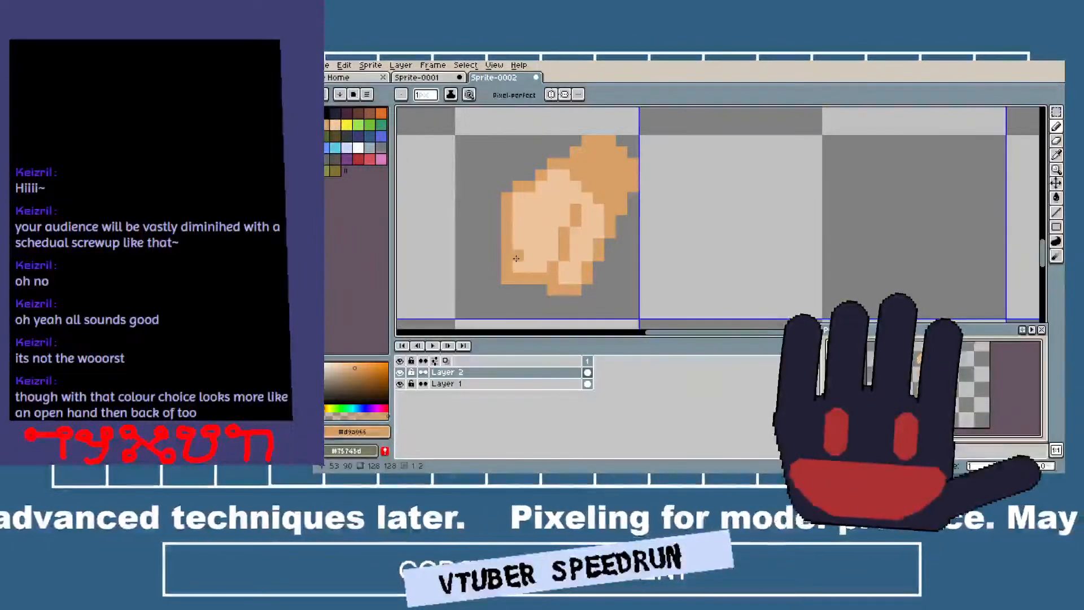
Undo the last tan stroke, sample the peach and paint over the tan finger dividing line inside the closed hand.
{"action": "left_click_drag", "start_coordinate": [519, 254], "coordinate": [554, 199]}
{"action": "scroll", "coordinate": [554, 197], "scroll_direction": "down", "scroll_amount": 3}
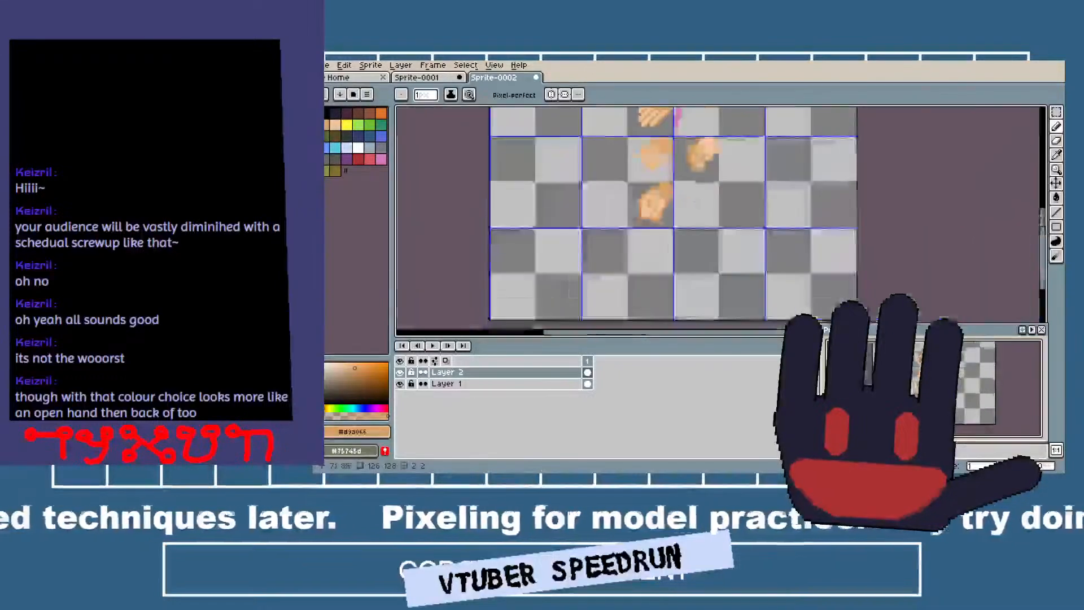
{"action": "scroll", "coordinate": [698, 210], "scroll_direction": "up", "scroll_amount": 2}
{"action": "key", "text": "ctrl+z"}
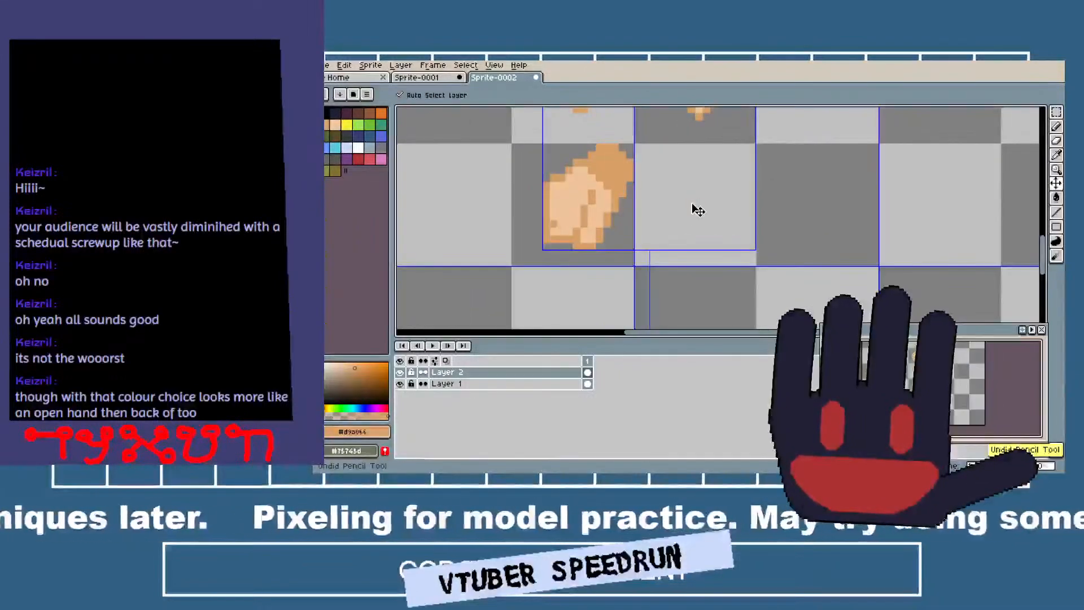
{"action": "key", "text": "i"}
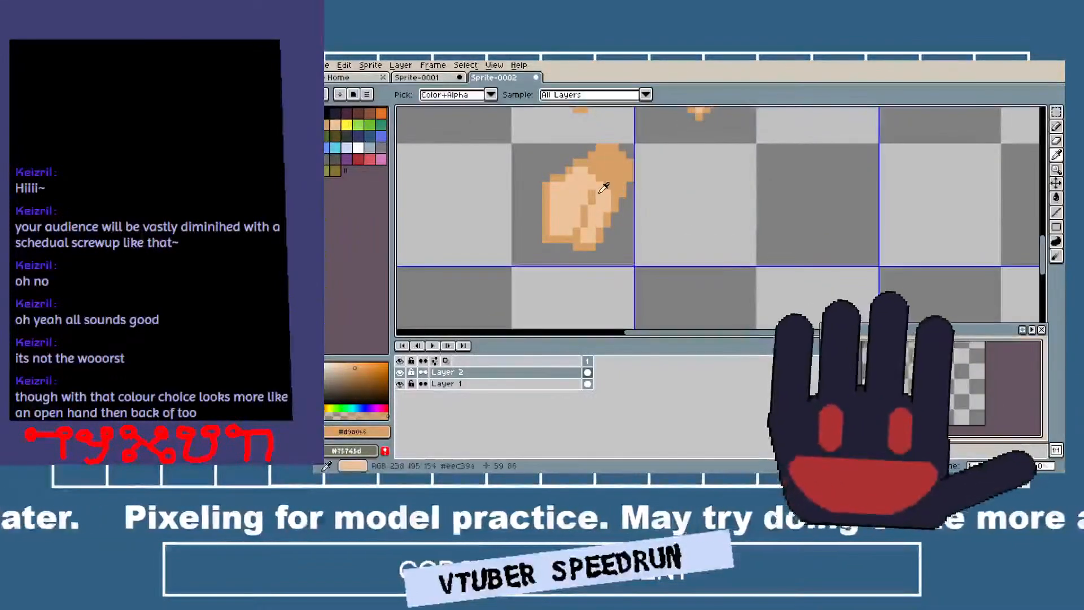
{"action": "left_click", "coordinate": [604, 188]}
{"action": "key", "text": "b"}
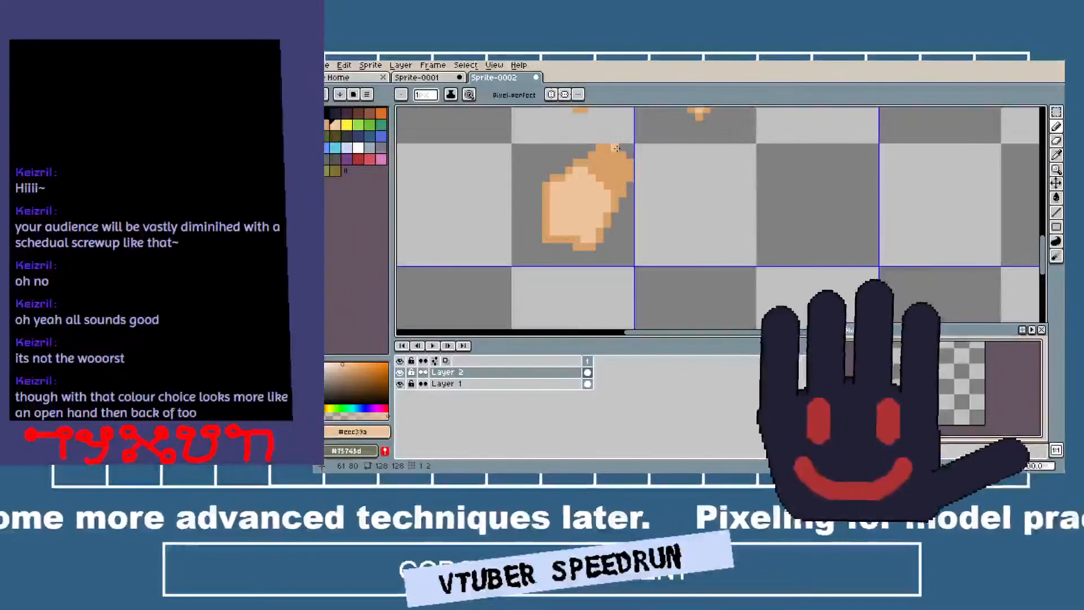
Stamp a tan palm with an 8-pixel round brush on Layer 2 in the cell beside the closed hand, and extend it up to the right.
{"action": "left_click", "coordinate": [328, 126]}
{"action": "scroll", "coordinate": [680, 215], "scroll_direction": "up", "scroll_amount": 5}
{"action": "scroll", "coordinate": [680, 215], "scroll_direction": "up", "scroll_amount": 2}
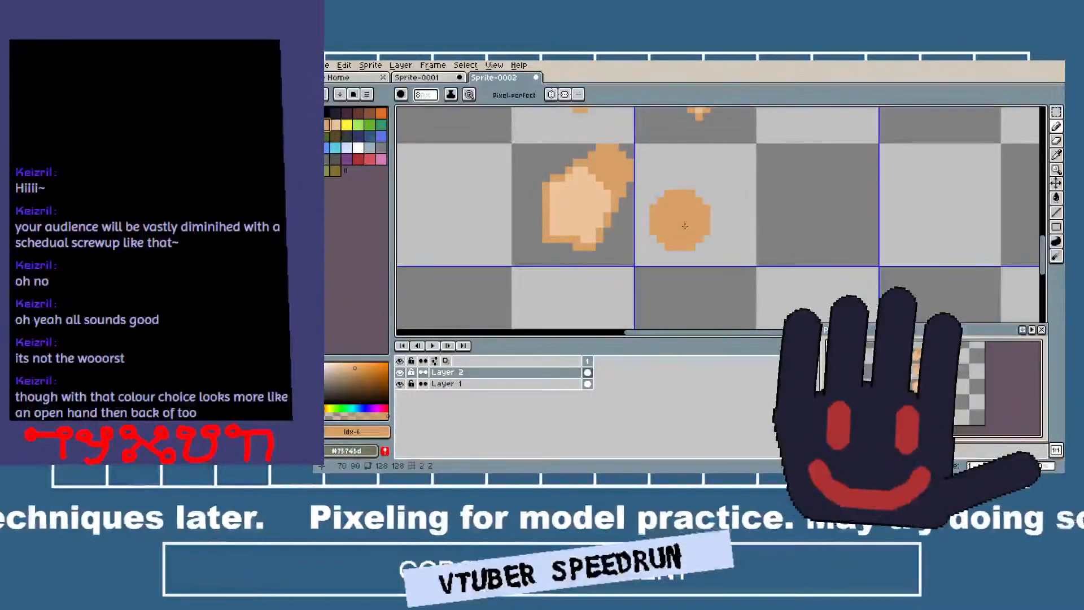
{"action": "left_click", "coordinate": [695, 219]}
{"action": "key", "text": "v"}
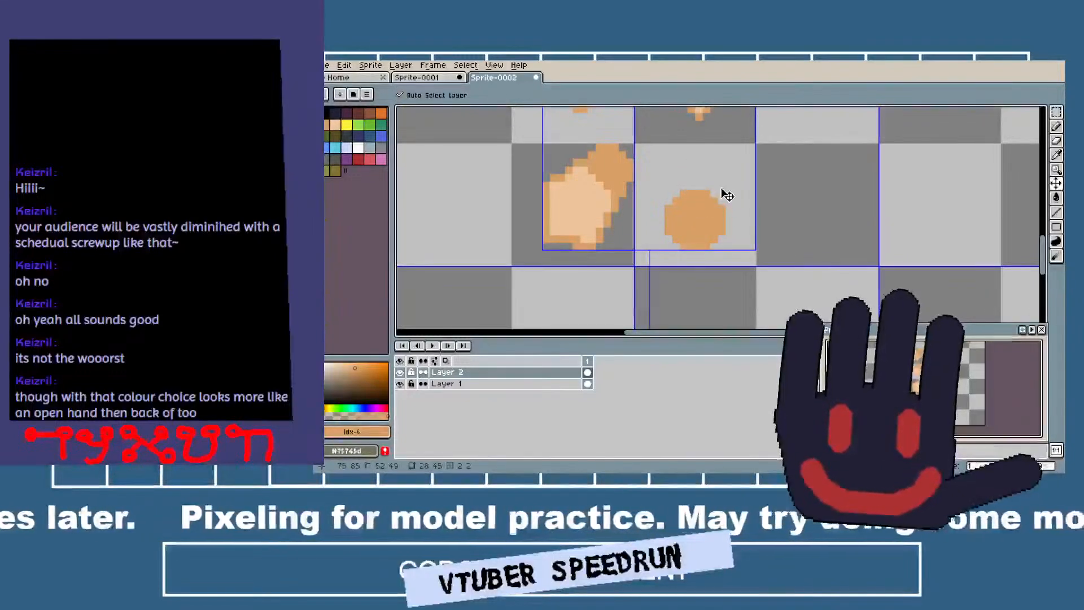
{"action": "left_click", "coordinate": [723, 188]}
{"action": "key", "text": "ctrl+z"}
{"action": "scroll", "coordinate": [725, 188], "scroll_direction": "down", "scroll_amount": 2}
{"action": "scroll", "coordinate": [725, 188], "scroll_direction": "up", "scroll_amount": 3}
{"action": "scroll", "coordinate": [725, 188], "scroll_direction": "up", "scroll_amount": 1}
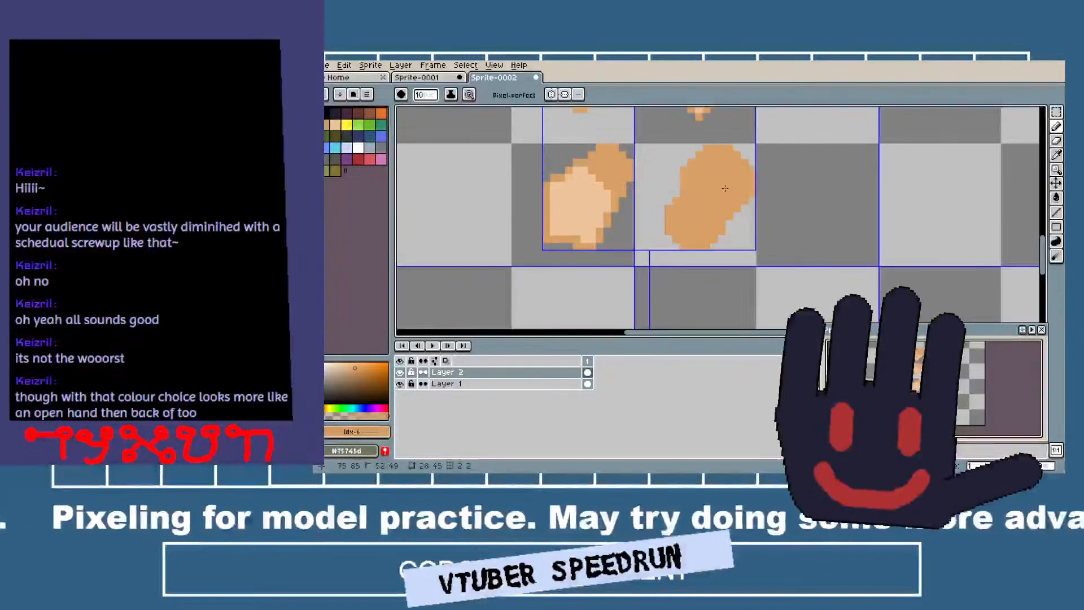
{"action": "scroll", "coordinate": [724, 197], "scroll_direction": "down", "scroll_amount": 3}
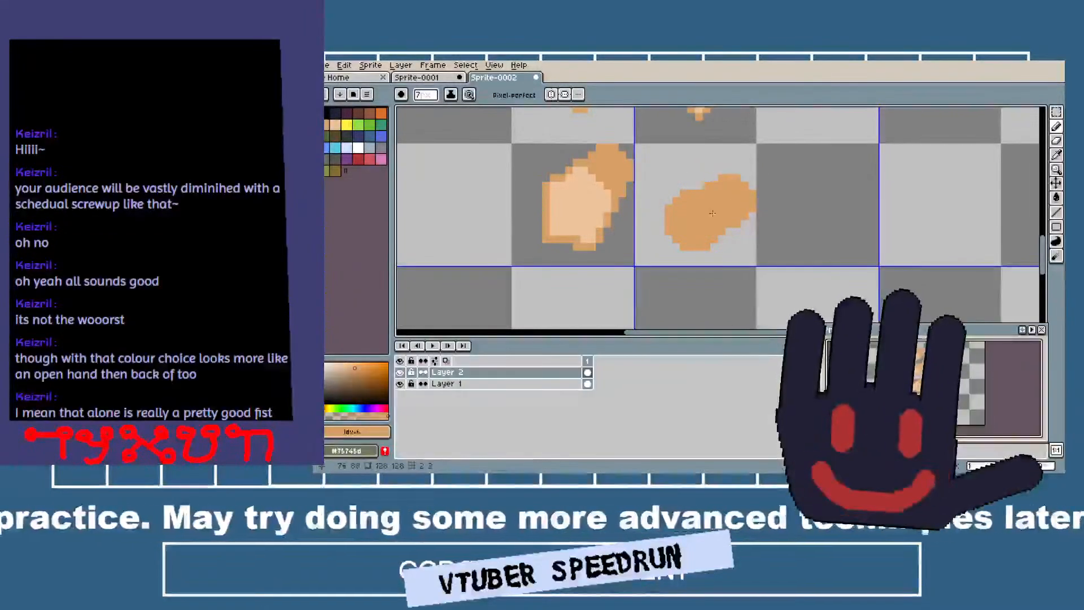
{"action": "scroll", "coordinate": [752, 240], "scroll_direction": "down", "scroll_amount": 4}
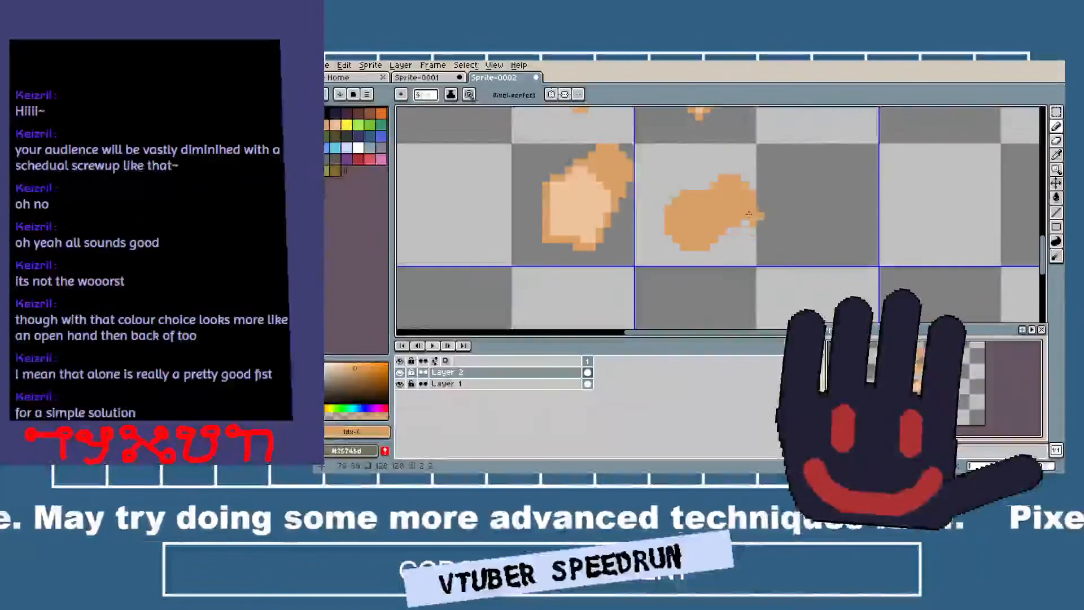
Add a tan finger down the new palm's right side with a 3-pixel brush, and build out the palm's upper-left and lower edges.
{"action": "mouse_move", "coordinate": [748, 213]}
{"action": "left_mouse_down"}
{"action": "mouse_move", "coordinate": [741, 244]}
{"action": "mouse_move", "coordinate": [745, 199]}
{"action": "left_mouse_up"}
{"action": "key", "text": "ctrl+z"}
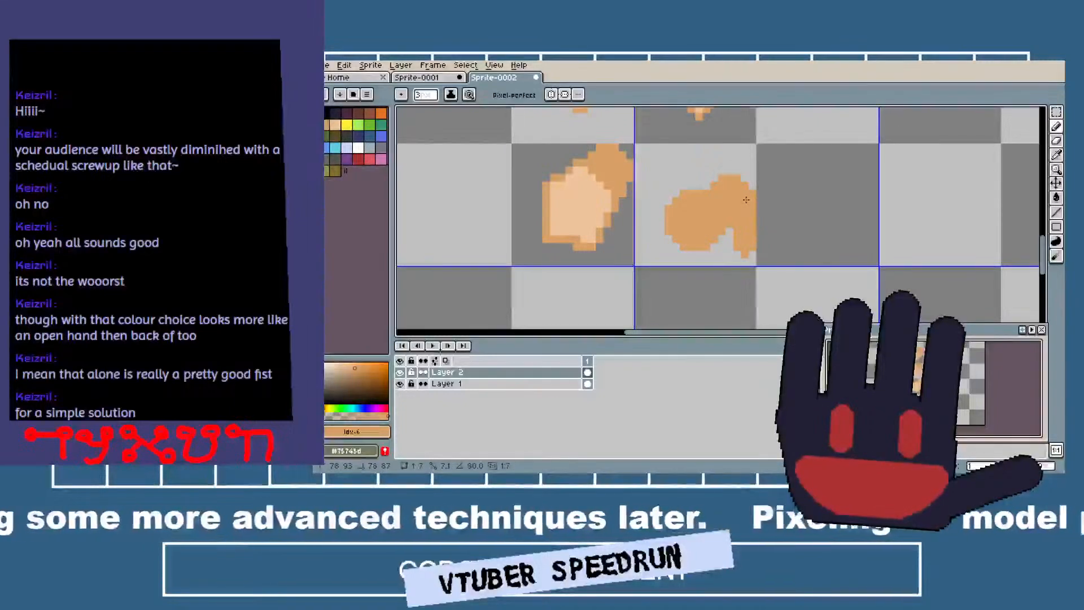
{"action": "scroll", "coordinate": [667, 181], "scroll_direction": "up", "scroll_amount": 3}
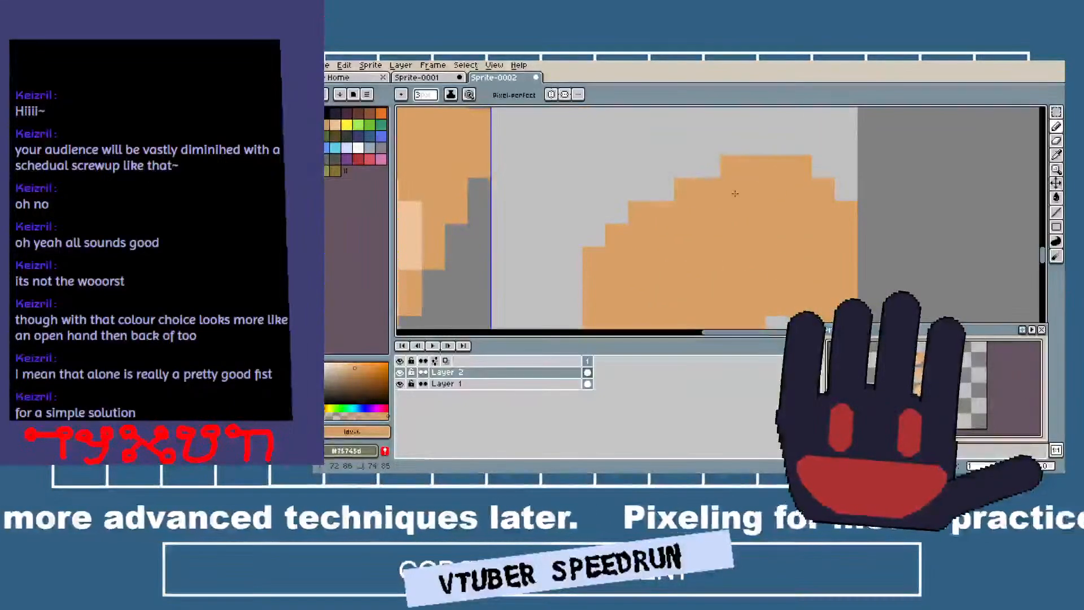
{"action": "scroll", "coordinate": [686, 221], "scroll_direction": "down", "scroll_amount": 5}
{"action": "scroll", "coordinate": [649, 223], "scroll_direction": "up", "scroll_amount": 4}
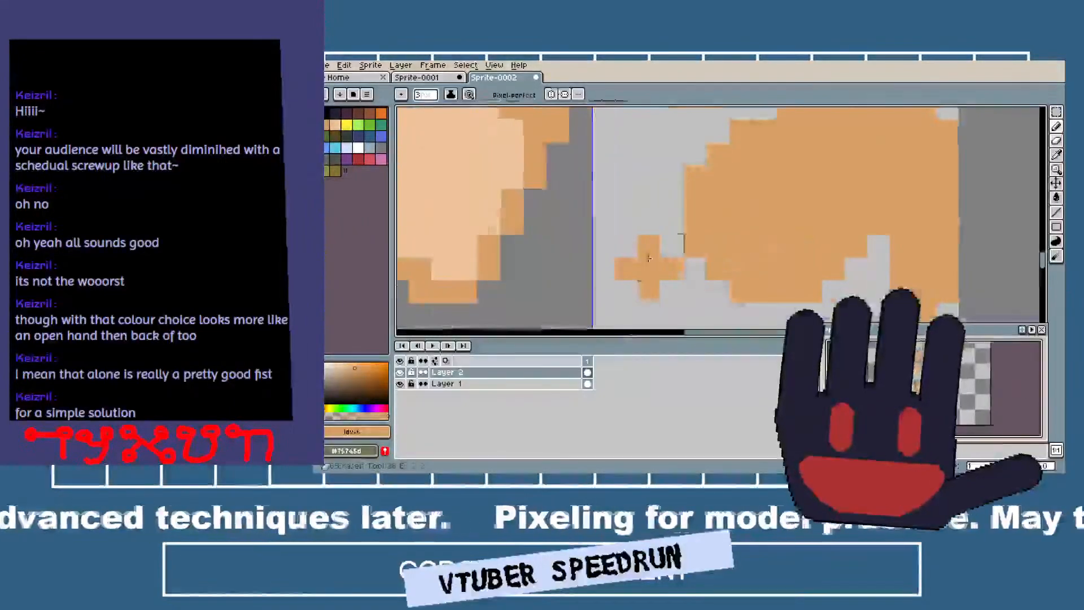
{"action": "key", "text": "e"}
{"action": "mouse_move", "coordinate": [649, 222]}
{"action": "left_mouse_down"}
{"action": "mouse_move", "coordinate": [763, 314]}
{"action": "mouse_move", "coordinate": [663, 264]}
{"action": "mouse_move", "coordinate": [685, 252]}
{"action": "mouse_move", "coordinate": [596, 215]}
{"action": "mouse_move", "coordinate": [574, 158]}
{"action": "mouse_move", "coordinate": [597, 152]}
{"action": "left_mouse_up"}
{"action": "key", "text": "ctrl+z"}
{"action": "key", "text": "b"}
{"action": "scroll", "coordinate": [638, 170], "scroll_direction": "down", "scroll_amount": 4}
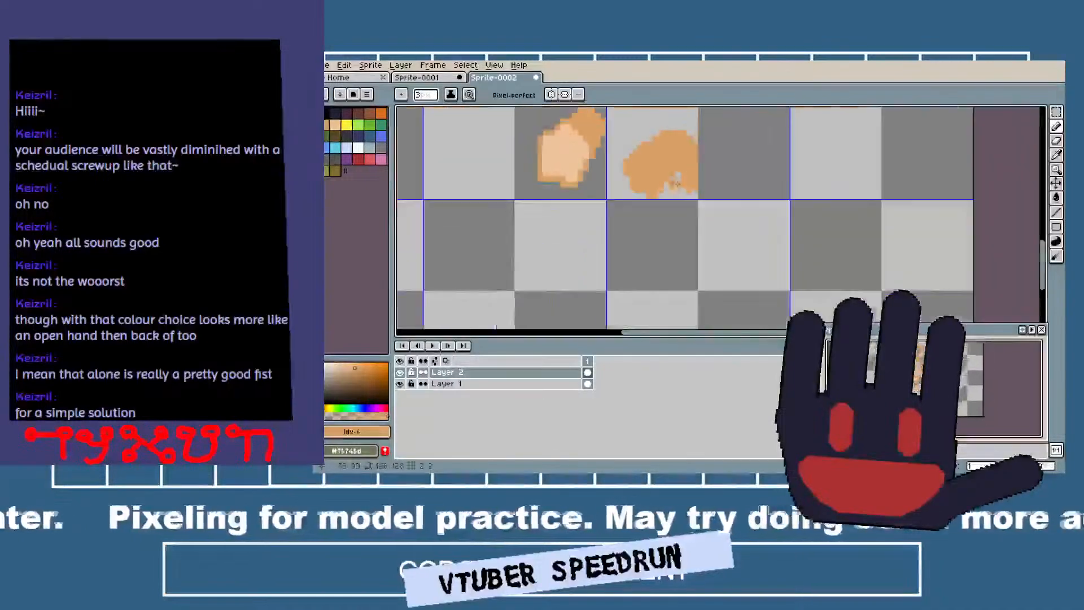
{"action": "left_click_drag", "start_coordinate": [697, 154], "coordinate": [687, 181]}
{"action": "scroll", "coordinate": [688, 180], "scroll_direction": "up", "scroll_amount": 3}
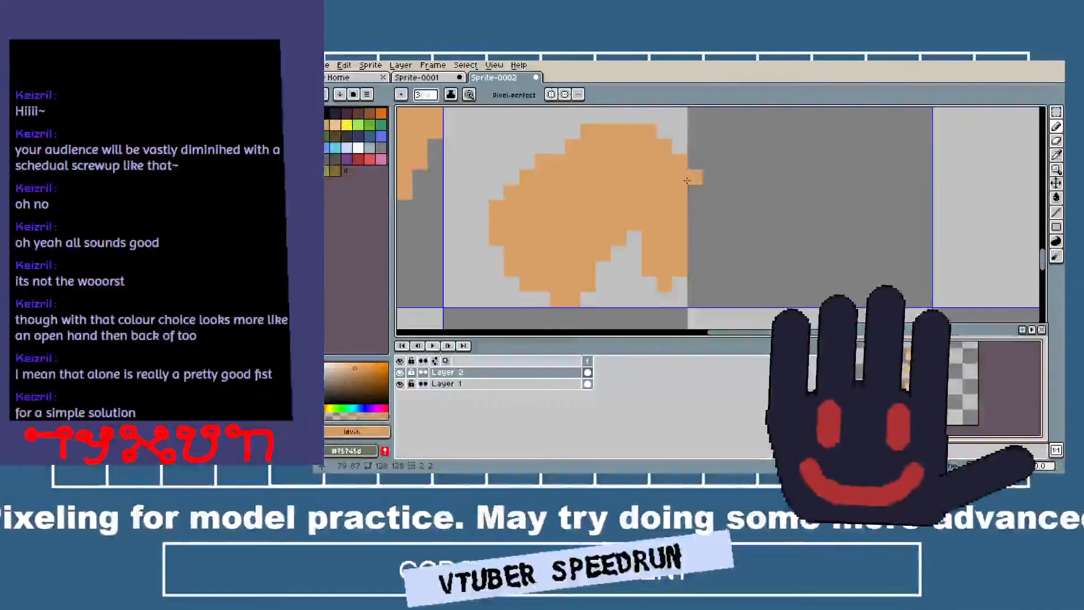
{"action": "scroll", "coordinate": [684, 244], "scroll_direction": "down", "scroll_amount": 3}
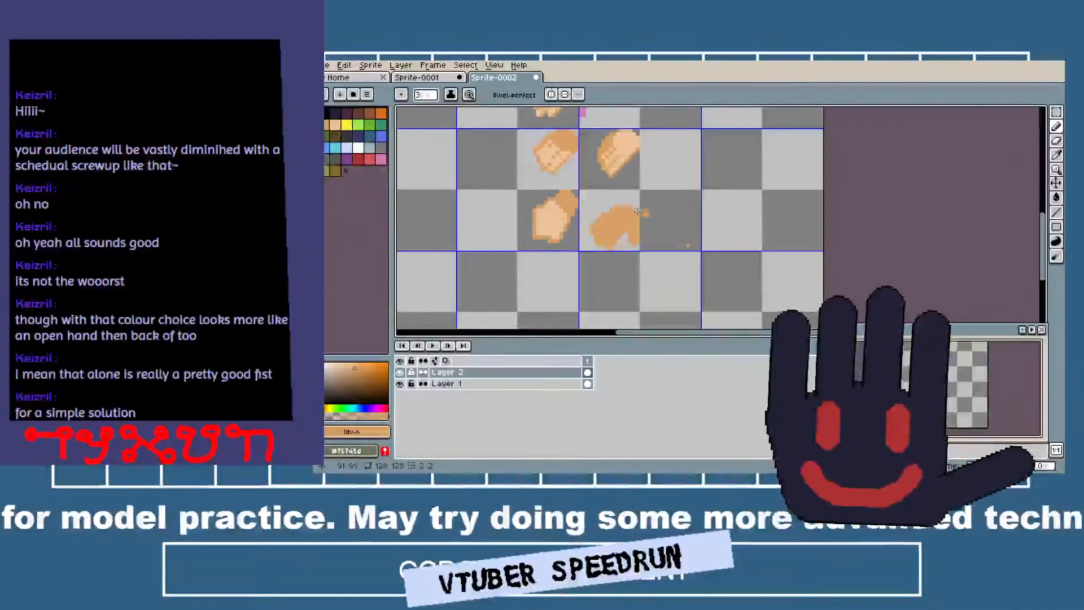
{"action": "scroll", "coordinate": [676, 230], "scroll_direction": "up", "scroll_amount": 1}
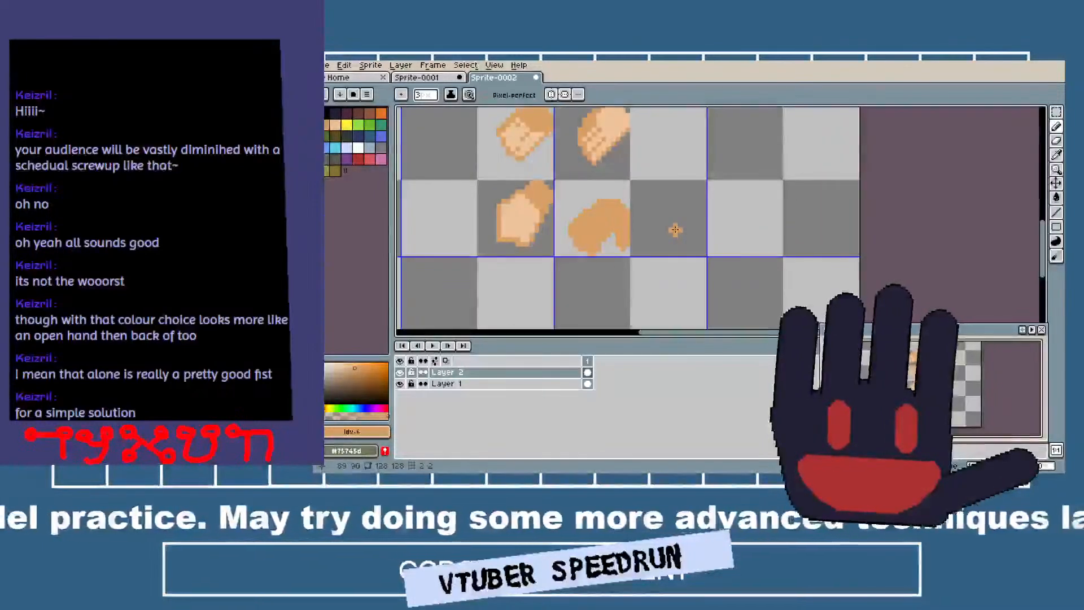
{"action": "scroll", "coordinate": [673, 228], "scroll_direction": "up", "scroll_amount": 7}
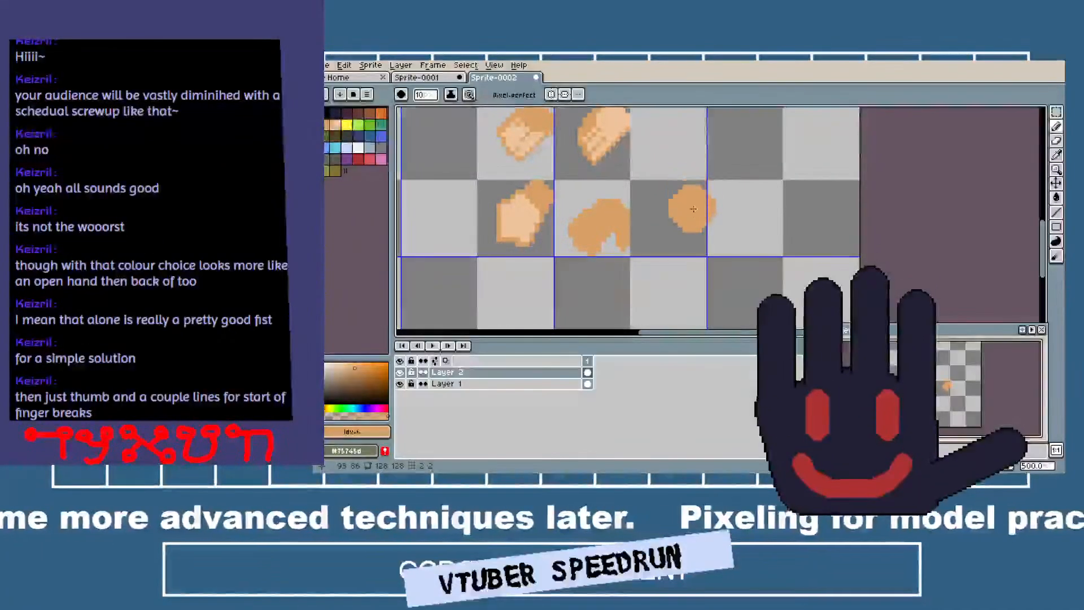
Outline a diagonal forearm with a pointed upper end in tan with a 1-pixel brush, near the sprite's right edge.
{"action": "key", "text": "minus"}
{"action": "key", "text": "minus"}
{"action": "key", "text": "minus"}
{"action": "key", "text": "minus"}
{"action": "key", "text": "minus"}
{"action": "key", "text": "minus"}
{"action": "key", "text": "minus"}
{"action": "key", "text": "minus"}
{"action": "key", "text": "minus"}
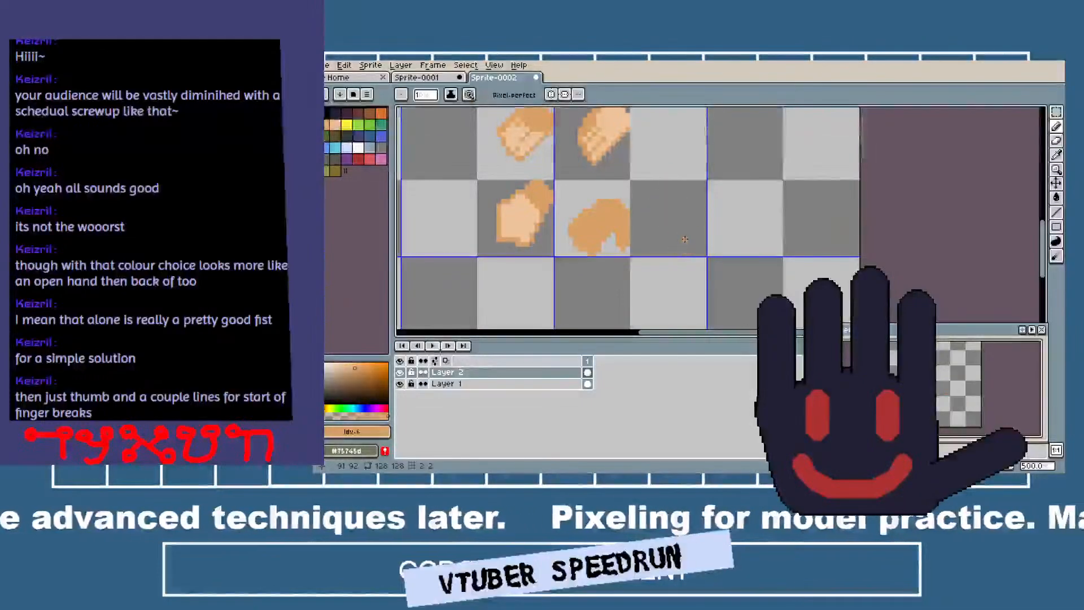
{"action": "left_click_drag", "start_coordinate": [628, 220], "coordinate": [720, 326]}
{"action": "scroll", "coordinate": [628, 251], "scroll_direction": "down", "scroll_amount": 1}
{"action": "mouse_move", "coordinate": [679, 220]}
{"action": "left_mouse_down"}
{"action": "mouse_move", "coordinate": [638, 247]}
{"action": "mouse_move", "coordinate": [606, 121]}
{"action": "left_mouse_up"}
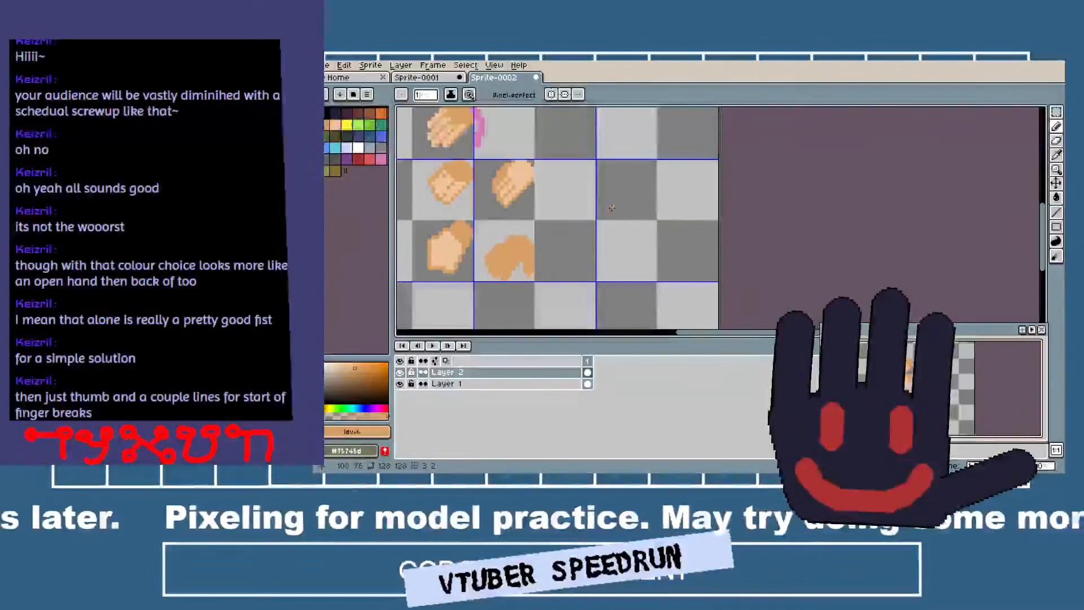
{"action": "mouse_move", "coordinate": [643, 238]}
{"action": "left_mouse_down"}
{"action": "mouse_move", "coordinate": [661, 213]}
{"action": "mouse_move", "coordinate": [720, 277]}
{"action": "left_mouse_up"}
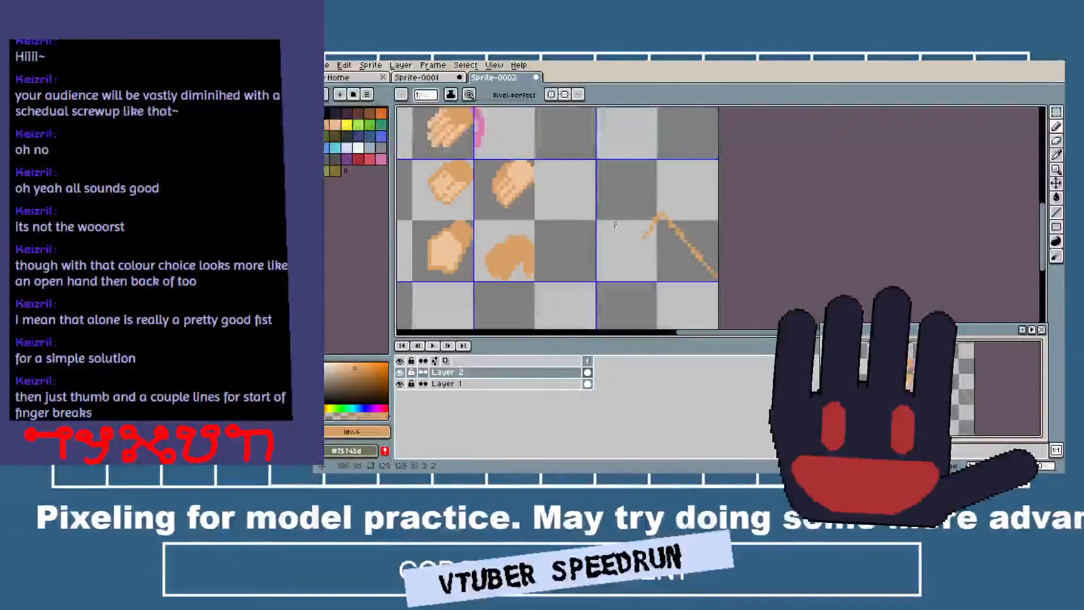
{"action": "left_click_drag", "start_coordinate": [645, 238], "coordinate": [703, 305]}
{"action": "scroll", "coordinate": [644, 238], "scroll_direction": "up", "scroll_amount": 1}
{"action": "scroll", "coordinate": [644, 198], "scroll_direction": "down", "scroll_amount": 1}
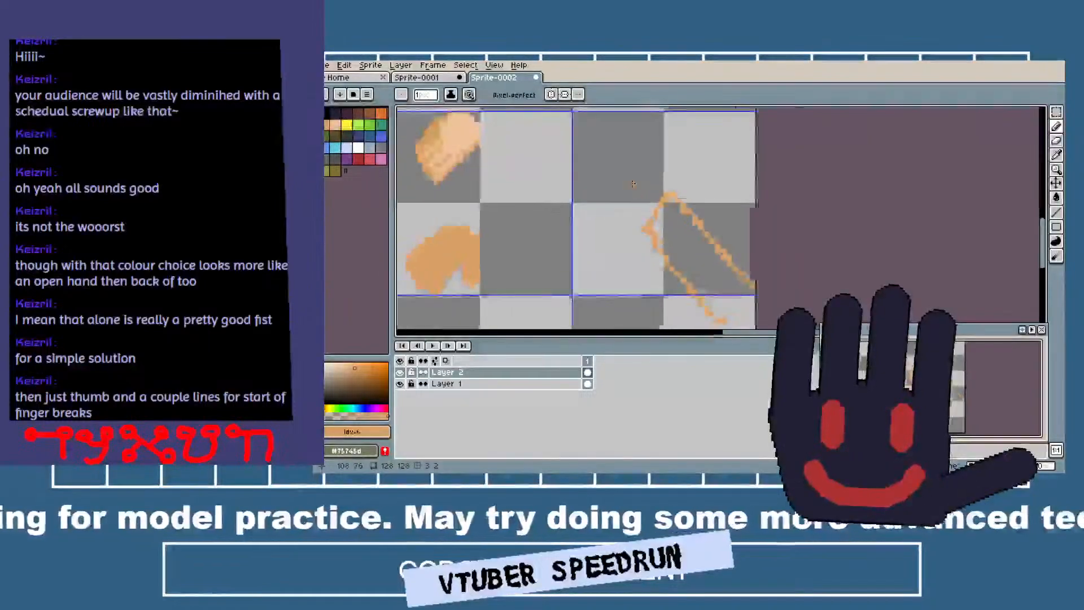
{"action": "scroll", "coordinate": [640, 192], "scroll_direction": "up", "scroll_amount": 1}
Outline a rounded hand shape with a slanted lower band in tan above the forearm, redrawing strokes as needed, and join it to the arm.
{"action": "left_click_drag", "start_coordinate": [602, 165], "coordinate": [610, 195]}
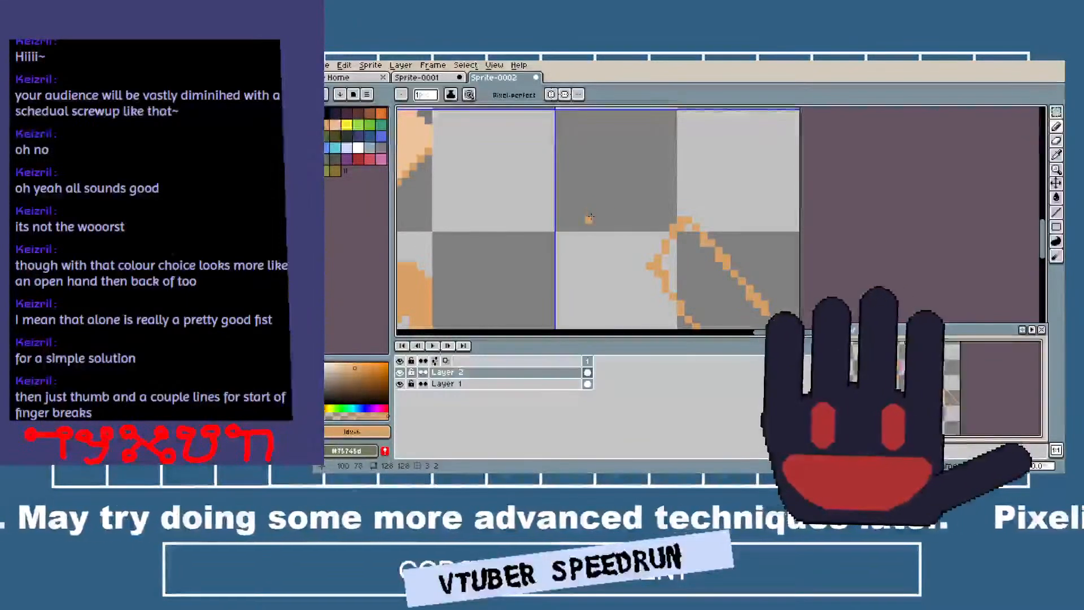
{"action": "left_click_drag", "start_coordinate": [588, 219], "coordinate": [655, 254]}
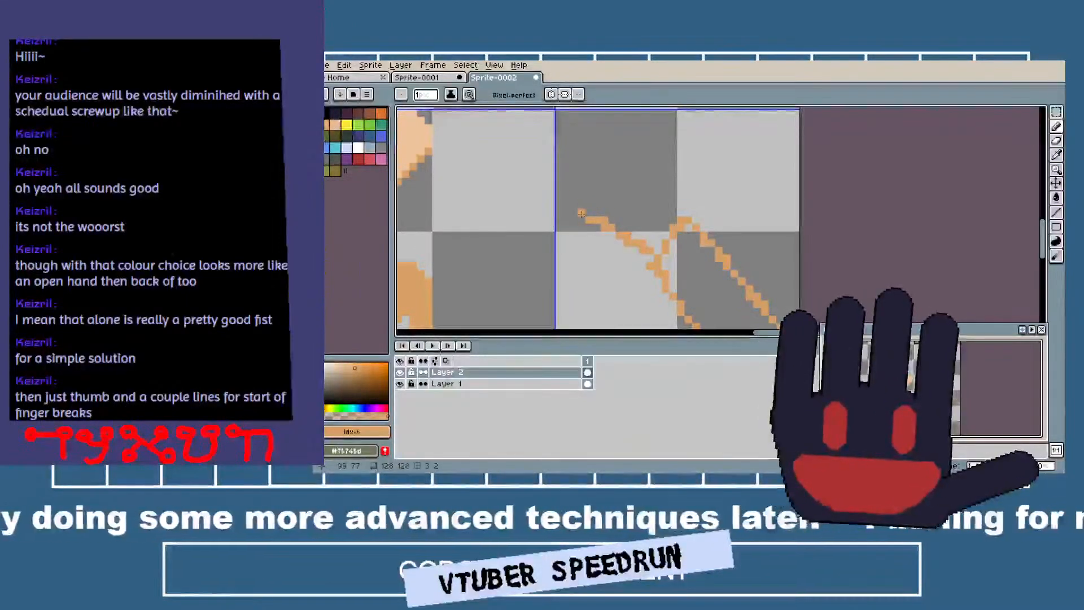
{"action": "mouse_move", "coordinate": [585, 218]}
{"action": "left_mouse_down"}
{"action": "mouse_move", "coordinate": [558, 109]}
{"action": "mouse_move", "coordinate": [642, 121]}
{"action": "mouse_move", "coordinate": [695, 196]}
{"action": "left_mouse_up"}
{"action": "key", "text": "ctrl+z"}
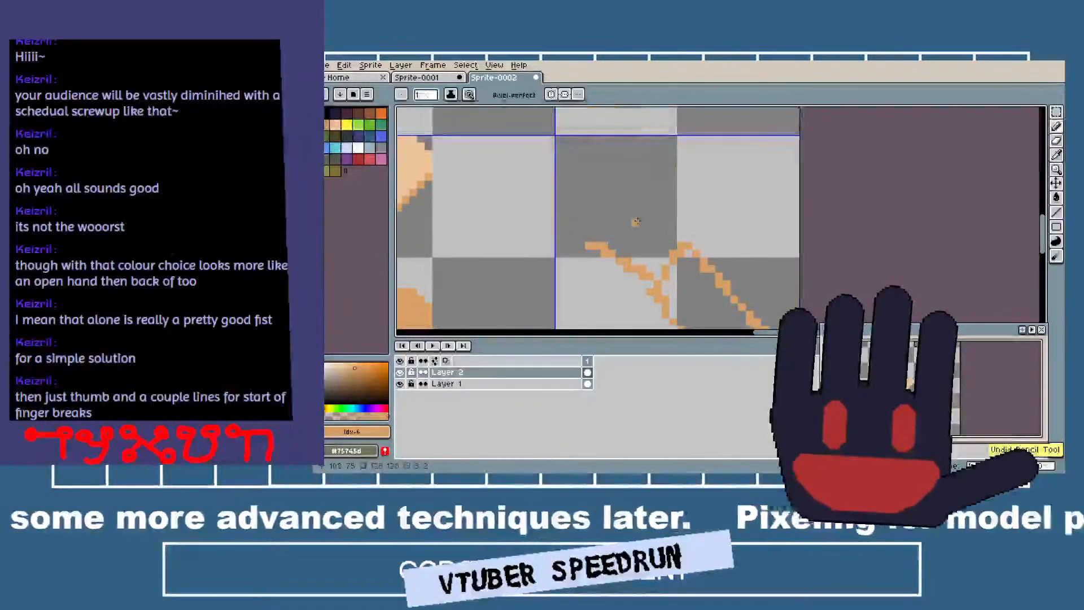
{"action": "mouse_move", "coordinate": [587, 235]}
{"action": "left_mouse_down"}
{"action": "mouse_move", "coordinate": [638, 227]}
{"action": "mouse_move", "coordinate": [590, 223]}
{"action": "mouse_move", "coordinate": [592, 210]}
{"action": "left_mouse_up"}
{"action": "key", "text": "ctrl+z"}
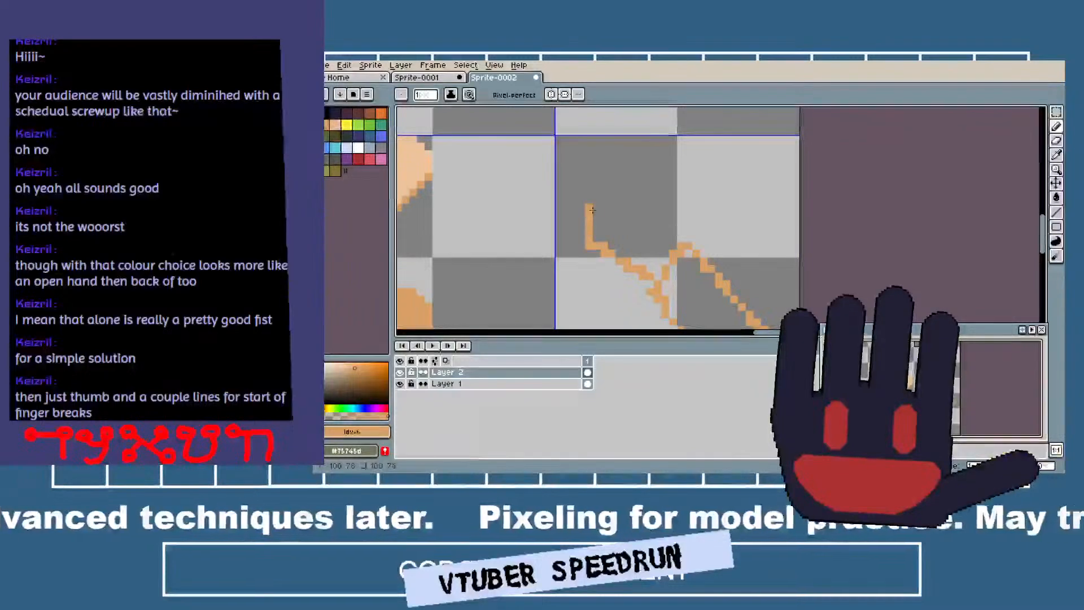
{"action": "left_click_drag", "start_coordinate": [666, 194], "coordinate": [628, 162]}
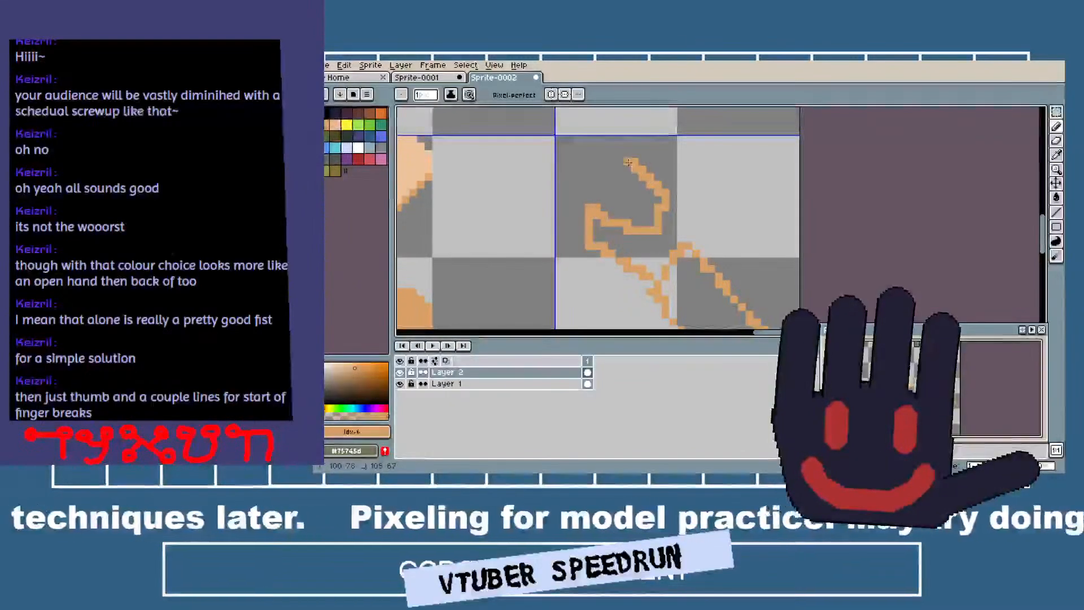
{"action": "left_click_drag", "start_coordinate": [658, 230], "coordinate": [678, 246]}
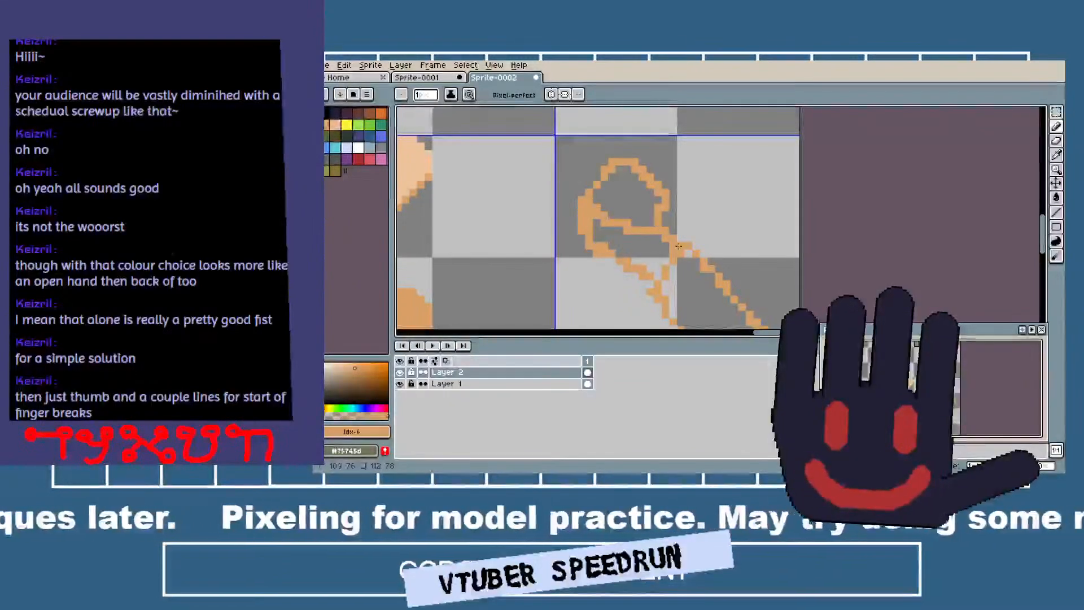
Choose the peach palette color and fill the inside of the rounded upper hand shape.
{"action": "left_click", "coordinate": [334, 124]}
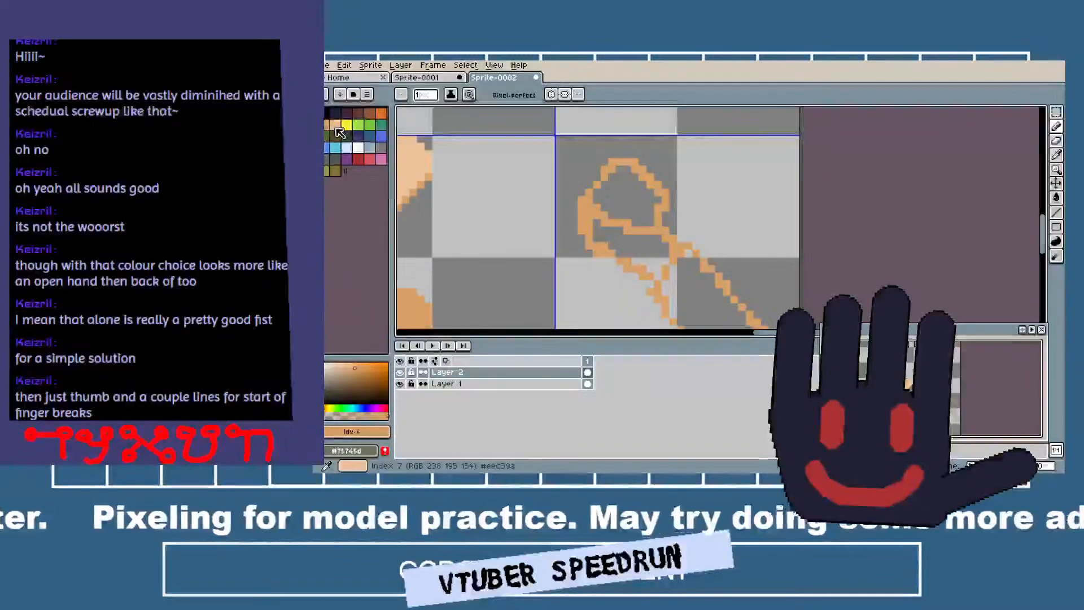
{"action": "left_click_drag", "start_coordinate": [637, 224], "coordinate": [661, 193]}
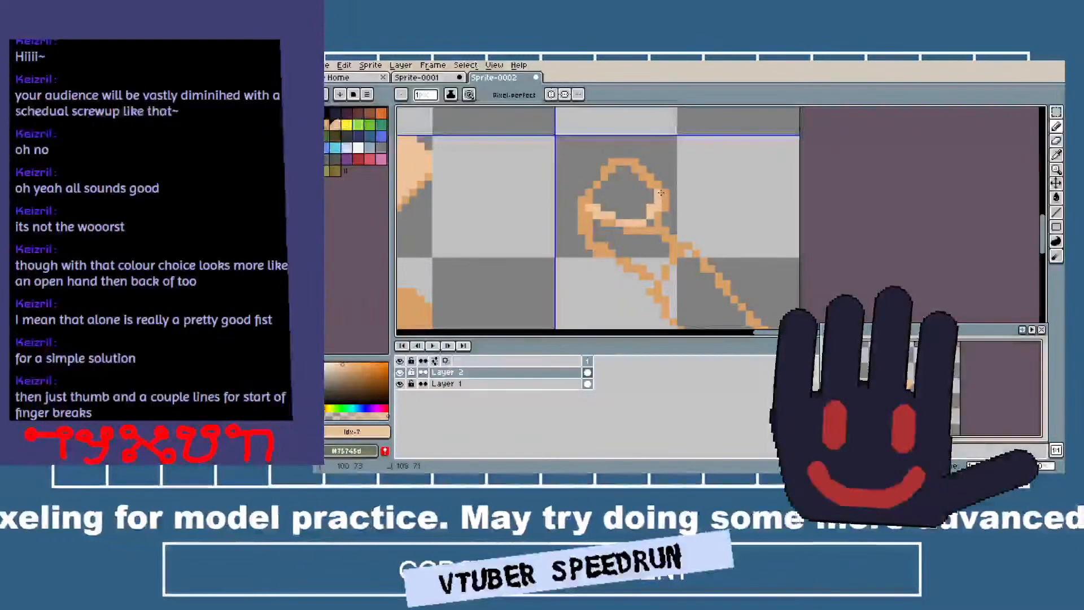
{"action": "left_click_drag", "start_coordinate": [596, 202], "coordinate": [636, 225]}
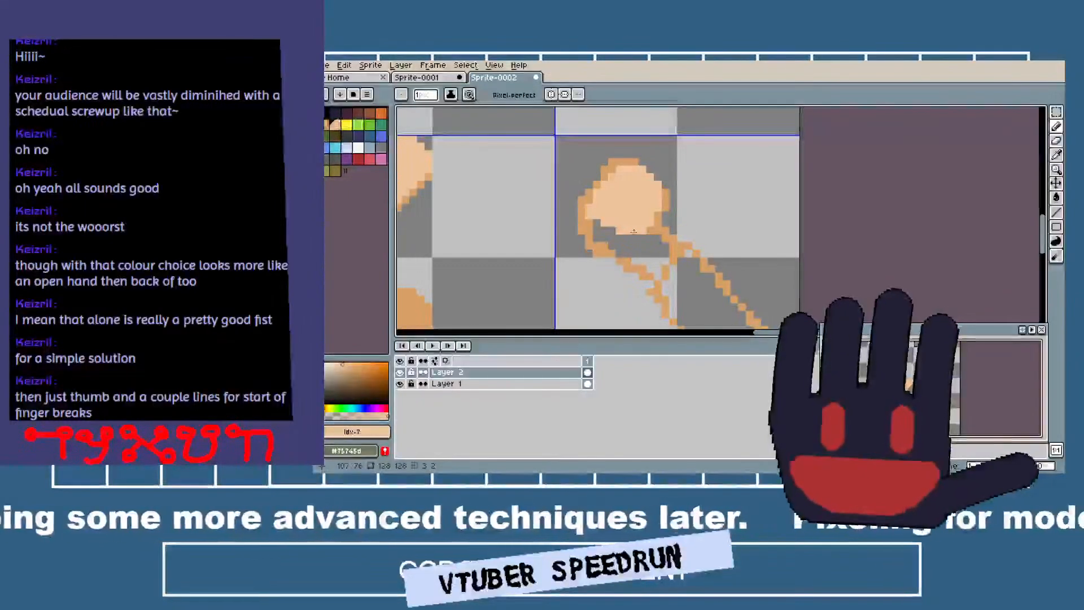
Sample the tan to fill the hand's lower band, and sample the peach to paint a short diagonal strip toward the forearm.
{"action": "left_click", "coordinate": [587, 229], "text": "alt"}
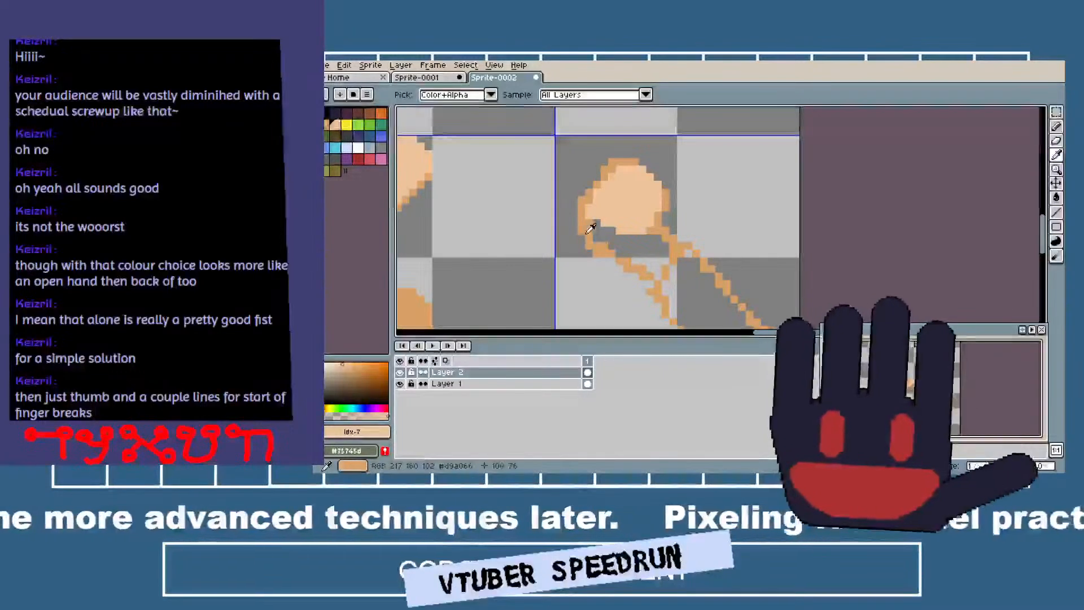
{"action": "mouse_move", "coordinate": [590, 224]}
{"action": "left_mouse_down"}
{"action": "mouse_move", "coordinate": [633, 252]}
{"action": "mouse_move", "coordinate": [599, 230]}
{"action": "mouse_move", "coordinate": [608, 248]}
{"action": "mouse_move", "coordinate": [678, 238]}
{"action": "mouse_move", "coordinate": [654, 247]}
{"action": "mouse_move", "coordinate": [666, 274]}
{"action": "left_mouse_up"}
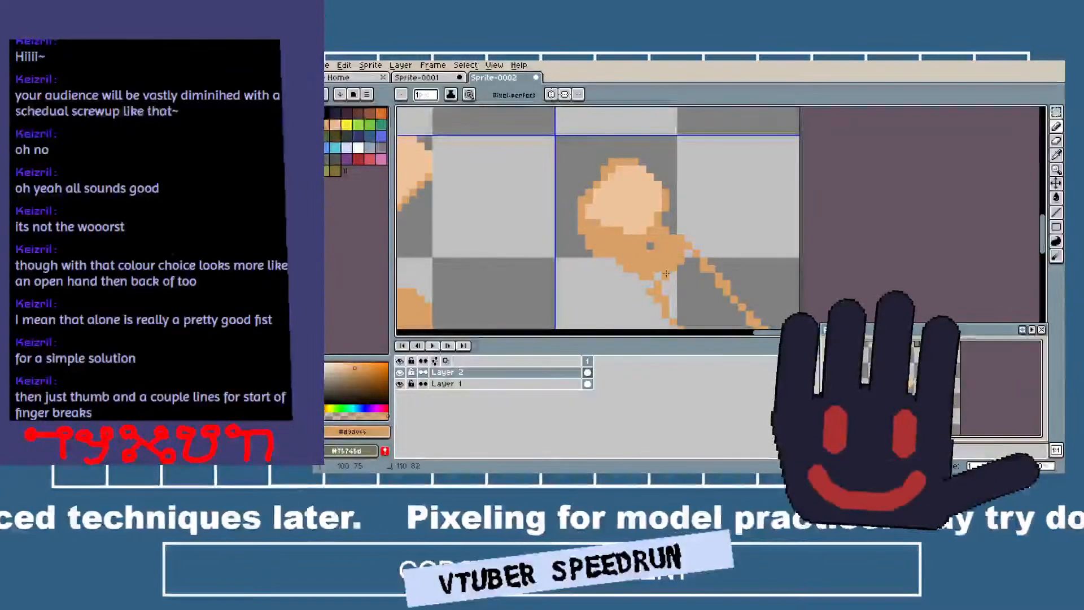
{"action": "left_click", "coordinate": [632, 191], "text": "alt"}
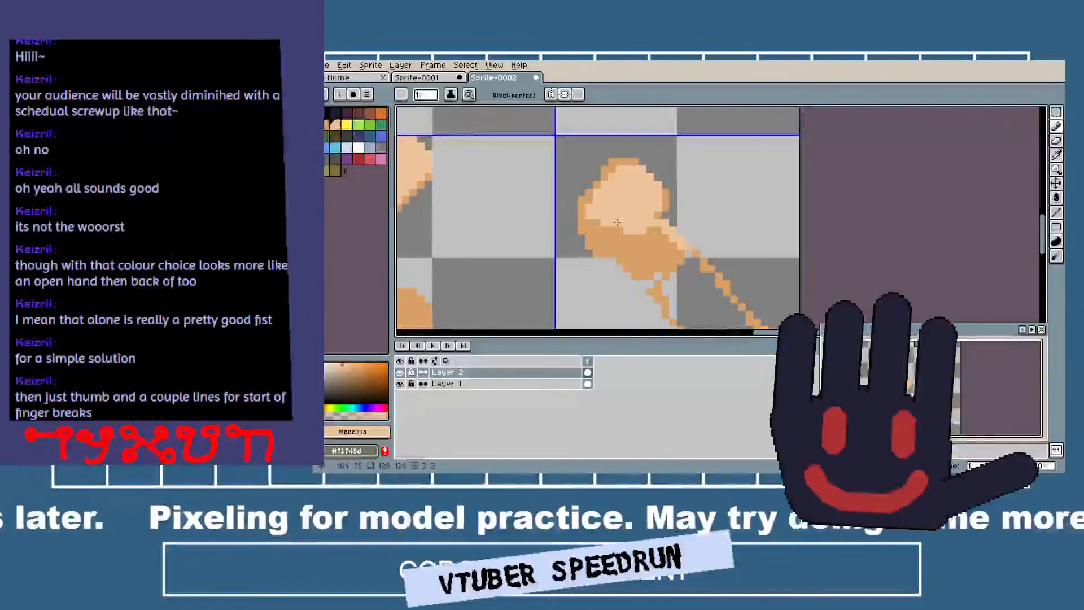
{"action": "scroll", "coordinate": [567, 233], "scroll_direction": "down", "scroll_amount": 4}
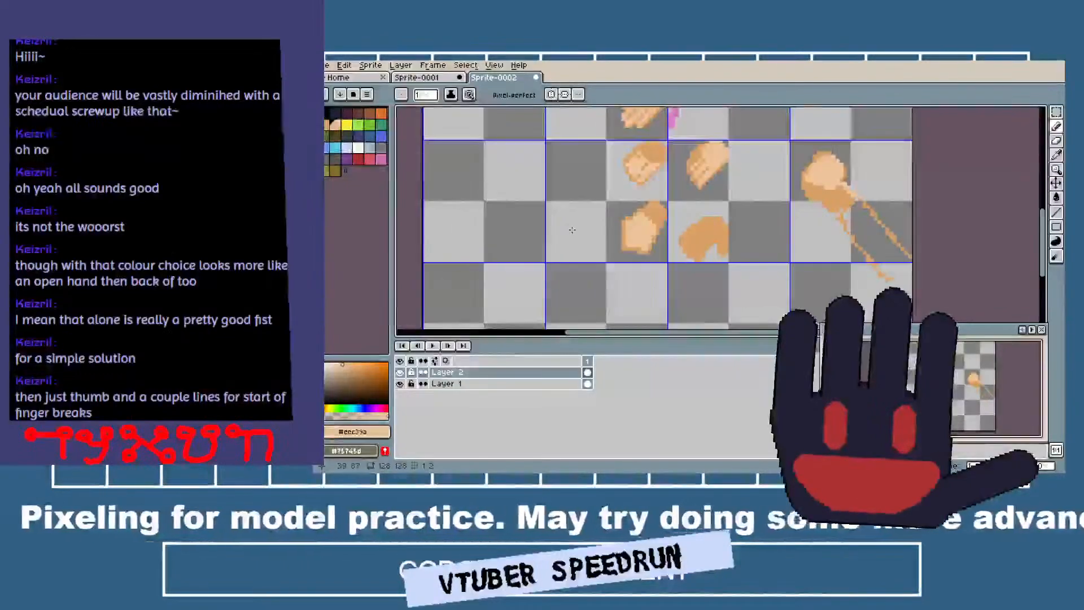
{"action": "scroll", "coordinate": [567, 233], "scroll_direction": "up", "scroll_amount": 2}
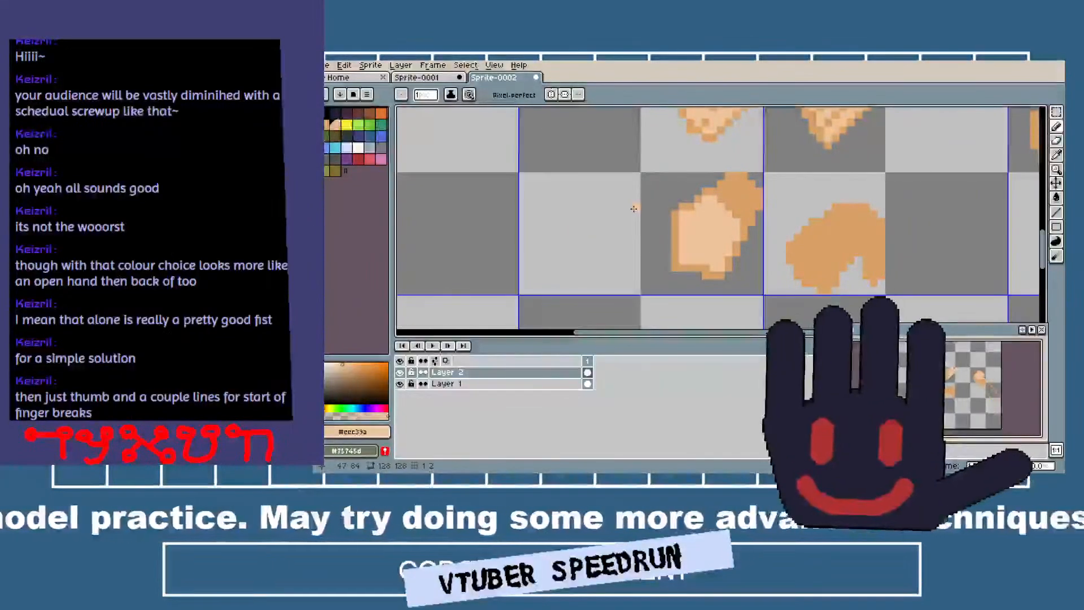
Sample the tan and paint a round blob with an 8-pixel brush on Layer 1, beside the peach-filled fist on its free side.
{"action": "key", "text": "i"}
{"action": "key", "text": "b"}
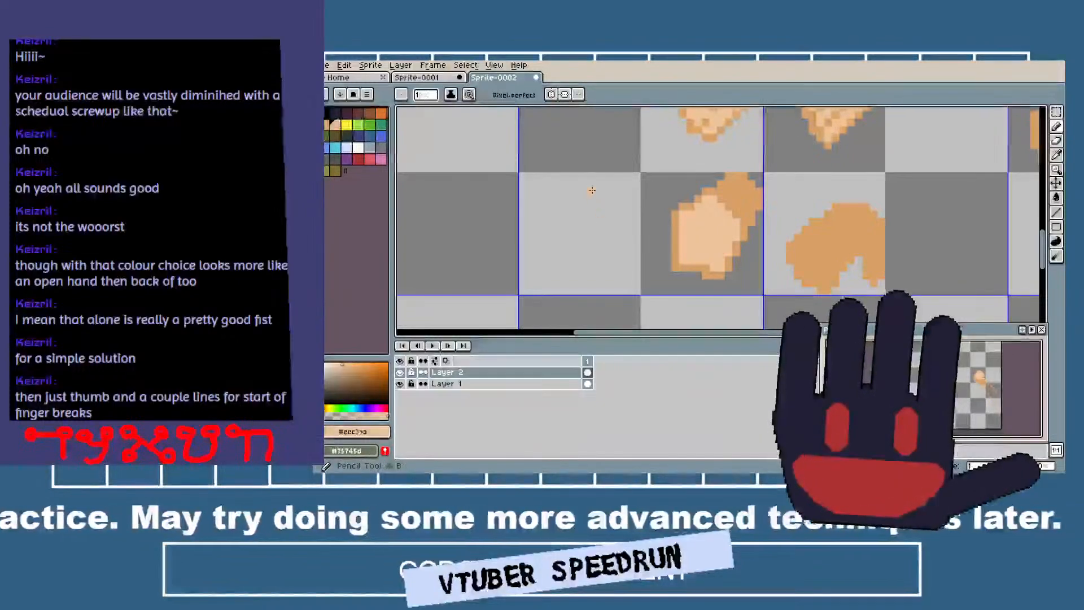
{"action": "scroll", "coordinate": [602, 207], "scroll_direction": "down", "scroll_amount": 3}
{"action": "scroll", "coordinate": [620, 183], "scroll_direction": "up", "scroll_amount": 2}
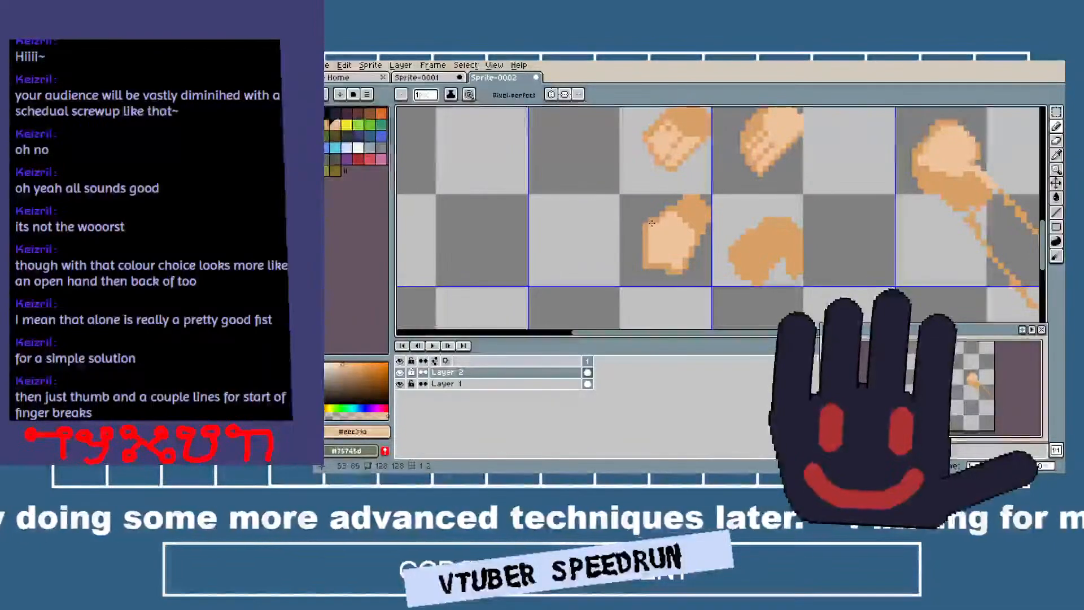
{"action": "key", "text": "i"}
{"action": "left_click", "coordinate": [684, 214]}
{"action": "left_click", "coordinate": [496, 384]}
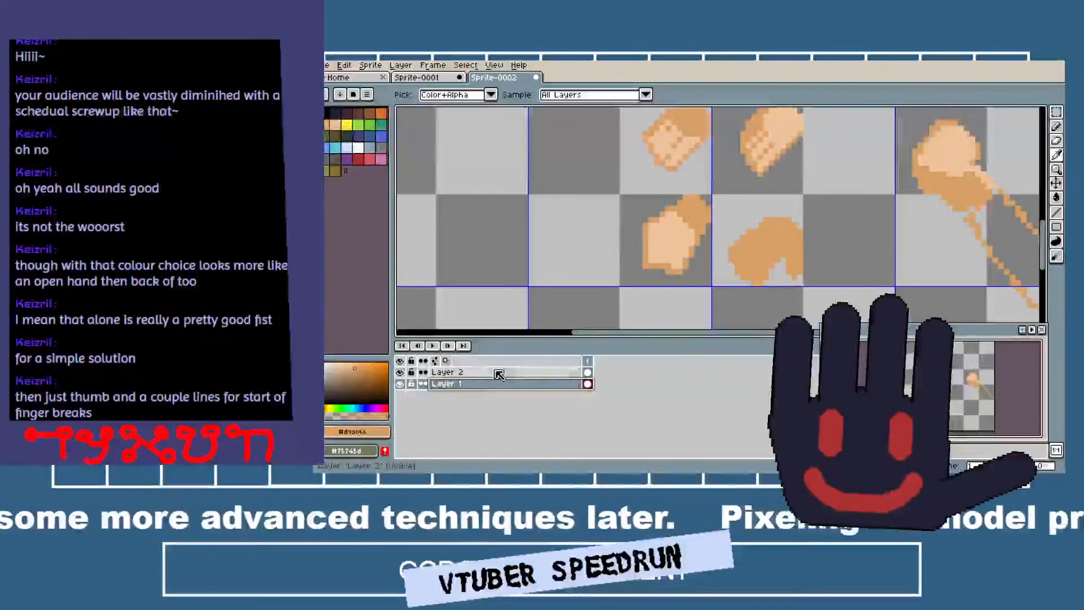
{"action": "key", "text": "b"}
{"action": "left_click", "coordinate": [603, 225]}
{"action": "key", "text": "minus"}
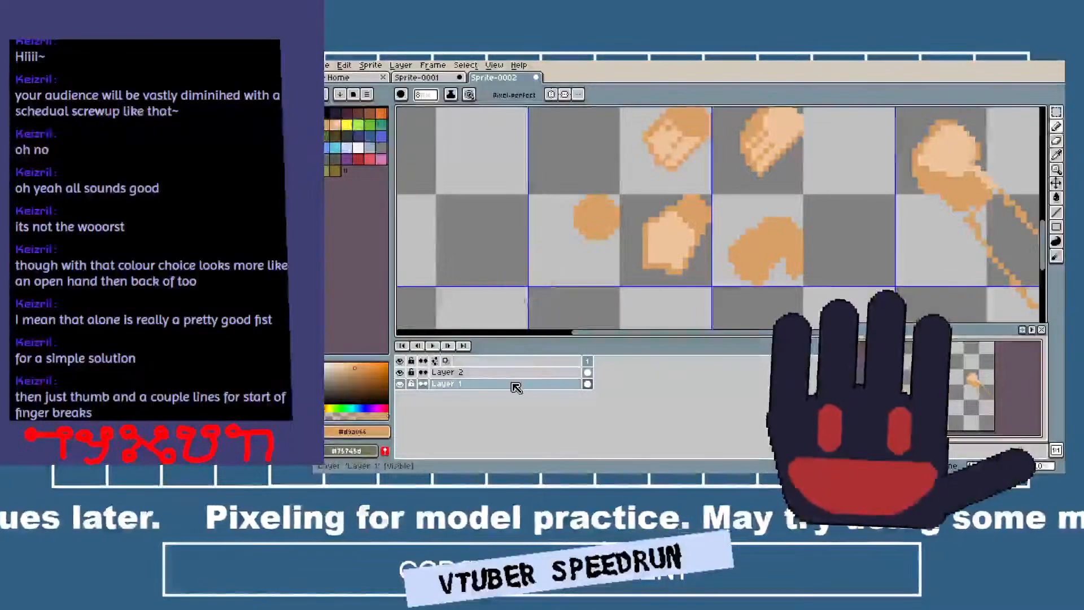
On Layer 2, paint a rounded peach hand shape over the tan blob with a 3-pixel brush, undoing the first attempt.
{"action": "scroll", "coordinate": [598, 168], "scroll_direction": "down", "scroll_amount": 3}
{"action": "scroll", "coordinate": [640, 220], "scroll_direction": "up", "scroll_amount": 4}
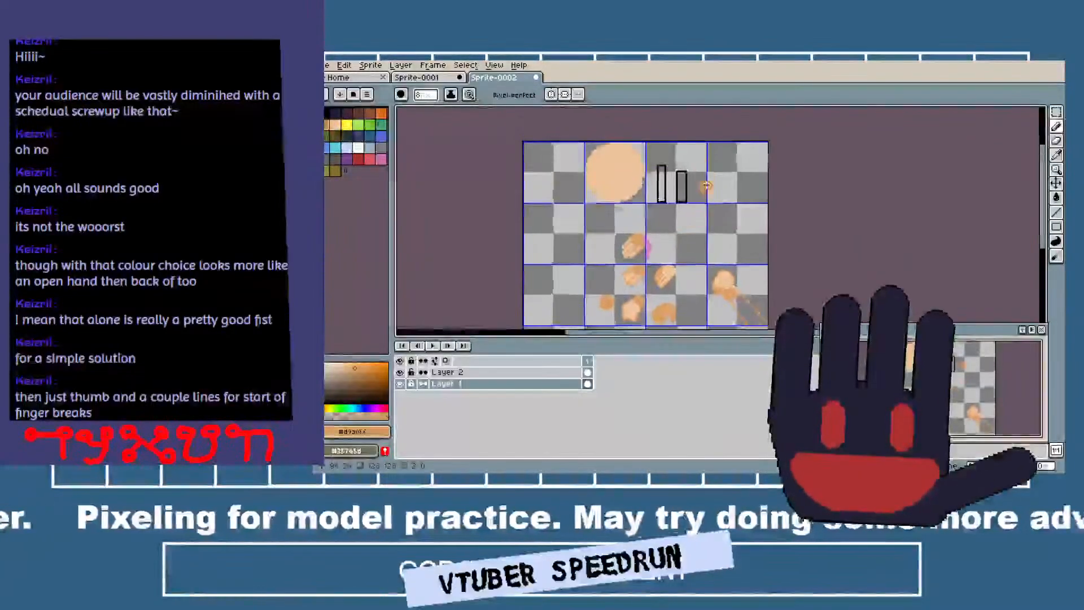
{"action": "scroll", "coordinate": [661, 182], "scroll_direction": "down", "scroll_amount": 3}
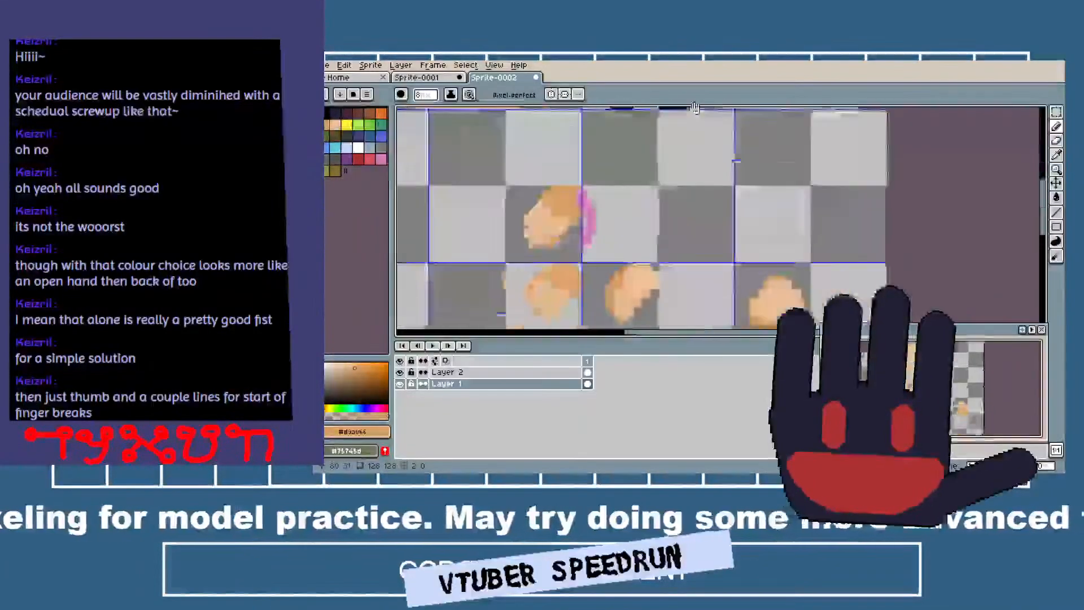
{"action": "scroll", "coordinate": [525, 306], "scroll_direction": "up", "scroll_amount": 3}
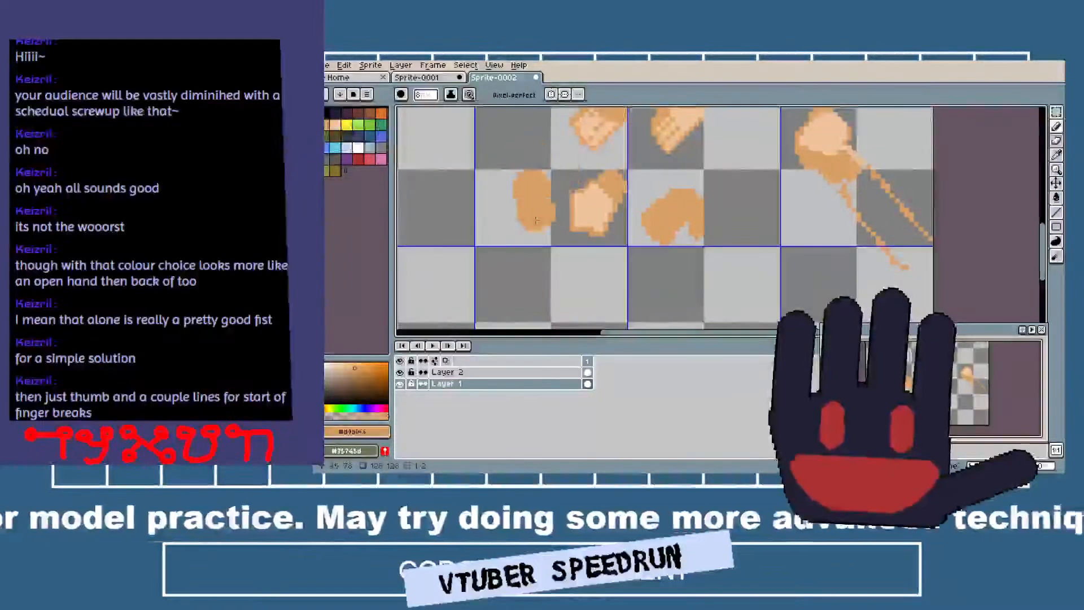
{"action": "scroll", "coordinate": [546, 226], "scroll_direction": "up", "scroll_amount": 1}
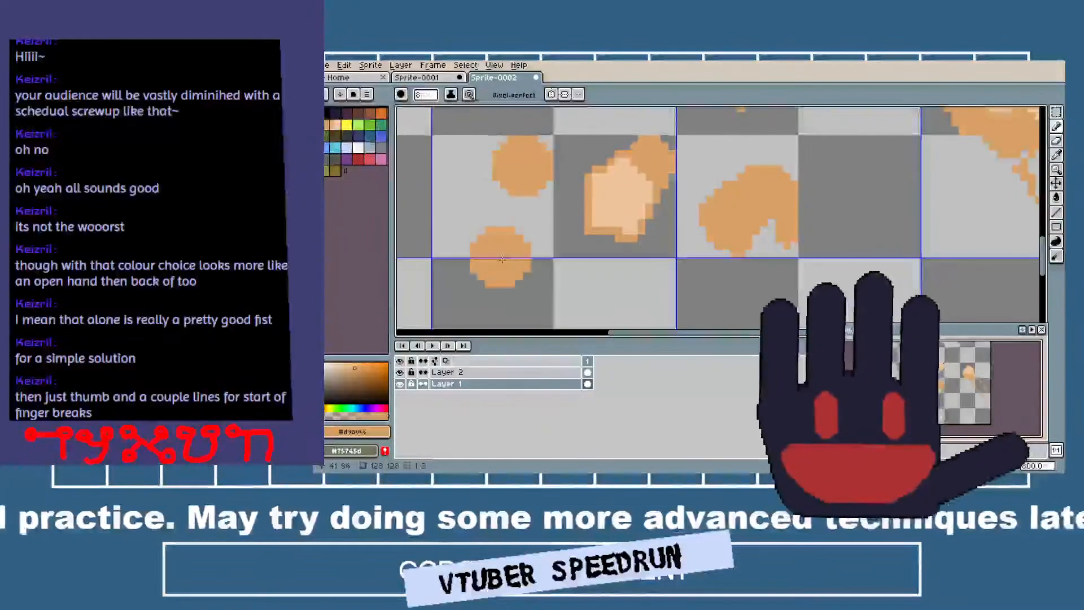
{"action": "left_click_drag", "start_coordinate": [497, 229], "coordinate": [508, 254]}
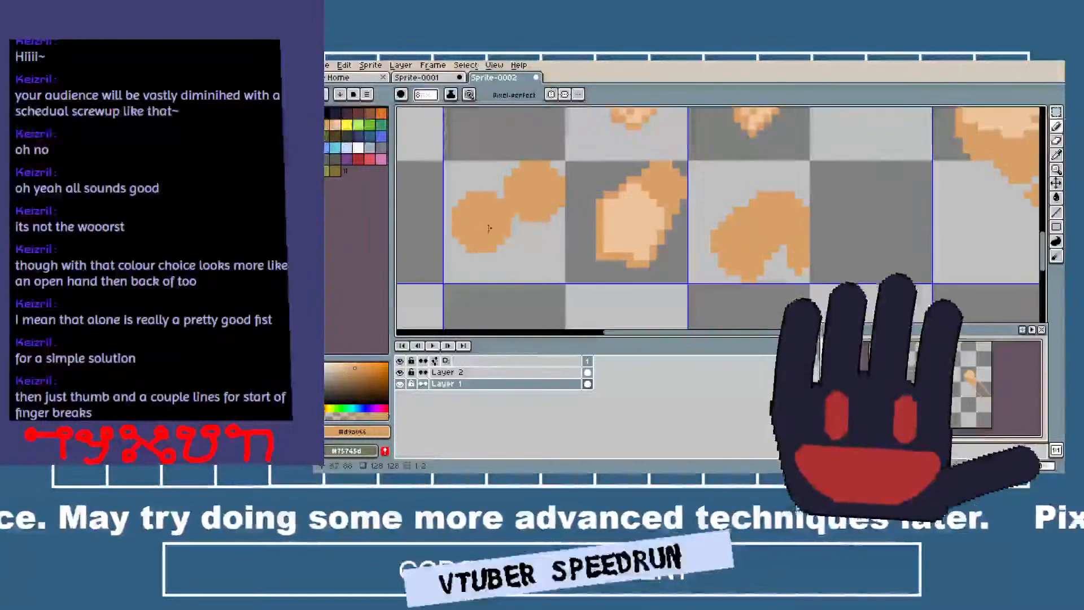
{"action": "left_click", "coordinate": [539, 371]}
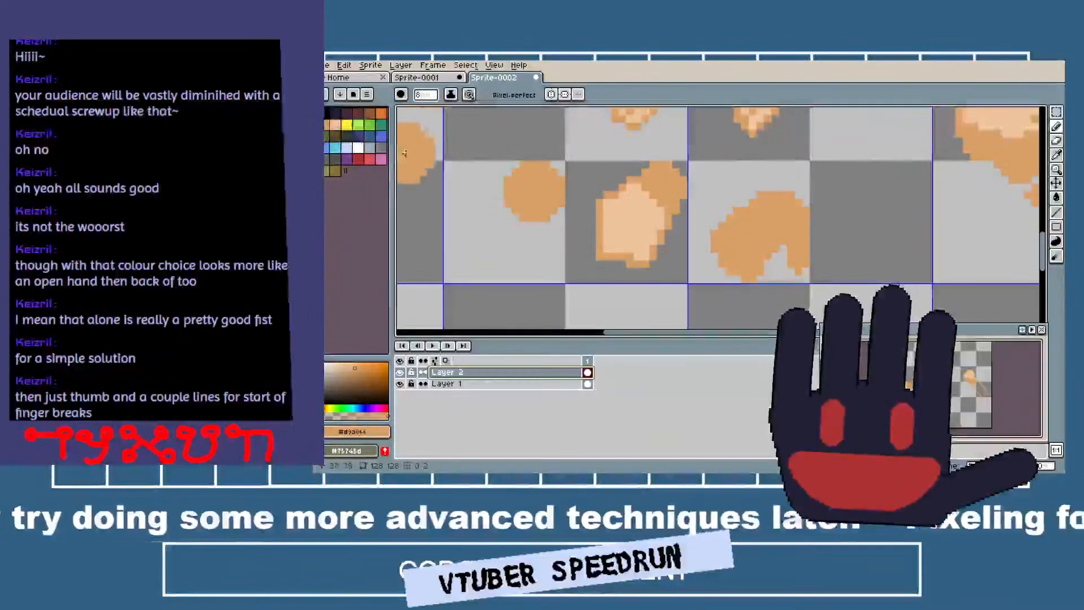
{"action": "left_click", "coordinate": [333, 128]}
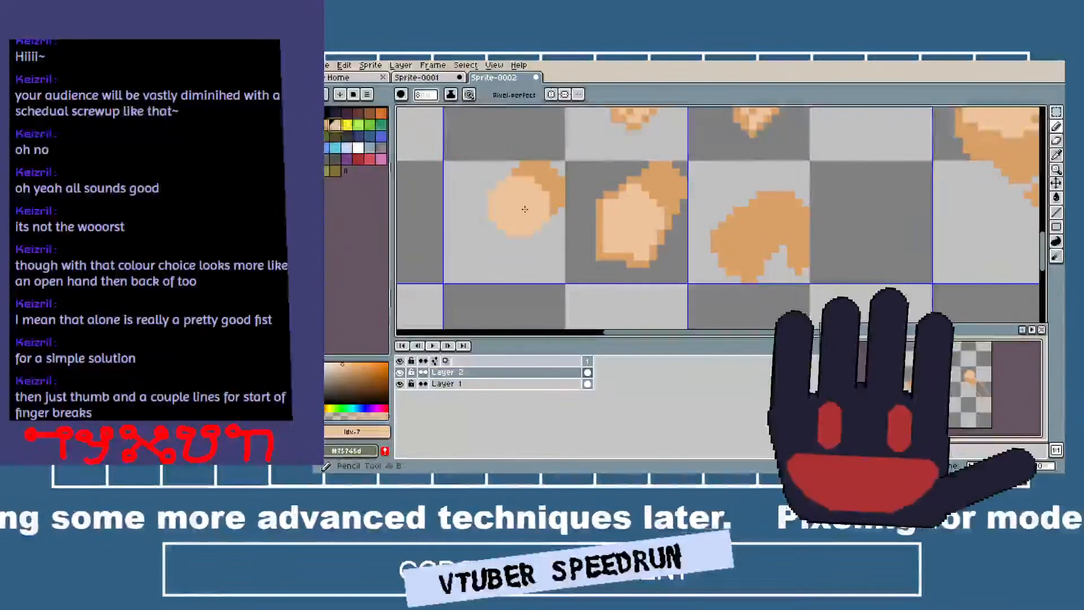
{"action": "mouse_move", "coordinate": [519, 209]}
{"action": "left_mouse_down"}
{"action": "mouse_move", "coordinate": [491, 213]}
{"action": "mouse_move", "coordinate": [493, 199]}
{"action": "mouse_move", "coordinate": [529, 215]}
{"action": "left_mouse_up"}
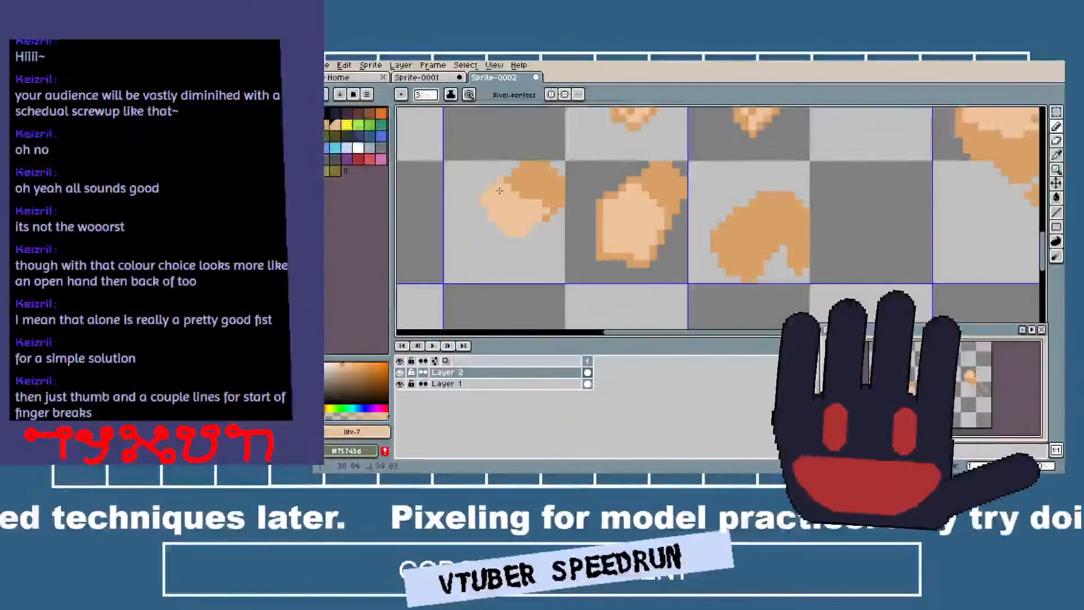
{"action": "key", "text": "ctrl+z"}
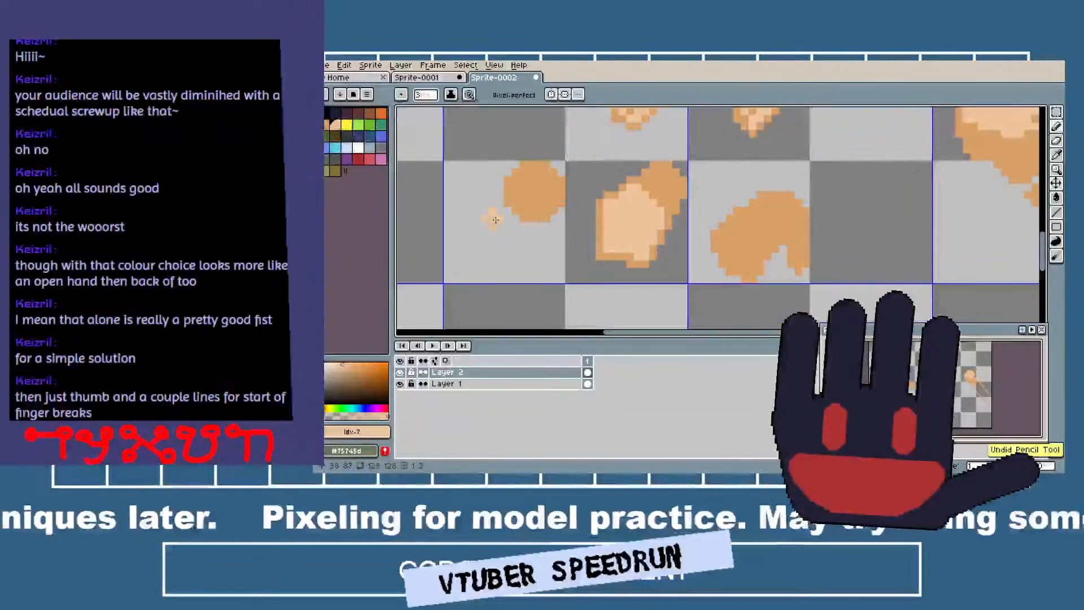
{"action": "mouse_move", "coordinate": [493, 219]}
{"action": "left_mouse_down"}
{"action": "mouse_move", "coordinate": [537, 240]}
{"action": "mouse_move", "coordinate": [543, 192]}
{"action": "mouse_move", "coordinate": [507, 186]}
{"action": "mouse_move", "coordinate": [521, 213]}
{"action": "left_mouse_up"}
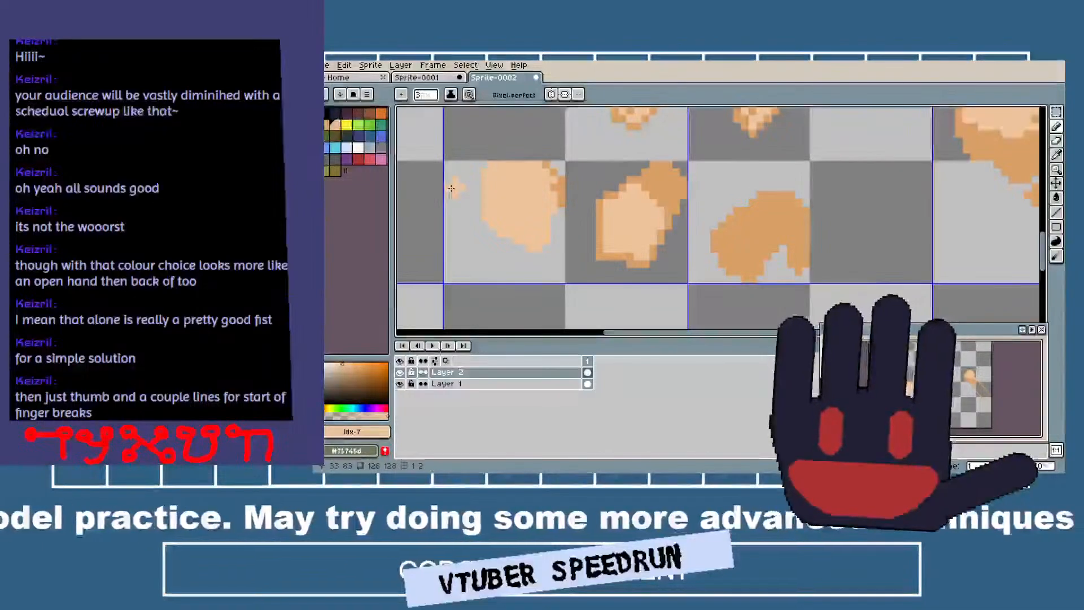
Outline the new peach hand in sampled tan with a 1-pixel brush, including a thumb notch, and erase stray pixels outside the outline.
{"action": "left_click", "coordinate": [559, 182], "text": "alt"}
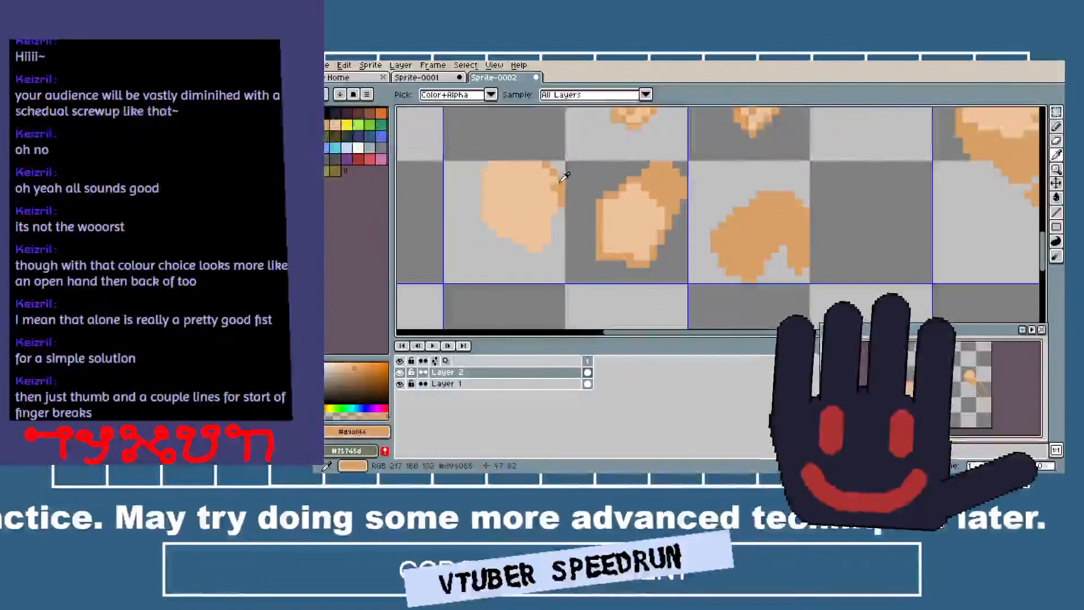
{"action": "key", "text": "minus"}
{"action": "key", "text": "minus"}
{"action": "left_click_drag", "start_coordinate": [515, 239], "coordinate": [537, 243]}
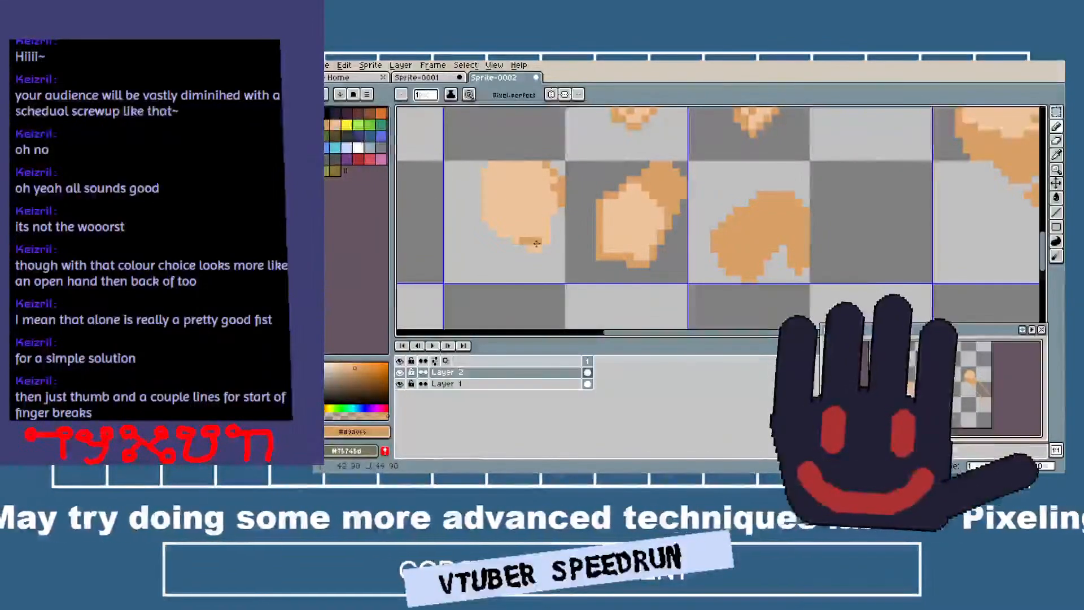
{"action": "key", "text": "ctrl+z"}
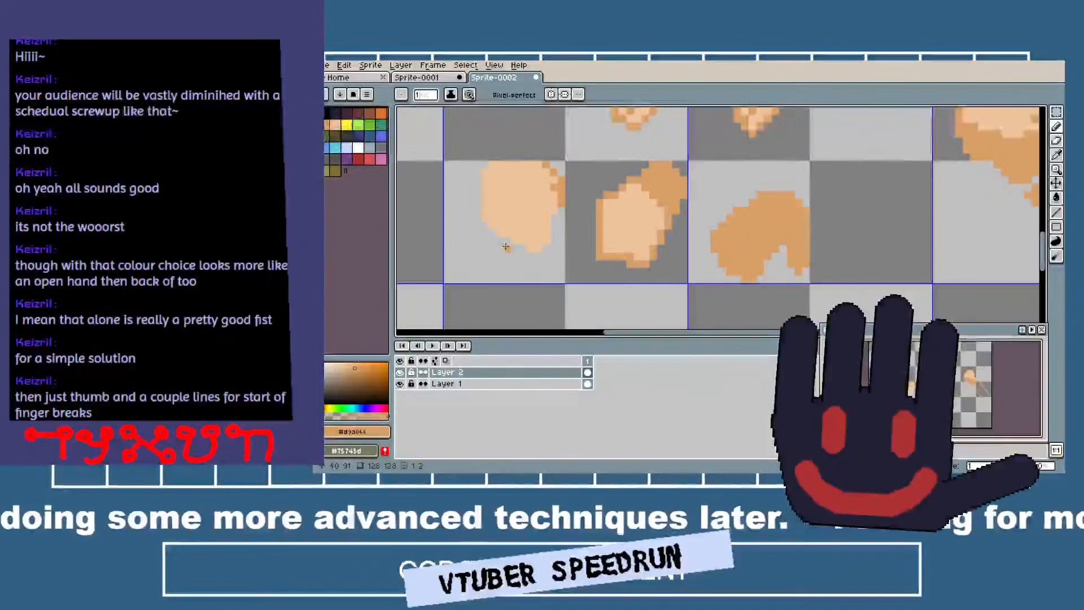
{"action": "left_click_drag", "start_coordinate": [536, 244], "coordinate": [525, 244]}
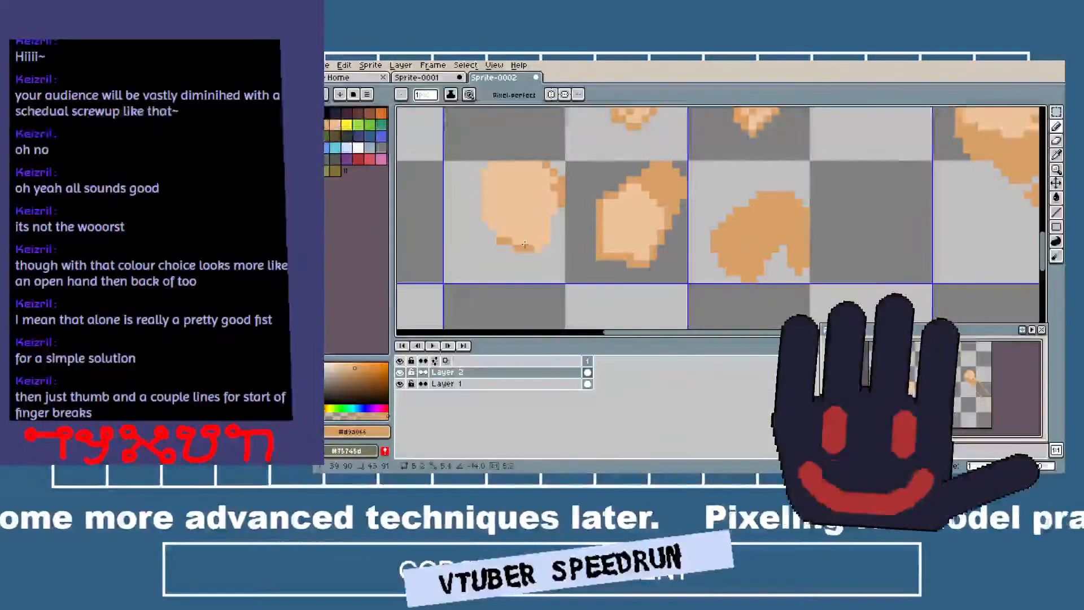
{"action": "left_click", "coordinate": [540, 250], "text": "shift"}
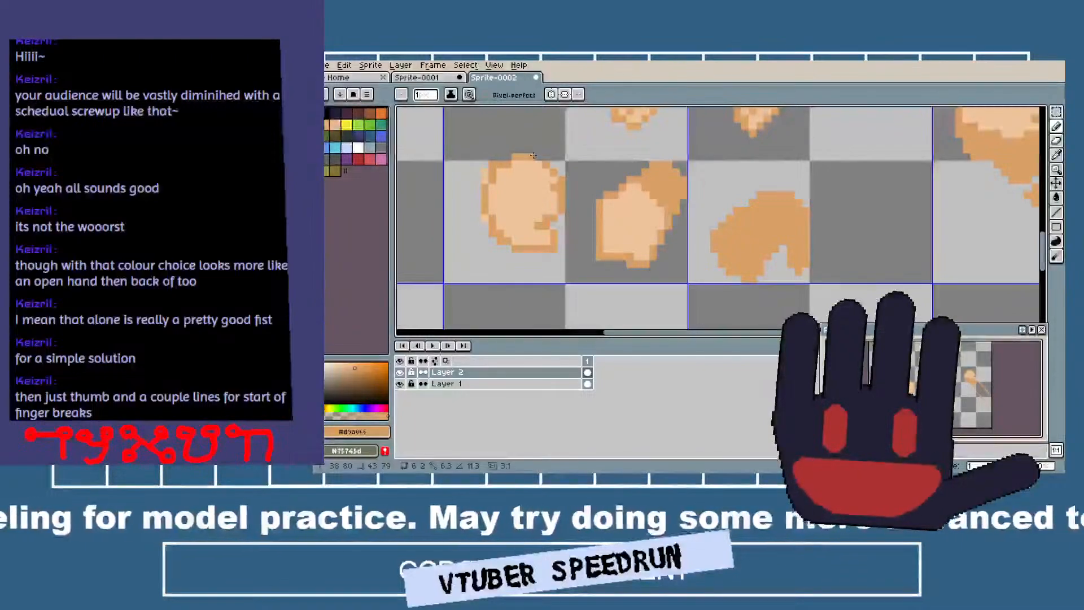
{"action": "key", "text": "e"}
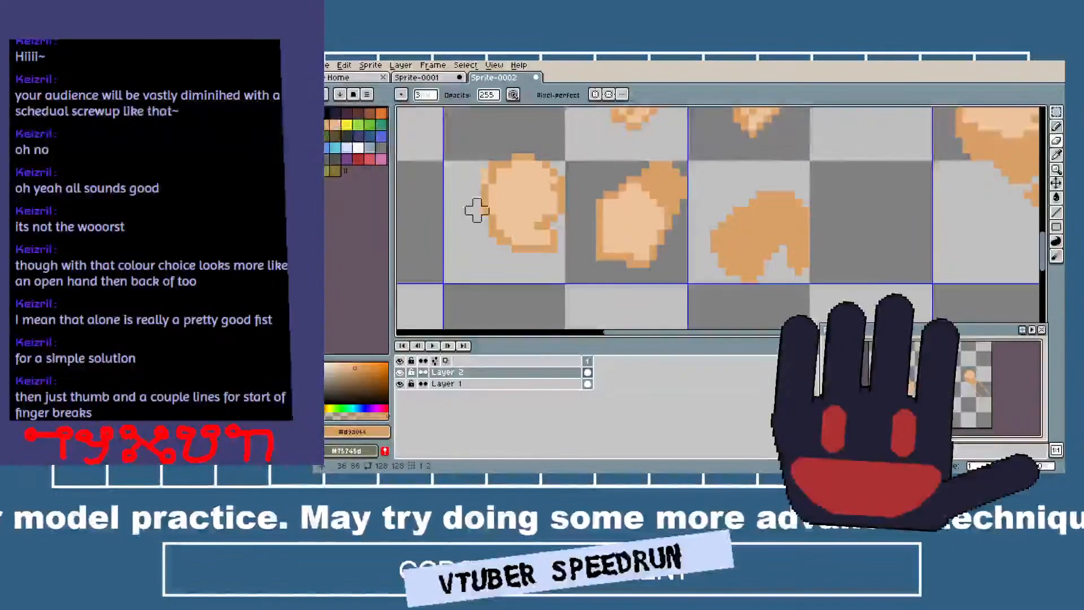
{"action": "scroll", "coordinate": [552, 210], "scroll_direction": "down", "scroll_amount": 2}
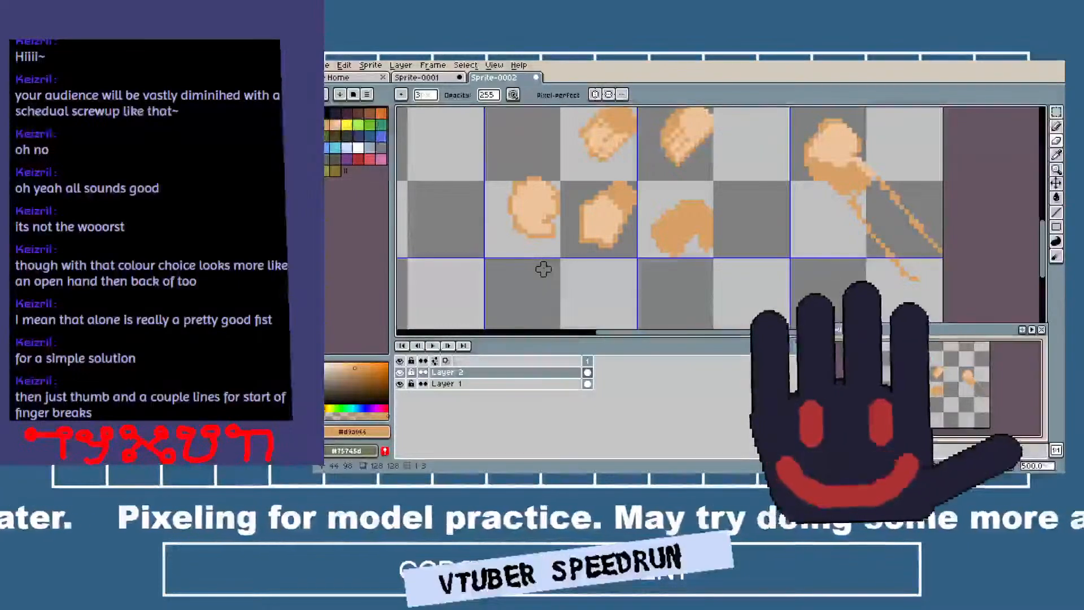
Draw small tan crease pixels near the hand's lower part and a diagonal tan line separating the upper finger area.
{"action": "scroll", "coordinate": [531, 220], "scroll_direction": "up", "scroll_amount": 2}
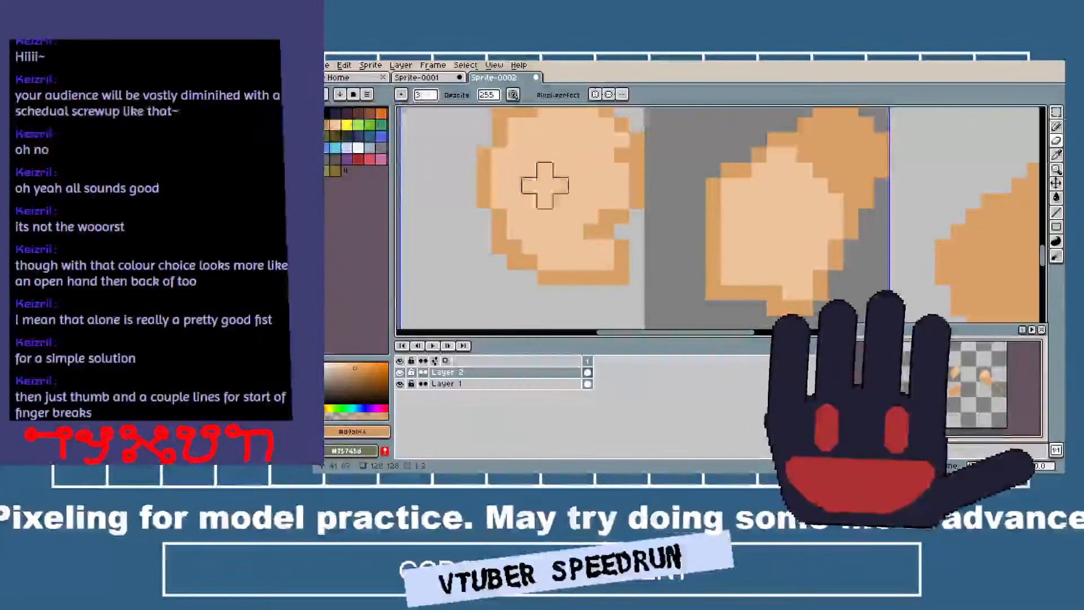
{"action": "key", "text": "i"}
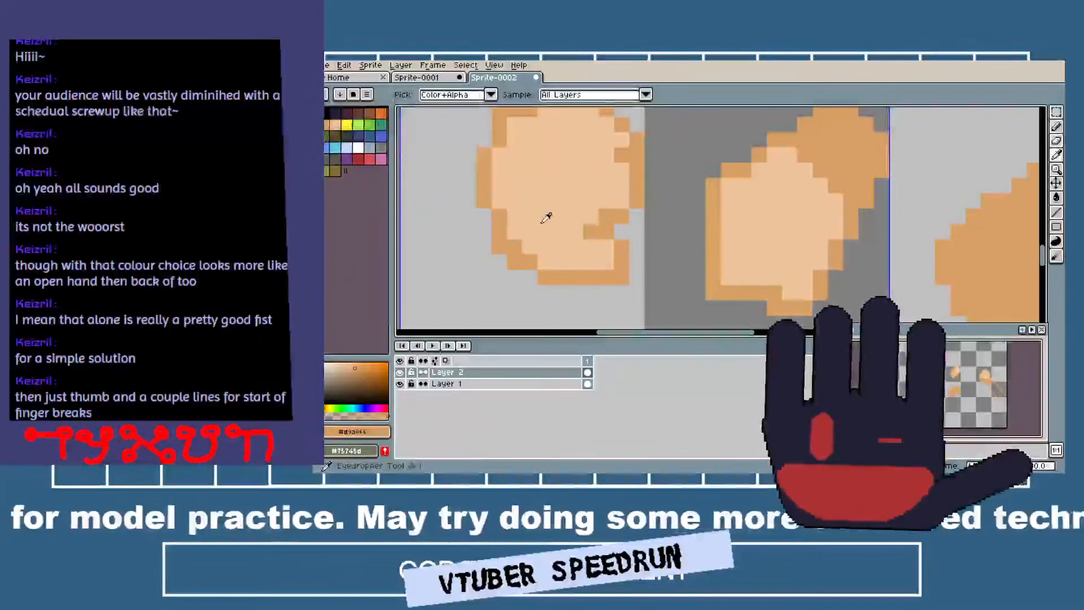
{"action": "key", "text": "b"}
{"action": "left_click_drag", "start_coordinate": [530, 229], "coordinate": [540, 225]}
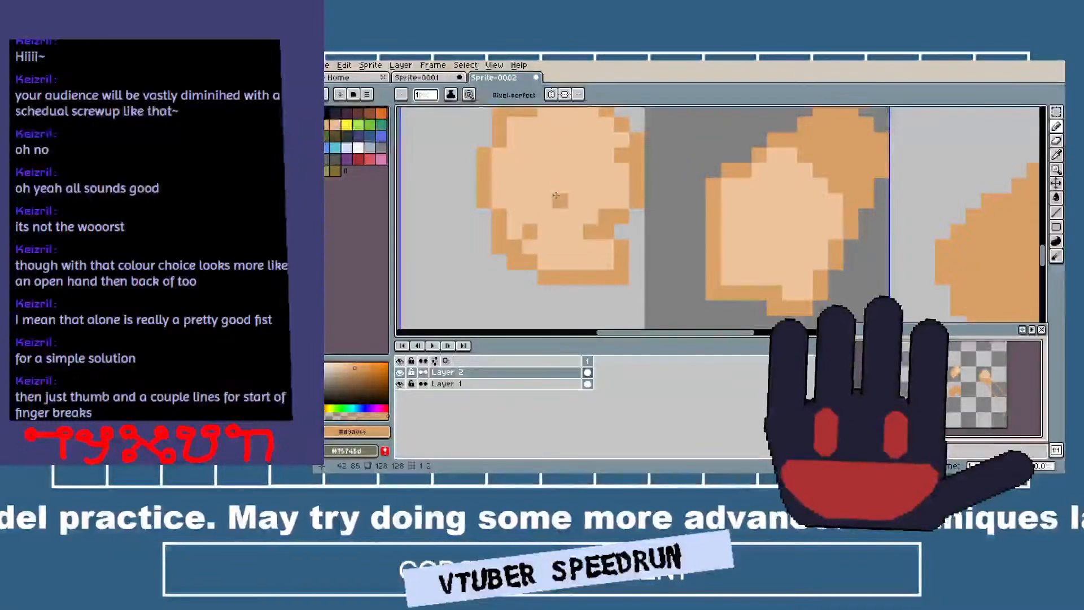
{"action": "left_click", "coordinate": [551, 210]}
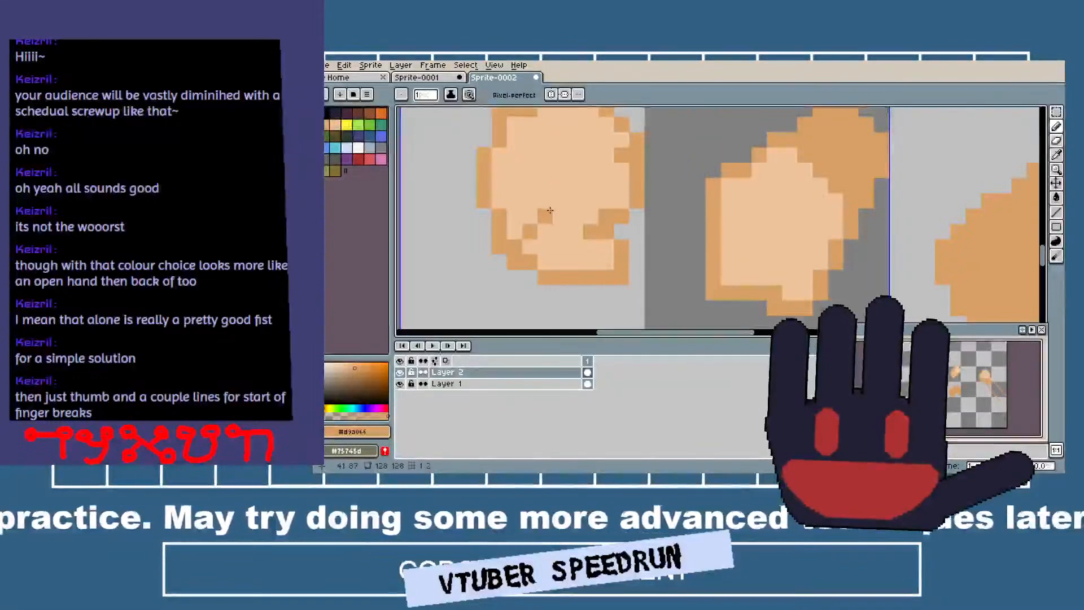
{"action": "left_click", "coordinate": [515, 201]}
{"action": "left_click", "coordinate": [545, 187]}
{"action": "key", "text": "b"}
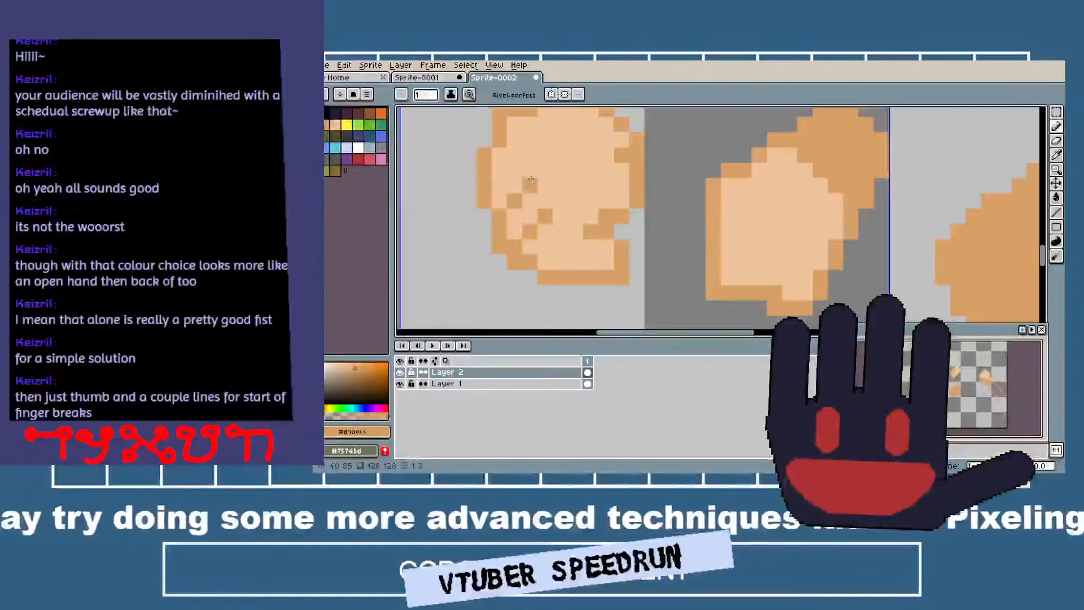
{"action": "left_click", "coordinate": [545, 169]}
{"action": "left_click_drag", "start_coordinate": [499, 201], "coordinate": [595, 113]}
Fill the hand's upper finger area above the diagonal line with tan.
{"action": "scroll", "coordinate": [489, 171], "scroll_direction": "up", "scroll_amount": 2}
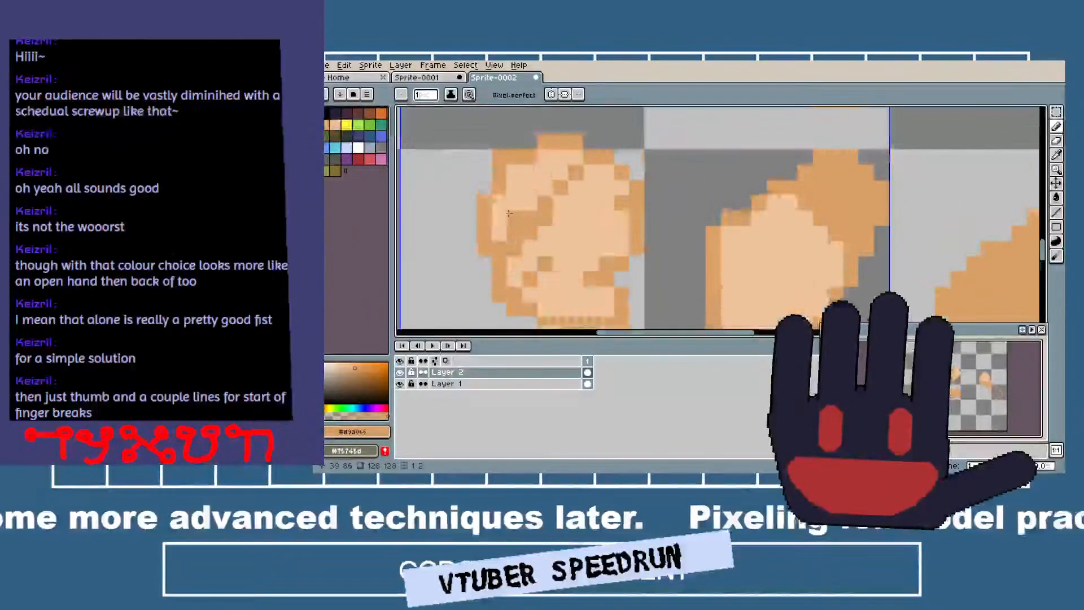
{"action": "key", "text": "g"}
{"action": "left_click", "coordinate": [524, 195]}
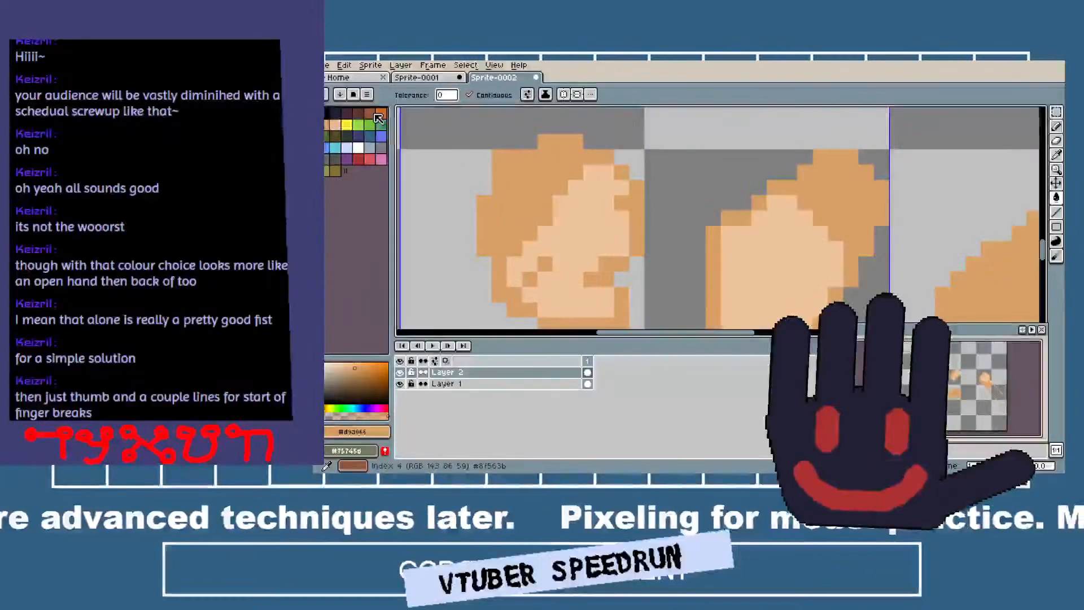
Choose the brown palette color and draw the finger area's outer edge and a stepped diagonal finger line inside it.
{"action": "left_click", "coordinate": [372, 114]}
{"action": "key", "text": "b"}
{"action": "mouse_move", "coordinate": [484, 234]}
{"action": "left_mouse_down"}
{"action": "mouse_move", "coordinate": [499, 159]}
{"action": "mouse_move", "coordinate": [576, 141]}
{"action": "left_mouse_up"}
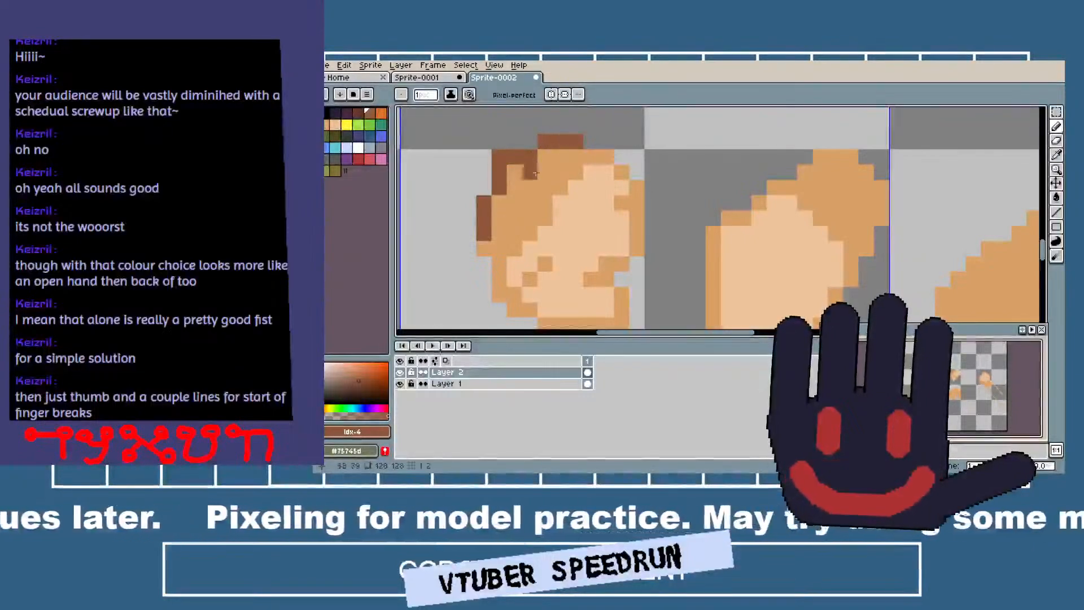
{"action": "left_click", "coordinate": [494, 232]}
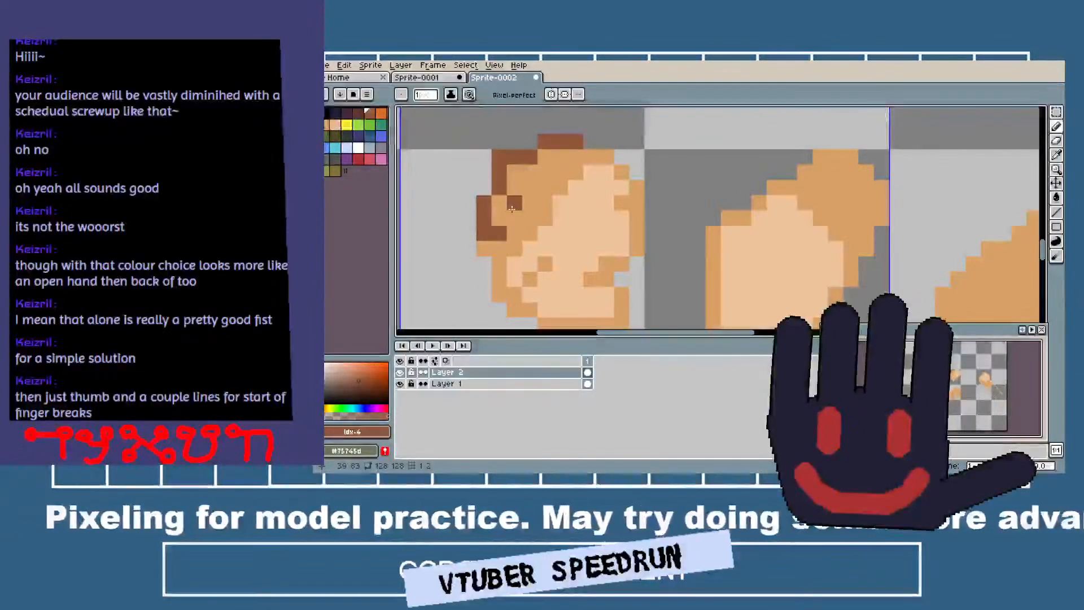
{"action": "left_click_drag", "start_coordinate": [514, 206], "coordinate": [515, 218]}
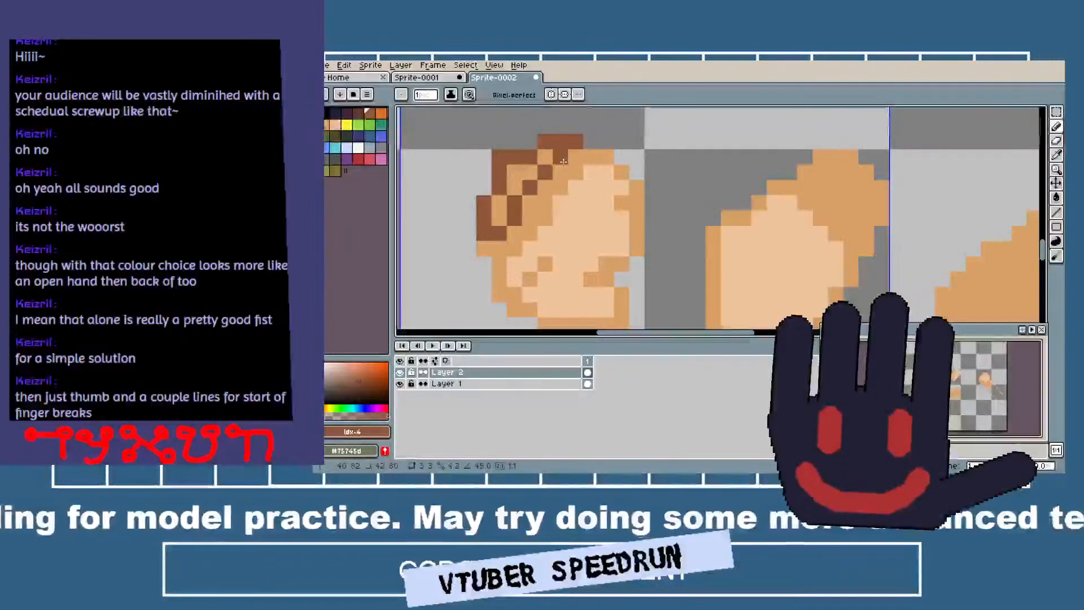
{"action": "scroll", "coordinate": [642, 212], "scroll_direction": "down", "scroll_amount": 5}
{"action": "scroll", "coordinate": [641, 212], "scroll_direction": "up", "scroll_amount": 3}
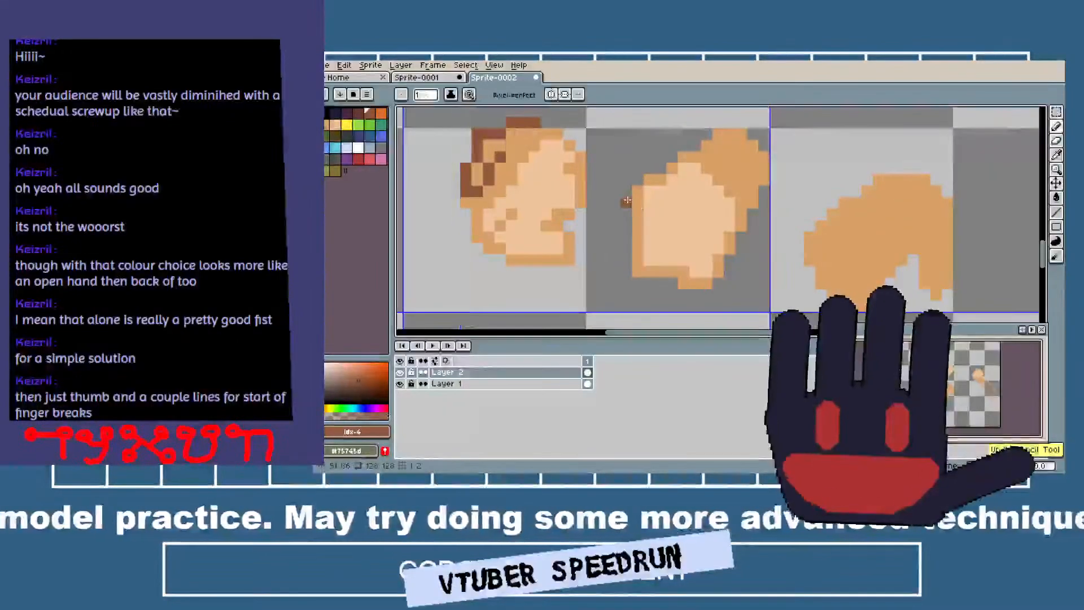
{"action": "scroll", "coordinate": [630, 159], "scroll_direction": "down", "scroll_amount": 3}
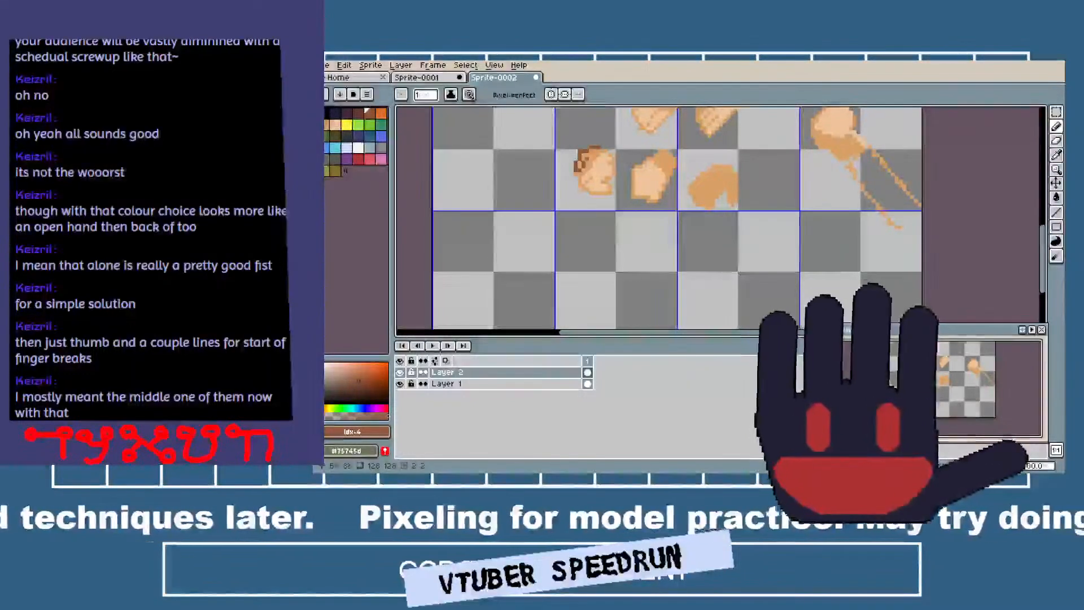
{"action": "mouse_move", "coordinate": [634, 177]}
{"action": "left_mouse_down"}
{"action": "mouse_move", "coordinate": [550, 334]}
{"action": "mouse_move", "coordinate": [547, 246]}
{"action": "left_mouse_up"}
{"action": "scroll", "coordinate": [548, 246], "scroll_direction": "up", "scroll_amount": 2}
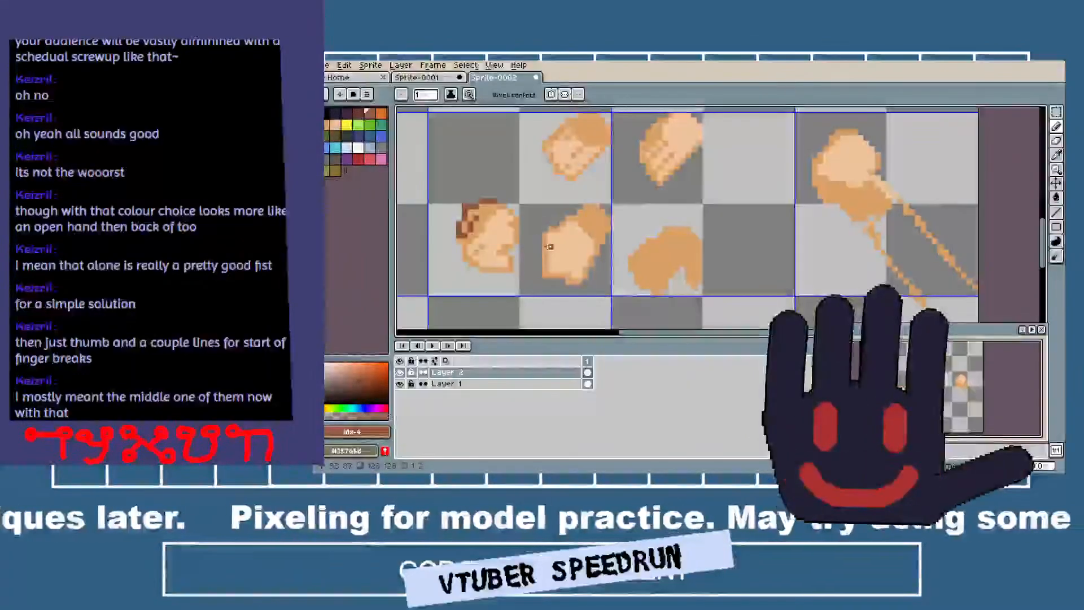
{"action": "scroll", "coordinate": [548, 246], "scroll_direction": "up", "scroll_amount": 1}
{"action": "scroll", "coordinate": [548, 245], "scroll_direction": "down", "scroll_amount": 4}
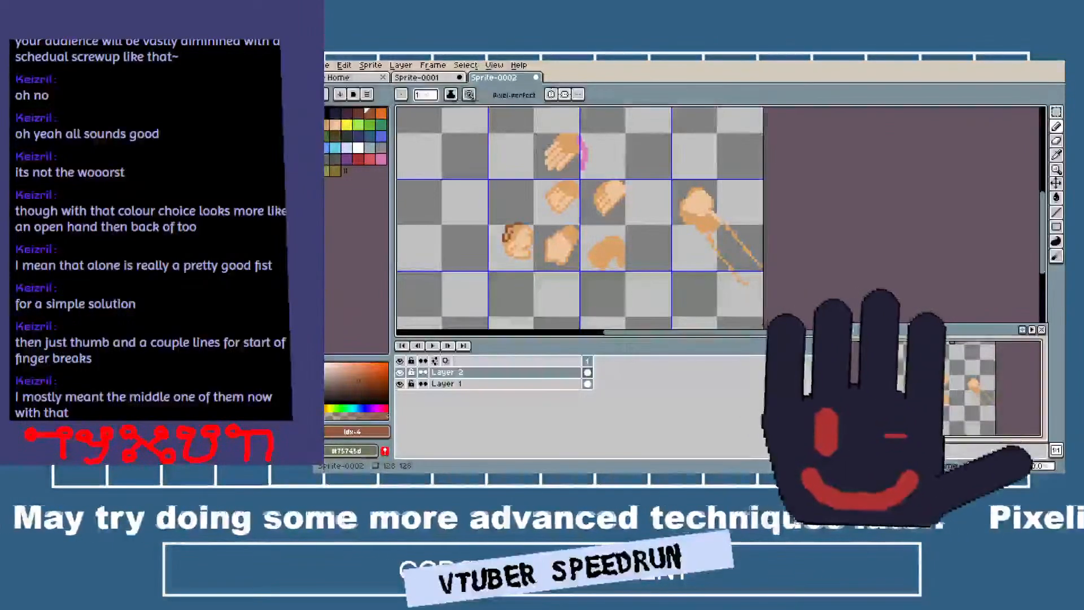
Sample the light peach from an existing hand and ready the Pencil for drawing in the empty area beside the uppermost hand.
{"action": "scroll", "coordinate": [470, 206], "scroll_direction": "up", "scroll_amount": 1}
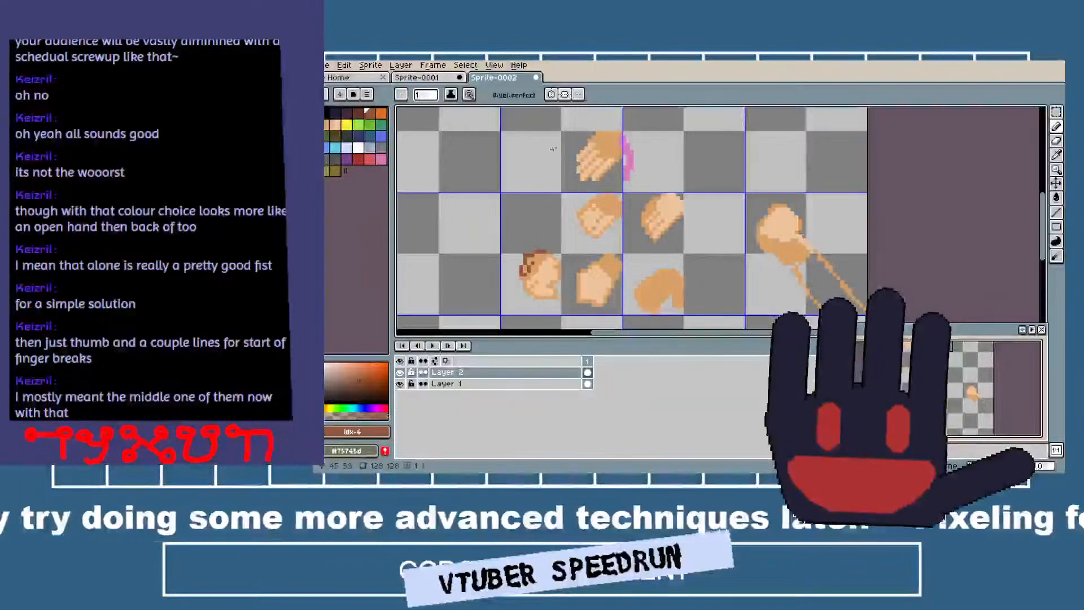
{"action": "left_click_drag", "start_coordinate": [489, 129], "coordinate": [561, 163]}
{"action": "left_click_drag", "start_coordinate": [579, 211], "coordinate": [556, 124]}
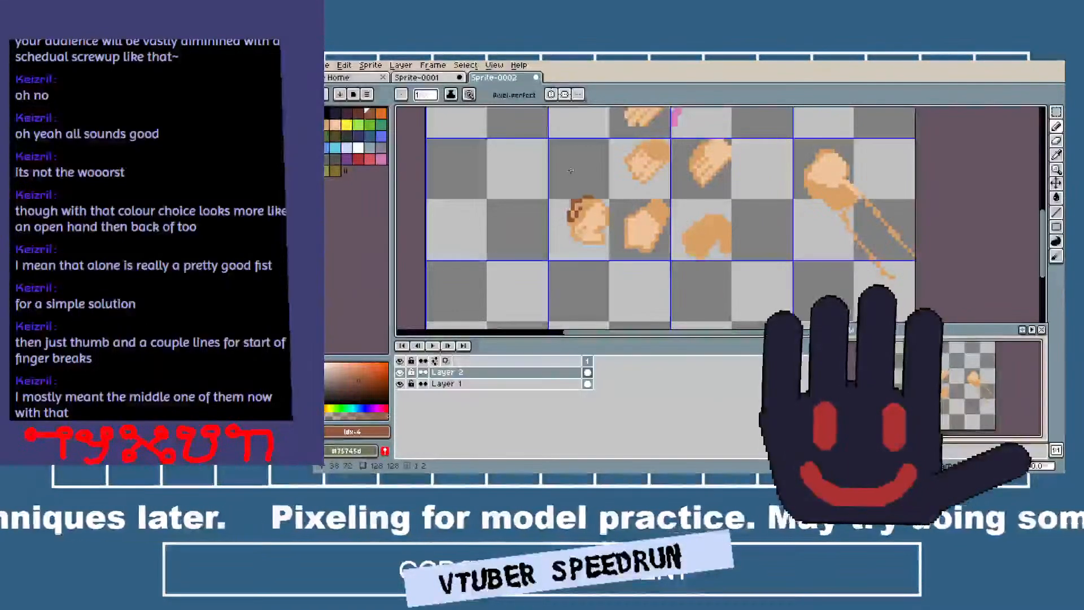
{"action": "left_click_drag", "start_coordinate": [571, 186], "coordinate": [595, 269]}
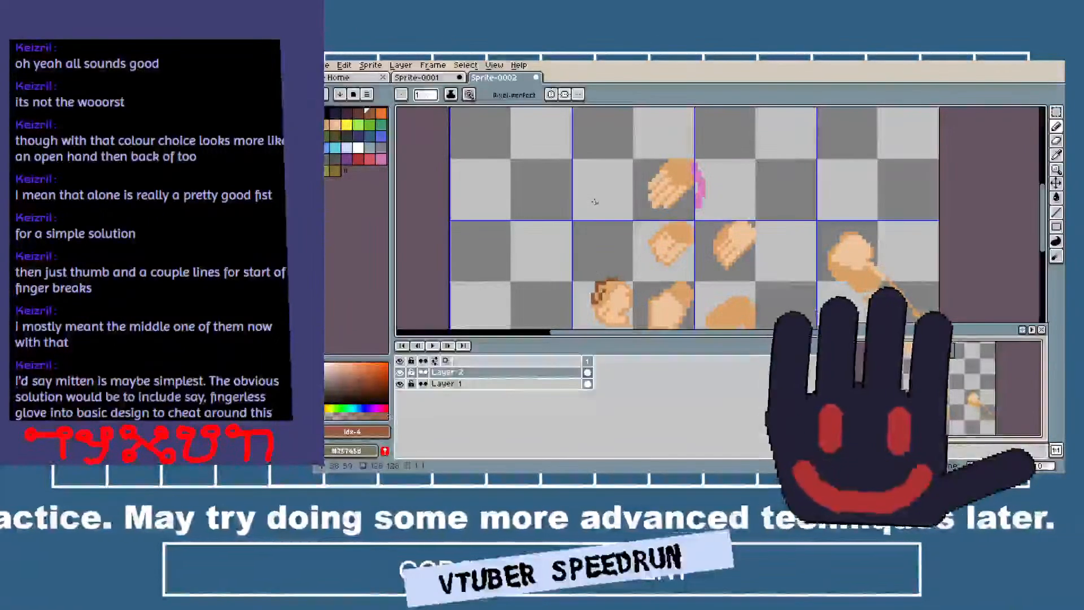
{"action": "key", "text": "i"}
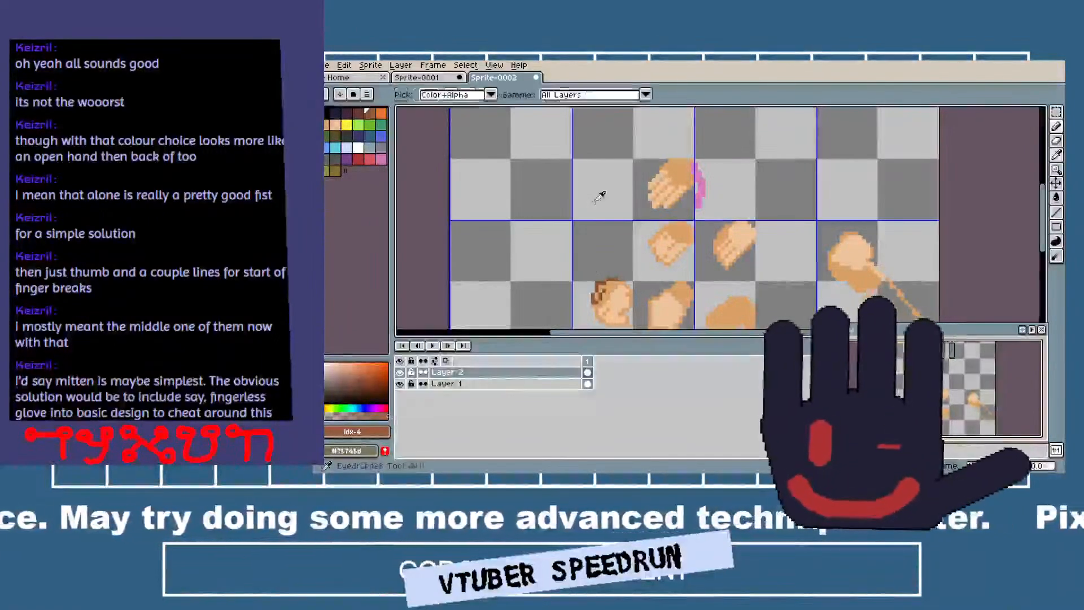
{"action": "left_click", "coordinate": [744, 232]}
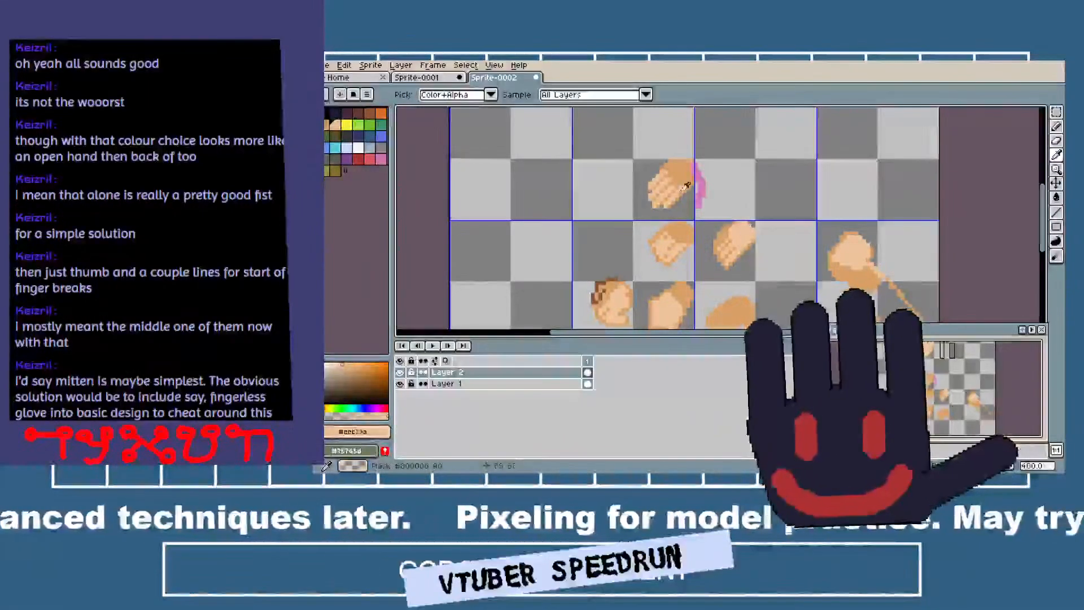
{"action": "scroll", "coordinate": [519, 181], "scroll_direction": "up", "scroll_amount": 2}
{"action": "scroll", "coordinate": [536, 181], "scroll_direction": "up", "scroll_amount": 1}
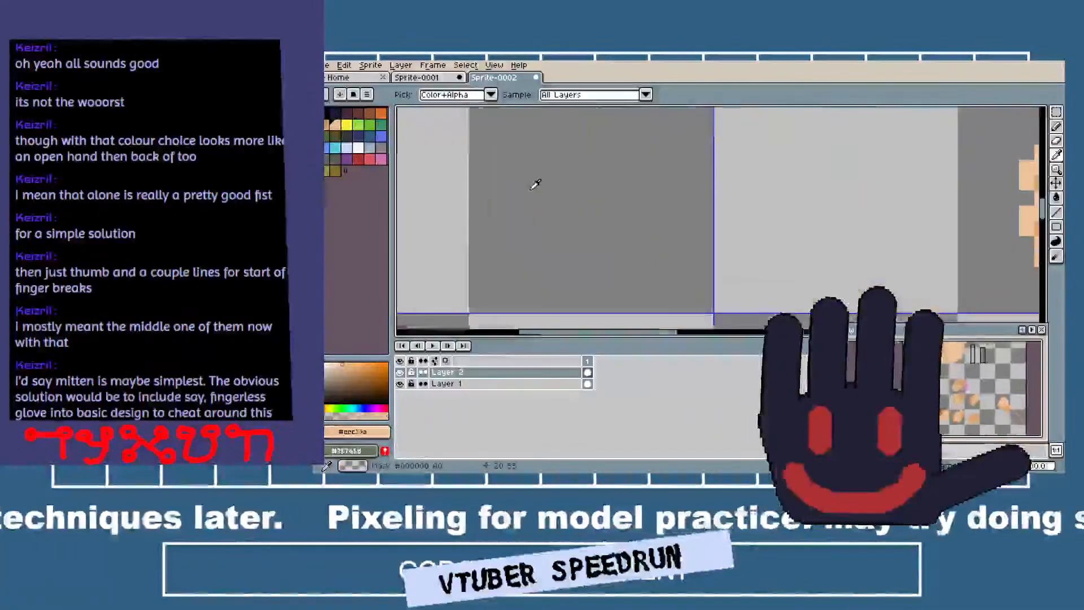
{"action": "scroll", "coordinate": [559, 181], "scroll_direction": "down", "scroll_amount": 1}
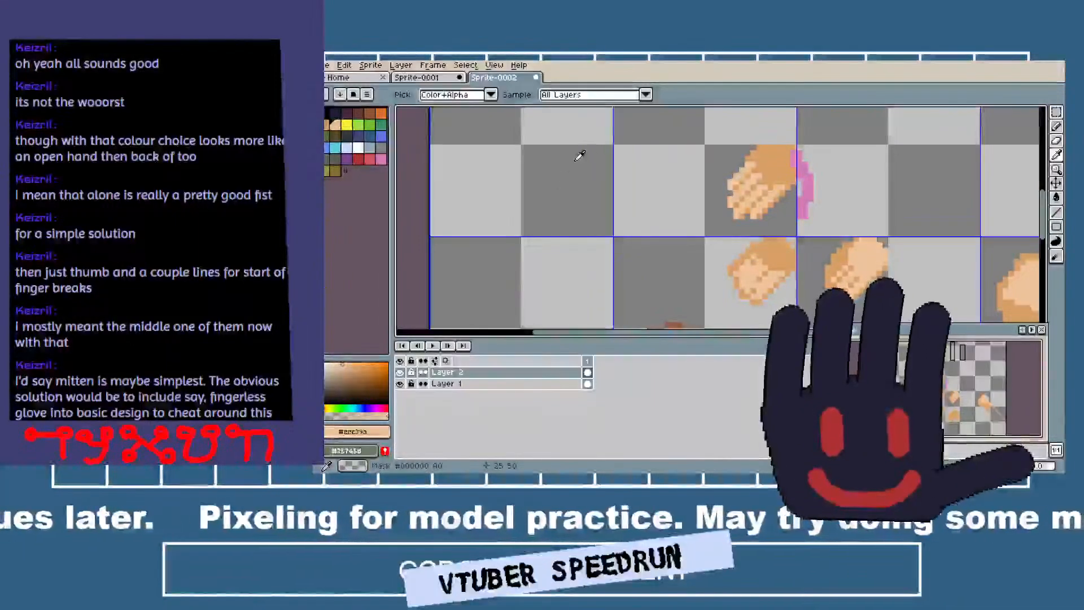
{"action": "key", "text": "b"}
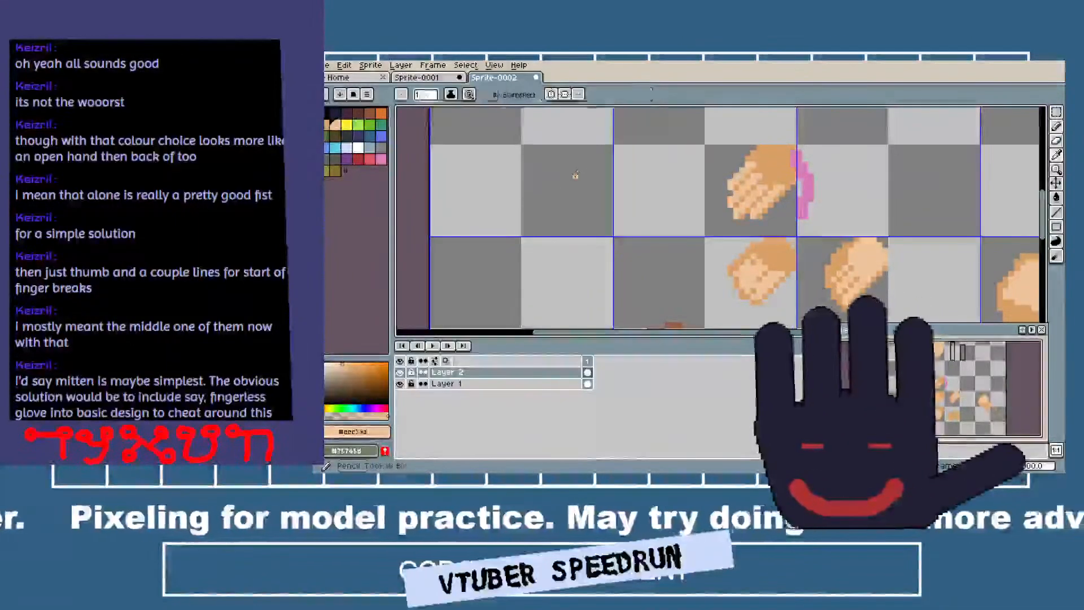
Try to sketch a solid peach open hand with spread fingers and a thumb in the empty area beside the uppermost hand.
{"action": "mouse_move", "coordinate": [523, 231]}
{"action": "left_mouse_down"}
{"action": "mouse_move", "coordinate": [547, 228]}
{"action": "mouse_move", "coordinate": [593, 182]}
{"action": "mouse_move", "coordinate": [599, 151]}
{"action": "mouse_move", "coordinate": [577, 190]}
{"action": "mouse_move", "coordinate": [543, 194]}
{"action": "left_mouse_up"}
{"action": "key", "text": "ctrl+z"}
{"action": "mouse_move", "coordinate": [602, 161]}
{"action": "left_mouse_down"}
{"action": "mouse_move", "coordinate": [571, 193]}
{"action": "mouse_move", "coordinate": [603, 159]}
{"action": "mouse_move", "coordinate": [604, 183]}
{"action": "mouse_move", "coordinate": [618, 196]}
{"action": "mouse_move", "coordinate": [606, 155]}
{"action": "mouse_move", "coordinate": [620, 191]}
{"action": "left_mouse_up"}
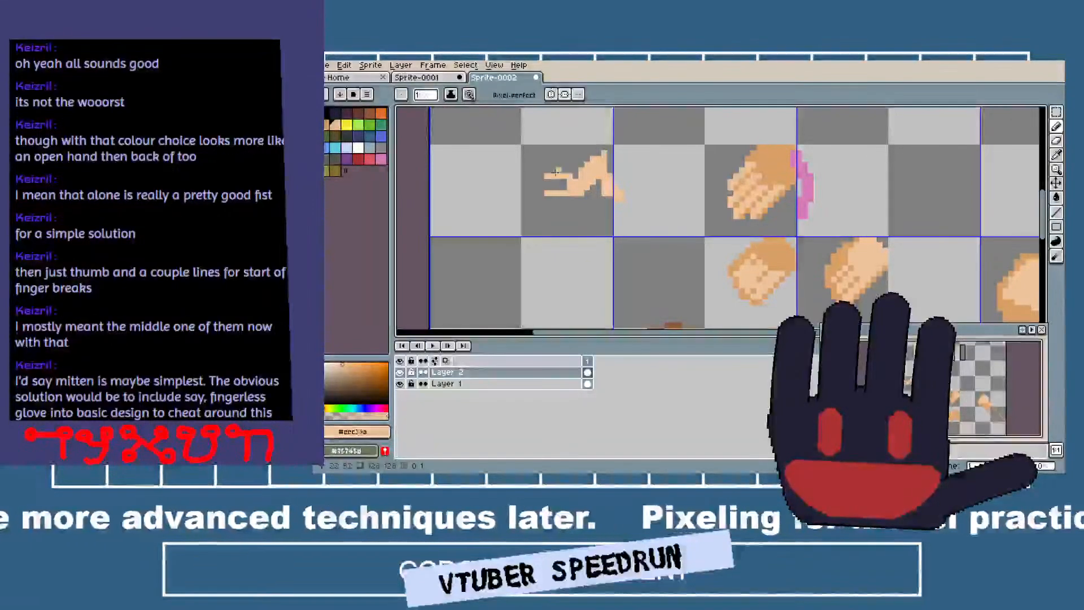
{"action": "key", "text": "ctrl+z"}
{"action": "mouse_move", "coordinate": [546, 181]}
{"action": "left_mouse_down"}
{"action": "mouse_move", "coordinate": [601, 161]}
{"action": "mouse_move", "coordinate": [557, 177]}
{"action": "mouse_move", "coordinate": [586, 170]}
{"action": "mouse_move", "coordinate": [569, 204]}
{"action": "mouse_move", "coordinate": [557, 210]}
{"action": "mouse_move", "coordinate": [608, 167]}
{"action": "mouse_move", "coordinate": [554, 172]}
{"action": "mouse_move", "coordinate": [595, 159]}
{"action": "left_mouse_up"}
{"action": "key", "text": "ctrl+z"}
{"action": "key", "text": "v"}
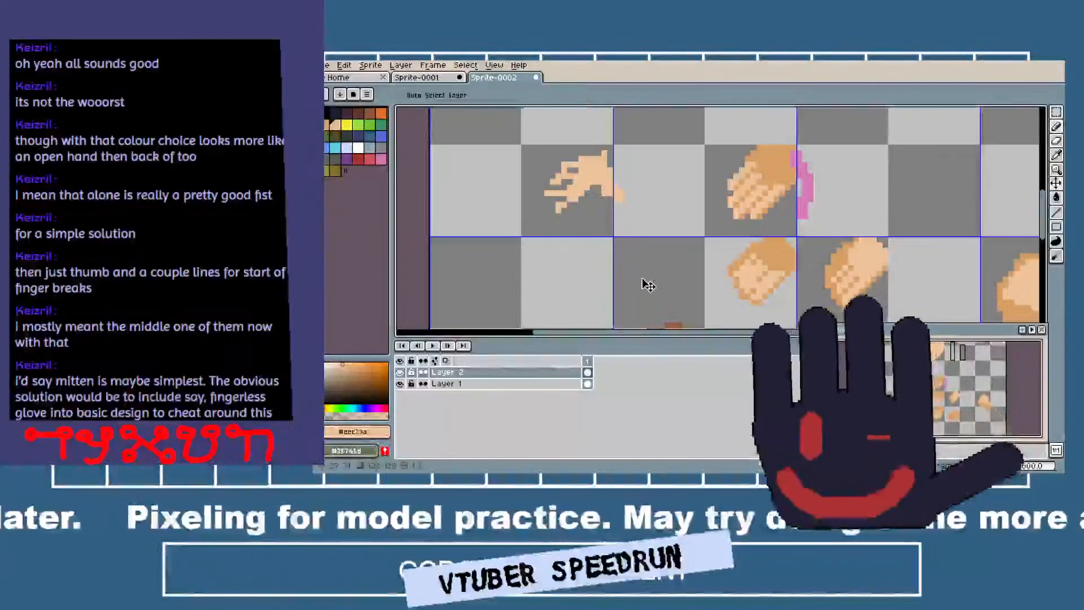
Undo all the pencil strokes of the new spread-finger hand sketch.
{"action": "key", "text": "ctrl+z"}
{"action": "key", "text": "ctrl+z"}
{"action": "key", "text": "ctrl+z"}
{"action": "key", "text": "ctrl+z"}
{"action": "key", "text": "ctrl+z"}
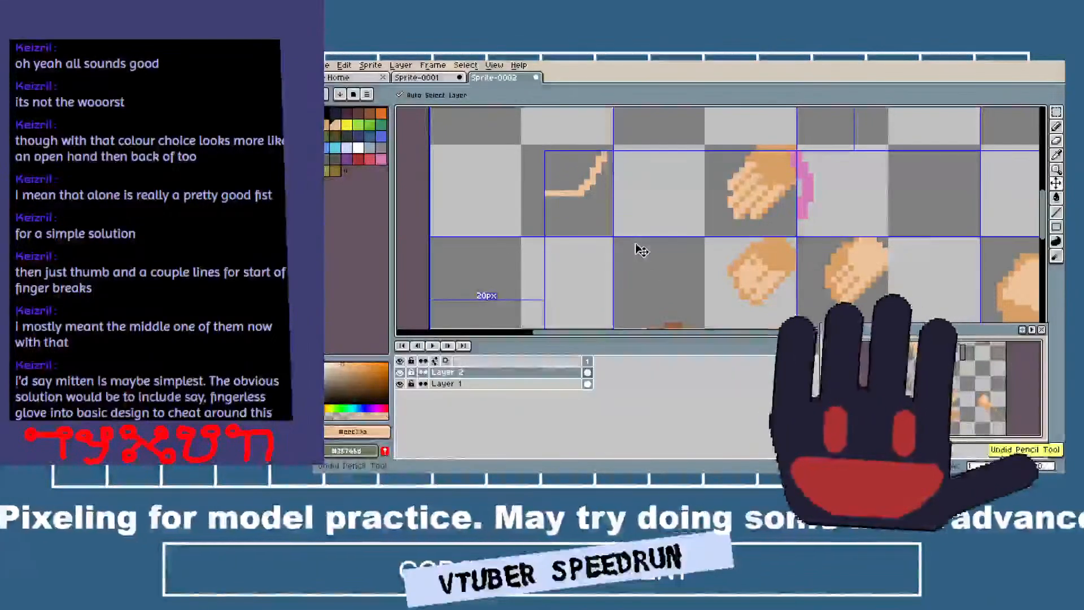
{"action": "key", "text": "ctrl+z"}
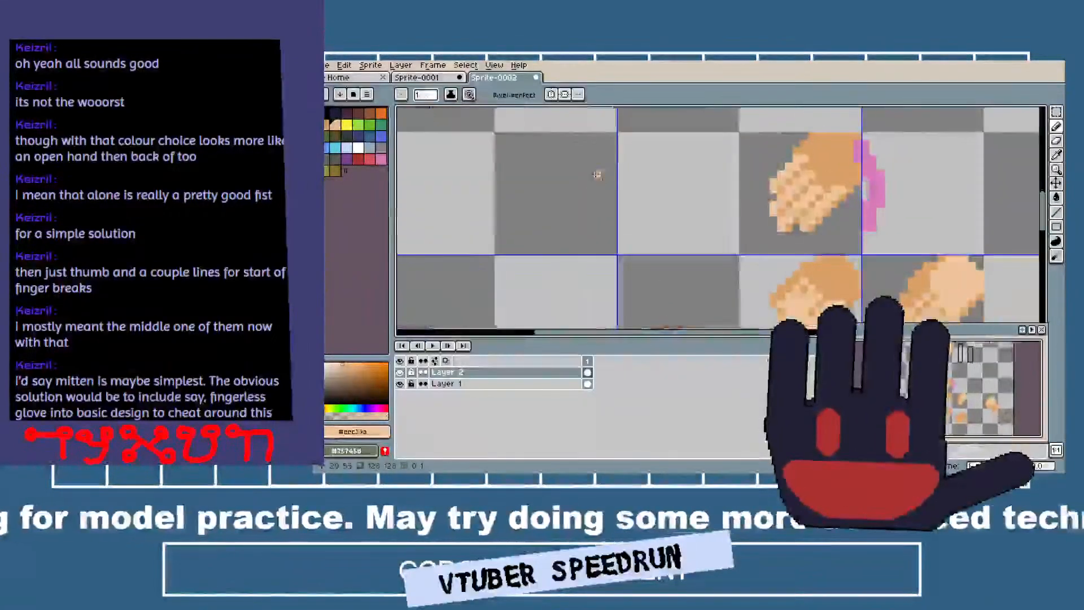
Draw the new open hand's base lines in peach: a long diagonal, a bent thumb line and short horizontal finger strokes.
{"action": "scroll", "coordinate": [589, 184], "scroll_direction": "up", "scroll_amount": 1}
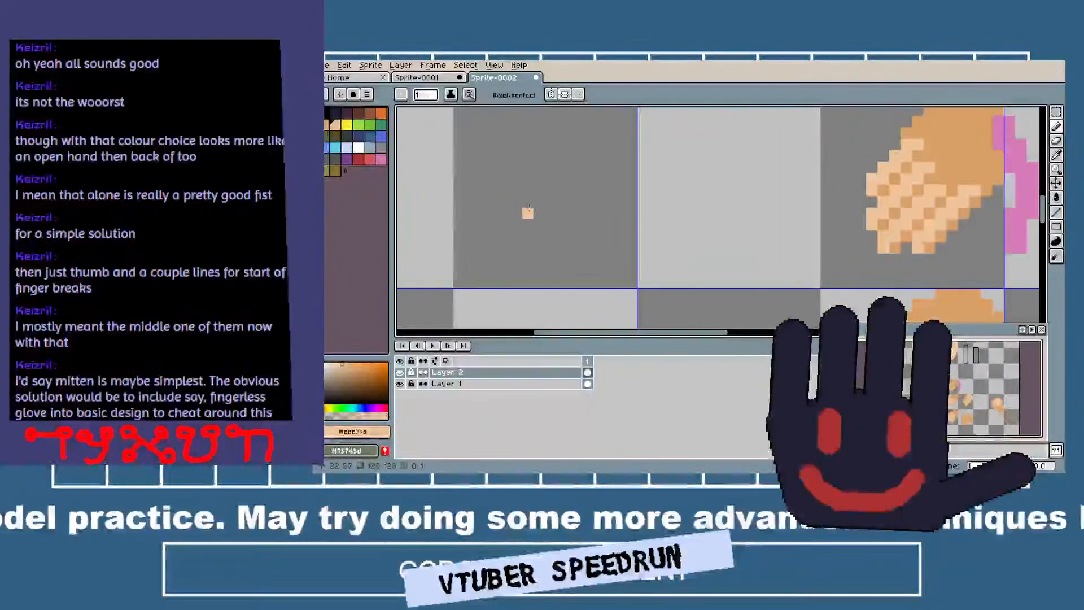
{"action": "mouse_move", "coordinate": [525, 220]}
{"action": "left_mouse_down"}
{"action": "mouse_move", "coordinate": [560, 200]}
{"action": "mouse_move", "coordinate": [607, 132]}
{"action": "mouse_move", "coordinate": [626, 162]}
{"action": "mouse_move", "coordinate": [627, 211]}
{"action": "mouse_move", "coordinate": [659, 241]}
{"action": "left_mouse_up"}
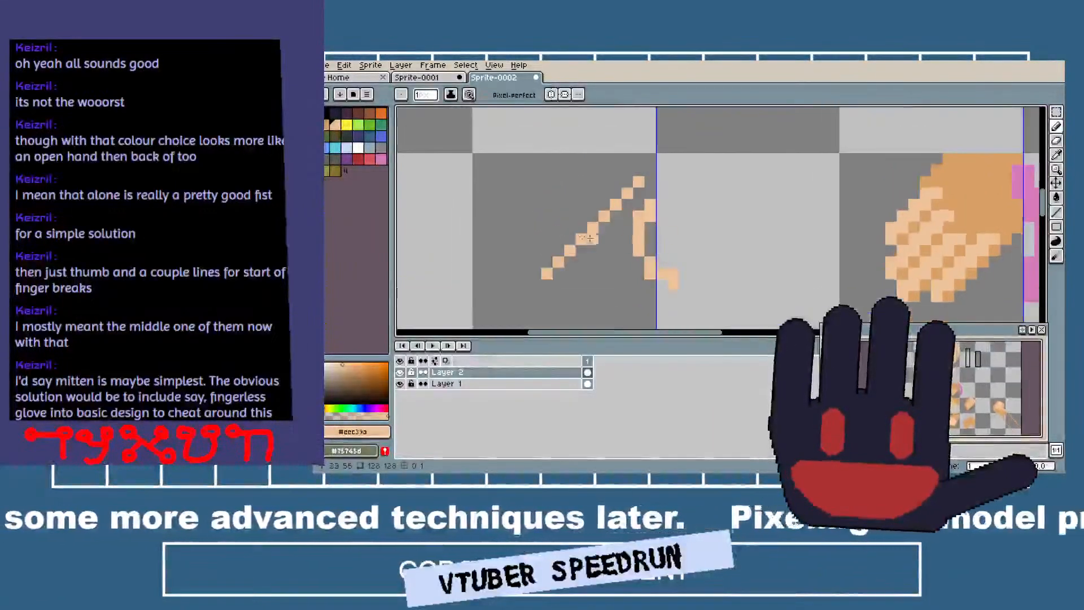
{"action": "mouse_move", "coordinate": [545, 226]}
{"action": "left_mouse_down"}
{"action": "mouse_move", "coordinate": [570, 217]}
{"action": "mouse_move", "coordinate": [562, 227]}
{"action": "mouse_move", "coordinate": [574, 227]}
{"action": "mouse_move", "coordinate": [555, 204]}
{"action": "mouse_move", "coordinate": [570, 205]}
{"action": "left_mouse_up"}
{"action": "key", "text": "ctrl+z"}
{"action": "left_click", "coordinate": [536, 214]}
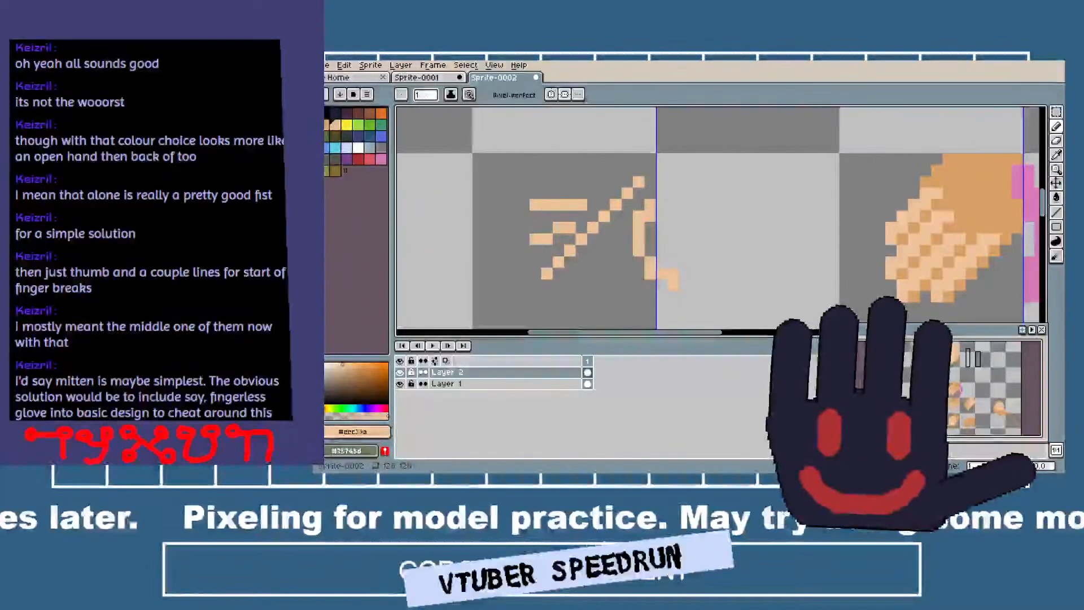
Choose the tan palette color and outline the lowest finger, the palm's underside, the thumb and the wrist side.
{"action": "left_click", "coordinate": [328, 124]}
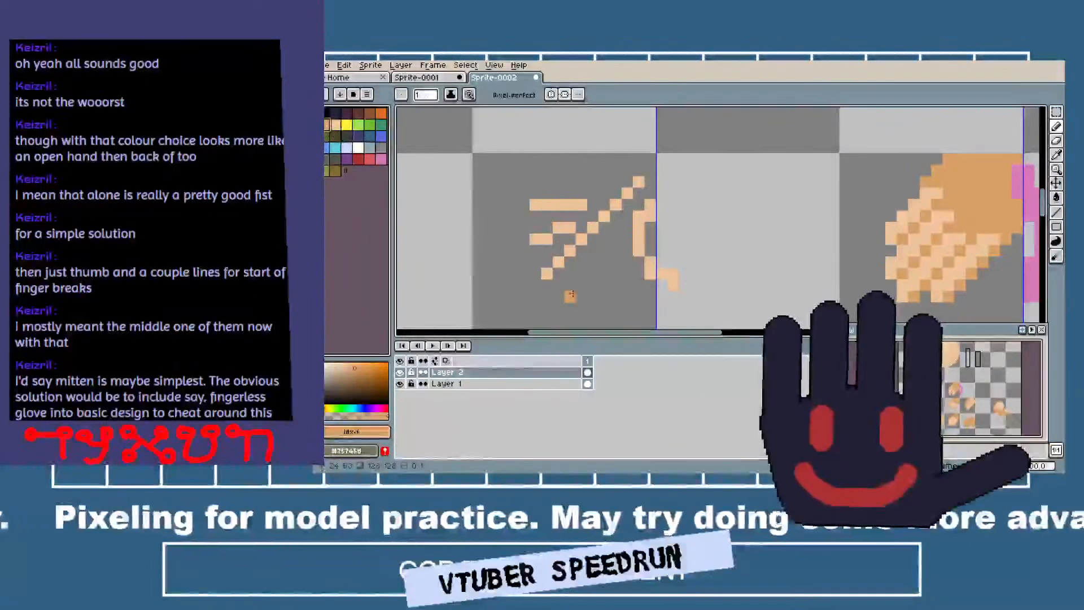
{"action": "left_click", "coordinate": [542, 286]}
{"action": "left_click_drag", "start_coordinate": [535, 286], "coordinate": [558, 286]}
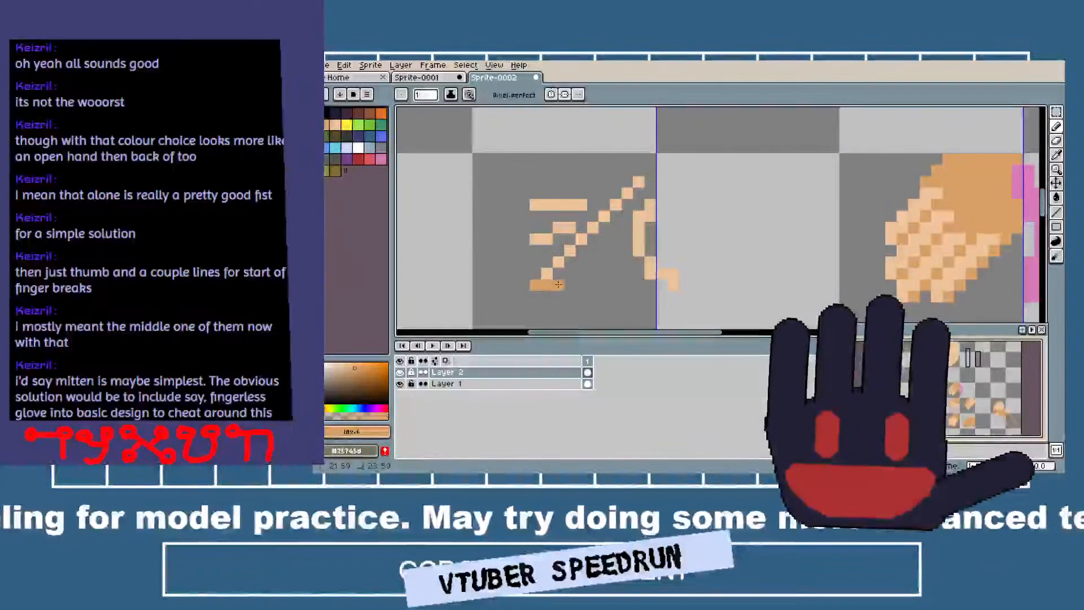
{"action": "left_click", "coordinate": [625, 229], "text": "shift"}
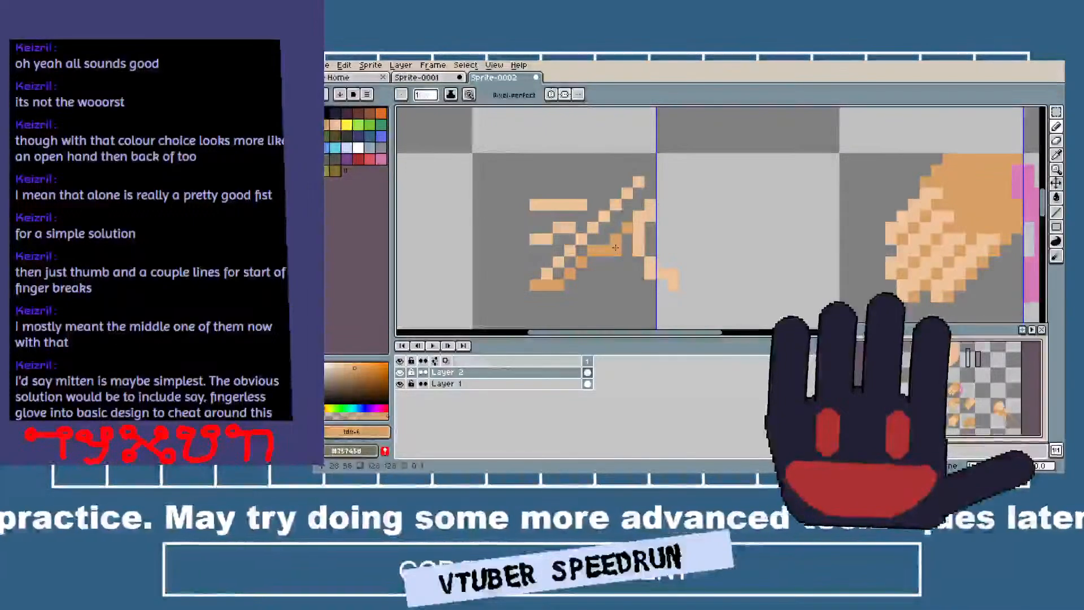
{"action": "mouse_move", "coordinate": [617, 250]}
{"action": "left_mouse_down"}
{"action": "mouse_move", "coordinate": [656, 289]}
{"action": "mouse_move", "coordinate": [686, 299]}
{"action": "mouse_move", "coordinate": [659, 203]}
{"action": "left_mouse_up"}
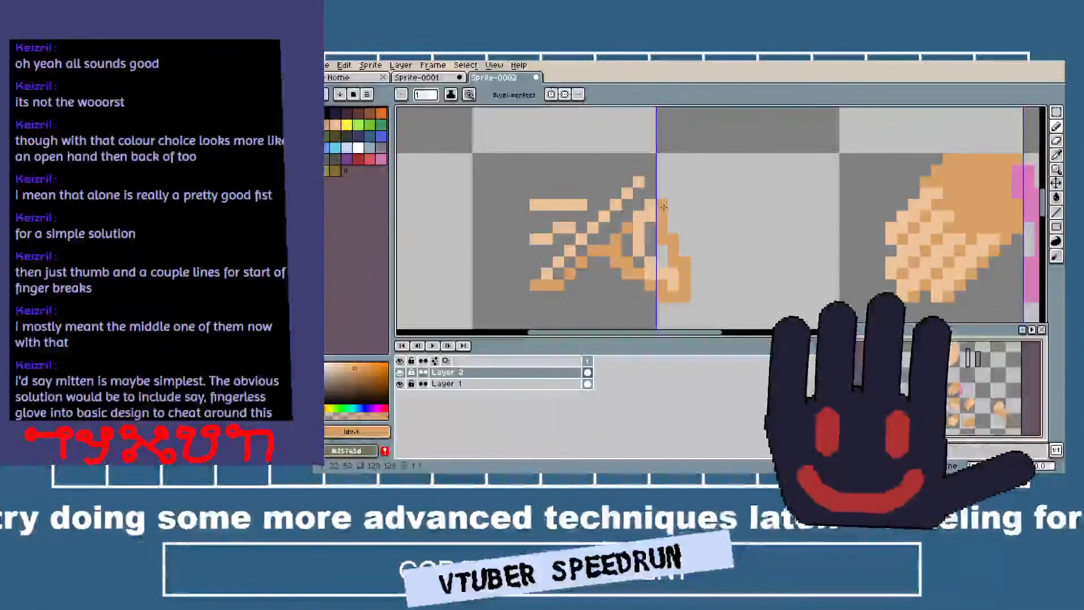
Outline the remaining fingers and the hand's upper edge in tan, up to the wrist.
{"action": "left_click_drag", "start_coordinate": [523, 287], "coordinate": [591, 214]}
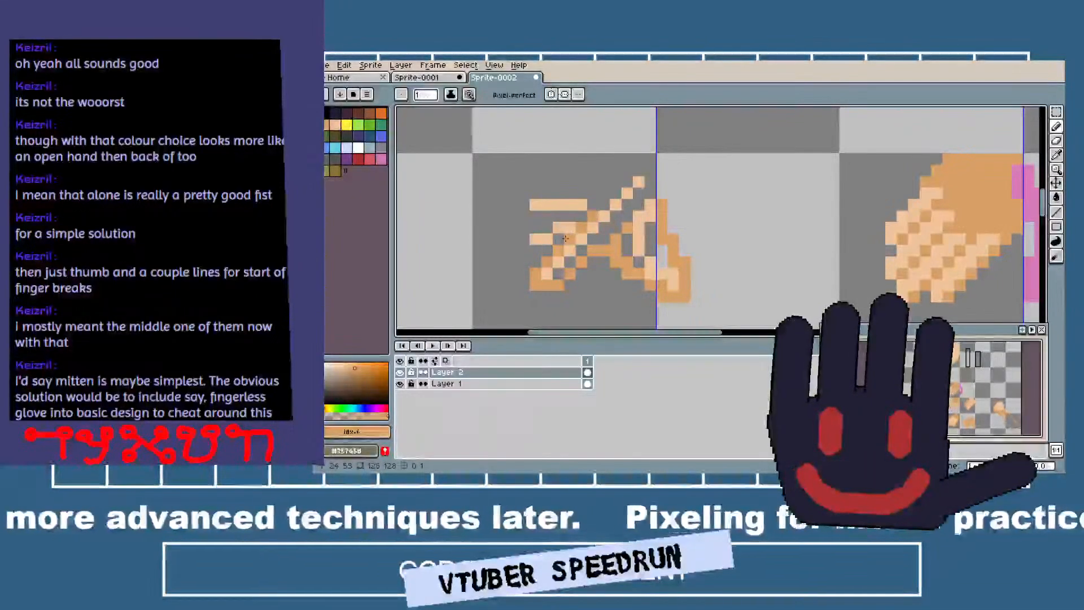
{"action": "mouse_move", "coordinate": [535, 252]}
{"action": "left_mouse_down"}
{"action": "mouse_move", "coordinate": [525, 234]}
{"action": "mouse_move", "coordinate": [536, 225]}
{"action": "left_mouse_up"}
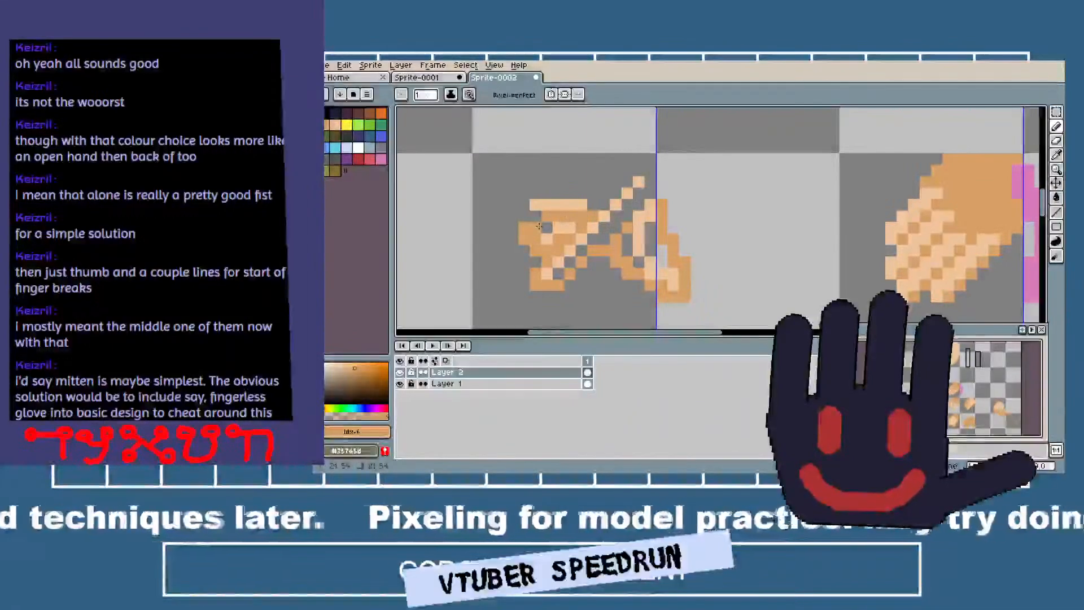
{"action": "mouse_move", "coordinate": [524, 205]}
{"action": "left_mouse_down"}
{"action": "mouse_move", "coordinate": [605, 191]}
{"action": "mouse_move", "coordinate": [585, 190]}
{"action": "mouse_move", "coordinate": [614, 171]}
{"action": "mouse_move", "coordinate": [644, 167]}
{"action": "mouse_move", "coordinate": [648, 178]}
{"action": "mouse_move", "coordinate": [587, 183]}
{"action": "mouse_move", "coordinate": [645, 158]}
{"action": "mouse_move", "coordinate": [659, 195]}
{"action": "left_mouse_up"}
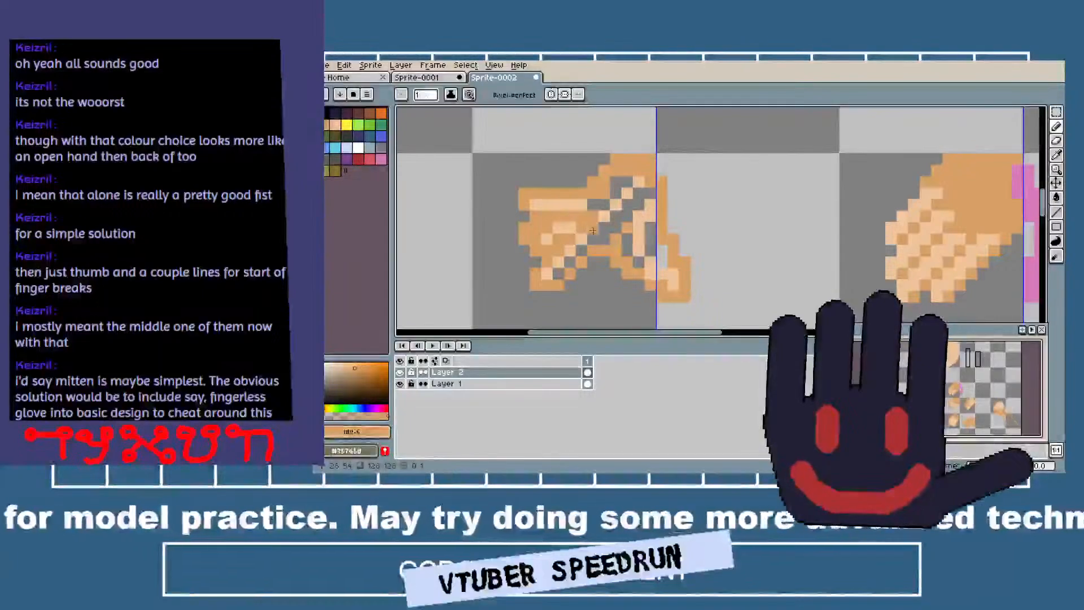
Sample the peach and fill the gaps inside the new hand's palm, lowest finger and thumb.
{"action": "key", "text": "i"}
{"action": "left_click", "coordinate": [590, 203]}
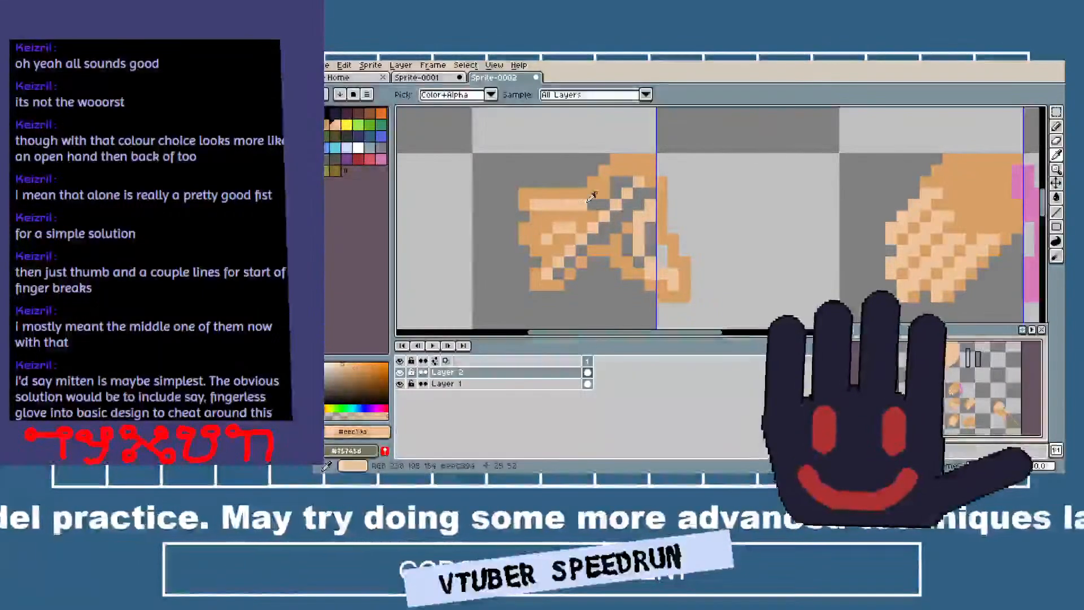
{"action": "key", "text": "g"}
{"action": "left_click", "coordinate": [615, 213]}
{"action": "key", "text": "b"}
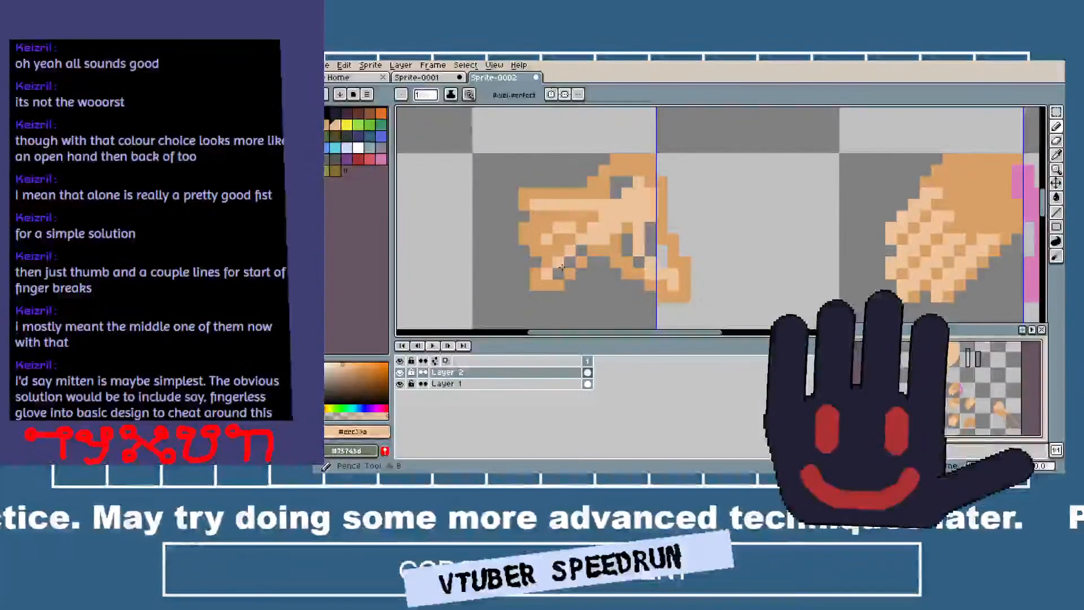
{"action": "key", "text": "g"}
{"action": "left_click", "coordinate": [624, 241]}
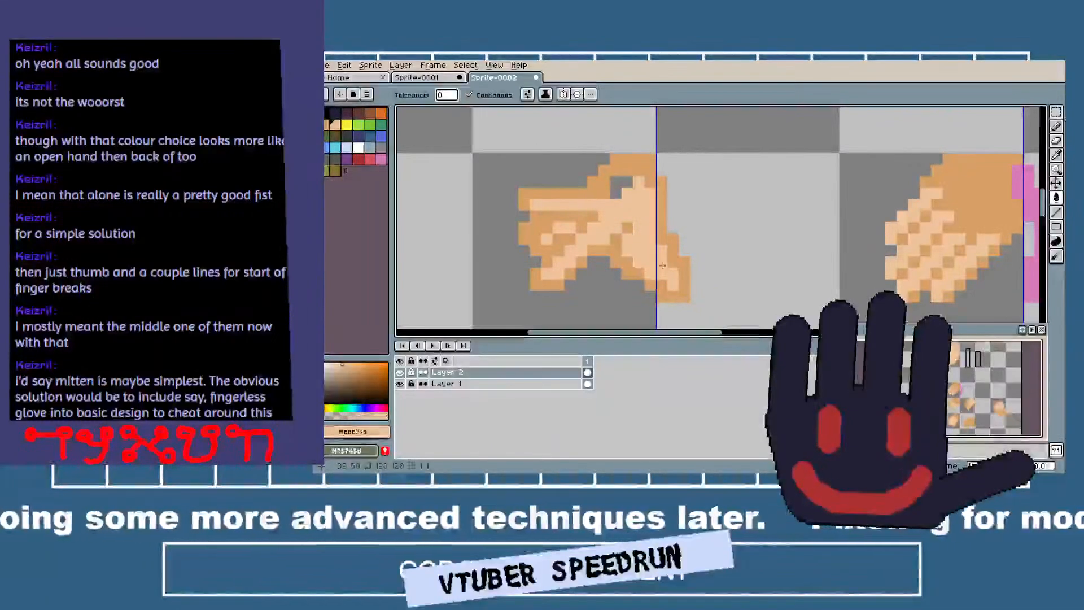
Sample the tan, erase the thumb's tip with a 3-pixel eraser, and redraw a shorter thumb outline.
{"action": "key", "text": "b"}
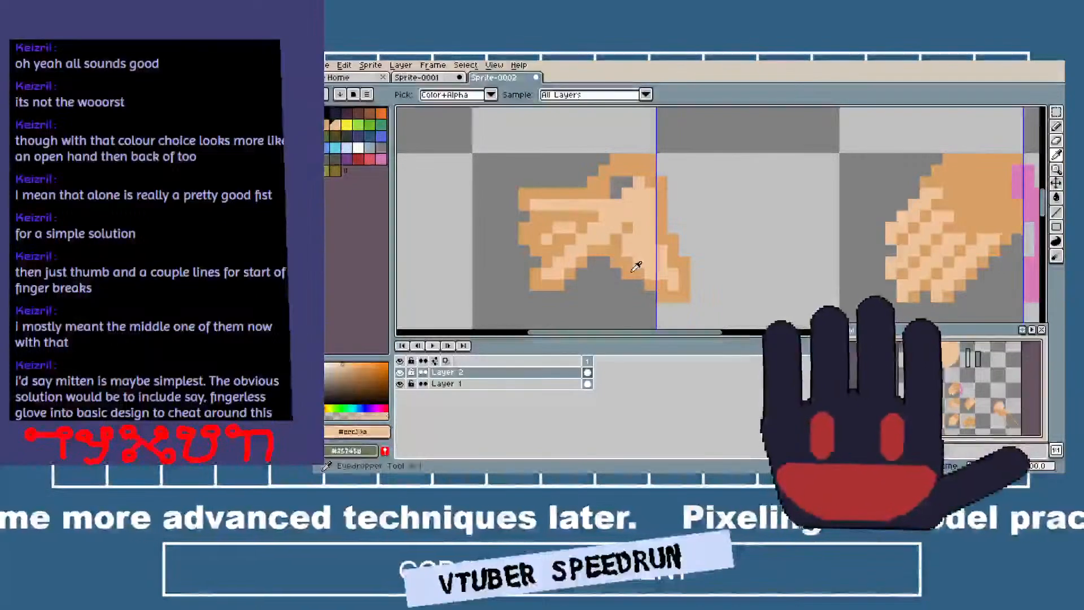
{"action": "left_click", "coordinate": [637, 266], "text": "alt"}
{"action": "key", "text": "e"}
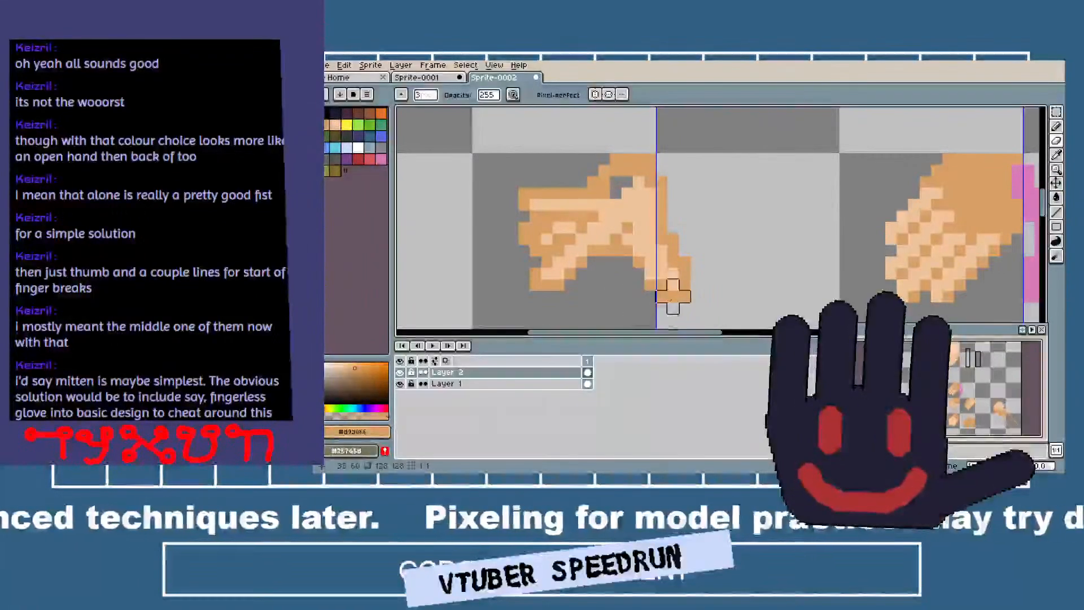
{"action": "mouse_move", "coordinate": [672, 296]}
{"action": "left_mouse_down"}
{"action": "mouse_move", "coordinate": [696, 273]}
{"action": "mouse_move", "coordinate": [662, 296]}
{"action": "left_mouse_up"}
{"action": "key", "text": "i"}
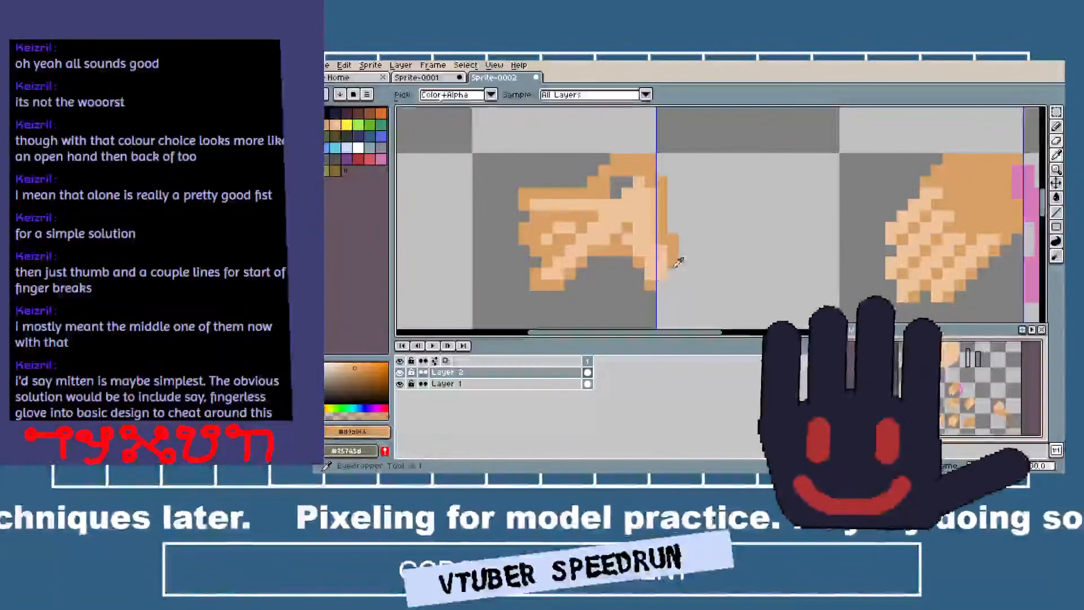
{"action": "key", "text": "b"}
{"action": "left_click_drag", "start_coordinate": [672, 274], "coordinate": [665, 280]}
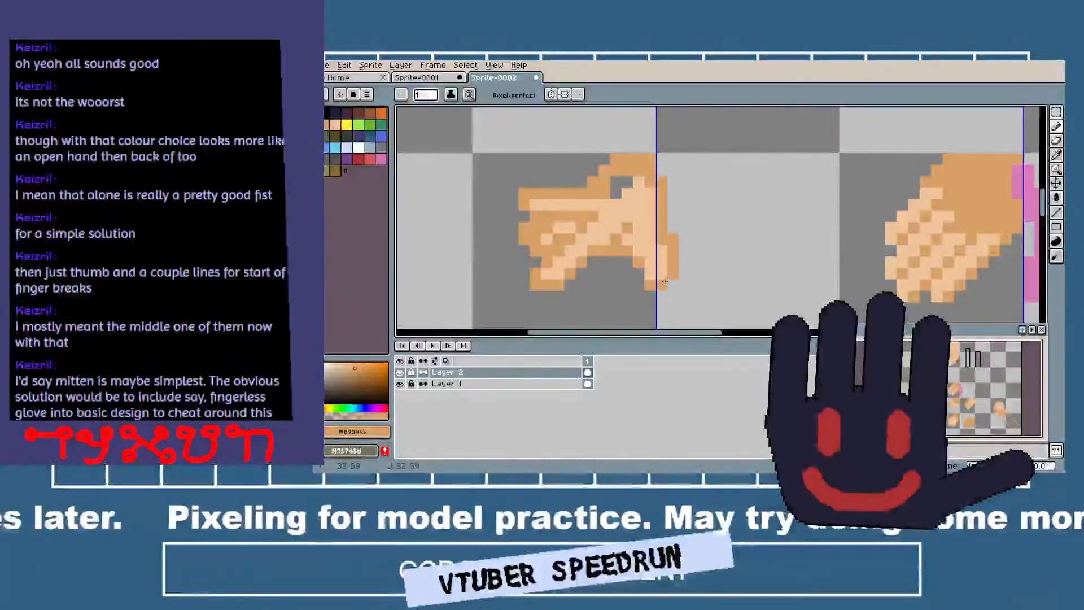
Sample the peach and paint over the remaining gap in the upper palm, rounding out its inner edge.
{"action": "key", "text": "i"}
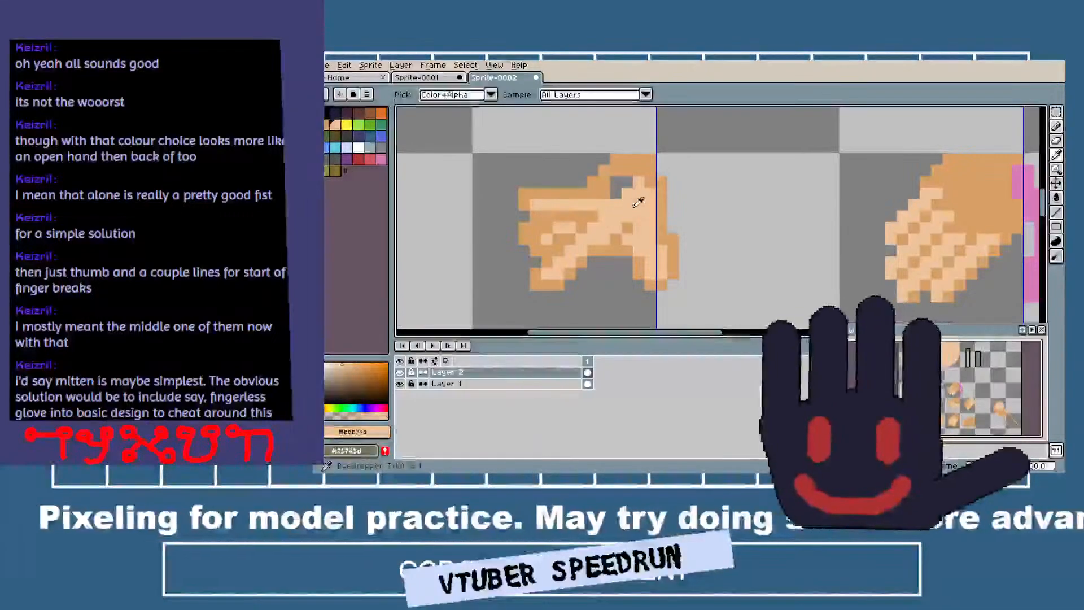
{"action": "left_click", "coordinate": [626, 224]}
{"action": "key", "text": "b"}
{"action": "mouse_move", "coordinate": [616, 202]}
{"action": "left_mouse_down"}
{"action": "mouse_move", "coordinate": [613, 179]}
{"action": "mouse_move", "coordinate": [644, 191]}
{"action": "mouse_move", "coordinate": [622, 200]}
{"action": "mouse_move", "coordinate": [614, 186]}
{"action": "mouse_move", "coordinate": [626, 190]}
{"action": "mouse_move", "coordinate": [631, 167]}
{"action": "mouse_move", "coordinate": [649, 184]}
{"action": "left_mouse_up"}
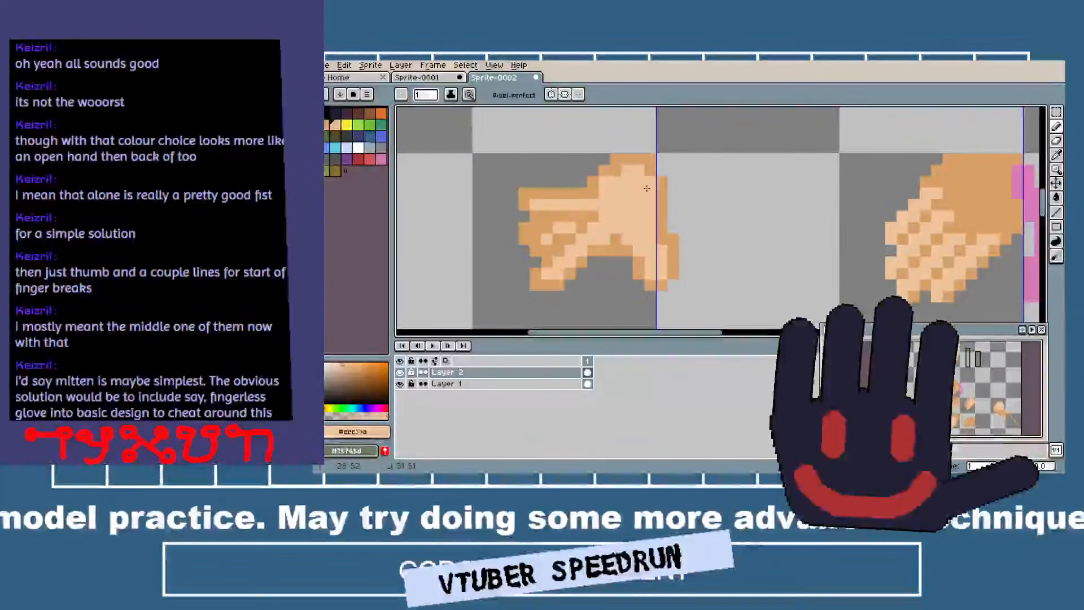
{"action": "left_click", "coordinate": [615, 170]}
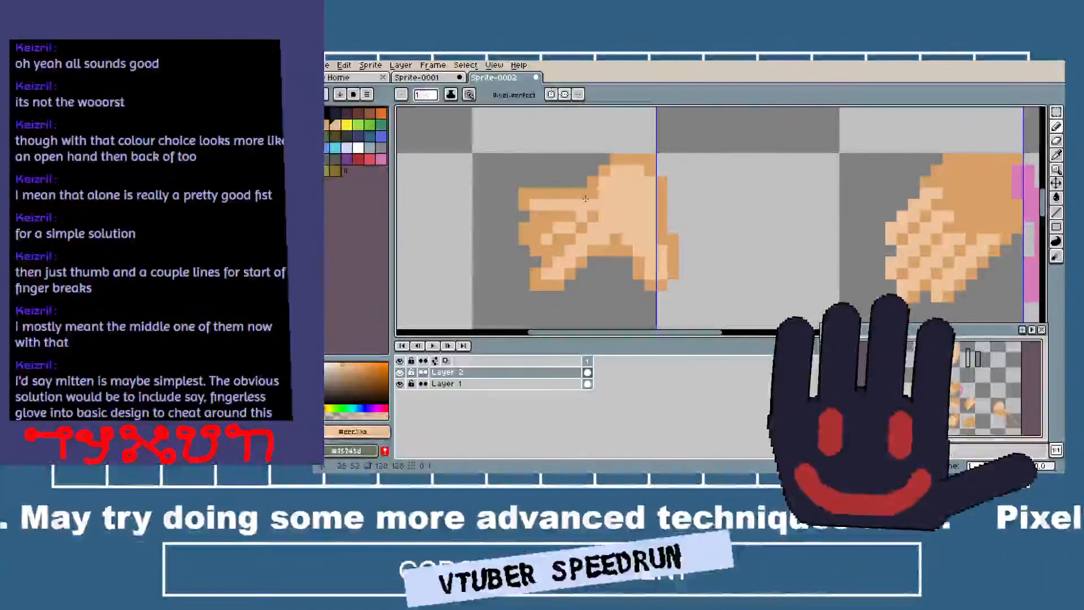
Sample the peach and fill the middle finger of the new open hand, straightening it toward the palm.
{"action": "key", "text": "i"}
{"action": "left_click", "coordinate": [559, 215]}
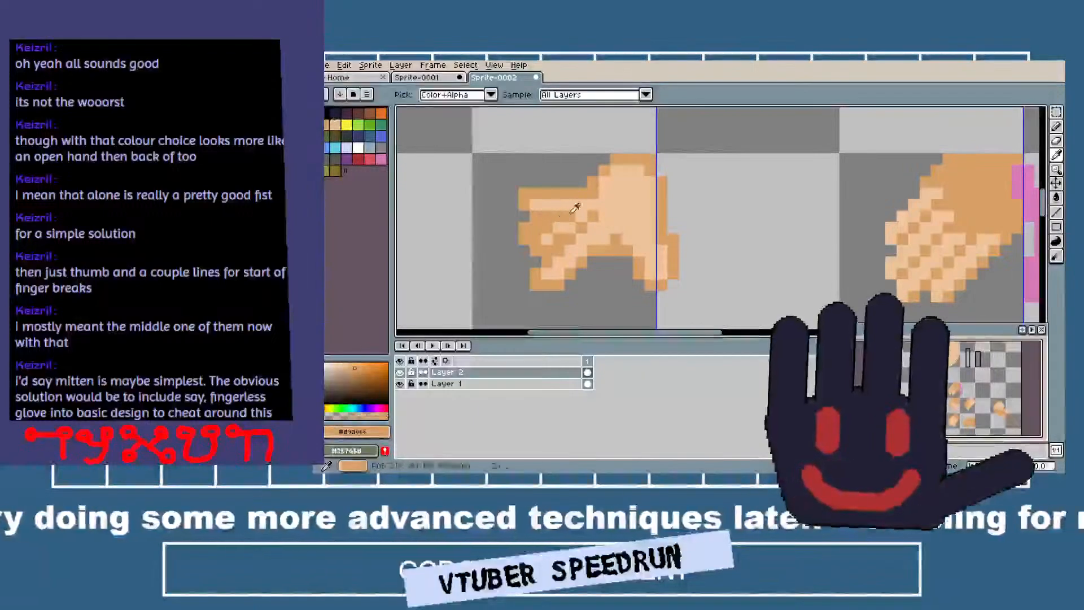
{"action": "key", "text": "b"}
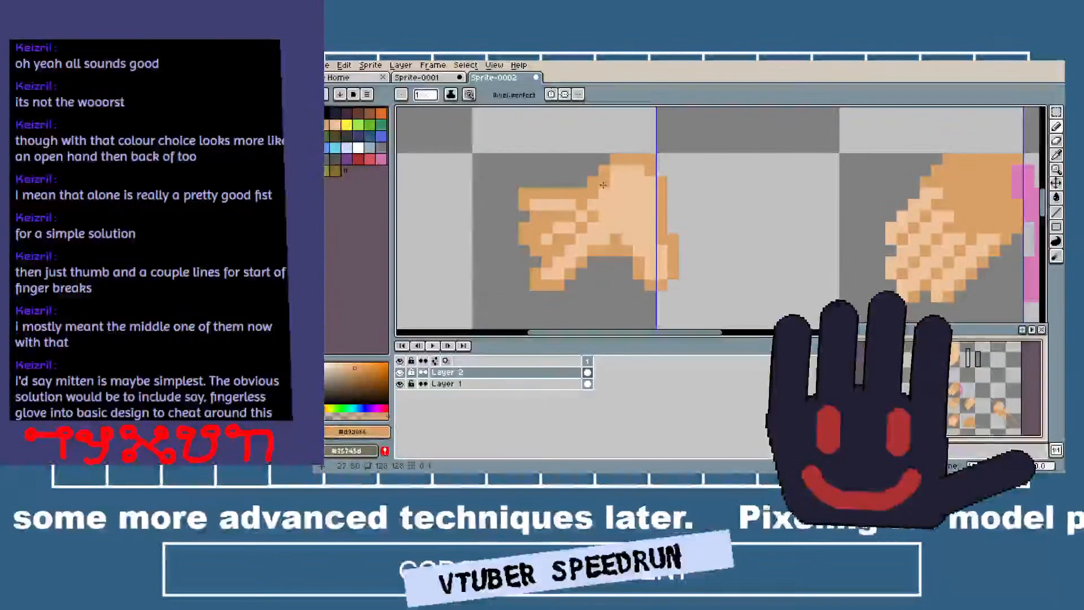
{"action": "key", "text": "i"}
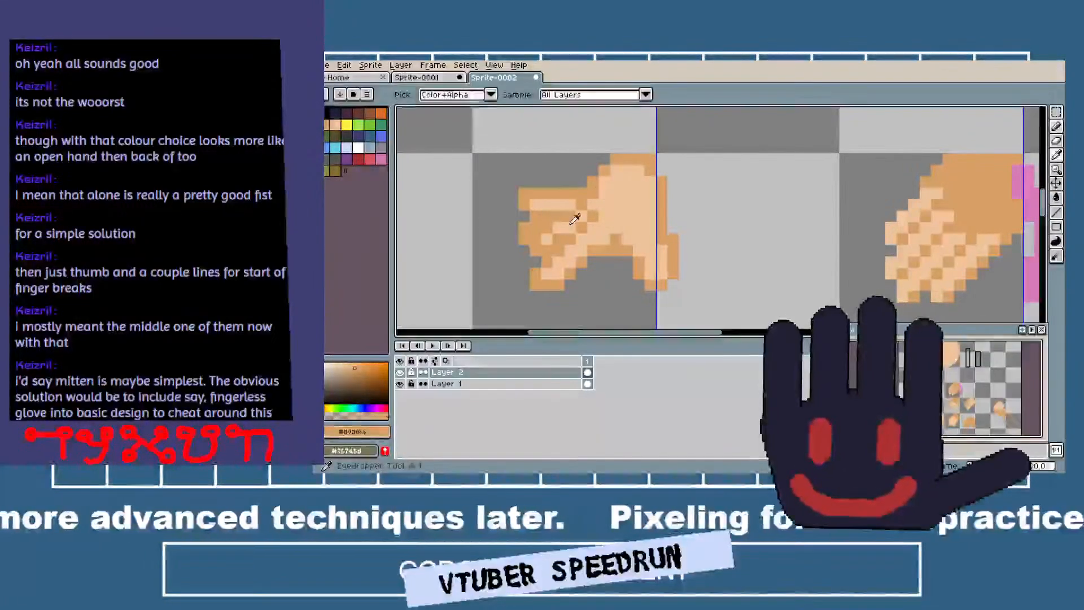
{"action": "key", "text": "b"}
{"action": "left_click", "coordinate": [536, 232]}
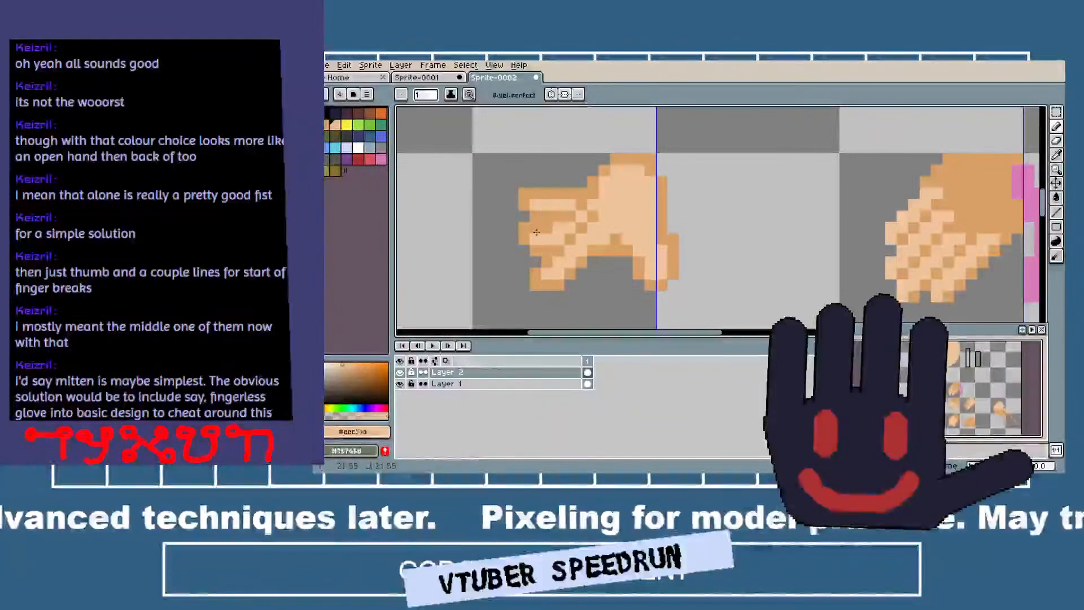
{"action": "left_click_drag", "start_coordinate": [605, 207], "coordinate": [610, 218]}
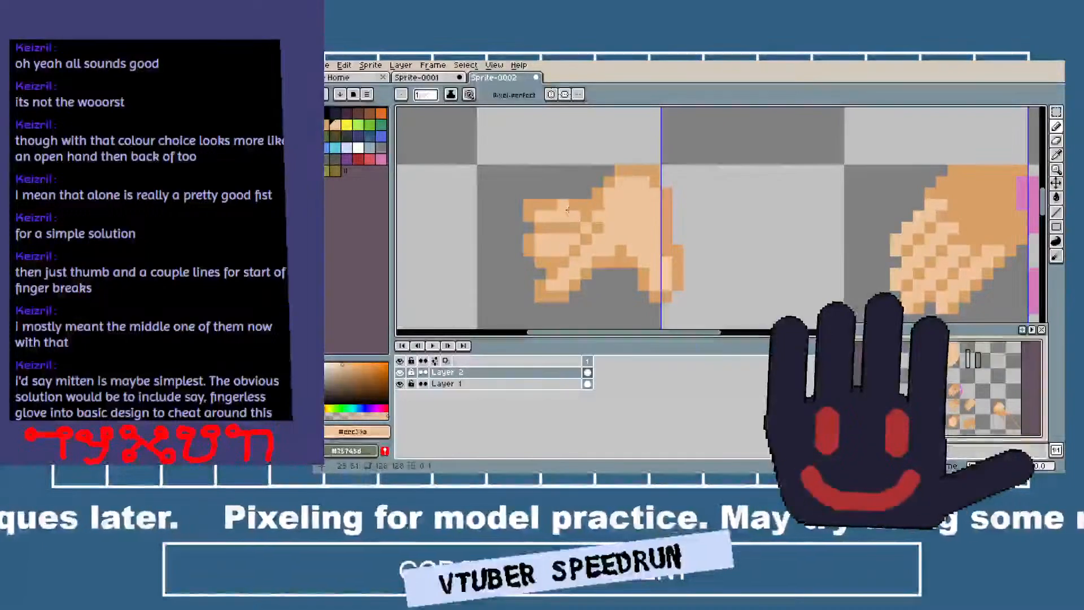
Shade the top finger's knuckle and upper edge in tan, and cover the stray tan pixel in the palm with peach.
{"action": "left_click", "coordinate": [604, 192], "text": "alt"}
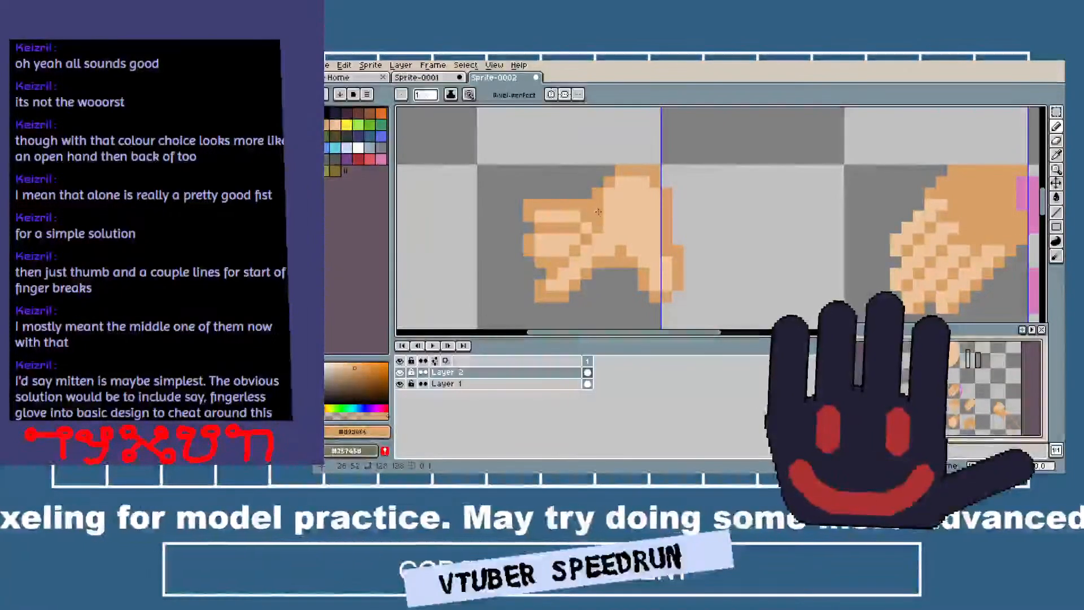
{"action": "scroll", "coordinate": [606, 213], "scroll_direction": "down", "scroll_amount": 3}
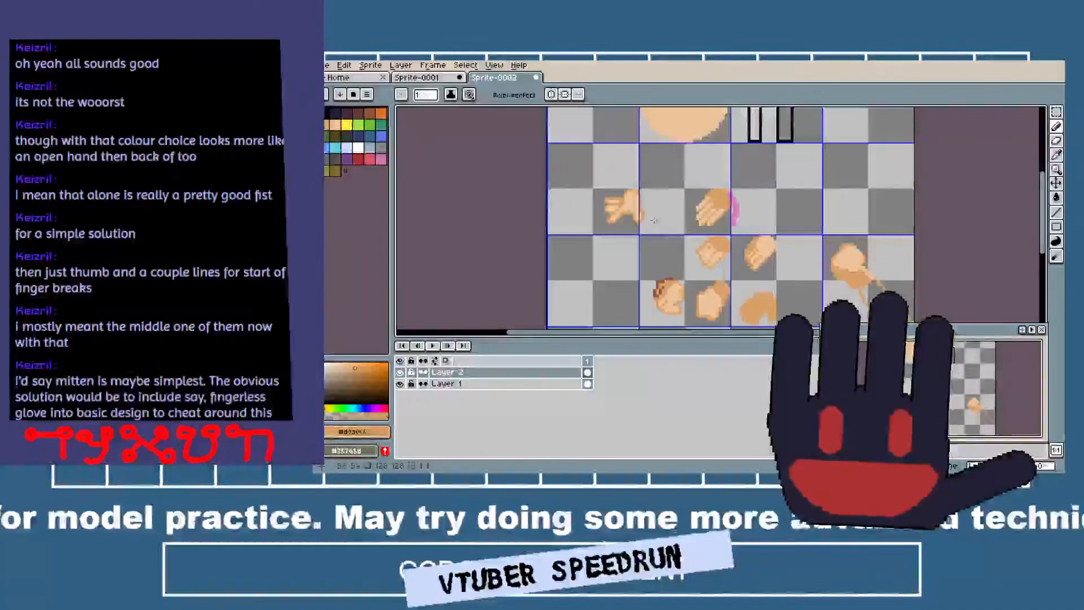
{"action": "scroll", "coordinate": [620, 186], "scroll_direction": "up", "scroll_amount": 1}
{"action": "scroll", "coordinate": [619, 186], "scroll_direction": "up", "scroll_amount": 4}
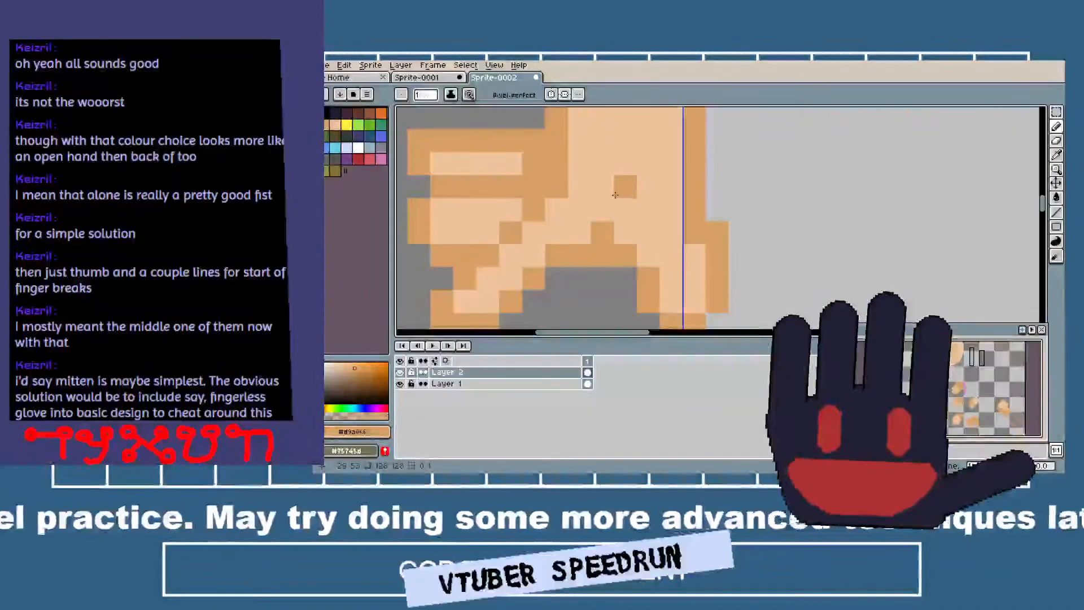
{"action": "key", "text": "alt"}
{"action": "left_click", "coordinate": [599, 176], "text": "alt"}
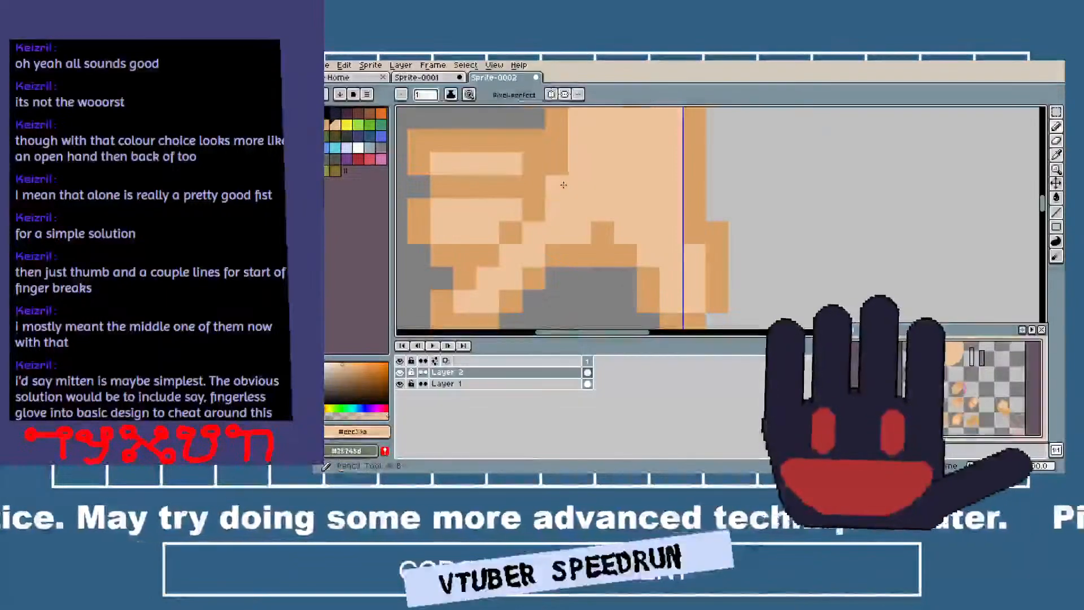
Erase the hand's outer wrist and thumb edge with a 3-pixel eraser and redraw that outline in tan closer to the palm.
{"action": "scroll", "coordinate": [574, 185], "scroll_direction": "down", "scroll_amount": 4}
{"action": "scroll", "coordinate": [651, 193], "scroll_direction": "up", "scroll_amount": 1}
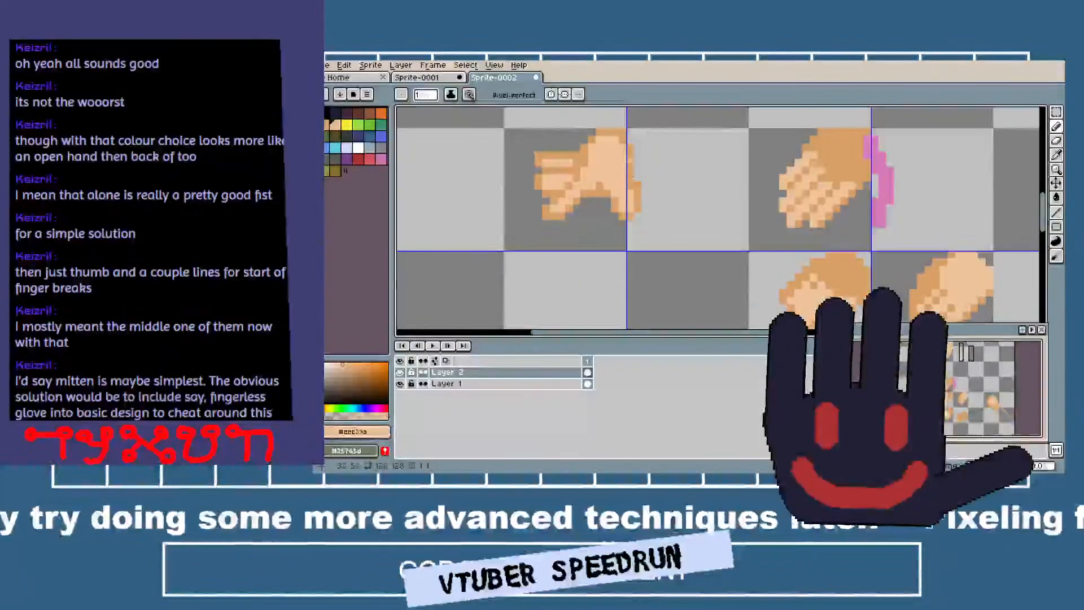
{"action": "scroll", "coordinate": [642, 156], "scroll_direction": "up", "scroll_amount": 2}
{"action": "key", "text": "e"}
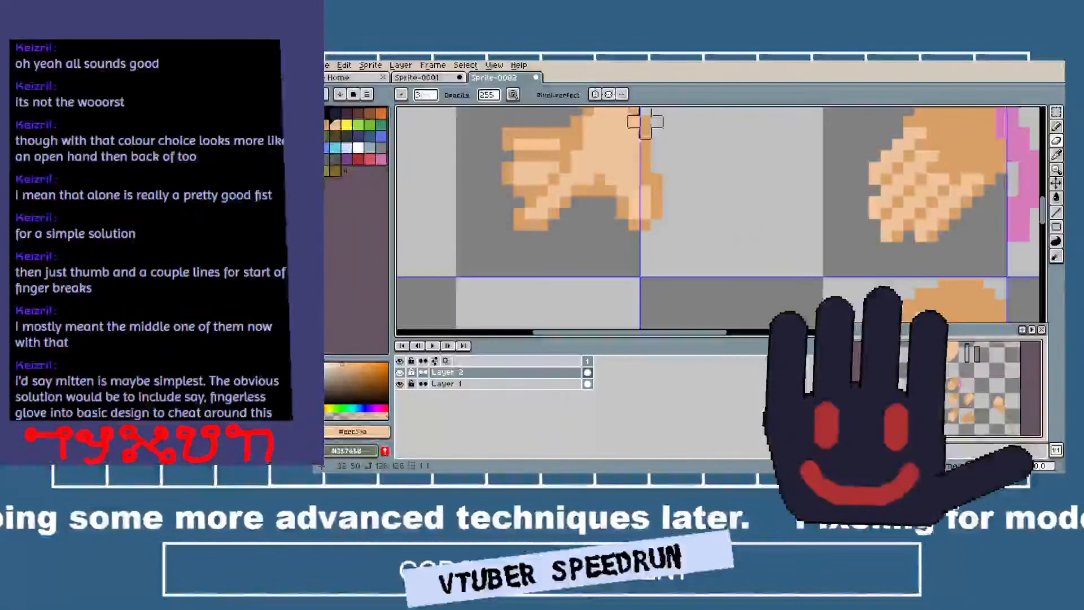
{"action": "mouse_move", "coordinate": [647, 122]}
{"action": "left_mouse_down"}
{"action": "mouse_move", "coordinate": [669, 178]}
{"action": "mouse_move", "coordinate": [656, 225]}
{"action": "mouse_move", "coordinate": [622, 235]}
{"action": "left_mouse_up"}
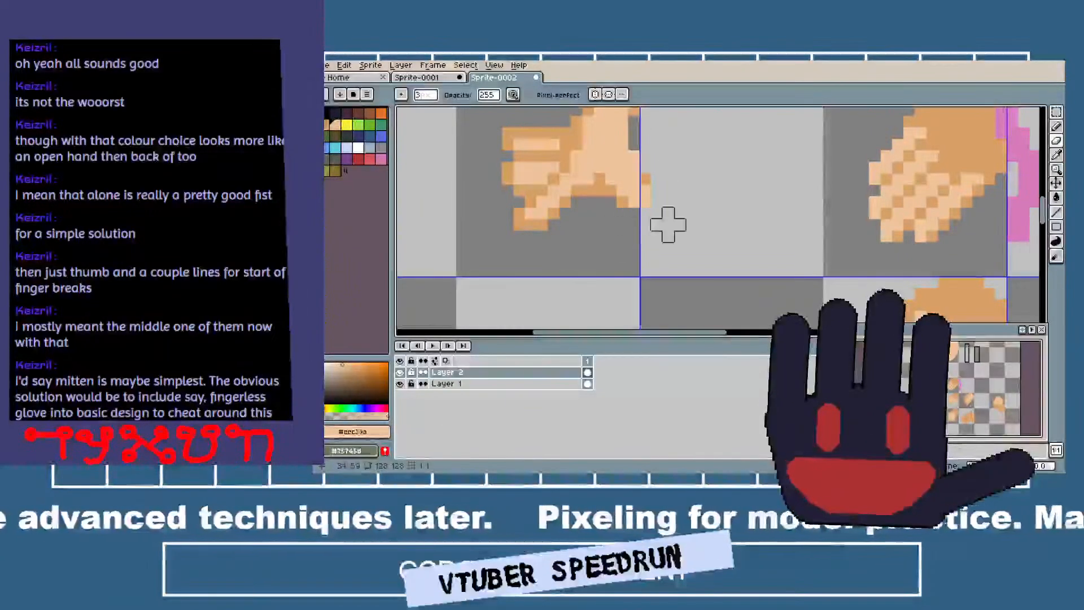
{"action": "key", "text": "i"}
{"action": "left_click", "coordinate": [621, 196]}
{"action": "key", "text": "b"}
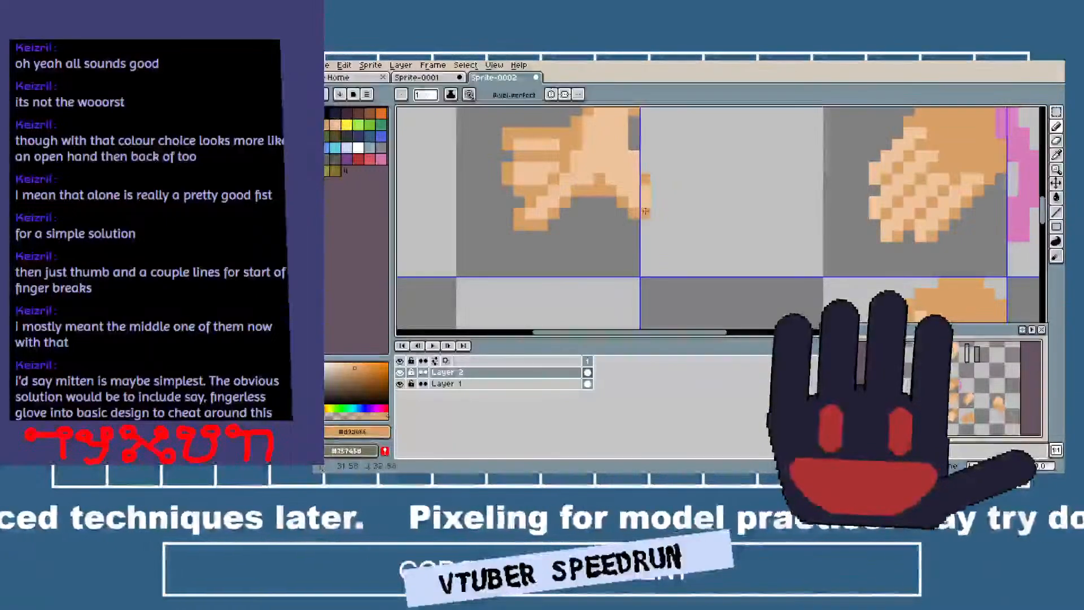
{"action": "left_click_drag", "start_coordinate": [652, 178], "coordinate": [636, 117]}
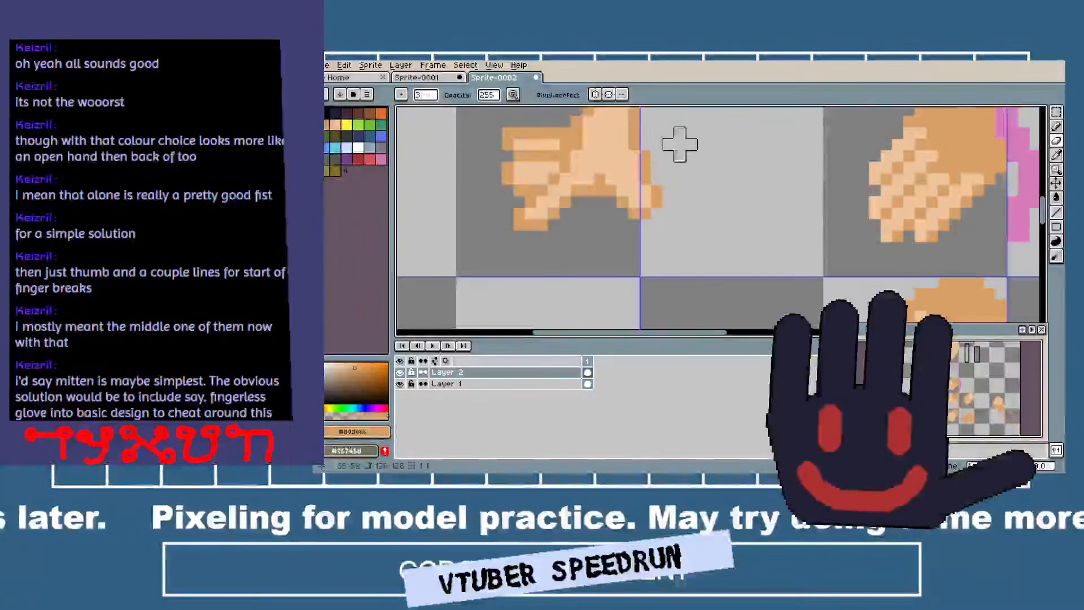
Select the whole open hand and move it a few pixels left so it fits inside its grid cell.
{"action": "scroll", "coordinate": [694, 200], "scroll_direction": "down", "scroll_amount": 3}
{"action": "scroll", "coordinate": [695, 203], "scroll_direction": "up", "scroll_amount": 1}
{"action": "scroll", "coordinate": [694, 204], "scroll_direction": "up", "scroll_amount": 1}
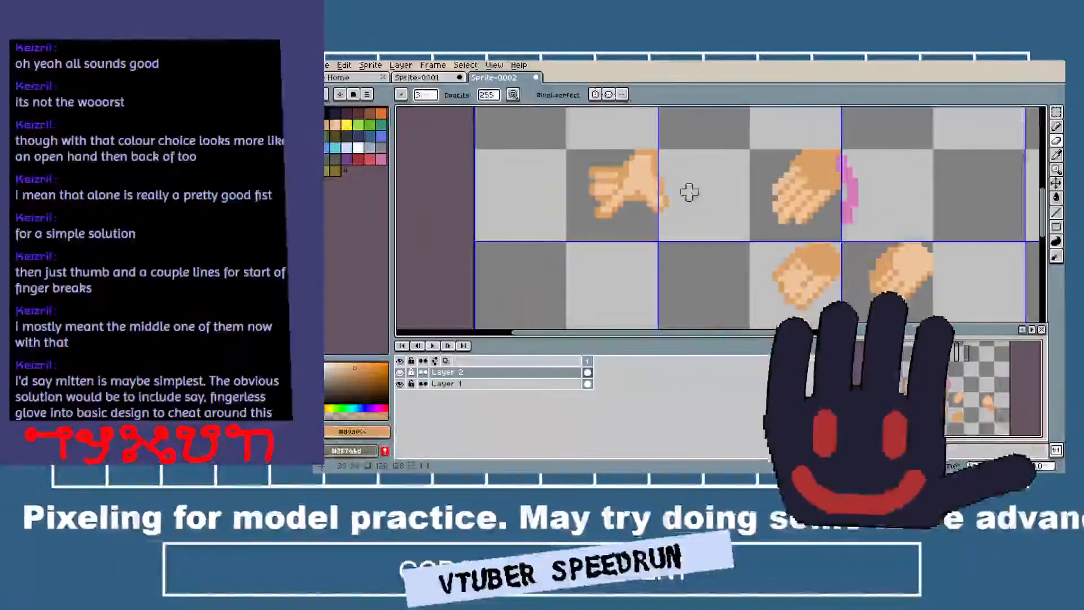
{"action": "key", "text": "m"}
{"action": "left_click_drag", "start_coordinate": [556, 134], "coordinate": [704, 232]}
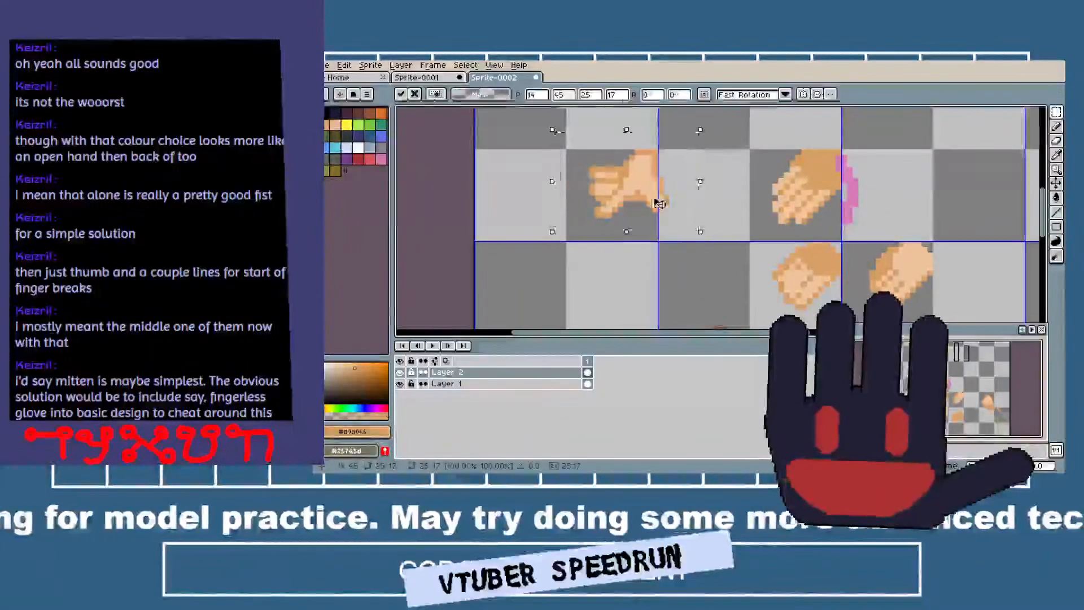
{"action": "left_click_drag", "start_coordinate": [655, 202], "coordinate": [634, 207]}
{"action": "key", "text": "ctrl+d"}
Redraw the tan edge between the middle and lowest fingers and clear the gap outside it with a 1-pixel eraser.
{"action": "scroll", "coordinate": [593, 189], "scroll_direction": "up", "scroll_amount": 4}
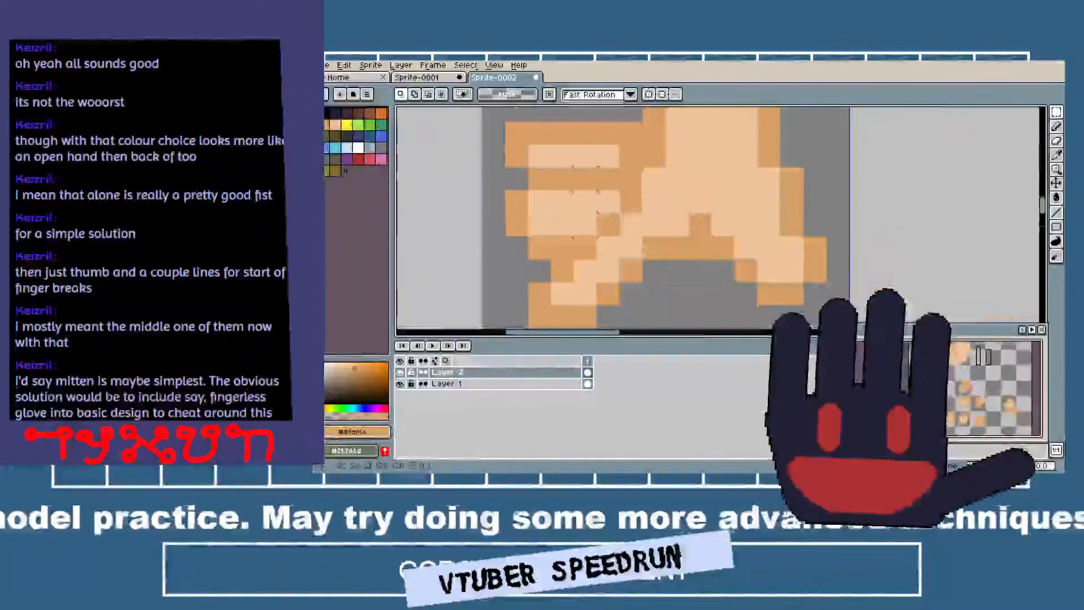
{"action": "key", "text": "i"}
{"action": "key", "text": "b"}
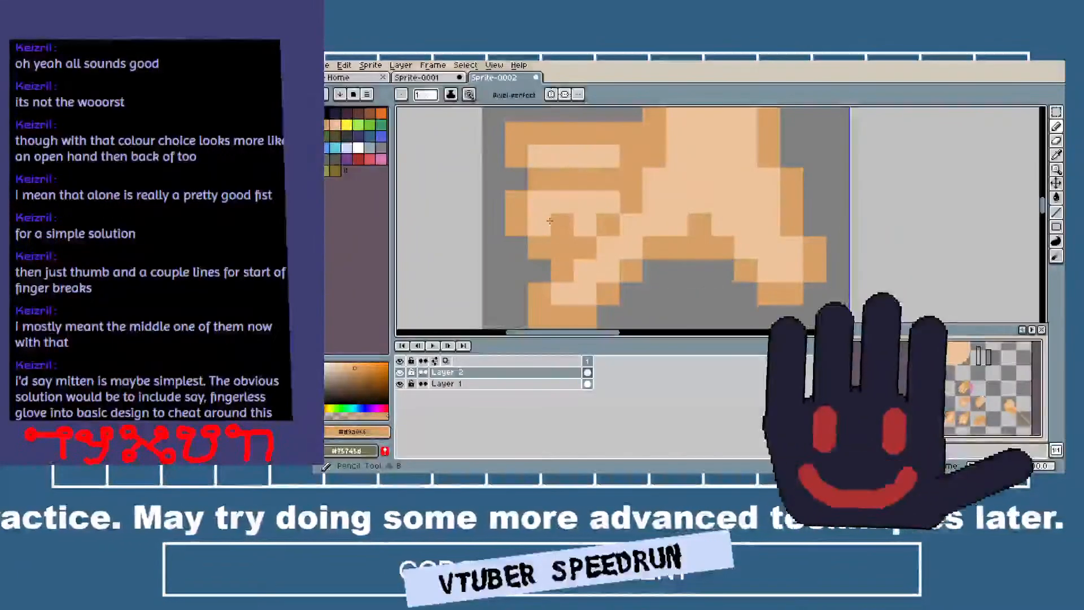
{"action": "scroll", "coordinate": [728, 205], "scroll_direction": "down", "scroll_amount": 5}
{"action": "scroll", "coordinate": [728, 204], "scroll_direction": "up", "scroll_amount": 5}
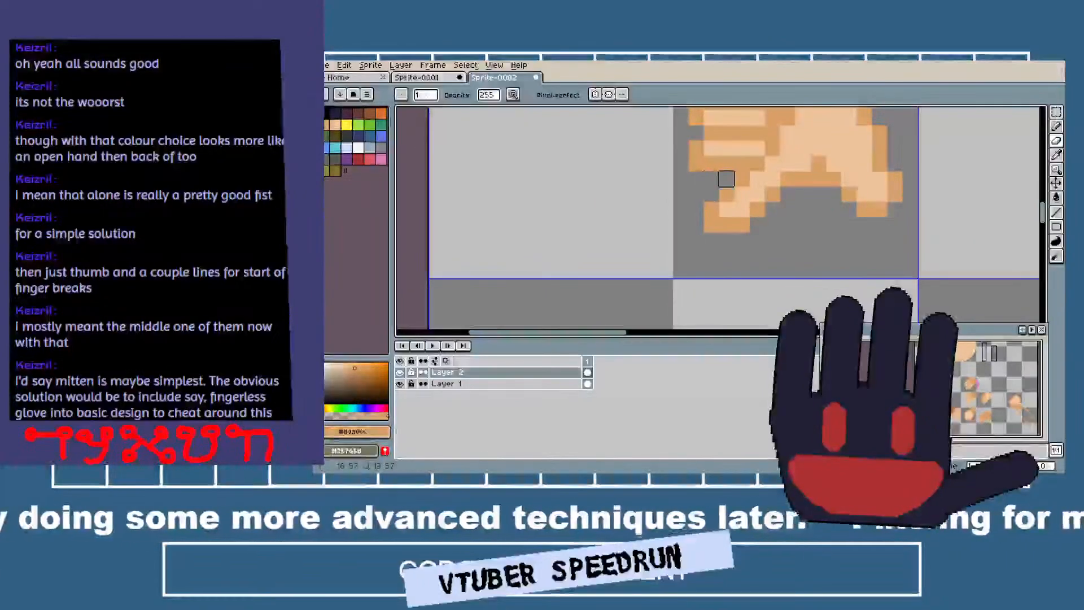
{"action": "scroll", "coordinate": [783, 229], "scroll_direction": "down", "scroll_amount": 4}
{"action": "scroll", "coordinate": [783, 229], "scroll_direction": "up", "scroll_amount": 4}
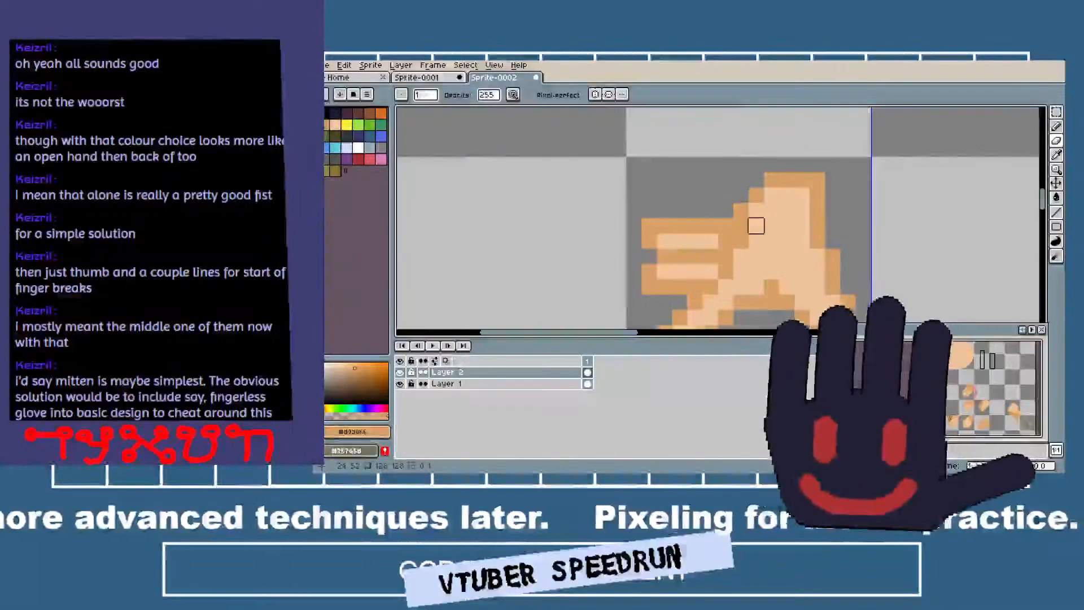
Thicken the back of the hand above the top finger in tan and deepen the tan shading beside the thumb's base.
{"action": "key", "text": "b"}
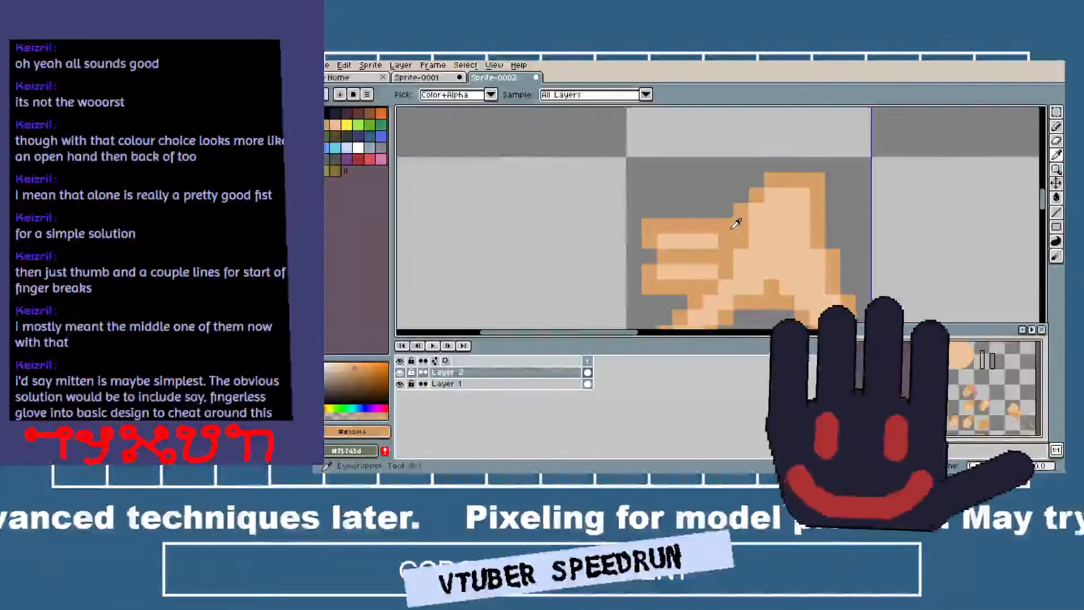
{"action": "left_click", "coordinate": [679, 204]}
{"action": "scroll", "coordinate": [791, 220], "scroll_direction": "down", "scroll_amount": 4}
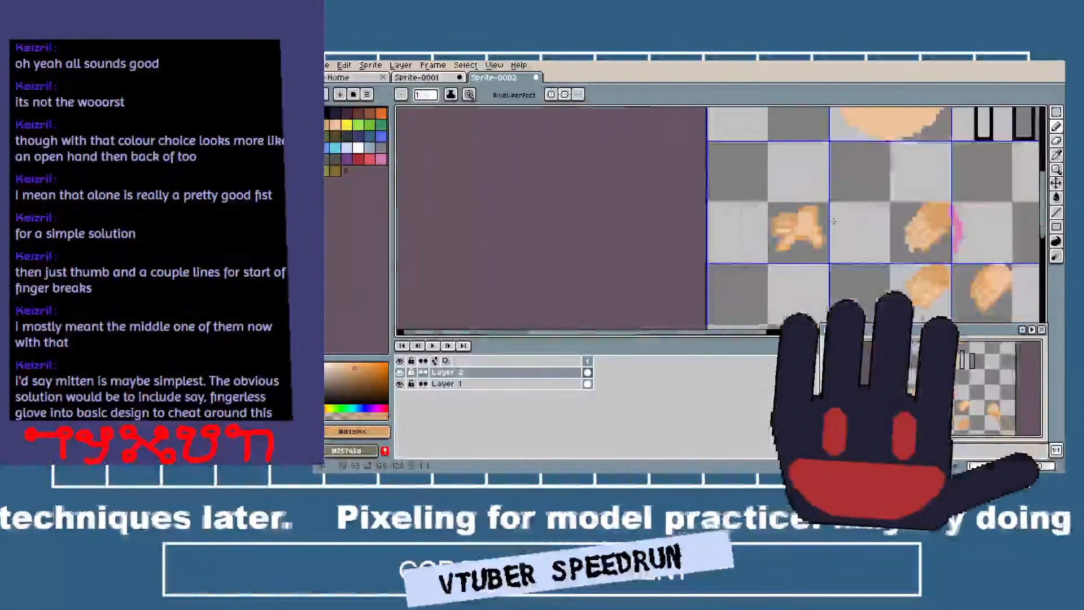
{"action": "scroll", "coordinate": [790, 219], "scroll_direction": "up", "scroll_amount": 3}
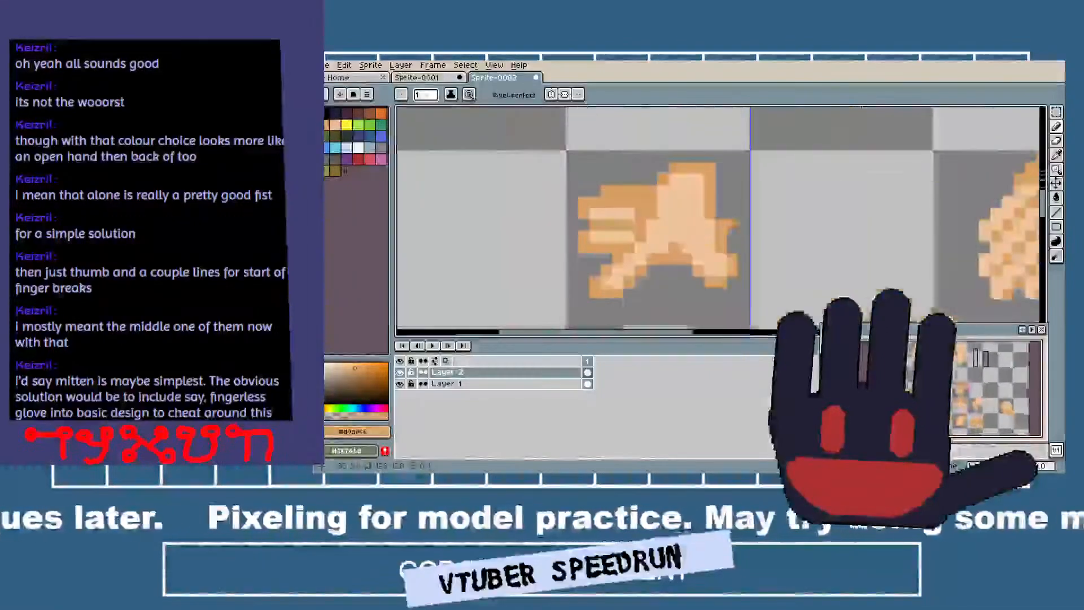
{"action": "scroll", "coordinate": [691, 249], "scroll_direction": "down", "scroll_amount": 3}
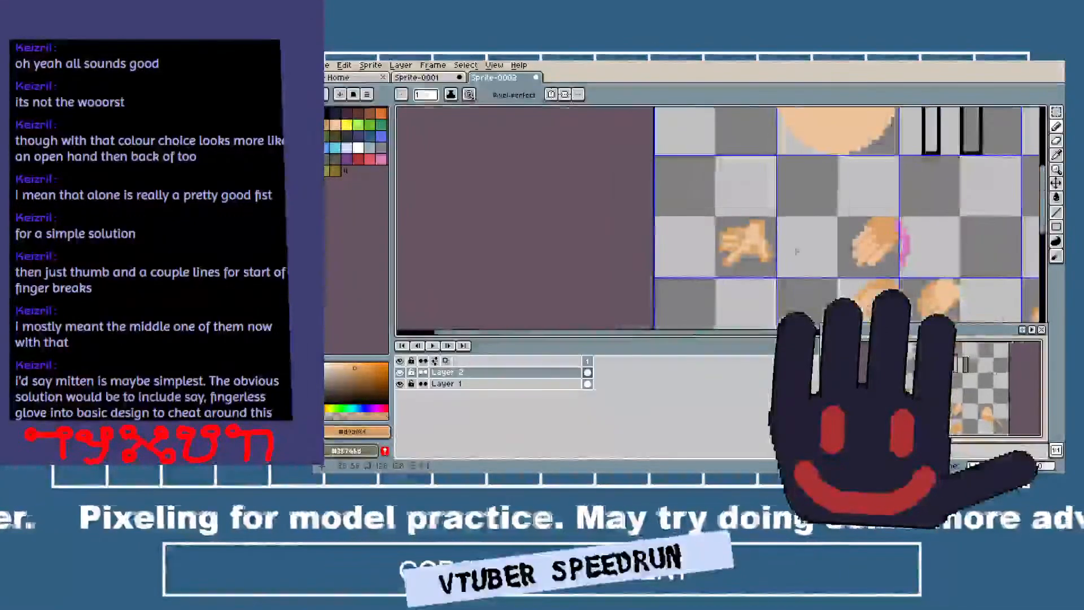
{"action": "scroll", "coordinate": [745, 220], "scroll_direction": "up", "scroll_amount": 4}
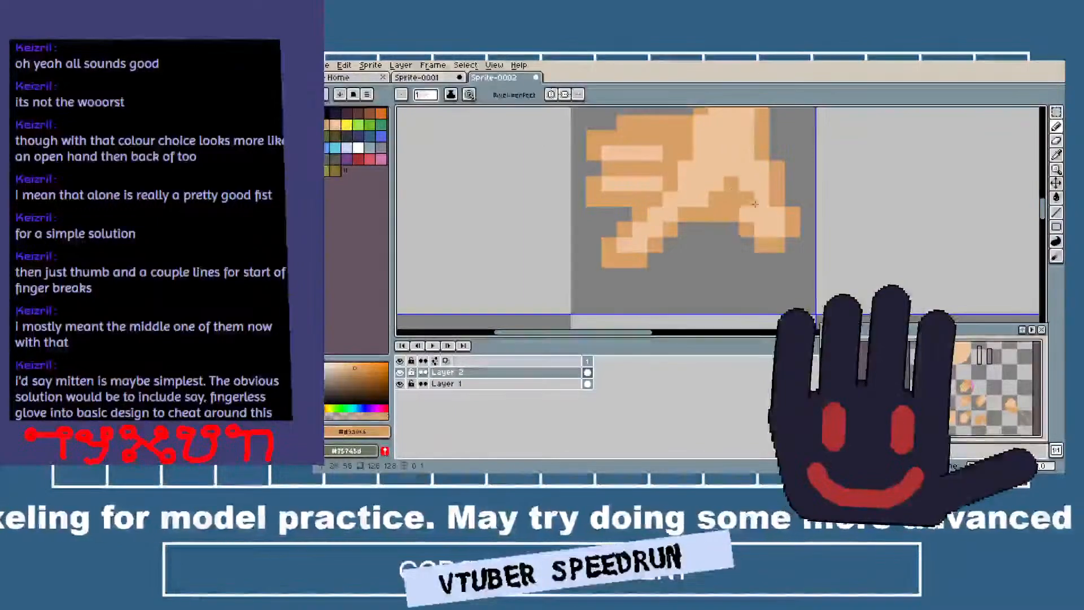
Erase the excess pixels between the lowest finger and thumb, narrowing the tan edge around that gap.
{"action": "scroll", "coordinate": [739, 206], "scroll_direction": "down", "scroll_amount": 4}
{"action": "key", "text": "e"}
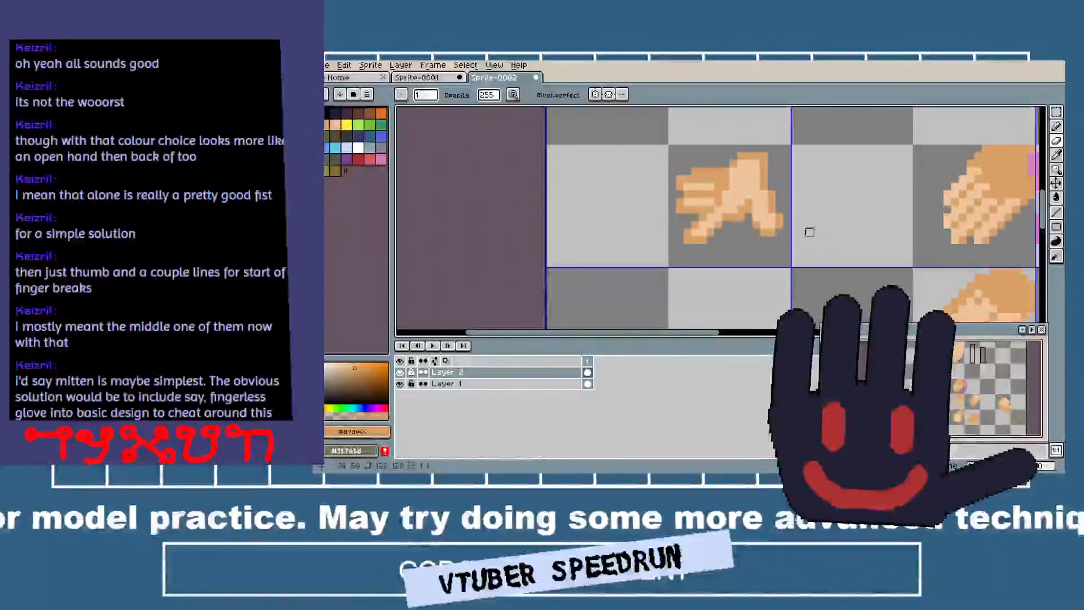
{"action": "scroll", "coordinate": [765, 219], "scroll_direction": "up", "scroll_amount": 3}
{"action": "key", "text": "b"}
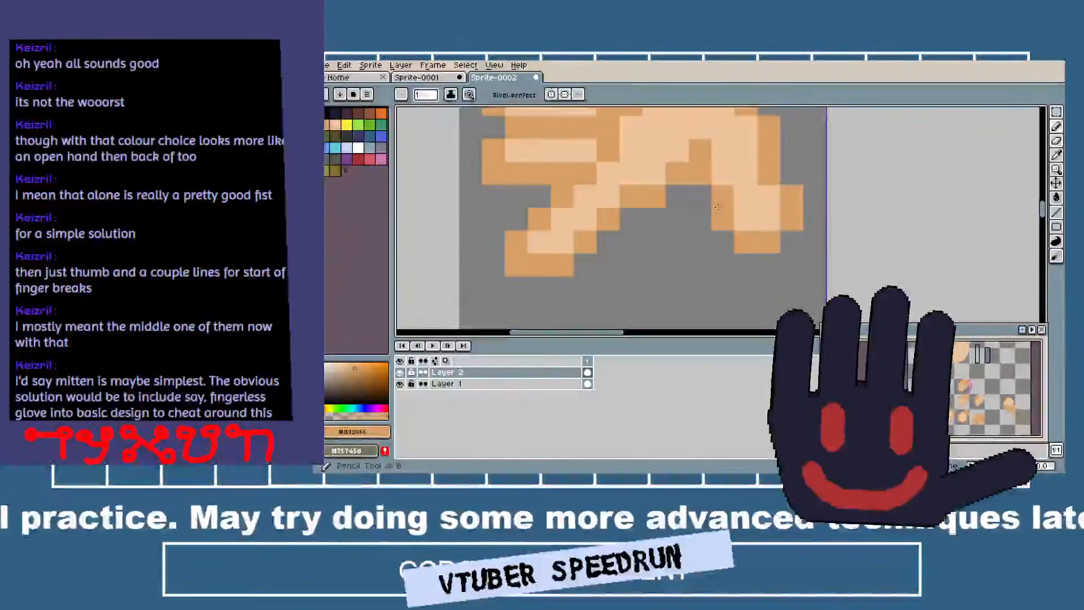
{"action": "scroll", "coordinate": [816, 256], "scroll_direction": "down", "scroll_amount": 3}
{"action": "scroll", "coordinate": [816, 256], "scroll_direction": "up", "scroll_amount": 3}
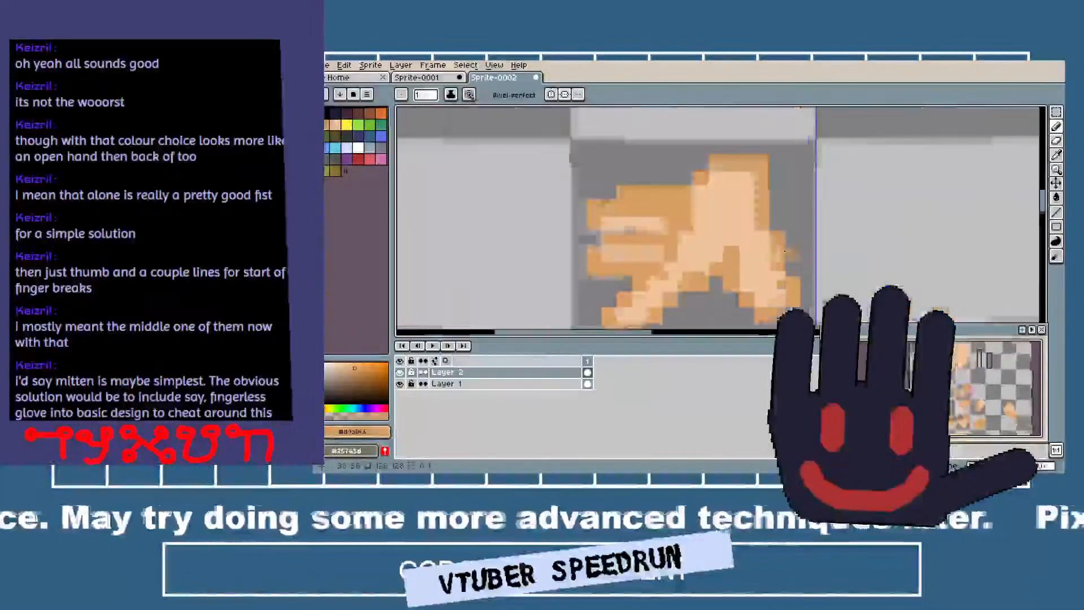
Sample the peach from the palm and lighten the thumb's base, slimming the tan crease beside it.
{"action": "key", "text": "i"}
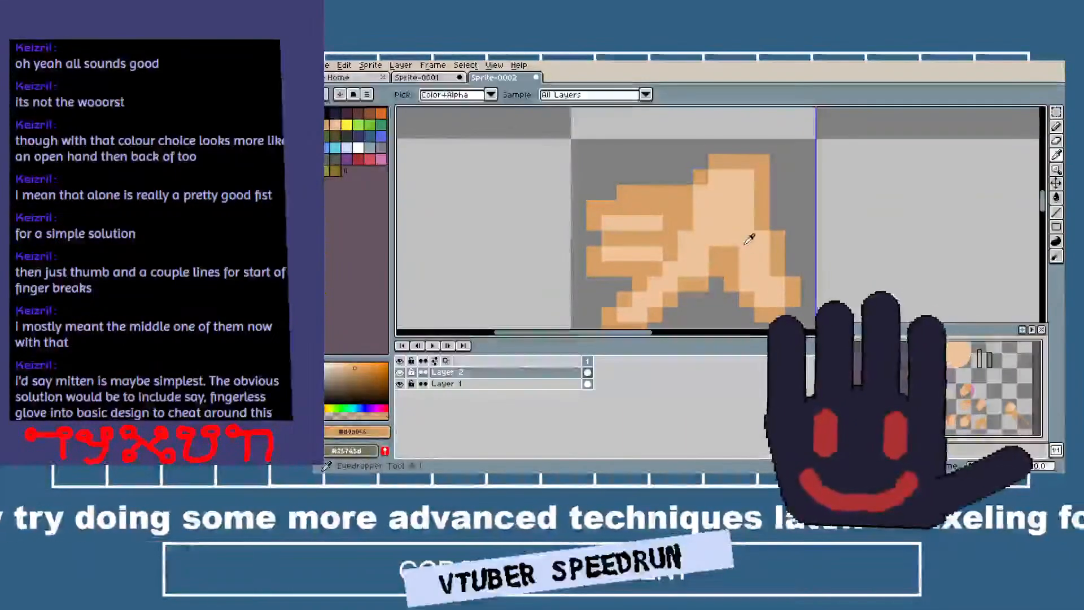
{"action": "left_click", "coordinate": [732, 231]}
{"action": "key", "text": "b"}
{"action": "scroll", "coordinate": [735, 249], "scroll_direction": "down", "scroll_amount": 3}
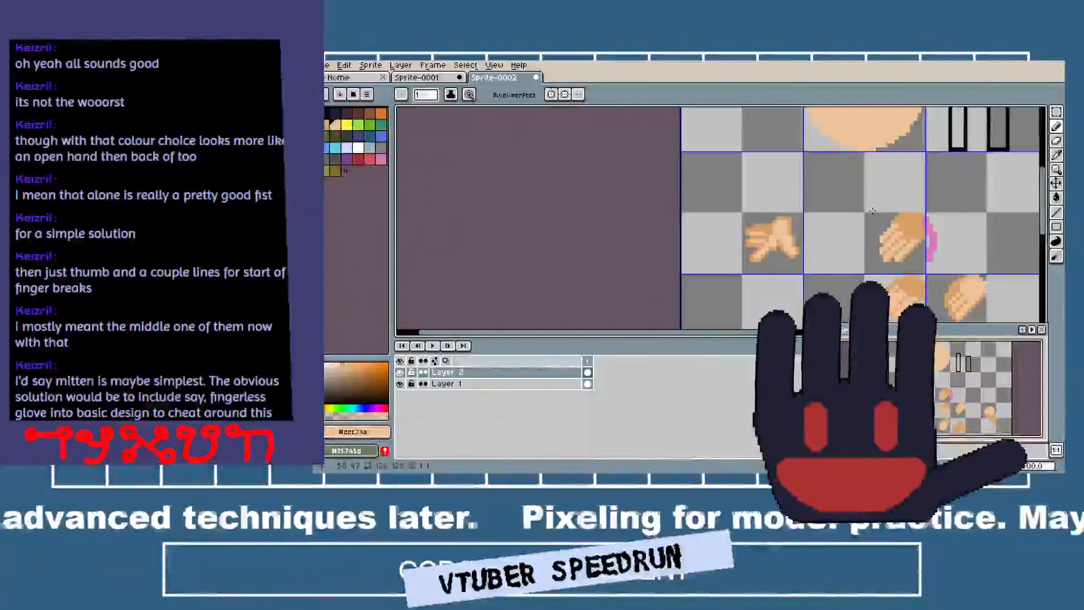
Reshape the lowest finger's tip by shifting small marquee selections of its pixels, making the finger shorter.
{"action": "scroll", "coordinate": [813, 246], "scroll_direction": "up", "scroll_amount": 4}
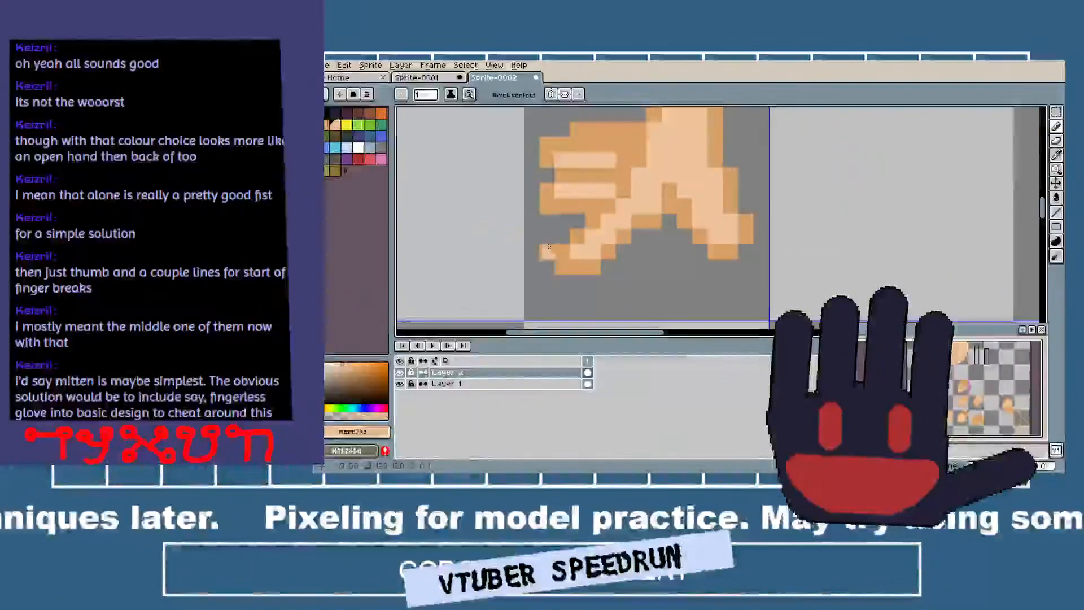
{"action": "key", "text": "m"}
{"action": "mouse_move", "coordinate": [578, 236]}
{"action": "left_mouse_down"}
{"action": "mouse_move", "coordinate": [565, 266]}
{"action": "mouse_move", "coordinate": [574, 222]}
{"action": "left_mouse_up"}
{"action": "left_click", "coordinate": [608, 251]}
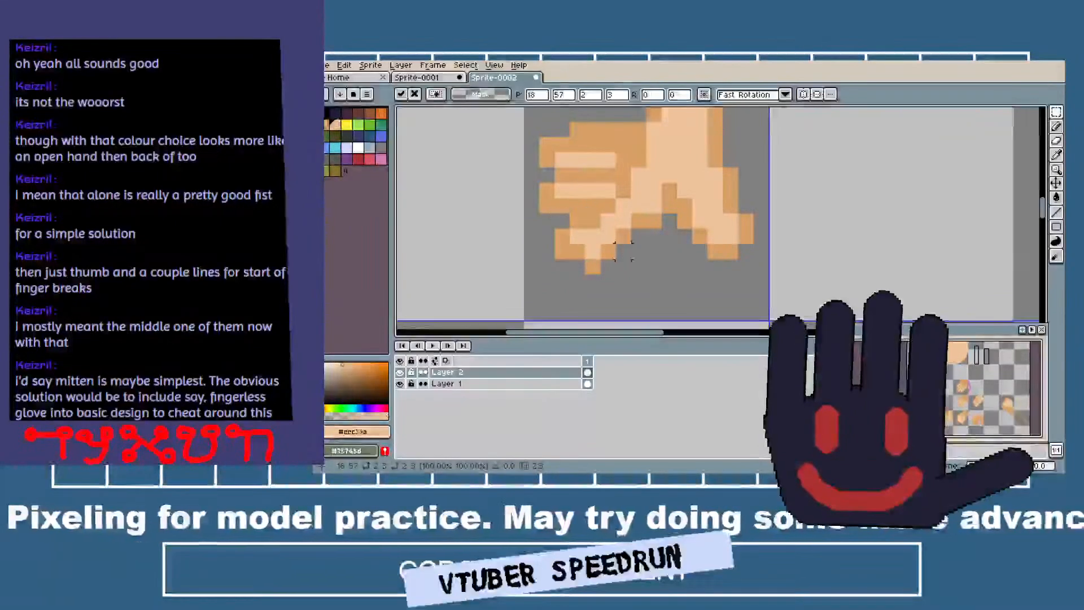
Sample the tan, outline the lowest finger's shortened tip and erase its leftover pixels with a 1-pixel eraser.
{"action": "key", "text": "b"}
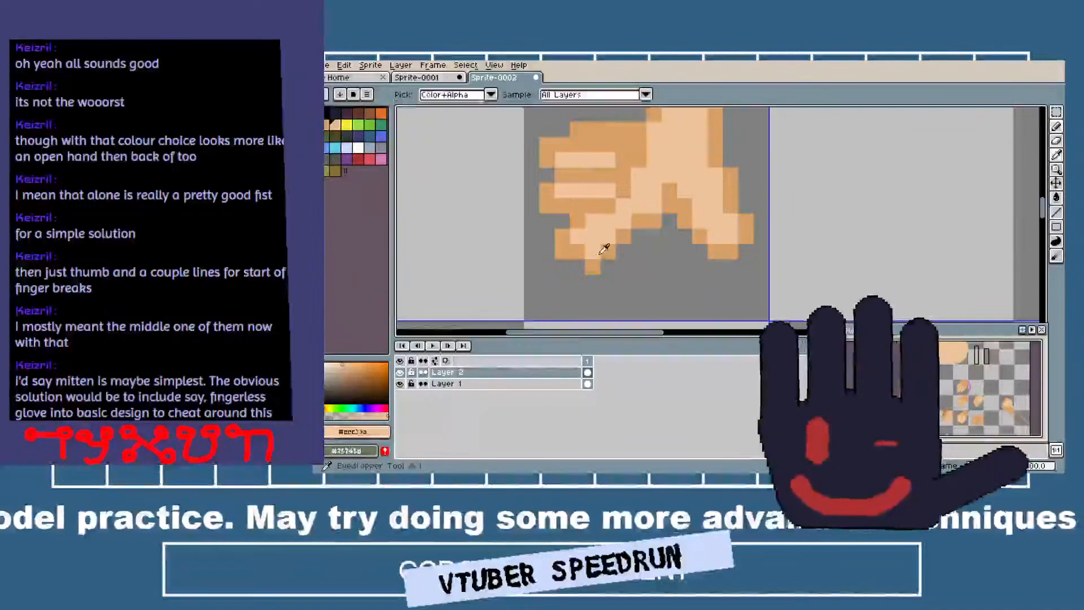
{"action": "left_click", "coordinate": [607, 249], "text": "alt"}
{"action": "key", "text": "e"}
{"action": "scroll", "coordinate": [663, 266], "scroll_direction": "down", "scroll_amount": 2}
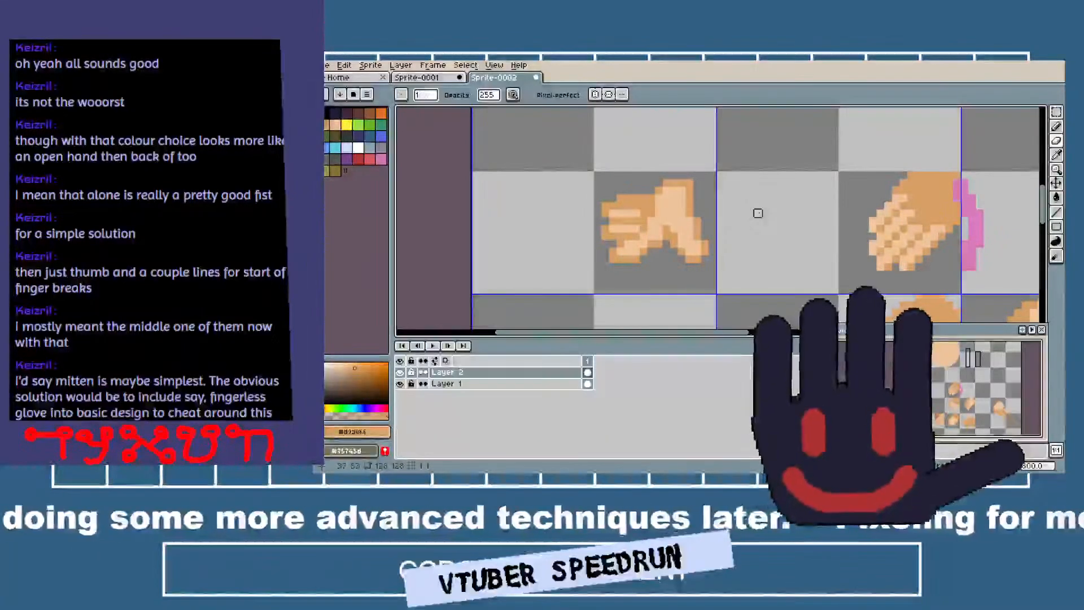
{"action": "scroll", "coordinate": [758, 213], "scroll_direction": "down", "scroll_amount": 2}
{"action": "left_click_drag", "start_coordinate": [751, 217], "coordinate": [664, 217]}
{"action": "left_click_drag", "start_coordinate": [602, 174], "coordinate": [622, 201]}
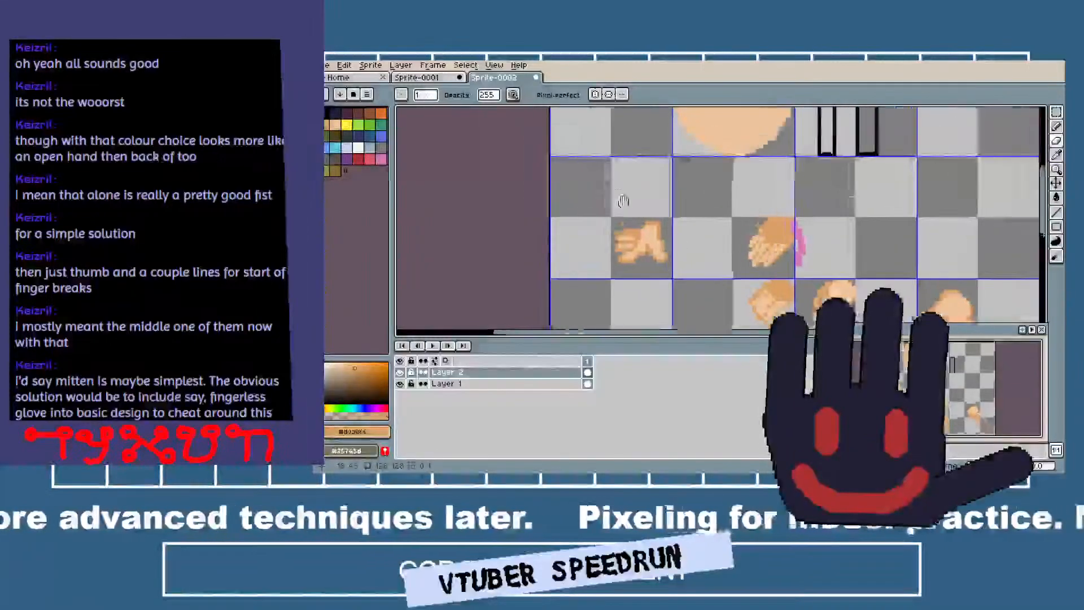
Sample the peach from the existing artwork and place a small round dab in the empty cell above the open hand.
{"action": "scroll", "coordinate": [627, 189], "scroll_direction": "up", "scroll_amount": 1}
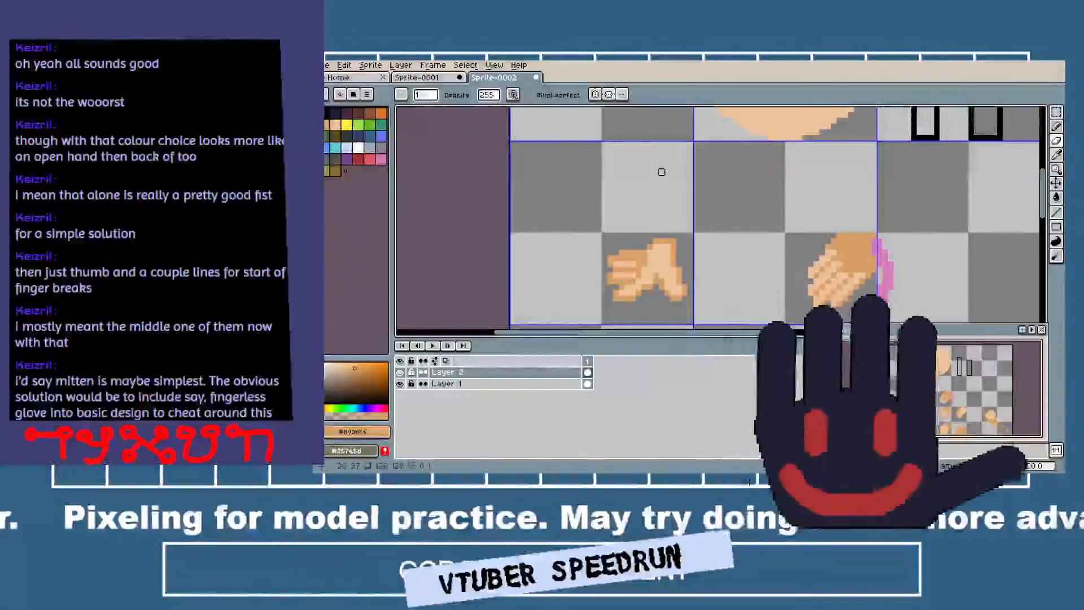
{"action": "scroll", "coordinate": [661, 172], "scroll_direction": "up", "scroll_amount": 1}
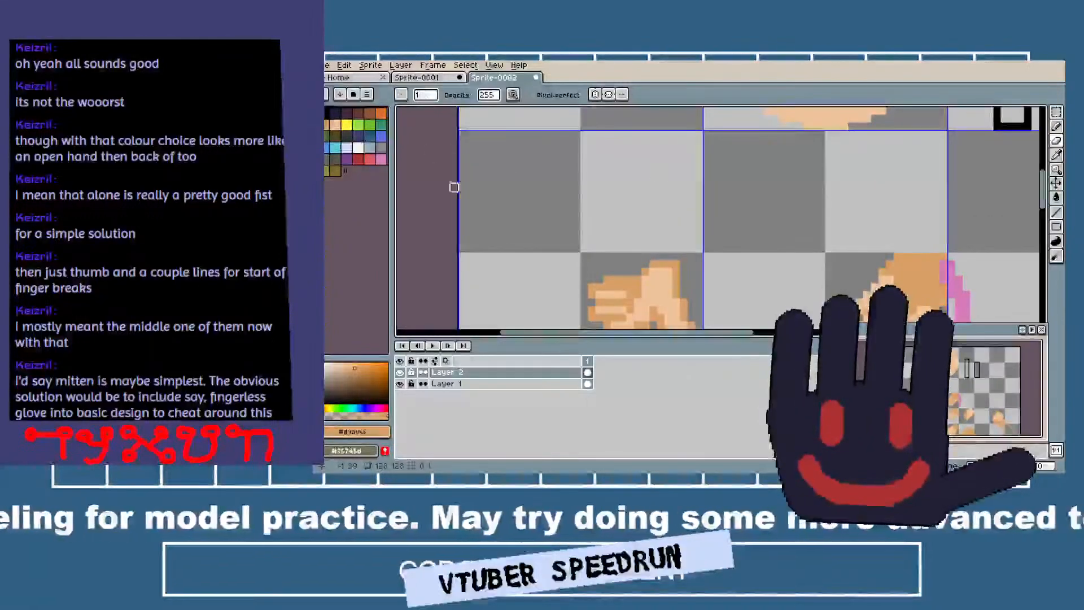
{"action": "key", "text": "i"}
{"action": "mouse_move", "coordinate": [604, 248]}
{"action": "left_mouse_down"}
{"action": "mouse_move", "coordinate": [604, 182]}
{"action": "mouse_move", "coordinate": [629, 247]}
{"action": "left_mouse_up"}
{"action": "left_click", "coordinate": [655, 223]}
{"action": "key", "text": "b"}
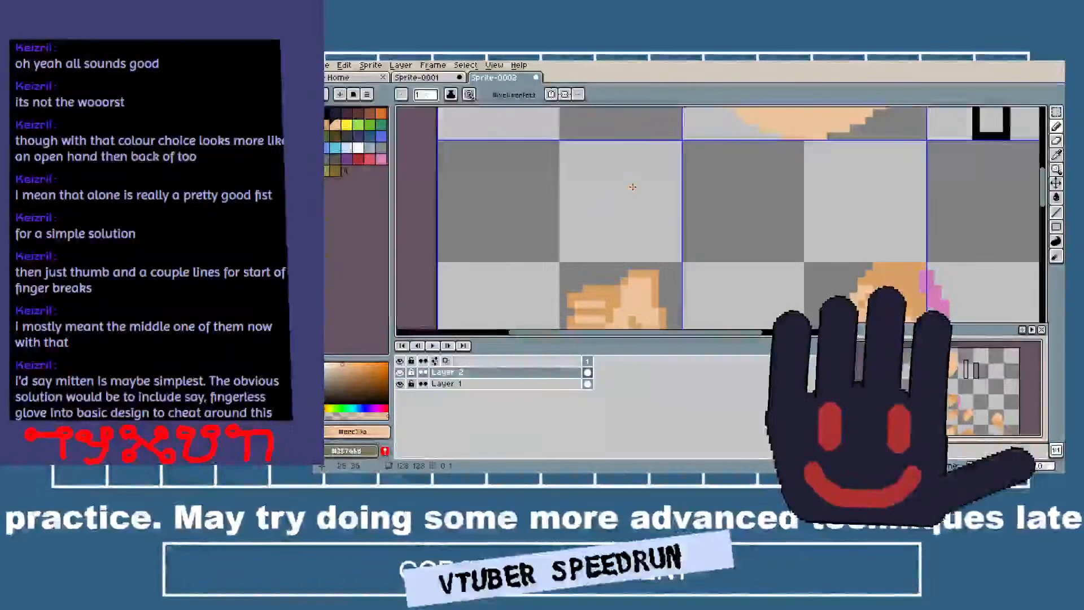
{"action": "scroll", "coordinate": [633, 187], "scroll_direction": "up", "scroll_amount": 2}
{"action": "scroll", "coordinate": [632, 194], "scroll_direction": "down", "scroll_amount": 2}
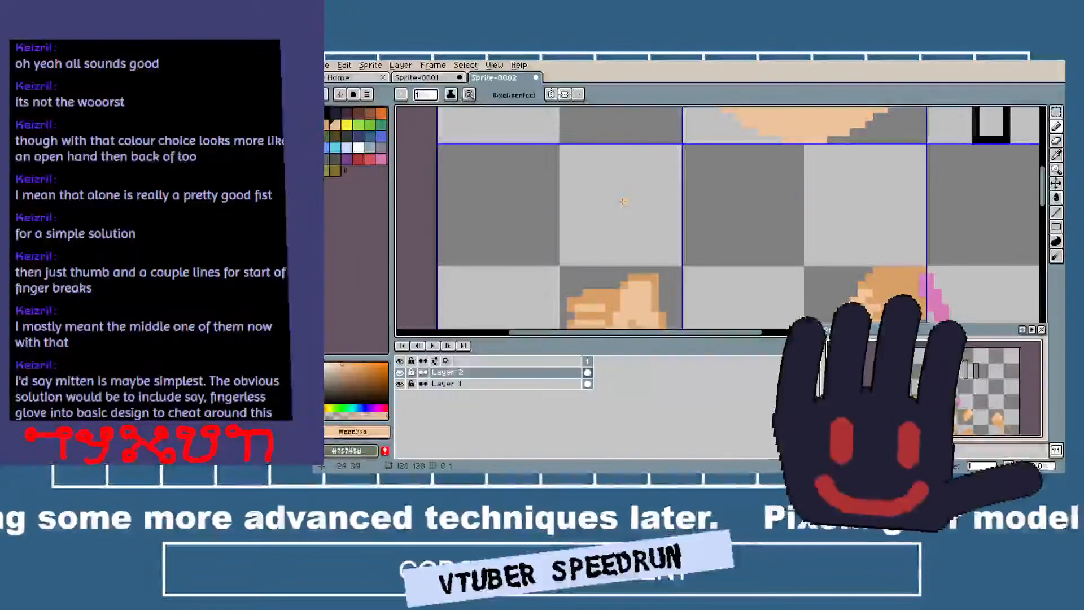
{"action": "left_click", "coordinate": [659, 169]}
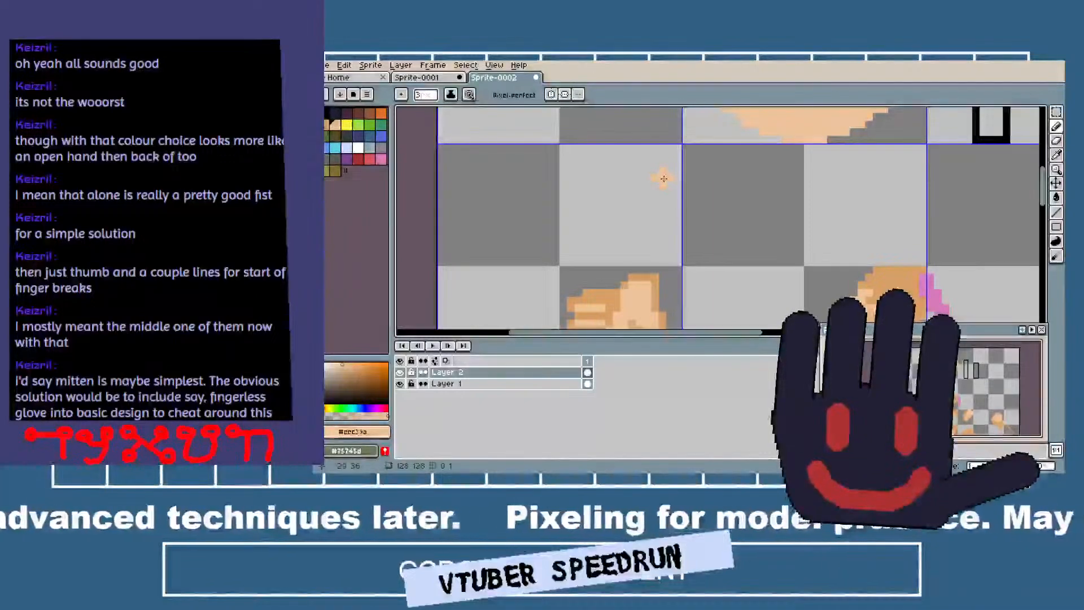
{"action": "scroll", "coordinate": [649, 180], "scroll_direction": "down", "scroll_amount": 1}
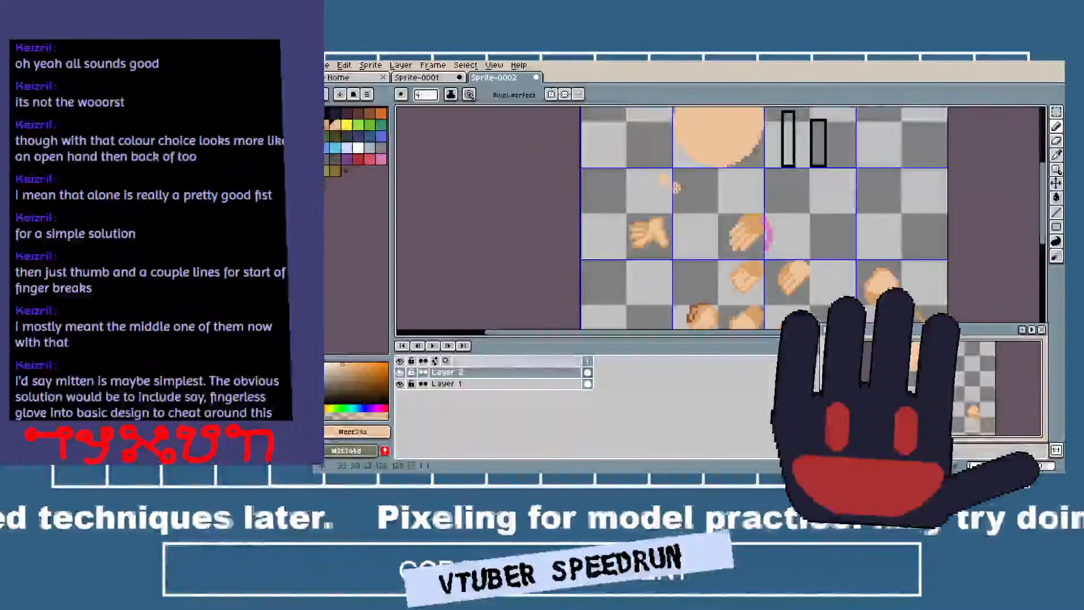
{"action": "scroll", "coordinate": [621, 182], "scroll_direction": "up", "scroll_amount": 1}
{"action": "left_click", "coordinate": [618, 183]}
Extend the peach dab into a short slanted shape with a 1-pixel pencil and draw a curved outline arching beside it.
{"action": "scroll", "coordinate": [631, 194], "scroll_direction": "up", "scroll_amount": 2}
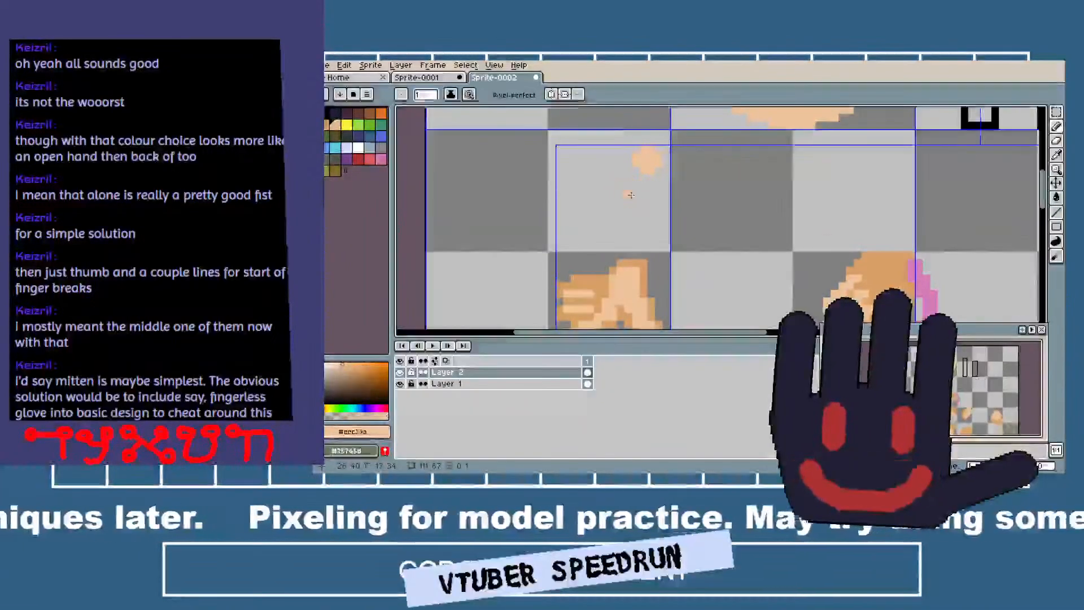
{"action": "scroll", "coordinate": [626, 193], "scroll_direction": "up", "scroll_amount": 1}
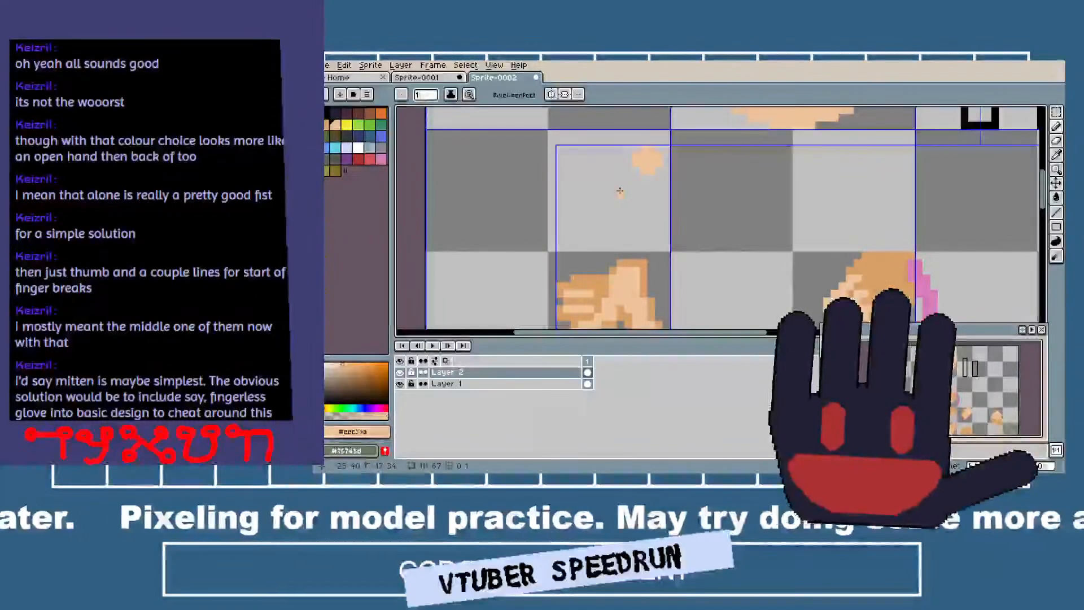
{"action": "mouse_move", "coordinate": [621, 191]}
{"action": "left_mouse_down"}
{"action": "mouse_move", "coordinate": [647, 172]}
{"action": "mouse_move", "coordinate": [626, 187]}
{"action": "left_mouse_up"}
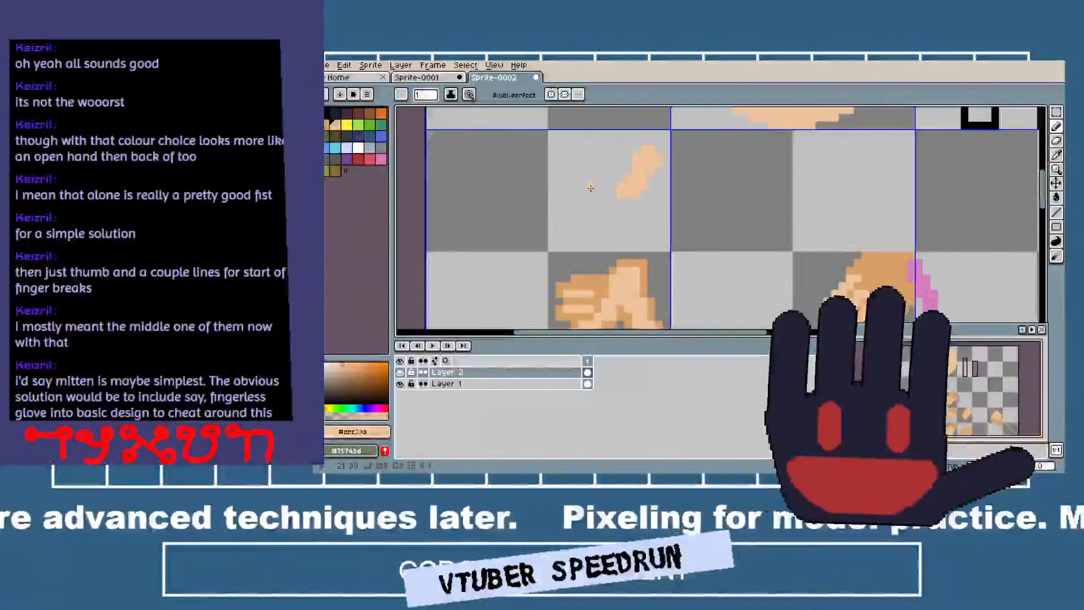
{"action": "left_click_drag", "start_coordinate": [645, 143], "coordinate": [635, 144]}
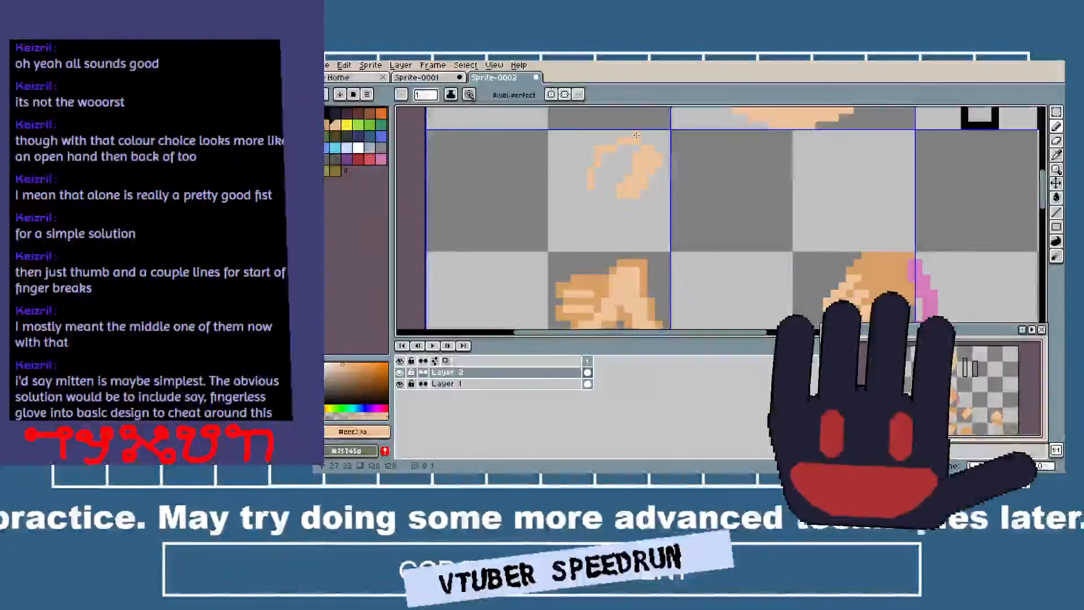
{"action": "scroll", "coordinate": [605, 171], "scroll_direction": "up", "scroll_amount": 1}
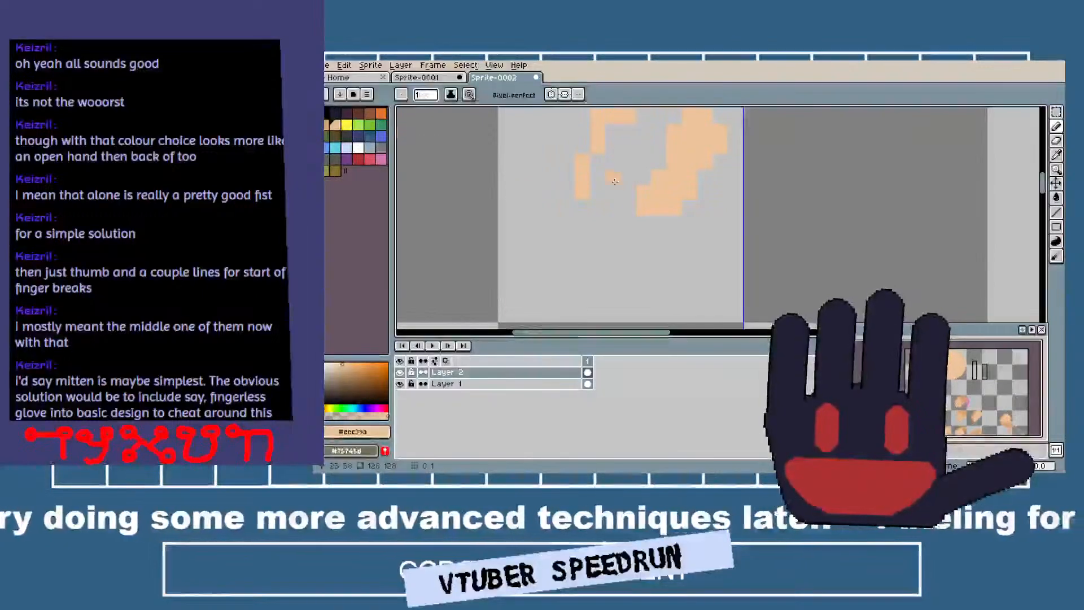
Sample the tan from the open hand below as the pencil color for the new hand shape.
{"action": "scroll", "coordinate": [511, 310], "scroll_direction": "down", "scroll_amount": 2}
{"action": "key", "text": "i"}
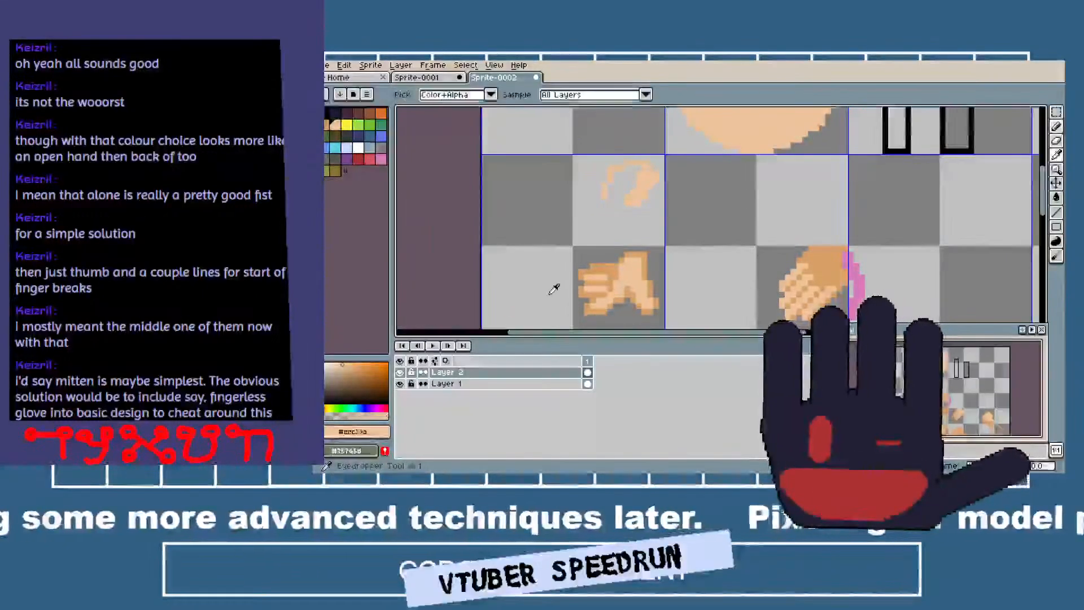
{"action": "left_click", "coordinate": [600, 267]}
{"action": "scroll", "coordinate": [618, 214], "scroll_direction": "up", "scroll_amount": 2}
{"action": "key", "text": "b"}
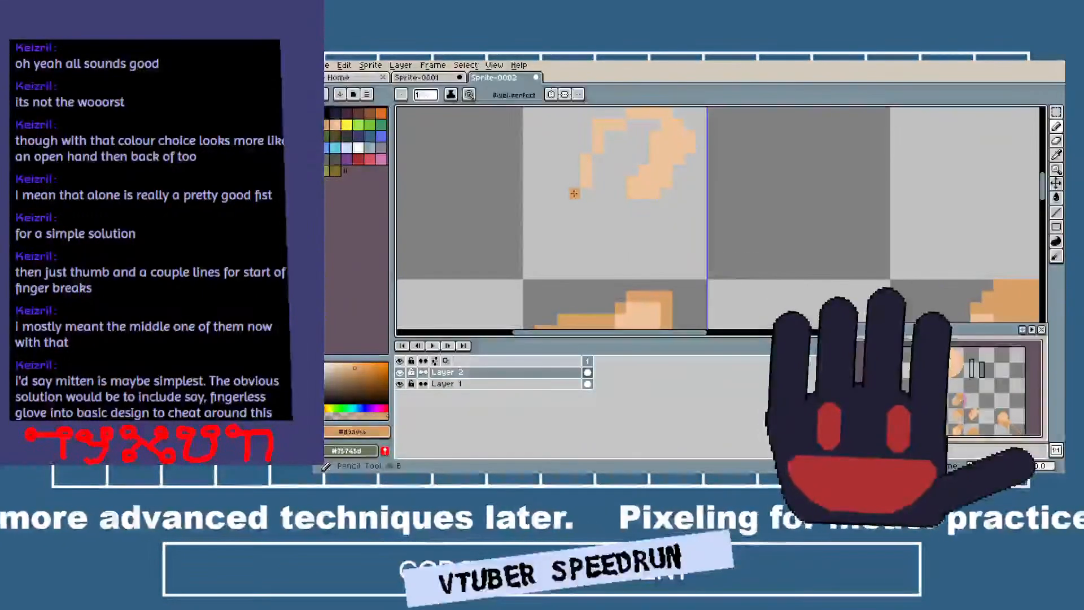
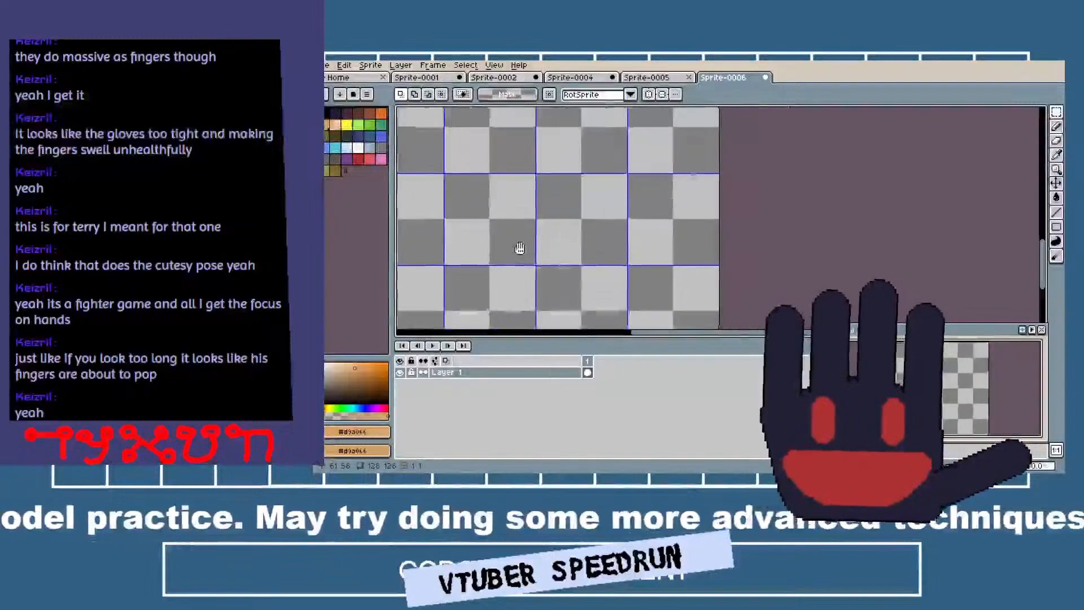
Choose white as the pencil color and try a short vertical stroke on the empty canvas.
{"action": "scroll", "coordinate": [606, 180], "scroll_direction": "up", "scroll_amount": 1}
{"action": "scroll", "coordinate": [606, 181], "scroll_direction": "up", "scroll_amount": 3}
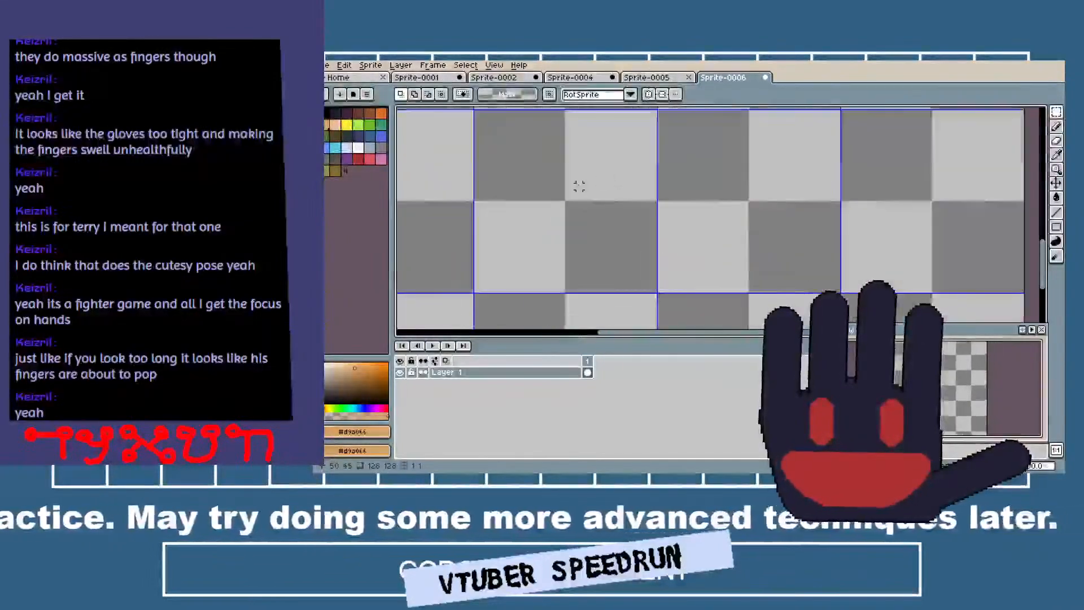
{"action": "left_click_drag", "start_coordinate": [535, 161], "coordinate": [554, 222]}
{"action": "scroll", "coordinate": [538, 197], "scroll_direction": "down", "scroll_amount": 2}
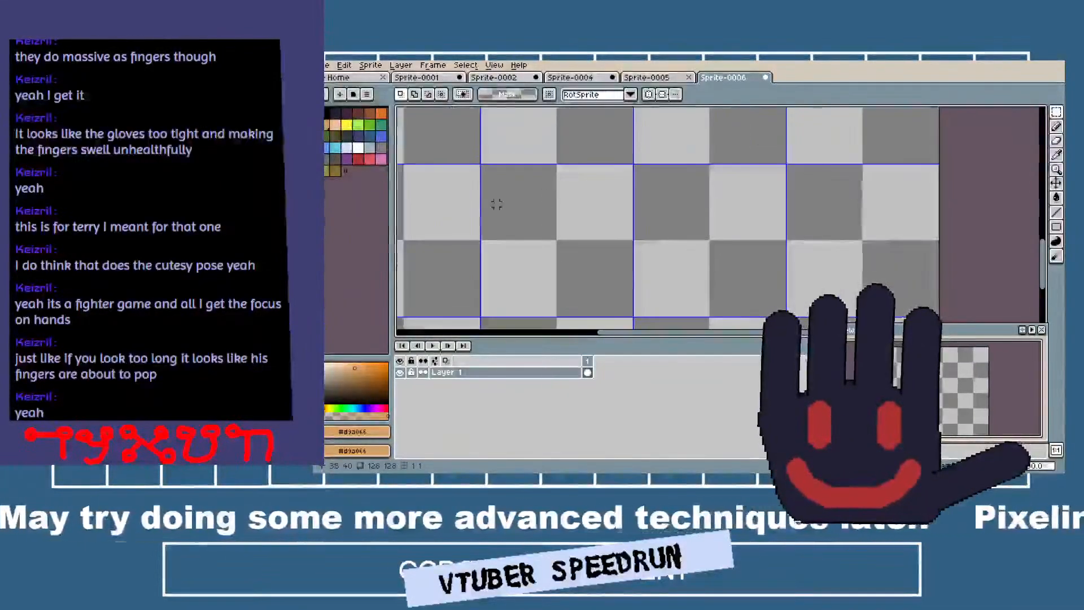
{"action": "scroll", "coordinate": [491, 203], "scroll_direction": "up", "scroll_amount": 1}
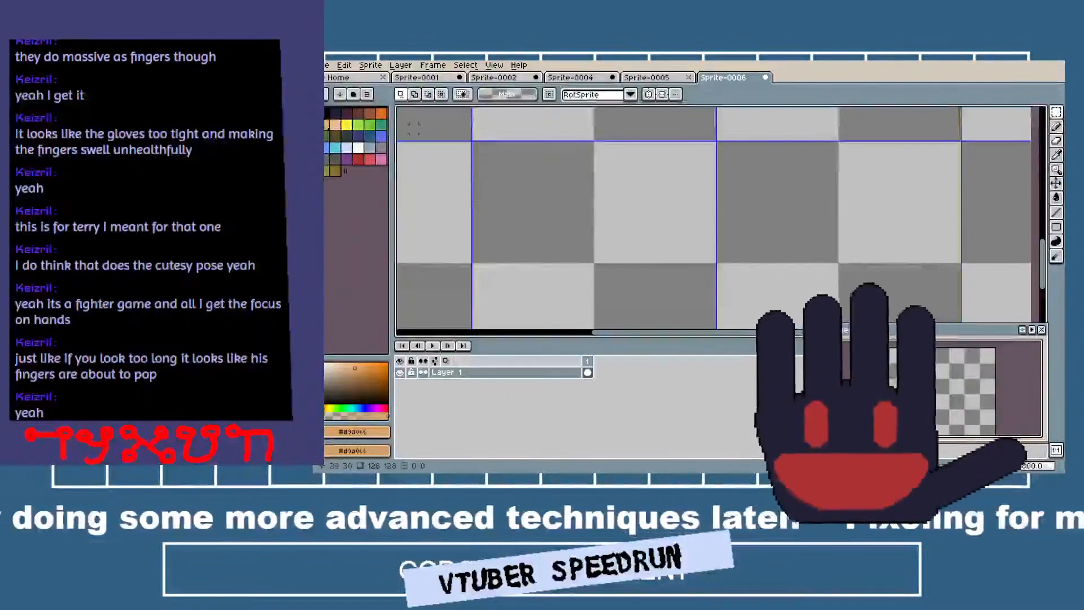
{"action": "left_click", "coordinate": [360, 149]}
{"action": "key", "text": "b"}
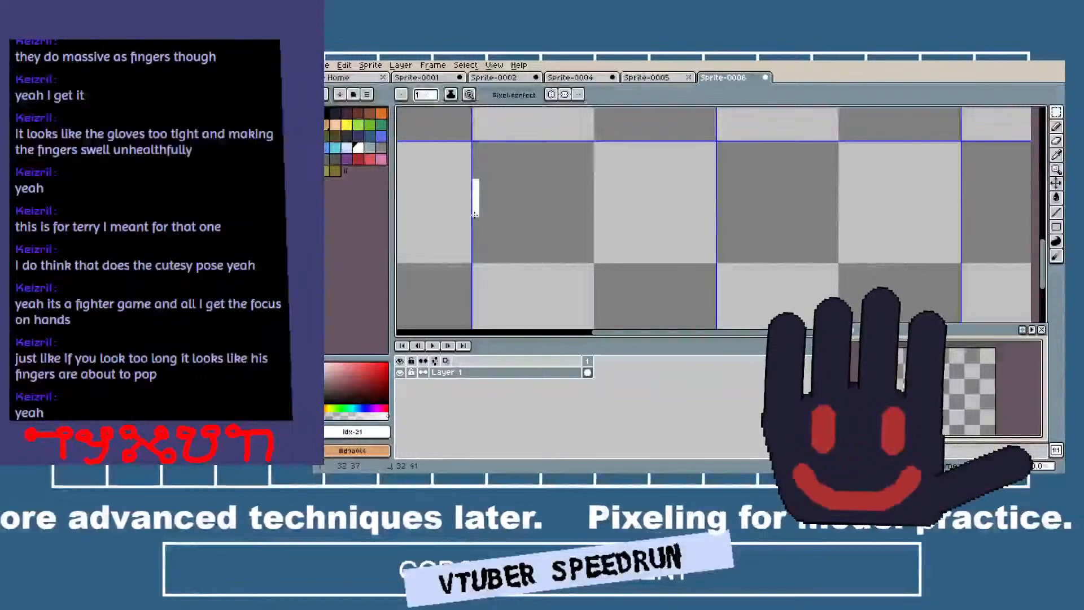
Turn on left-right mirror symmetry about the canvas's vertical center line.
{"action": "right_click", "coordinate": [486, 372]}
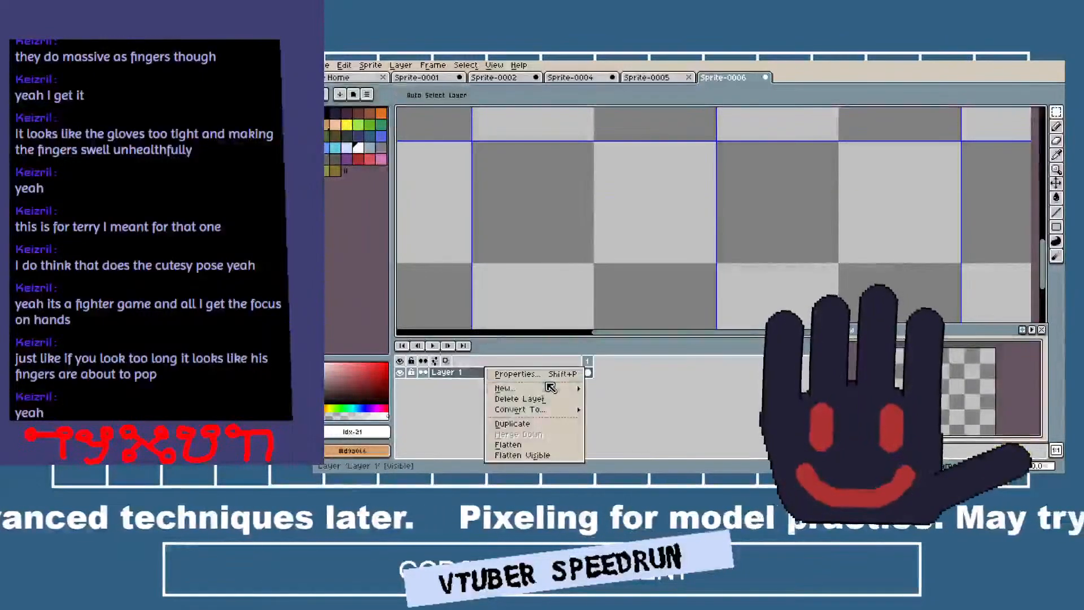
{"action": "scroll", "coordinate": [677, 234], "scroll_direction": "down", "scroll_amount": 4}
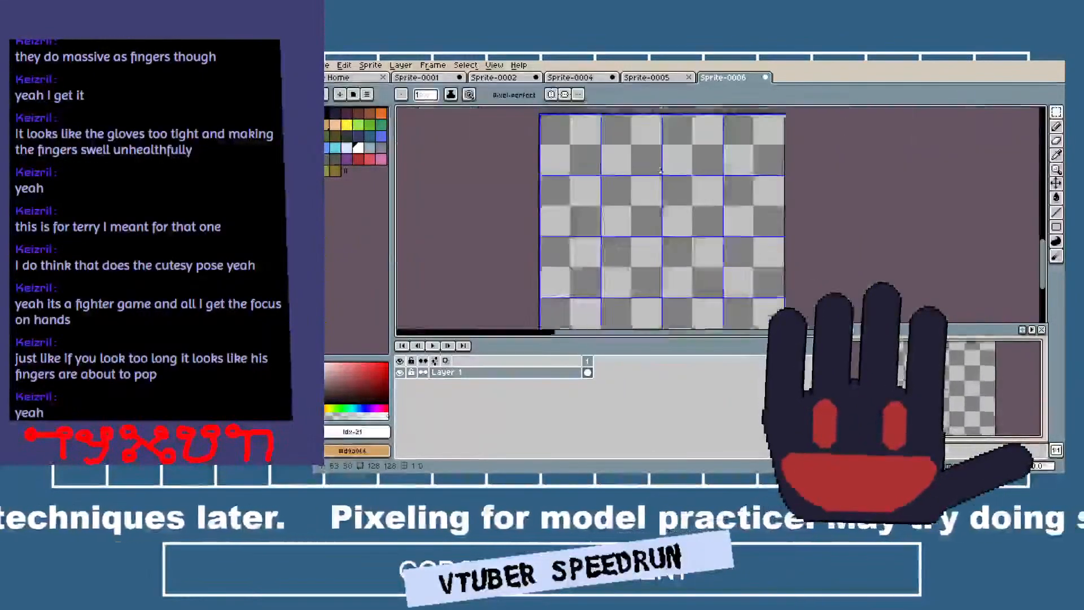
{"action": "scroll", "coordinate": [661, 170], "scroll_direction": "down", "scroll_amount": 2}
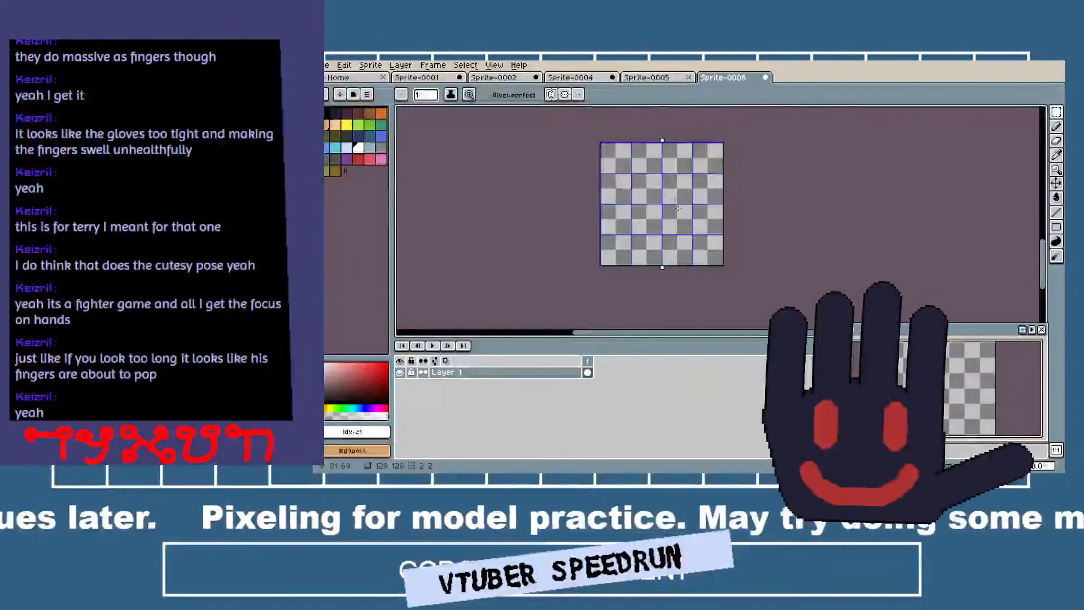
{"action": "scroll", "coordinate": [677, 208], "scroll_direction": "up", "scroll_amount": 5}
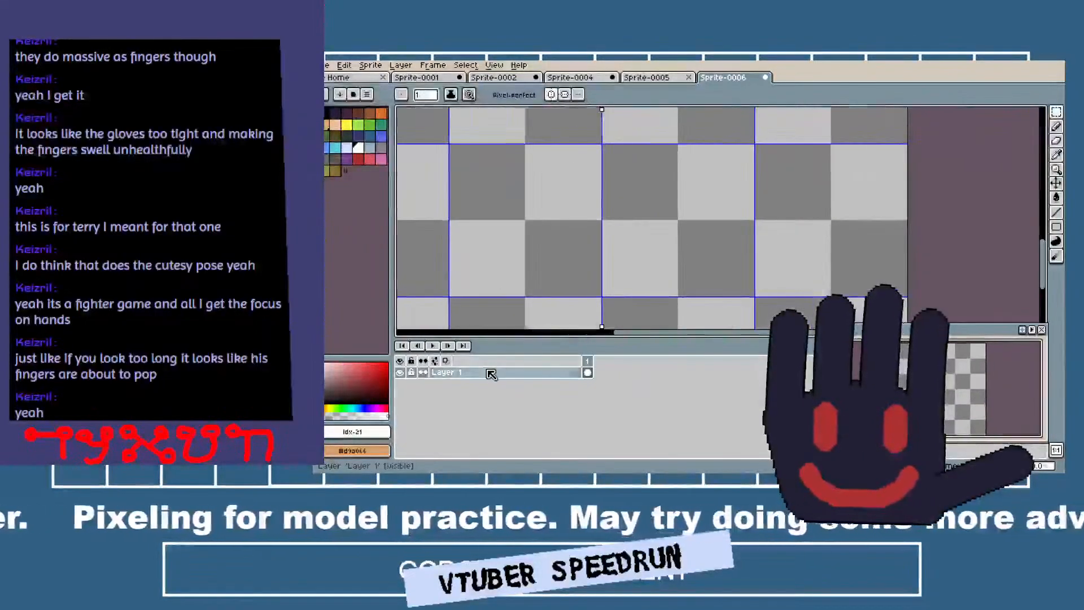
Add a new layer above Layer 1 and rename it left_white.
{"action": "right_click", "coordinate": [490, 374]}
{"action": "mouse_move", "coordinate": [537, 387]}
{"action": "left_click", "coordinate": [627, 387]}
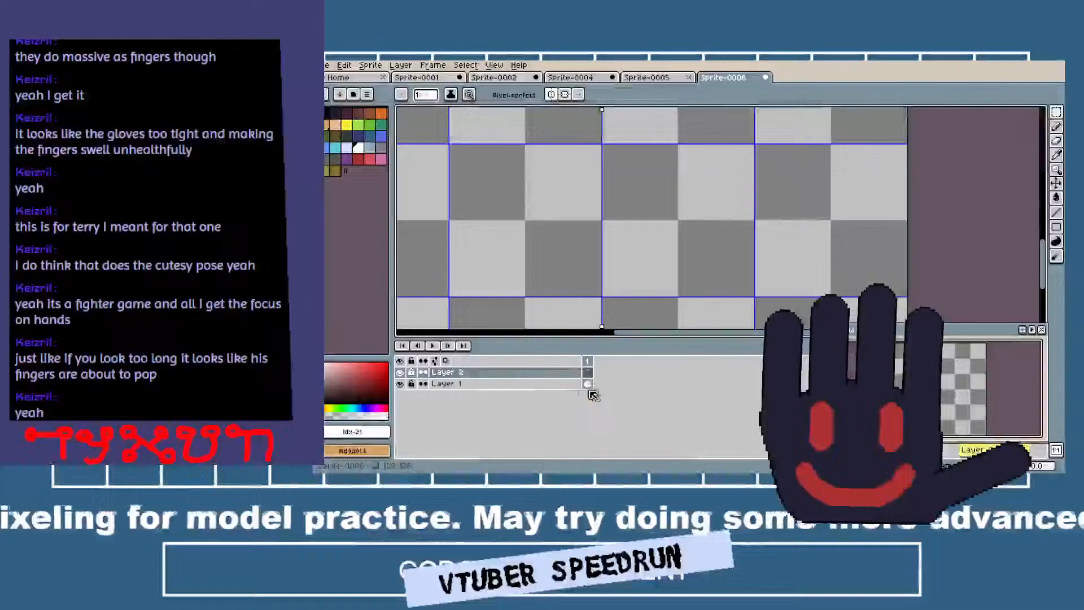
{"action": "double_click", "coordinate": [520, 372]}
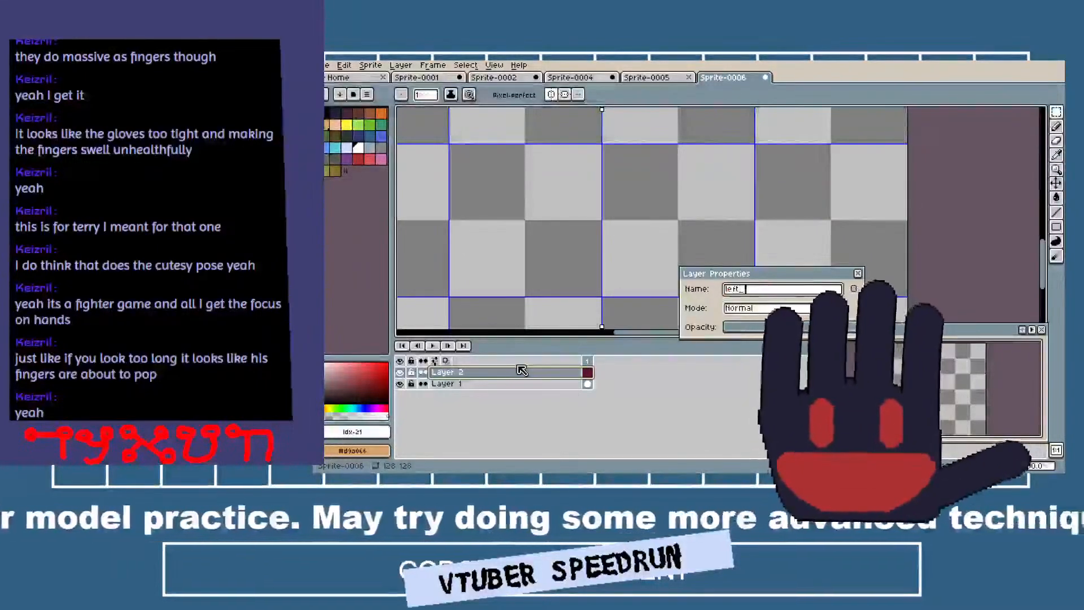
{"action": "type", "text": "left_white"}
{"action": "key", "text": "Return"}
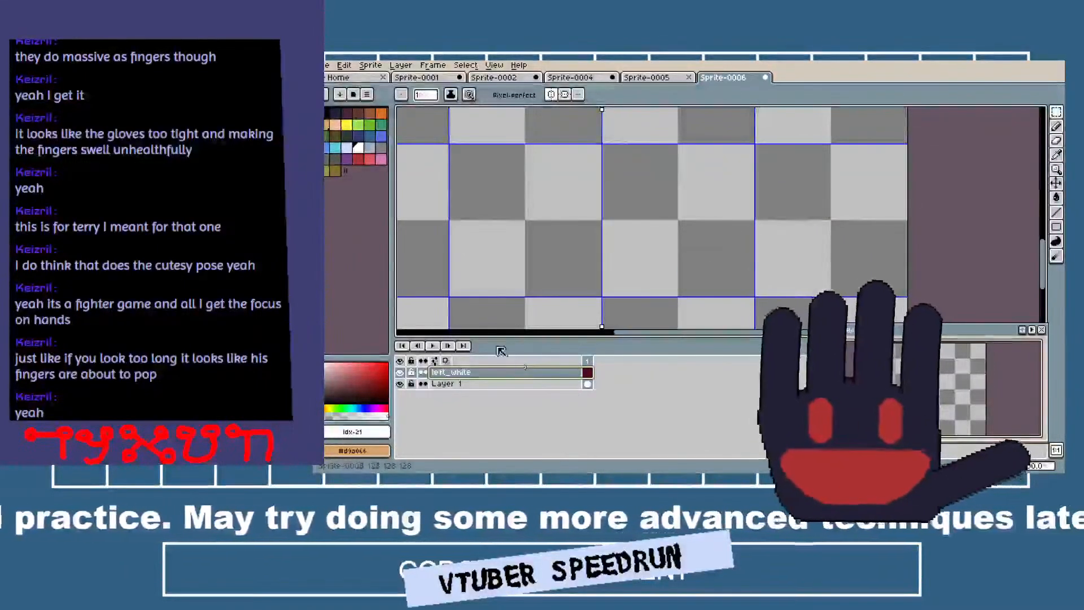
Draw mirrored white rectangular outlines about 8 by 6 pixels on either side of the symmetry axis and fill them white.
{"action": "scroll", "coordinate": [540, 213], "scroll_direction": "down", "scroll_amount": 3}
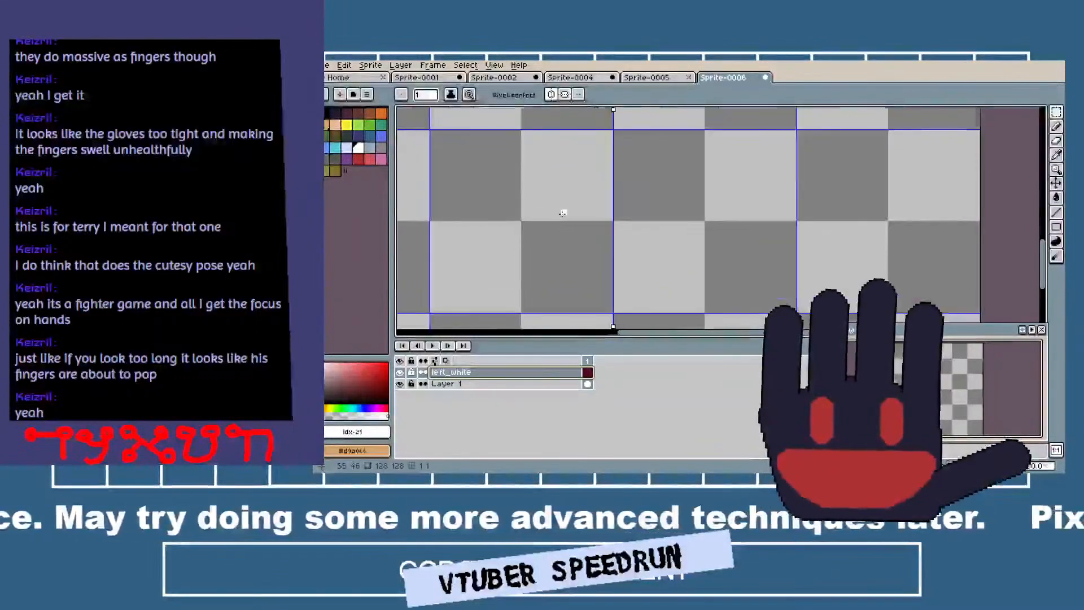
{"action": "scroll", "coordinate": [564, 212], "scroll_direction": "up", "scroll_amount": 4}
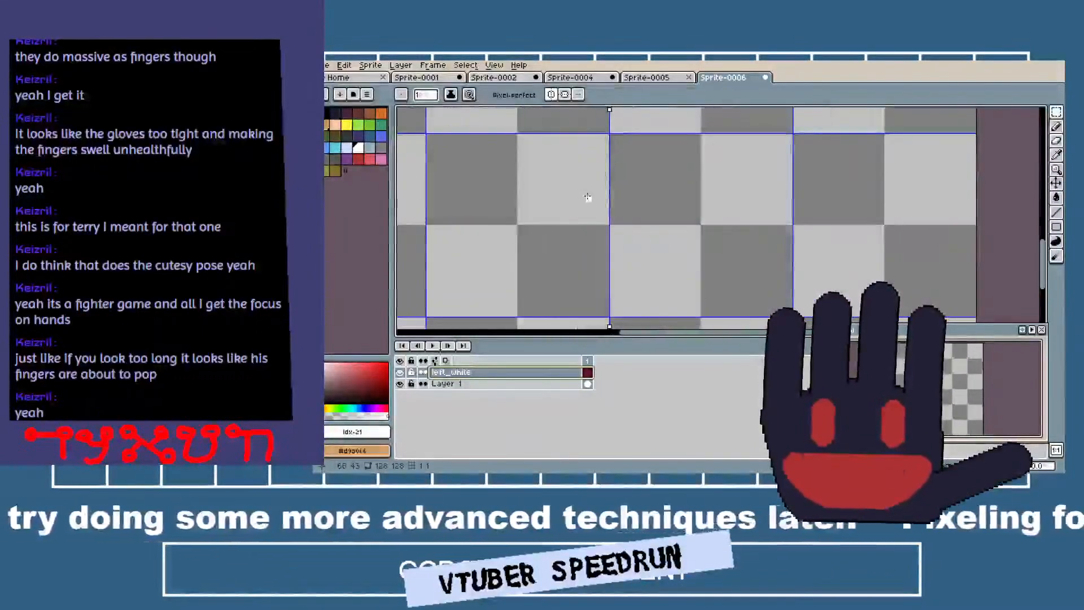
{"action": "left_click", "coordinate": [577, 208]}
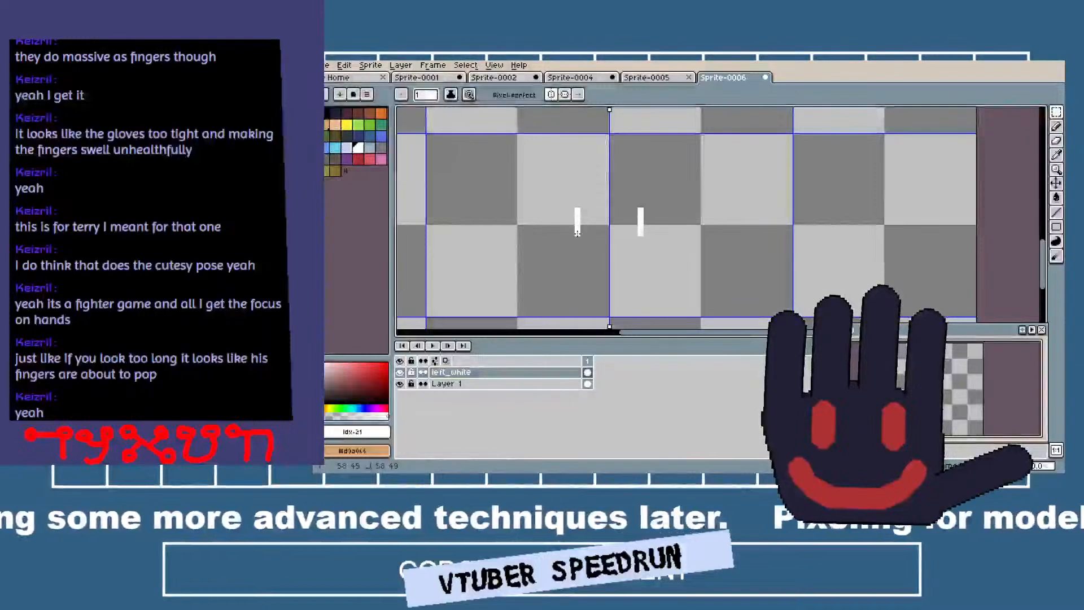
{"action": "mouse_move", "coordinate": [577, 233]}
{"action": "left_mouse_down"}
{"action": "mouse_move", "coordinate": [536, 233]}
{"action": "mouse_move", "coordinate": [537, 205]}
{"action": "mouse_move", "coordinate": [575, 204]}
{"action": "left_mouse_up"}
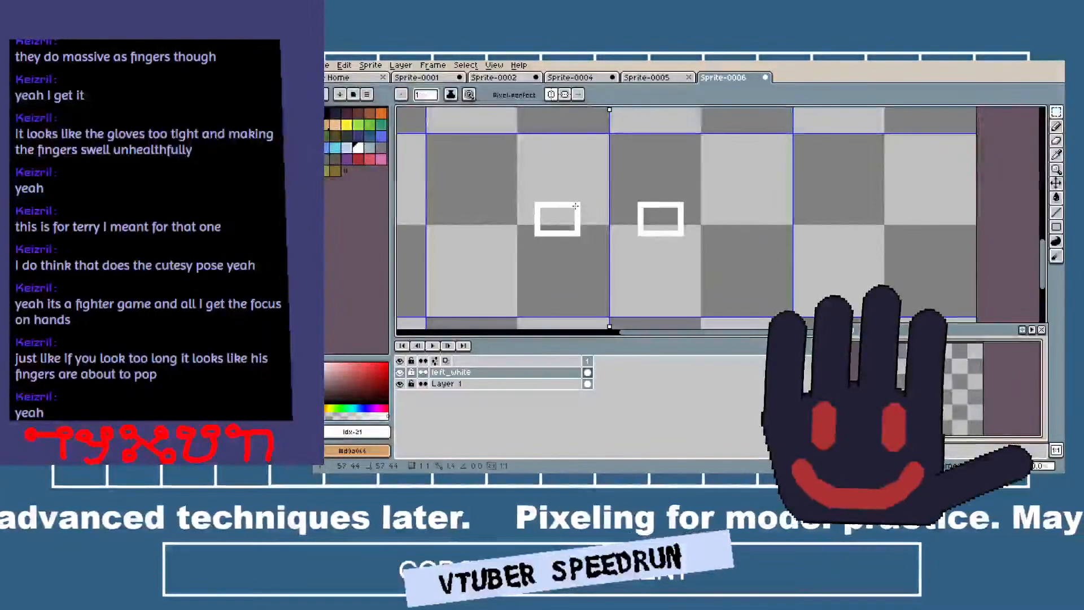
{"action": "key", "text": "g"}
{"action": "left_click", "coordinate": [566, 218]}
Round both white eye shapes by erasing their corner pixels with a 1-pixel eraser, cutting deeper into the upper inner corners.
{"action": "scroll", "coordinate": [557, 201], "scroll_direction": "up", "scroll_amount": 4}
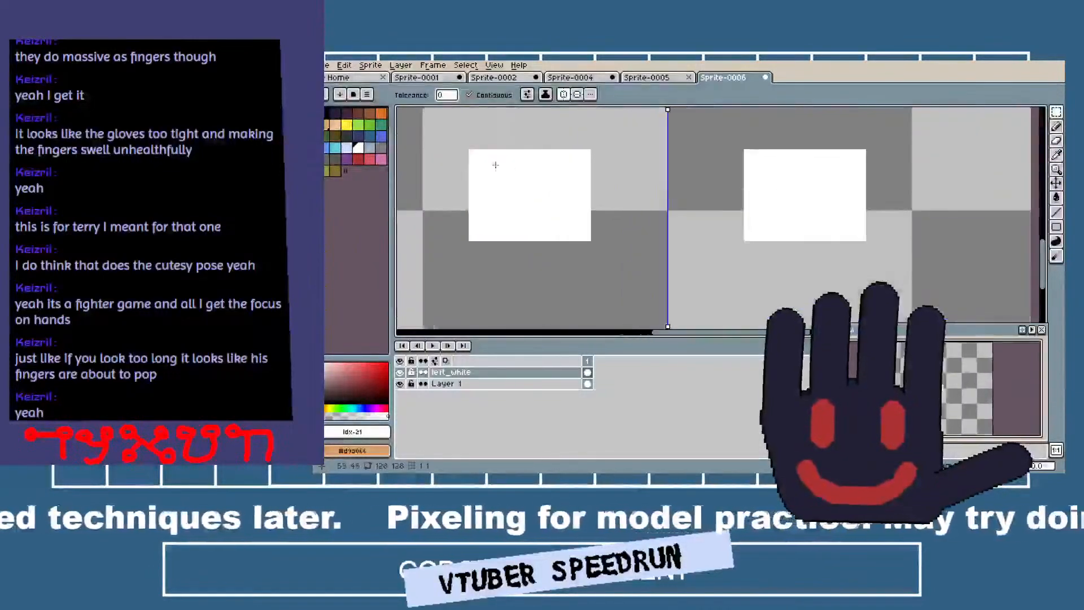
{"action": "left_click", "coordinate": [475, 157]}
{"action": "left_click", "coordinate": [476, 233]}
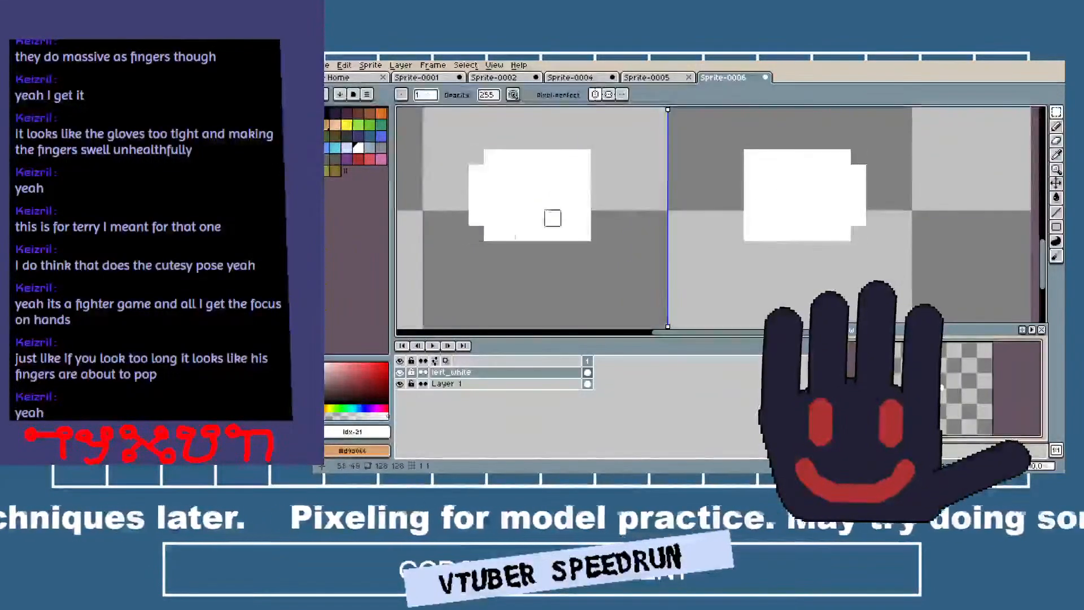
{"action": "left_click", "coordinate": [583, 157]}
{"action": "left_click", "coordinate": [567, 156]}
{"action": "left_click", "coordinate": [583, 172]}
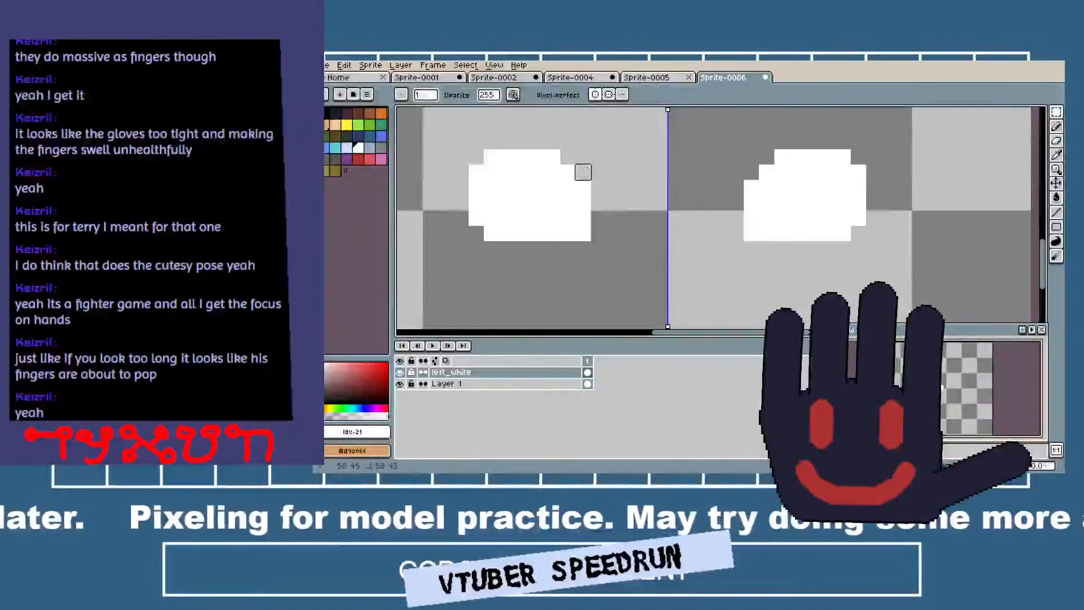
{"action": "scroll", "coordinate": [583, 172], "scroll_direction": "down", "scroll_amount": 3}
{"action": "scroll", "coordinate": [604, 198], "scroll_direction": "up", "scroll_amount": 2}
{"action": "scroll", "coordinate": [627, 228], "scroll_direction": "up", "scroll_amount": 3}
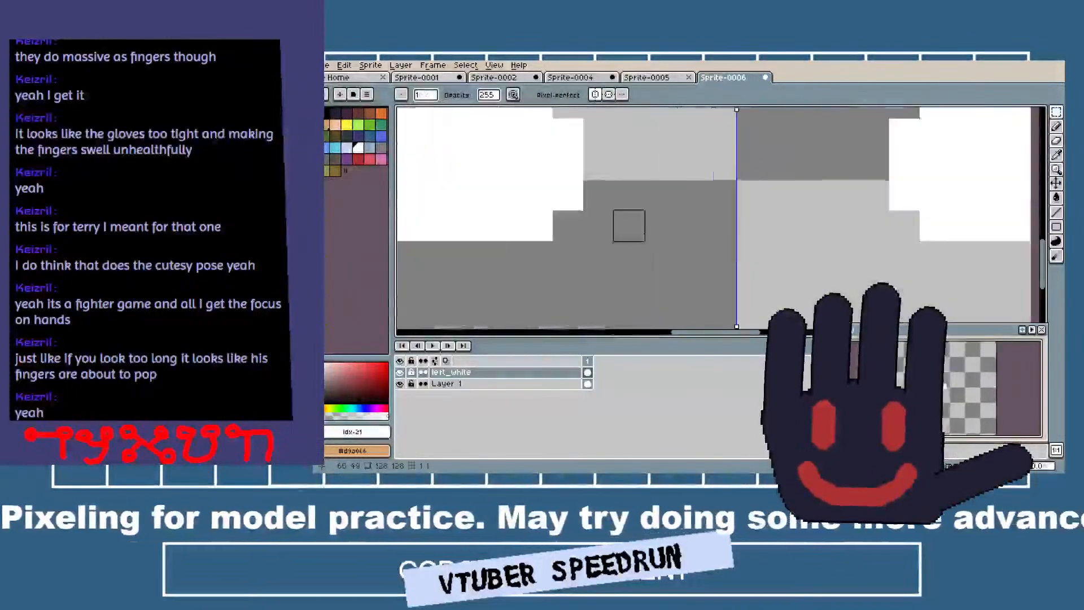
{"action": "scroll", "coordinate": [628, 225], "scroll_direction": "down", "scroll_amount": 4}
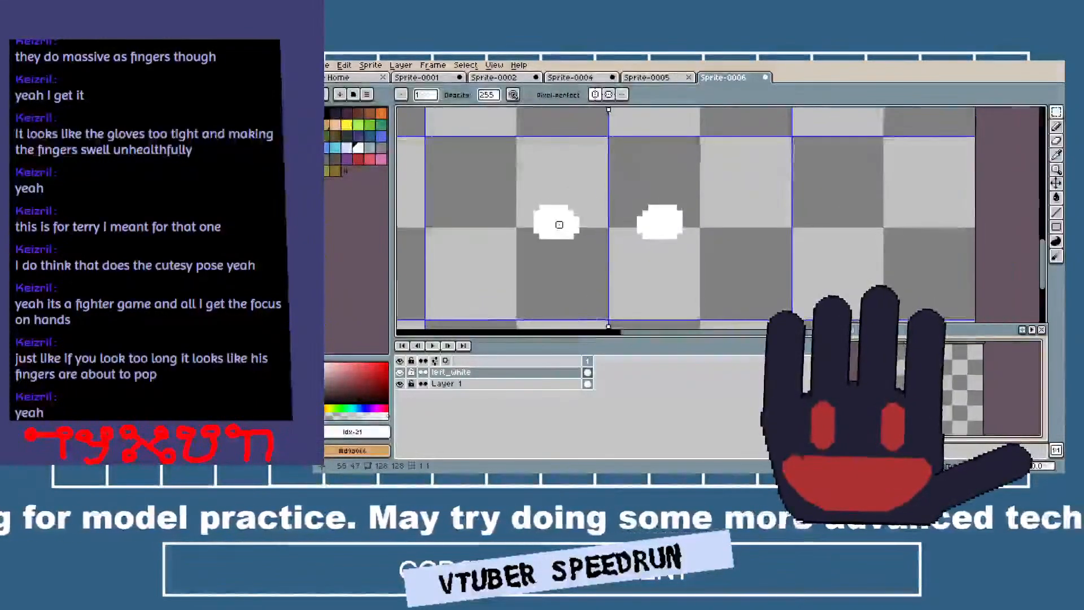
Add a new layer above left_white and rename it left_eyelash.
{"action": "scroll", "coordinate": [559, 225], "scroll_direction": "up", "scroll_amount": 3}
{"action": "right_click", "coordinate": [498, 374]}
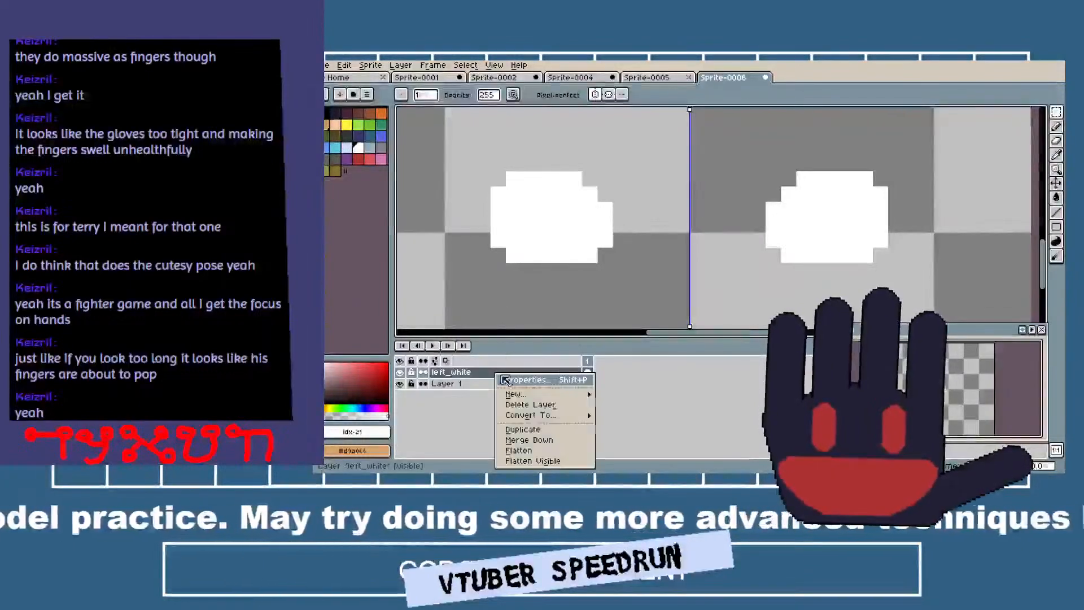
{"action": "mouse_move", "coordinate": [542, 394]}
{"action": "left_click", "coordinate": [620, 392]}
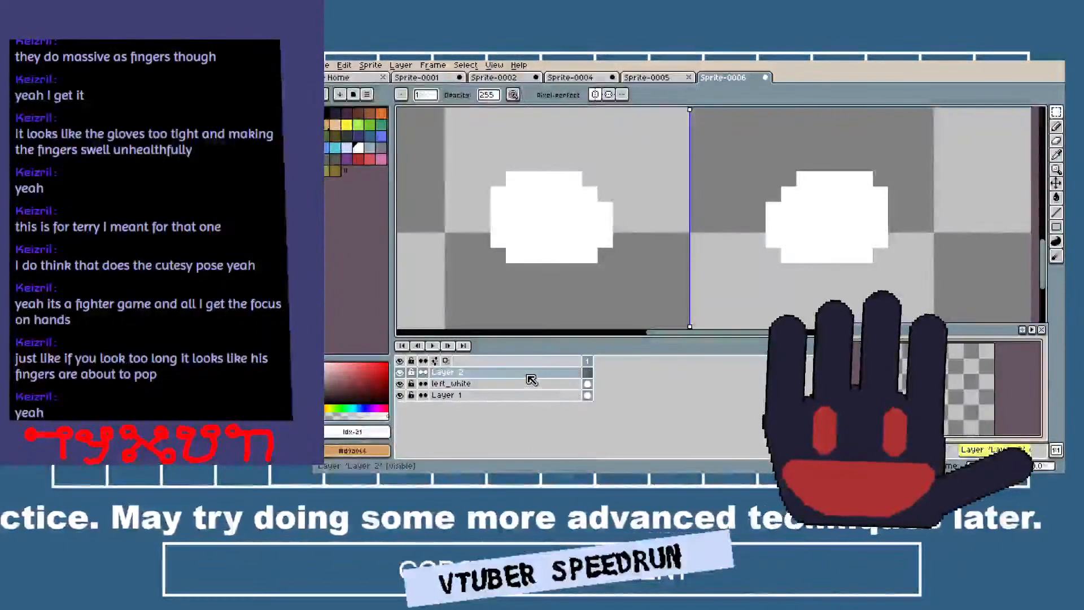
{"action": "double_click", "coordinate": [528, 373]}
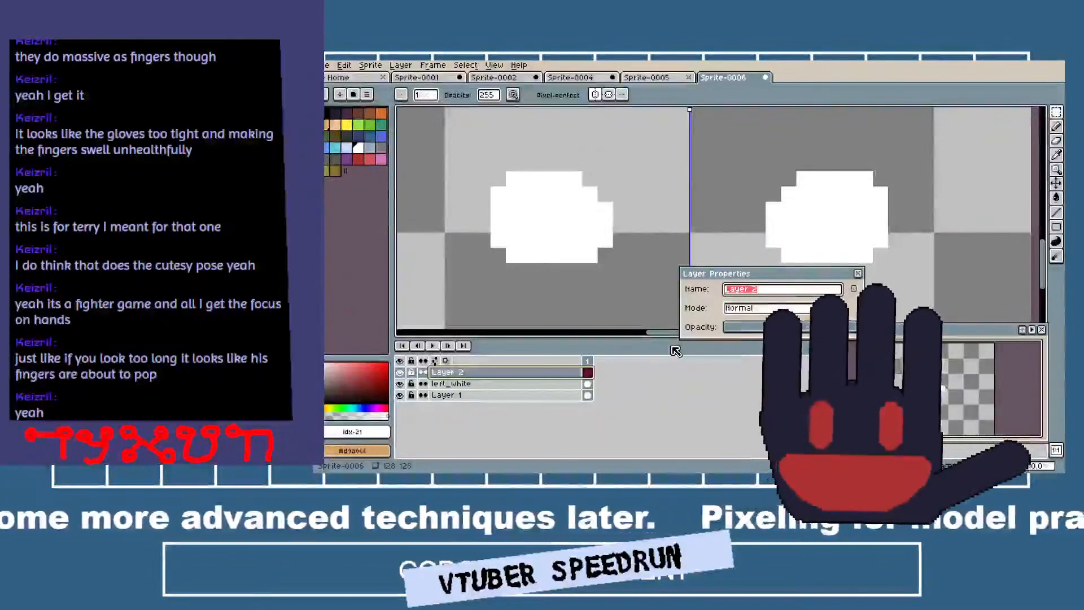
{"action": "type", "text": "line"}
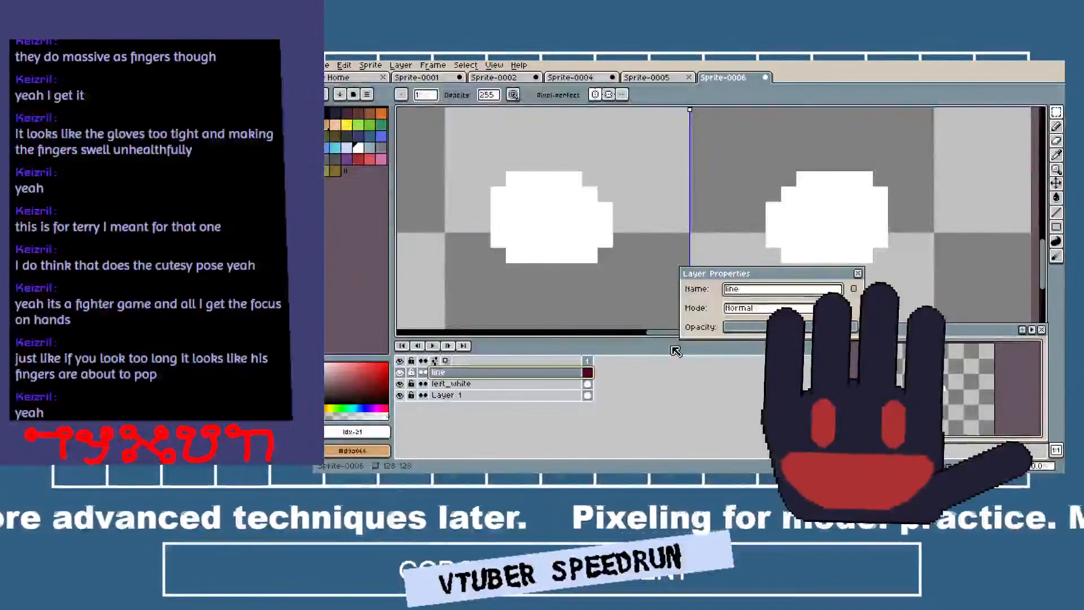
{"action": "key", "text": "BackSpace"}
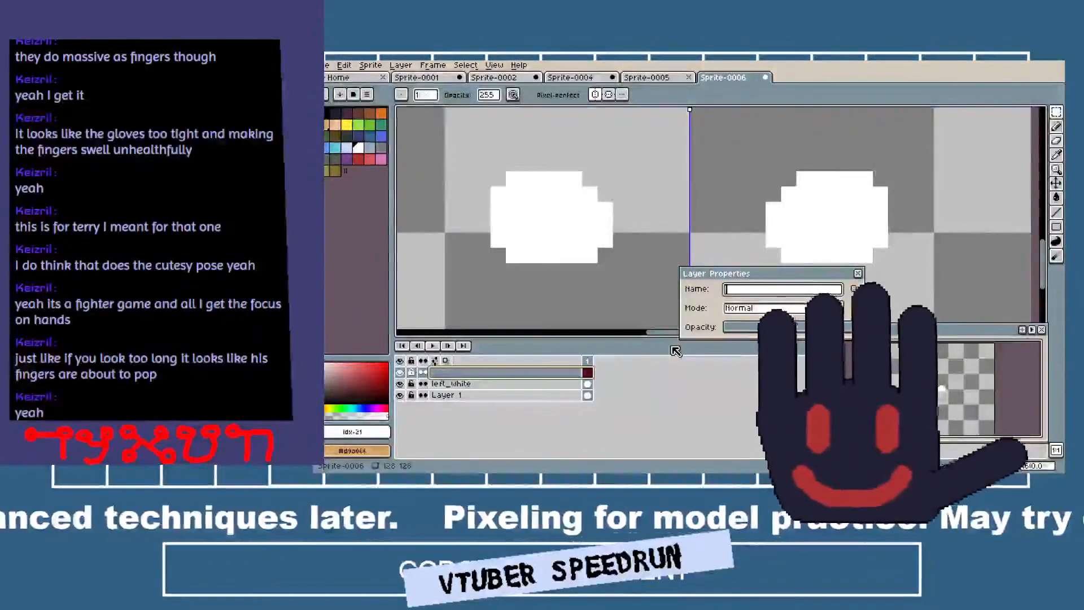
{"action": "type", "text": "ey"}
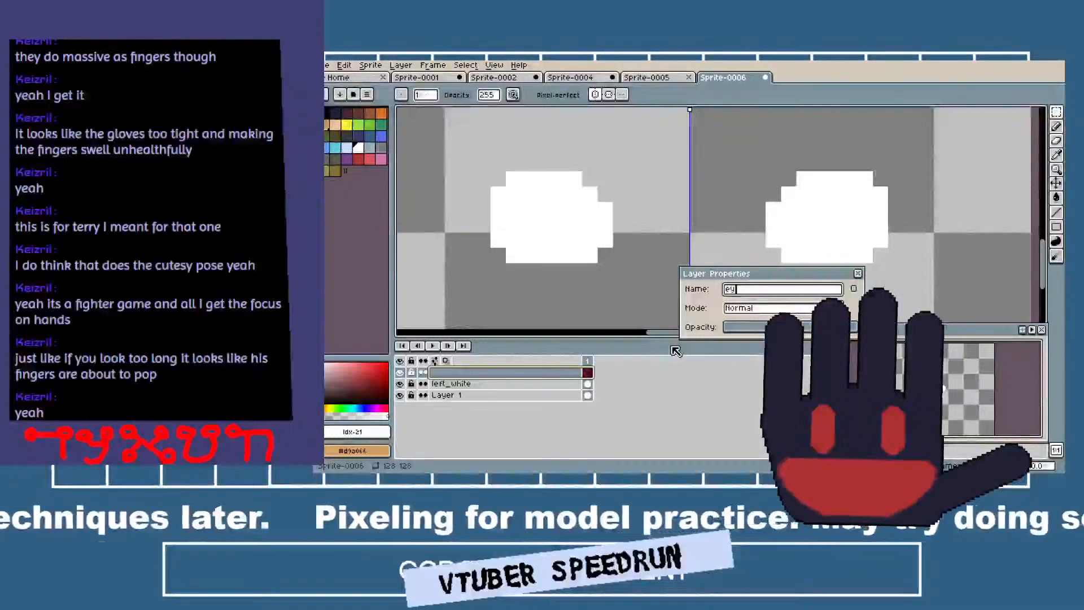
{"action": "type", "text": "elash"}
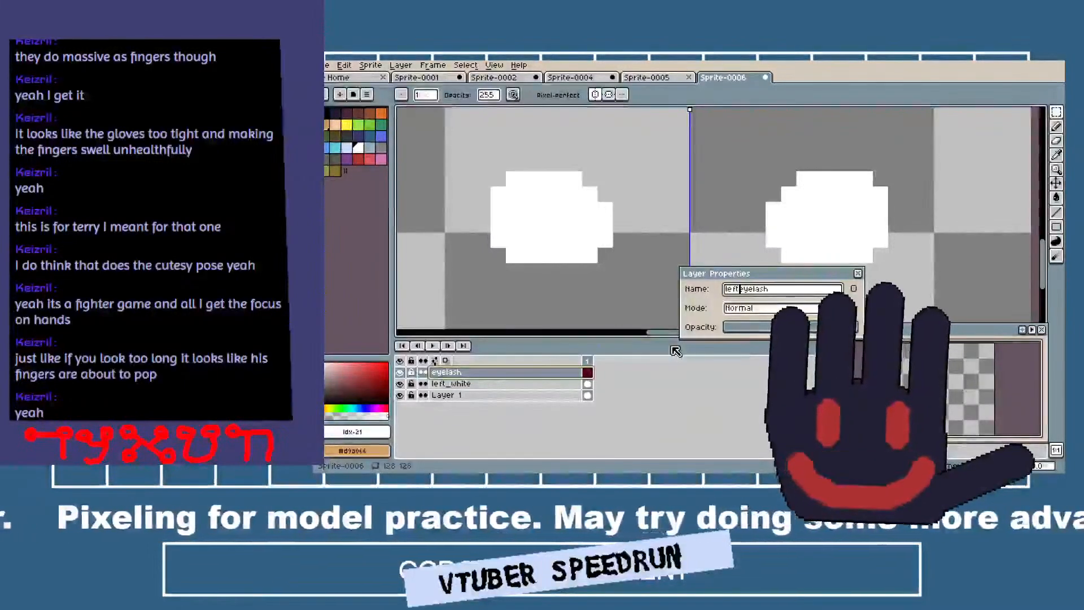
{"action": "key", "text": "Return"}
Draw black upper lash lines with protruding lash pixels and a straight lower line around both eye whites with a 1-pixel pencil.
{"action": "left_click", "coordinate": [326, 114]}
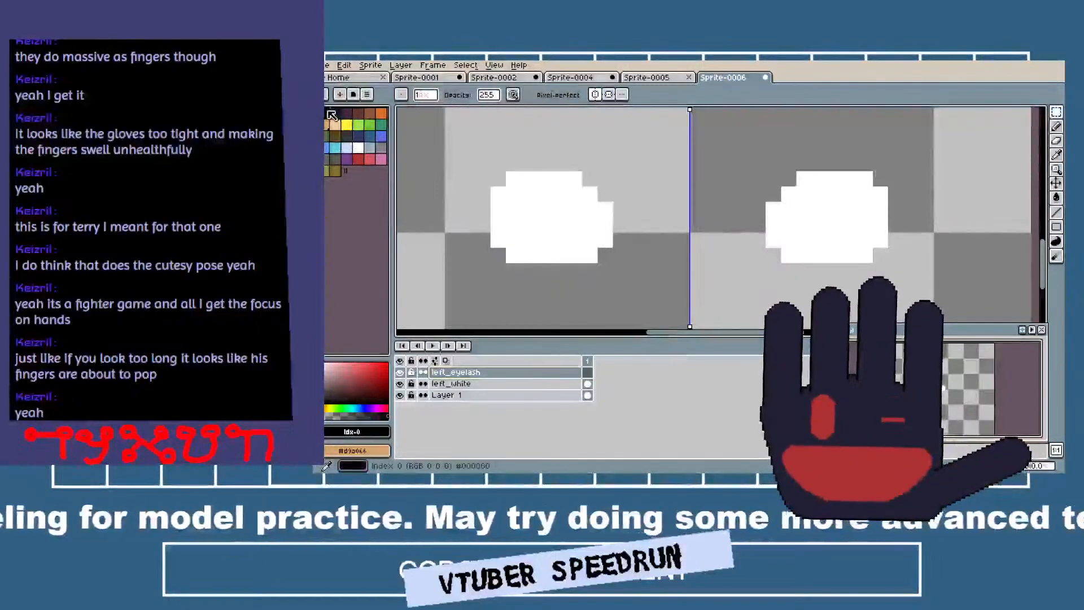
{"action": "key", "text": "b"}
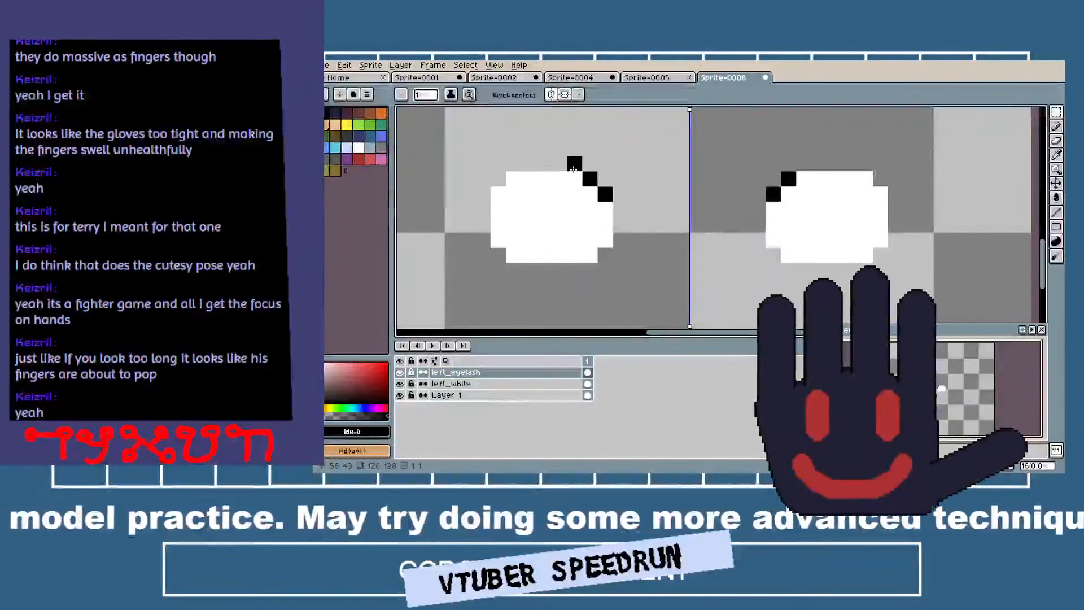
{"action": "mouse_move", "coordinate": [574, 168]}
{"action": "left_mouse_down"}
{"action": "mouse_move", "coordinate": [513, 164]}
{"action": "mouse_move", "coordinate": [483, 189]}
{"action": "mouse_move", "coordinate": [476, 167]}
{"action": "left_mouse_up"}
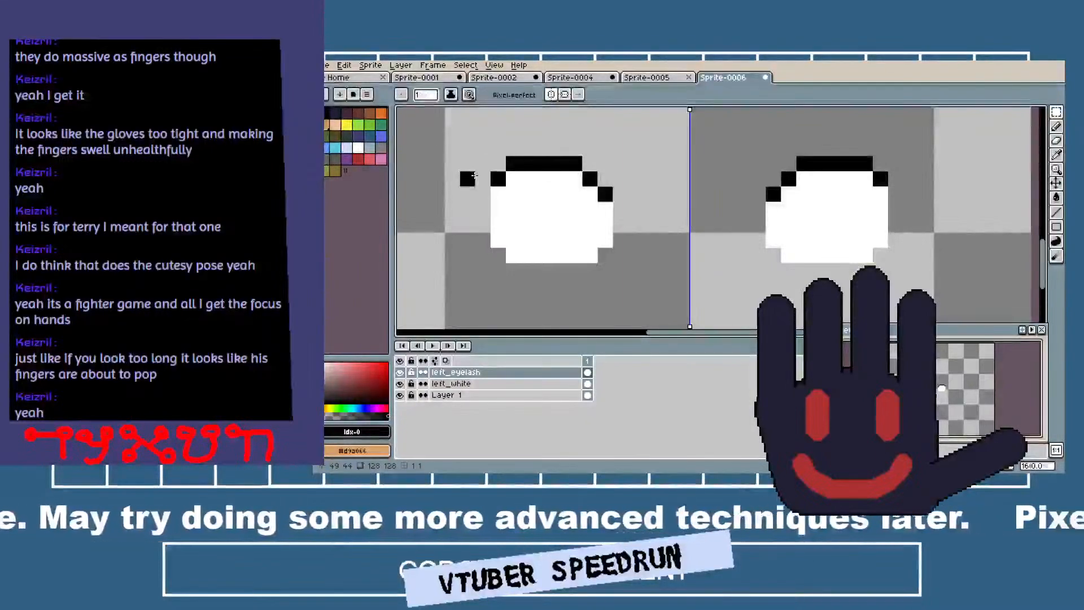
{"action": "left_click", "coordinate": [496, 147]}
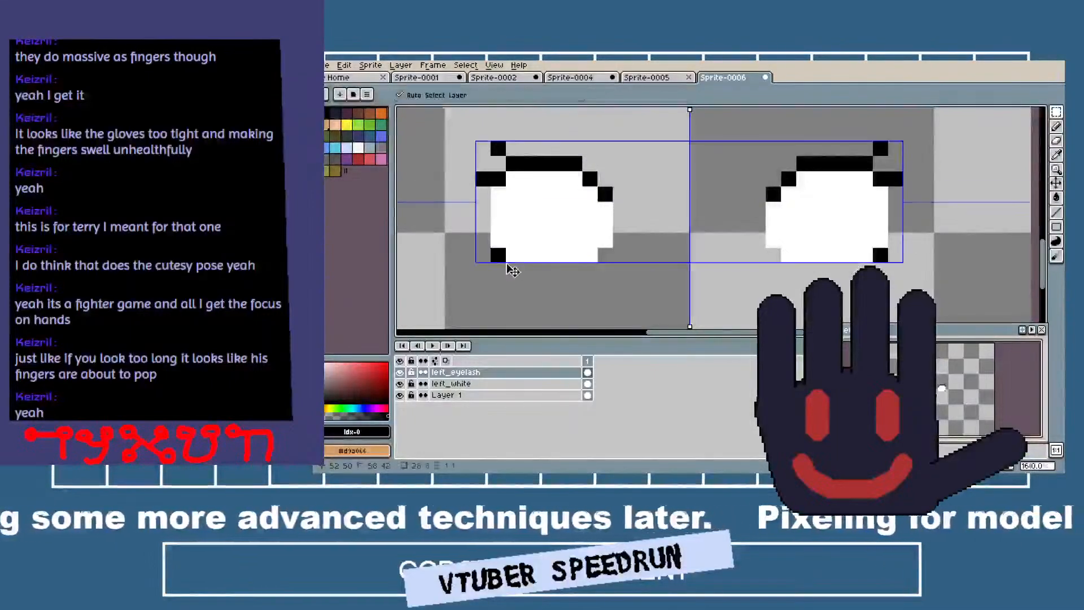
{"action": "left_click_drag", "start_coordinate": [511, 270], "coordinate": [592, 265]}
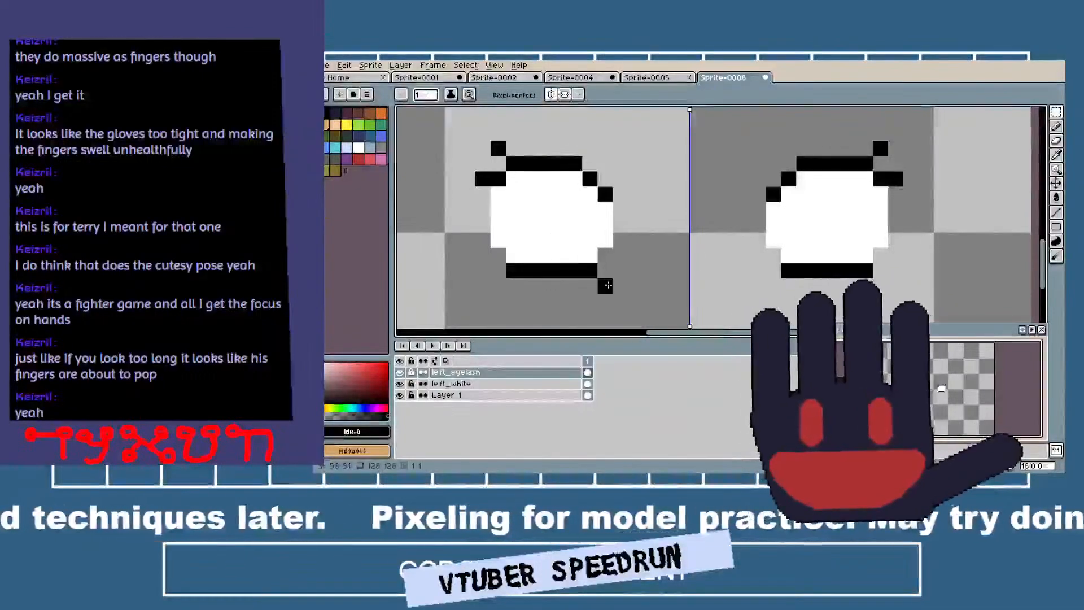
{"action": "left_click", "coordinate": [543, 148]}
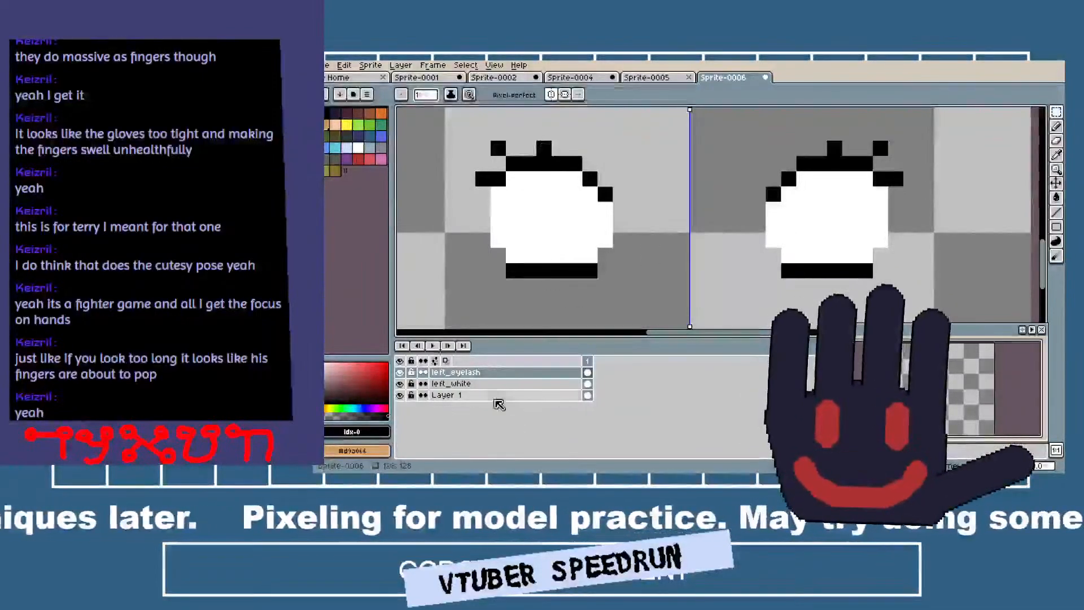
Add a new layer above left_eyelash and rename it eye.
{"action": "right_click", "coordinate": [495, 377]}
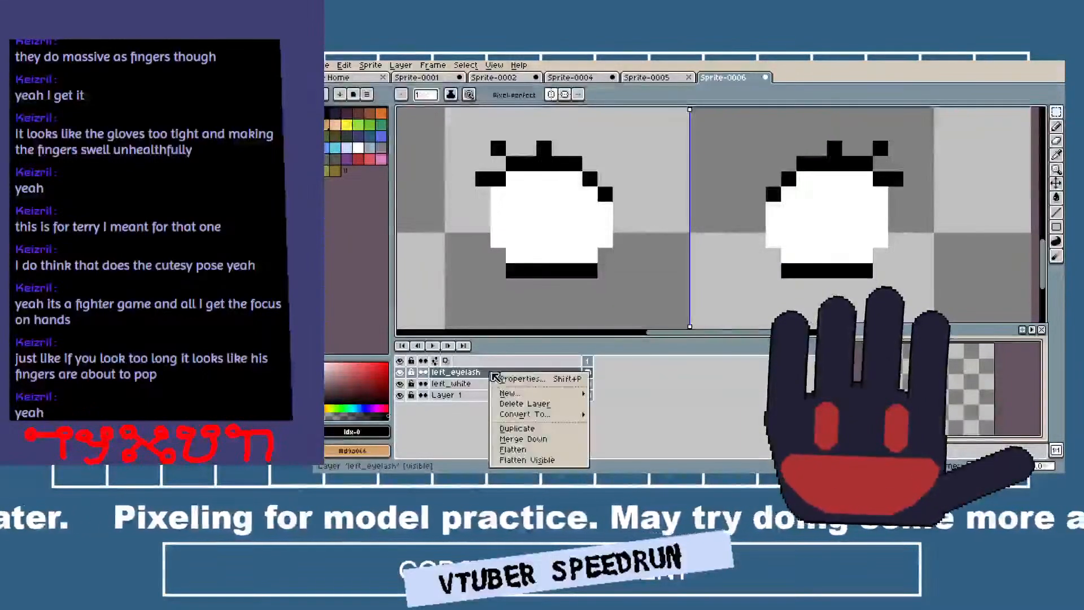
{"action": "mouse_move", "coordinate": [516, 393]}
{"action": "left_click", "coordinate": [611, 393]}
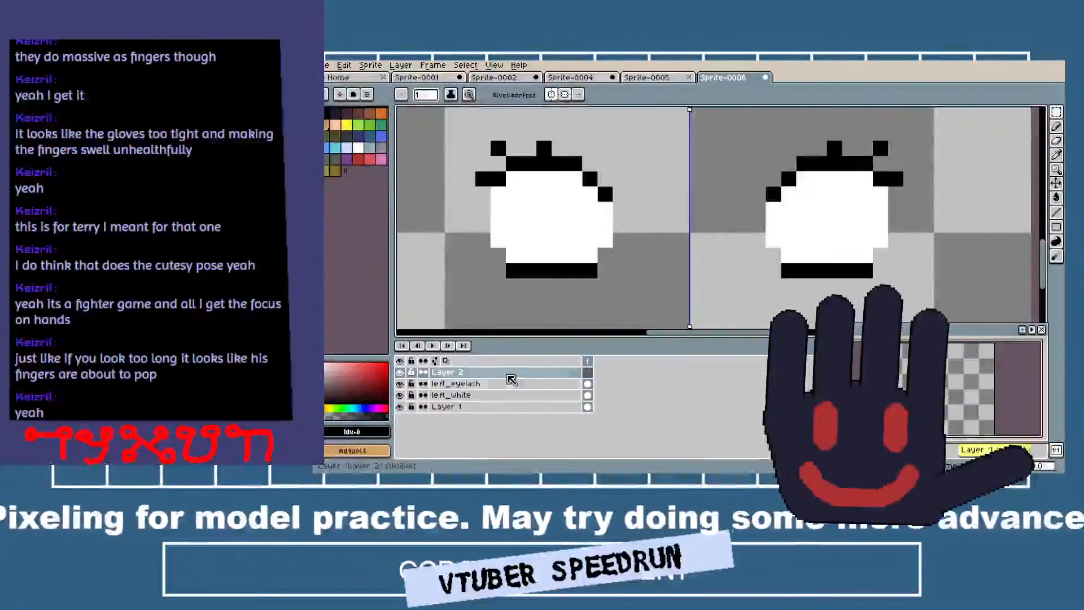
{"action": "double_click", "coordinate": [508, 374]}
{"action": "type", "text": "eye"}
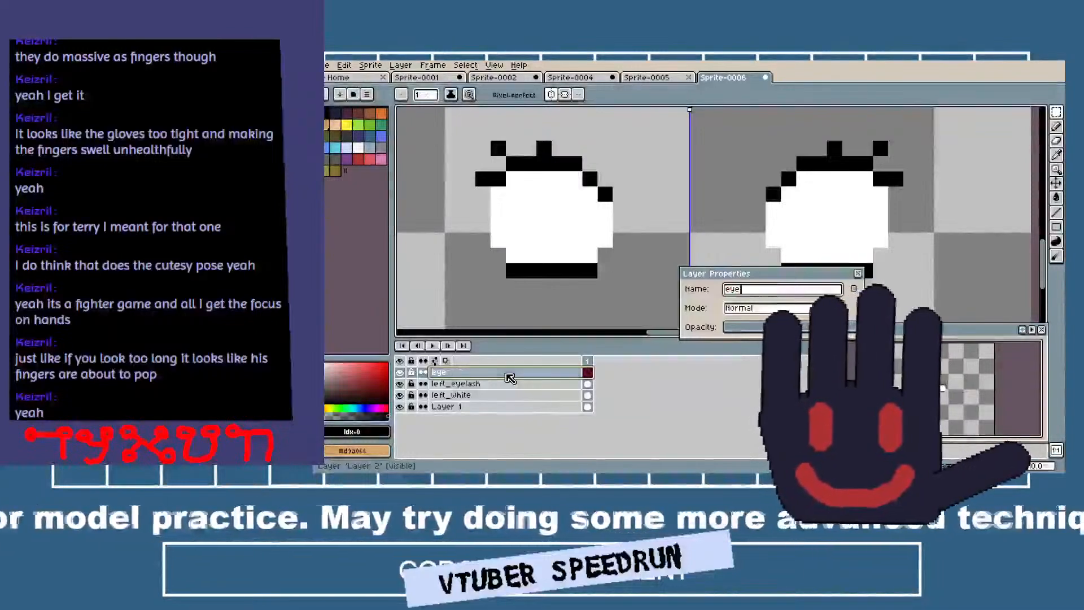
{"action": "key", "text": "Return"}
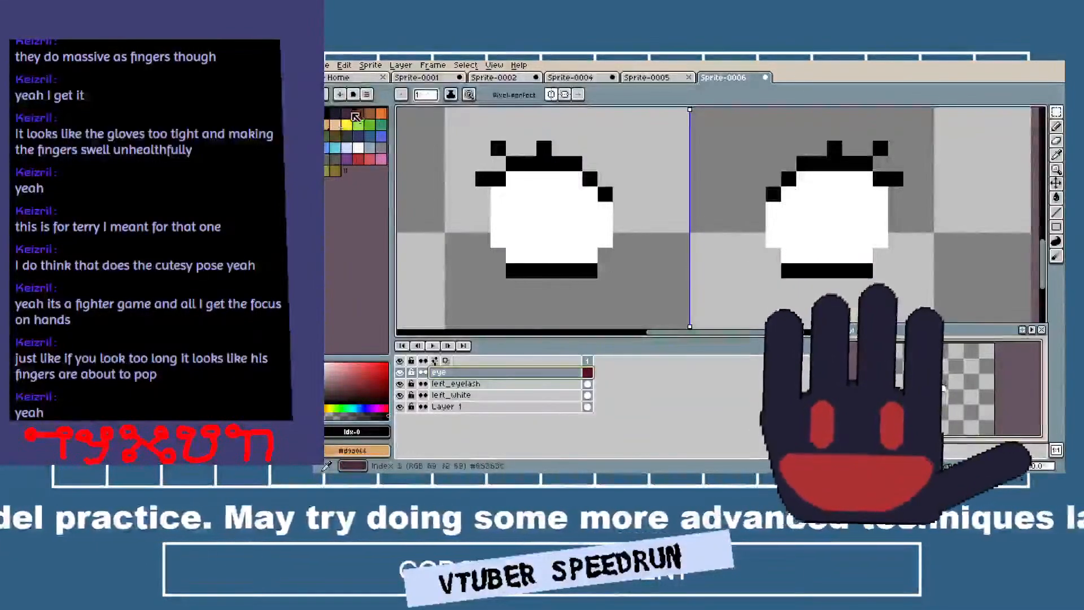
Paint mirrored red irises about 4 pixels wide over both eye whites with a 4-pixel round brush, stopping above the lower lash line.
{"action": "left_click", "coordinate": [359, 161]}
{"action": "scroll", "coordinate": [553, 211], "scroll_direction": "down", "scroll_amount": 6}
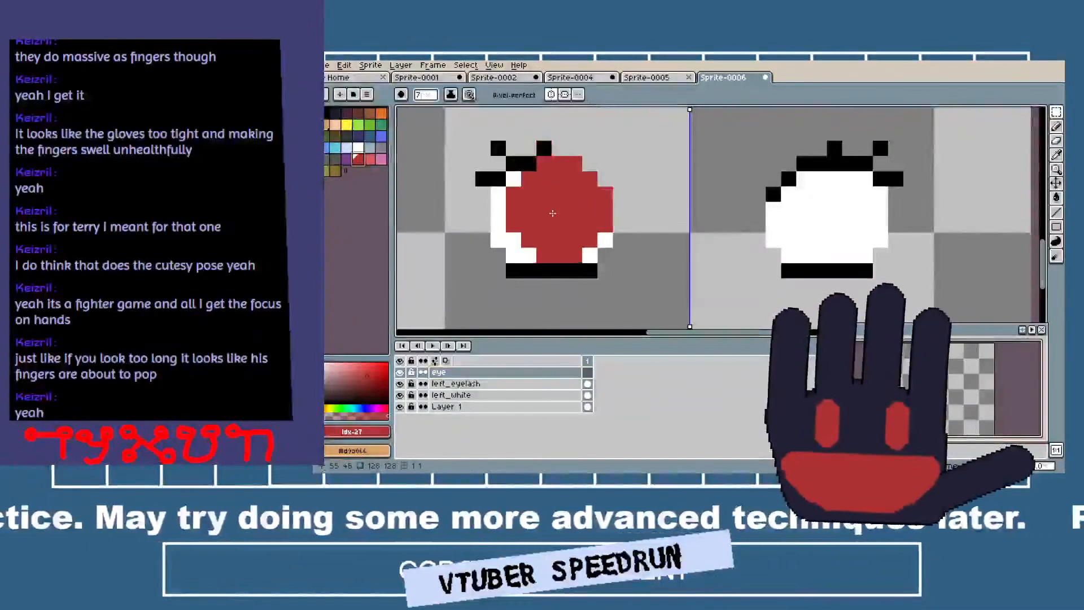
{"action": "scroll", "coordinate": [552, 213], "scroll_direction": "up", "scroll_amount": 4}
{"action": "scroll", "coordinate": [552, 213], "scroll_direction": "down", "scroll_amount": 1}
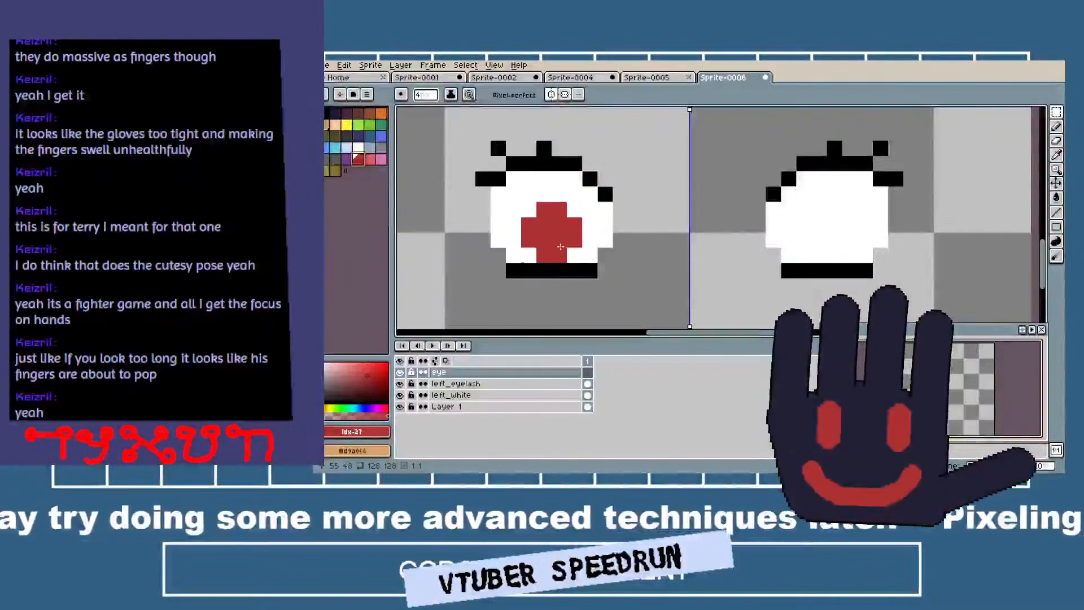
{"action": "left_click_drag", "start_coordinate": [558, 263], "coordinate": [557, 198]}
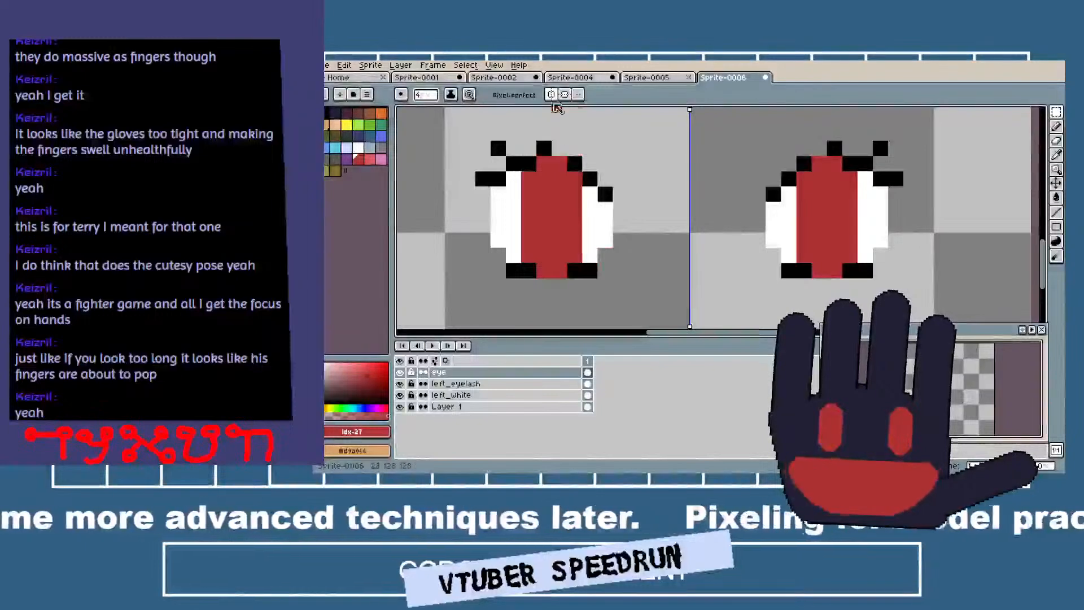
{"action": "key", "text": "ctrl+z"}
{"action": "key", "text": "ctrl+z"}
{"action": "left_click_drag", "start_coordinate": [553, 238], "coordinate": [554, 196]}
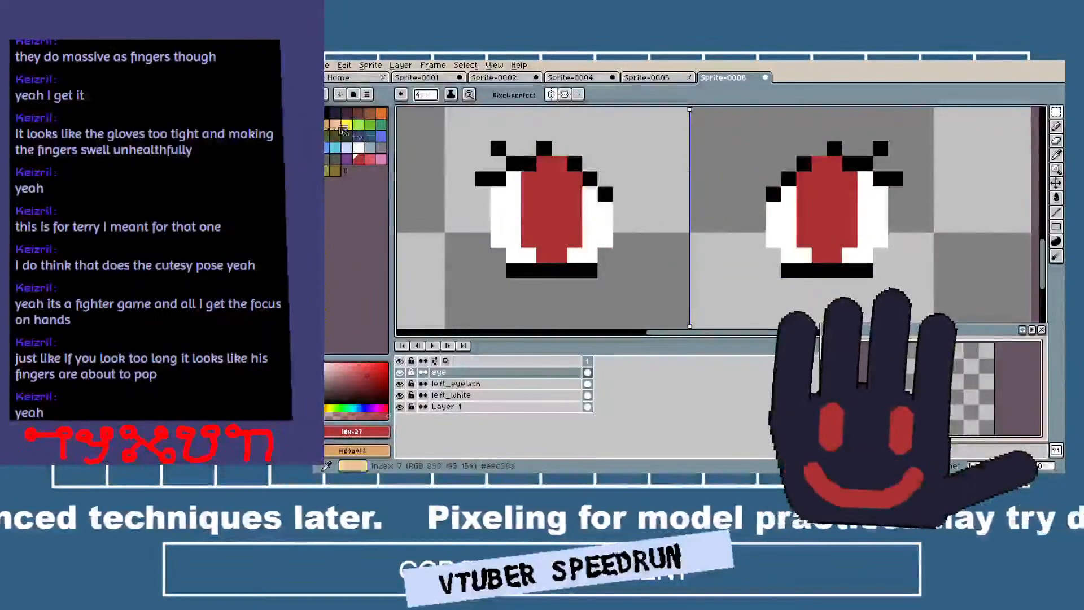
Draw mirrored black pupils about 2 by 5 pixels in the middle of both red irises with a 1-pixel pencil.
{"action": "left_click", "coordinate": [326, 115]}
{"action": "key", "text": "minus"}
{"action": "key", "text": "minus"}
{"action": "key", "text": "minus"}
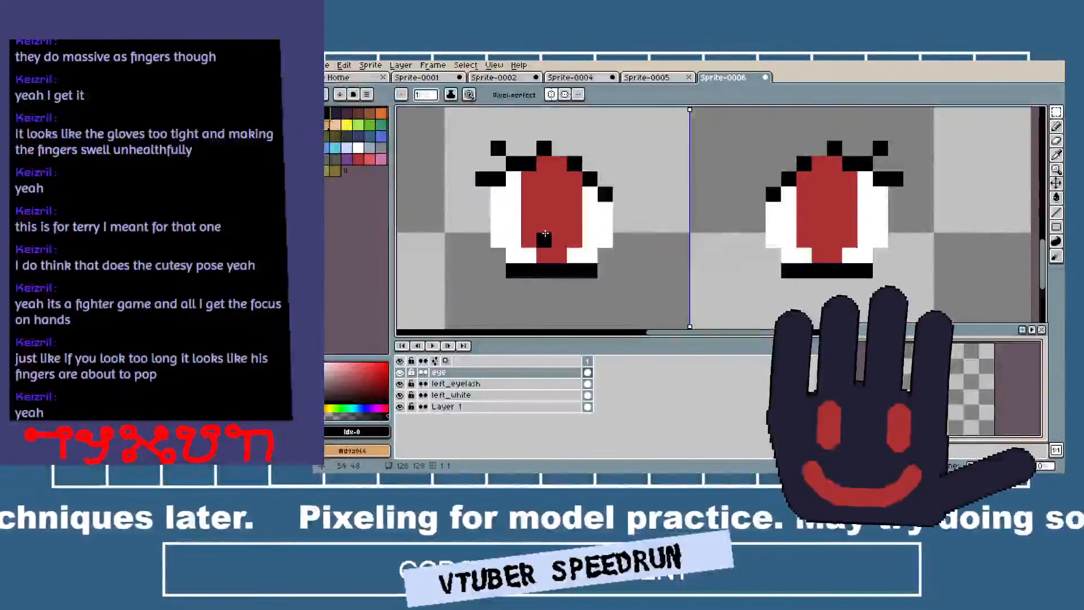
{"action": "mouse_move", "coordinate": [545, 237]}
{"action": "left_mouse_down"}
{"action": "mouse_move", "coordinate": [555, 181]}
{"action": "mouse_move", "coordinate": [544, 180]}
{"action": "mouse_move", "coordinate": [543, 225]}
{"action": "left_mouse_up"}
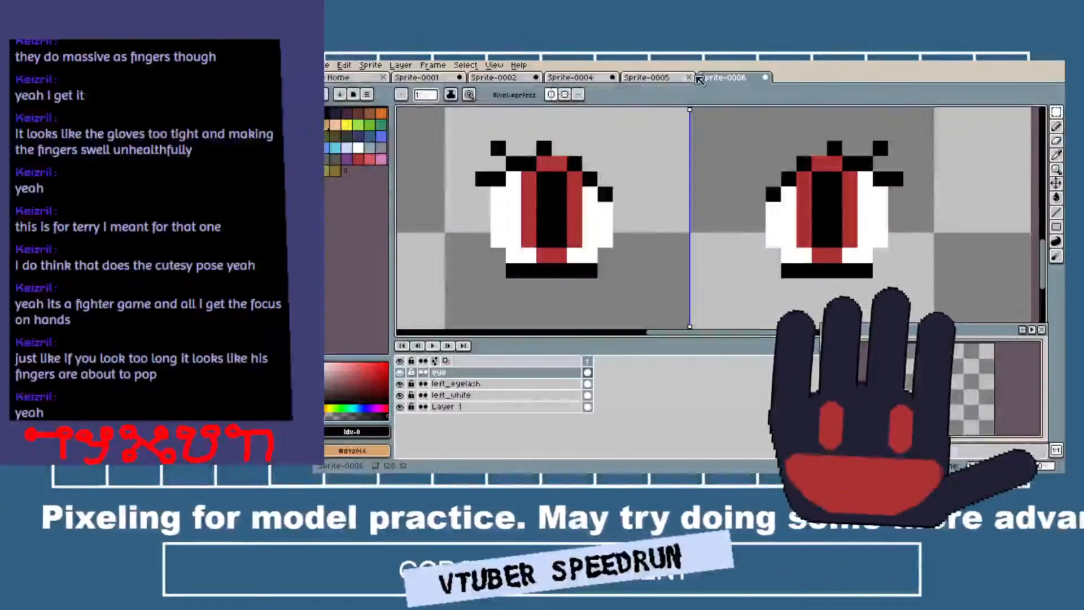
Add a two-pixel white highlight across the upper pupil and iris on the same side of each eye.
{"action": "left_click", "coordinate": [358, 148]}
{"action": "left_click", "coordinate": [558, 163]}
{"action": "left_click", "coordinate": [558, 193]}
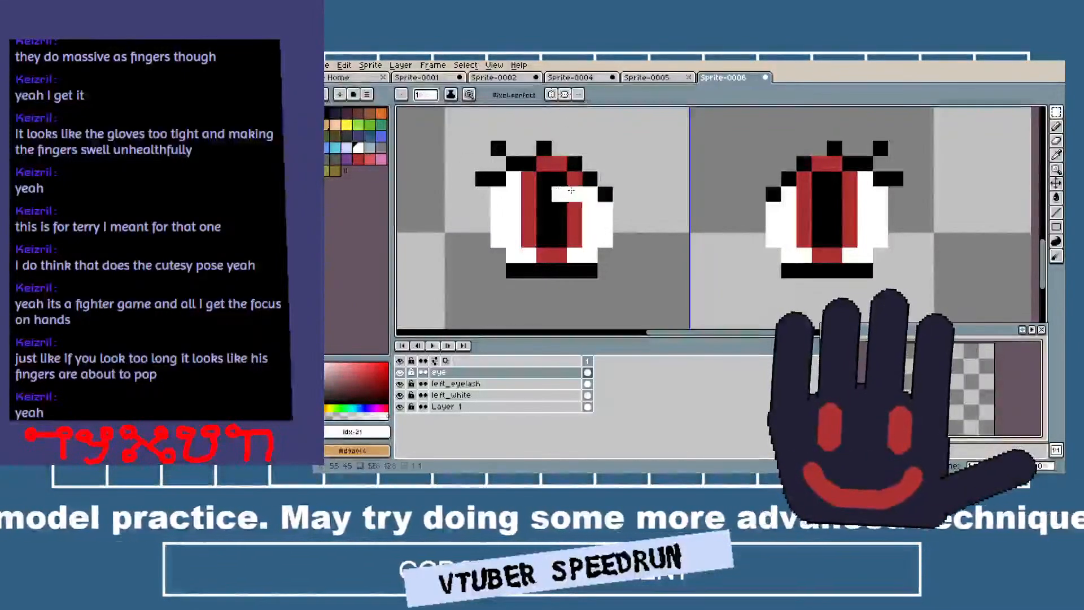
{"action": "left_click_drag", "start_coordinate": [834, 195], "coordinate": [844, 197]}
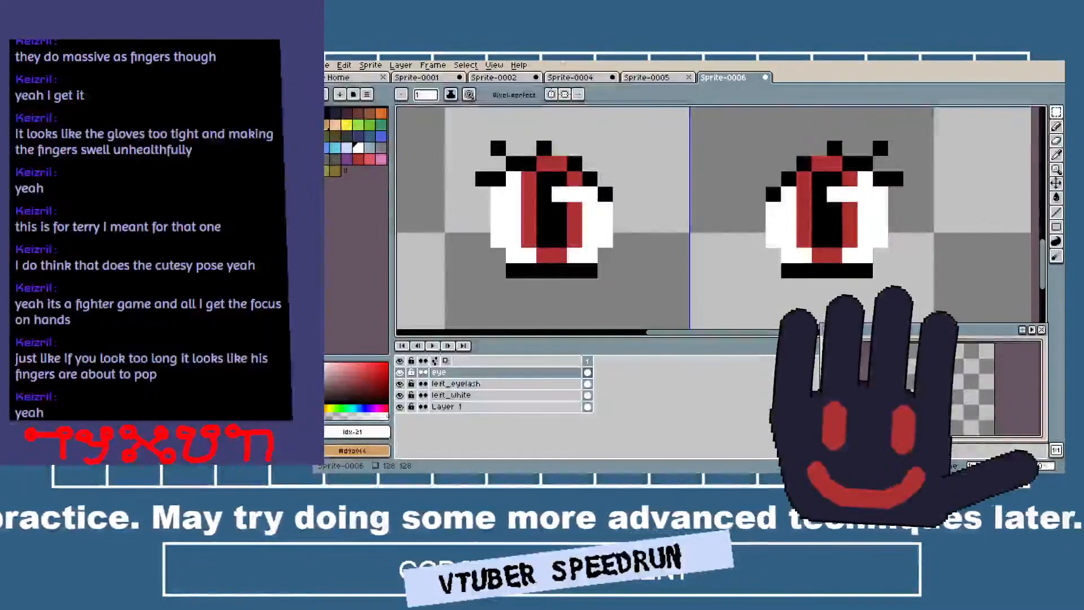
{"action": "left_click", "coordinate": [553, 251]}
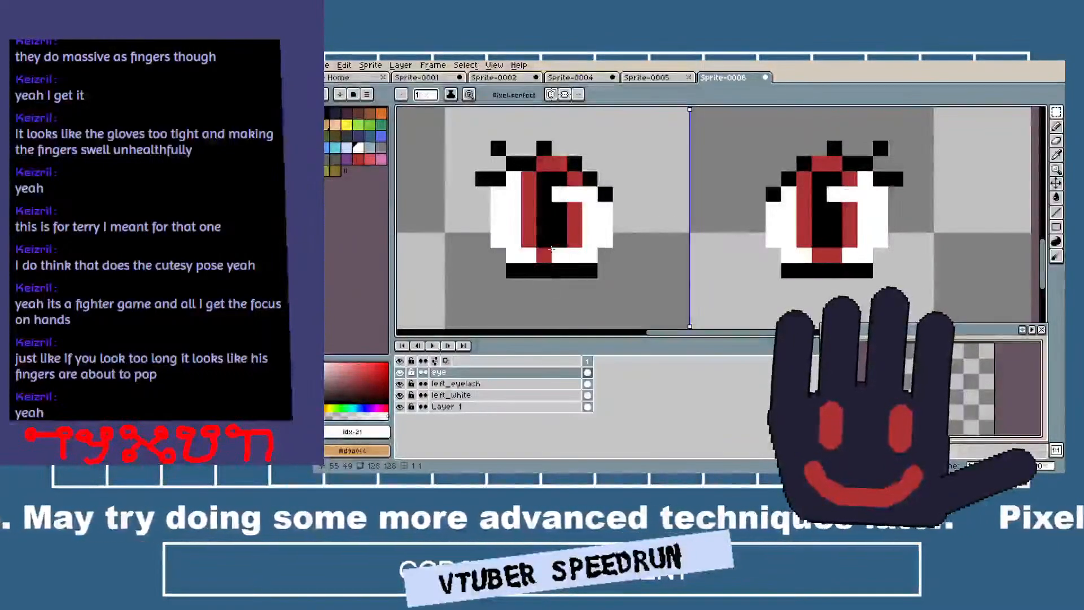
{"action": "key", "text": "ctrl+z"}
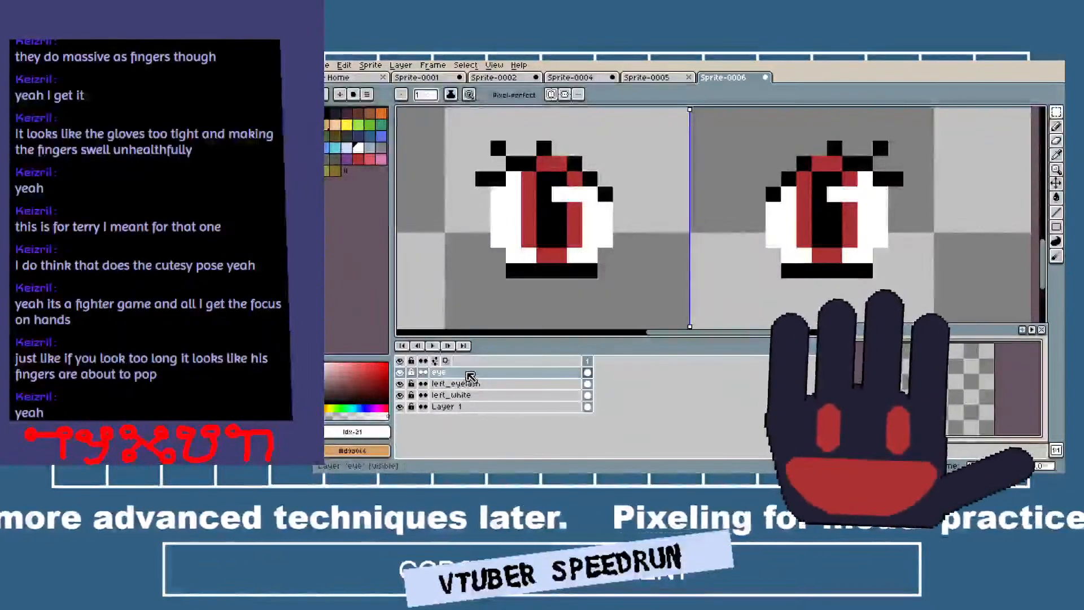
Add a new layer above Layer 1 and rename it face_box.
{"action": "right_click", "coordinate": [505, 408]}
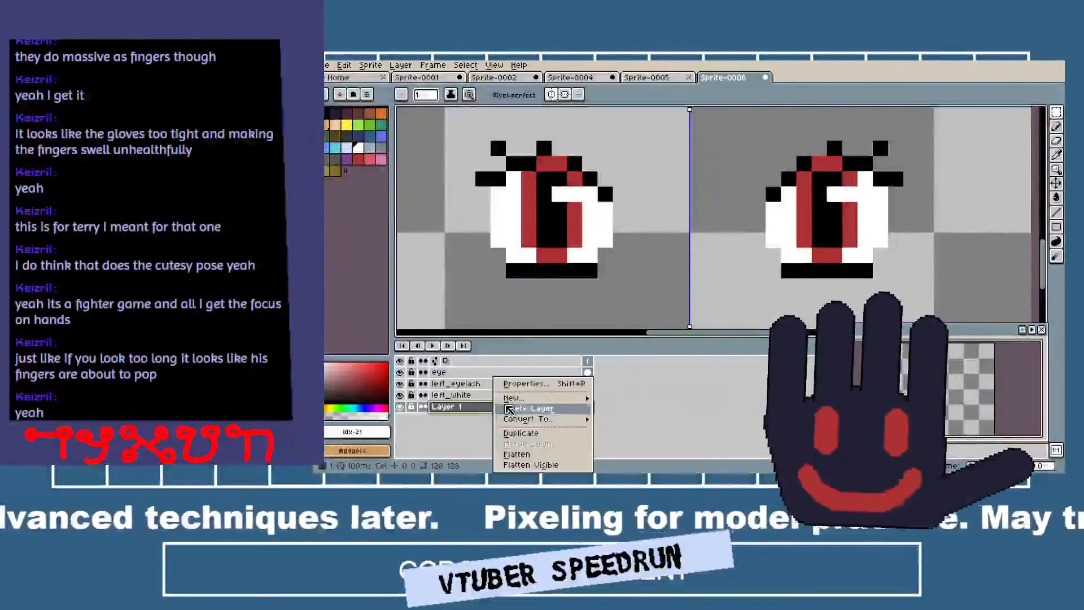
{"action": "mouse_move", "coordinate": [514, 397]}
{"action": "left_click", "coordinate": [613, 400]}
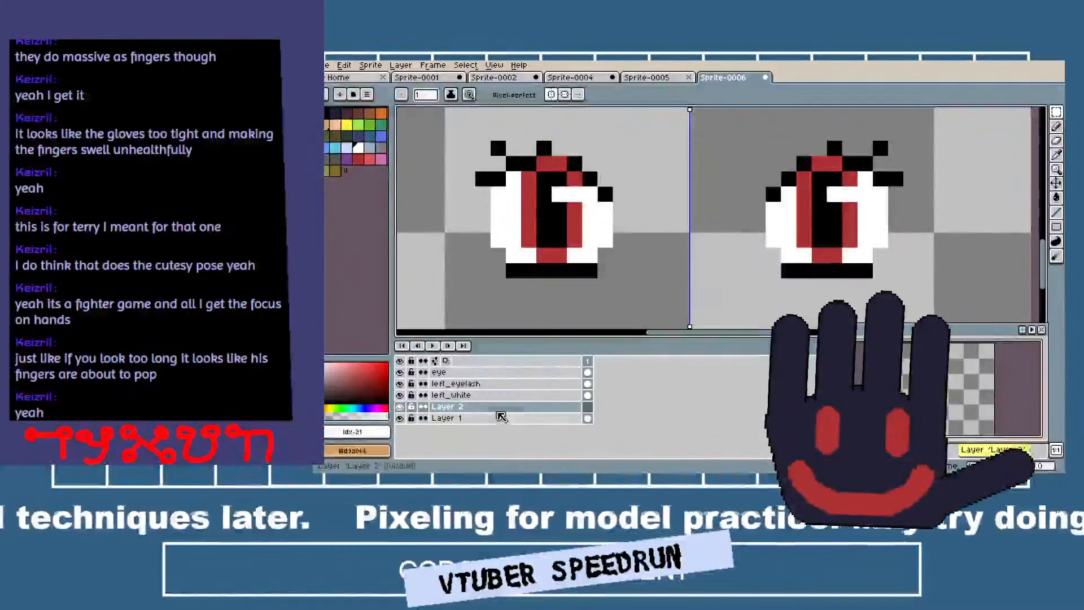
{"action": "double_click", "coordinate": [499, 411]}
{"action": "type", "text": "race_eye"}
{"action": "key", "text": "Return"}
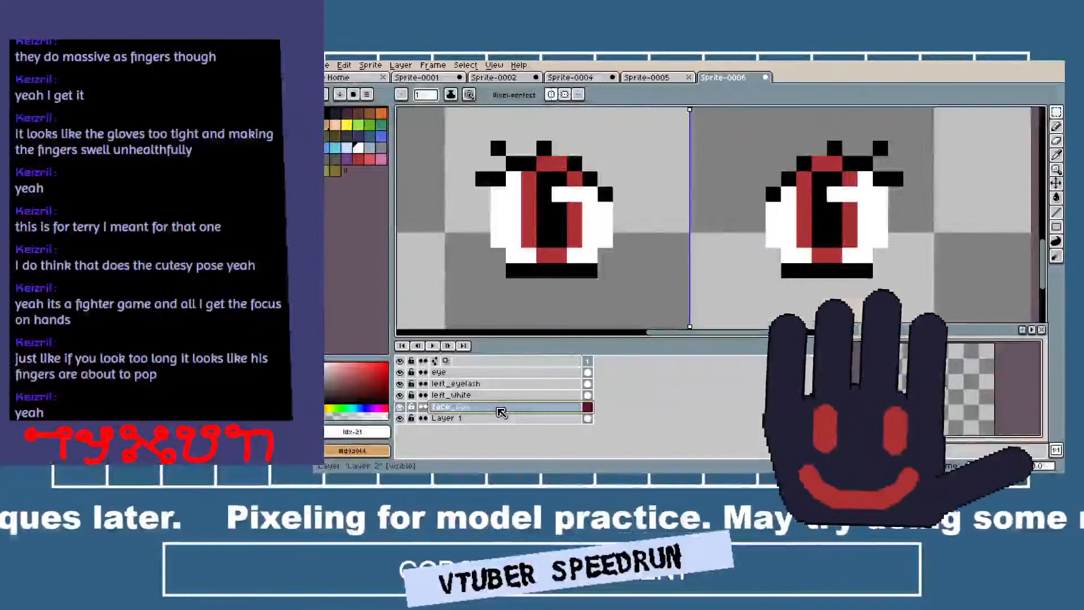
Draw a light skin-coloured box about 32 by 11 pixels around both eyes on face_box and fill it.
{"action": "left_click", "coordinate": [328, 133]}
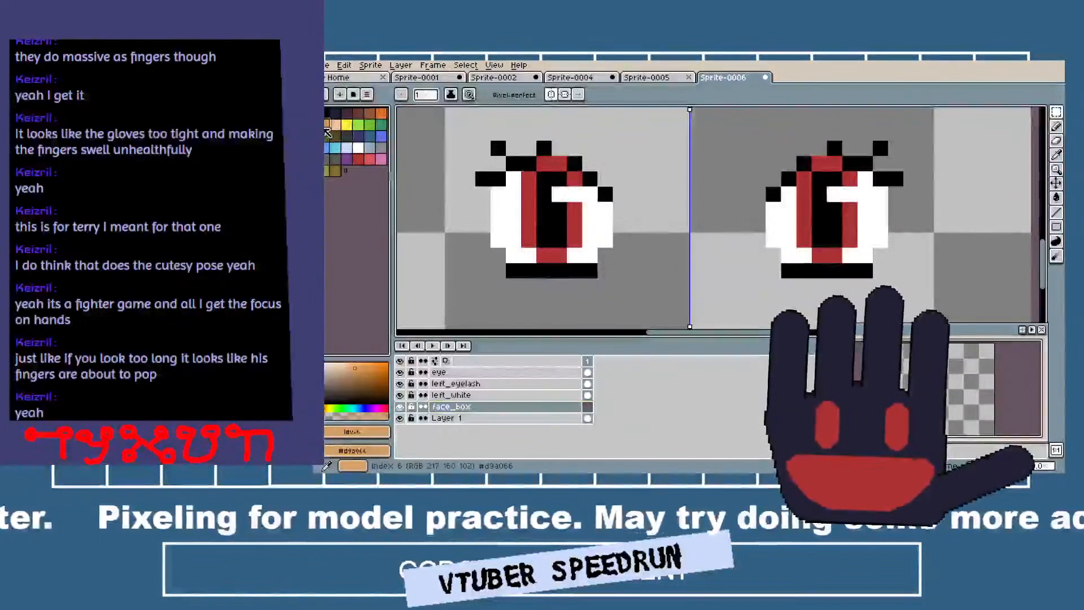
{"action": "left_click", "coordinate": [336, 129]}
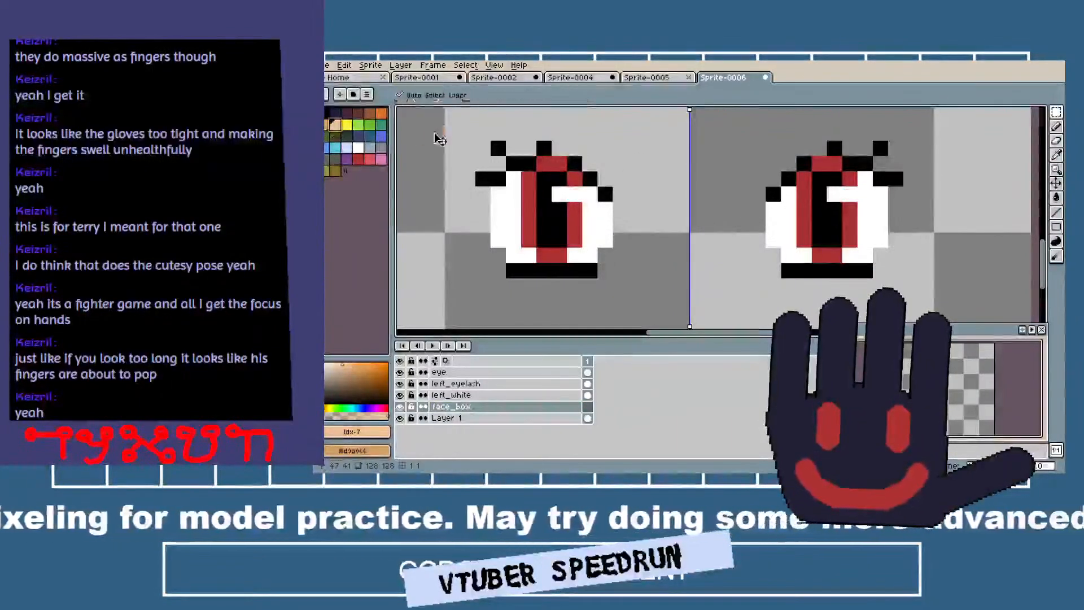
{"action": "mouse_move", "coordinate": [452, 126]}
{"action": "left_mouse_down"}
{"action": "mouse_move", "coordinate": [452, 274]}
{"action": "mouse_move", "coordinate": [690, 287]}
{"action": "left_mouse_up"}
{"action": "left_click_drag", "start_coordinate": [461, 132], "coordinate": [794, 148]}
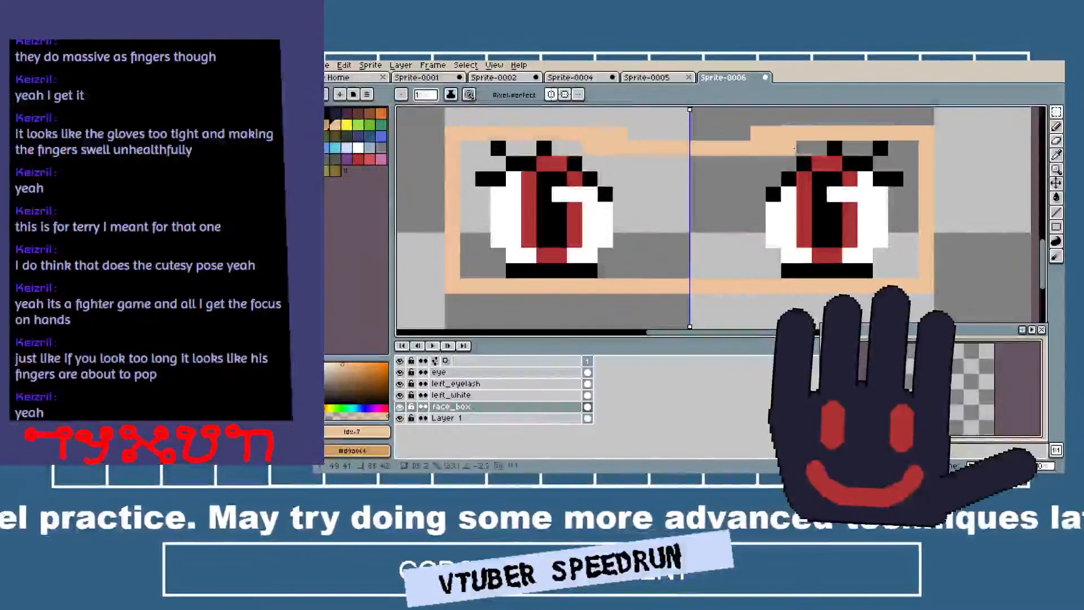
{"action": "key", "text": "g"}
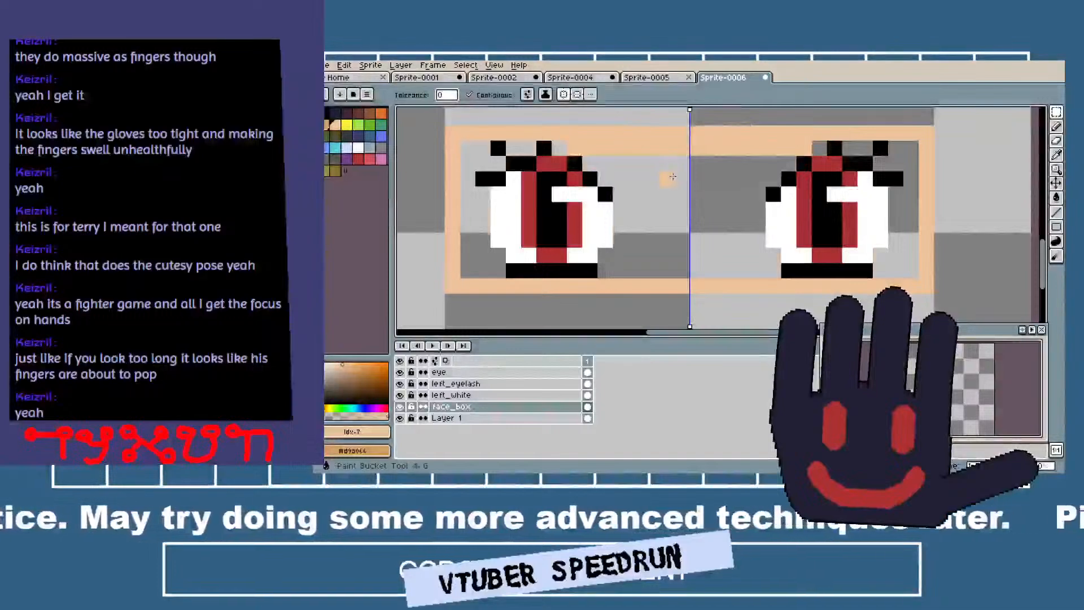
{"action": "left_click", "coordinate": [671, 191]}
Add a new layer above left_eyelash and rename it mid_left_closed.
{"action": "left_click", "coordinate": [500, 383]}
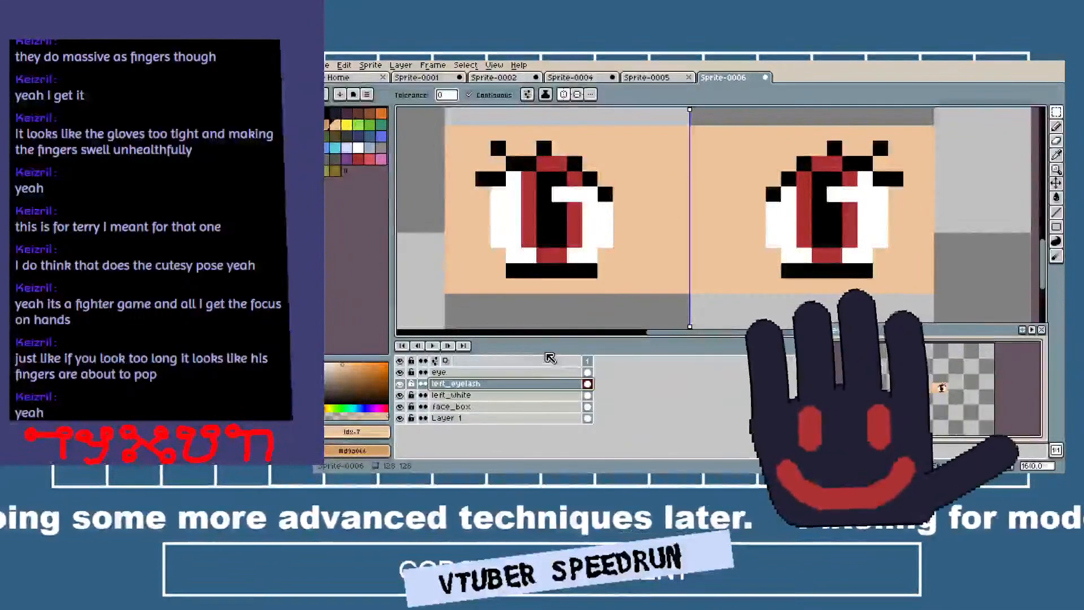
{"action": "right_click", "coordinate": [486, 386]}
{"action": "left_click", "coordinate": [618, 401]}
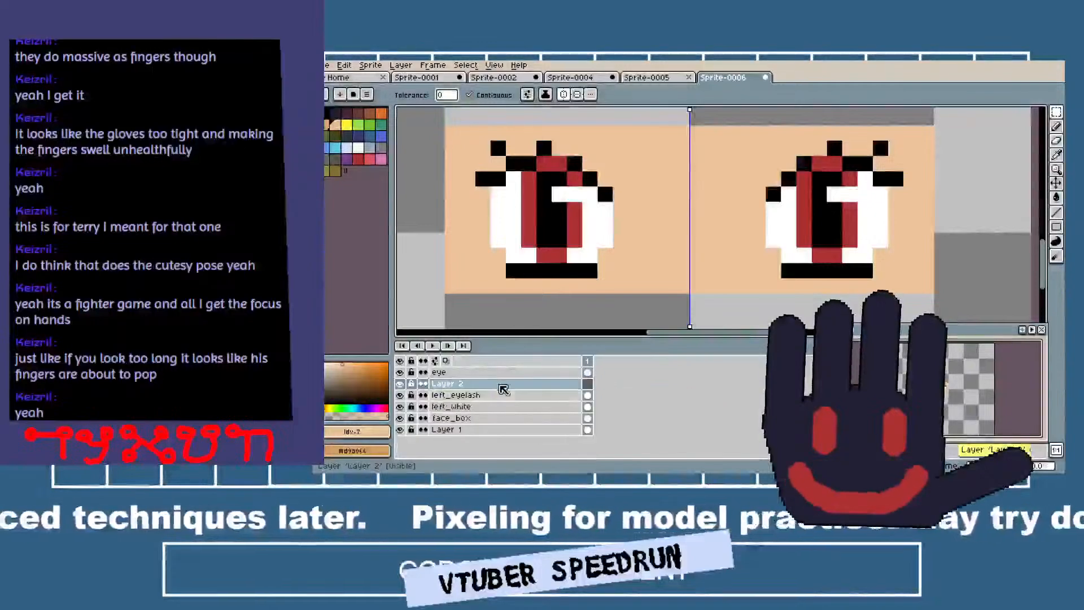
{"action": "double_click", "coordinate": [497, 385]}
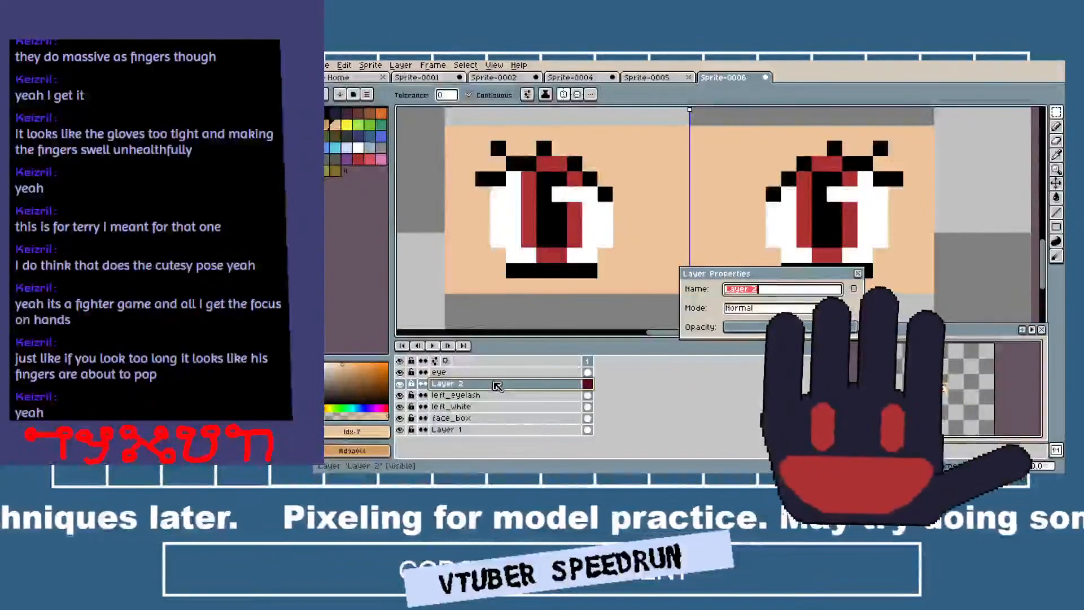
{"action": "type", "text": "mid_left_closed"}
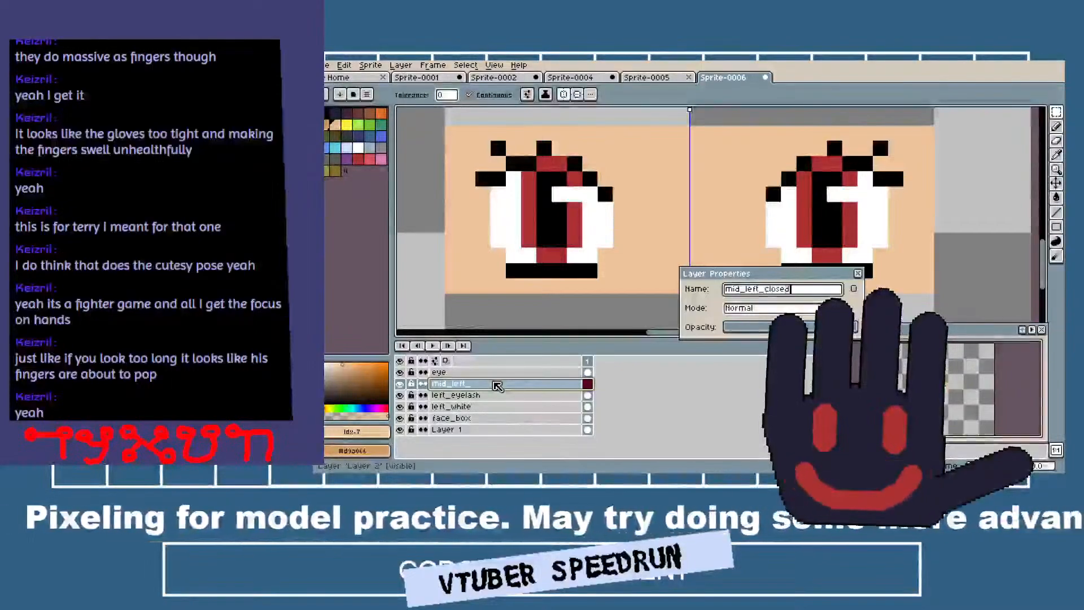
{"action": "key", "text": "Return"}
Add another layer above mid_left_closed and rename it left_closed.
{"action": "right_click", "coordinate": [497, 385]}
{"action": "mouse_move", "coordinate": [542, 398]}
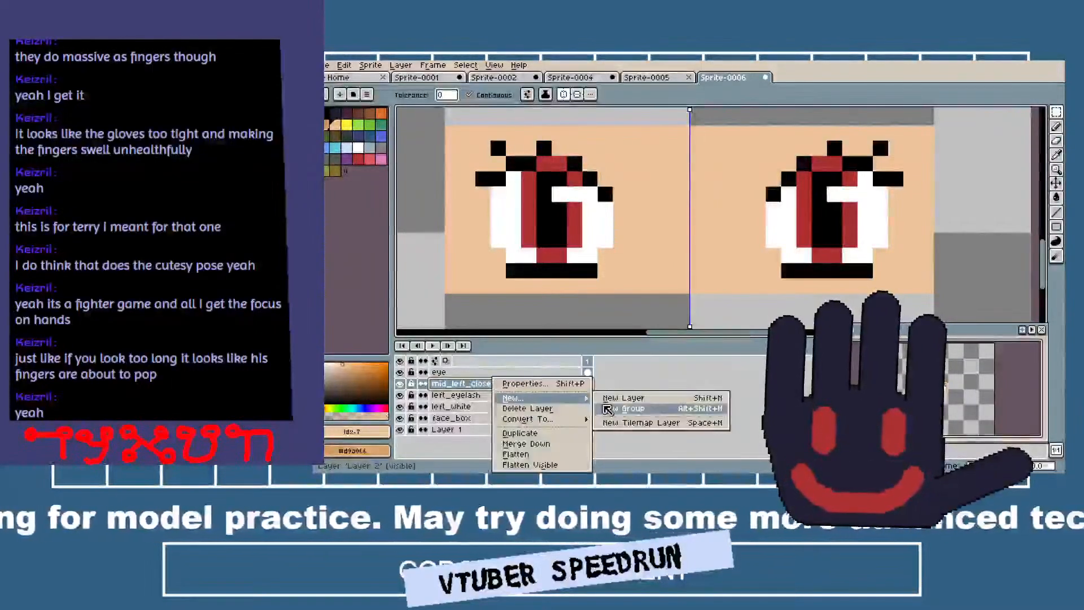
{"action": "left_click", "coordinate": [621, 397]}
{"action": "double_click", "coordinate": [492, 386]}
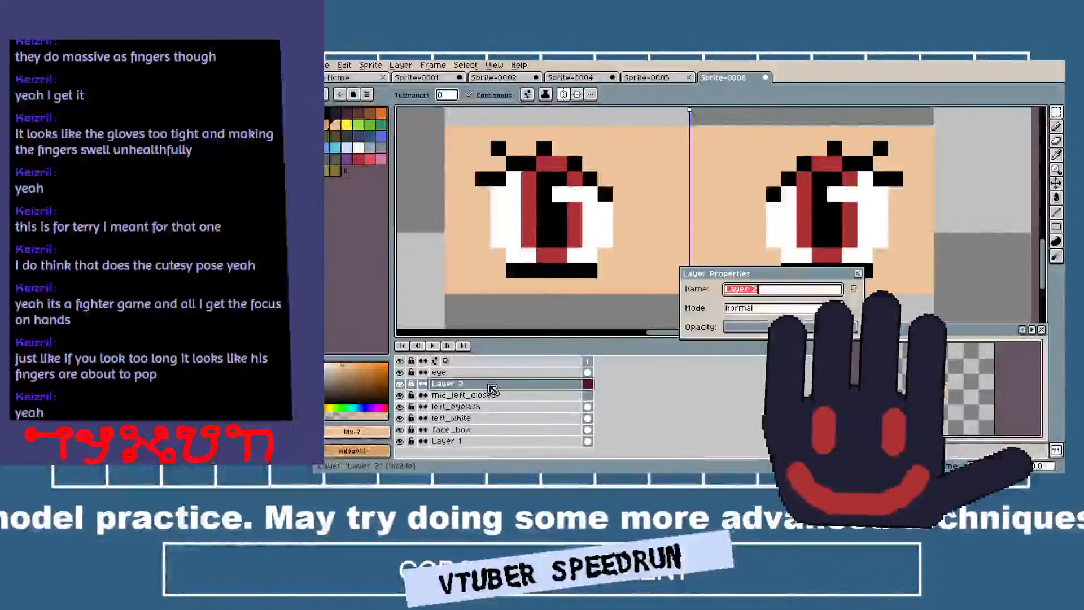
{"action": "type", "text": "lef"}
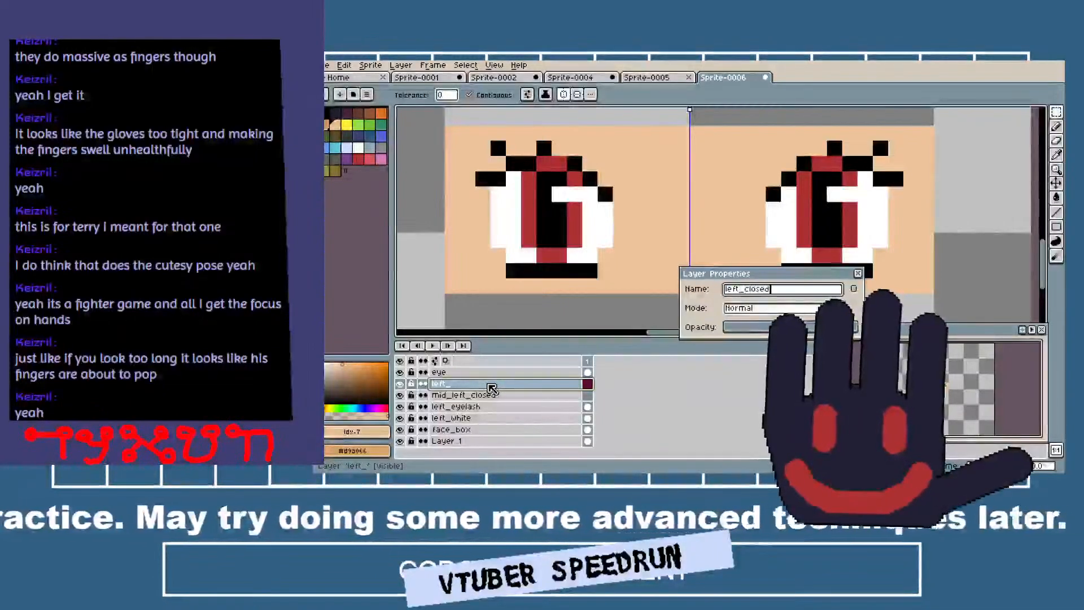
{"action": "type", "text": "t_closed"}
{"action": "key", "text": "Return"}
Start a mirrored black half-closed lash line on mid_left_closed at the outer side of the eyes, using black sampled from the lashes.
{"action": "left_click", "coordinate": [494, 394]}
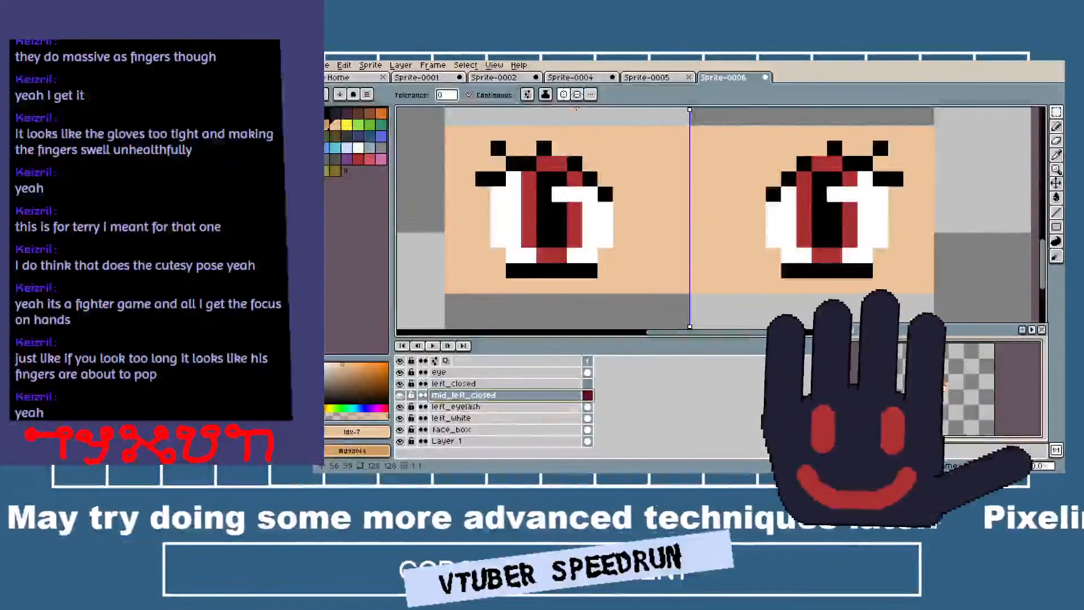
{"action": "scroll", "coordinate": [562, 186], "scroll_direction": "up", "scroll_amount": 1}
{"action": "key", "text": "i"}
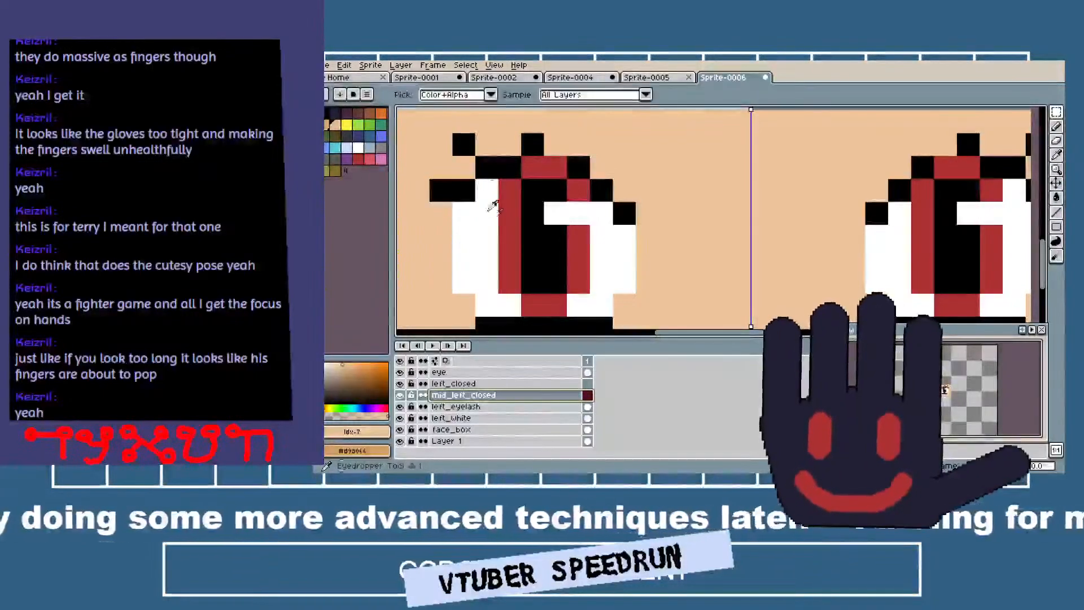
{"action": "left_click", "coordinate": [465, 192]}
{"action": "key", "text": "b"}
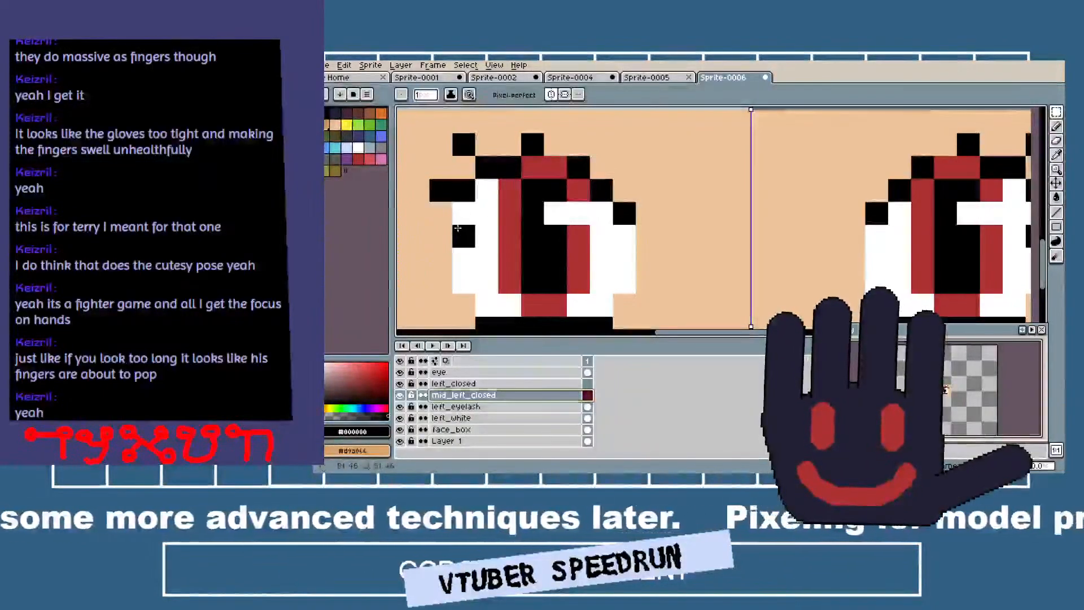
{"action": "left_click", "coordinate": [488, 214]}
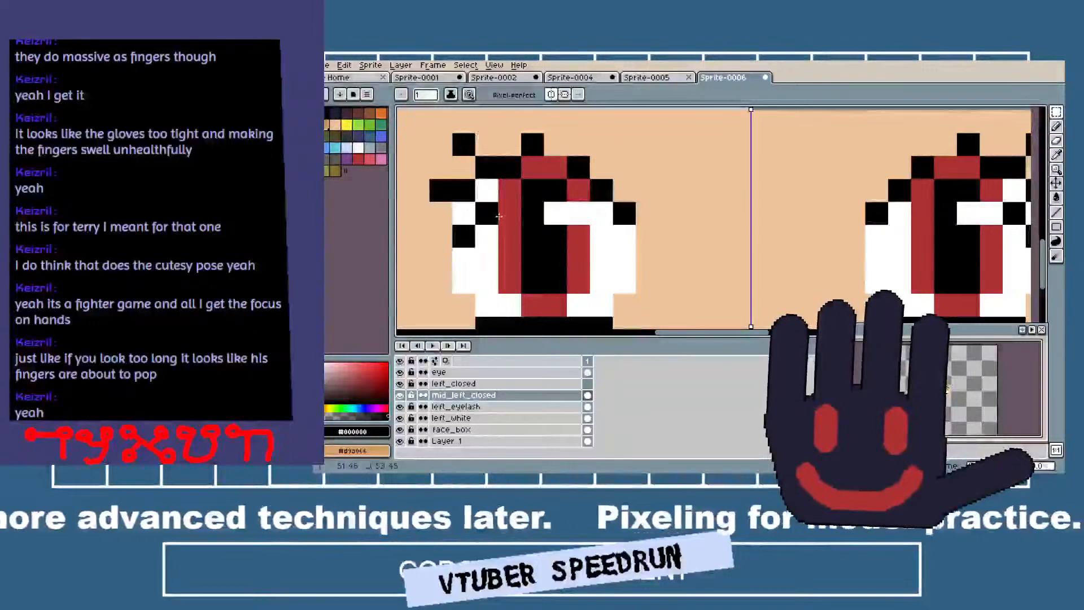
Move the eye layer below mid_left_closed, directly above left_eyelash.
{"action": "key", "text": "v"}
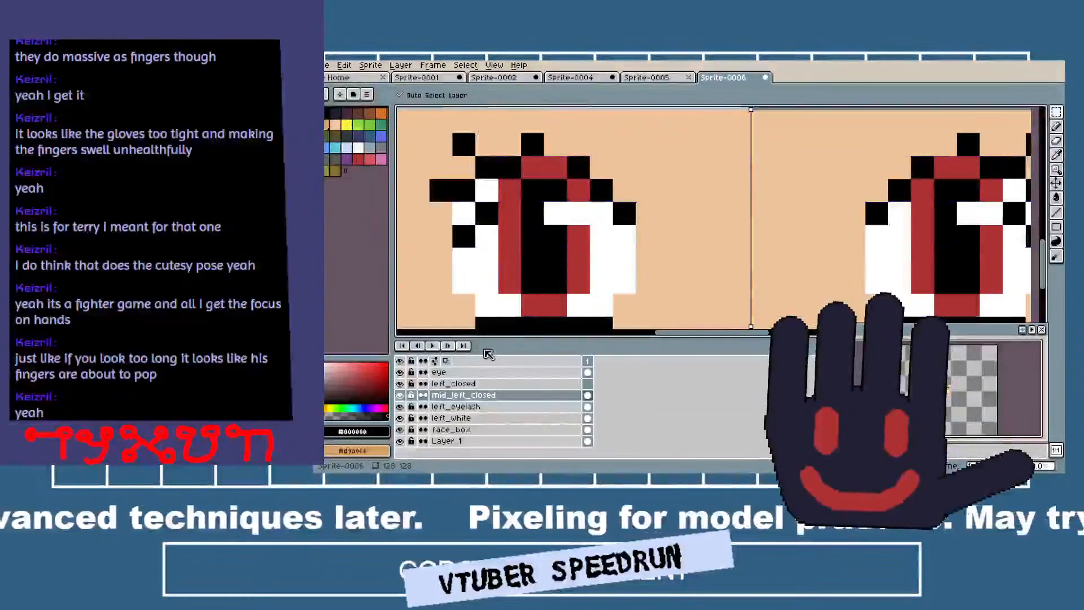
{"action": "left_click", "coordinate": [461, 373]}
{"action": "left_click_drag", "start_coordinate": [466, 385], "coordinate": [481, 409]}
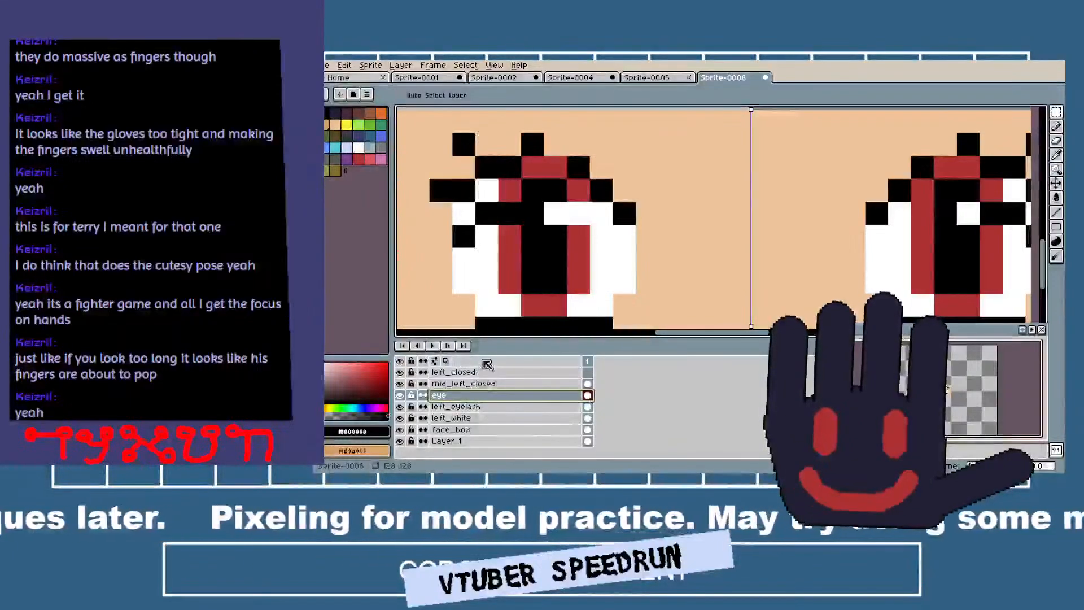
Draw the rest of the half-closed eye outline in black on mid_left_closed: the upper lash line, the corners and a raised lower lid.
{"action": "left_click", "coordinate": [463, 383]}
{"action": "key", "text": "b"}
{"action": "left_click_drag", "start_coordinate": [547, 213], "coordinate": [602, 216]}
{"action": "left_click", "coordinate": [624, 236]}
{"action": "left_click", "coordinate": [463, 281]}
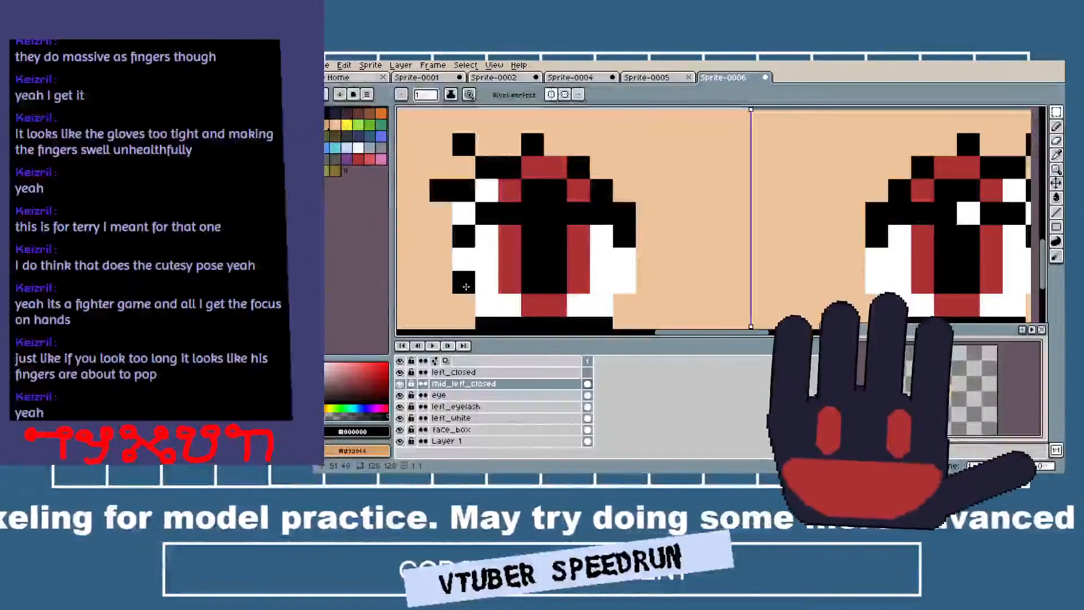
{"action": "mouse_move", "coordinate": [493, 298]}
{"action": "left_mouse_down"}
{"action": "mouse_move", "coordinate": [587, 305]}
{"action": "mouse_move", "coordinate": [624, 282]}
{"action": "left_mouse_up"}
Draw black lashes on mid_left_closed, with a horizontal outer lash and short upright lashes, and undo the last stray pixel.
{"action": "left_click", "coordinate": [429, 210]}
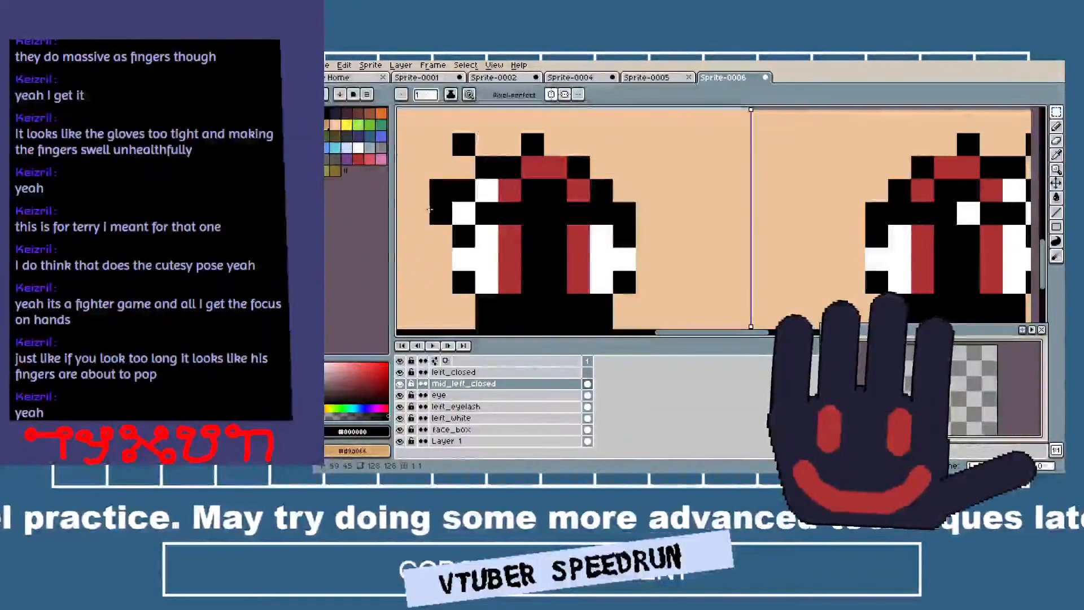
{"action": "left_click_drag", "start_coordinate": [440, 232], "coordinate": [417, 232]}
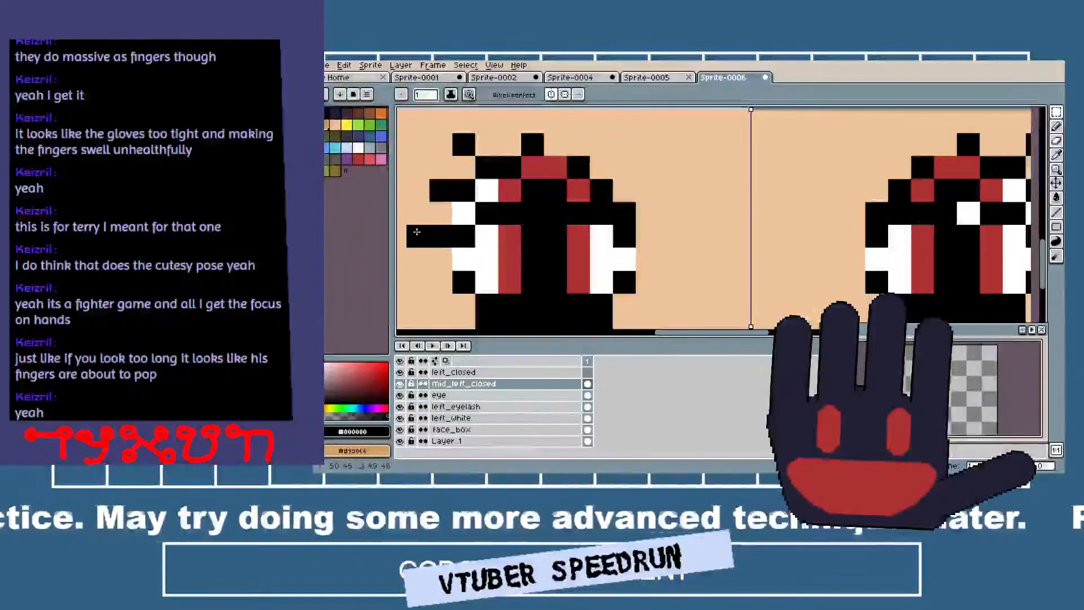
{"action": "left_click", "coordinate": [461, 194]}
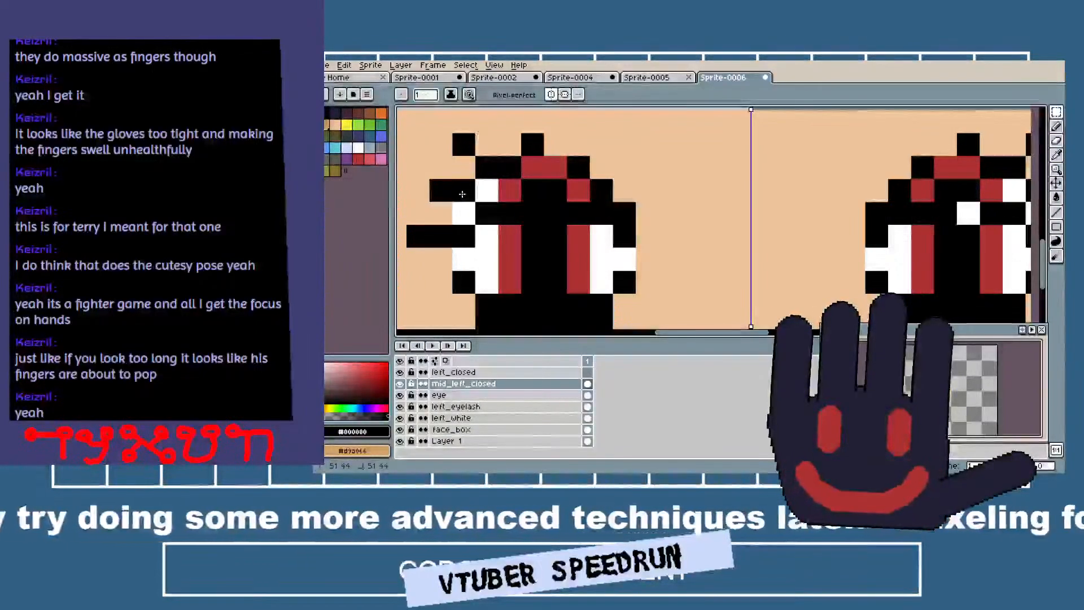
{"action": "left_click", "coordinate": [532, 168]}
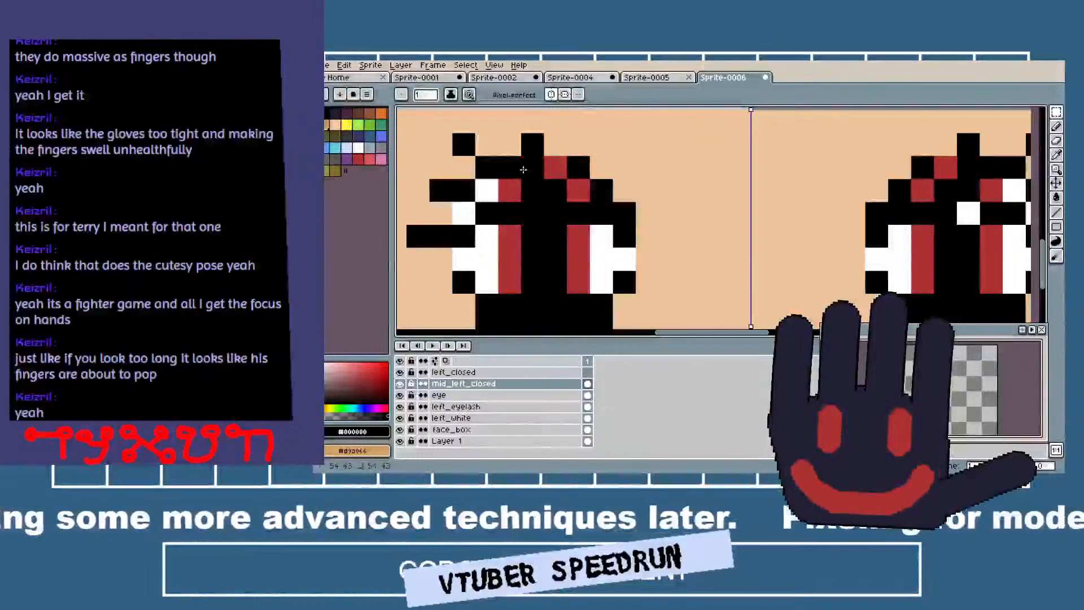
{"action": "left_click", "coordinate": [461, 210]}
{"action": "key", "text": "ctrl+z"}
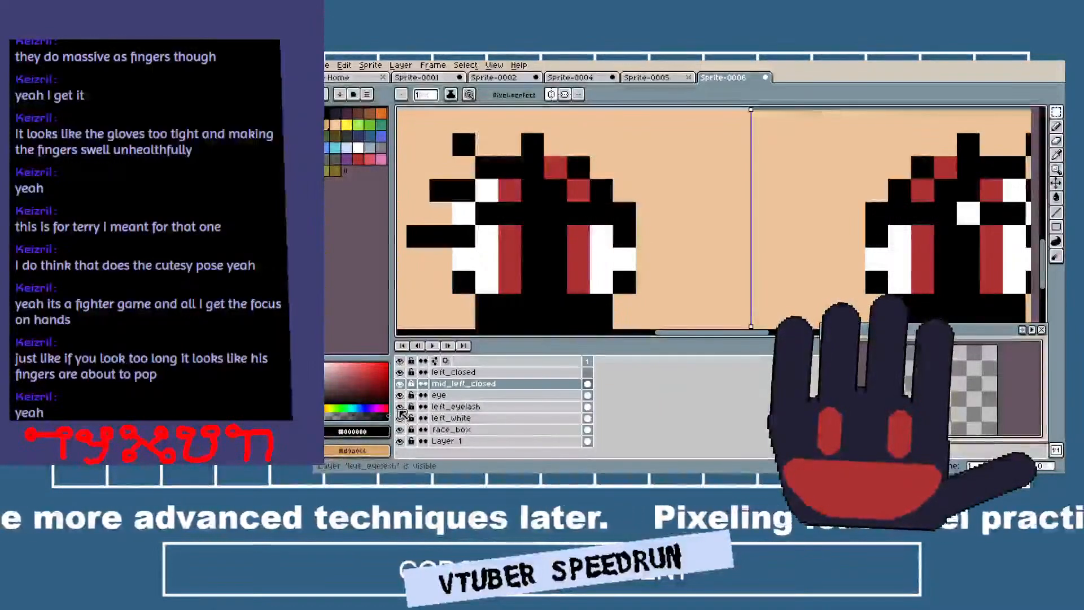
Hide the left_eyelash layer and paint the light skin colour over the open eye parts around the half-closed lashes on mid_left_closed.
{"action": "left_click", "coordinate": [336, 124]}
{"action": "left_click", "coordinate": [456, 213]}
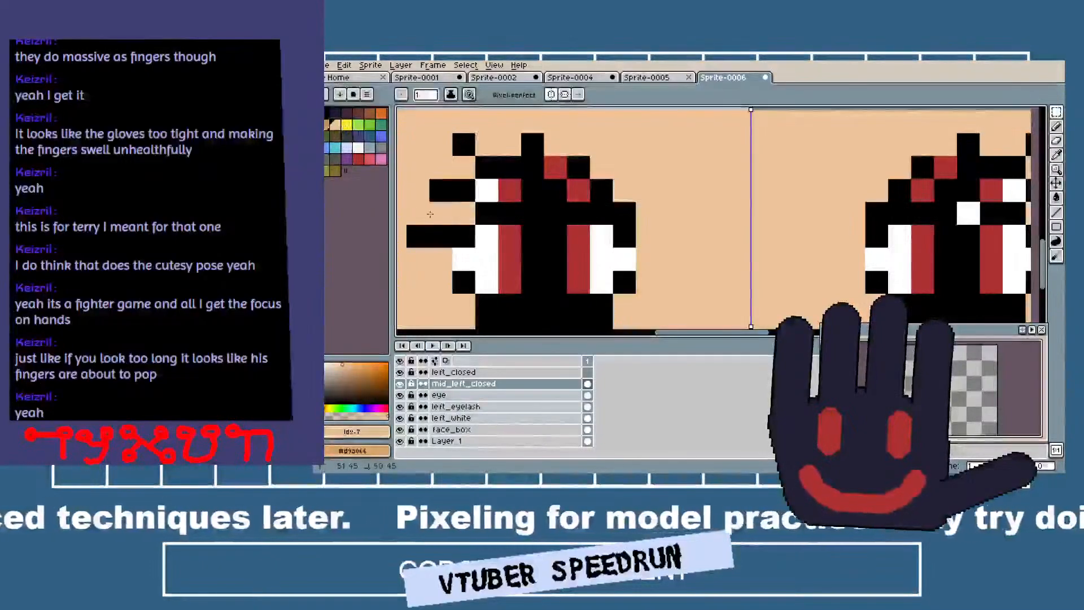
{"action": "left_click", "coordinate": [400, 406]}
{"action": "left_click_drag", "start_coordinate": [474, 198], "coordinate": [506, 192]}
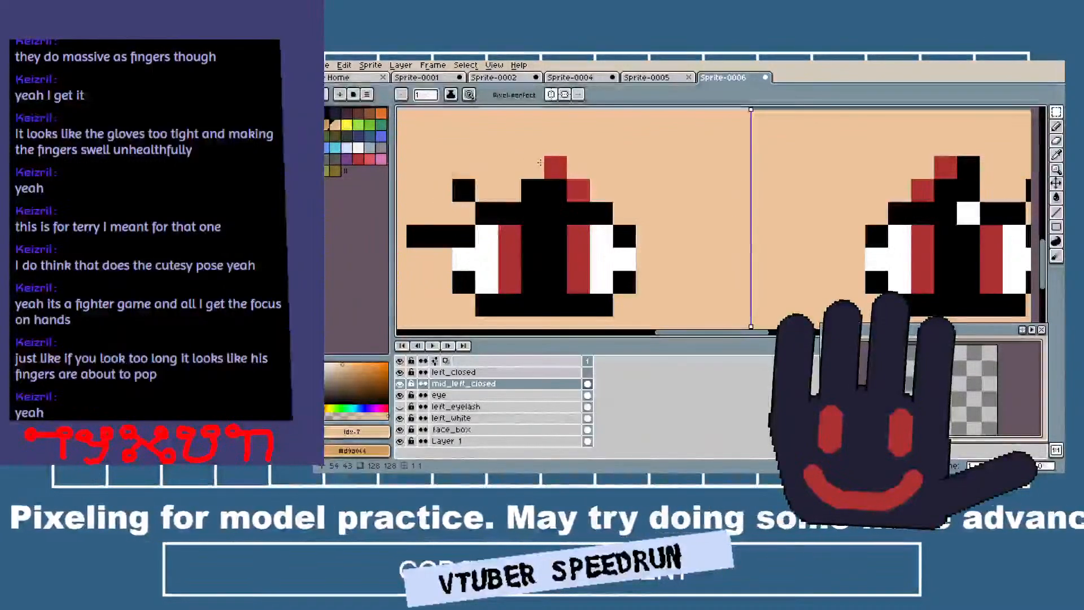
{"action": "left_click", "coordinate": [554, 167]}
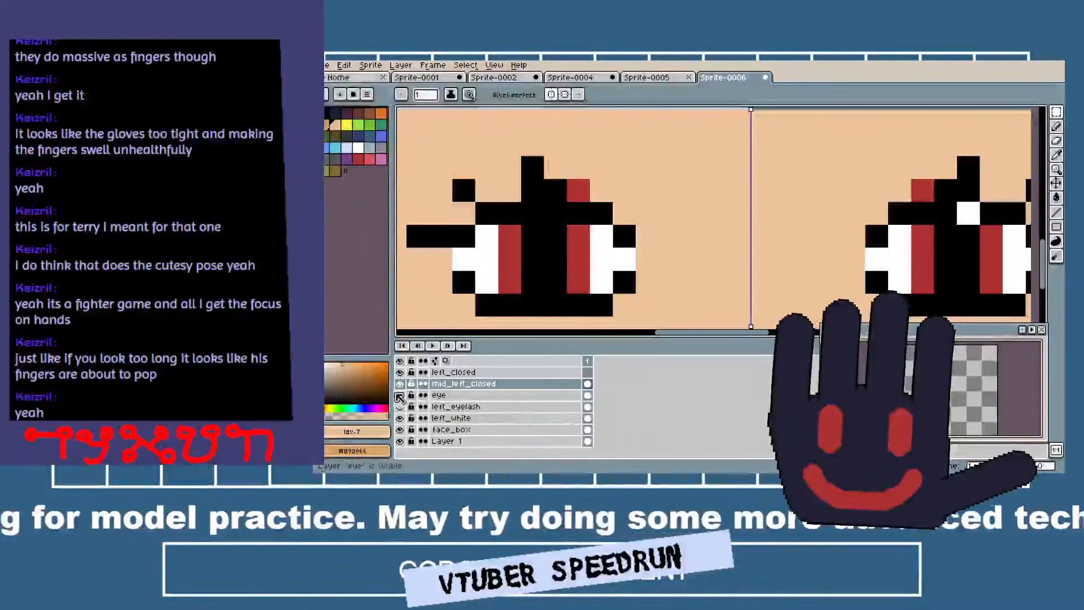
Hide the eye layer and cover the eye white above the half-closed lash line with the skin colour.
{"action": "left_click", "coordinate": [400, 384]}
{"action": "left_click", "coordinate": [400, 384]}
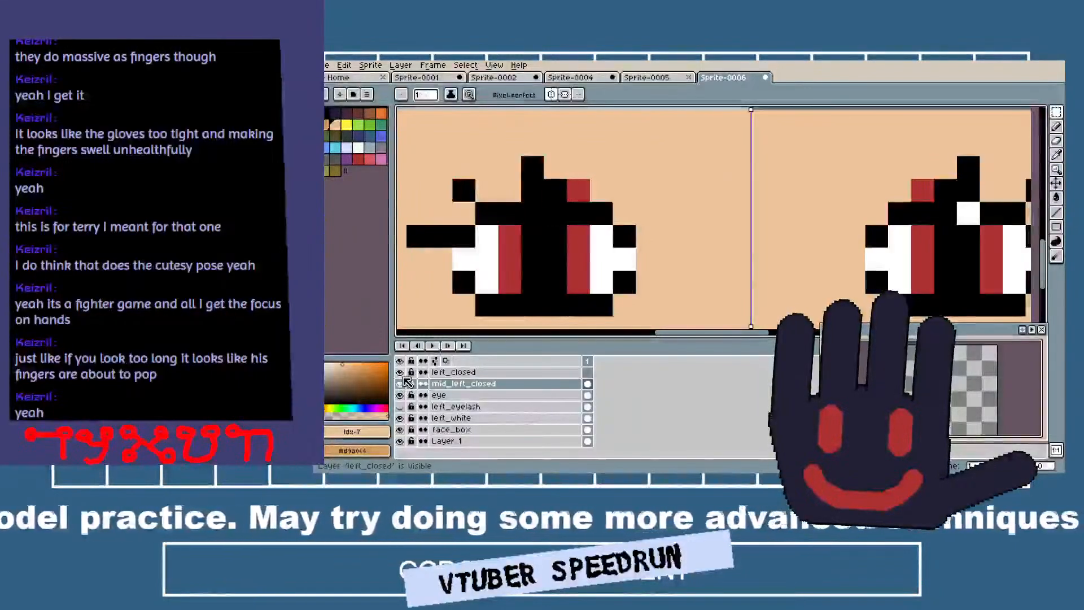
{"action": "left_click", "coordinate": [400, 395]}
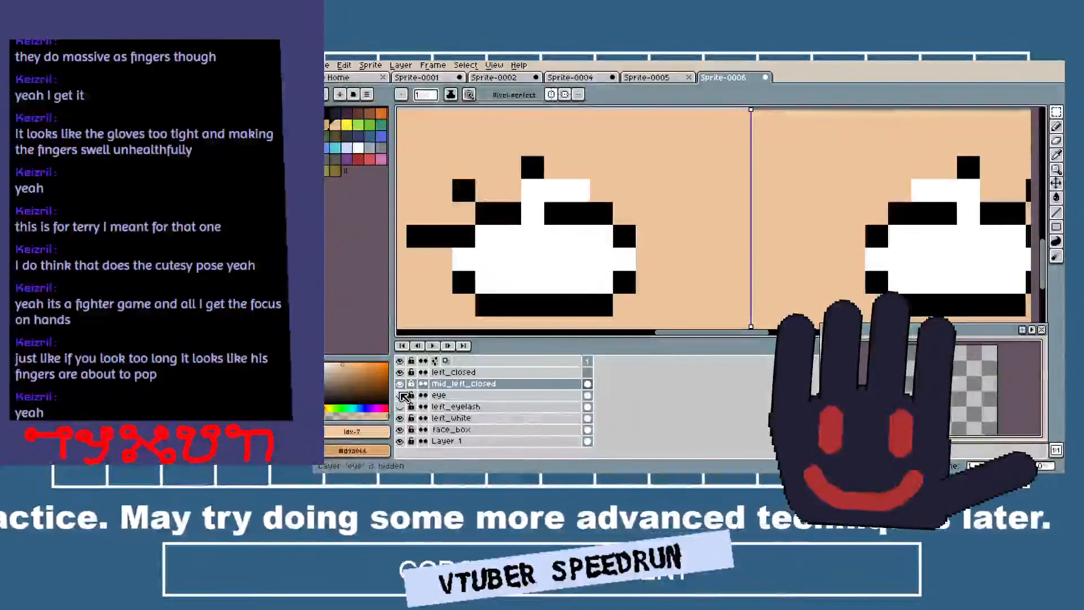
{"action": "left_click_drag", "start_coordinate": [533, 186], "coordinate": [610, 179]}
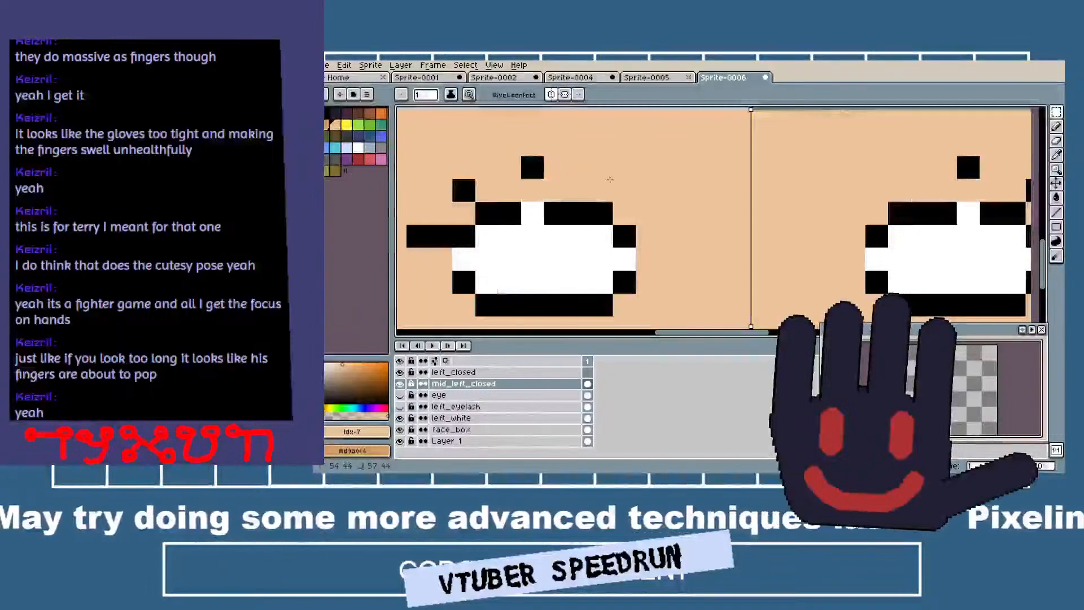
Move the middle lash one pixel down to meet the lash line and cover its old spot and surroundings with the skin colour.
{"action": "left_click", "coordinate": [532, 167], "text": "alt"}
{"action": "left_click", "coordinate": [532, 190]}
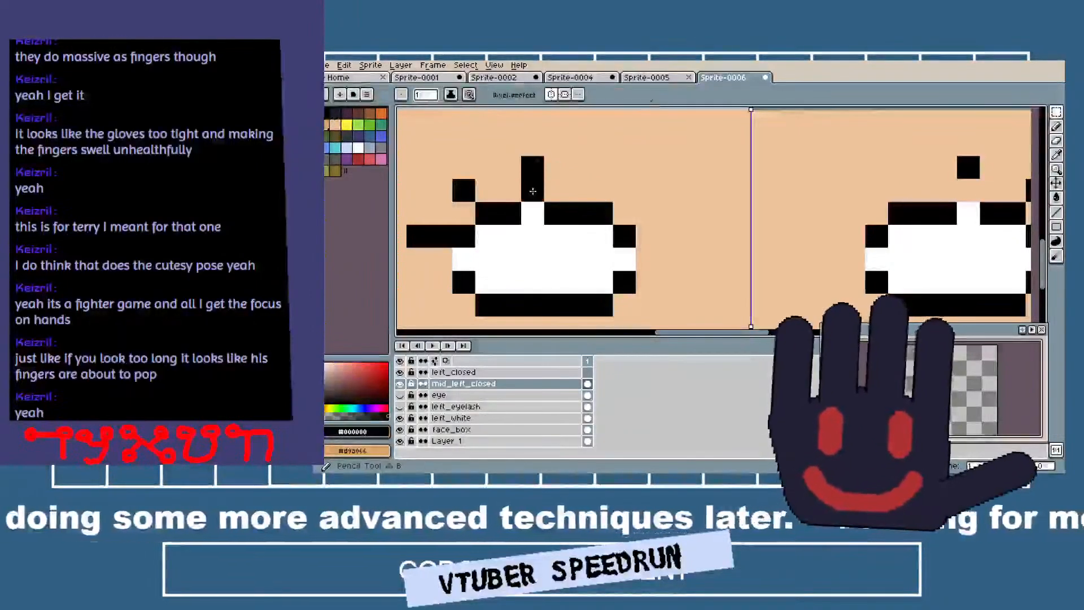
{"action": "key", "text": "e"}
{"action": "left_click", "coordinate": [532, 168]}
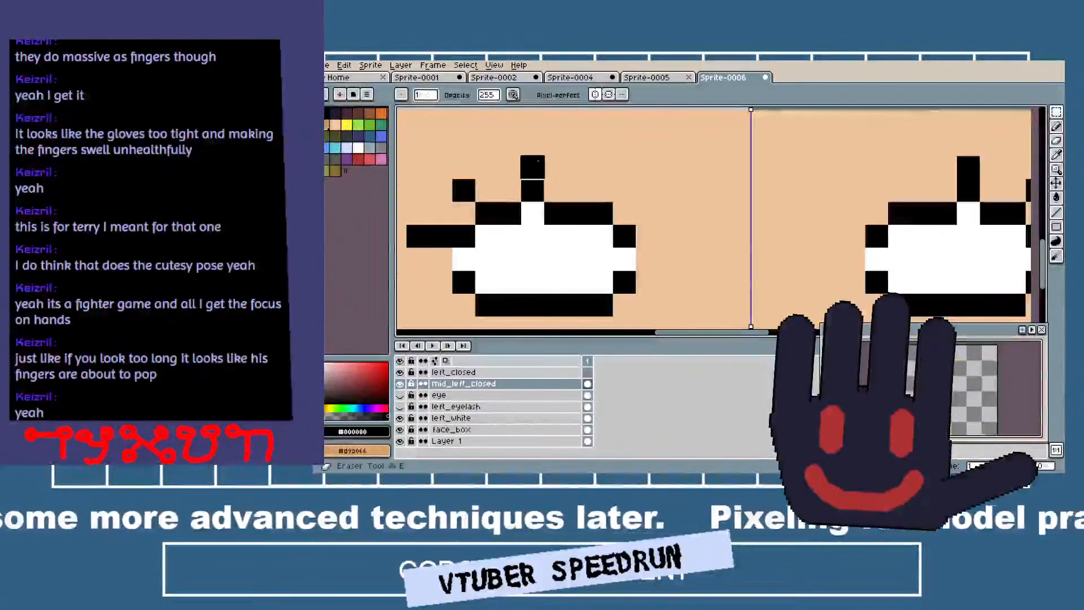
{"action": "key", "text": "b"}
{"action": "left_click", "coordinate": [606, 189], "text": "alt"}
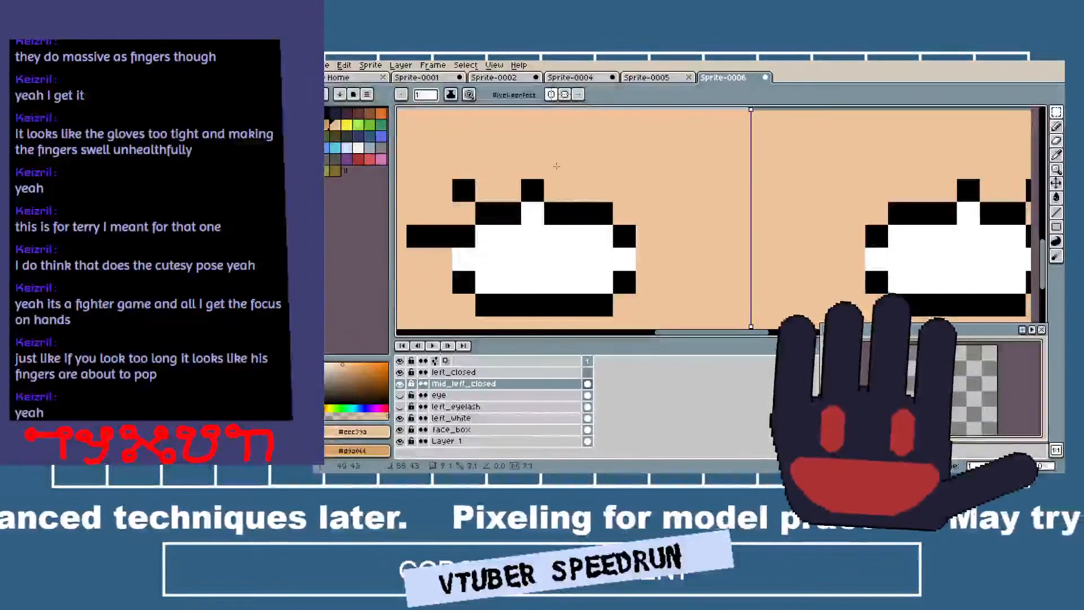
{"action": "left_click", "coordinate": [624, 236]}
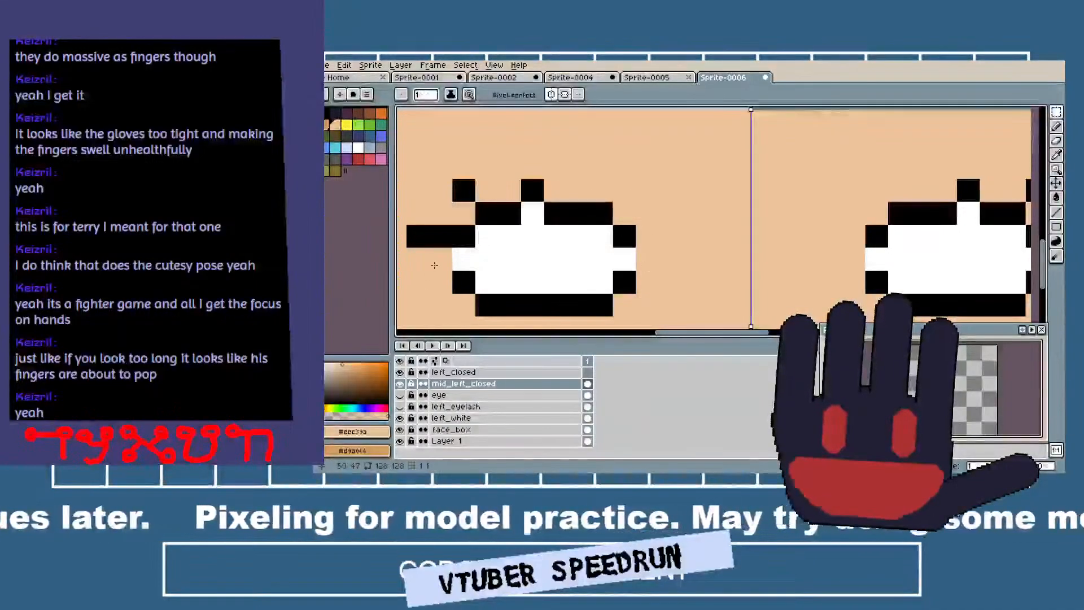
Show the eye and left_eyelash layers again and cover the remaining open-eye lashes above the half-closed eyes with the skin colour.
{"action": "scroll", "coordinate": [460, 307], "scroll_direction": "down", "scroll_amount": 2}
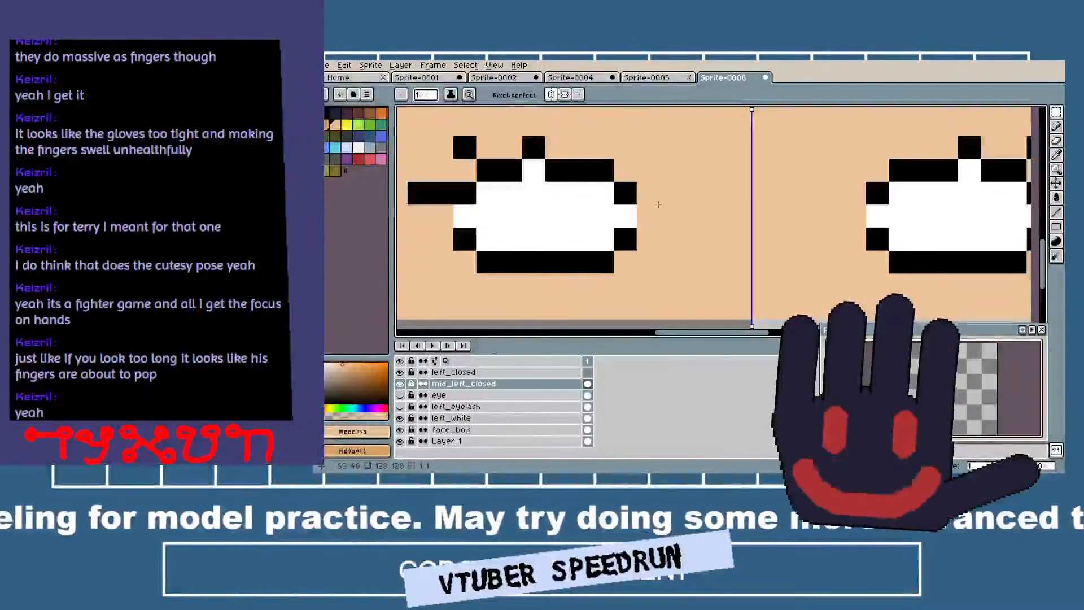
{"action": "left_click", "coordinate": [400, 395]}
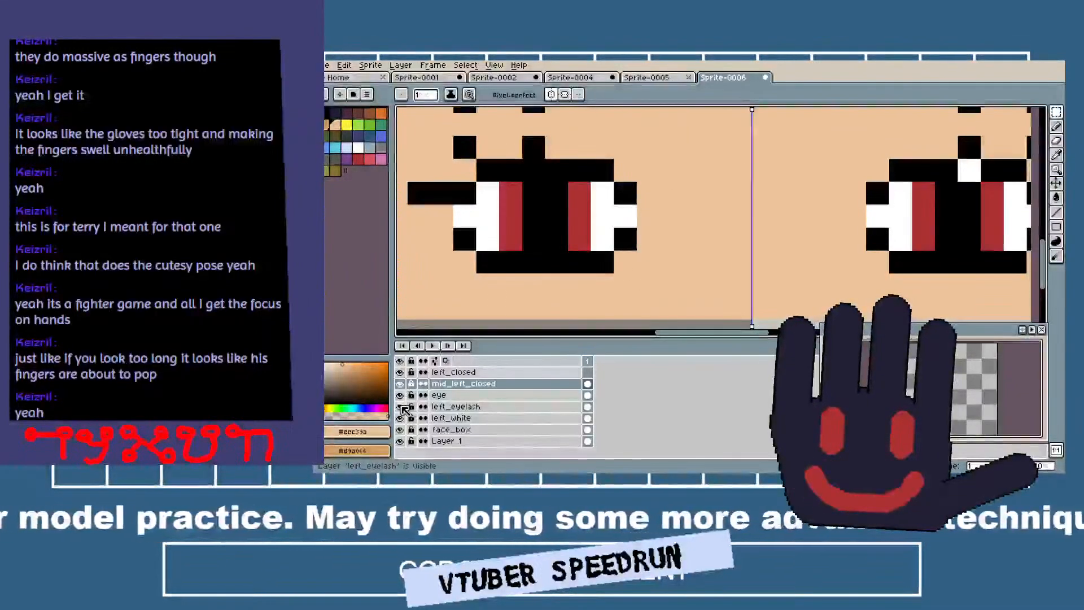
{"action": "scroll", "coordinate": [439, 153], "scroll_direction": "up", "scroll_amount": 3}
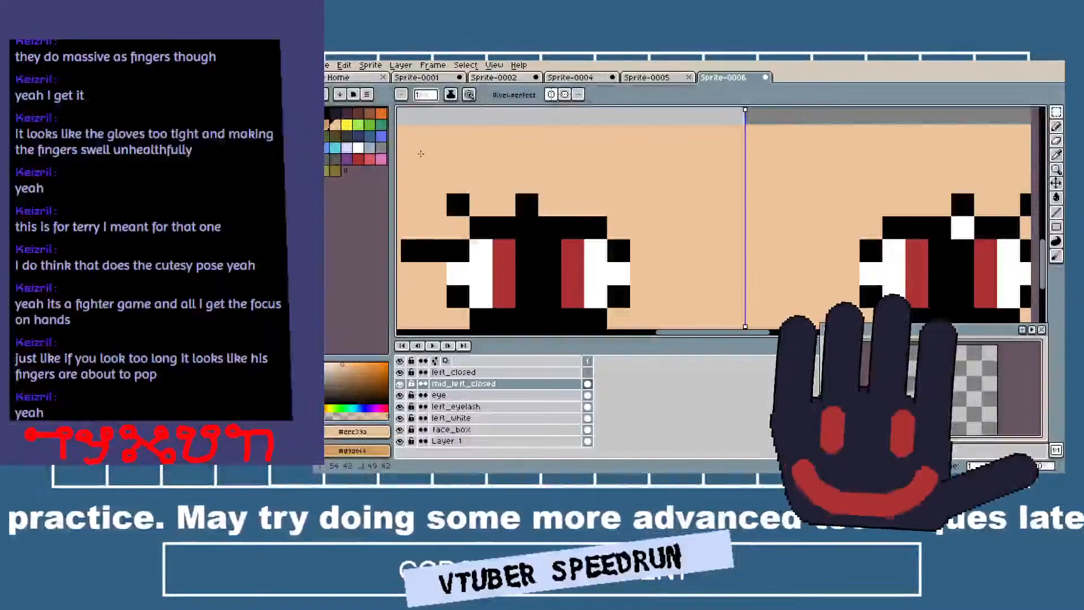
{"action": "scroll", "coordinate": [556, 211], "scroll_direction": "down", "scroll_amount": 3}
{"action": "scroll", "coordinate": [566, 222], "scroll_direction": "up", "scroll_amount": 4}
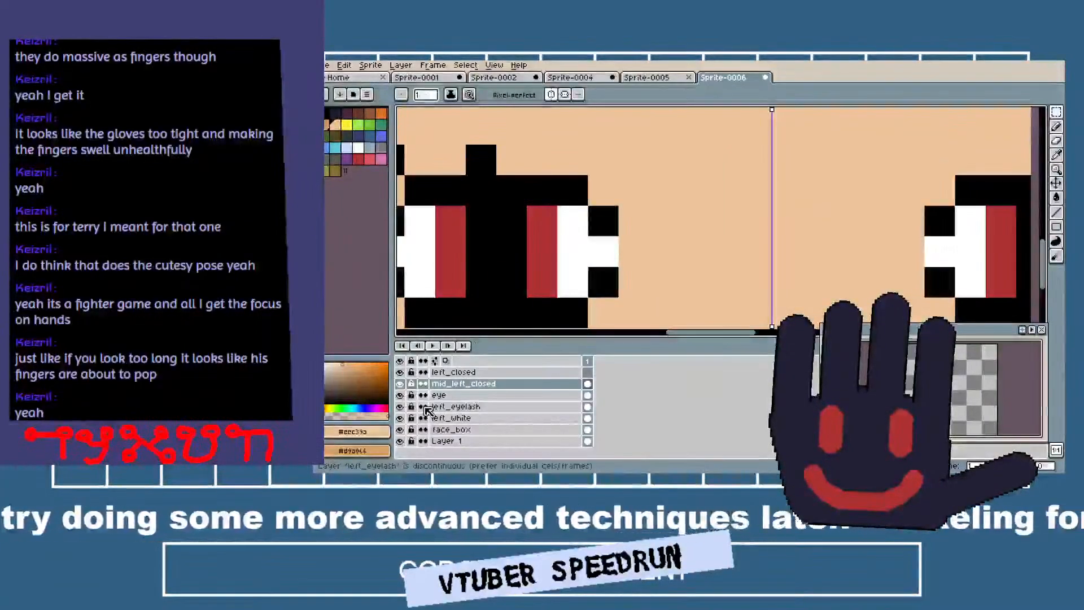
Draw a straight mirrored closed-eye line with short lashes on the left_closed layer, using black sampled from the half-closed lashes.
{"action": "left_click", "coordinate": [442, 375]}
{"action": "left_click_drag", "start_coordinate": [508, 225], "coordinate": [589, 210]}
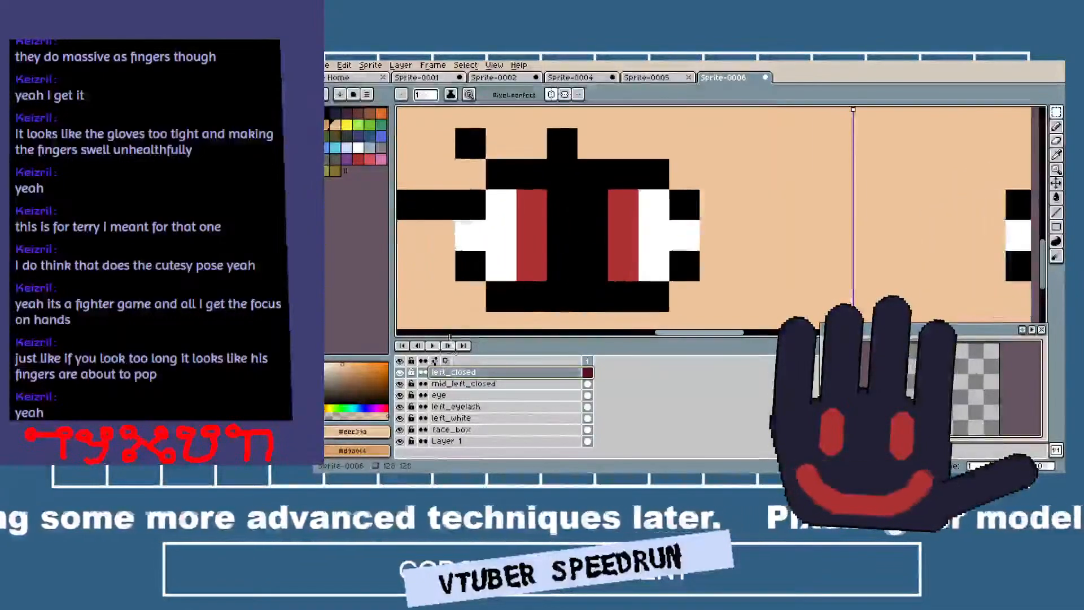
{"action": "key", "text": "i"}
{"action": "left_click", "coordinate": [470, 207]}
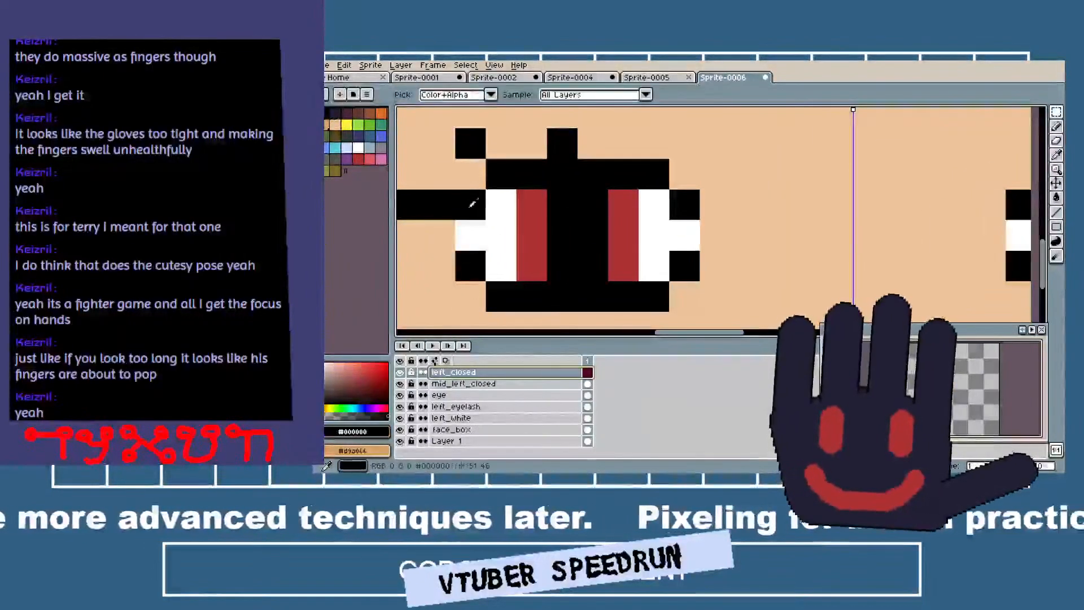
{"action": "key", "text": "b"}
{"action": "mouse_move", "coordinate": [474, 238]}
{"action": "left_mouse_down"}
{"action": "mouse_move", "coordinate": [662, 207]}
{"action": "mouse_move", "coordinate": [693, 232]}
{"action": "left_mouse_up"}
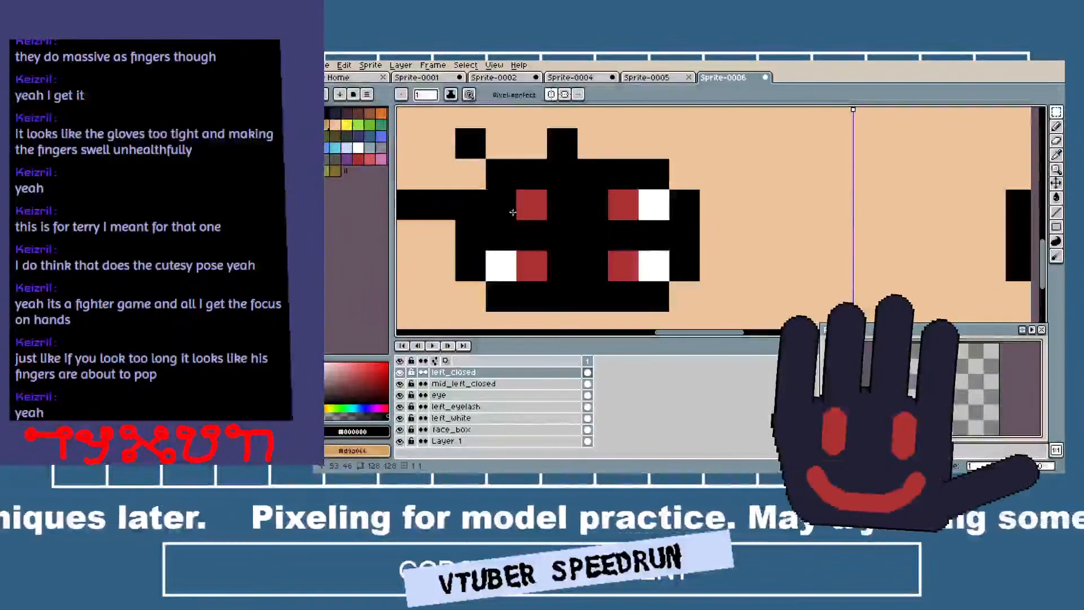
Hide the mid_left_closed, eye, left_eyelash and left_white layers and try an upturned tip on the outer closed lash.
{"action": "left_click", "coordinate": [399, 384]}
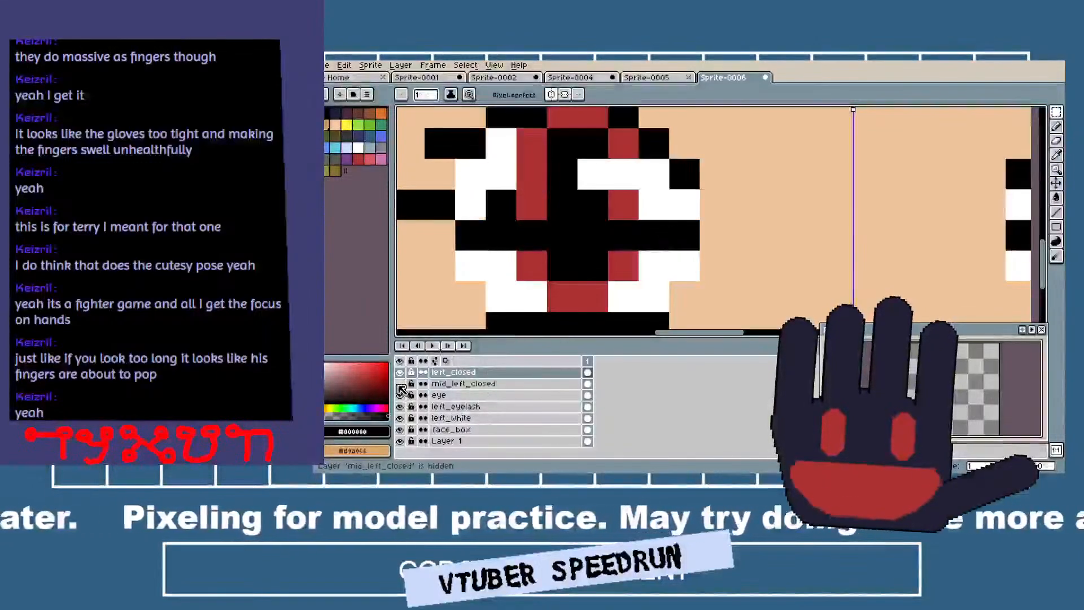
{"action": "left_click_drag", "start_coordinate": [400, 395], "coordinate": [405, 425]}
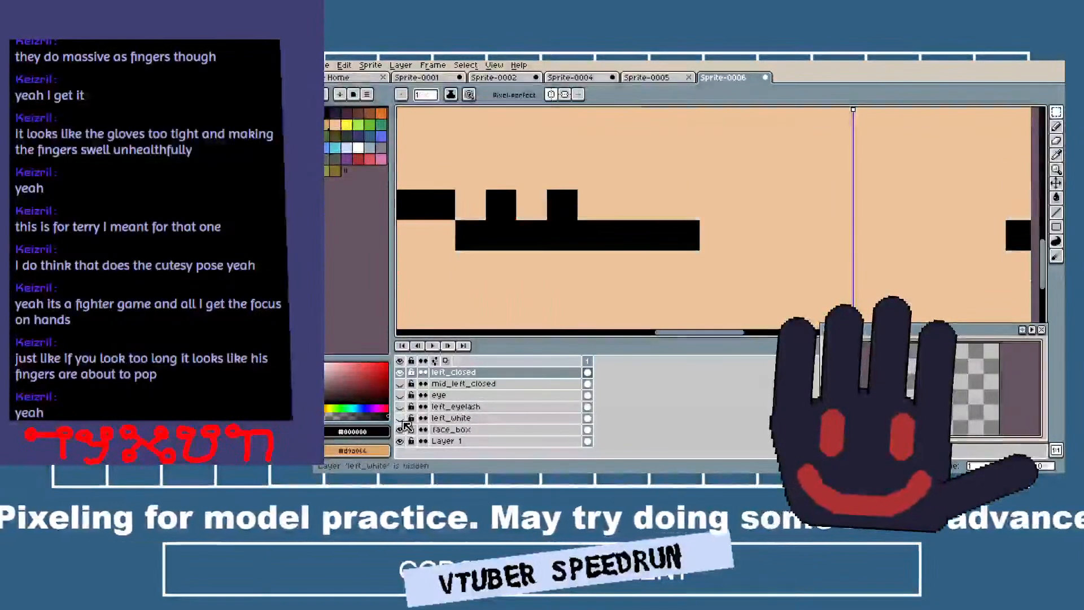
{"action": "scroll", "coordinate": [534, 231], "scroll_direction": "down", "scroll_amount": 3}
{"action": "key", "text": "i"}
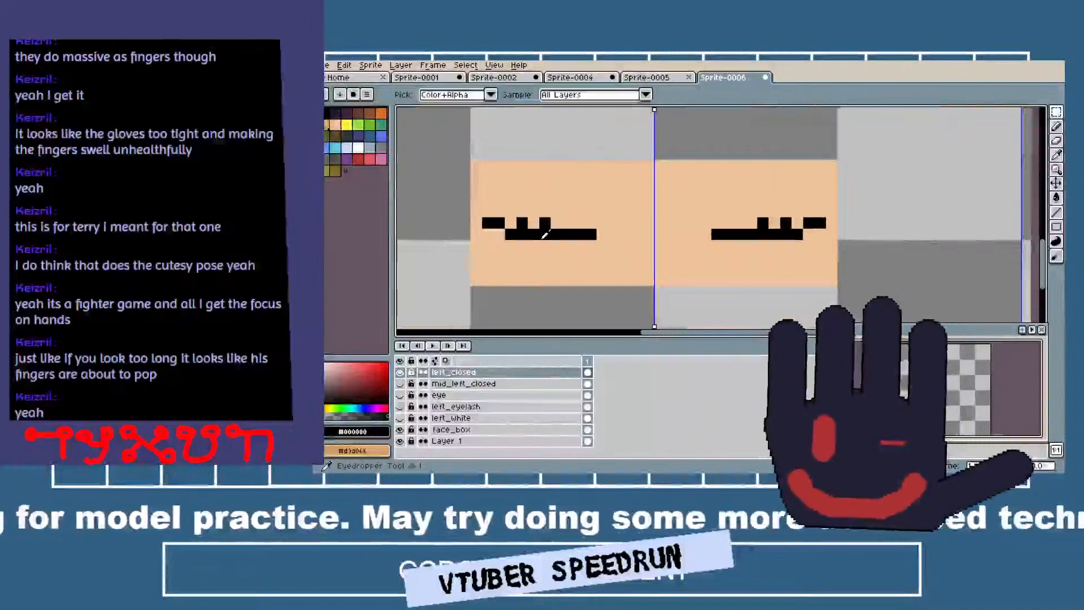
{"action": "key", "text": "b"}
{"action": "left_click", "coordinate": [487, 211]}
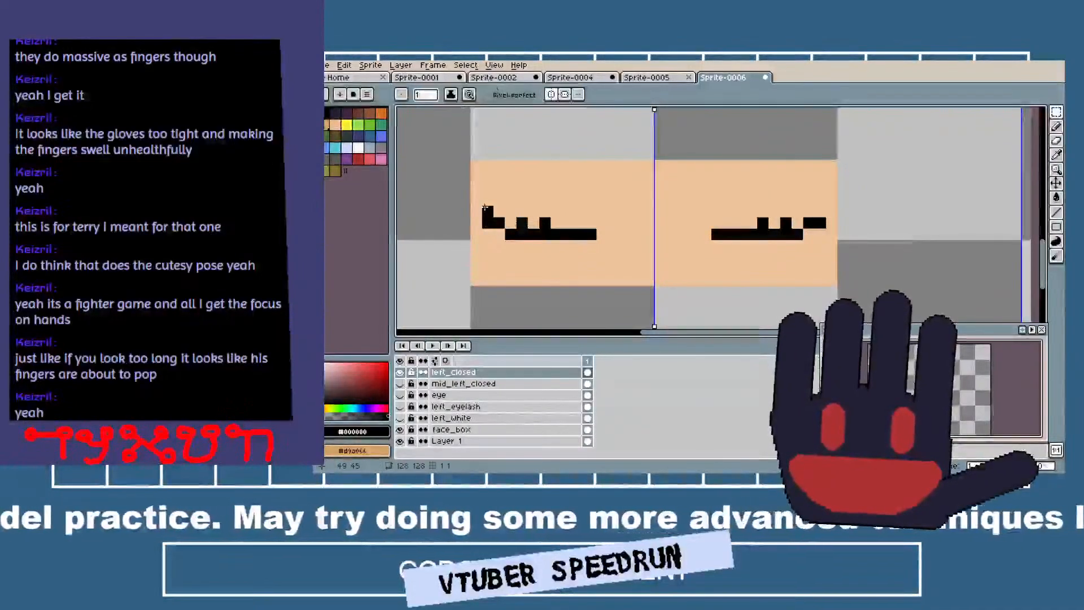
Fill a mirrored patch of sampled skin colour around the closed lashes on left_closed and check its shape with face_box hidden.
{"action": "key", "text": "i"}
{"action": "left_click", "coordinate": [510, 187]}
{"action": "key", "text": "b"}
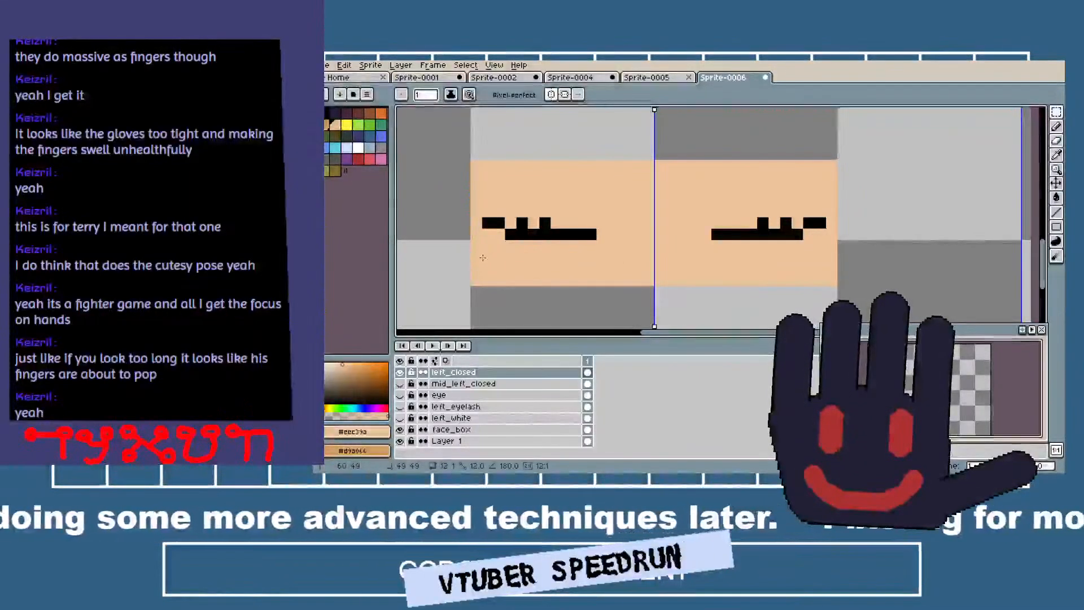
{"action": "key", "text": "g"}
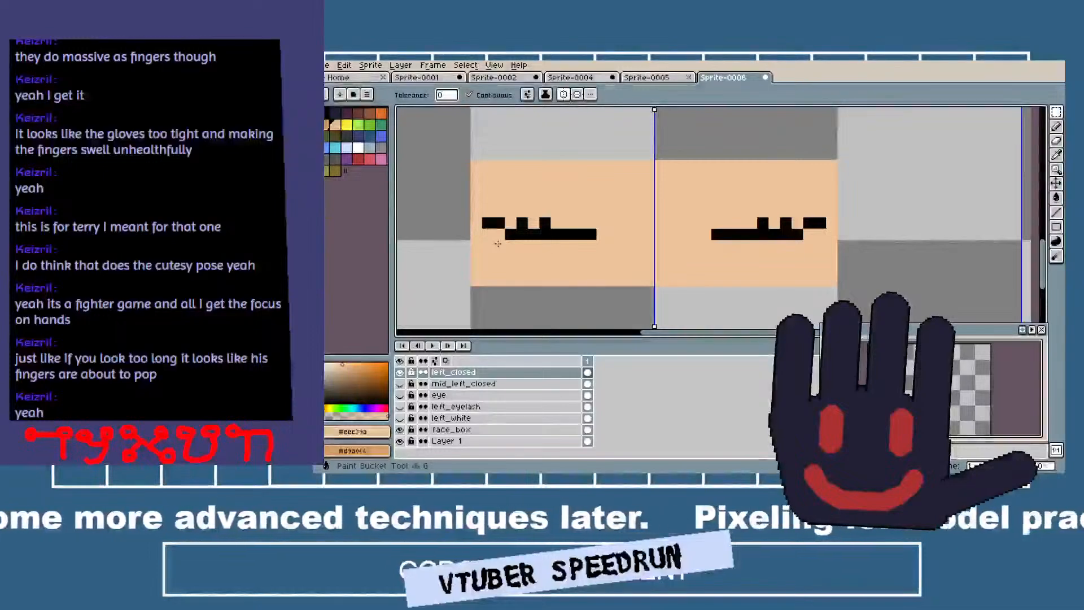
{"action": "left_click", "coordinate": [400, 430]}
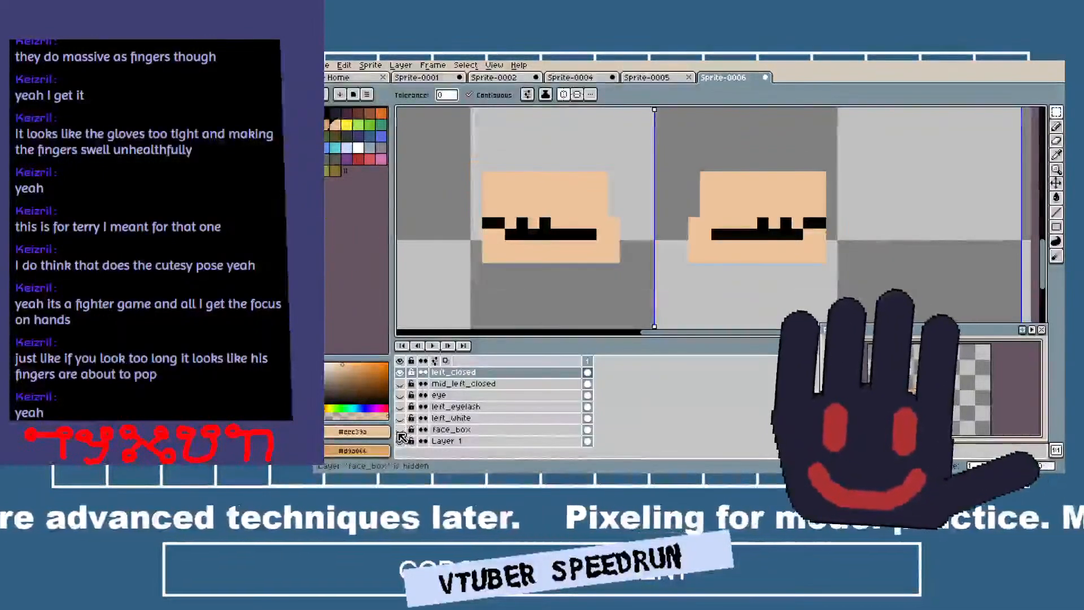
{"action": "left_click", "coordinate": [400, 429]}
Show the mid_left_closed, eye, left_eyelash and left_white layers again, toggling them to check how the closed eye covers them.
{"action": "left_click", "coordinate": [412, 395]}
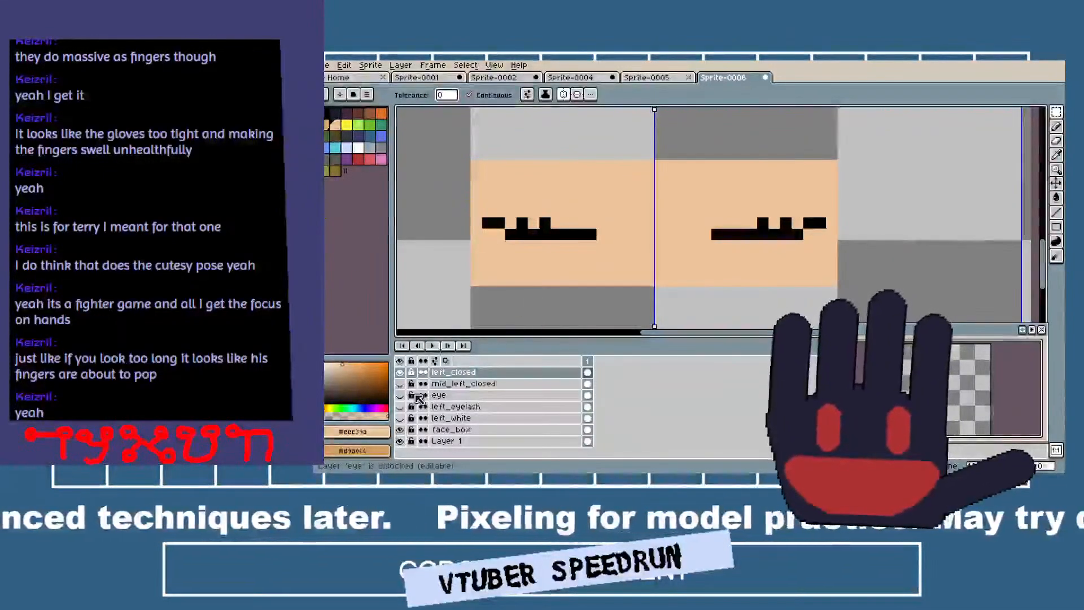
{"action": "left_click", "coordinate": [401, 383]}
{"action": "left_click", "coordinate": [400, 395]}
{"action": "left_click", "coordinate": [400, 407]}
{"action": "left_click", "coordinate": [401, 419]}
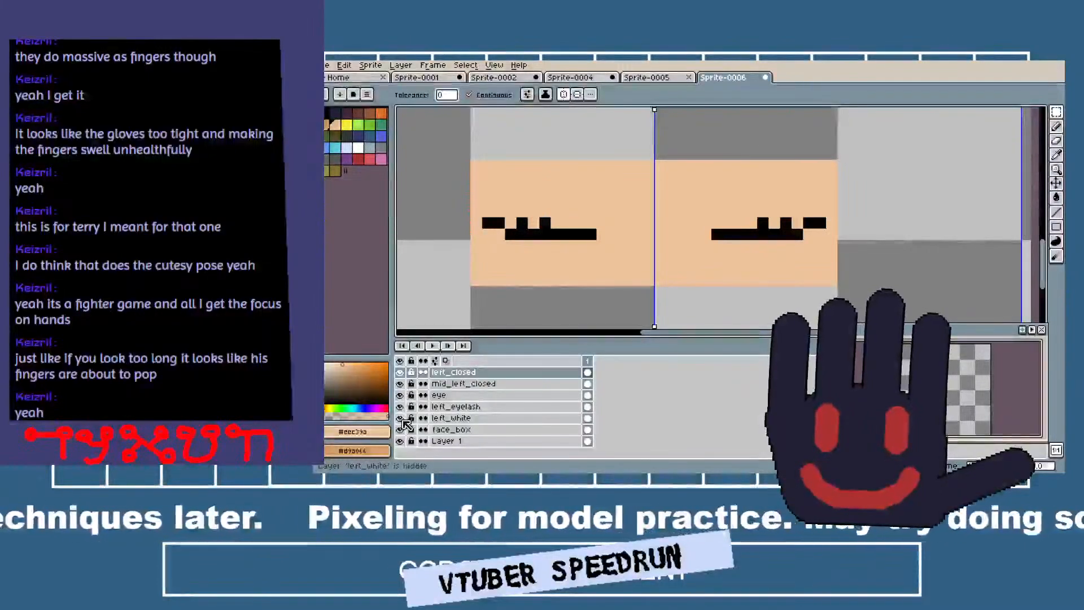
{"action": "left_click", "coordinate": [401, 386]}
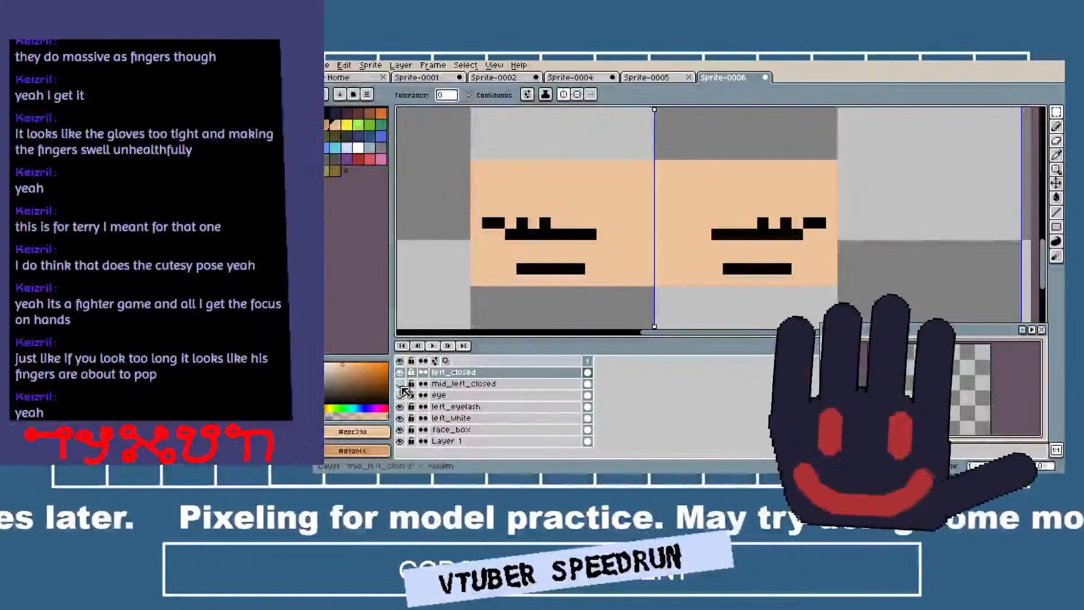
{"action": "left_click", "coordinate": [401, 395]}
{"action": "left_click", "coordinate": [401, 395]}
{"action": "left_click", "coordinate": [401, 384]}
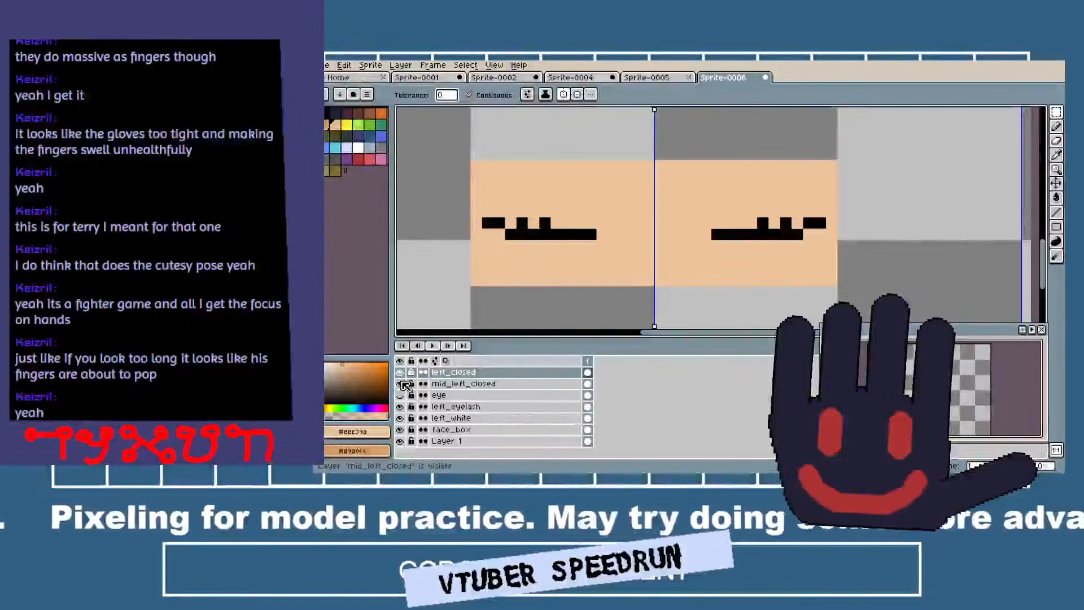
{"action": "left_click", "coordinate": [401, 395]}
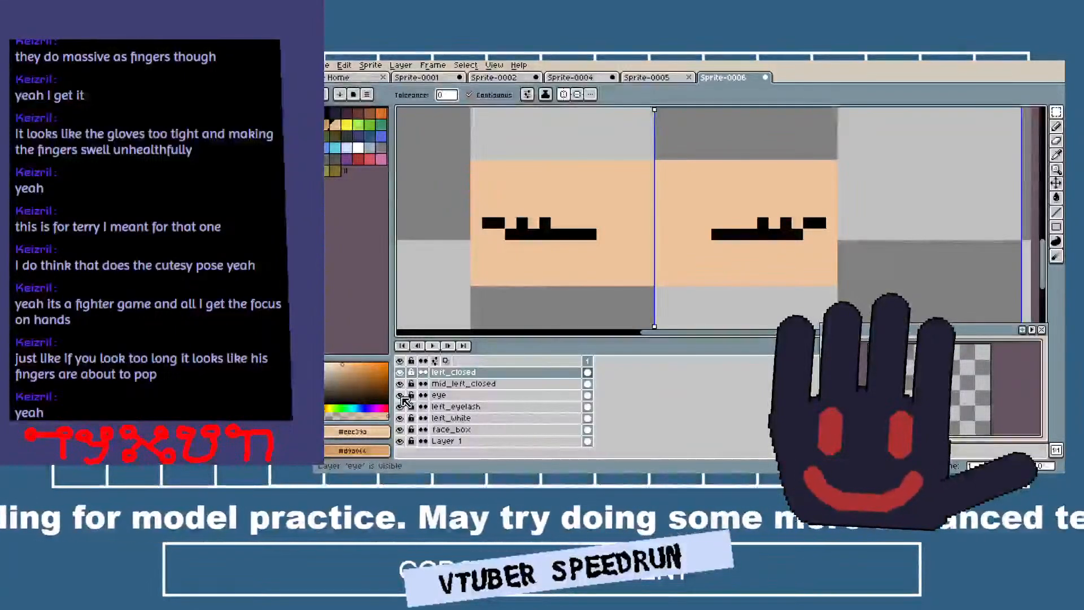
Hide the left_closed and mid_left_closed layers and rename the eye layer to left_eye.
{"action": "left_click", "coordinate": [401, 373]}
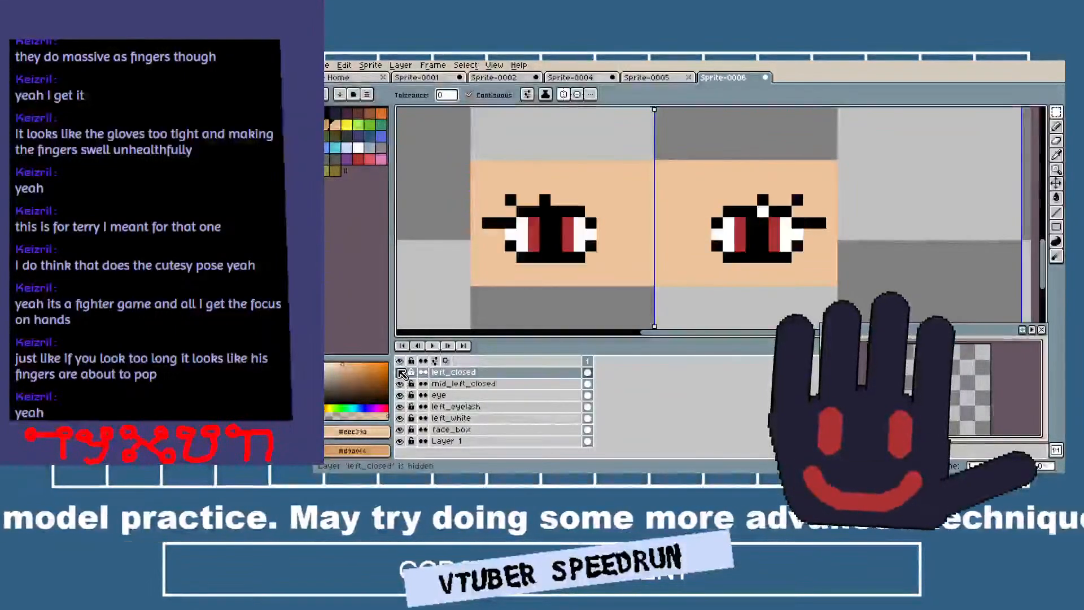
{"action": "left_click", "coordinate": [400, 384]}
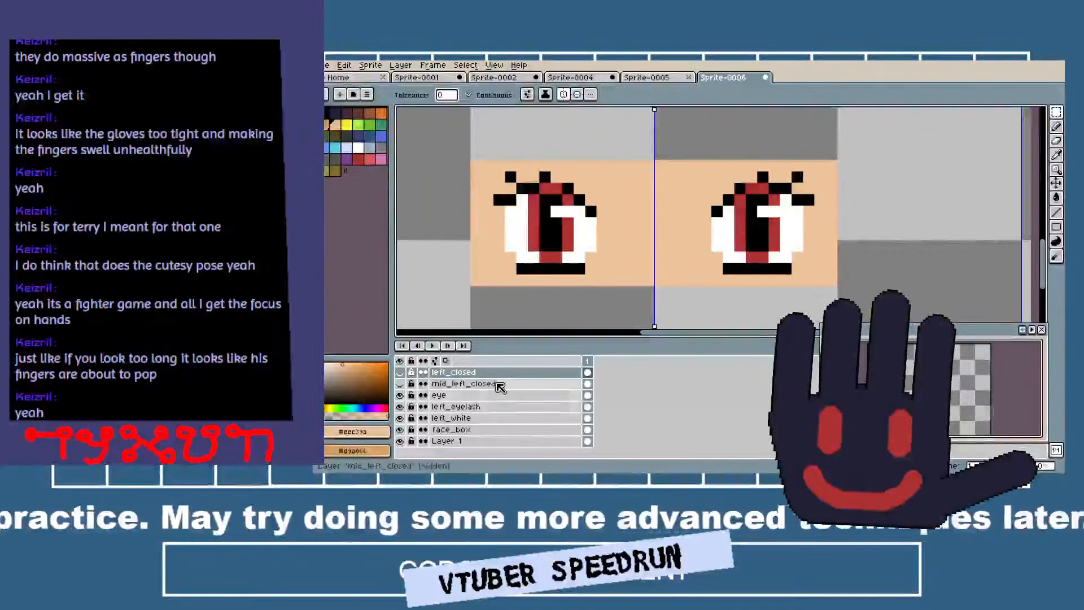
{"action": "right_click", "coordinate": [447, 399]}
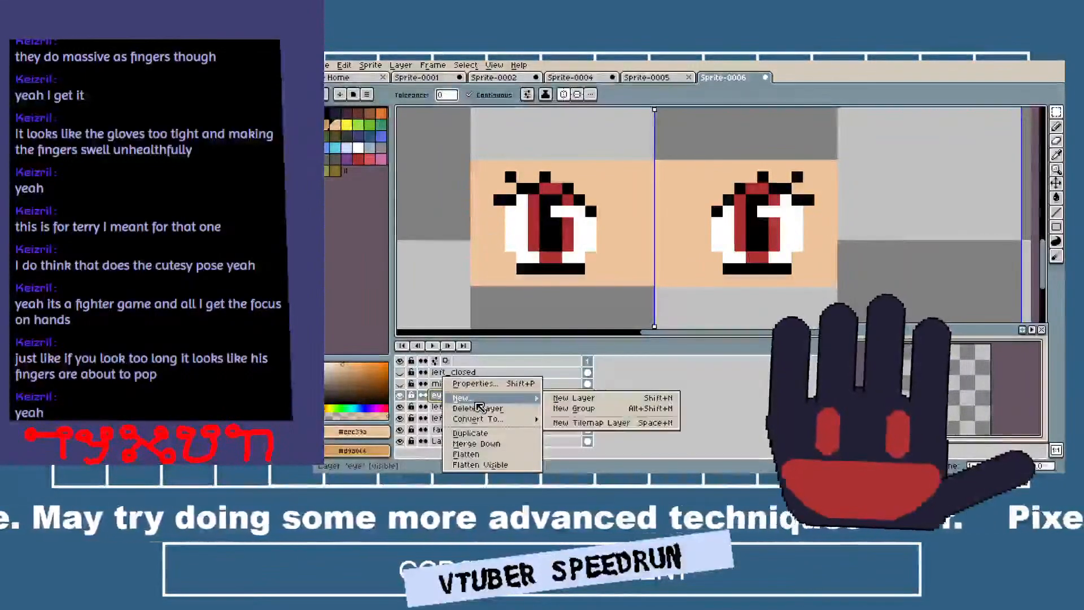
{"action": "left_click", "coordinate": [441, 393]}
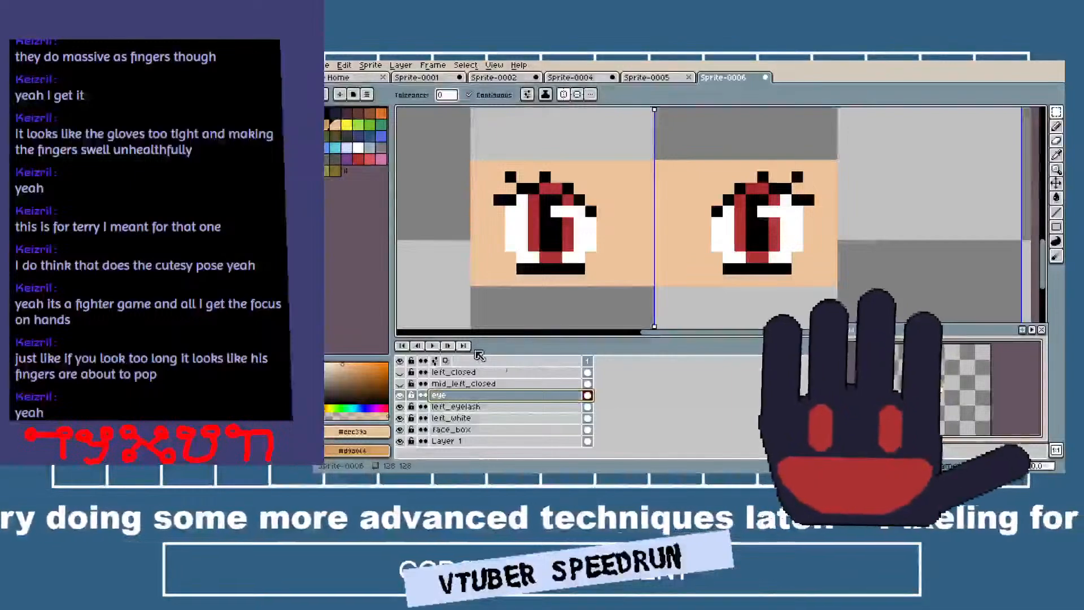
{"action": "double_click", "coordinate": [461, 398]}
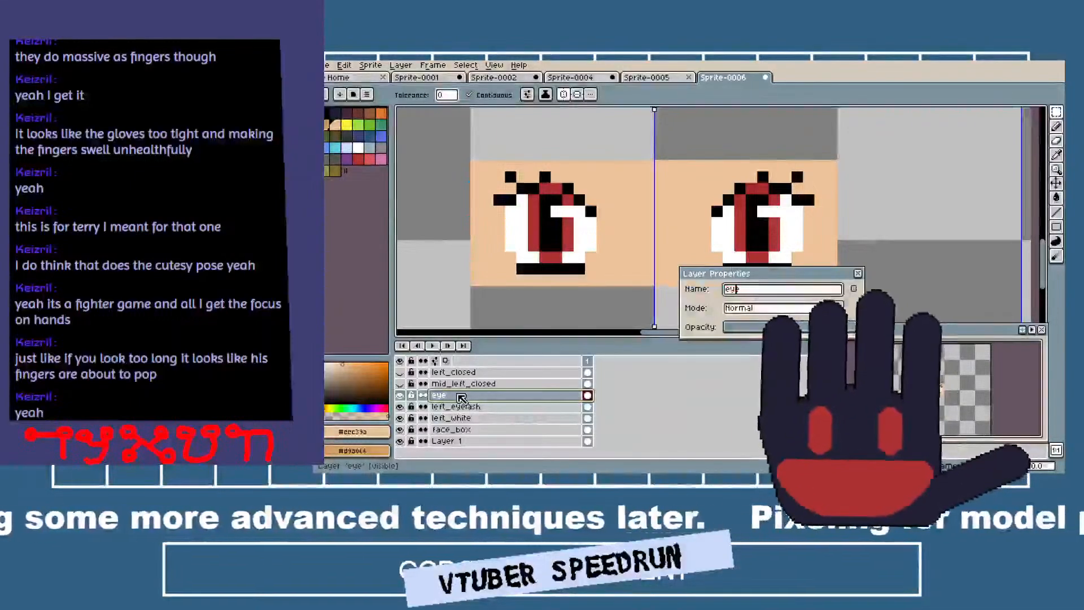
{"action": "type", "text": "left"}
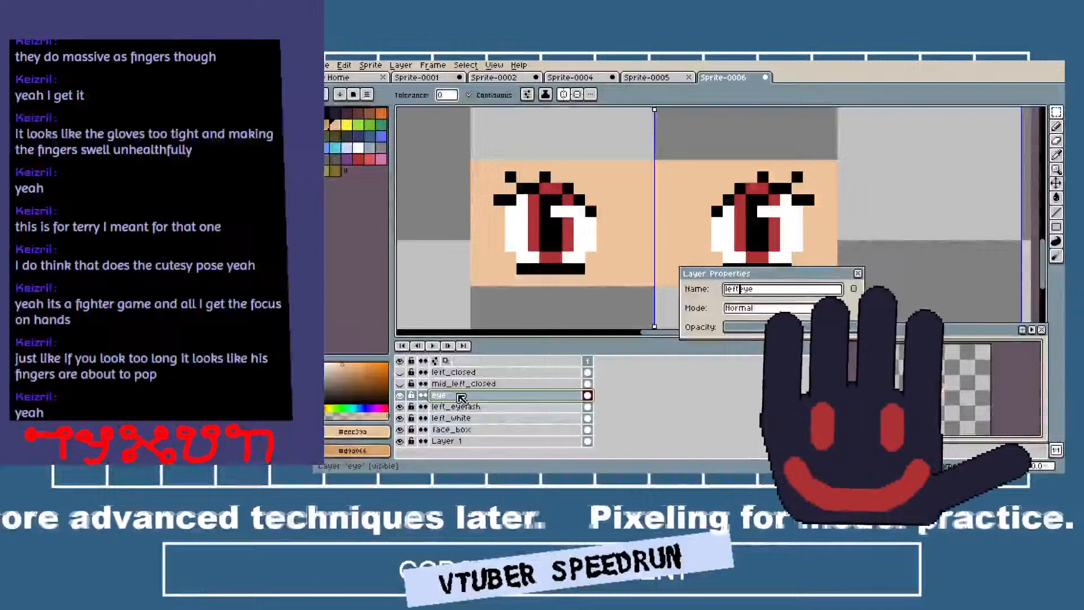
{"action": "key", "text": "Return"}
Add a new layer above left_eye and name it left_shock_eye.
{"action": "right_click", "coordinate": [462, 398]}
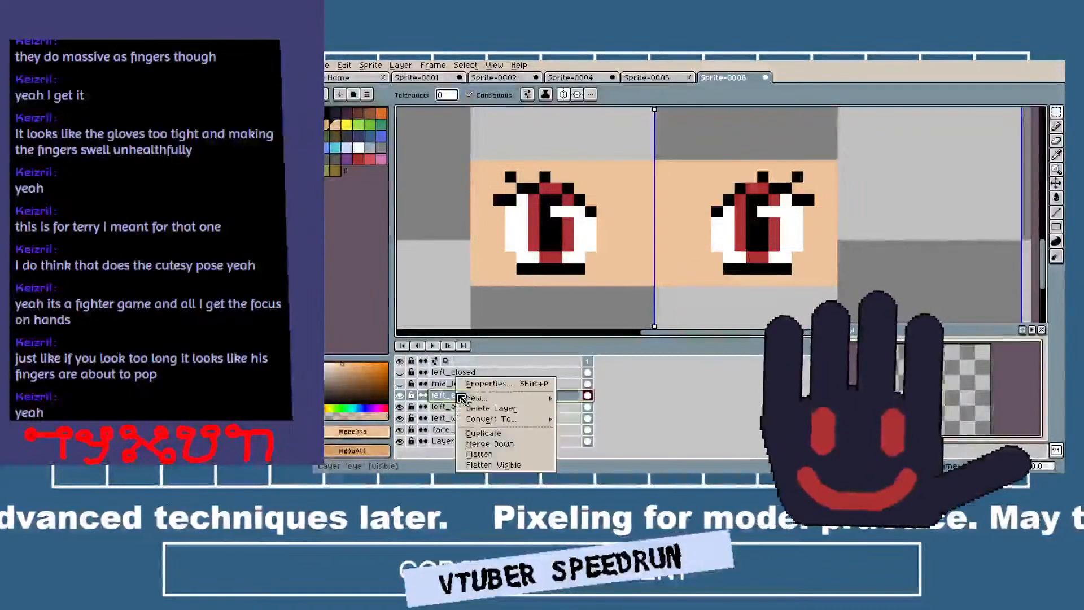
{"action": "left_click", "coordinate": [490, 407]}
{"action": "double_click", "coordinate": [484, 396]}
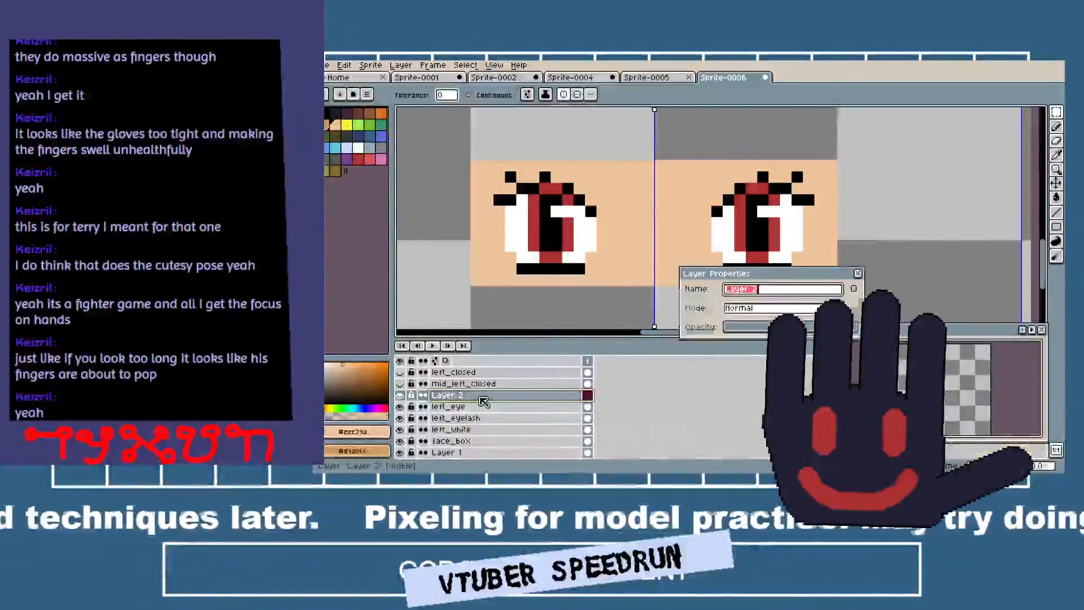
{"action": "type", "text": "left_s"}
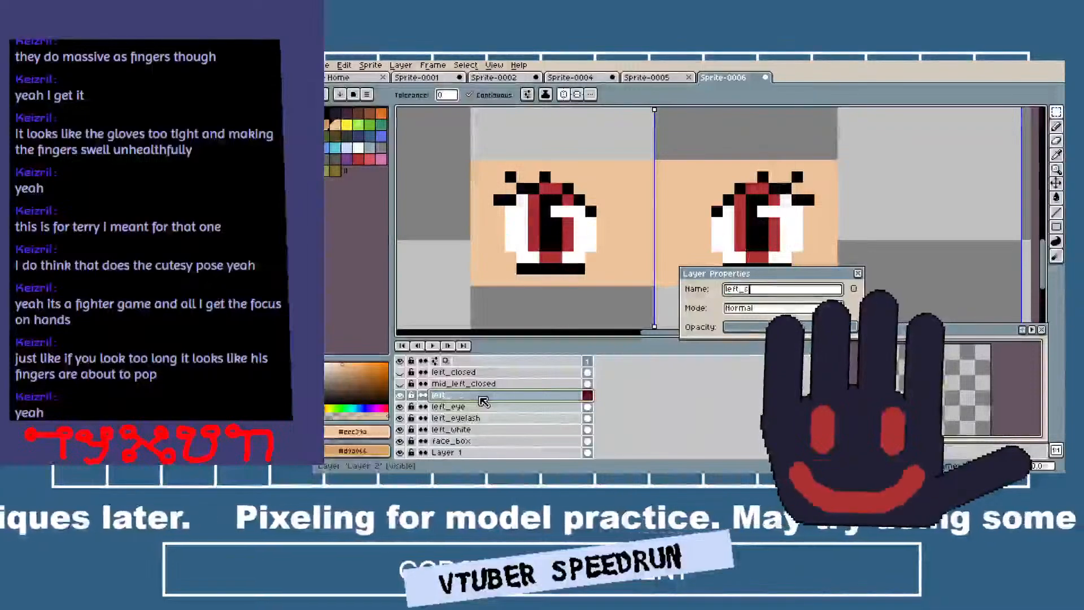
{"action": "type", "text": "hock_eye"}
{"action": "key", "text": "Return"}
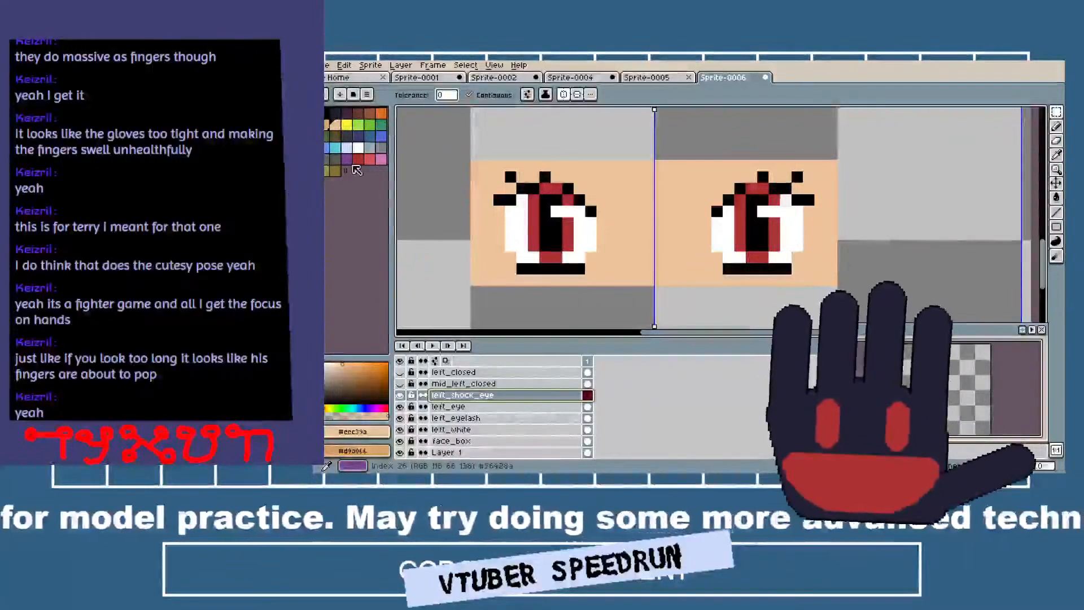
Draw a small mirrored cross-shaped red iris with a black pupil on left_shock_eye, using black sampled from the existing pupil.
{"action": "left_click", "coordinate": [358, 159]}
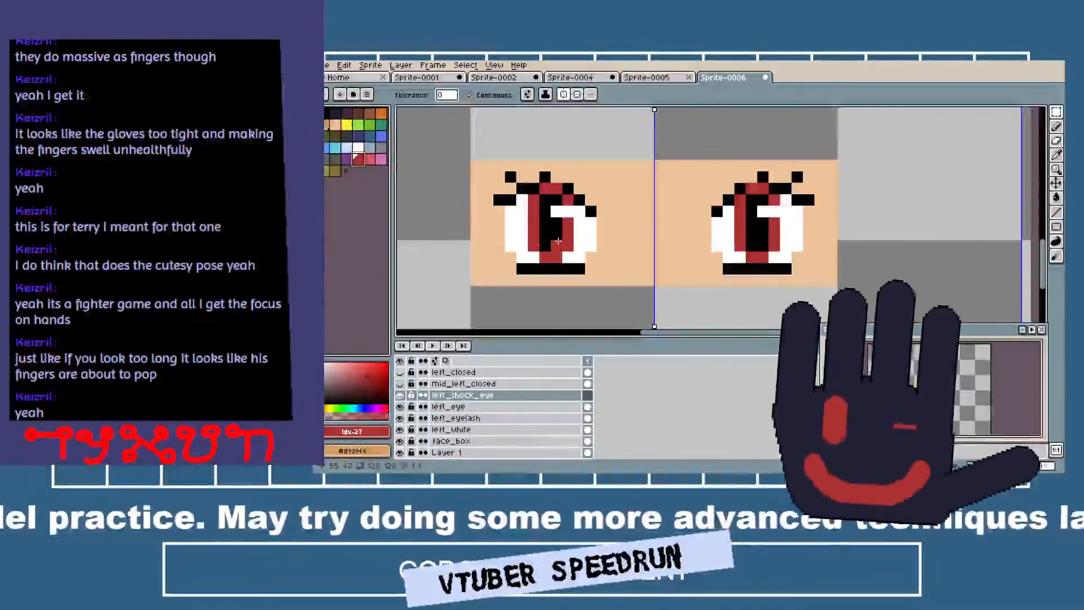
{"action": "key", "text": "b"}
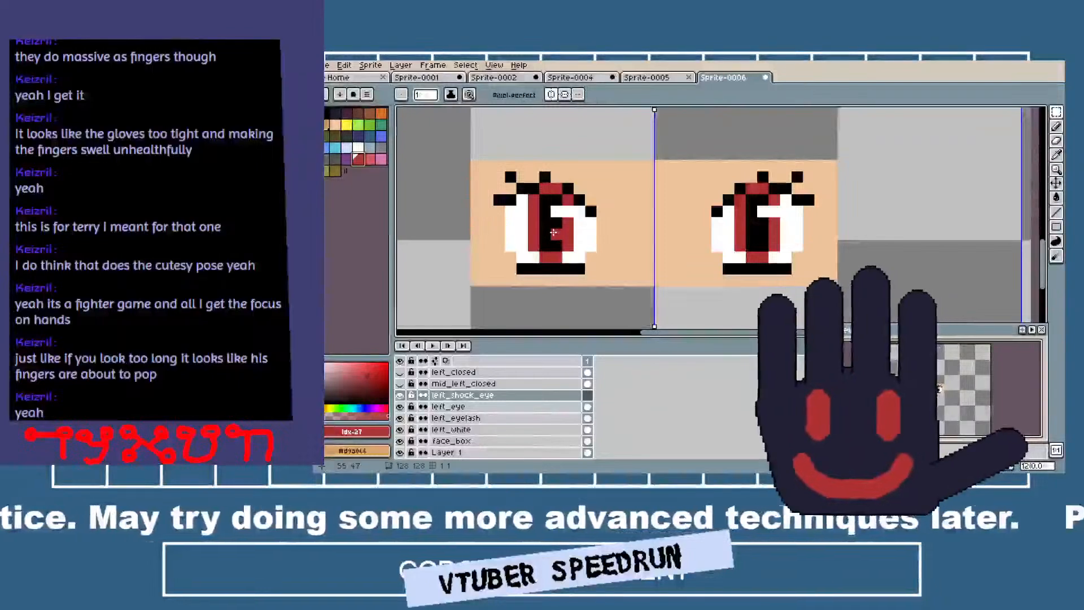
{"action": "scroll", "coordinate": [556, 227], "scroll_direction": "up", "scroll_amount": 2}
{"action": "mouse_move", "coordinate": [531, 220]}
{"action": "left_mouse_down"}
{"action": "mouse_move", "coordinate": [537, 187]}
{"action": "mouse_move", "coordinate": [558, 170]}
{"action": "mouse_move", "coordinate": [585, 182]}
{"action": "left_mouse_up"}
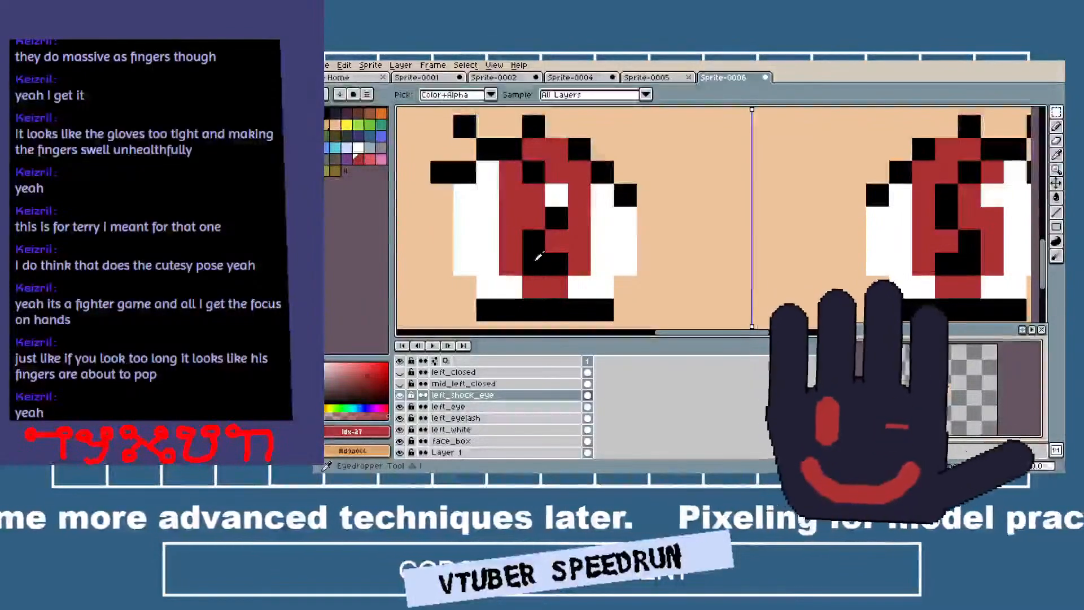
{"action": "left_click", "coordinate": [538, 250], "text": "alt"}
{"action": "left_click", "coordinate": [556, 196]}
{"action": "scroll", "coordinate": [670, 216], "scroll_direction": "down", "scroll_amount": 1}
{"action": "scroll", "coordinate": [671, 215], "scroll_direction": "down", "scroll_amount": 1}
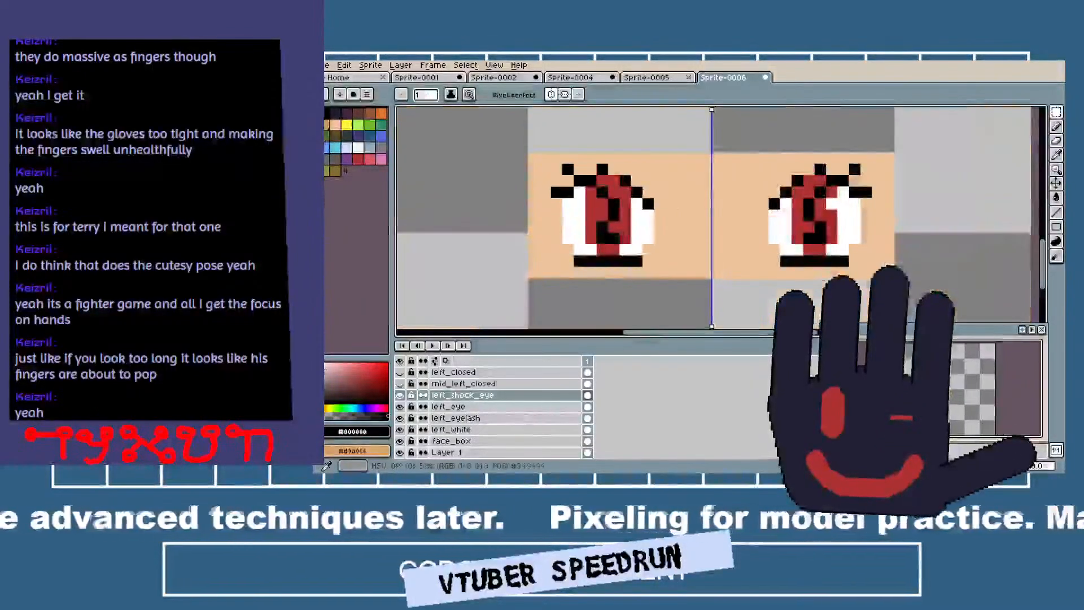
Hide the left_eye layer to expose the shock irises and delete the bottommost layer, Layer 1.
{"action": "left_click", "coordinate": [400, 406]}
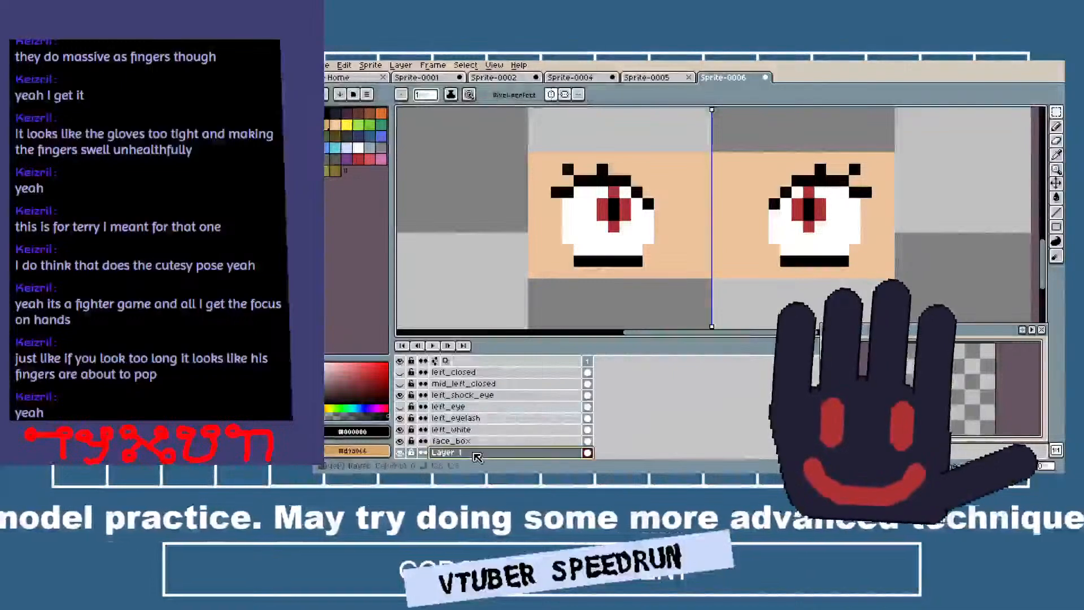
{"action": "right_click", "coordinate": [475, 453]}
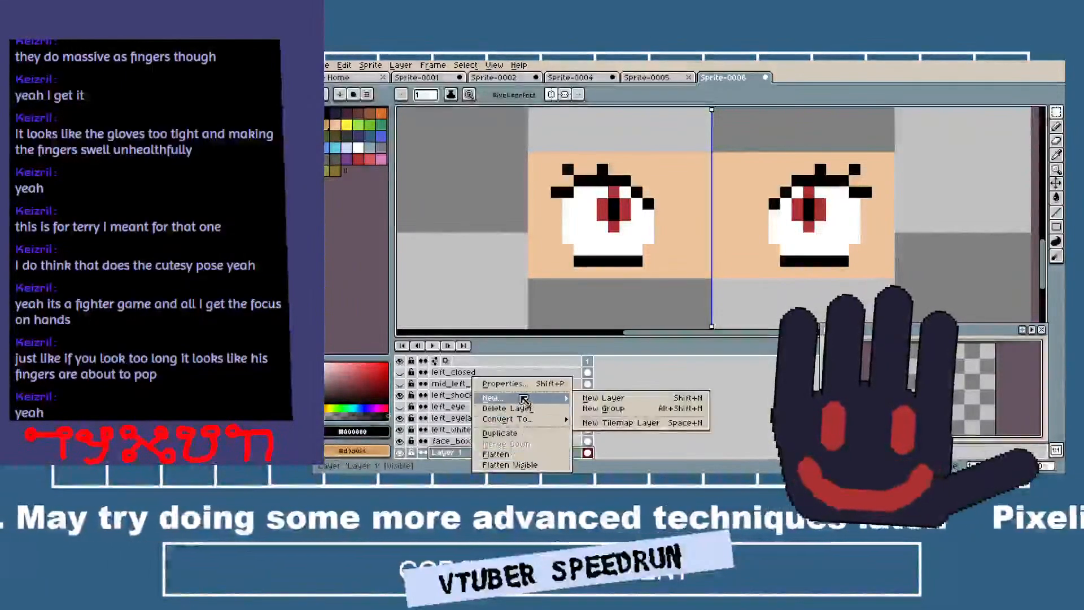
{"action": "left_click", "coordinate": [528, 409]}
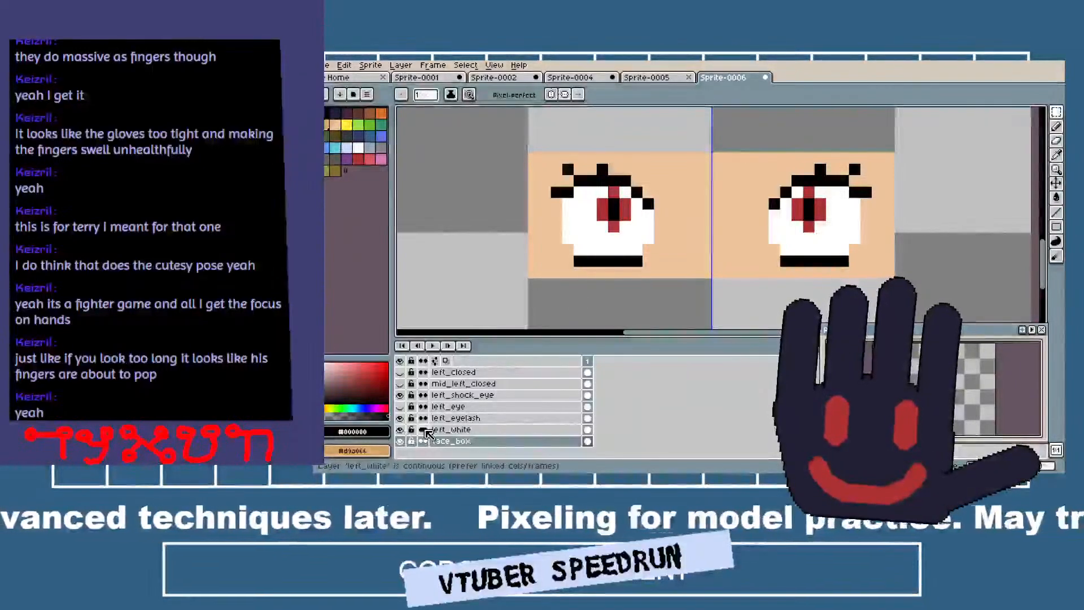
Select the area around the right eye and cut its white out of the left_white layer.
{"action": "left_click", "coordinate": [439, 432]}
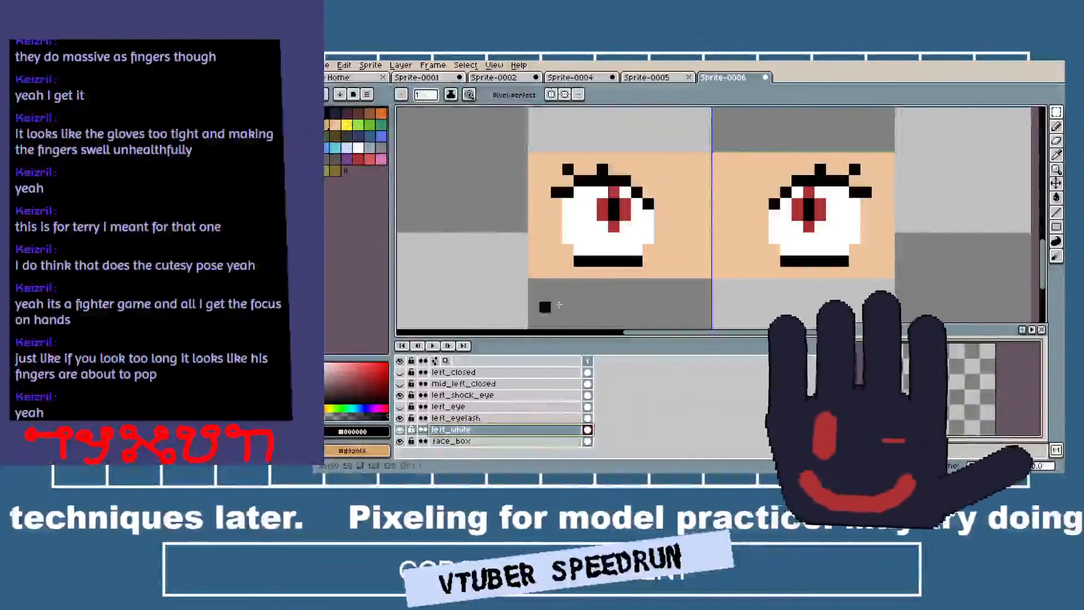
{"action": "left_click", "coordinate": [613, 274]}
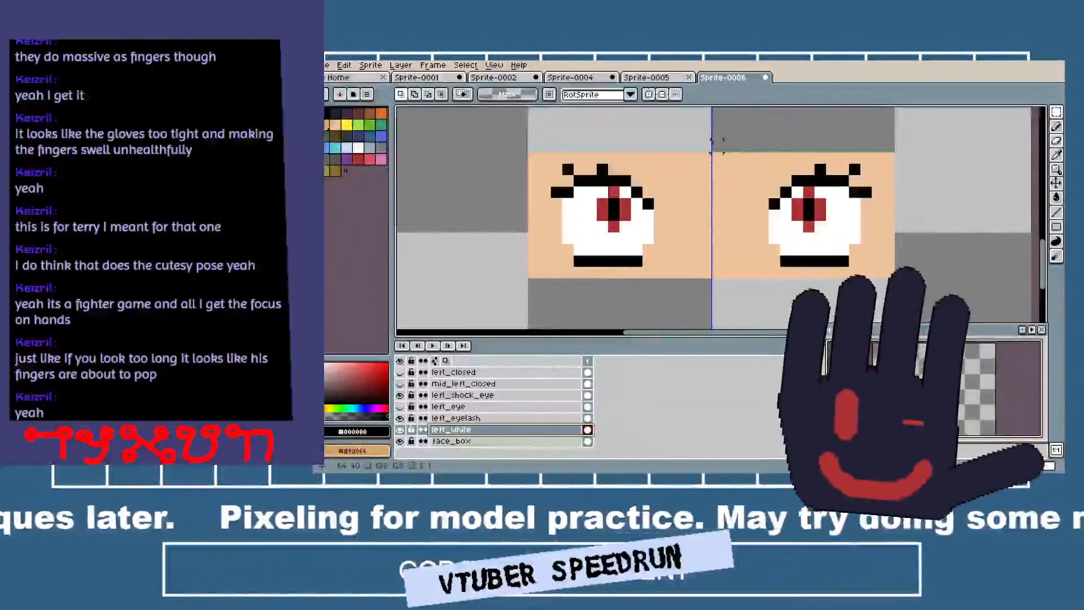
{"action": "left_click_drag", "start_coordinate": [716, 144], "coordinate": [900, 314]}
{"action": "key", "text": "Delete"}
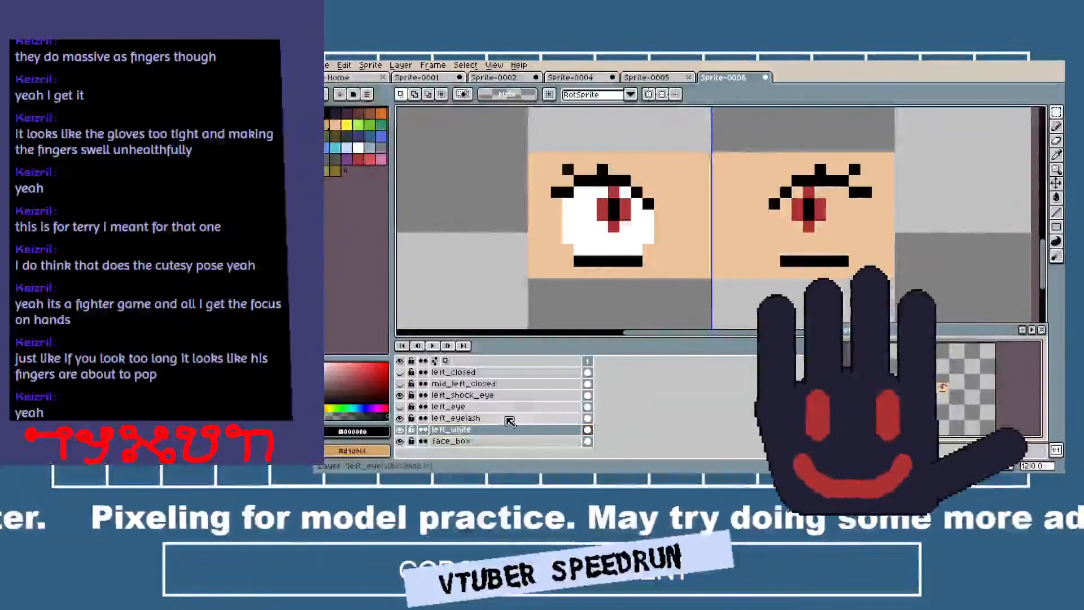
Add a layer named right_white above left_white and paste the cut eye white into it.
{"action": "right_click", "coordinate": [497, 430]}
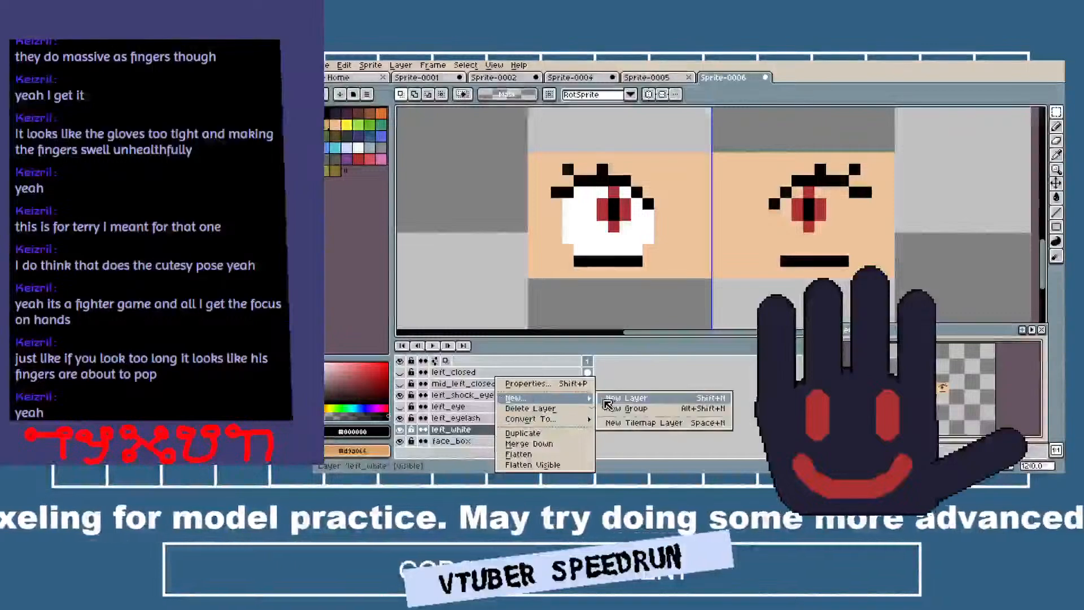
{"action": "left_click", "coordinate": [607, 404]}
{"action": "double_click", "coordinate": [483, 432]}
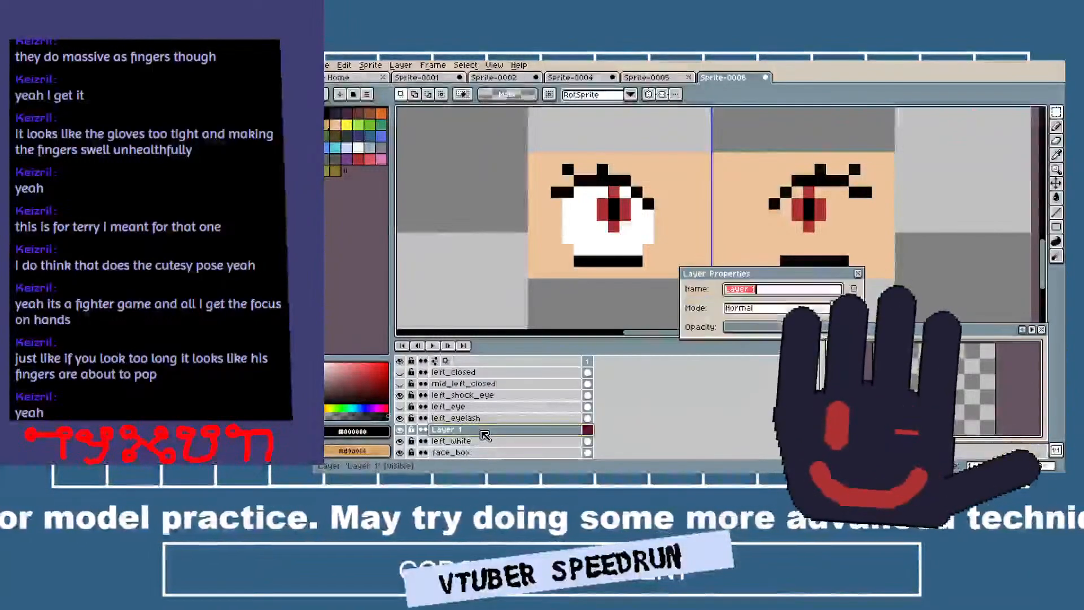
{"action": "type", "text": "right_white"}
{"action": "key", "text": "Return"}
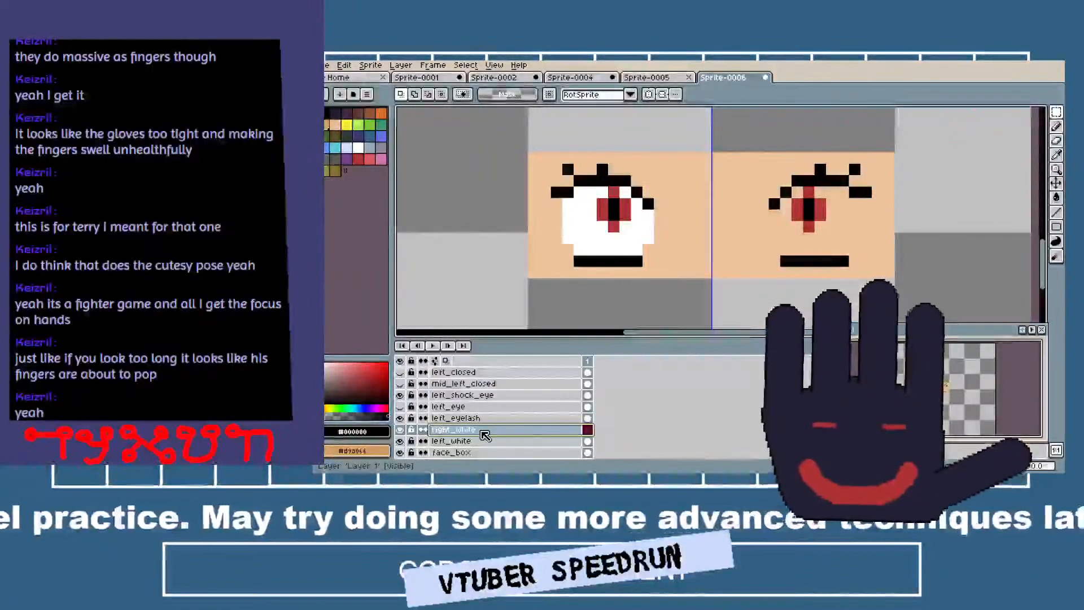
{"action": "key", "text": "ctrl+v"}
Move the right eye's lashes from left_eyelash onto a new layer named right_eyelash by cutting and pasting them.
{"action": "left_click", "coordinate": [482, 418]}
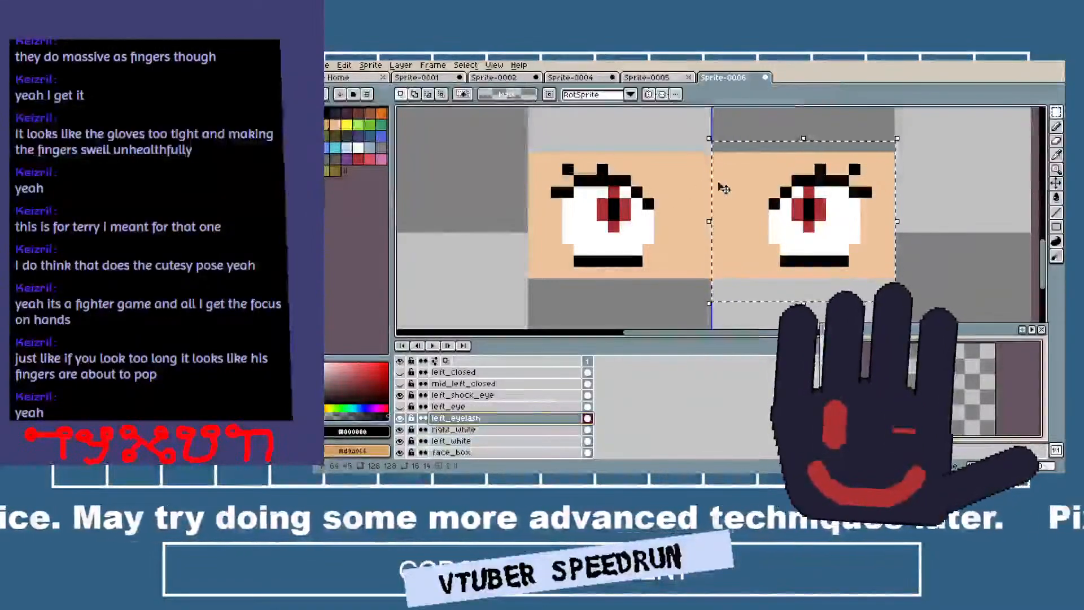
{"action": "key", "text": "ctrl+x"}
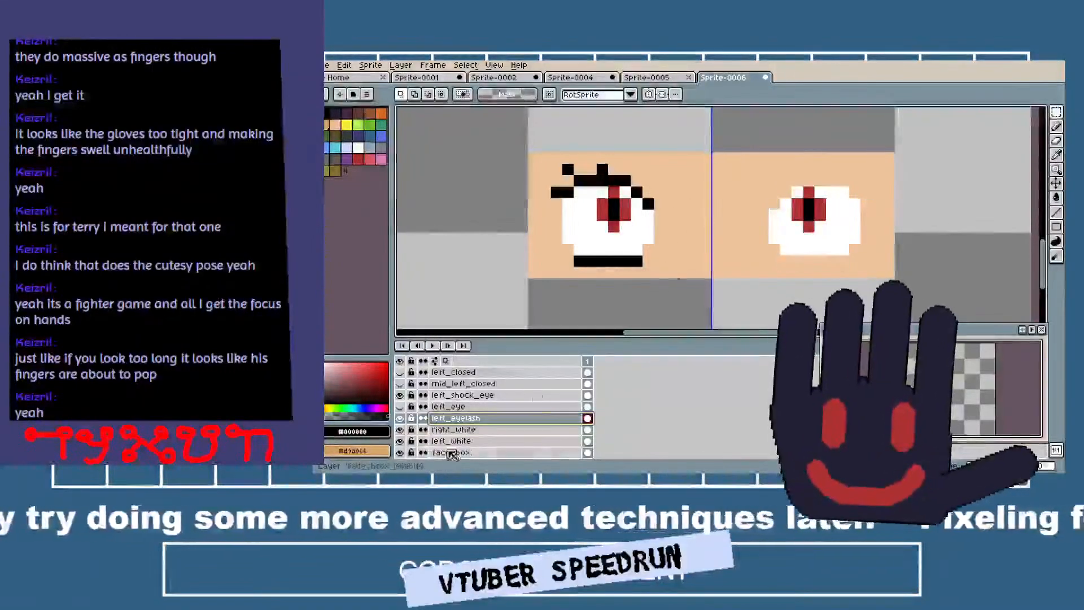
{"action": "right_click", "coordinate": [464, 418]}
{"action": "mouse_move", "coordinate": [485, 398]}
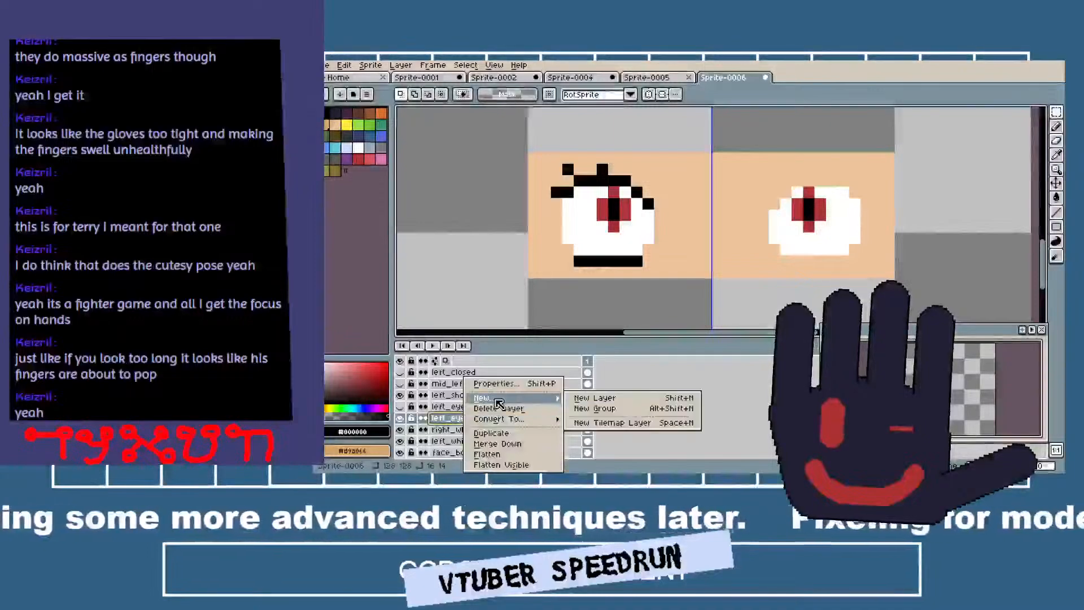
{"action": "left_click", "coordinate": [584, 399]}
{"action": "double_click", "coordinate": [484, 419]}
{"action": "type", "text": "right_lash"}
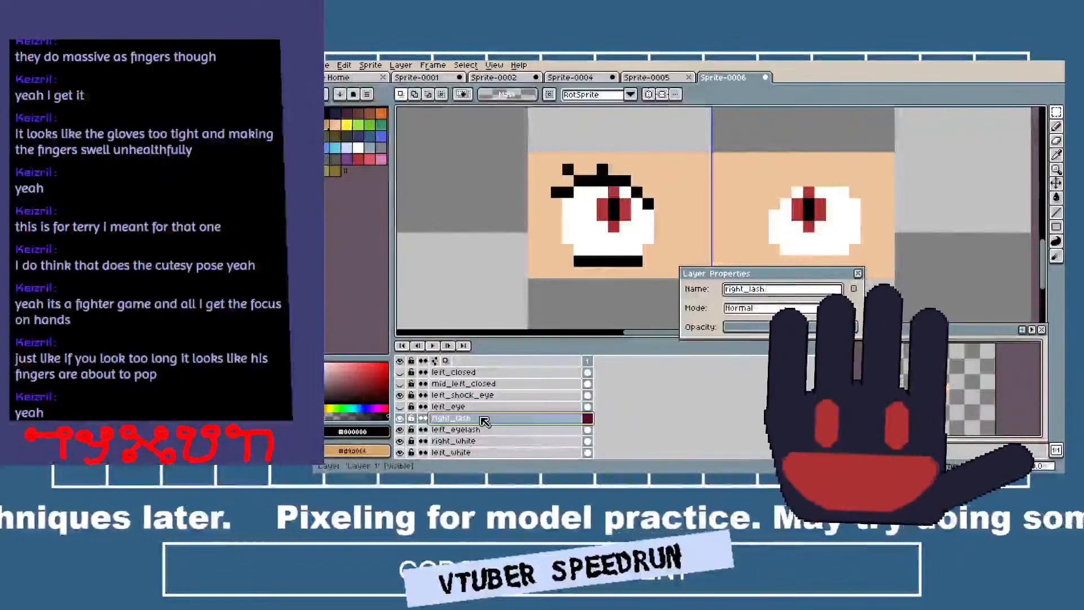
{"action": "key", "text": "BackSpace"}
{"action": "key", "text": "BackSpace"}
{"action": "key", "text": "BackSpace"}
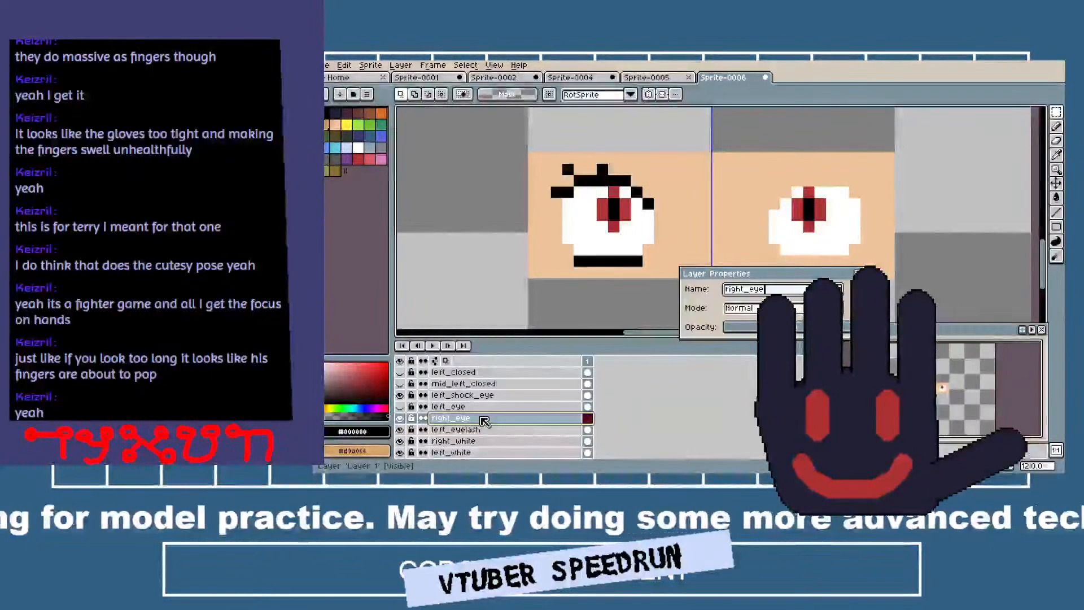
{"action": "type", "text": "lash"}
{"action": "key", "text": "Return"}
{"action": "key", "text": "ctrl+v"}
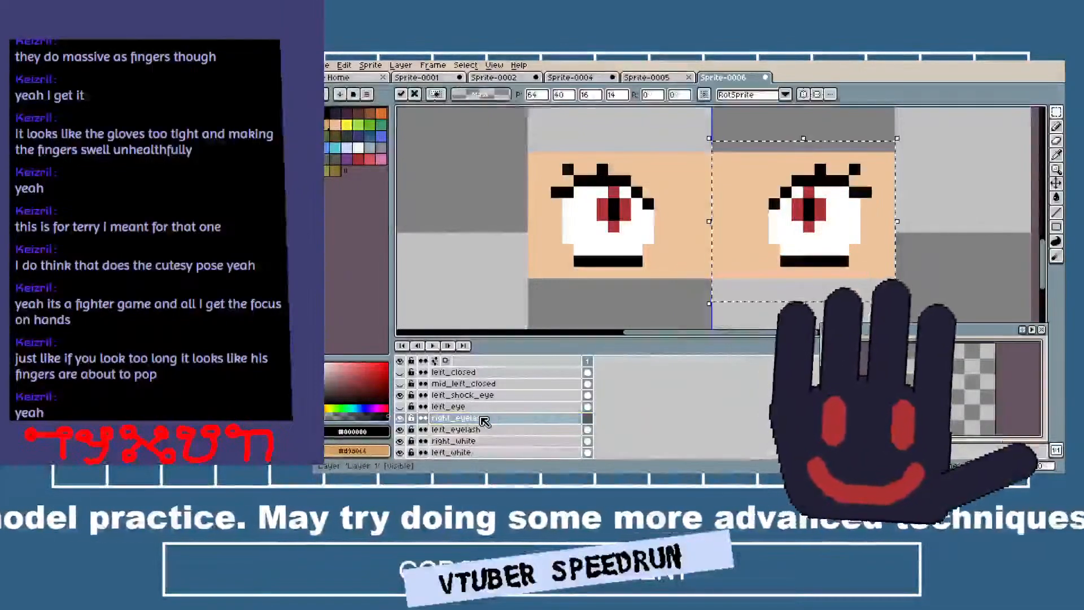
Show left_eye again and move its right iris onto a new layer named right_eye by cutting and pasting it.
{"action": "left_click", "coordinate": [479, 408]}
{"action": "left_click", "coordinate": [400, 407]}
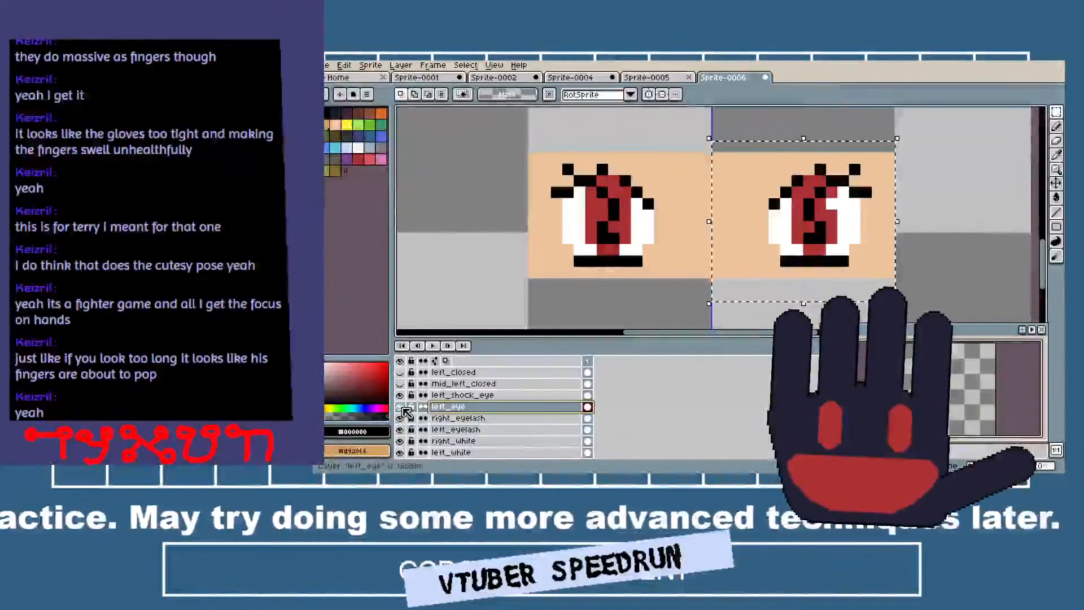
{"action": "key", "text": "ctrl+x"}
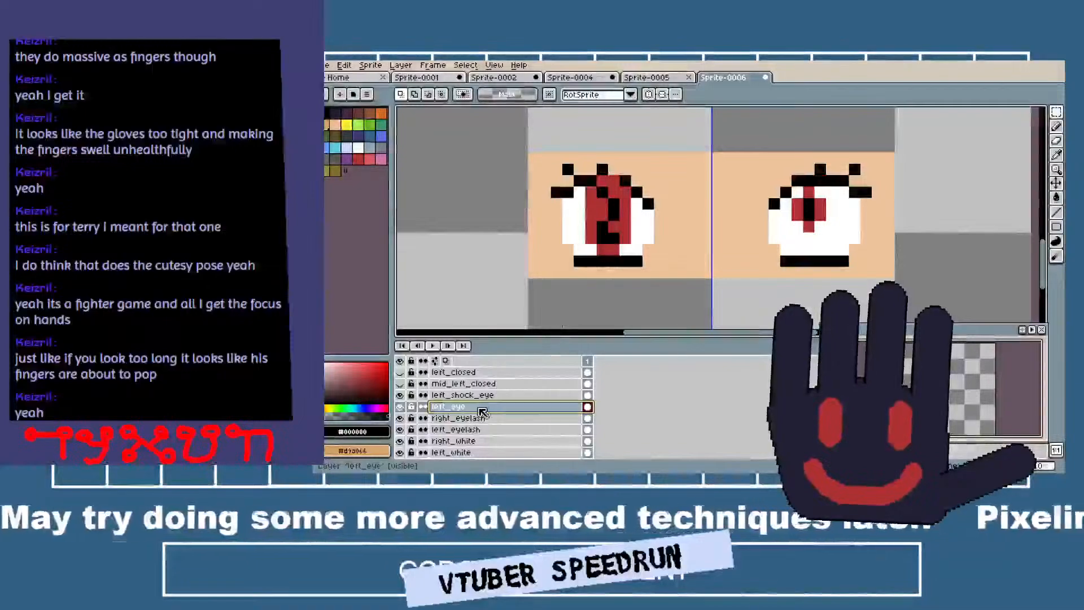
{"action": "right_click", "coordinate": [479, 408]}
{"action": "mouse_move", "coordinate": [556, 398]}
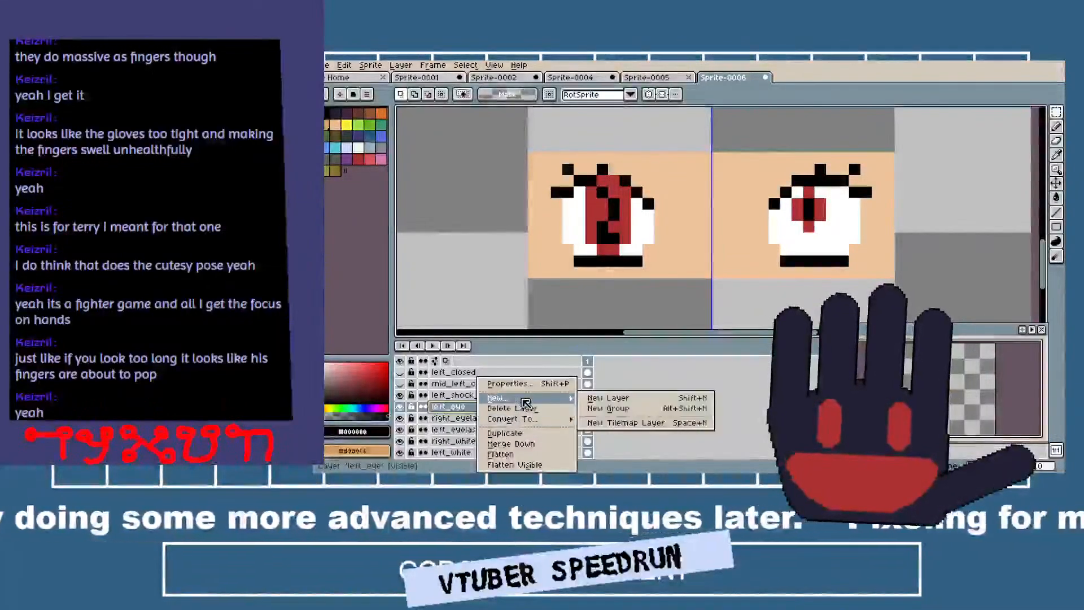
{"action": "left_click", "coordinate": [603, 399]}
{"action": "double_click", "coordinate": [503, 409]}
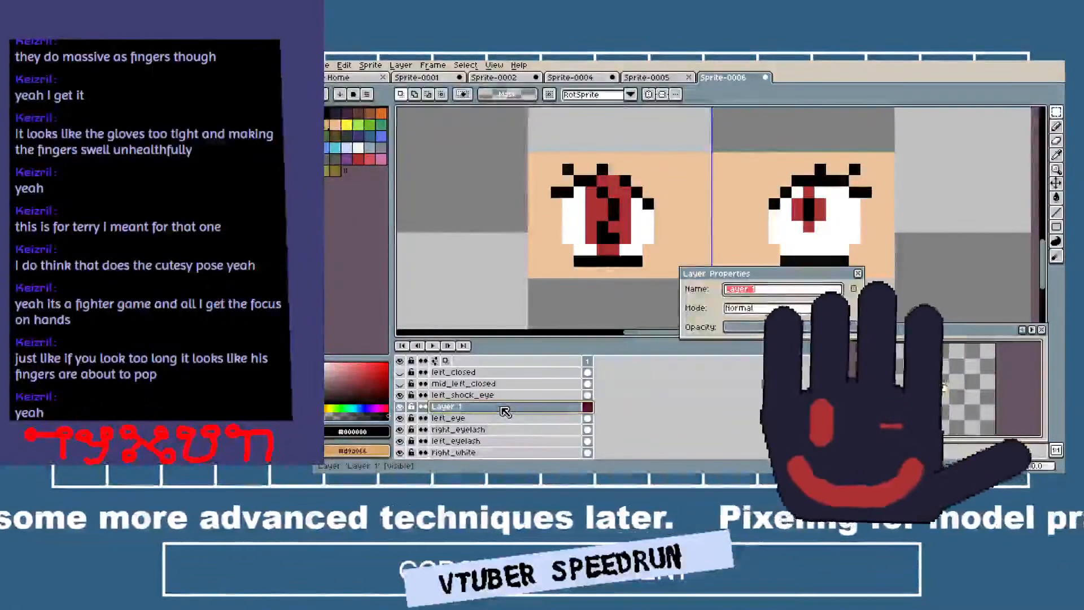
{"action": "type", "text": "right_eye"}
{"action": "key", "text": "Return"}
{"action": "key", "text": "ctrl+v"}
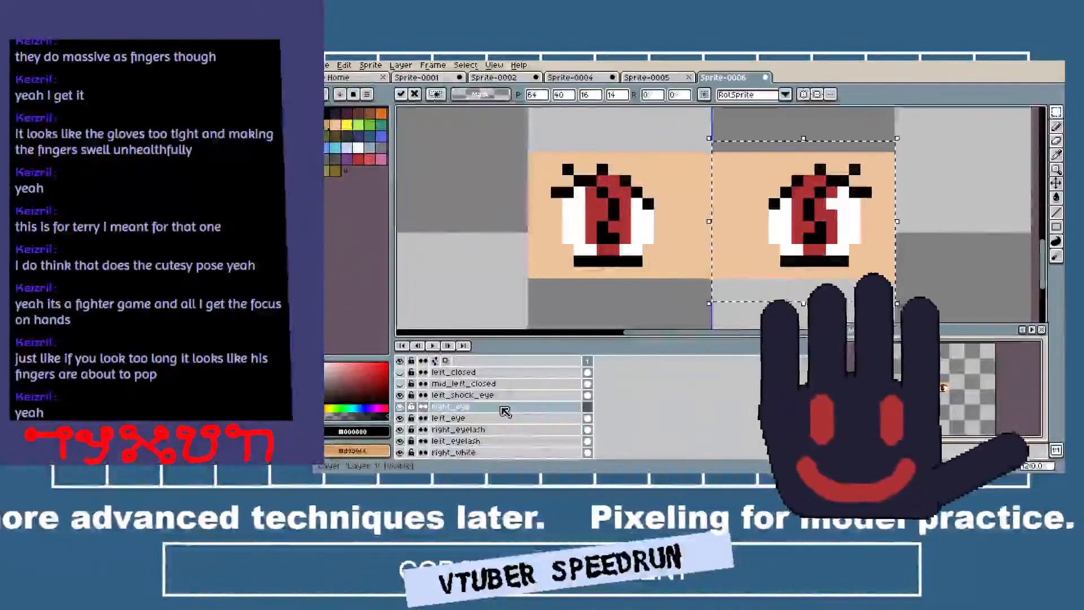
Cut the right shocked iris out of left_shock_eye and paste it into a new layer above named right_shock_eye.
{"action": "left_click", "coordinate": [501, 398]}
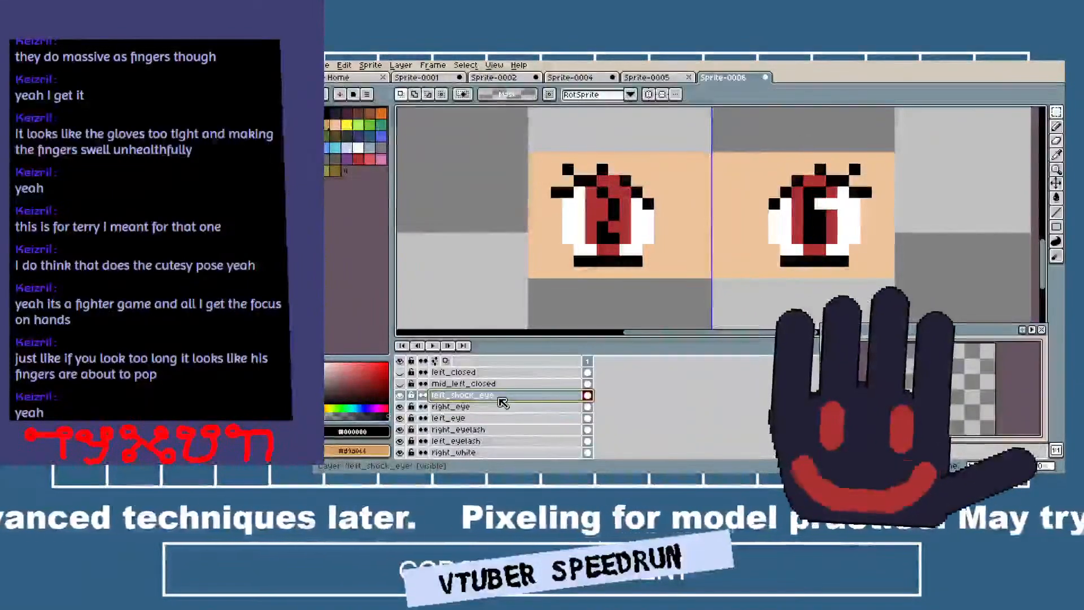
{"action": "right_click", "coordinate": [501, 398]}
{"action": "left_click", "coordinate": [621, 403]}
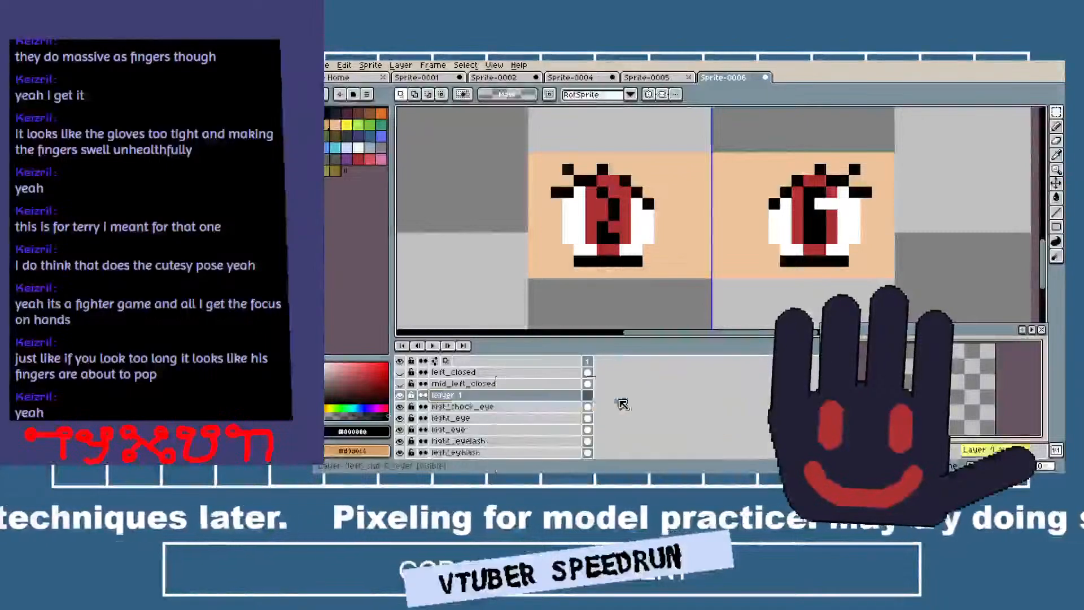
{"action": "double_click", "coordinate": [510, 397]}
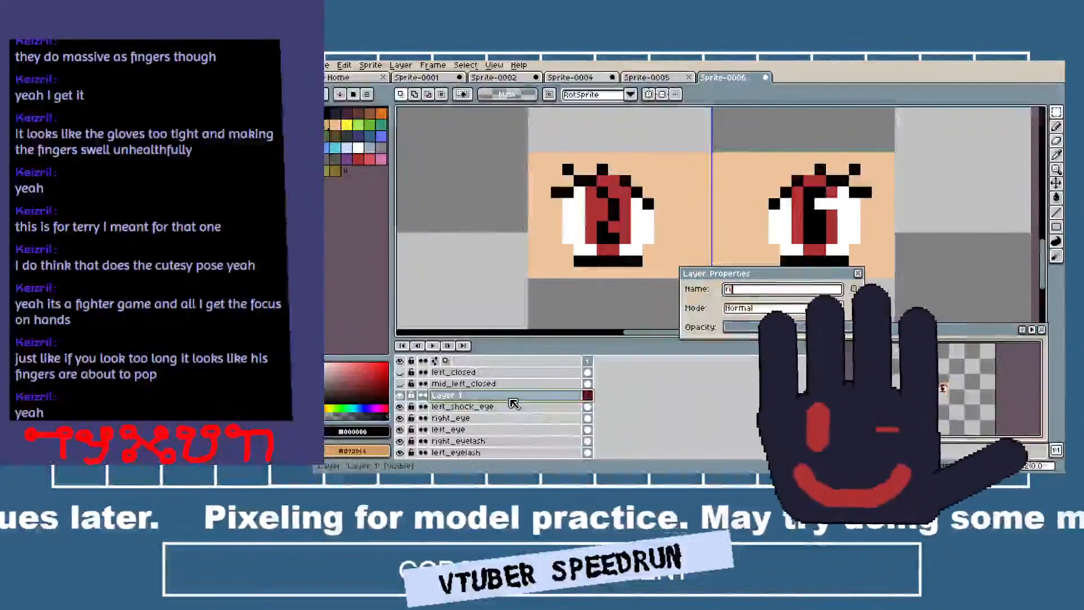
{"action": "type", "text": "right_shock_ey"}
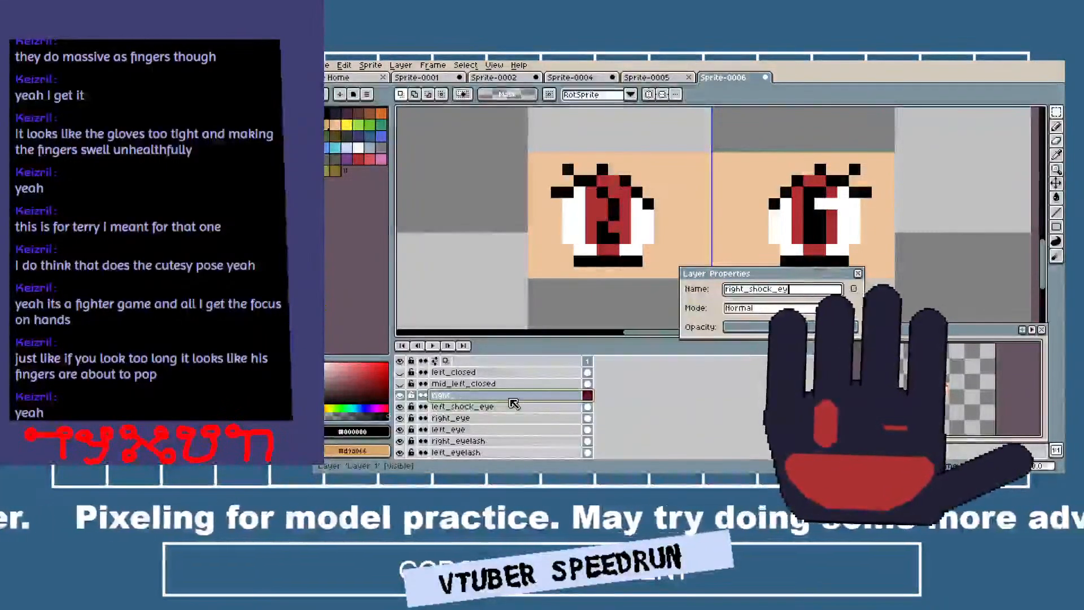
{"action": "key", "text": "ctrl+t"}
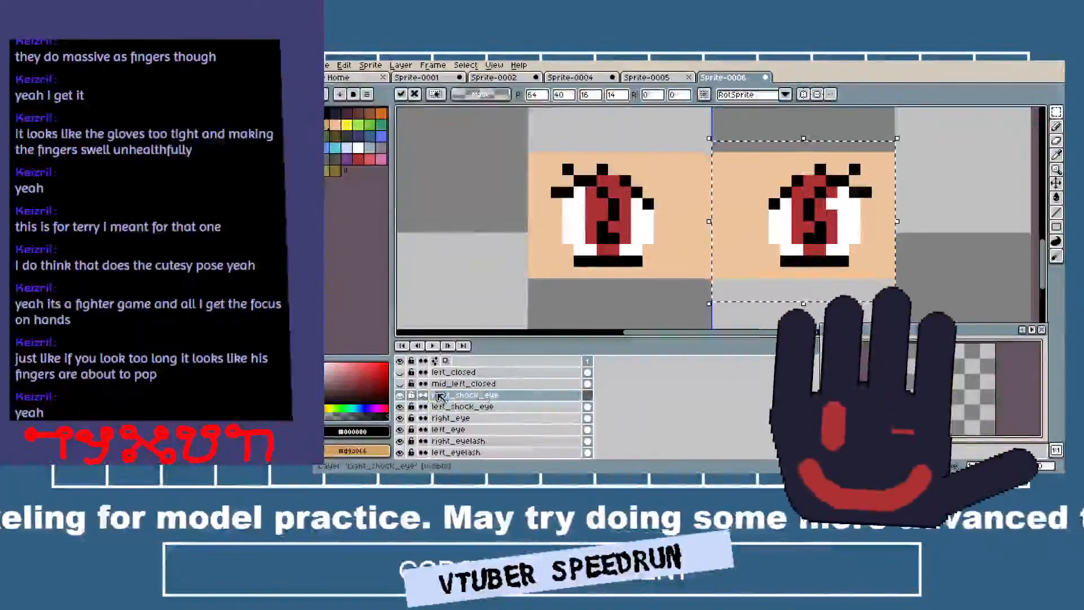
Show mid_left_closed and move its right half-closed eye onto a new layer named mid_right_closed by cutting and pasting it.
{"action": "left_click", "coordinate": [400, 383]}
{"action": "left_click", "coordinate": [474, 384]}
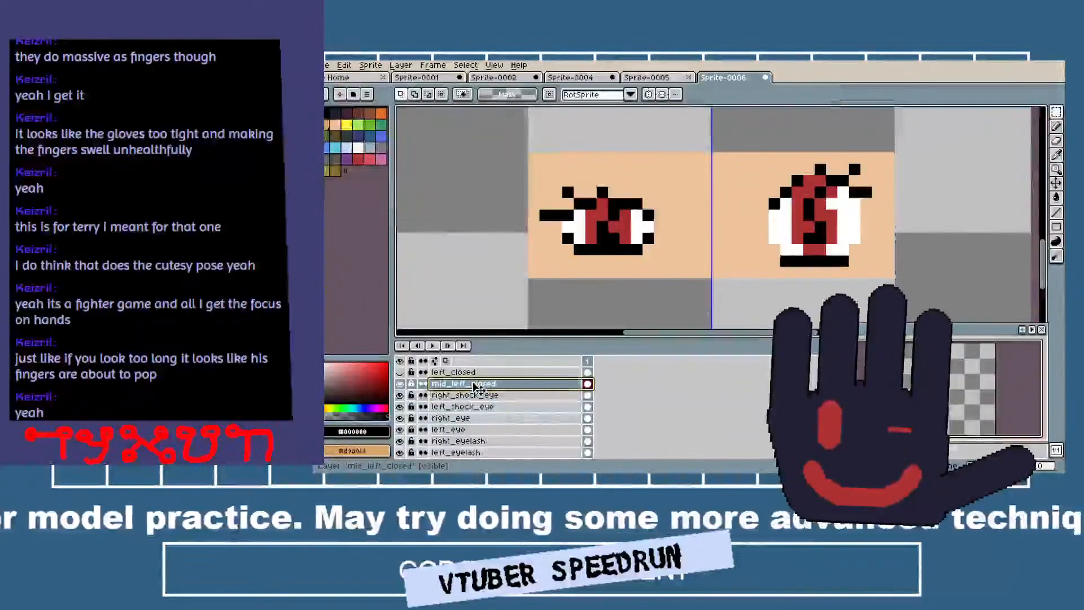
{"action": "right_click", "coordinate": [477, 383]}
{"action": "mouse_move", "coordinate": [526, 399]}
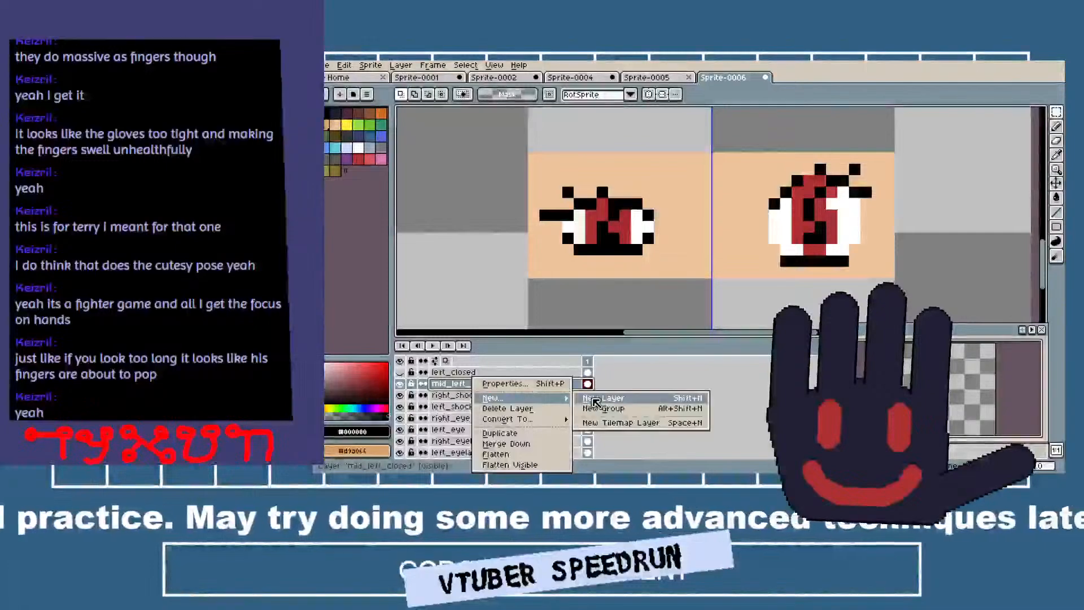
{"action": "left_click", "coordinate": [649, 398]}
{"action": "double_click", "coordinate": [513, 386]}
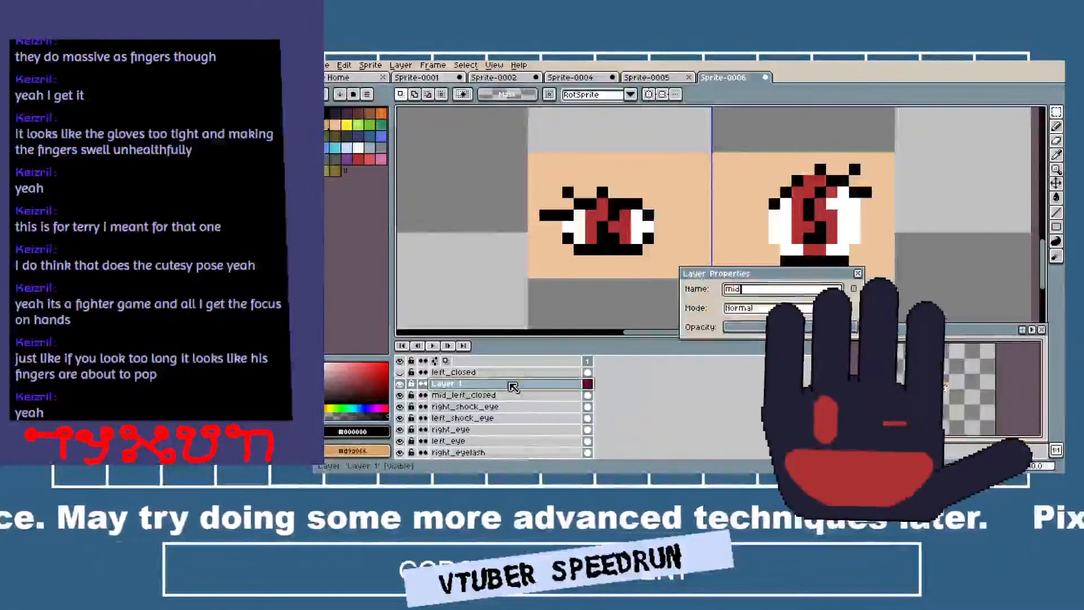
{"action": "type", "text": "mid_right_closed"}
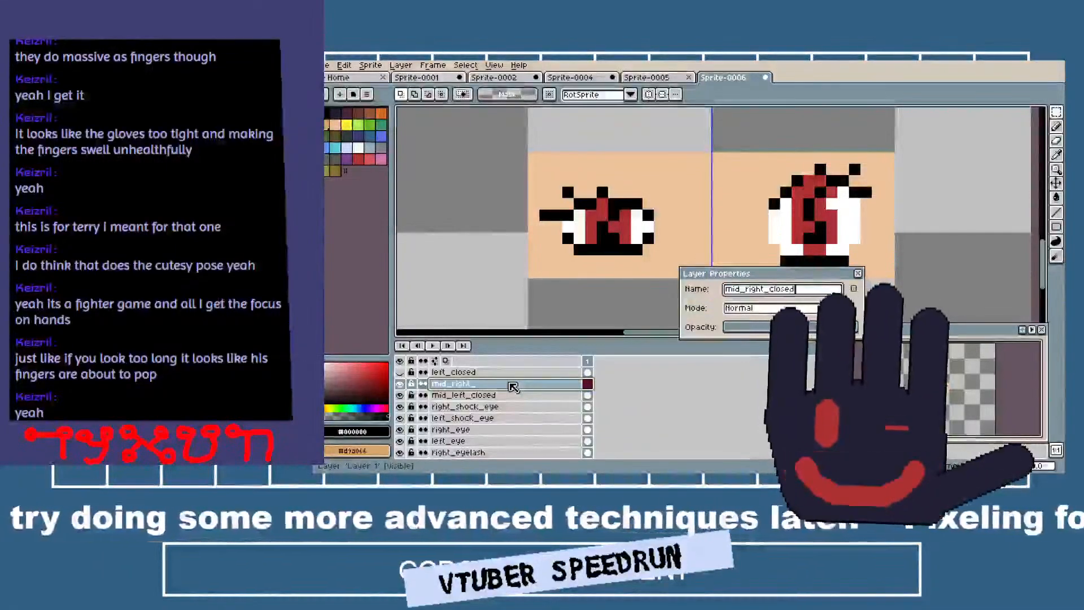
{"action": "key", "text": "Return"}
{"action": "key", "text": "ctrl+v"}
Hide mid_right_closed, show left_closed and cut the right closed eye out of it.
{"action": "left_click", "coordinate": [503, 374]}
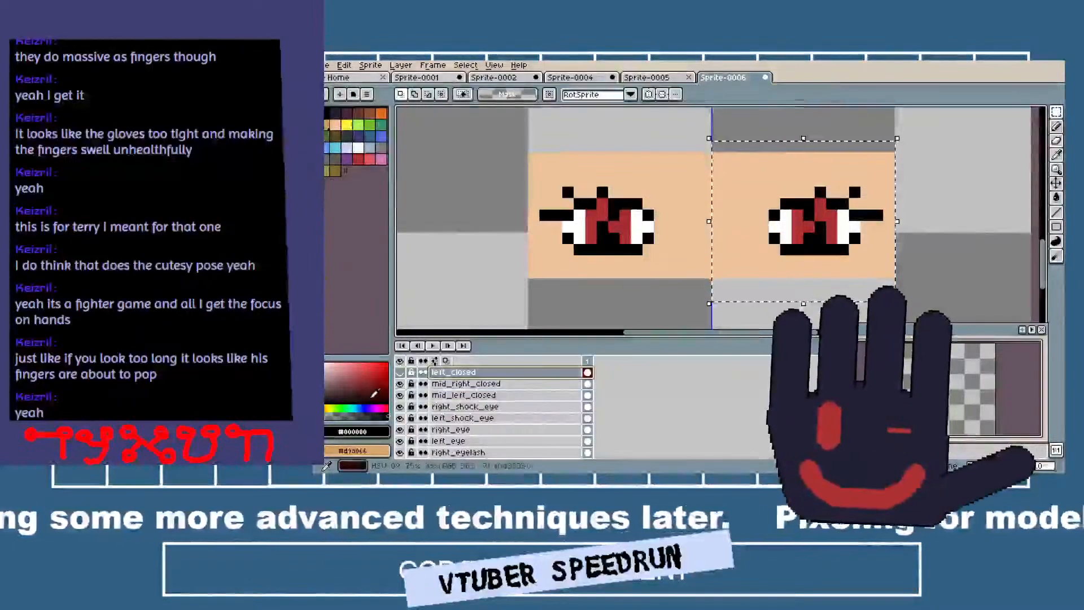
{"action": "left_click", "coordinate": [400, 383]}
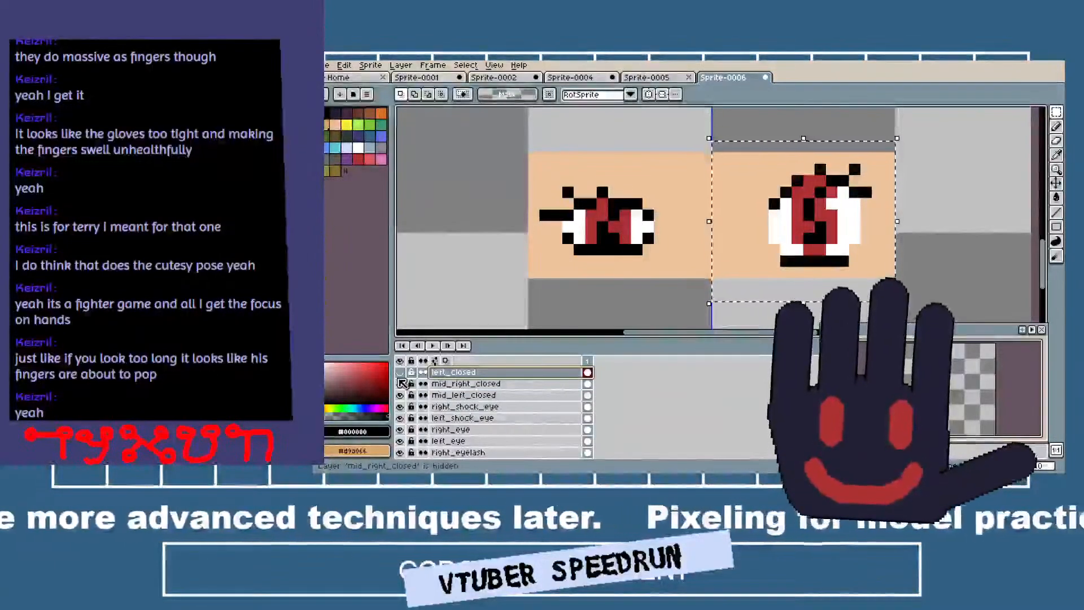
{"action": "left_click", "coordinate": [401, 372]}
{"action": "key", "text": "Delete"}
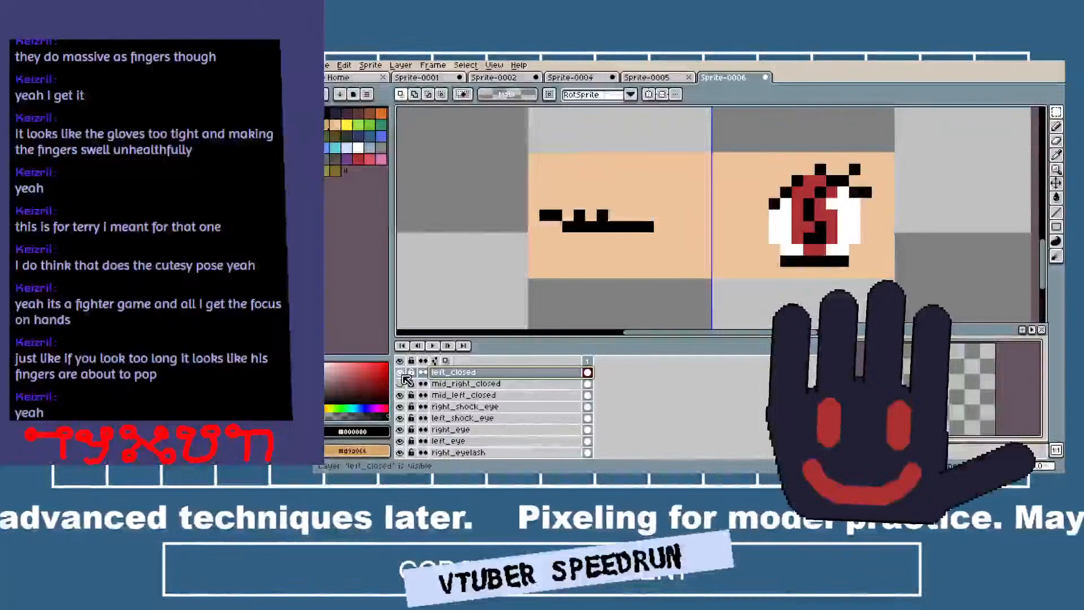
Toggle the visibility of left_closed and mid_right_closed to check what each layer holds after the cut.
{"action": "left_click", "coordinate": [402, 375]}
{"action": "left_click", "coordinate": [403, 374]}
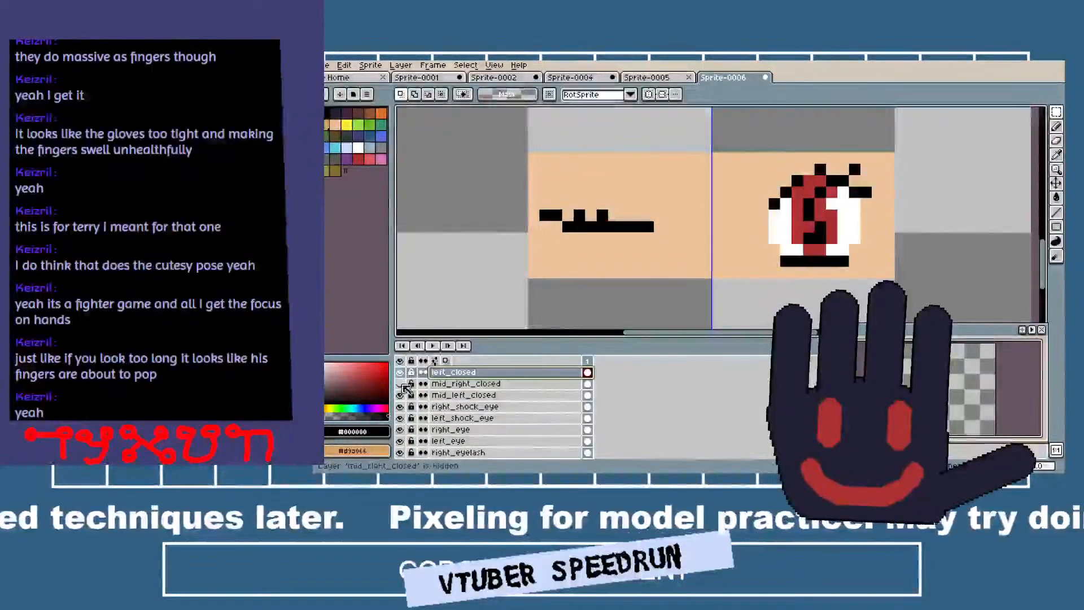
{"action": "left_click", "coordinate": [402, 393]}
{"action": "left_click", "coordinate": [402, 384]}
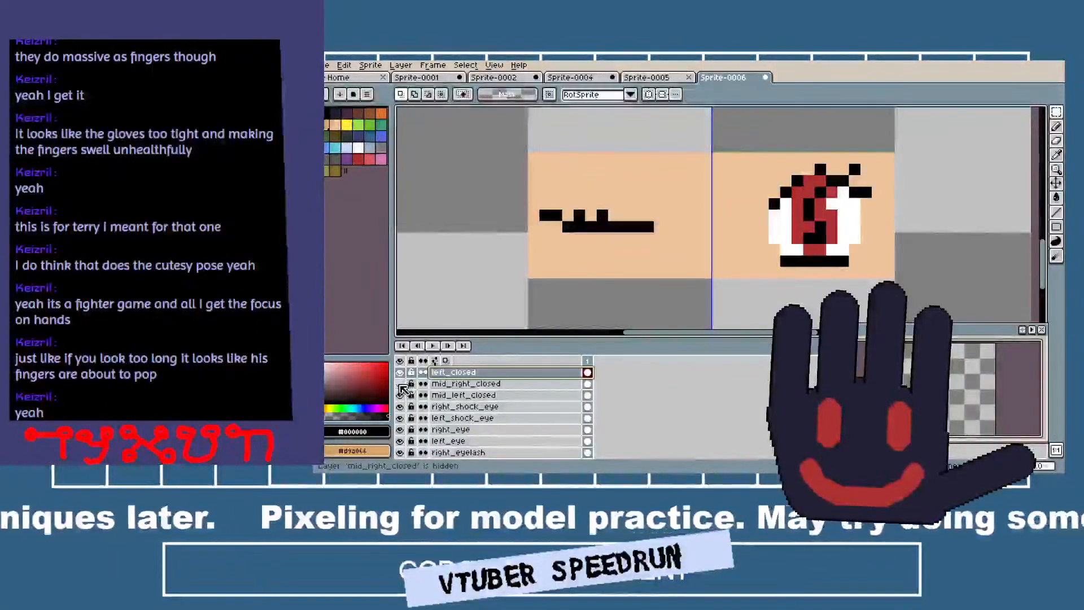
{"action": "left_click", "coordinate": [402, 384]}
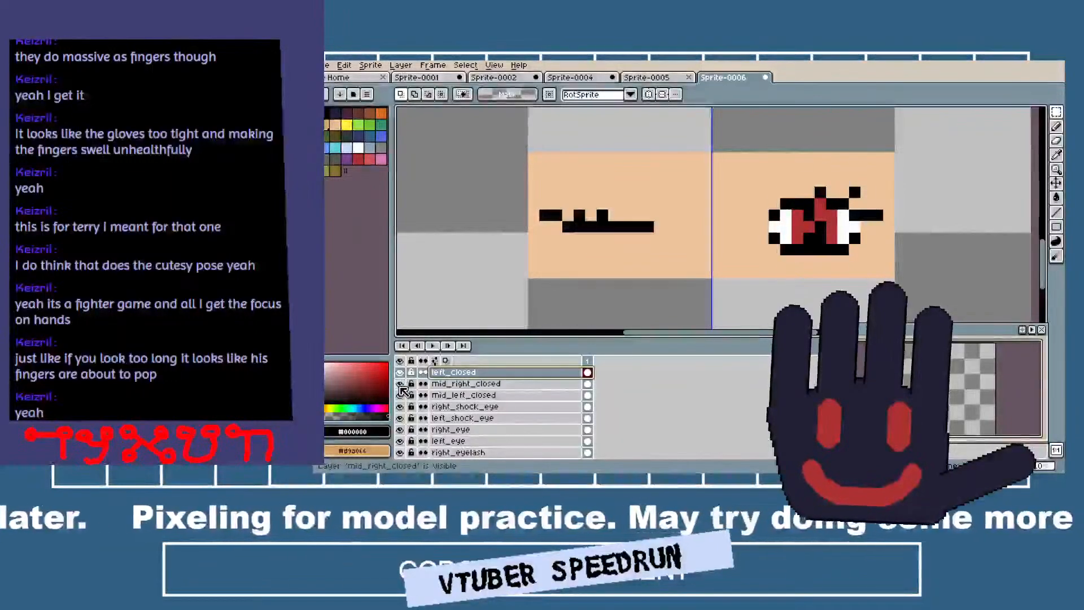
{"action": "left_click", "coordinate": [400, 384]}
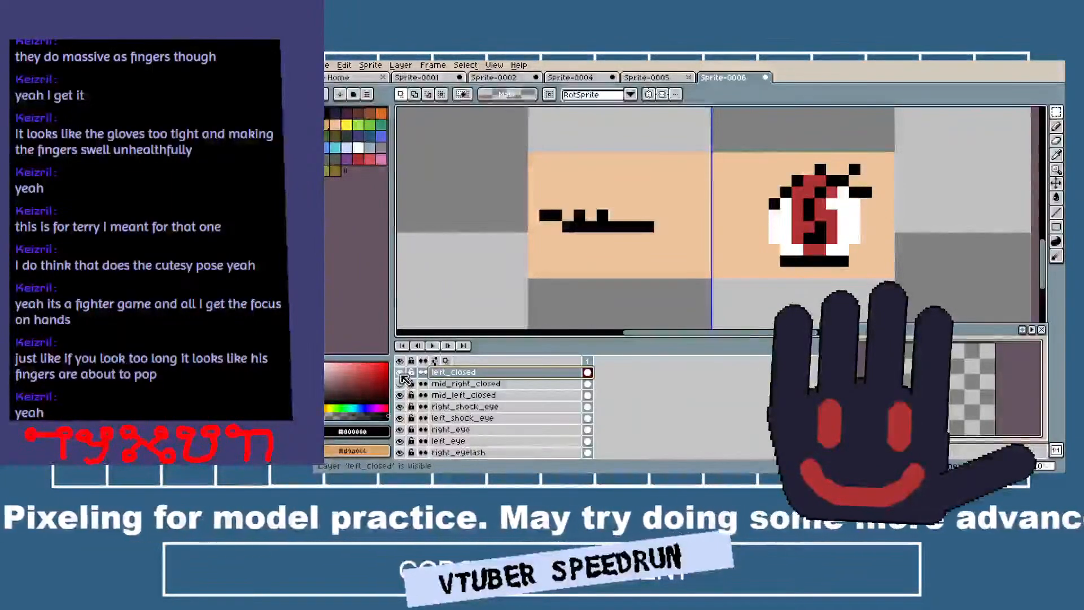
{"action": "left_click", "coordinate": [400, 373]}
{"action": "left_click", "coordinate": [400, 373]}
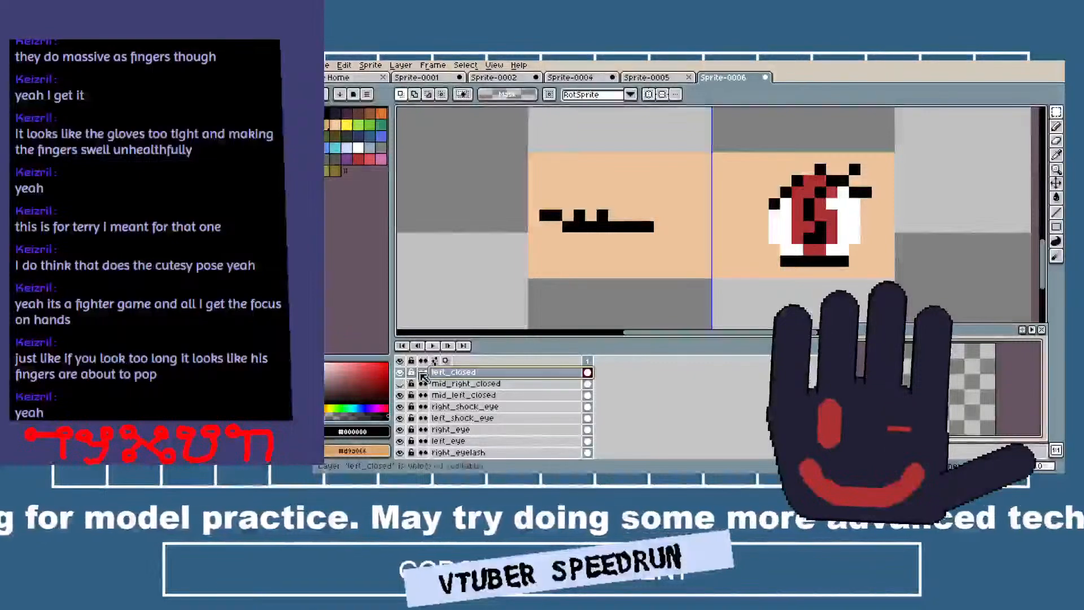
Add a layer named right_closed above left_closed and paste the cut closed eye into it.
{"action": "right_click", "coordinate": [443, 370]}
{"action": "mouse_move", "coordinate": [479, 406]}
{"action": "left_click", "coordinate": [563, 403]}
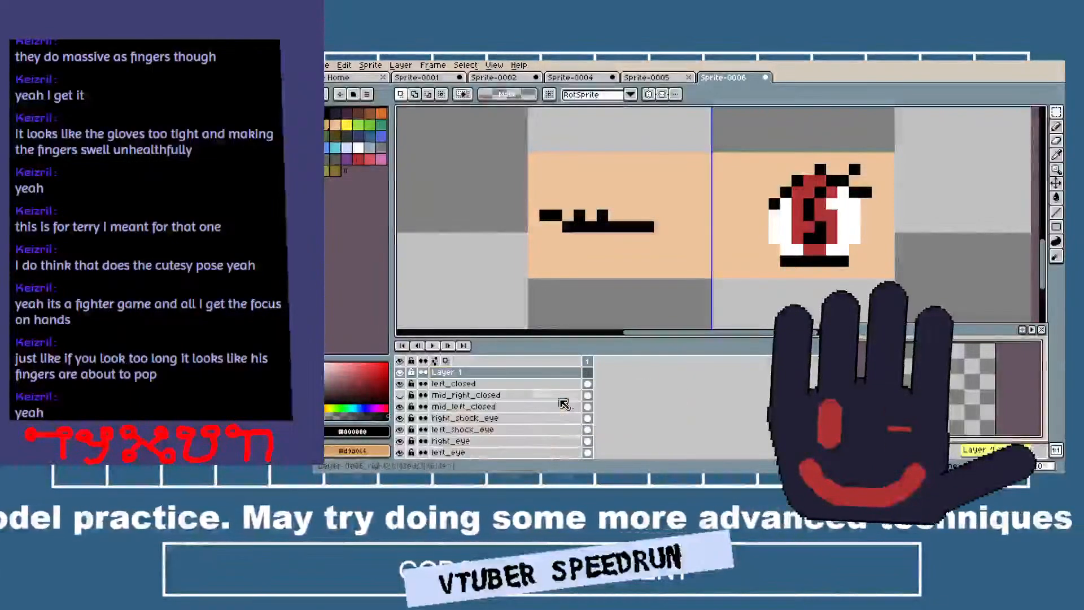
{"action": "double_click", "coordinate": [471, 373]}
{"action": "type", "text": "right_closed"}
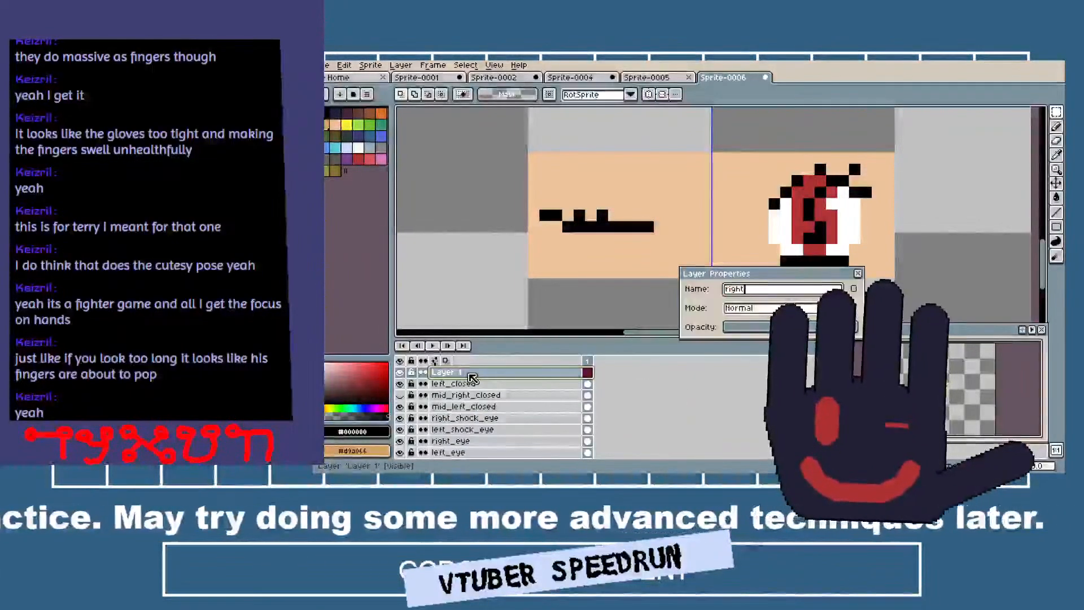
{"action": "key", "text": "Return"}
{"action": "key", "text": "ctrl+v"}
{"action": "key", "text": "Return"}
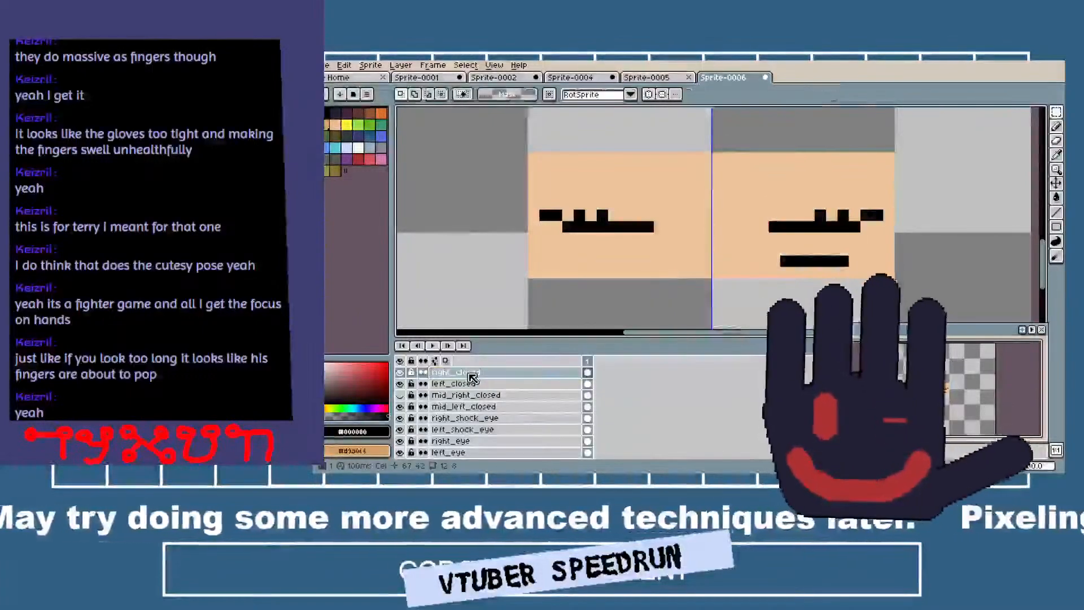
Hide the mid_right_closed and mid_left_closed layers beneath the closed eyes.
{"action": "left_click", "coordinate": [400, 395]}
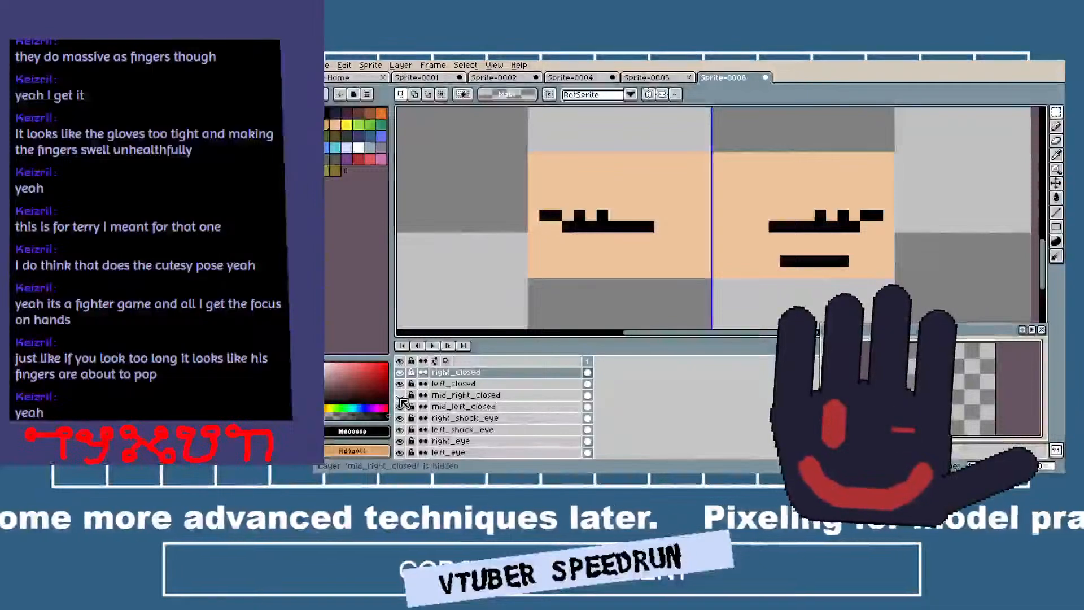
{"action": "left_click", "coordinate": [401, 384]}
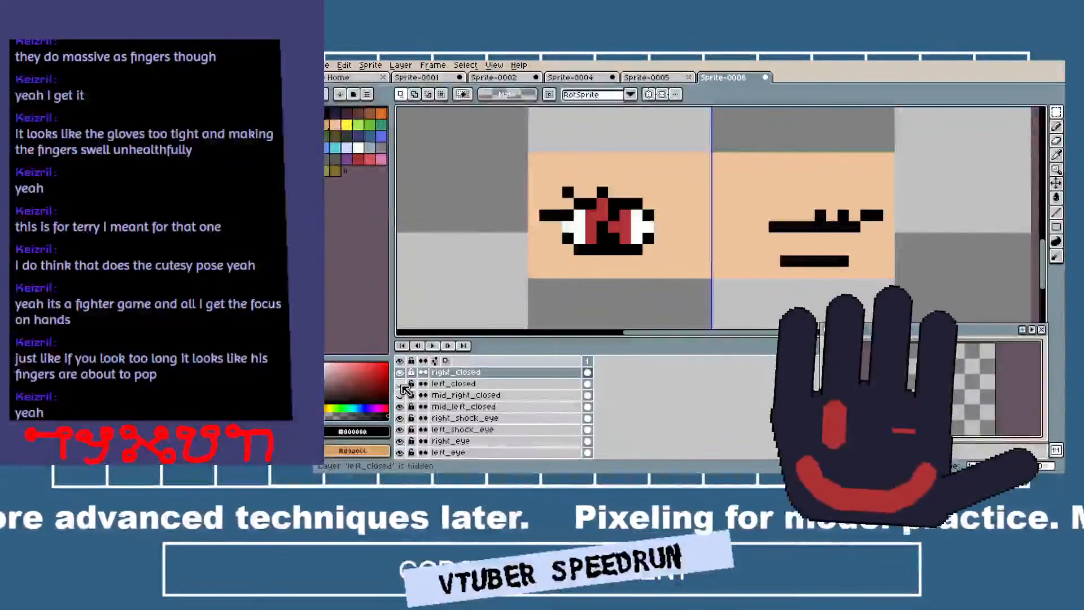
{"action": "left_click", "coordinate": [401, 384]}
{"action": "left_click", "coordinate": [401, 406]}
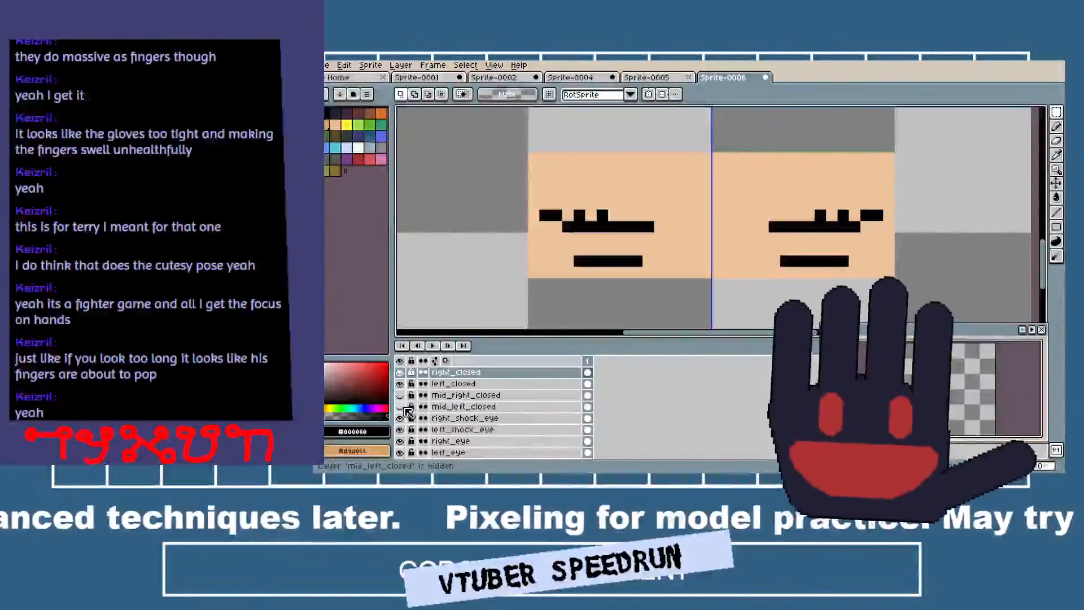
Paint over the leftover lower lash lines on left_closed and right_closed with the sampled skin colour #eec39a.
{"action": "left_click", "coordinate": [452, 383]}
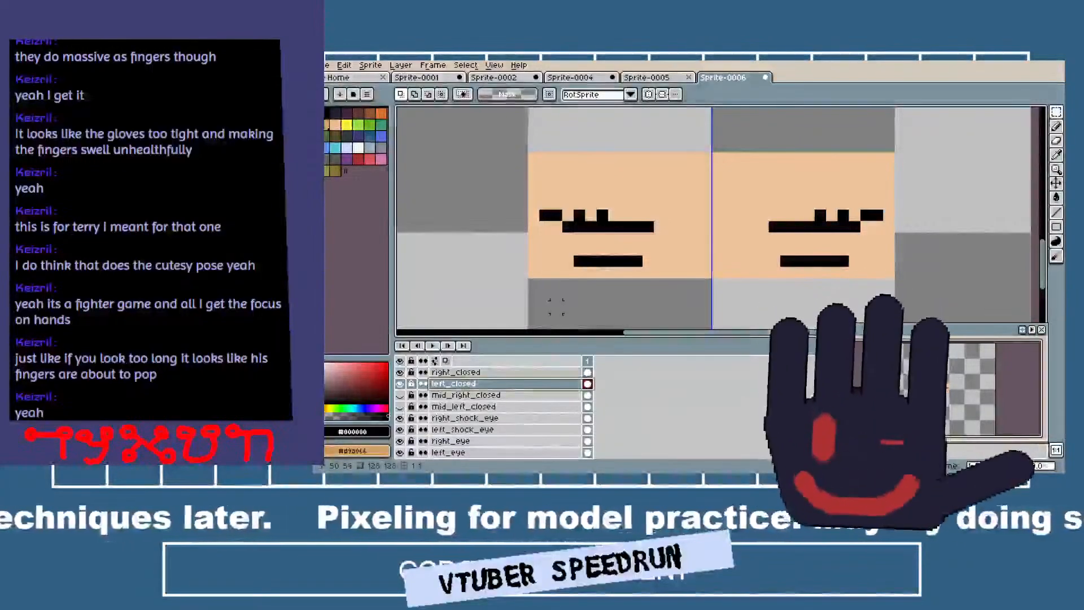
{"action": "left_click", "coordinate": [552, 255]}
{"action": "left_click_drag", "start_coordinate": [573, 260], "coordinate": [641, 261]}
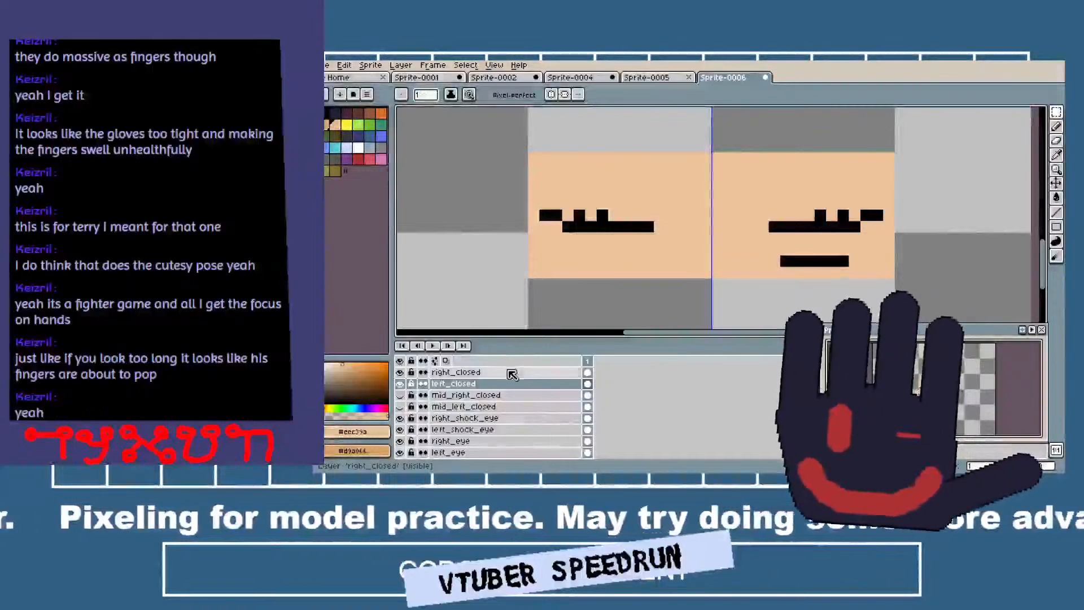
{"action": "left_click", "coordinate": [496, 372]}
{"action": "left_click_drag", "start_coordinate": [767, 262], "coordinate": [855, 261]}
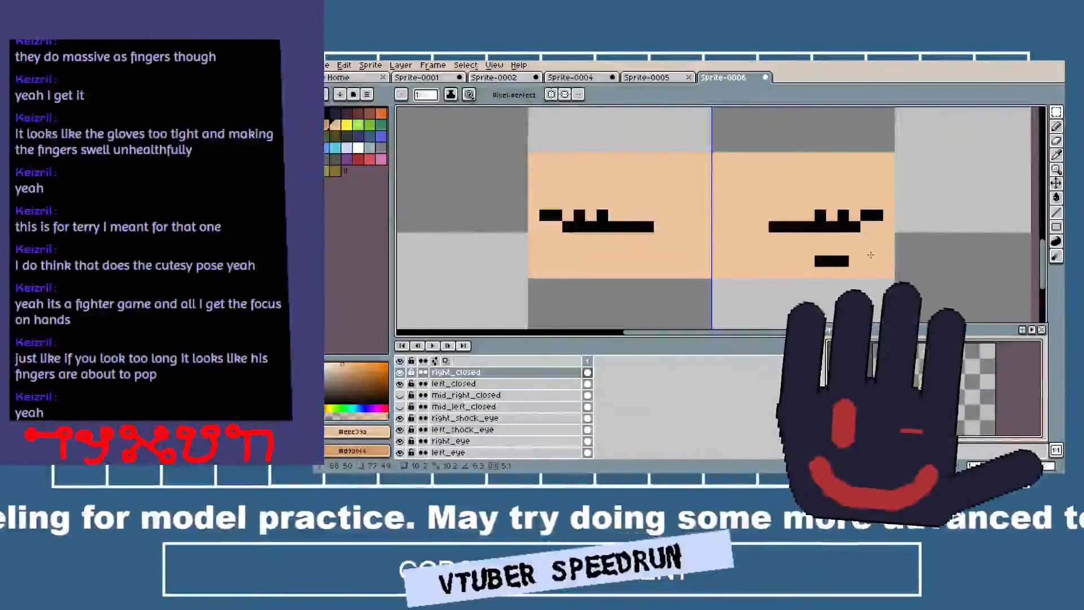
{"action": "left_click", "coordinate": [820, 215]}
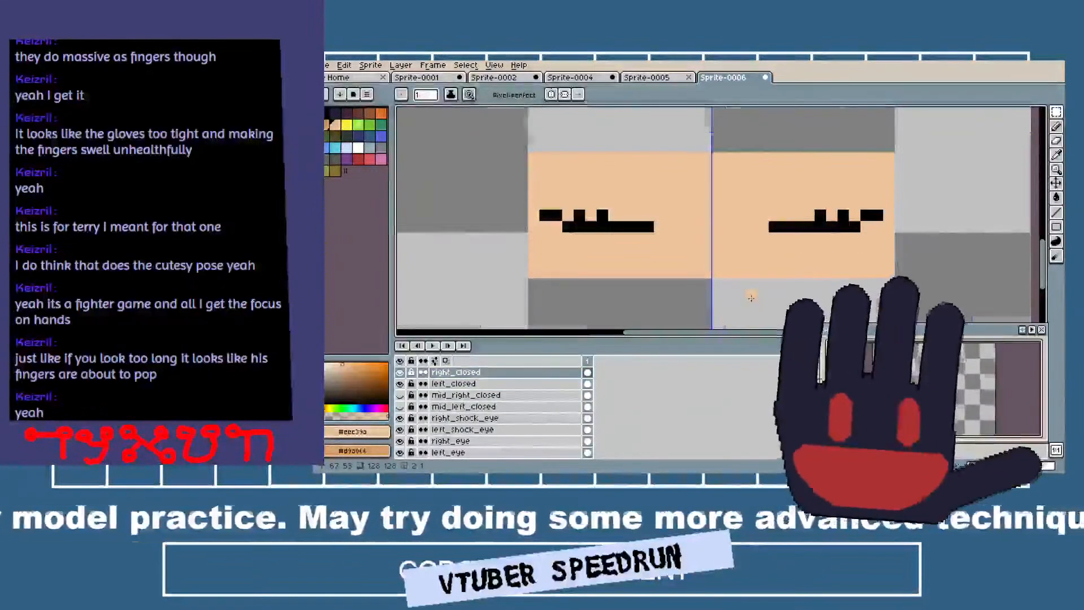
{"action": "scroll", "coordinate": [620, 243], "scroll_direction": "down", "scroll_amount": 4}
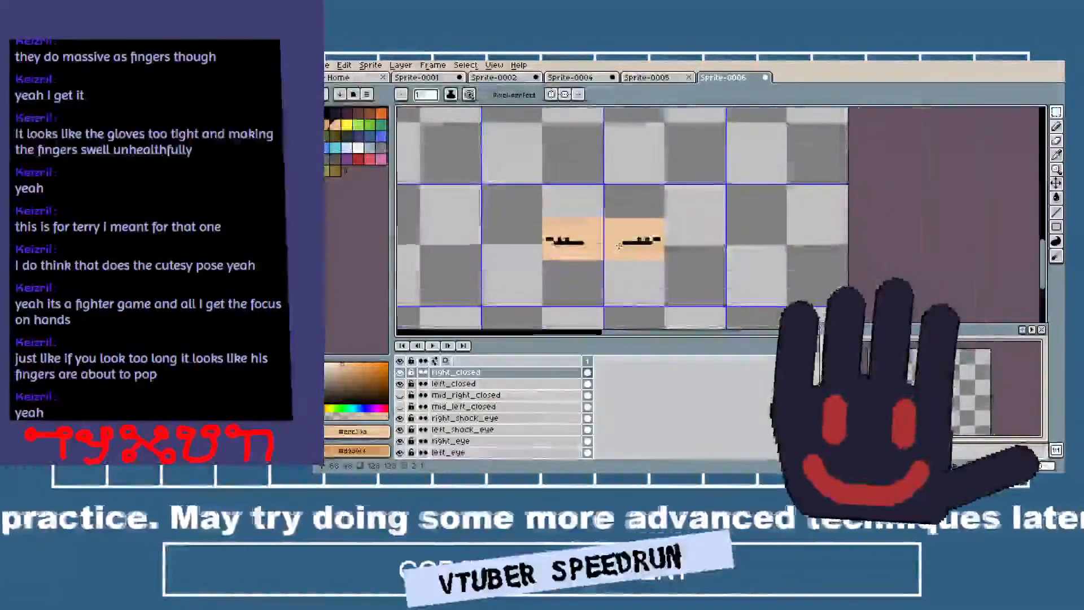
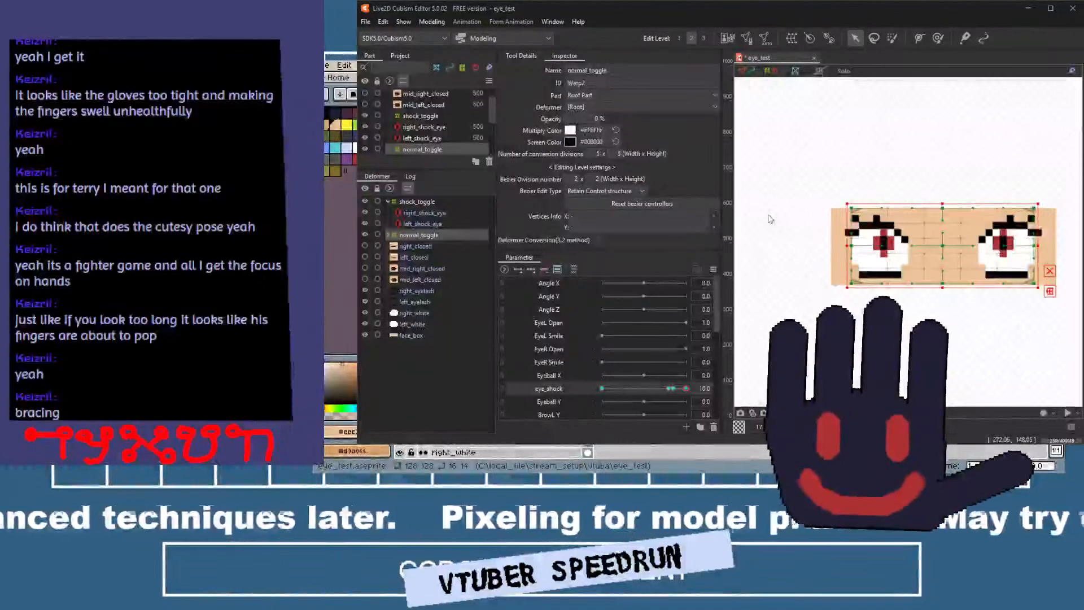
Undo the last edit to normal_toggle's eye_shock keys and return eye_shock to 0.
{"action": "key", "text": "ctrl+z"}
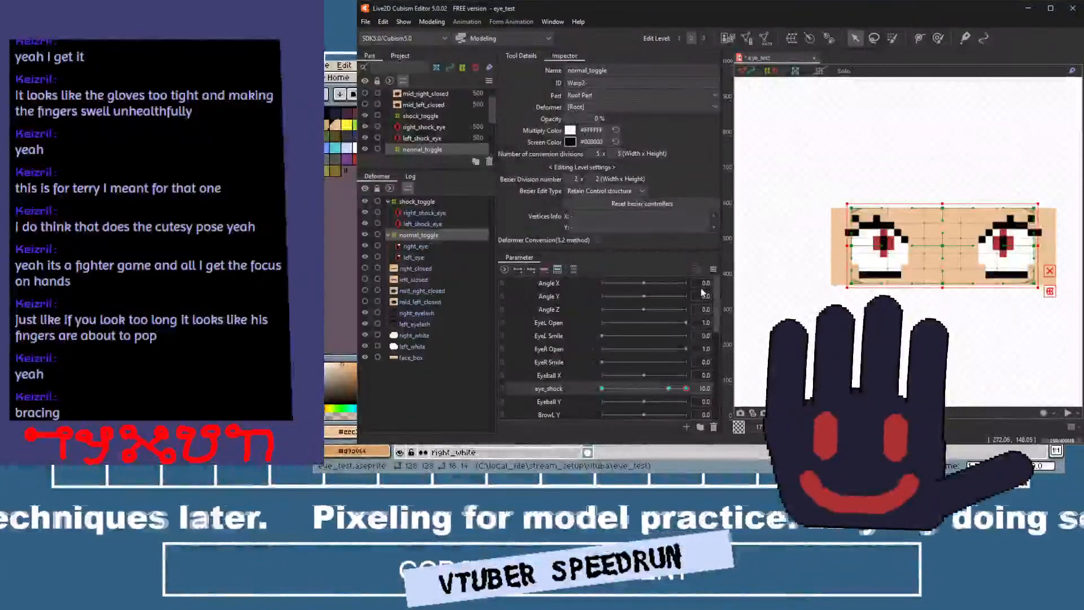
{"action": "left_click", "coordinate": [419, 212]}
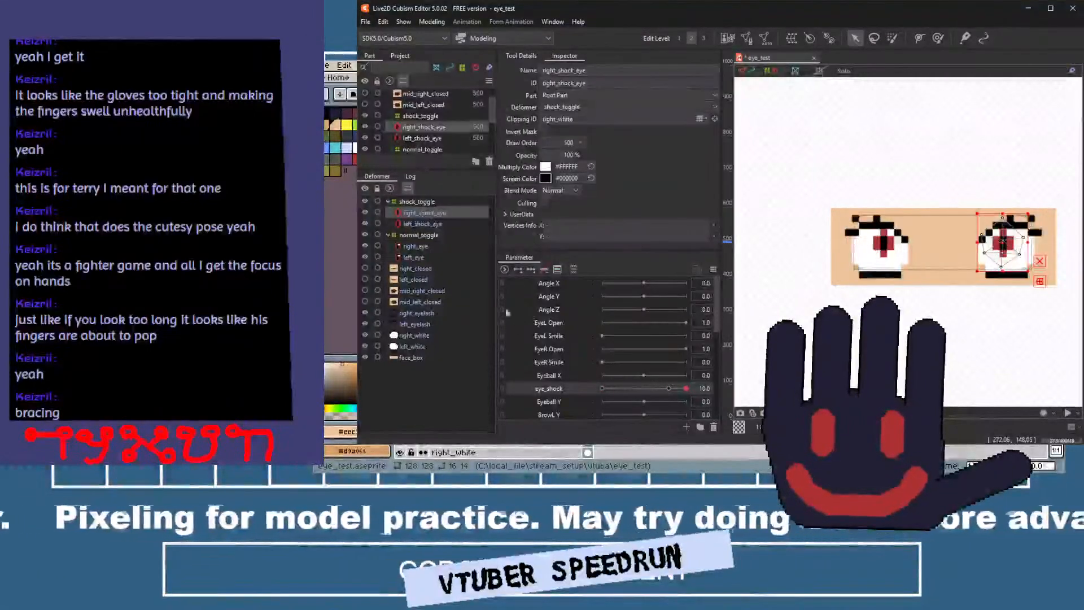
{"action": "left_click", "coordinate": [599, 389]}
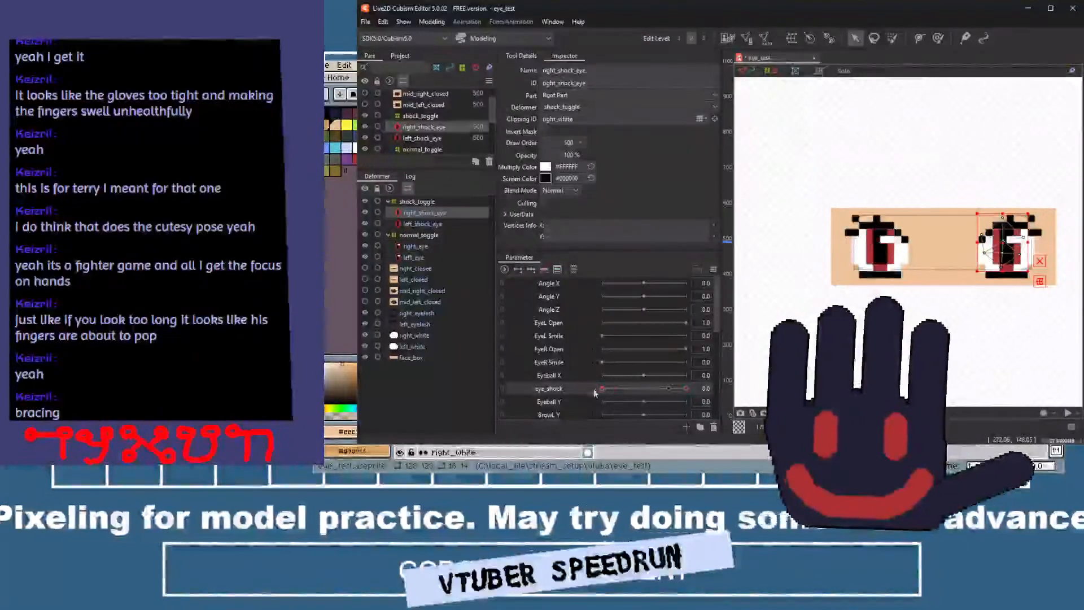
Move Eyeball X below eye_shock in the parameter order and add three Eyeball X keys to the four shock and normal eyes.
{"action": "left_click", "coordinate": [410, 226], "text": "ctrl"}
{"action": "left_click", "coordinate": [423, 249], "text": "ctrl"}
{"action": "left_click", "coordinate": [424, 259], "text": "ctrl"}
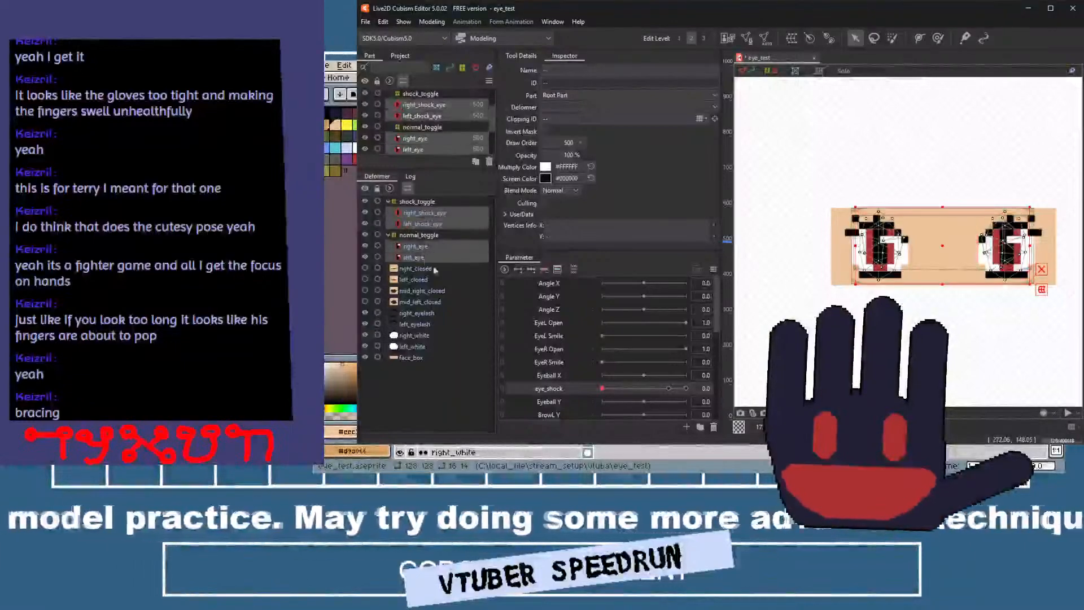
{"action": "scroll", "coordinate": [555, 338], "scroll_direction": "down", "scroll_amount": 3}
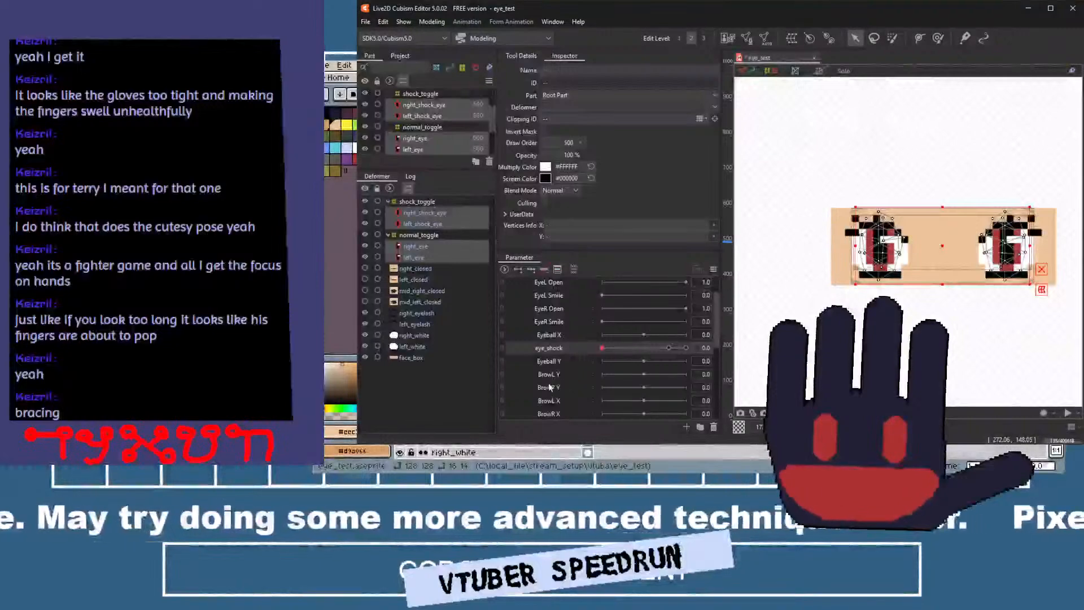
{"action": "left_click", "coordinate": [564, 336]}
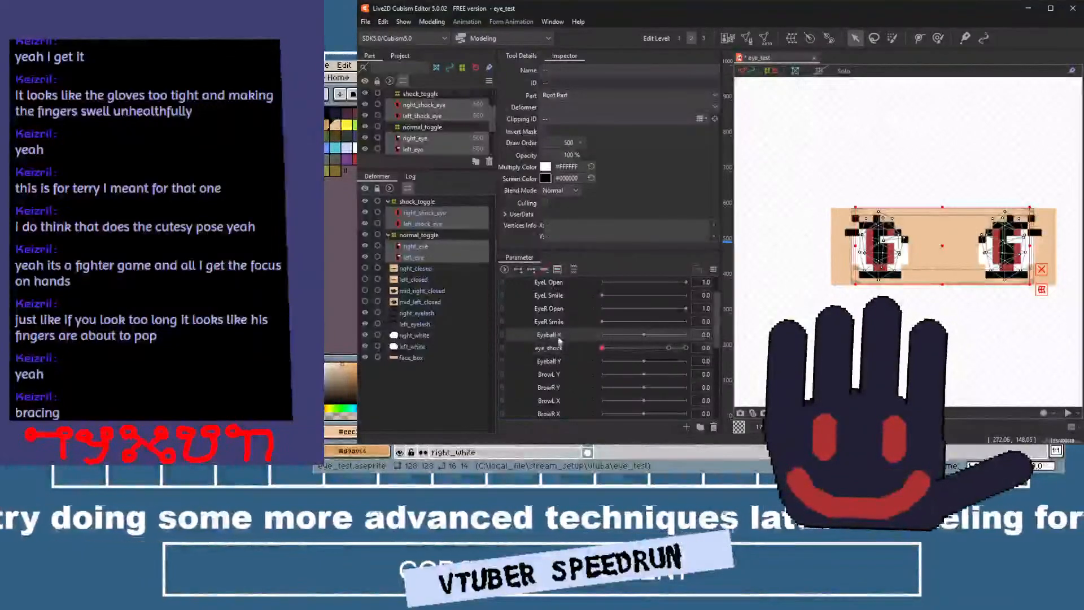
{"action": "left_click_drag", "start_coordinate": [561, 346], "coordinate": [557, 328]}
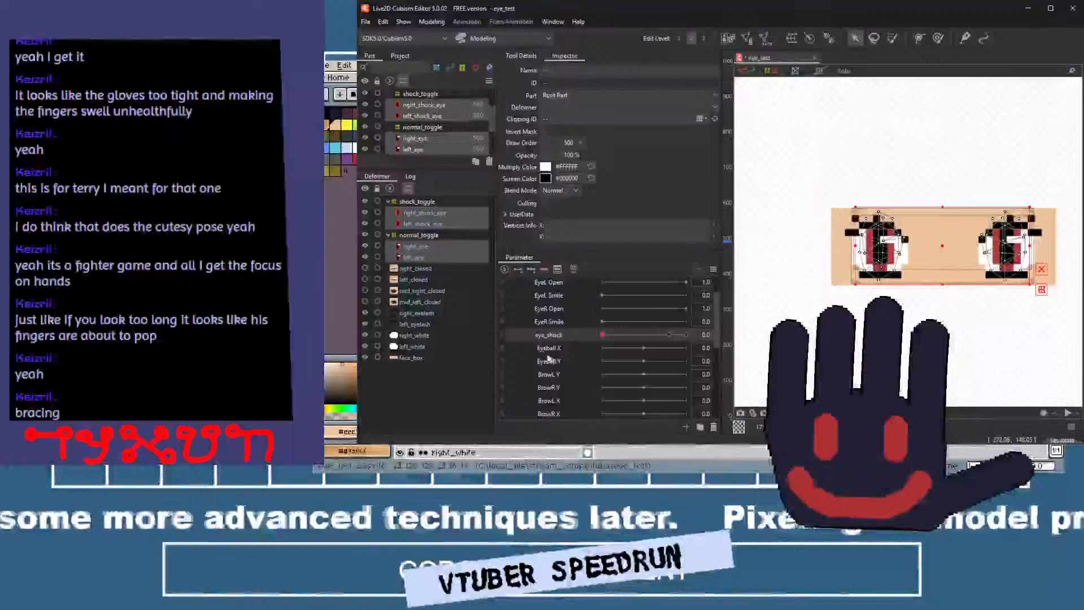
{"action": "left_click", "coordinate": [531, 270]}
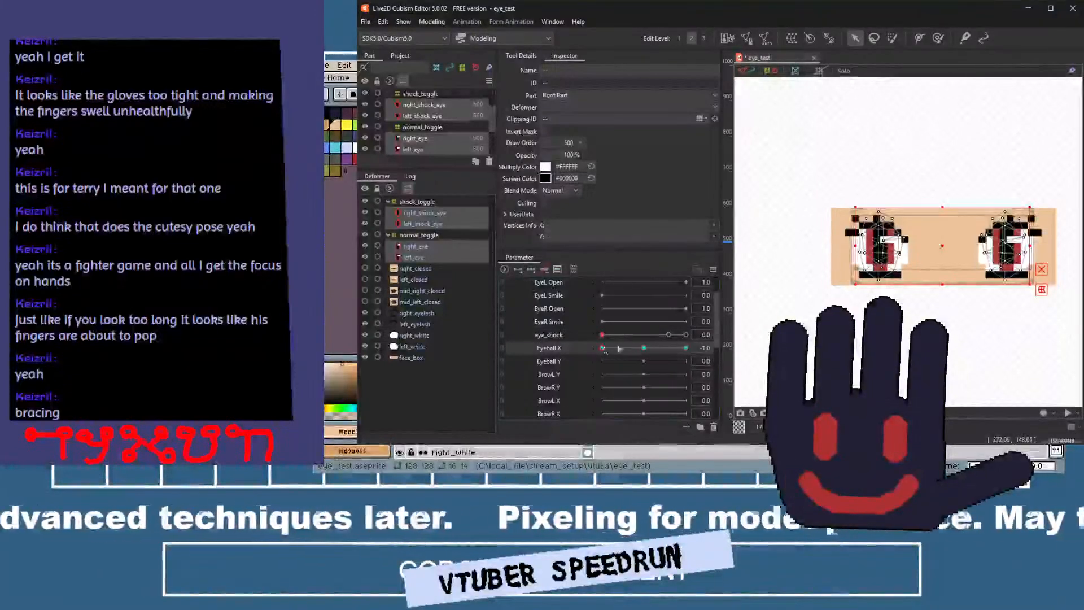
Shift the four eyes to the left at Eyeball X -1.0 and reflect that motion onto the opposite key.
{"action": "scroll", "coordinate": [954, 249], "scroll_direction": "up", "scroll_amount": 3}
{"action": "left_click_drag", "start_coordinate": [959, 256], "coordinate": [918, 257]}
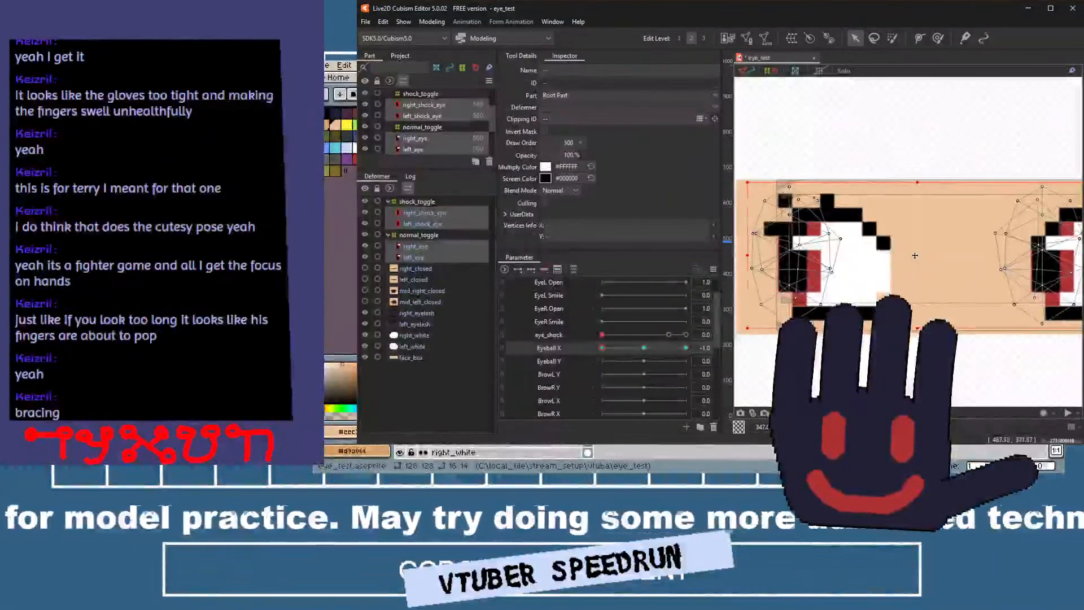
{"action": "left_click", "coordinate": [714, 270]}
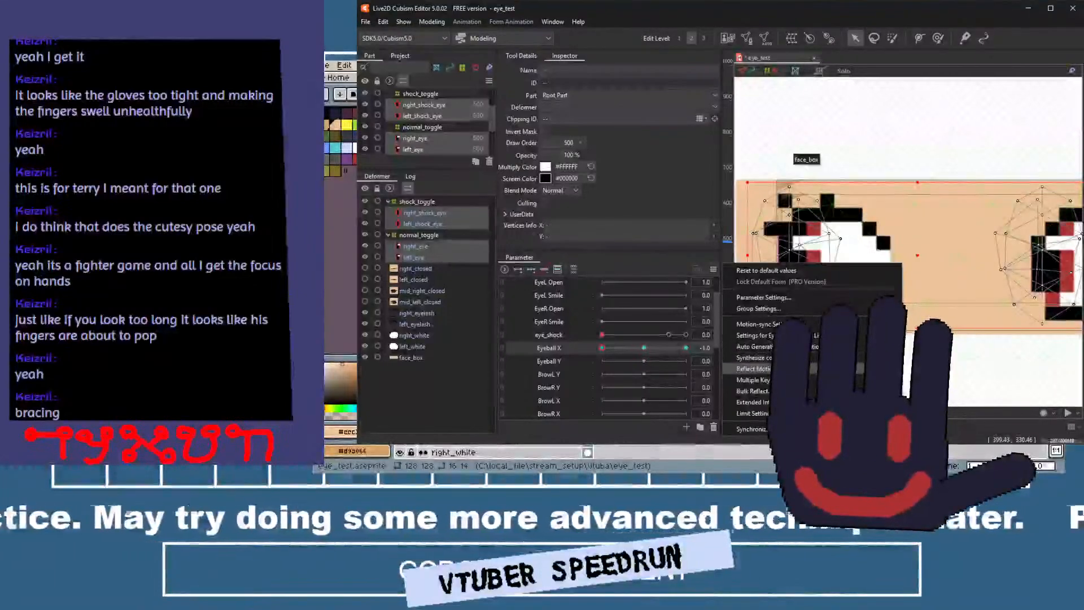
{"action": "left_click", "coordinate": [754, 369]}
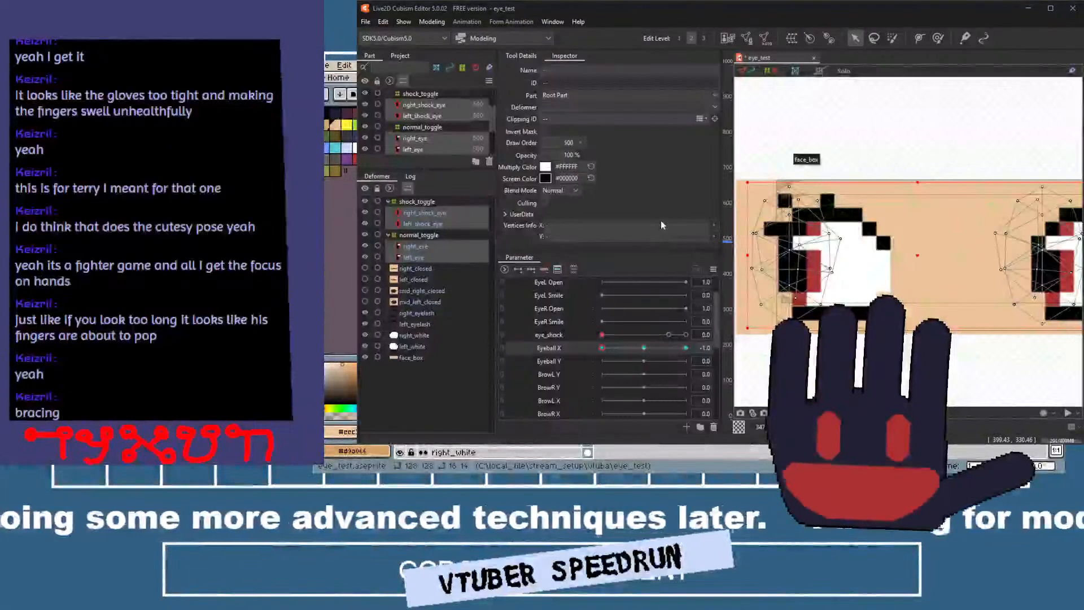
{"action": "left_click", "coordinate": [686, 347]}
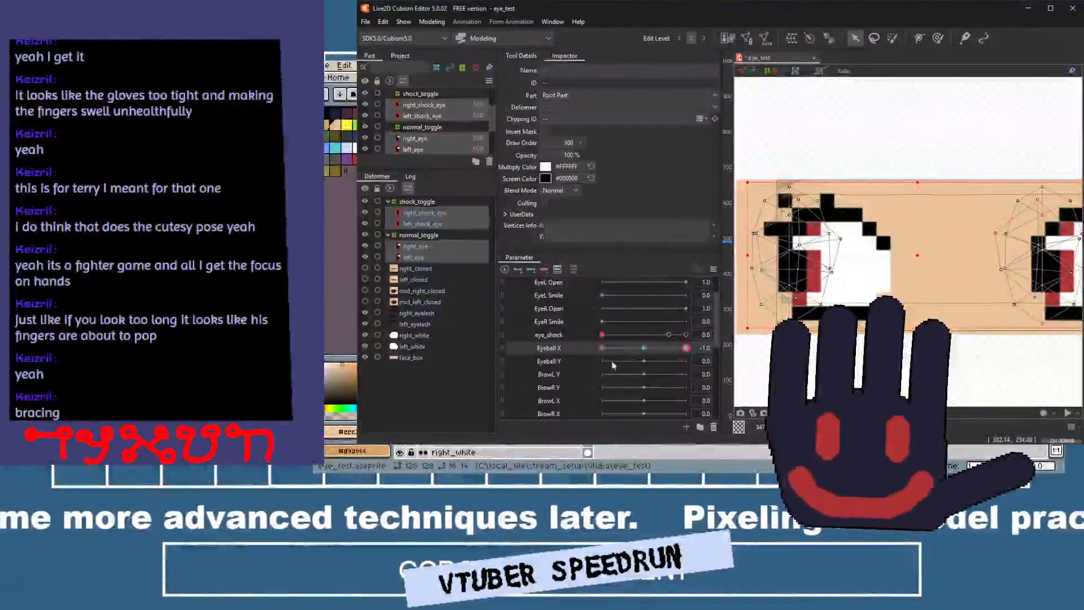
{"action": "left_click_drag", "start_coordinate": [602, 347], "coordinate": [686, 347]}
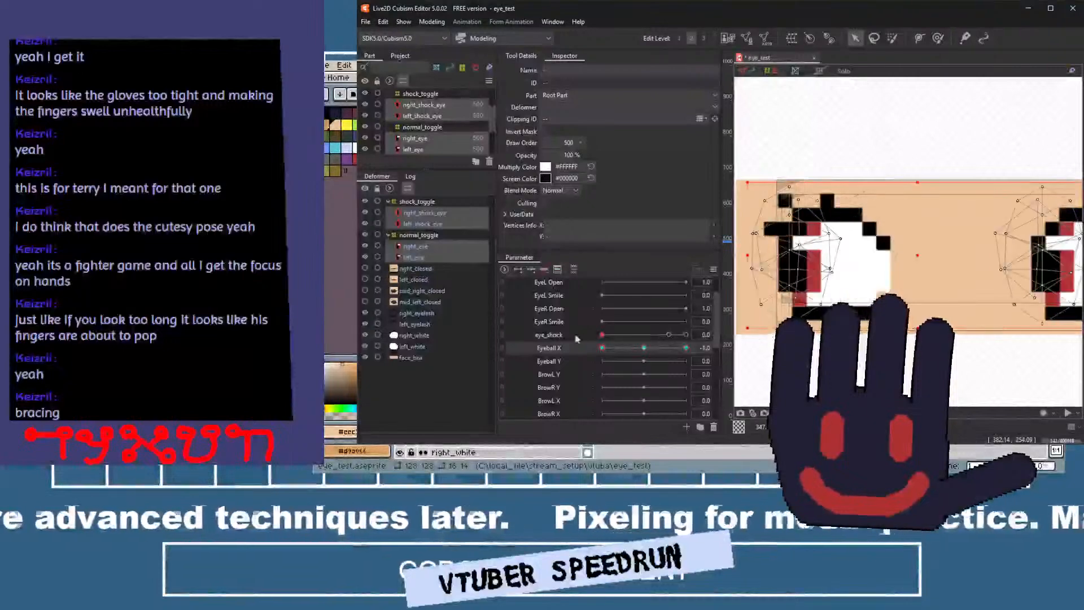
With Eyeball X at 0, add three Eyeball Y keys, moving the eyes down at -1.0 and up at 1.0.
{"action": "left_click", "coordinate": [638, 347]}
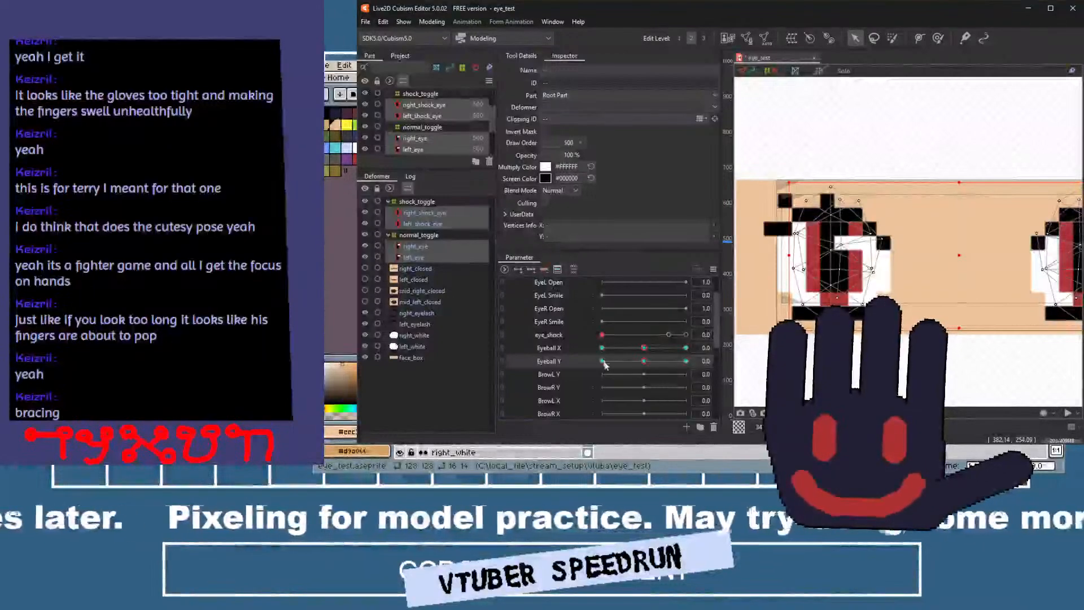
{"action": "left_click_drag", "start_coordinate": [917, 270], "coordinate": [941, 223]}
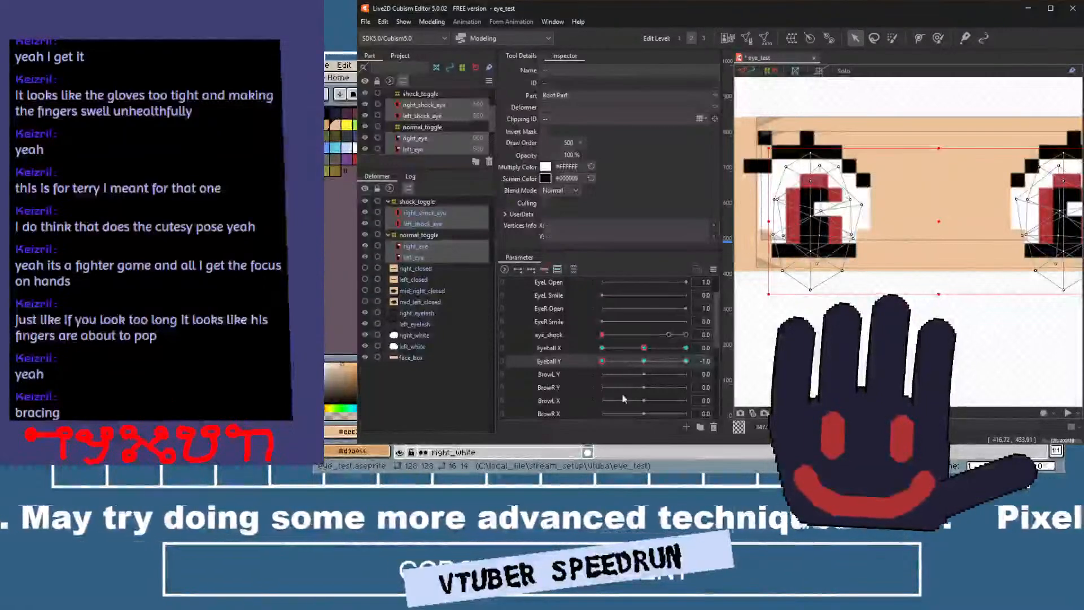
{"action": "key", "text": "ctrl+z"}
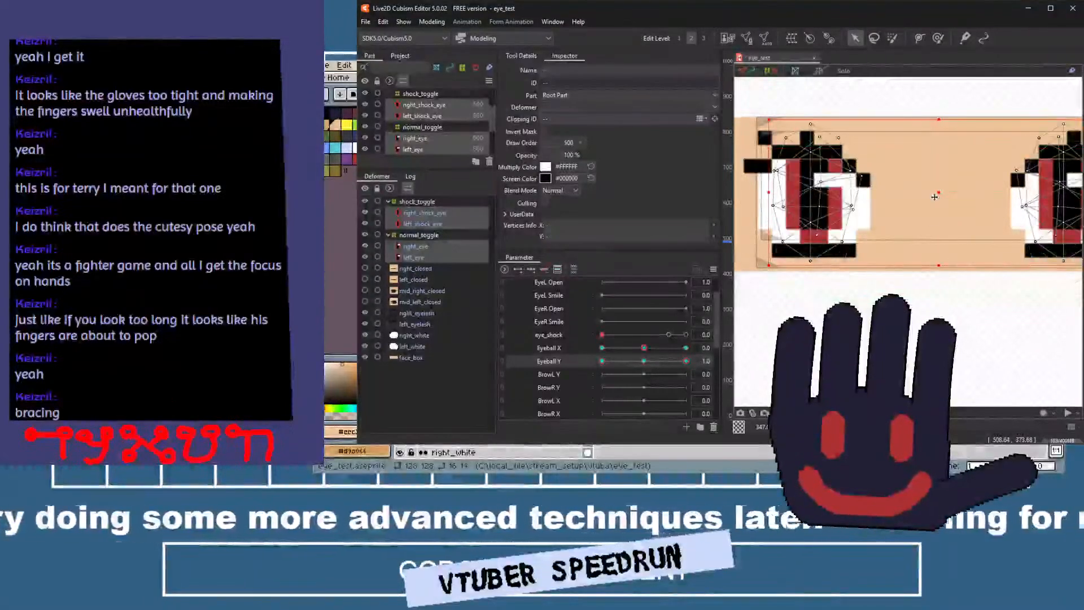
{"action": "left_click_drag", "start_coordinate": [934, 197], "coordinate": [930, 142]}
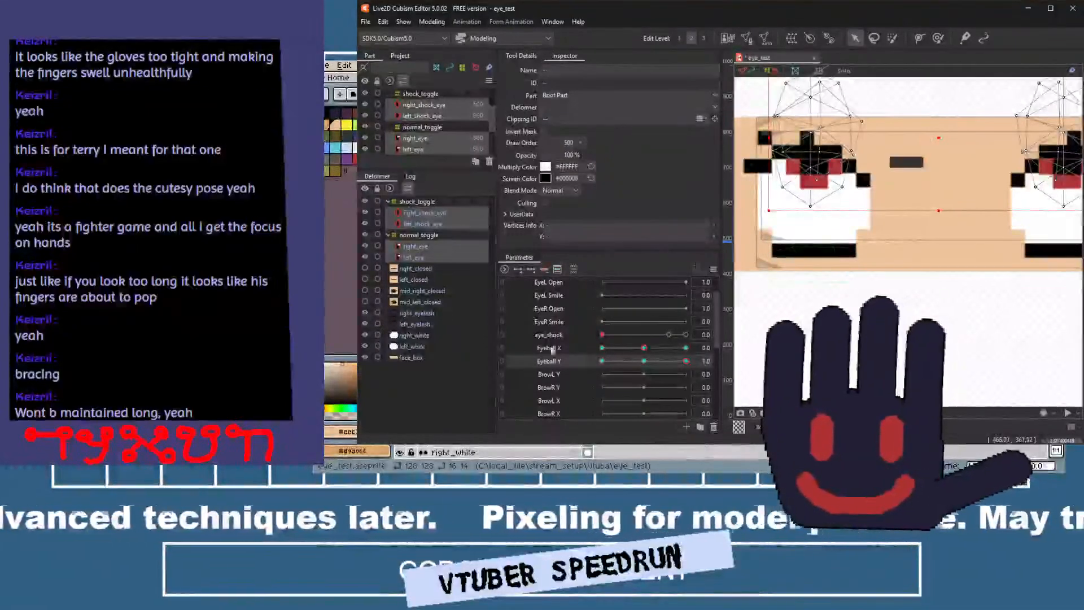
{"action": "left_click", "coordinate": [643, 361]}
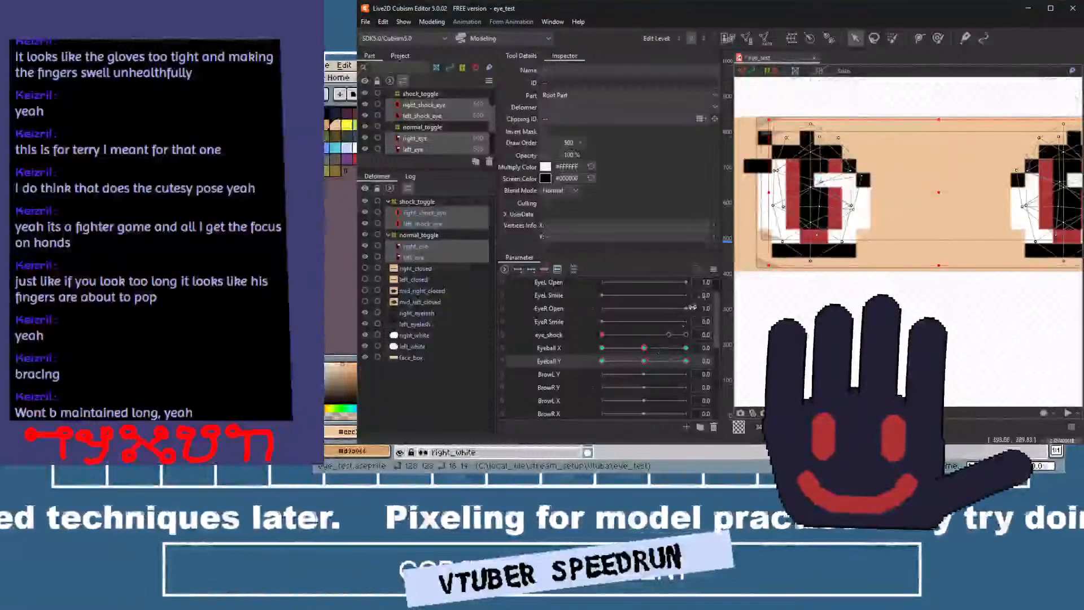
Synthesize the corner forms for Eyeball X and Eyeball Y and link the two parameters into one grid.
{"action": "left_click", "coordinate": [713, 271]}
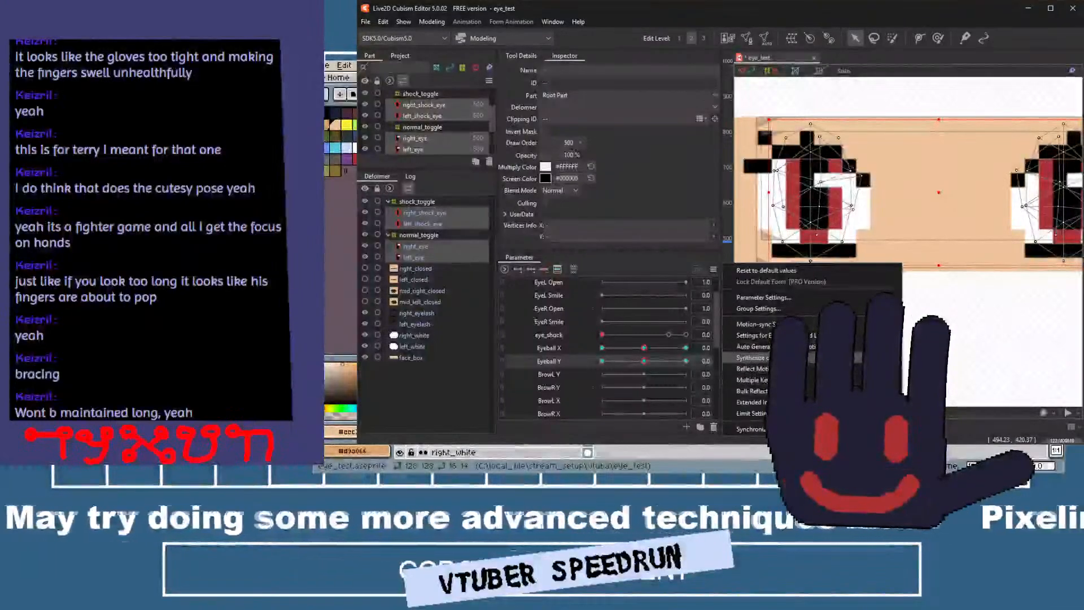
{"action": "left_click", "coordinate": [702, 312]}
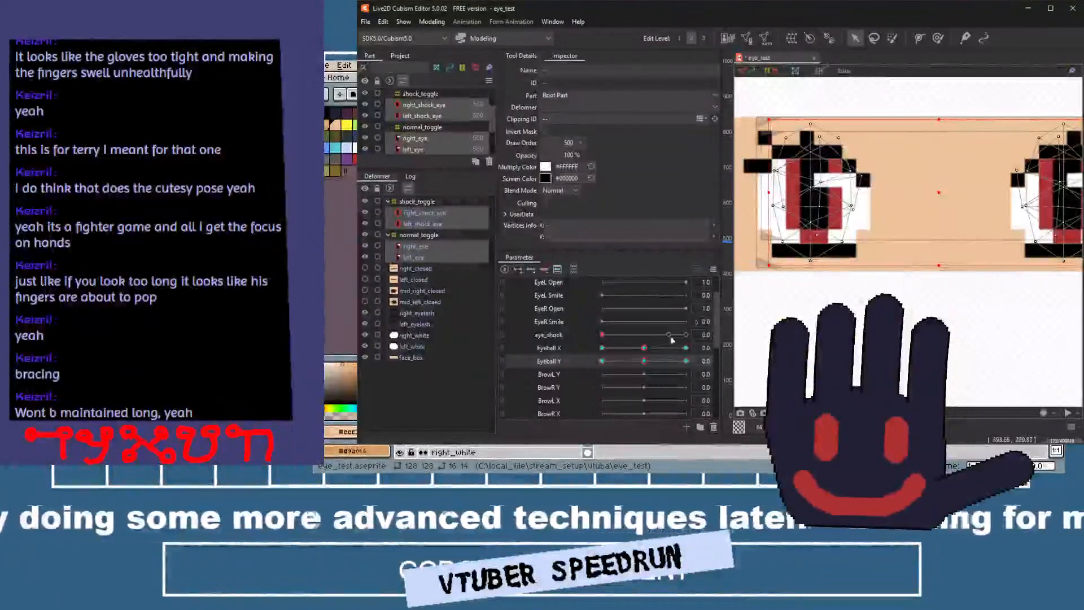
{"action": "left_click", "coordinate": [503, 350]}
Test the linked eyeball movement at its corners with eye_shock at 10 and 0, and unlink Eyeball X and Eyeball Y.
{"action": "left_click_drag", "start_coordinate": [644, 365], "coordinate": [716, 355]}
{"action": "scroll", "coordinate": [568, 370], "scroll_direction": "up", "scroll_amount": 3}
{"action": "left_click_drag", "start_coordinate": [645, 401], "coordinate": [587, 434]}
{"action": "scroll", "coordinate": [807, 305], "scroll_direction": "down", "scroll_amount": 2}
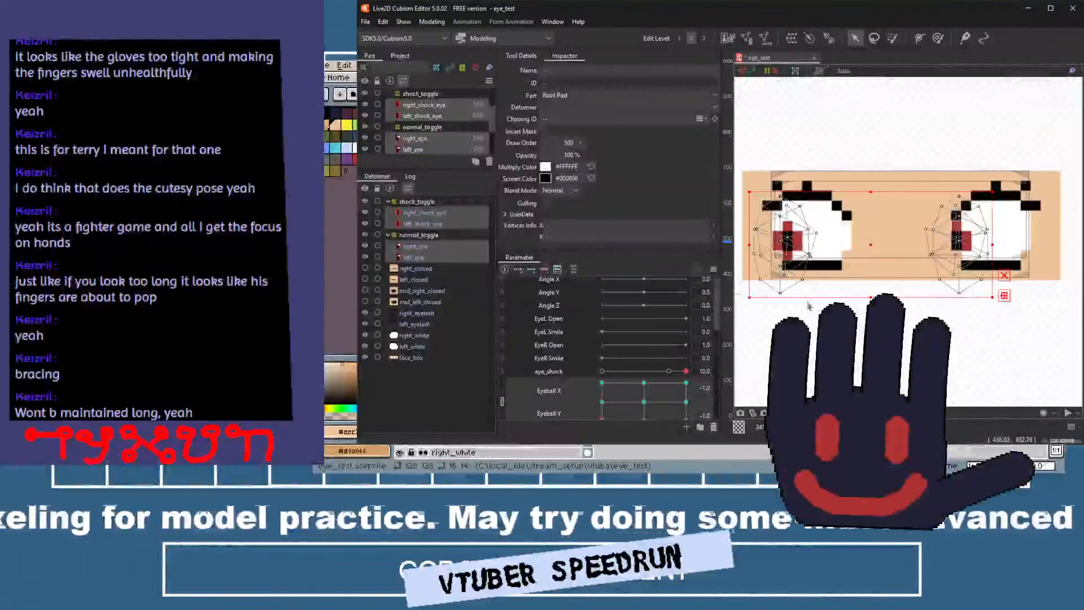
{"action": "left_click_drag", "start_coordinate": [808, 303], "coordinate": [820, 285]}
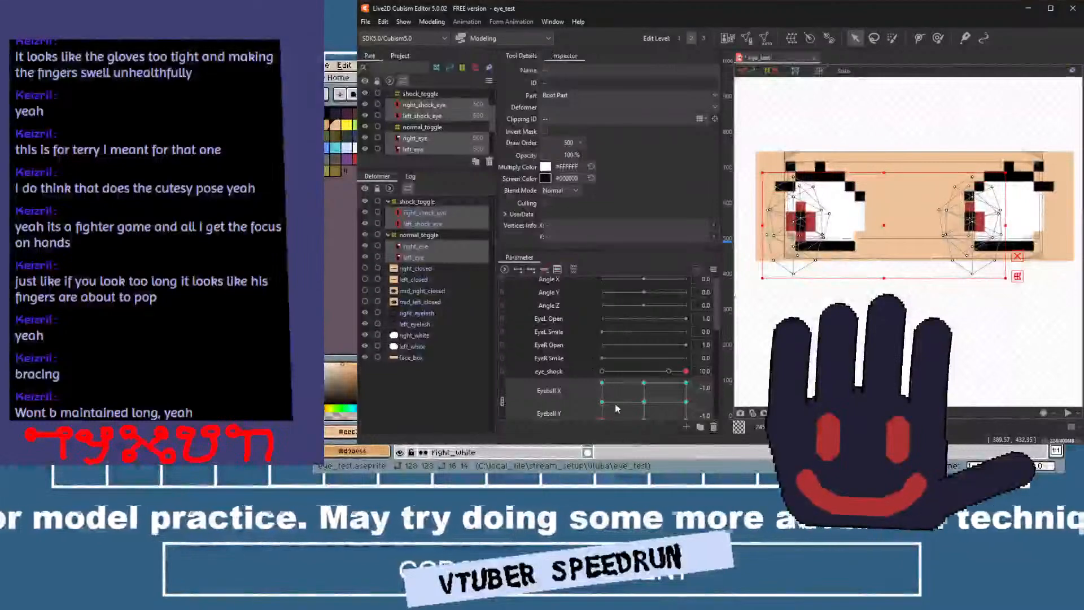
{"action": "left_click_drag", "start_coordinate": [616, 408], "coordinate": [602, 336]}
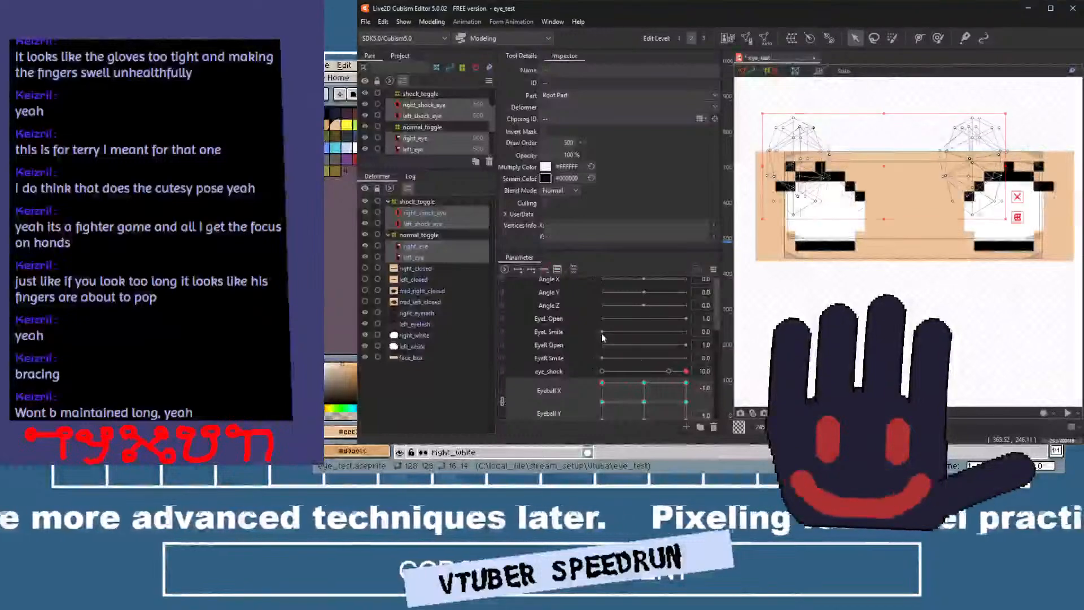
{"action": "mouse_move", "coordinate": [602, 383]}
{"action": "left_mouse_down"}
{"action": "mouse_move", "coordinate": [714, 408]}
{"action": "mouse_move", "coordinate": [643, 401]}
{"action": "mouse_move", "coordinate": [583, 377]}
{"action": "left_mouse_up"}
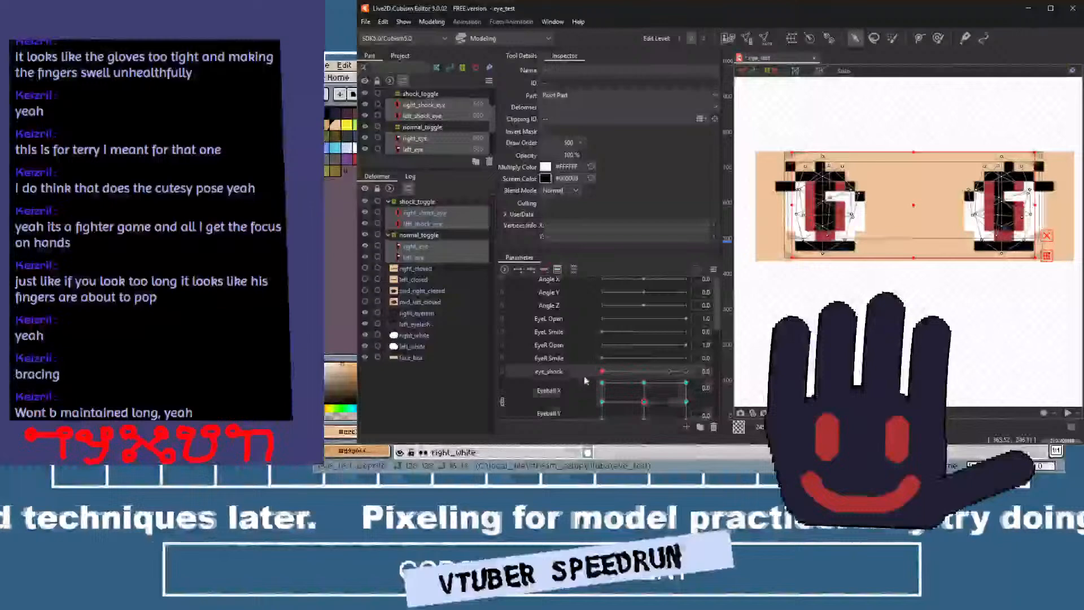
{"action": "left_click", "coordinate": [503, 400]}
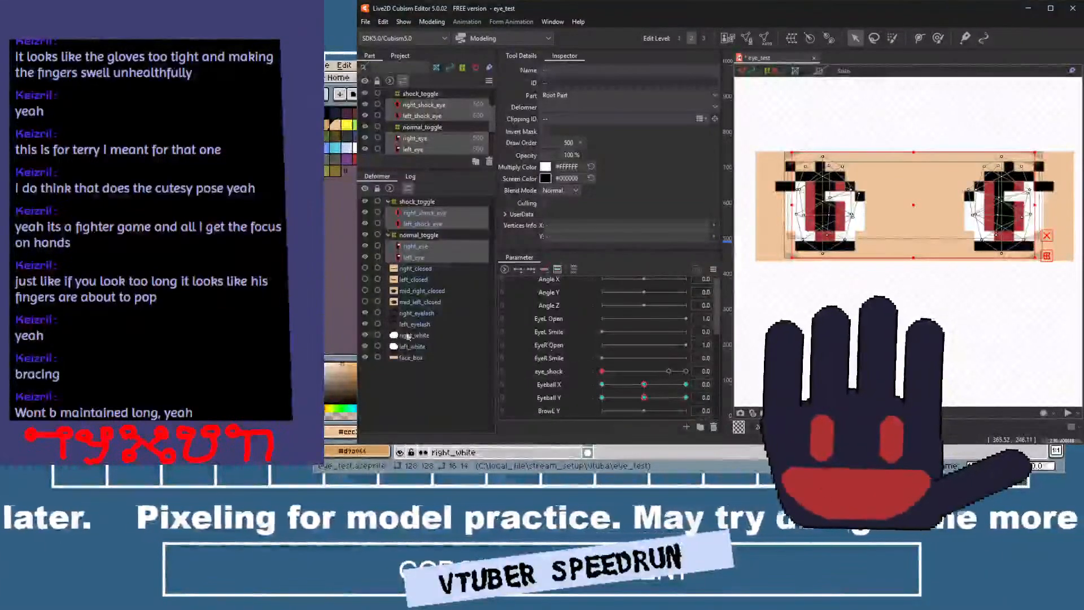
Set the opacity of right_closed, left_closed, mid_right_closed and mid_left_closed to 0%.
{"action": "left_click", "coordinate": [415, 278]}
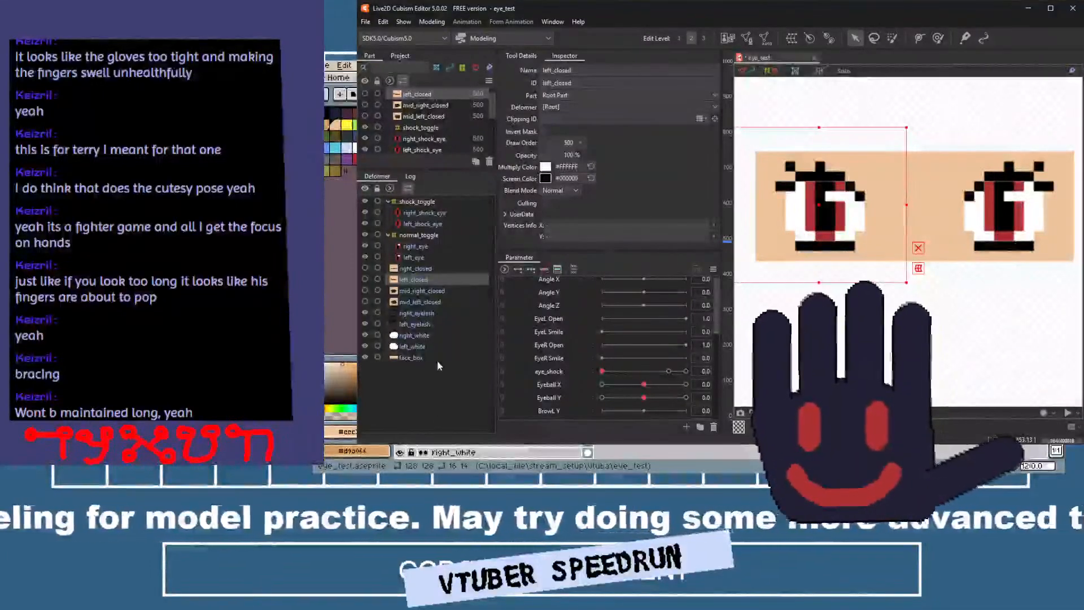
{"action": "left_click", "coordinate": [429, 269]}
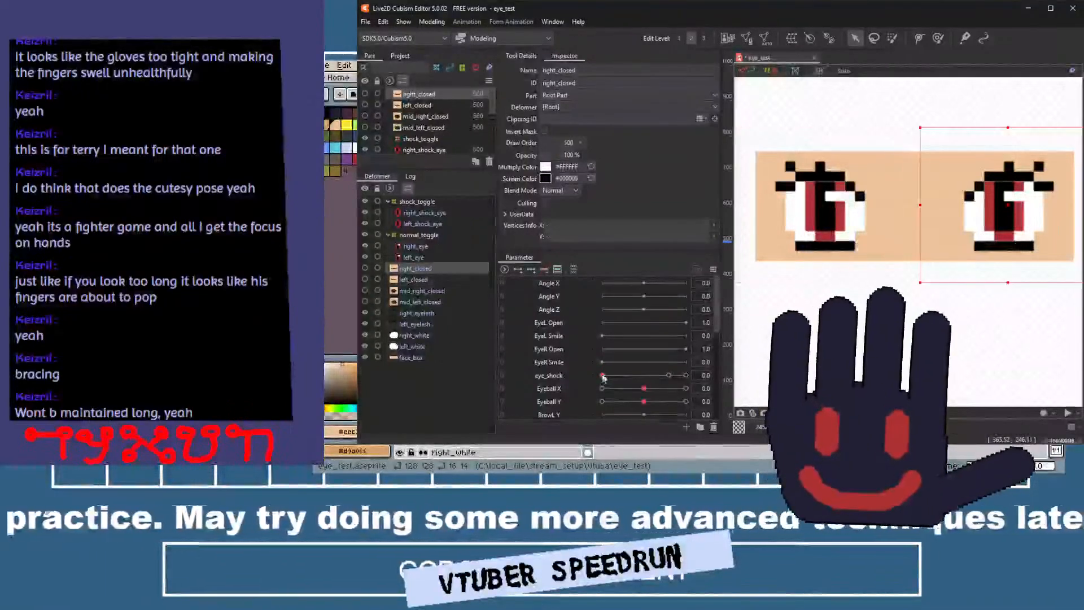
{"action": "left_click", "coordinate": [432, 280], "text": "ctrl"}
{"action": "left_click", "coordinate": [431, 291], "text": "ctrl"}
{"action": "left_click", "coordinate": [429, 302], "text": "ctrl"}
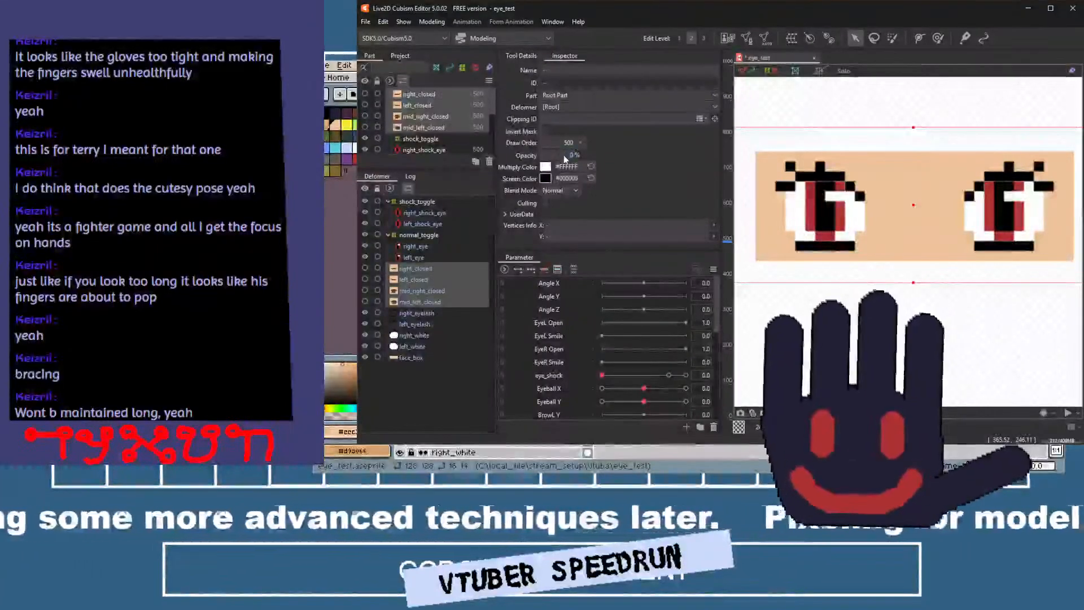
Select right_closed and add two keys for it on the EyeR Open parameter, at 0 and 1.0.
{"action": "left_click", "coordinate": [431, 269]}
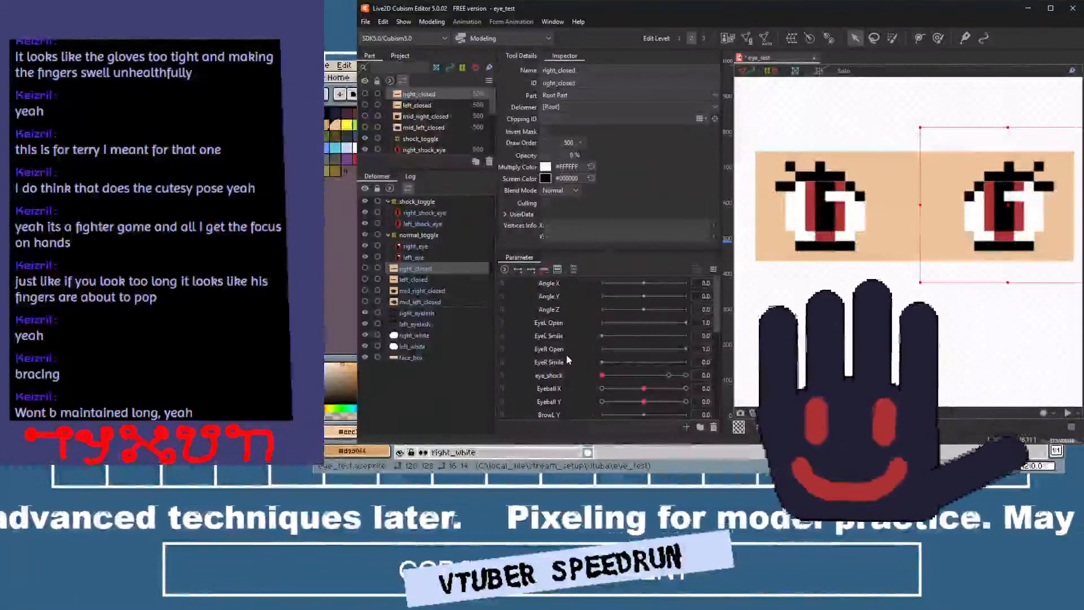
{"action": "scroll", "coordinate": [566, 354], "scroll_direction": "down", "scroll_amount": 3}
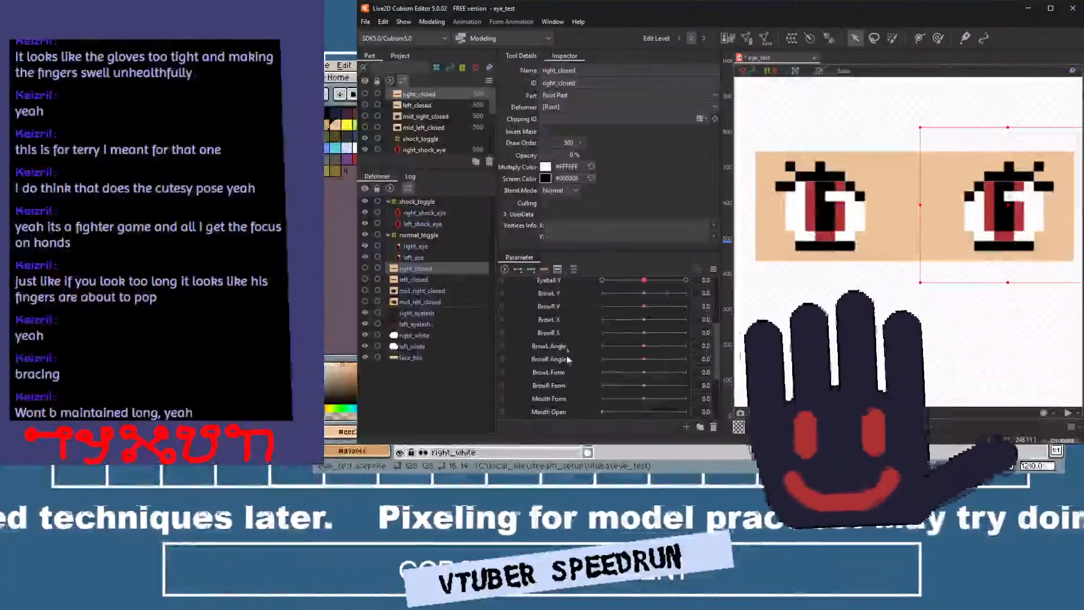
{"action": "scroll", "coordinate": [565, 362], "scroll_direction": "up", "scroll_amount": 3}
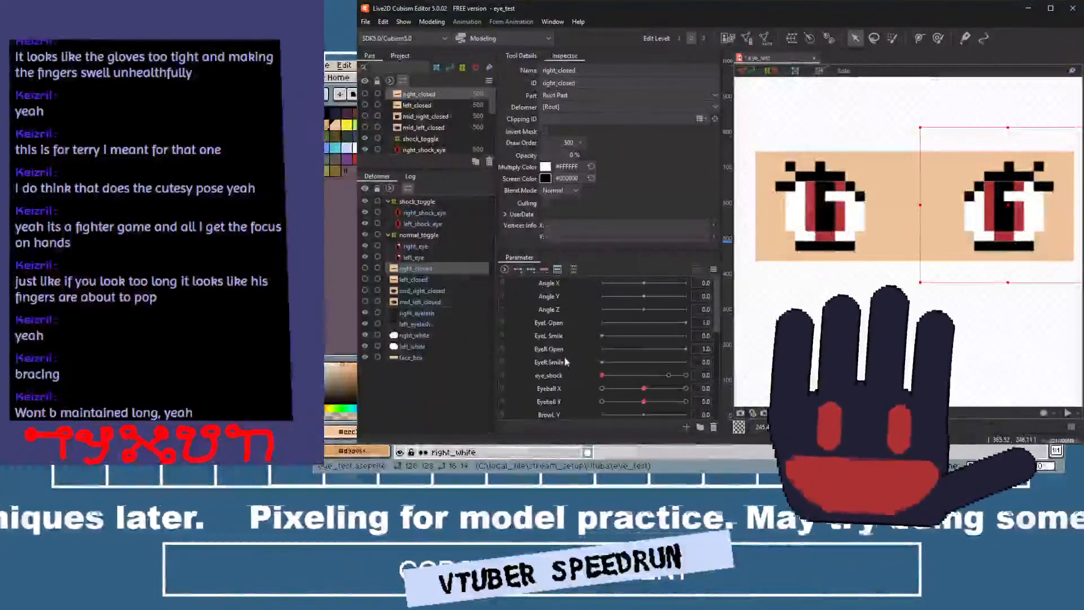
{"action": "scroll", "coordinate": [563, 356], "scroll_direction": "down", "scroll_amount": 2}
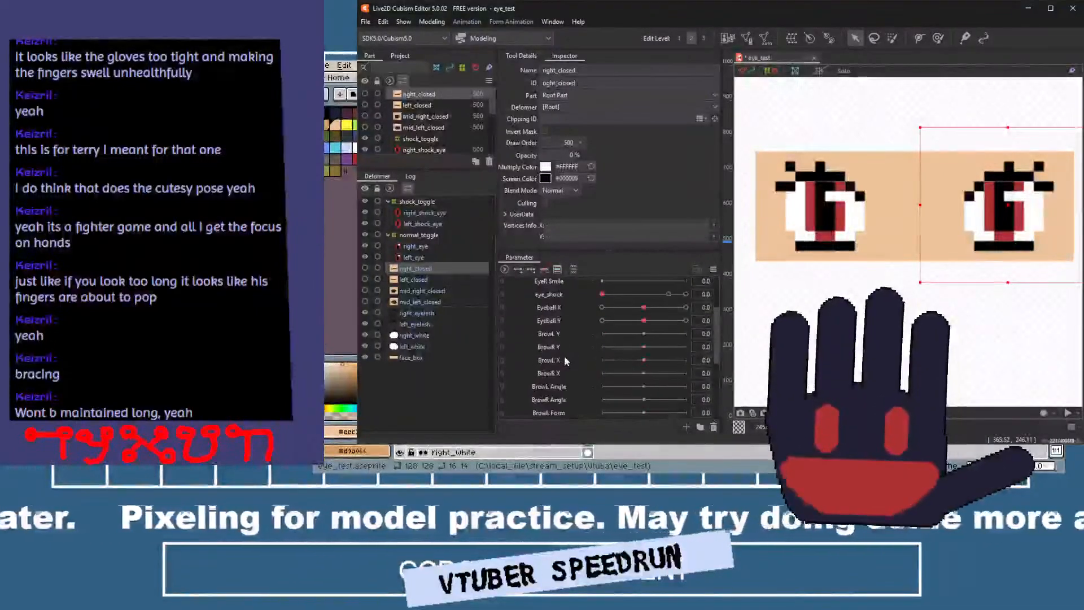
{"action": "scroll", "coordinate": [562, 357], "scroll_direction": "down", "scroll_amount": 3}
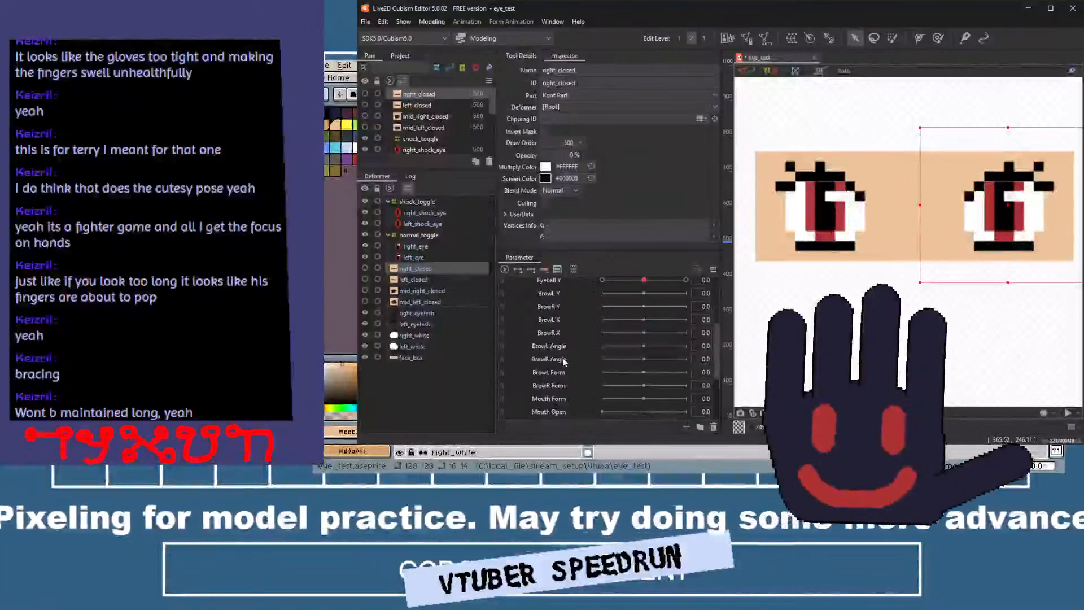
{"action": "scroll", "coordinate": [563, 353], "scroll_direction": "up", "scroll_amount": 2}
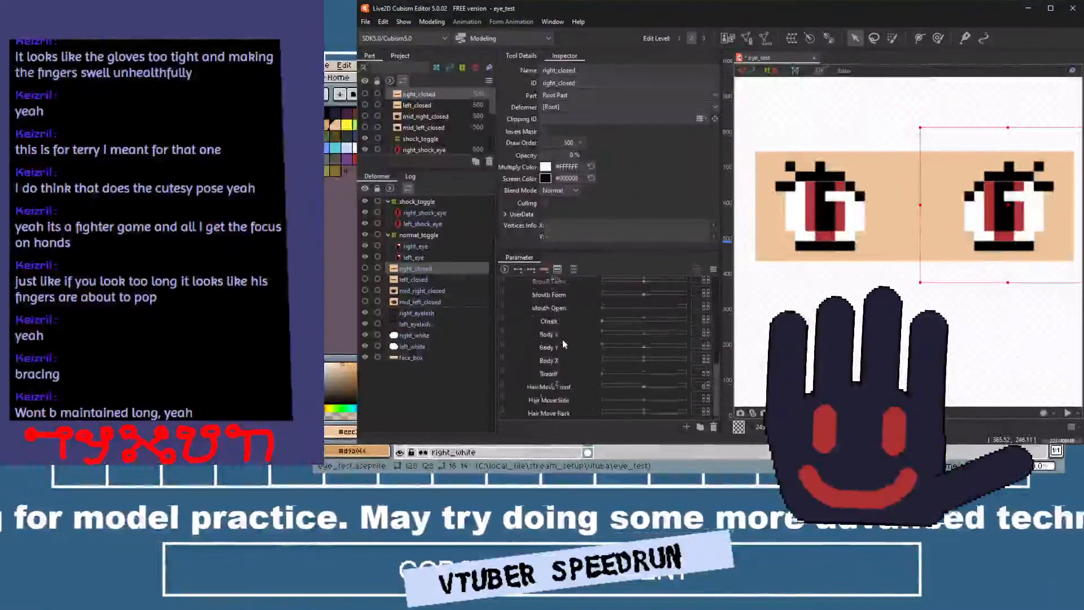
{"action": "scroll", "coordinate": [562, 340], "scroll_direction": "up", "scroll_amount": 4}
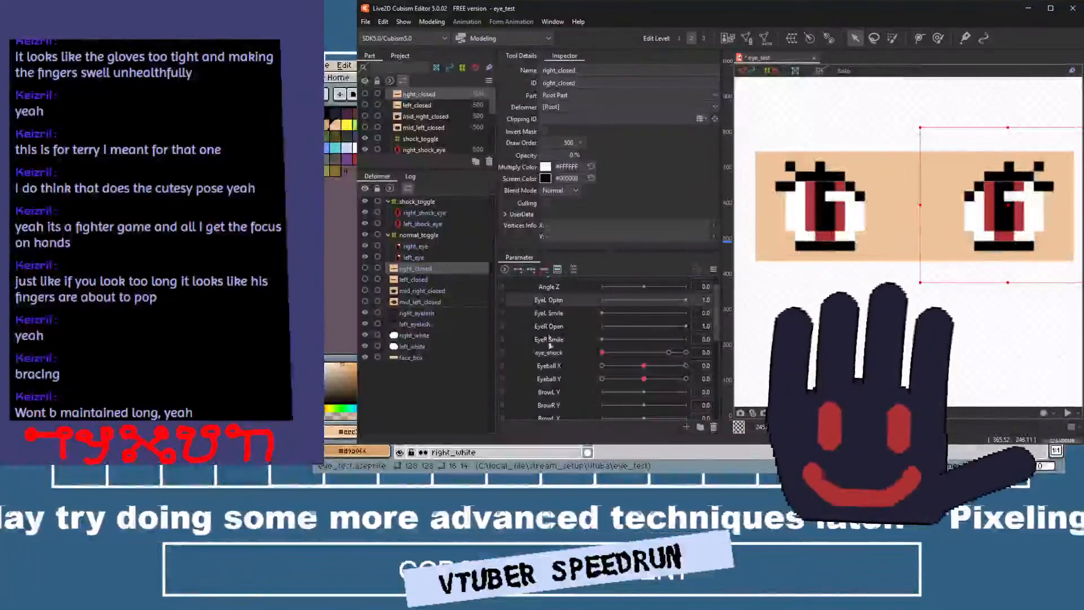
{"action": "left_click", "coordinate": [411, 280]}
{"action": "left_click", "coordinate": [414, 268]}
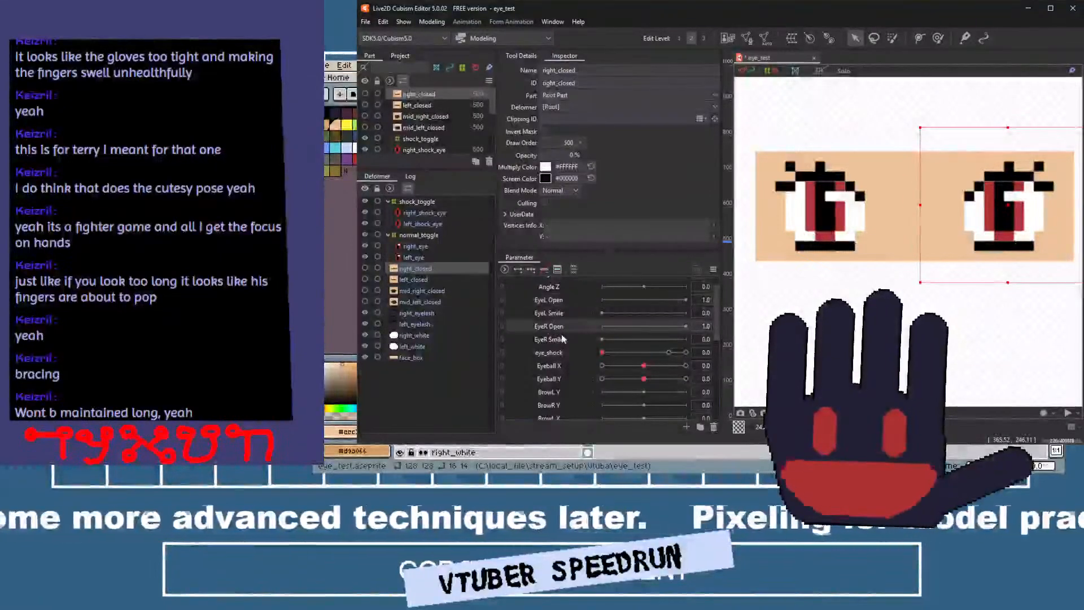
{"action": "left_click", "coordinate": [520, 270]}
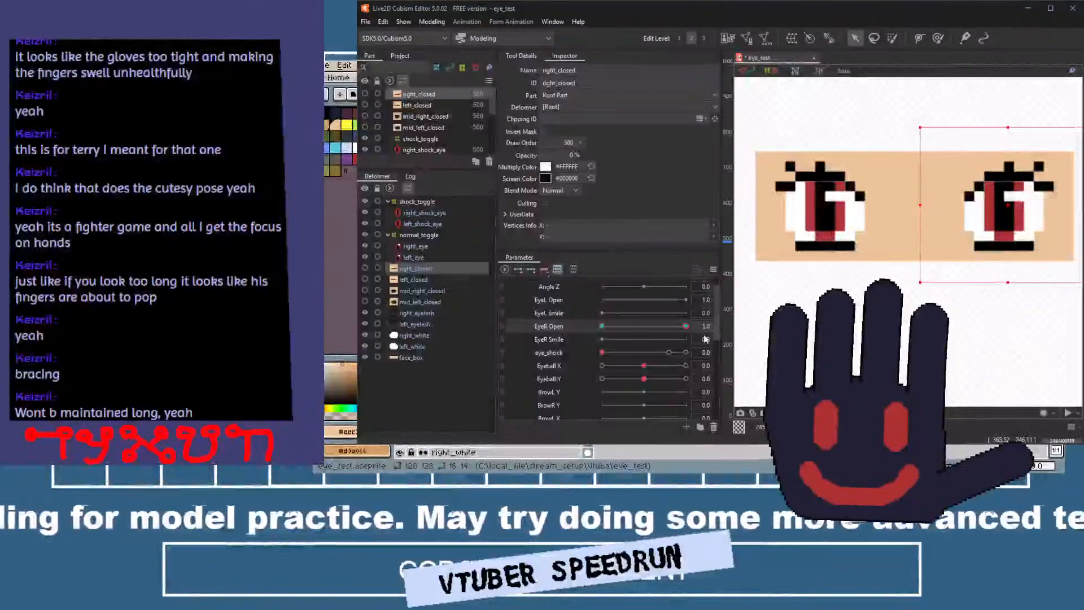
Add in-between EyeR Open keys near 0.8 and 0.9 for right_closed and set its opacity to 100% at 0.9 and 1.0.
{"action": "left_click", "coordinate": [676, 332]}
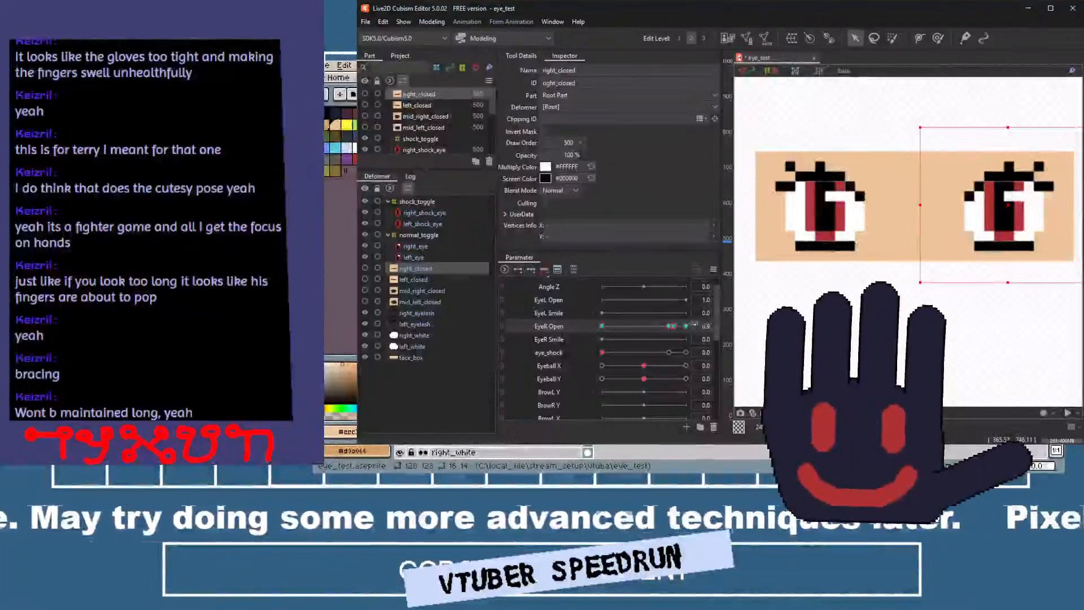
{"action": "left_click", "coordinate": [686, 328]}
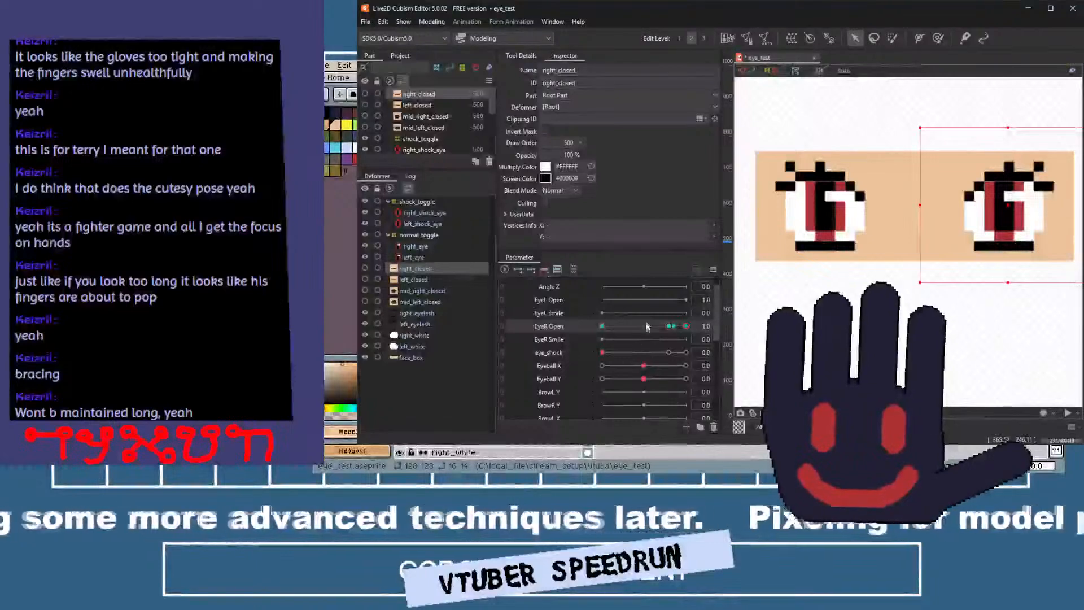
{"action": "left_click_drag", "start_coordinate": [686, 326], "coordinate": [553, 328]}
{"action": "mouse_move", "coordinate": [738, 333]}
{"action": "left_mouse_down"}
{"action": "mouse_move", "coordinate": [596, 333]}
{"action": "mouse_move", "coordinate": [683, 335]}
{"action": "left_mouse_up"}
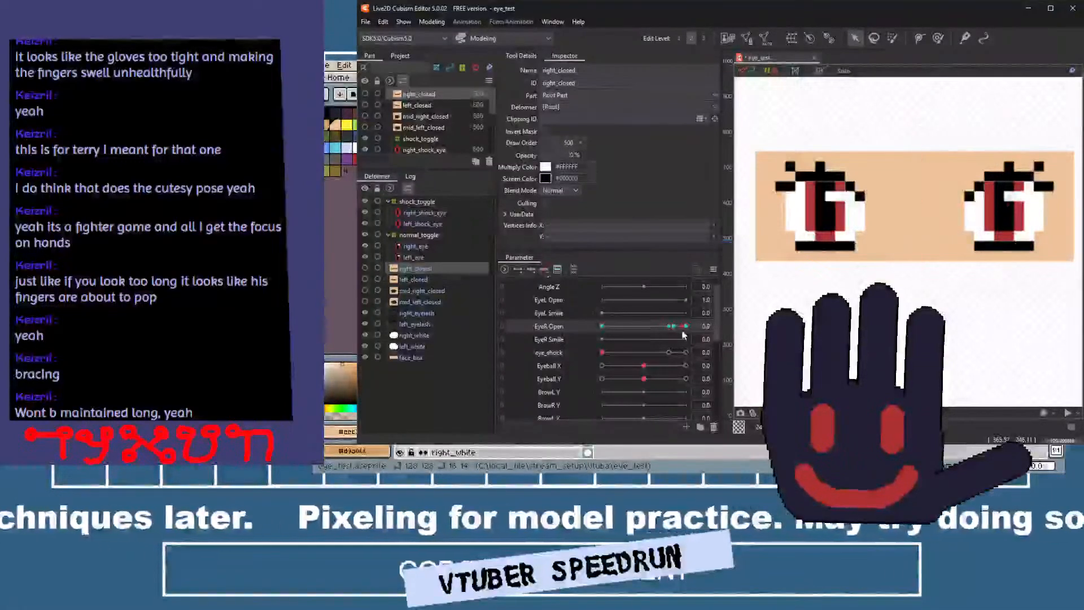
Make right_closed, left_closed, mid_right_closed and mid_left_closed visible.
{"action": "left_click", "coordinate": [365, 269]}
{"action": "left_click", "coordinate": [366, 280]}
{"action": "left_click", "coordinate": [364, 302]}
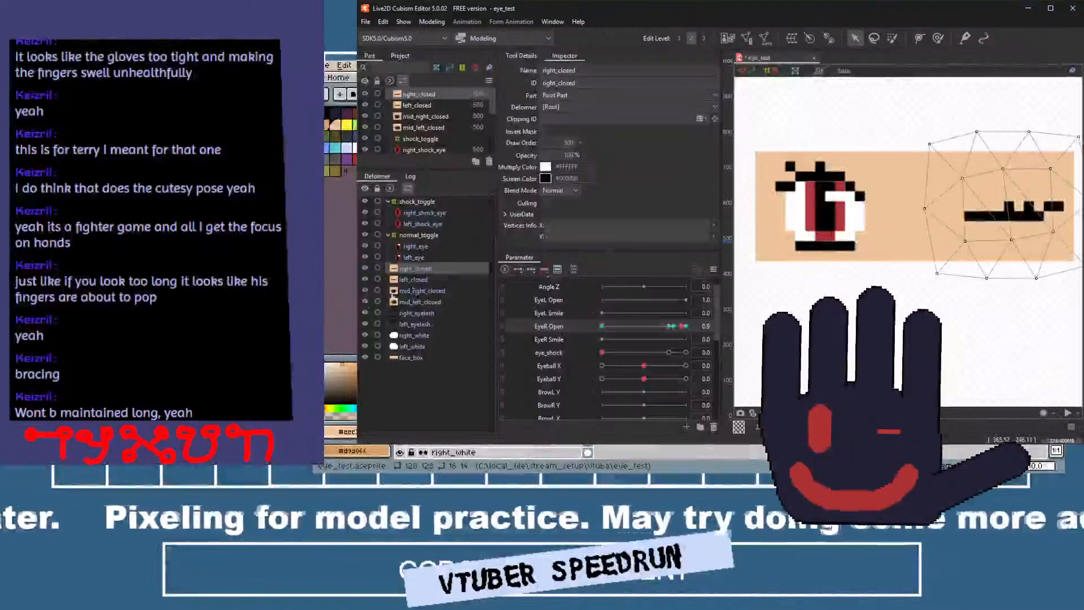
Delete the surplus EyeR Open key near 0.9 on right_closed, keeping keys at 0, 0.8 and 1.0.
{"action": "left_click", "coordinate": [673, 327]}
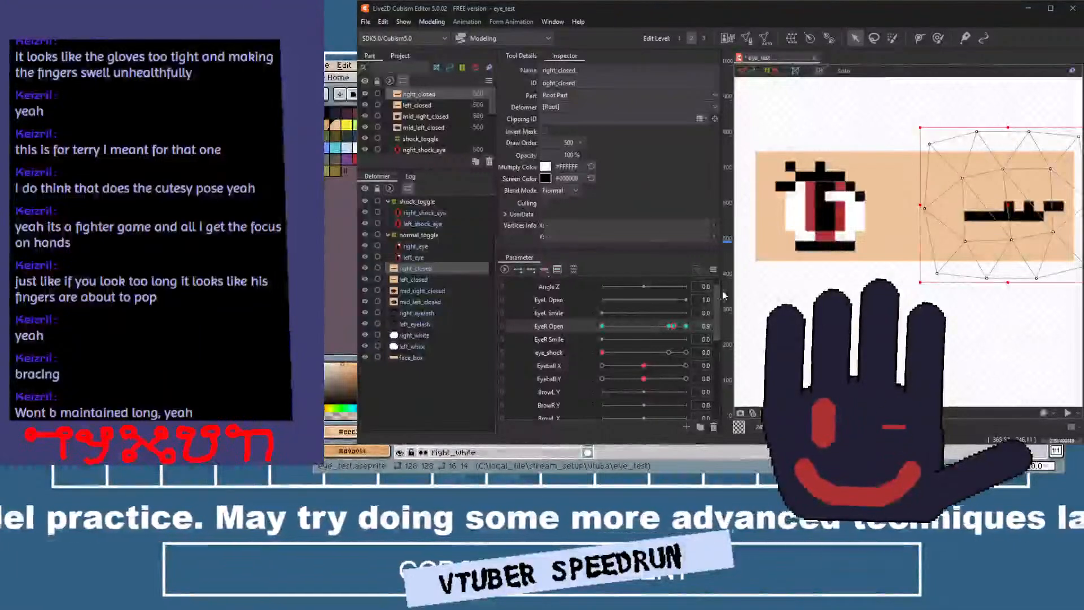
{"action": "left_click", "coordinate": [686, 327]}
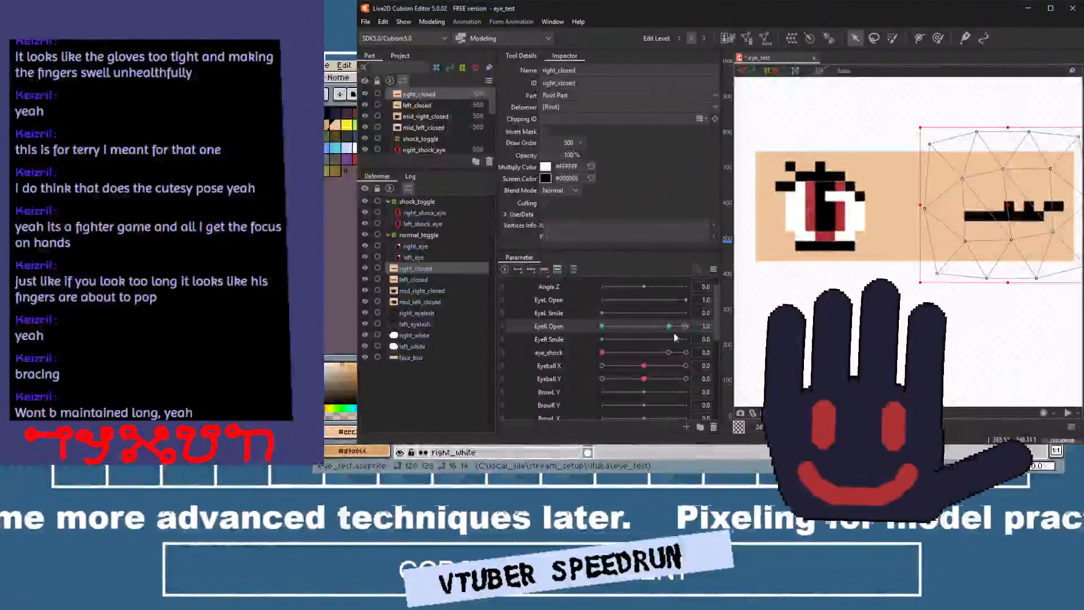
{"action": "mouse_move", "coordinate": [684, 326]}
{"action": "left_mouse_down"}
{"action": "mouse_move", "coordinate": [625, 327]}
{"action": "mouse_move", "coordinate": [700, 325]}
{"action": "mouse_move", "coordinate": [554, 348]}
{"action": "mouse_move", "coordinate": [695, 333]}
{"action": "left_mouse_up"}
Key left_closed on EyeL Open at 0, 0.8 and 1.0, with 100% opacity at 1.0.
{"action": "left_click", "coordinate": [422, 280]}
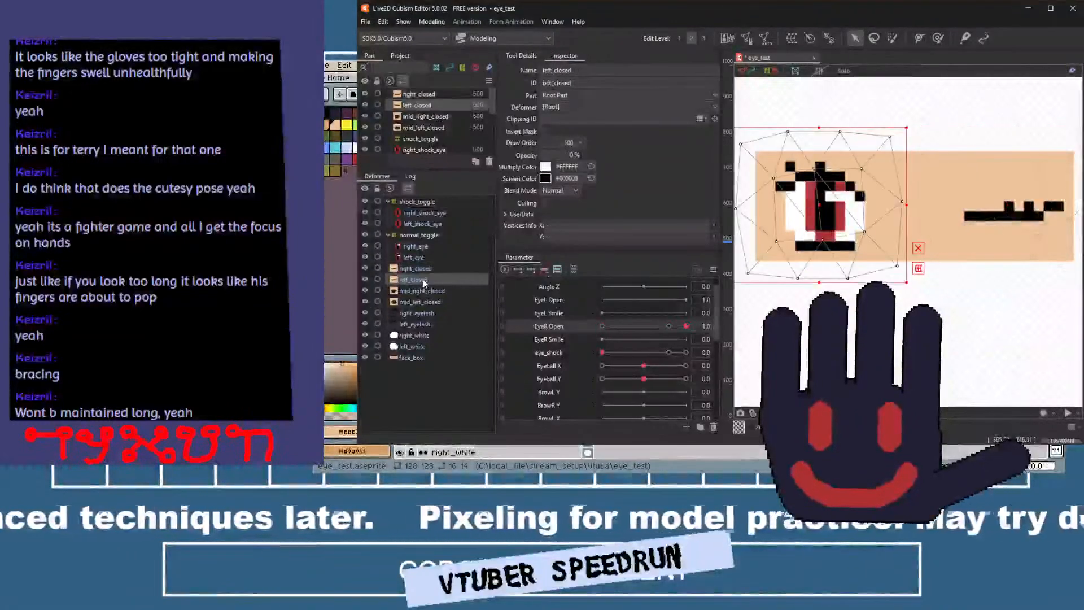
{"action": "left_click", "coordinate": [559, 302]}
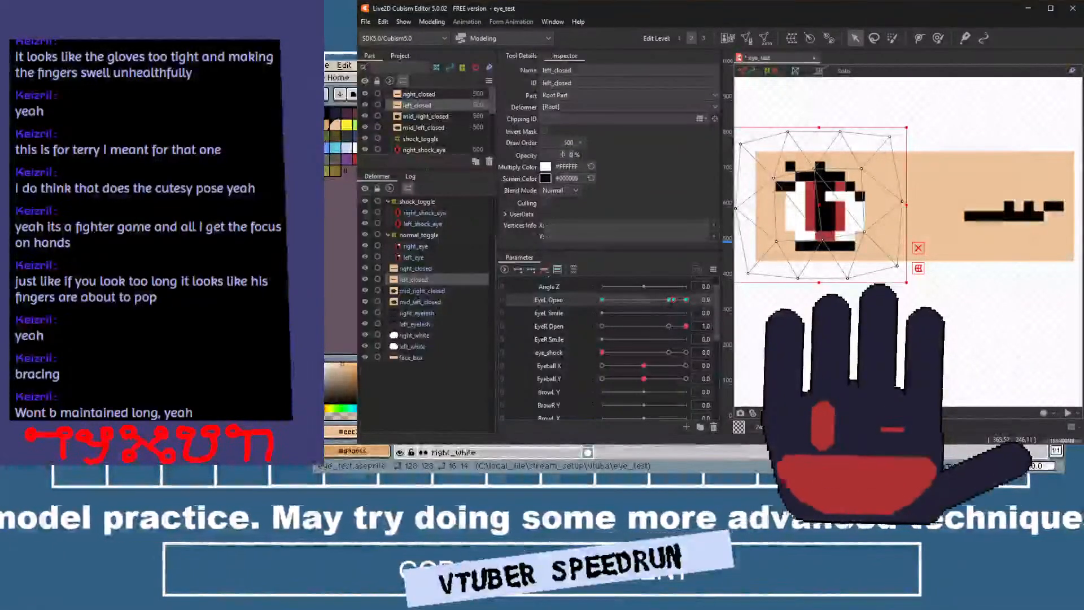
{"action": "key", "text": "Return"}
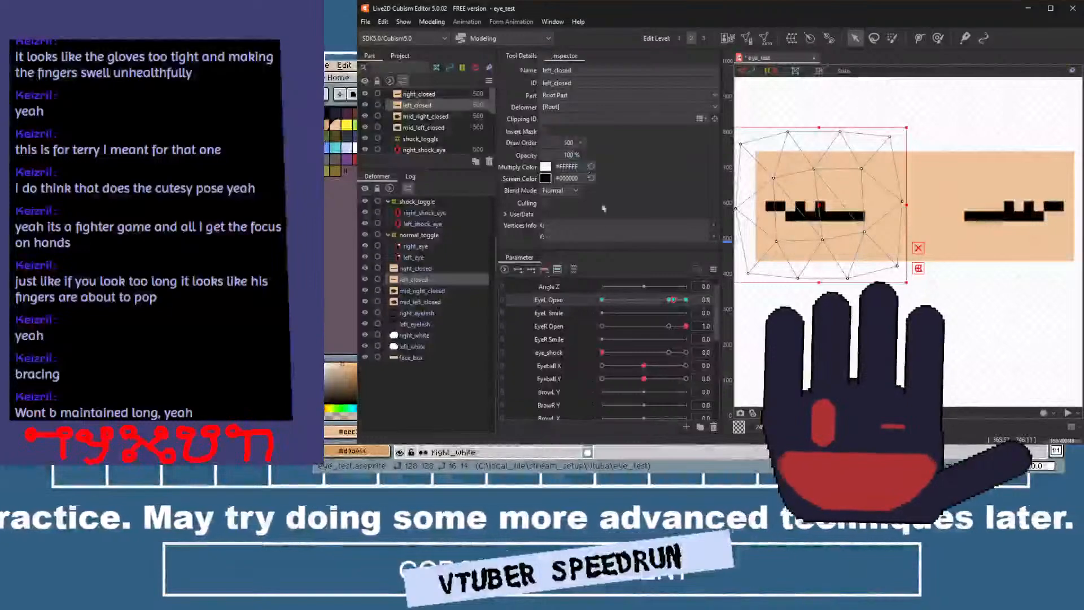
{"action": "left_click", "coordinate": [685, 299]}
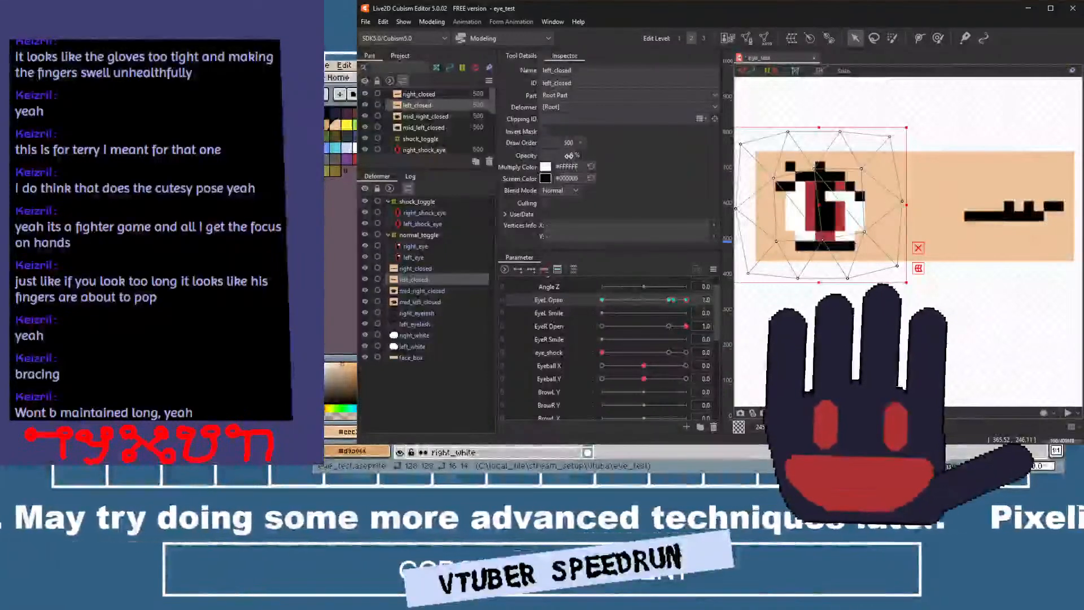
{"action": "left_click", "coordinate": [568, 156]}
{"action": "type", "text": "100"}
{"action": "key", "text": "Return"}
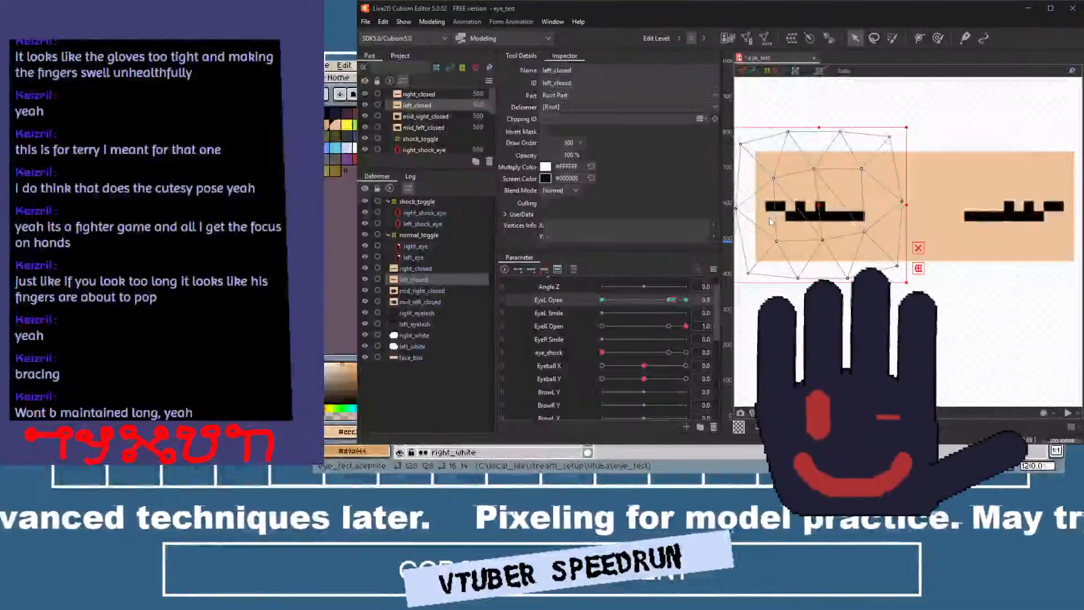
{"action": "left_click_drag", "start_coordinate": [671, 300], "coordinate": [596, 314]}
{"action": "left_click", "coordinate": [685, 300]}
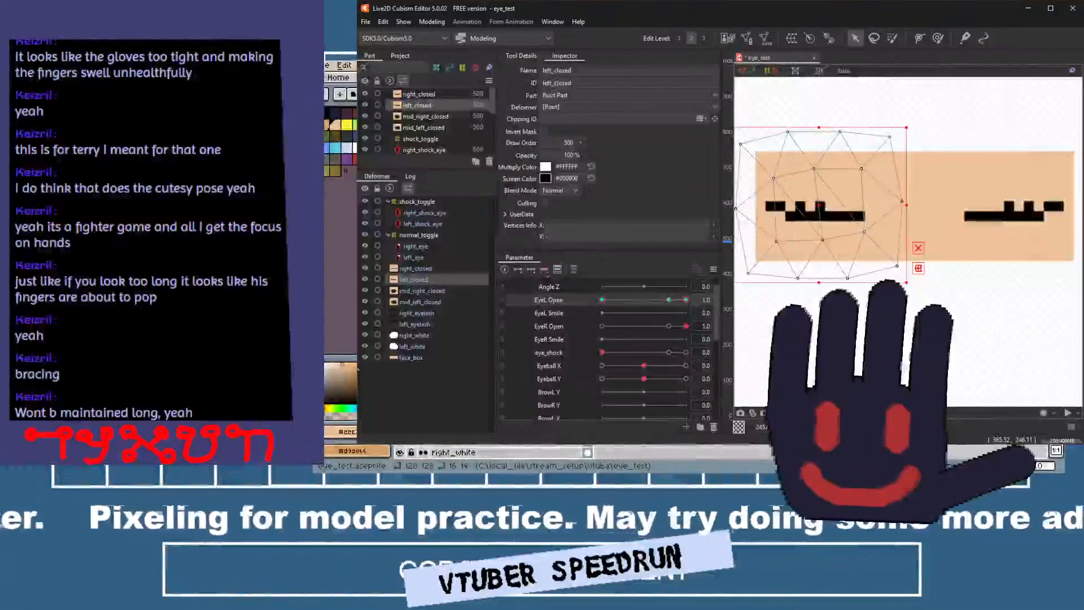
Set EyeL Open and EyeR Open to 0 and add two EyeR Open keys for mid_right_closed.
{"action": "left_click", "coordinate": [417, 290]}
{"action": "mouse_move", "coordinate": [636, 300]}
{"action": "left_mouse_down"}
{"action": "mouse_move", "coordinate": [589, 304]}
{"action": "mouse_move", "coordinate": [623, 326]}
{"action": "mouse_move", "coordinate": [528, 324]}
{"action": "left_mouse_up"}
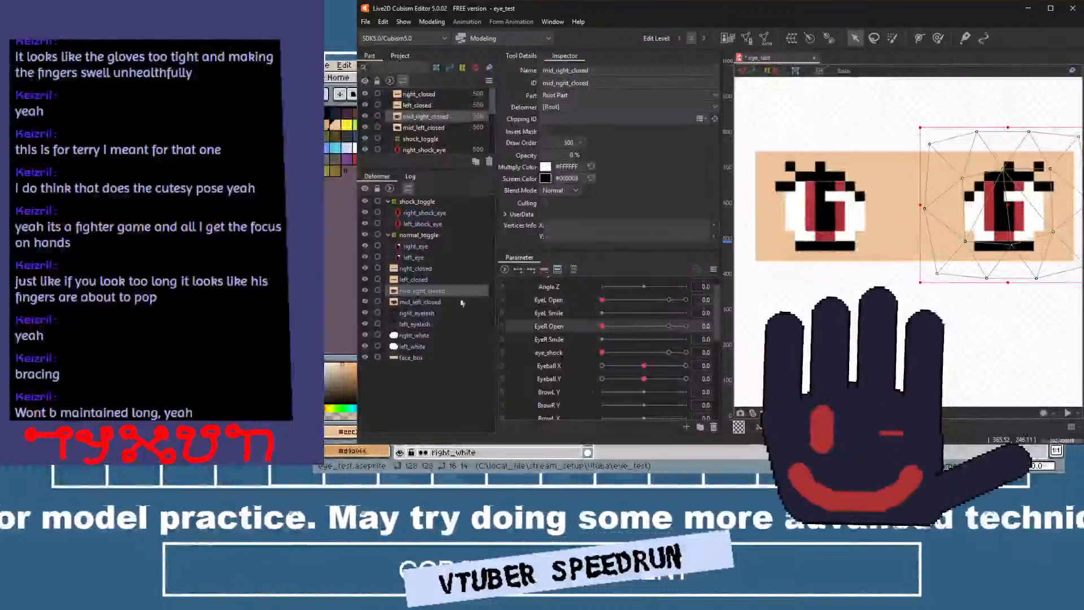
{"action": "left_click", "coordinate": [561, 299]}
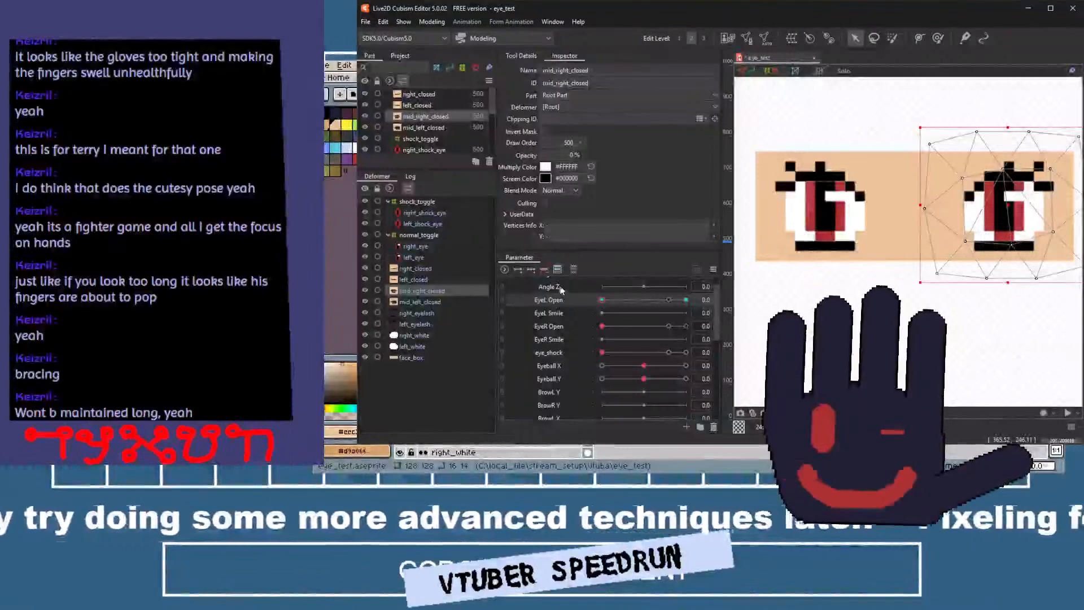
{"action": "left_click", "coordinate": [550, 326]}
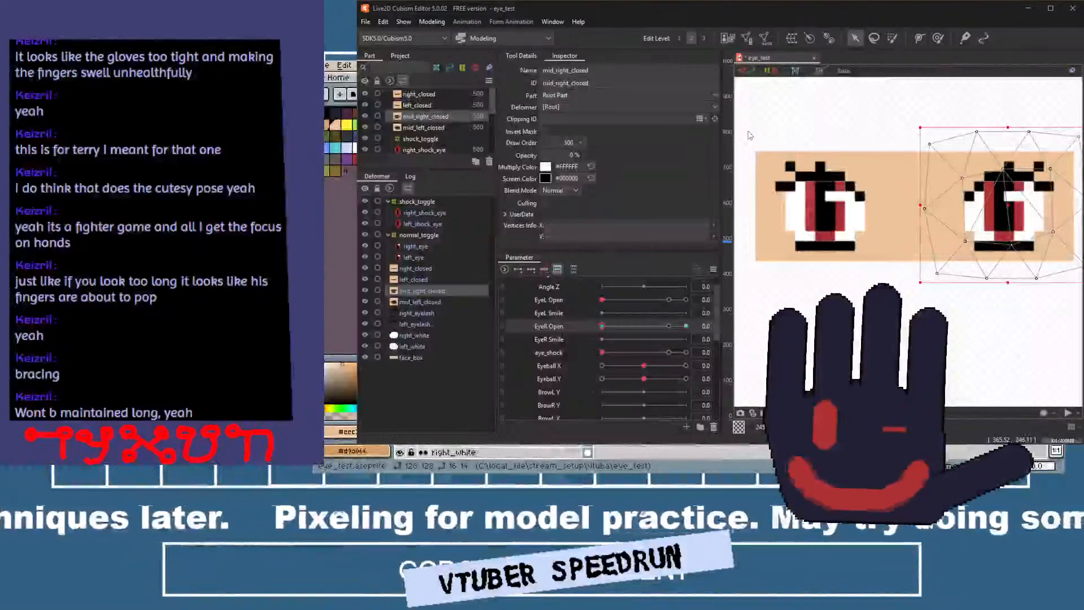
Reverse the EyeR Open keys of right_closed so it has 100% opacity at 0 and a middle key near 0.2.
{"action": "left_click", "coordinate": [428, 269]}
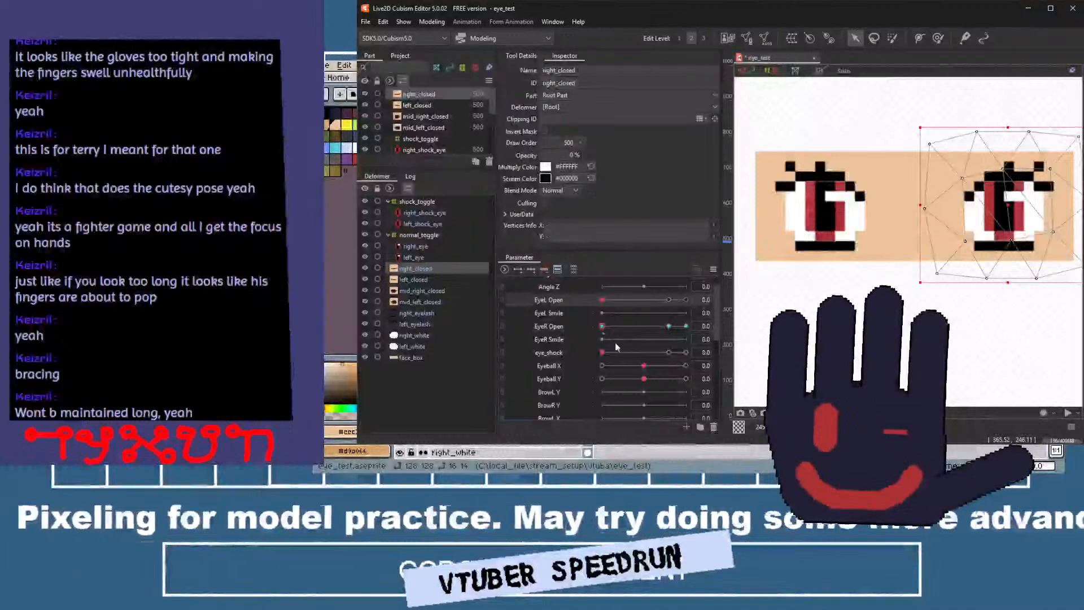
{"action": "left_click_drag", "start_coordinate": [601, 328], "coordinate": [546, 325]}
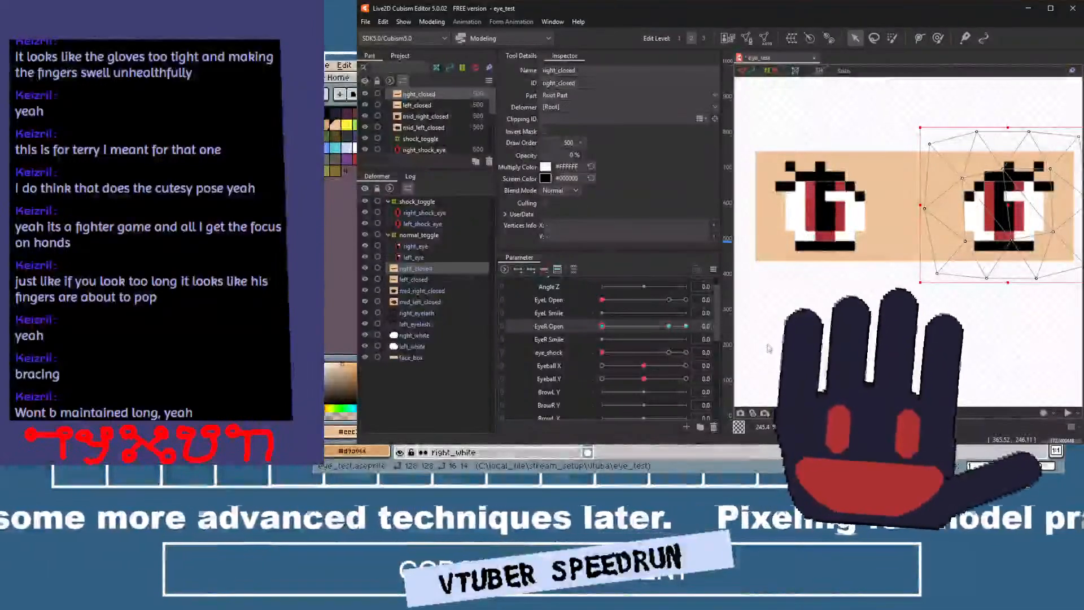
{"action": "key", "text": "ctrl+z"}
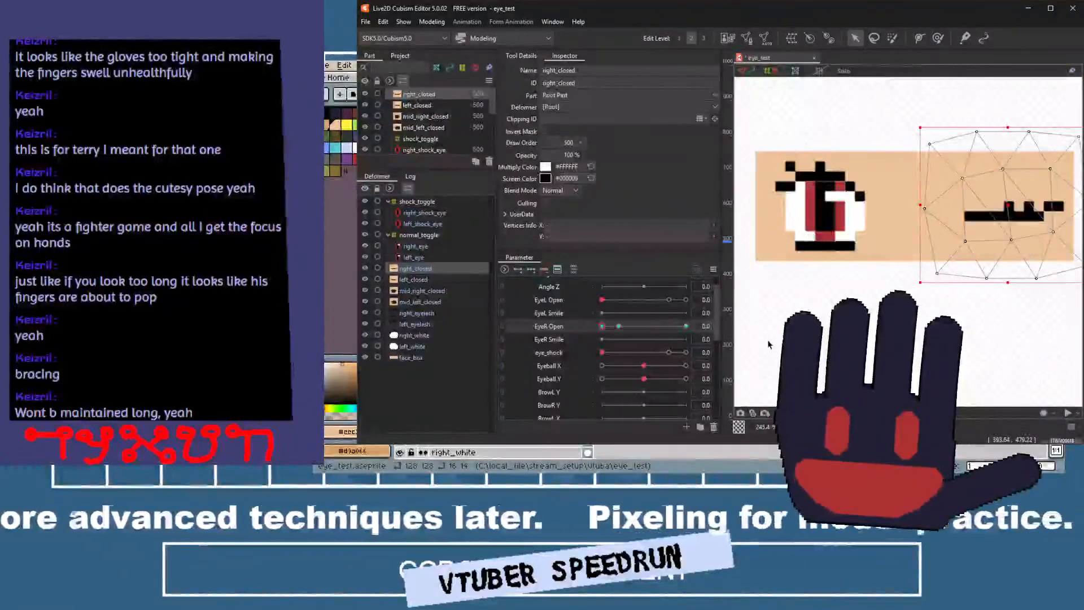
{"action": "mouse_move", "coordinate": [603, 326]}
{"action": "left_mouse_down"}
{"action": "mouse_move", "coordinate": [717, 327]}
{"action": "mouse_move", "coordinate": [588, 328]}
{"action": "left_mouse_up"}
Reverse the EyeL Open keys of left_closed so it has 100% opacity at 0, and move both eye-open parameters to 0.3.
{"action": "left_click", "coordinate": [438, 281]}
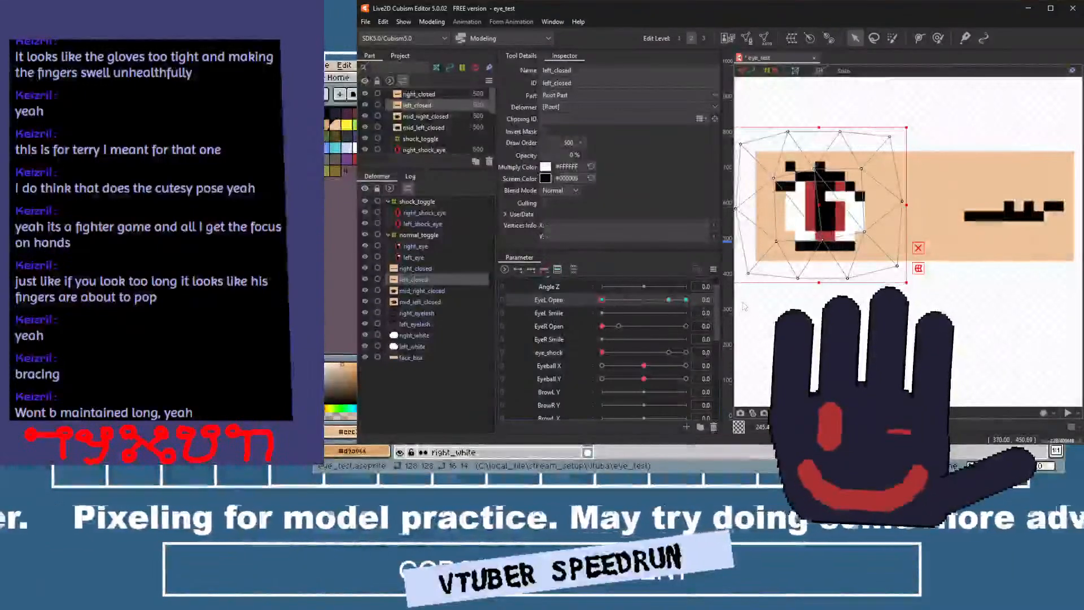
{"action": "key", "text": "ctrl+z"}
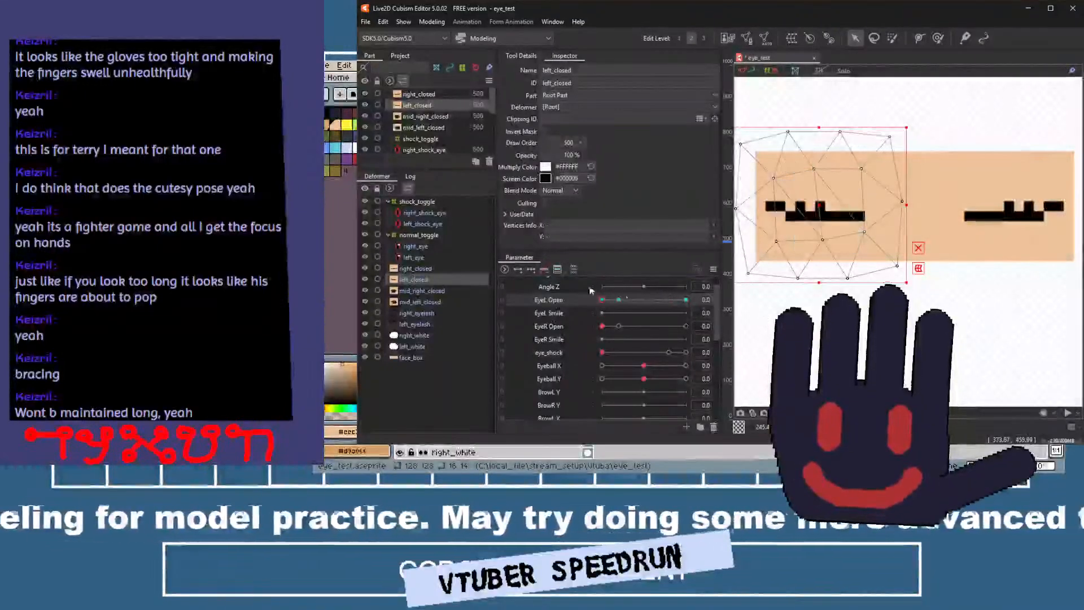
{"action": "left_click_drag", "start_coordinate": [601, 300], "coordinate": [629, 326]}
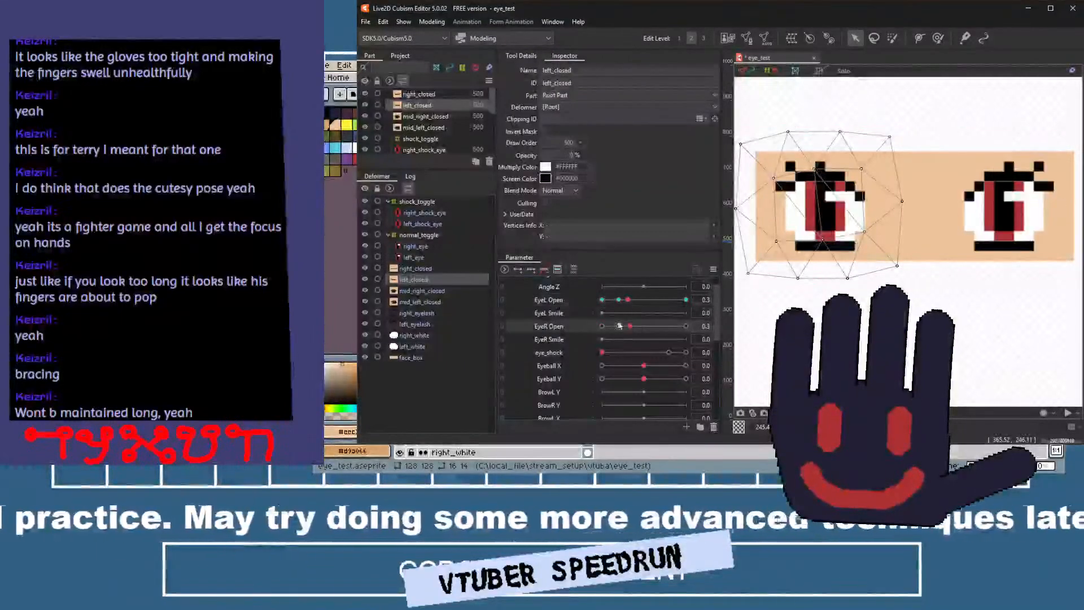
Add in-between EyeR Open keys for mid_right_closed and set its opacity to 100% at 0.3.
{"action": "left_click", "coordinate": [432, 292]}
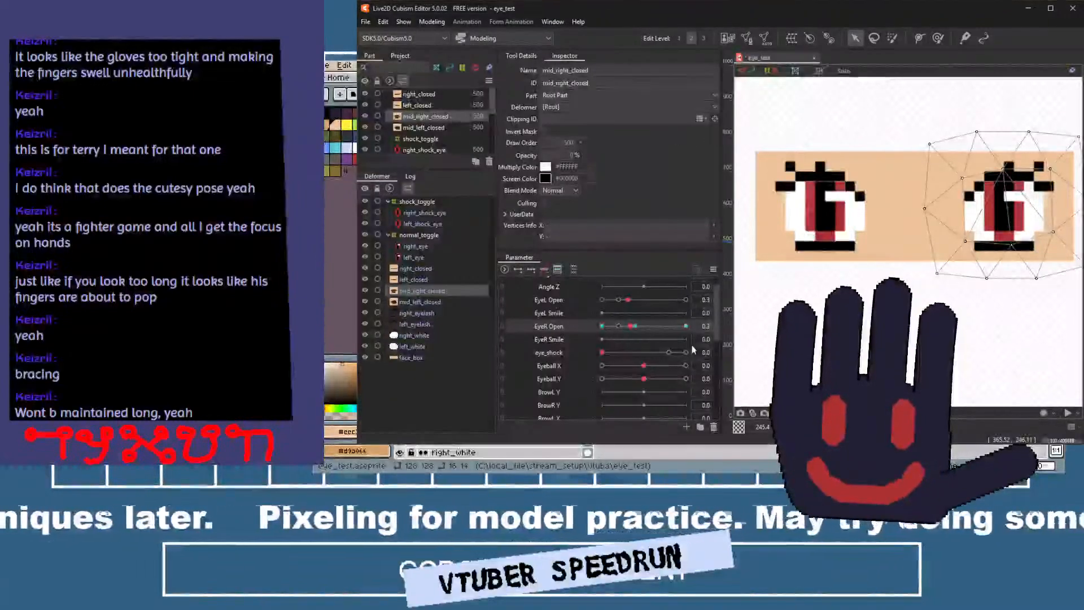
{"action": "left_click", "coordinate": [602, 326]}
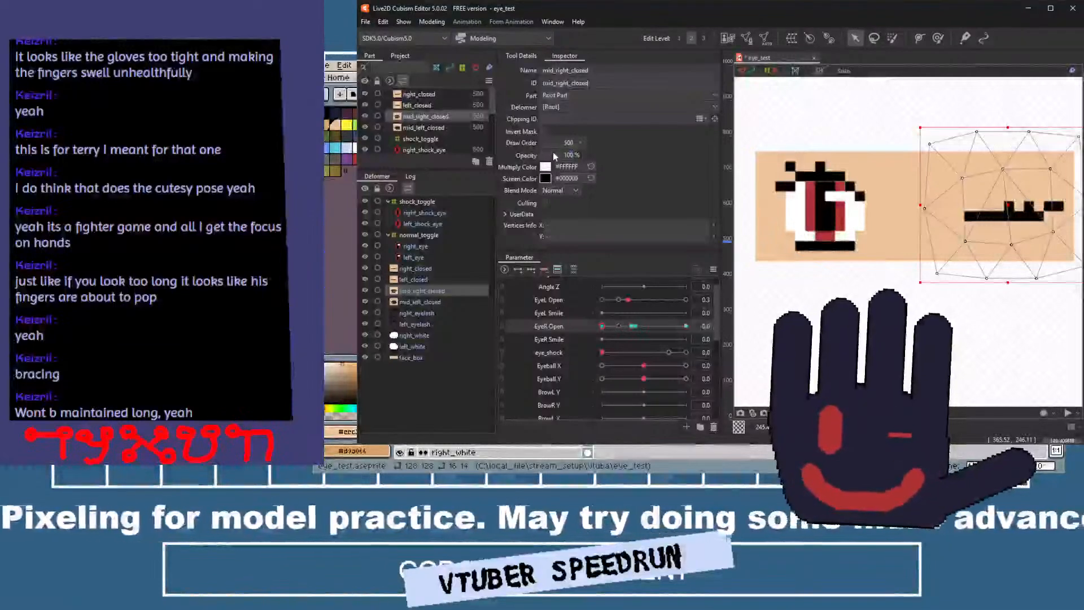
{"action": "left_click", "coordinate": [619, 327]}
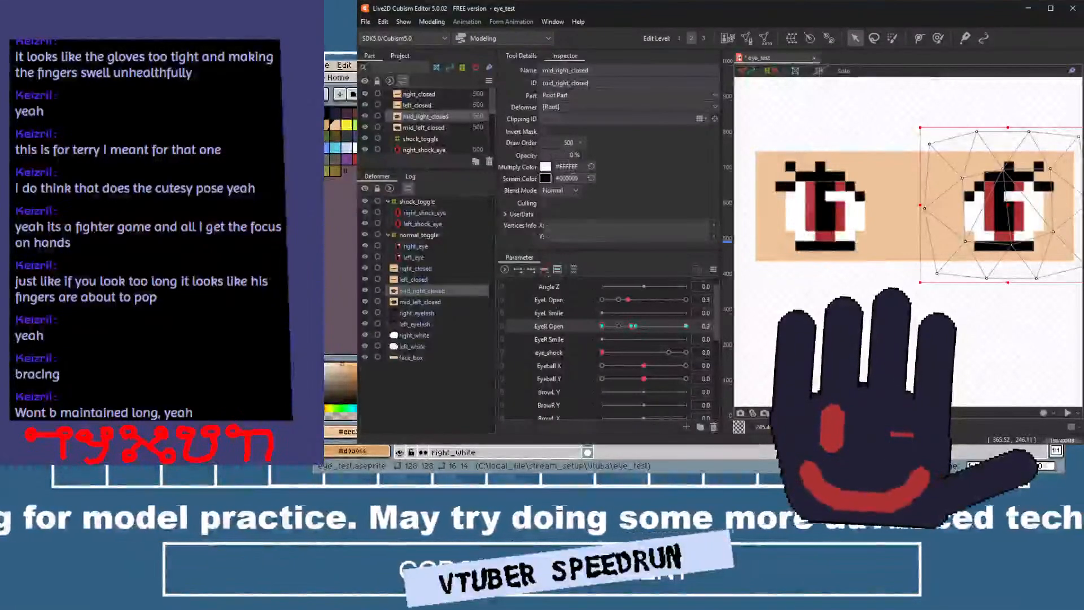
{"action": "left_click", "coordinate": [554, 159]}
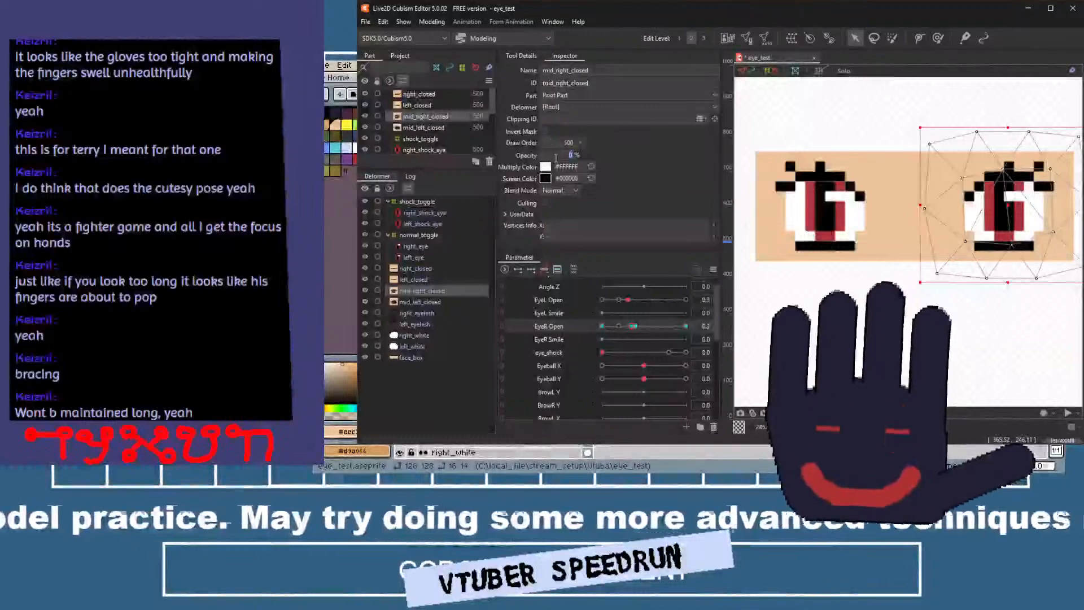
{"action": "type", "text": "100"}
{"action": "key", "text": "Return"}
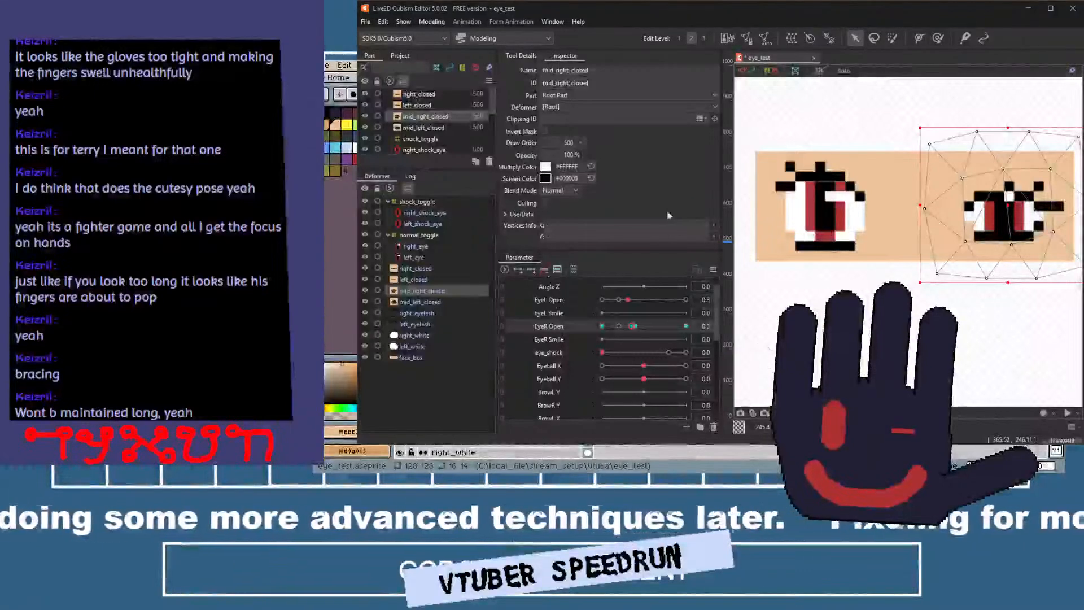
Sweep EyeR Open from its in-between key up to 1.0 to check the mid_right_closed transition.
{"action": "left_click", "coordinate": [686, 326]}
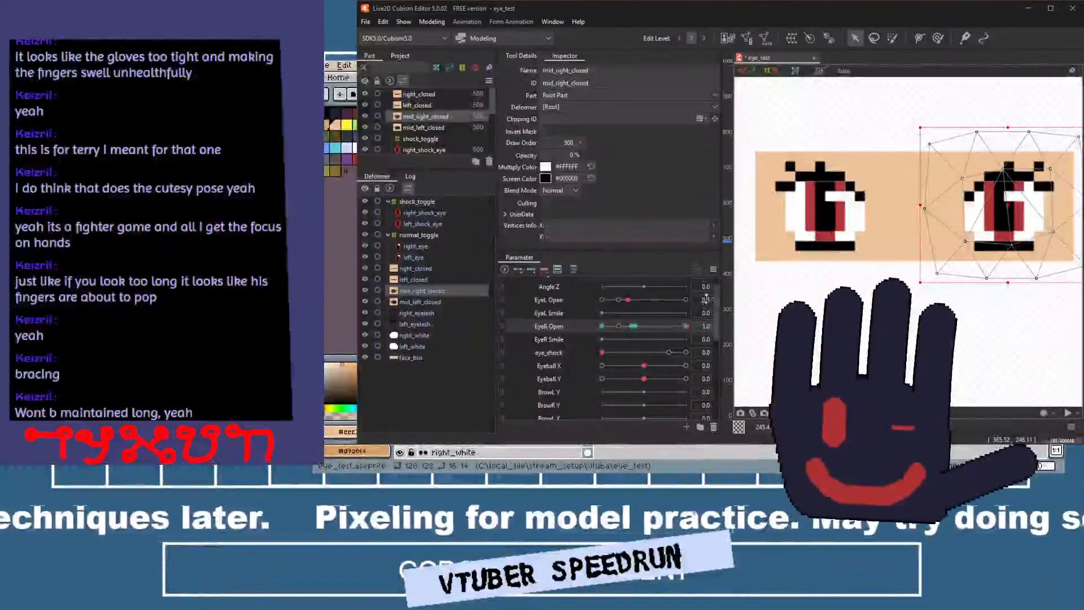
{"action": "left_click_drag", "start_coordinate": [636, 326], "coordinate": [689, 333]}
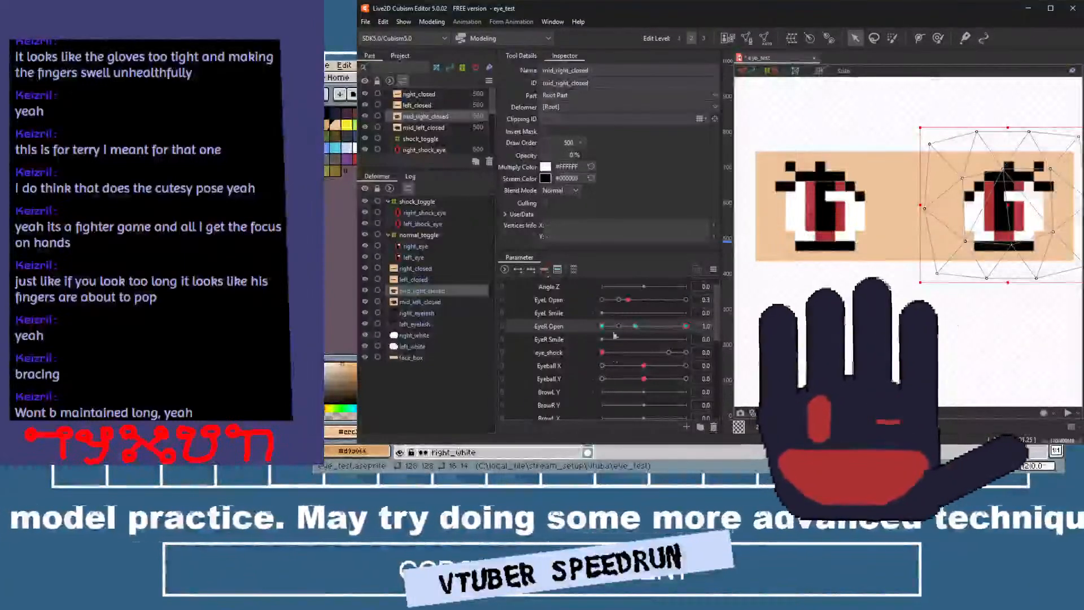
Add in-between EyeL Open keys for mid_left_closed and set its opacity to 100% at 0.
{"action": "left_click", "coordinate": [446, 302]}
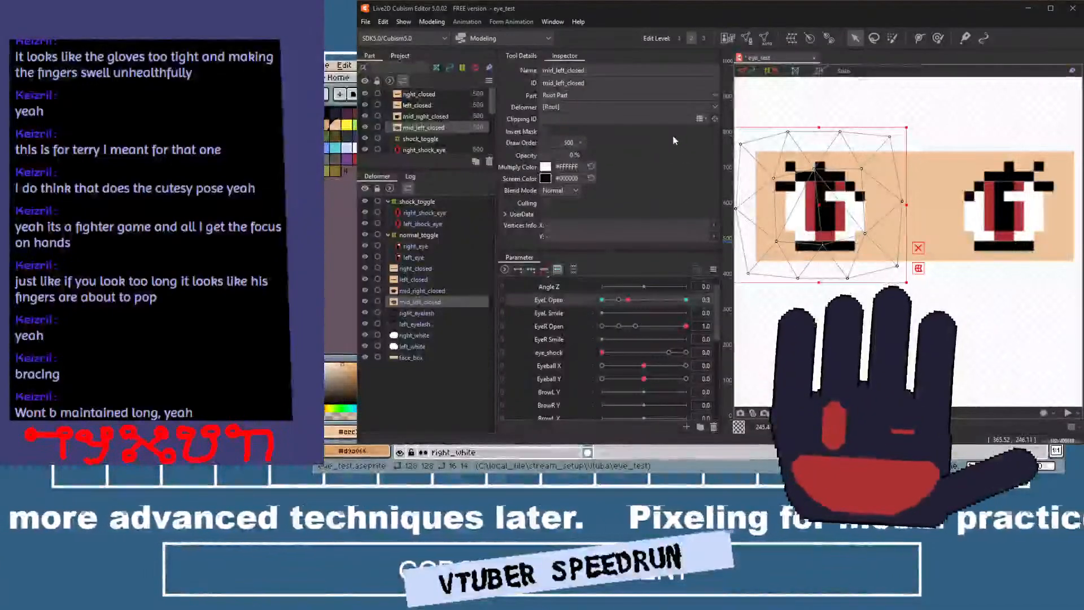
{"action": "key", "text": "ctrl+z"}
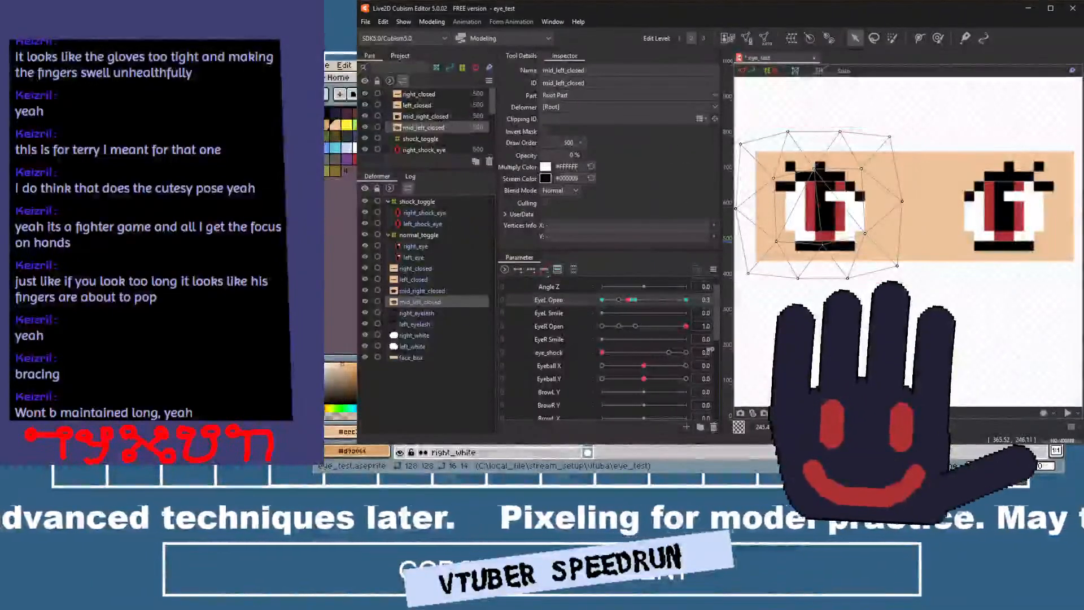
{"action": "left_click", "coordinate": [601, 299]}
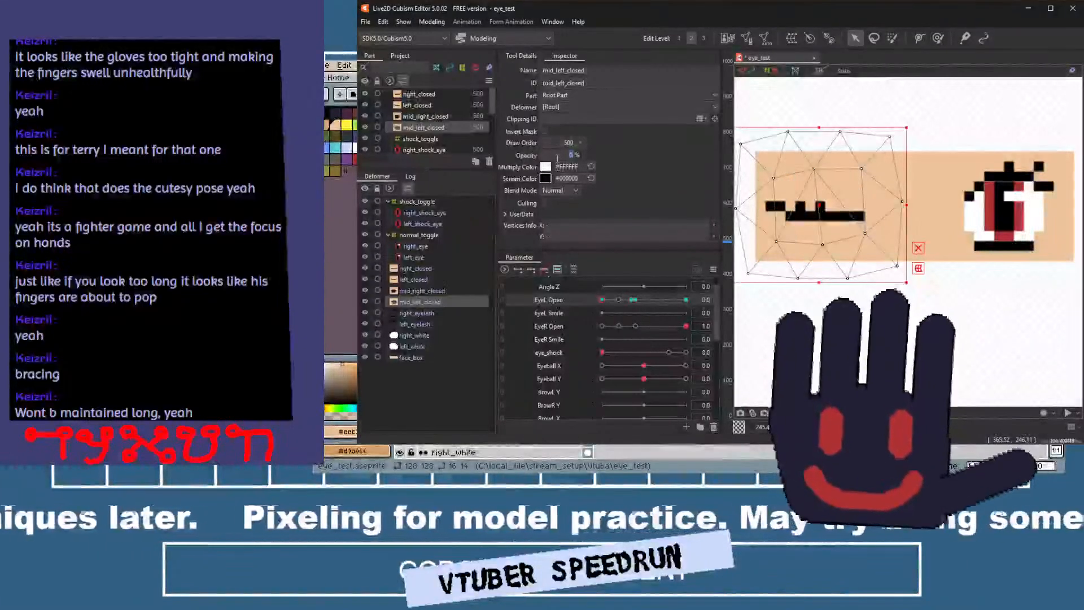
{"action": "type", "text": "100"}
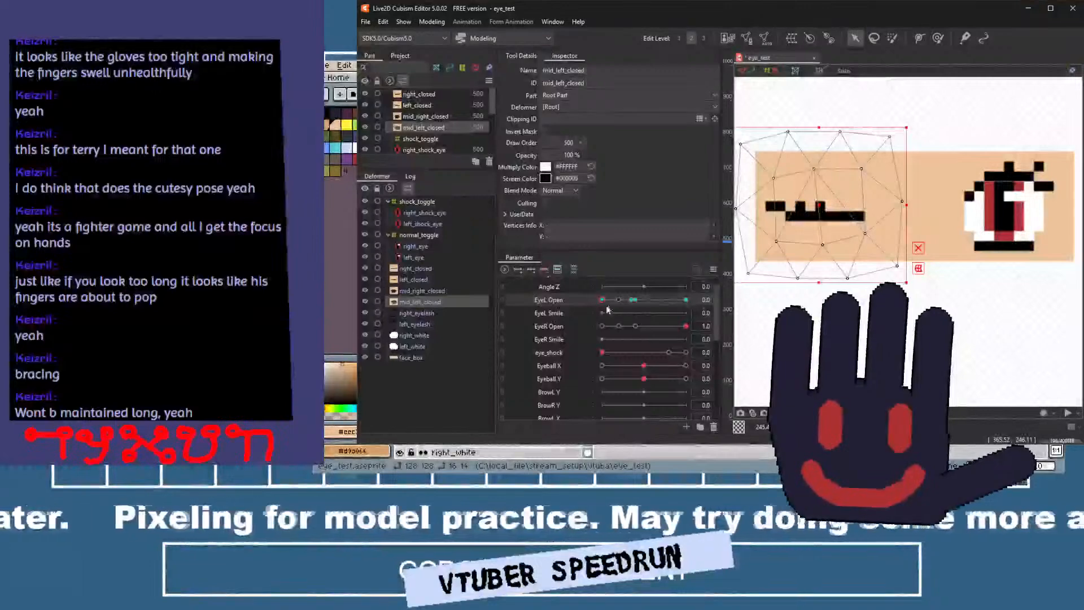
Set mid_left_closed's opacity to 100% at the lower in-between EyeL Open key and return EyeL Open to 1.0.
{"action": "left_click", "coordinate": [631, 300]}
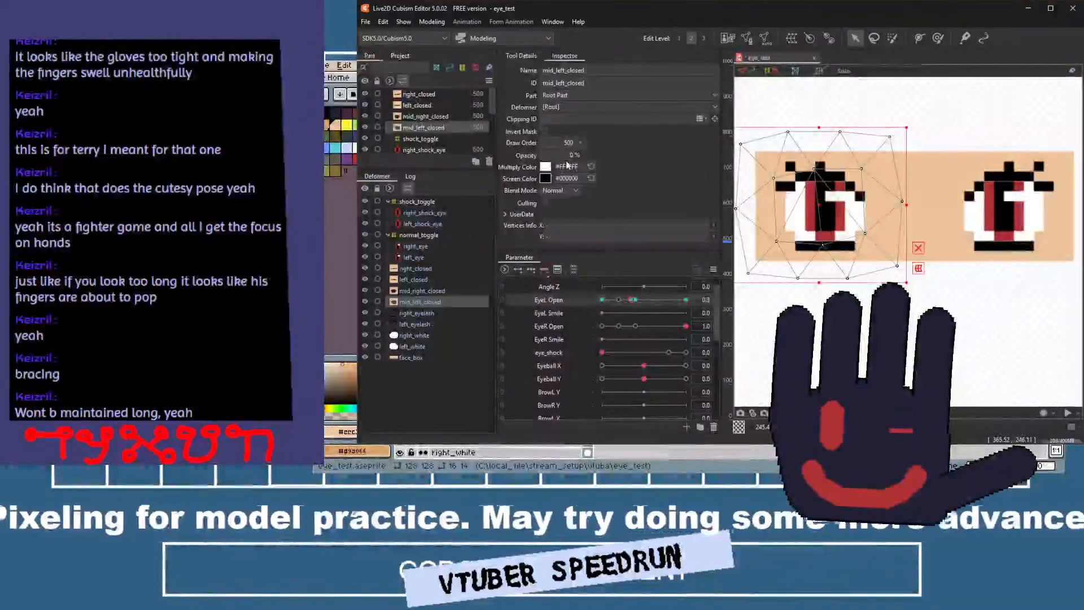
{"action": "type", "text": "100"}
{"action": "key", "text": "Return"}
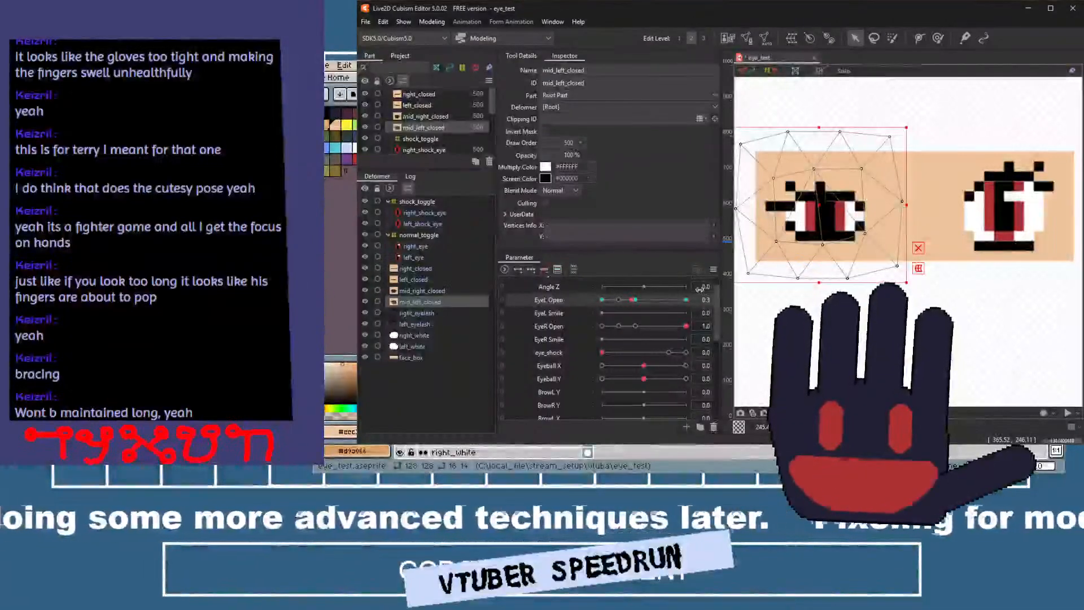
{"action": "left_click_drag", "start_coordinate": [633, 299], "coordinate": [795, 305]}
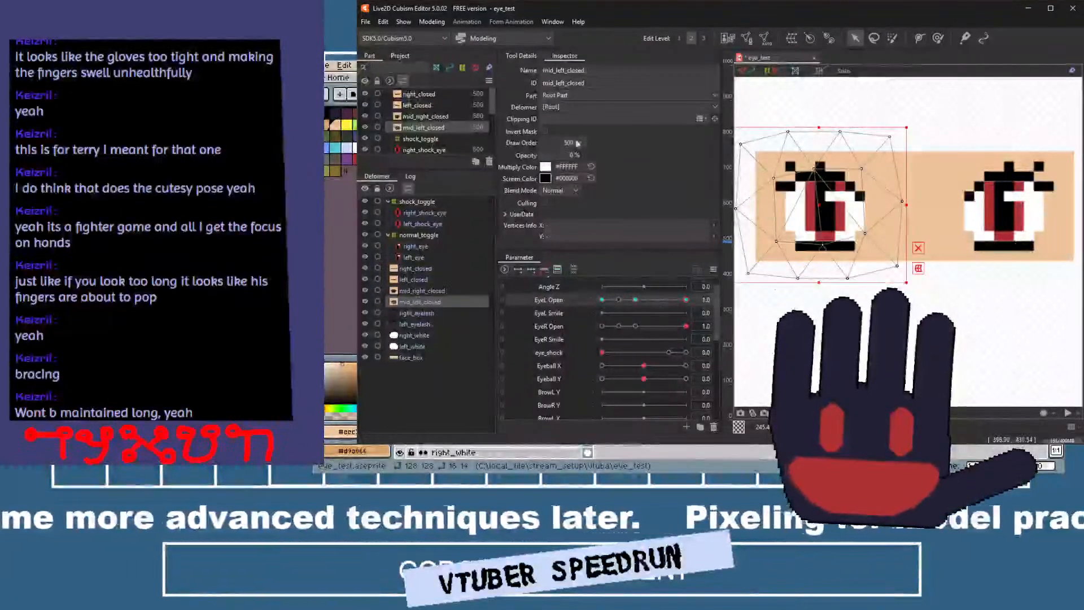
Open the model's physics settings with the preview of the eyes.
{"action": "left_click", "coordinate": [432, 22]}
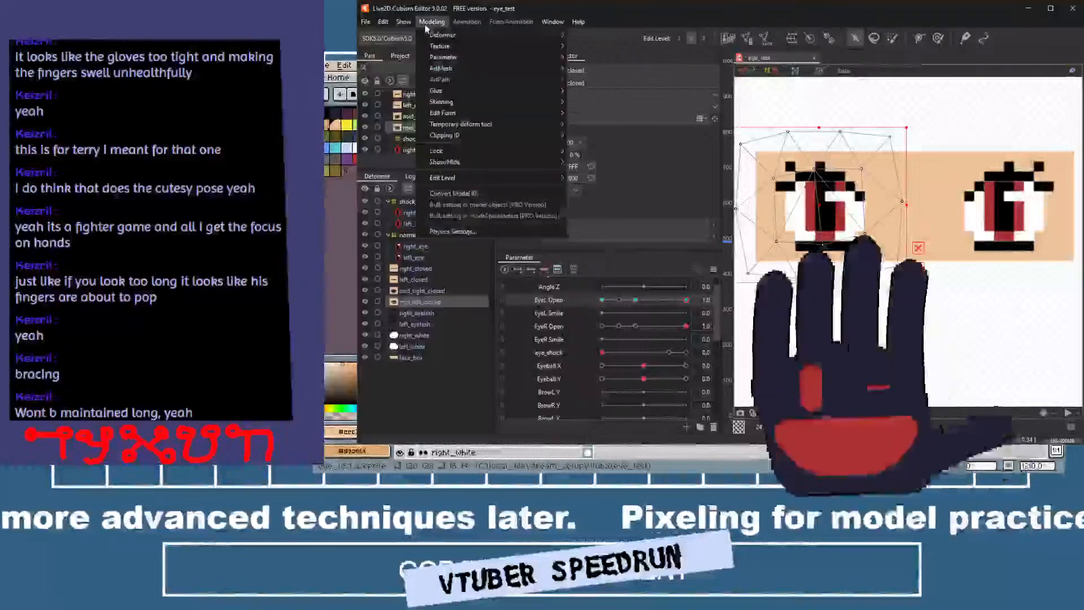
{"action": "left_click", "coordinate": [435, 232]}
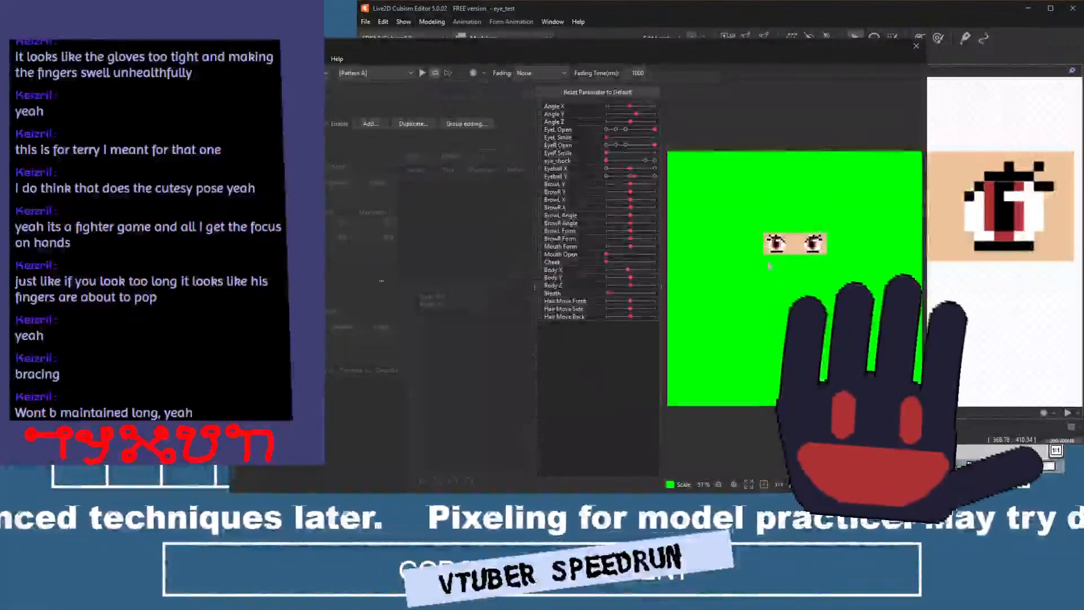
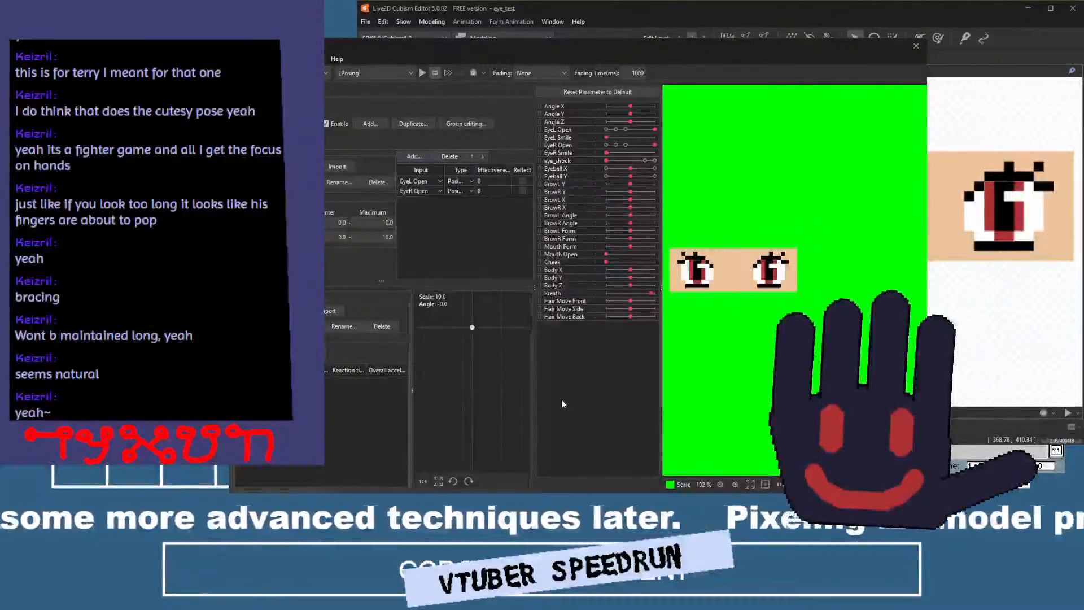
Set the effectiveness of the EyeL Open and EyeR Open physics inputs to 50 each.
{"action": "double_click", "coordinate": [487, 183]}
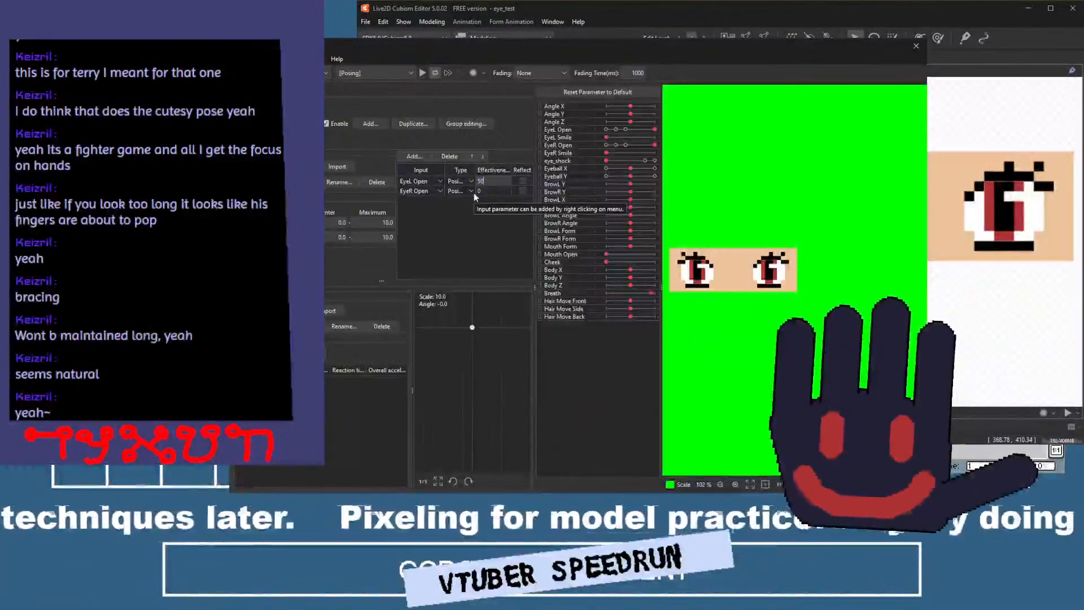
{"action": "type", "text": "50"}
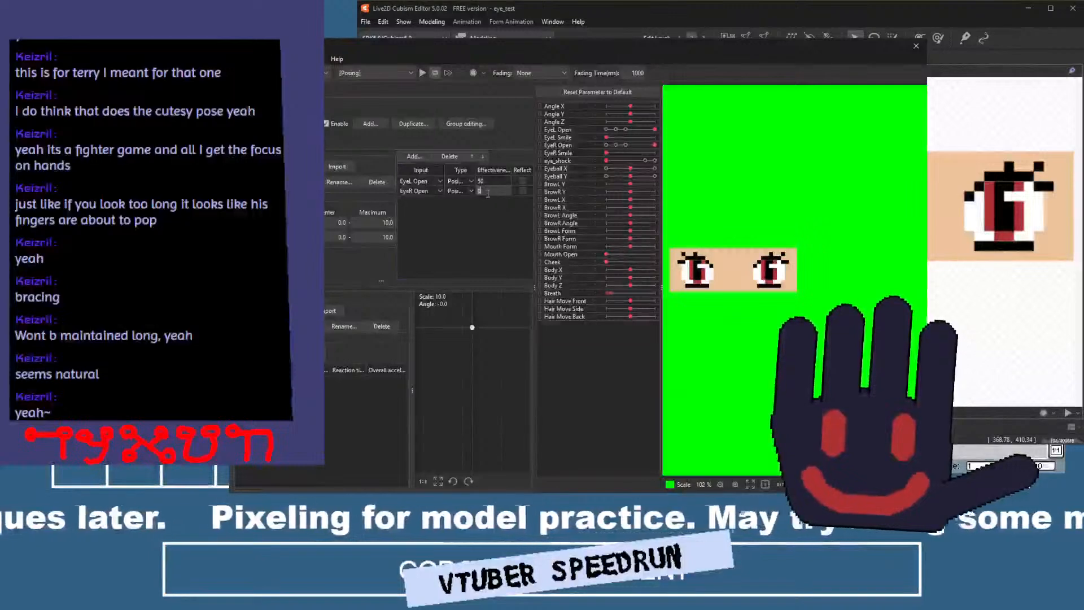
{"action": "type", "text": "50"}
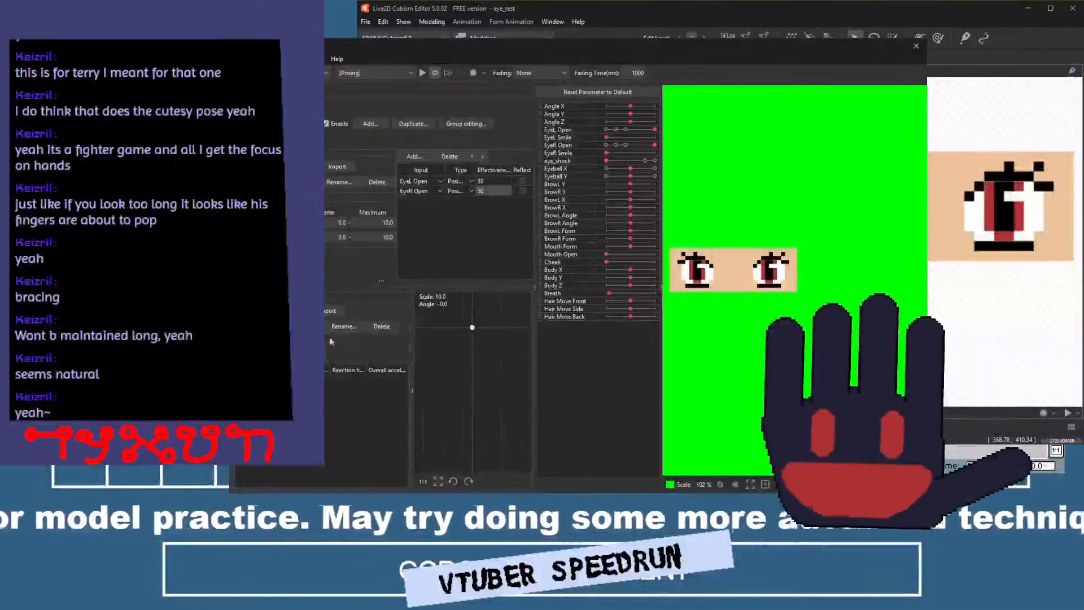
Add a pendulum with reaction time 0.8 and overall acceleration 1.5, and enable Reflect for both the EyeL Open and EyeR Open inputs.
{"action": "left_click", "coordinate": [332, 341]}
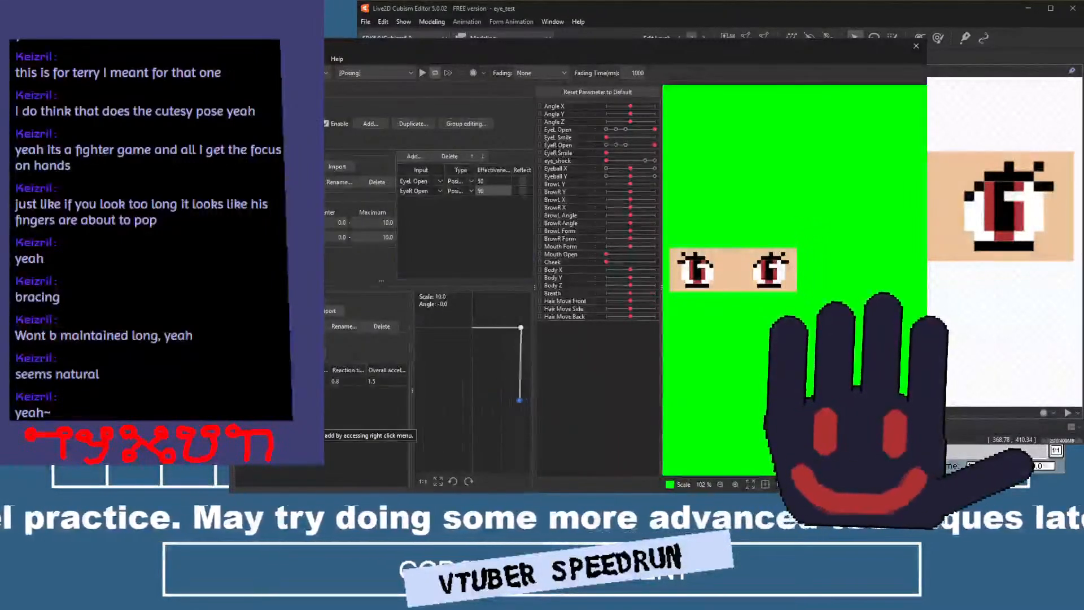
{"action": "left_click", "coordinate": [349, 156]}
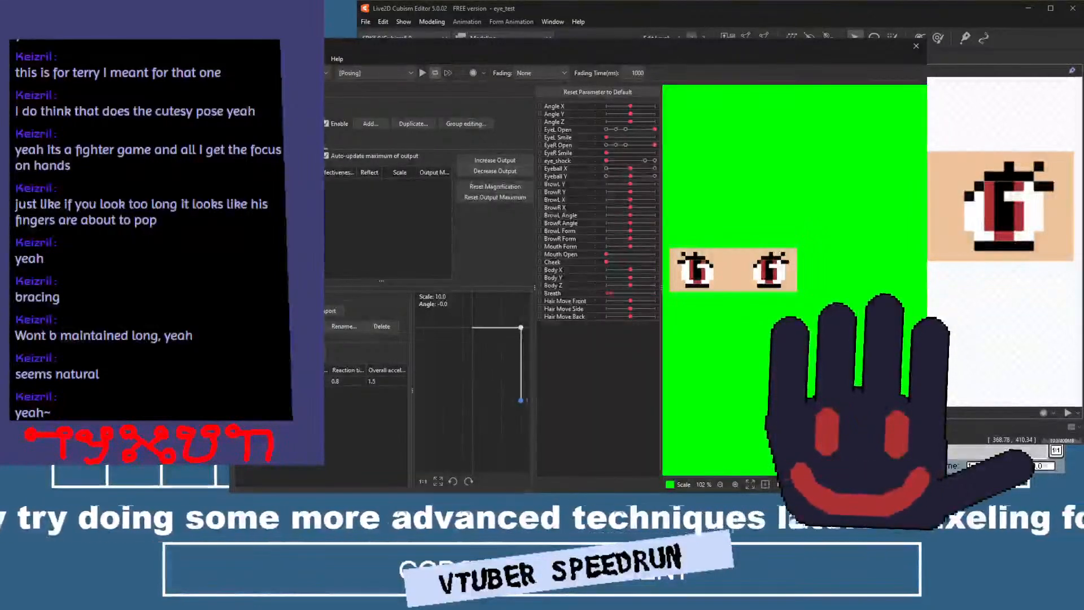
{"action": "left_click", "coordinate": [254, 140]}
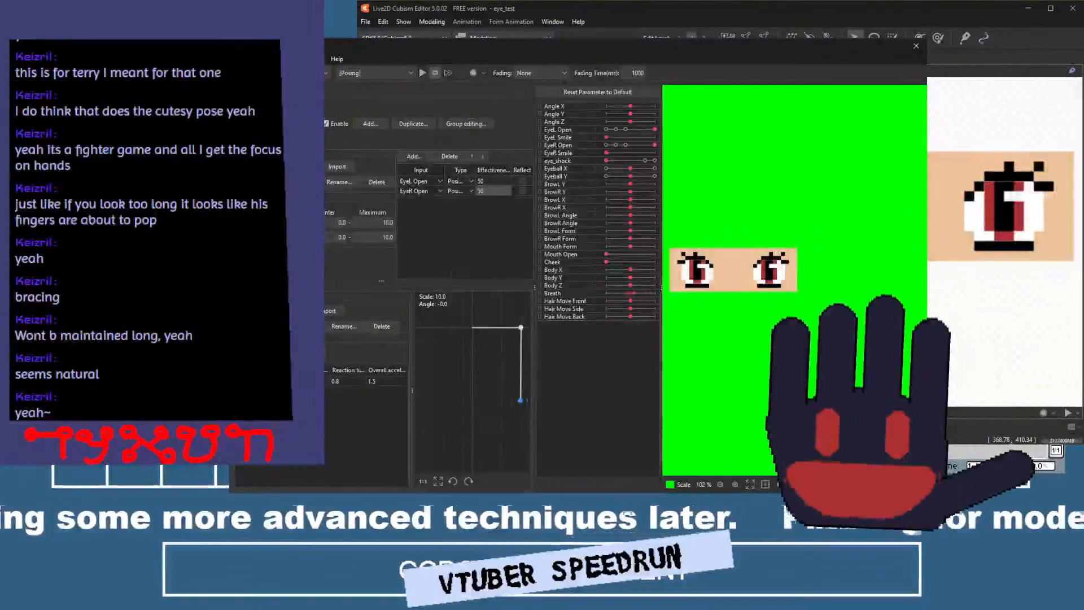
{"action": "left_click", "coordinate": [522, 182]}
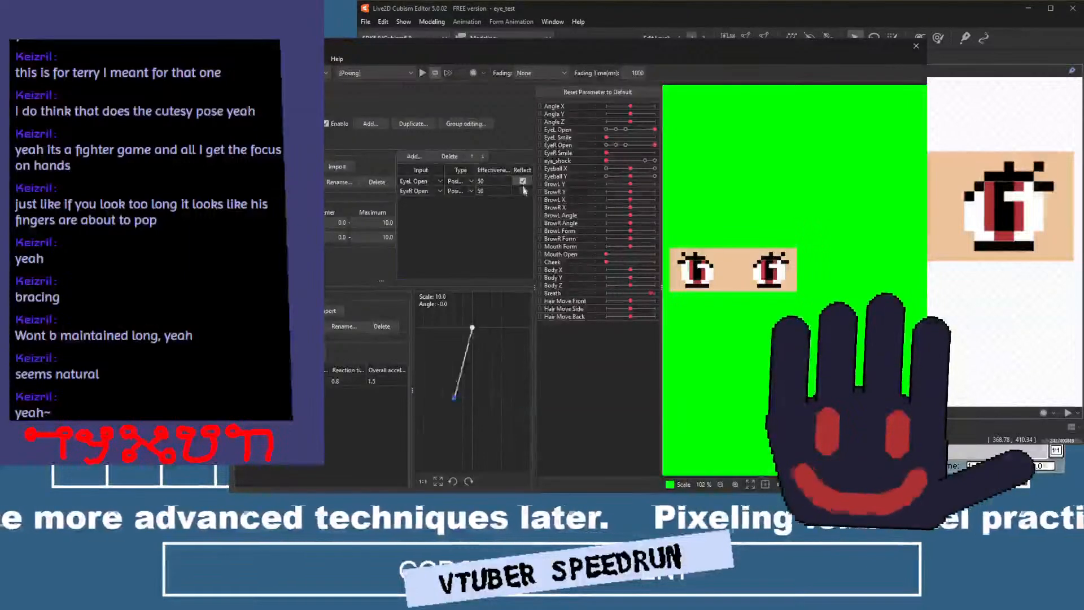
{"action": "left_click", "coordinate": [522, 191]}
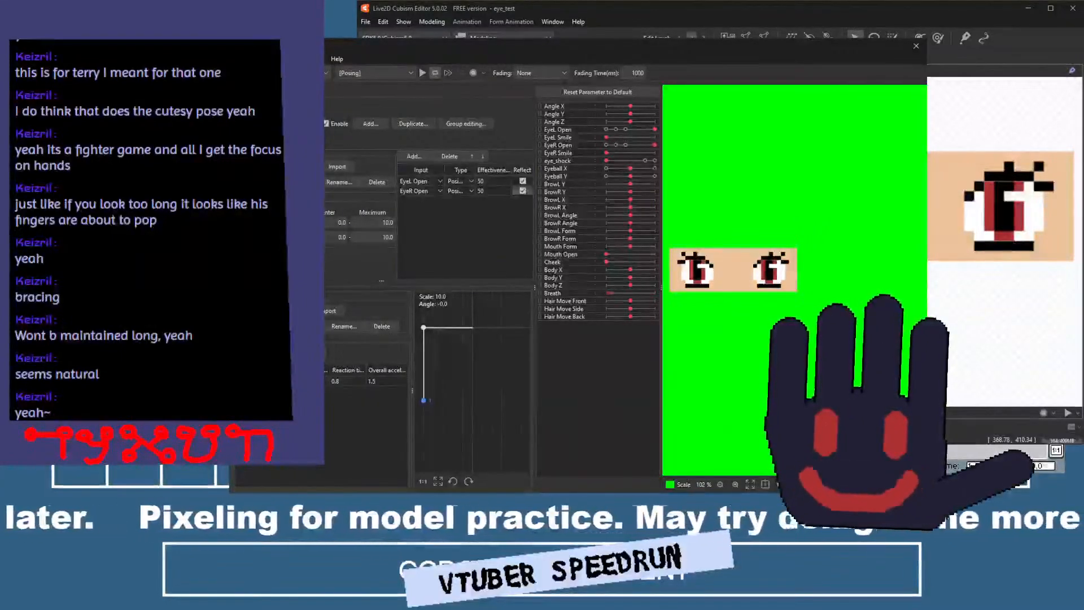
Add an output parameter to the physics group and, with motion playback running, try scale 5 before setting it to 15.
{"action": "left_click", "coordinate": [304, 143]}
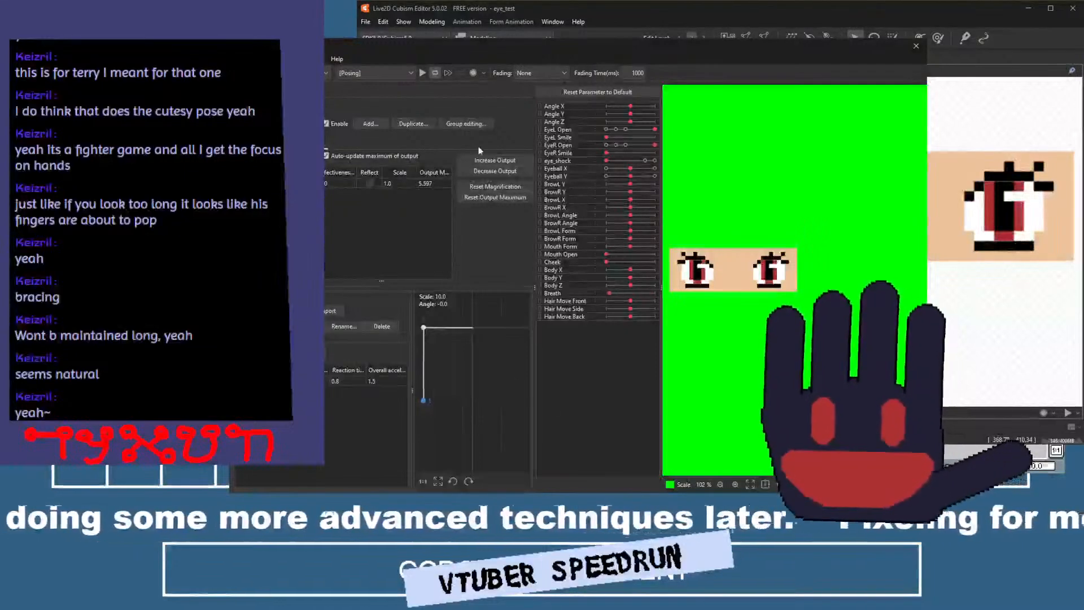
{"action": "left_click", "coordinate": [422, 74]}
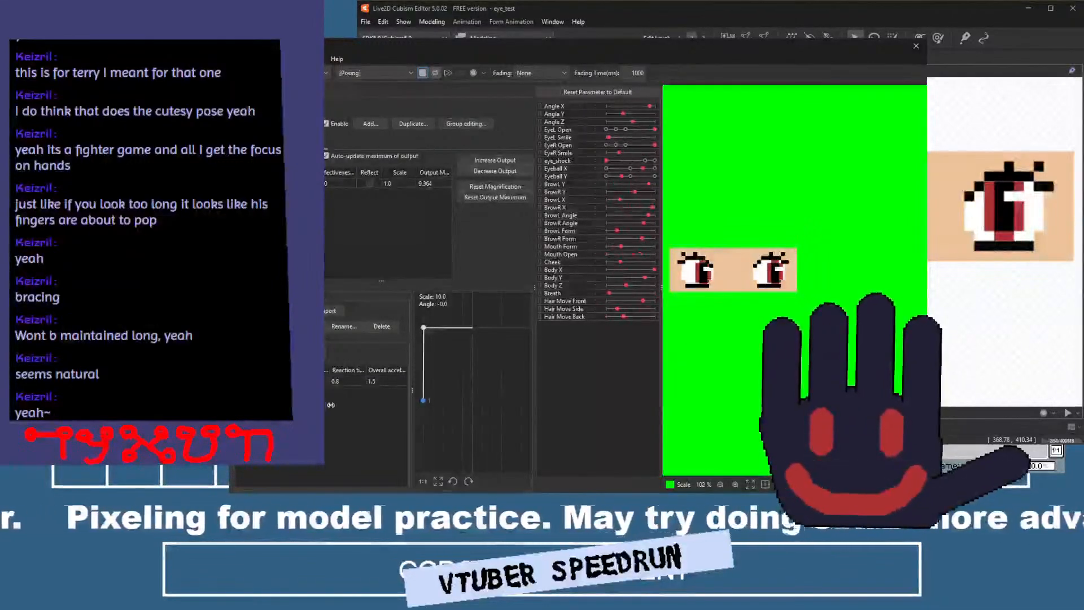
{"action": "double_click", "coordinate": [407, 182]}
{"action": "type", "text": "5"}
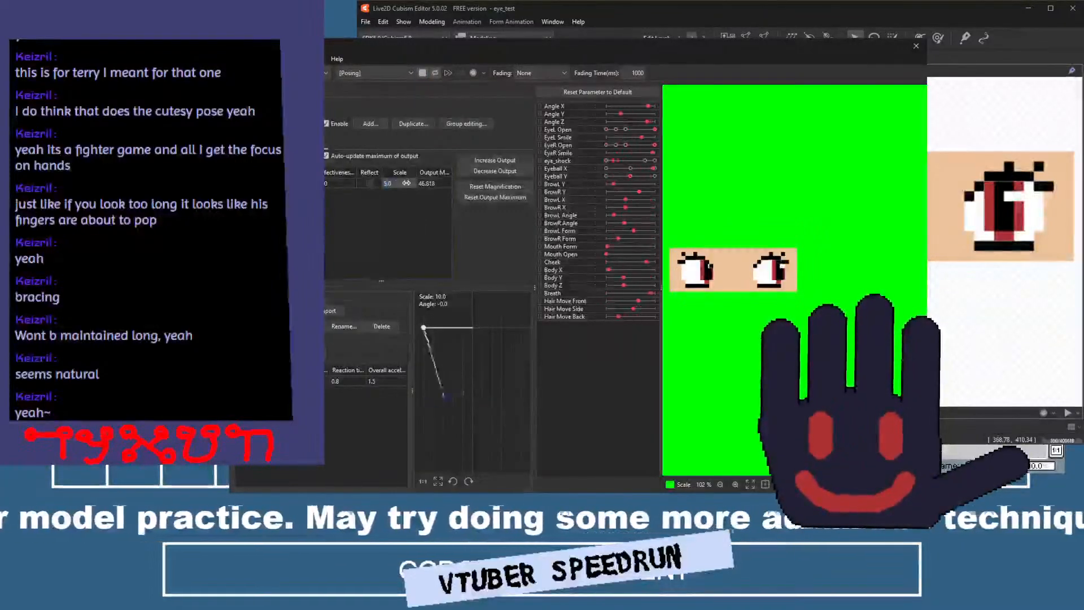
{"action": "key", "text": "Return"}
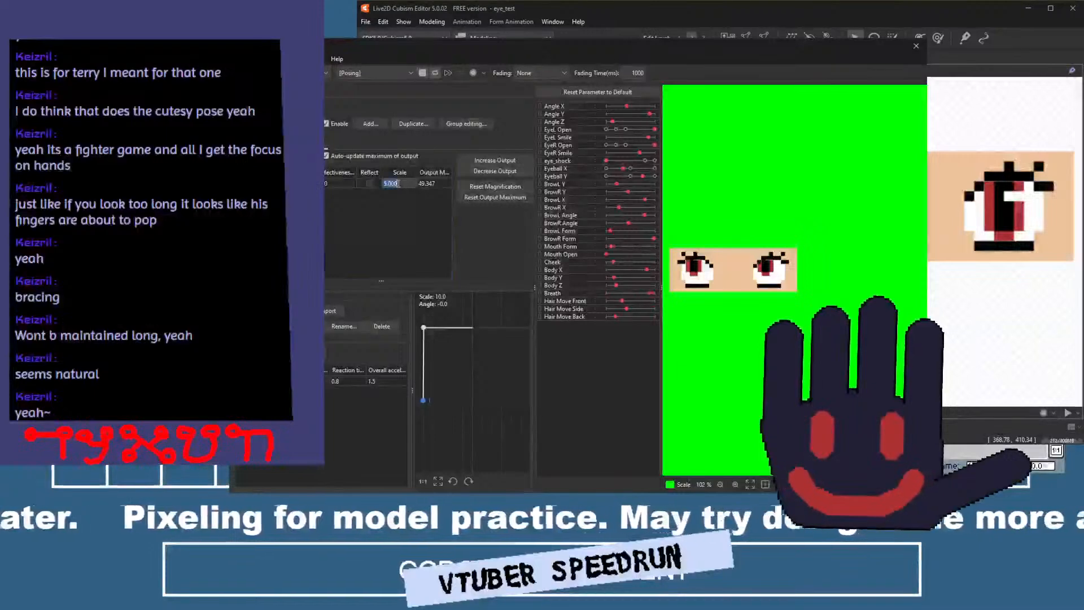
{"action": "type", "text": "15"}
{"action": "key", "text": "Return"}
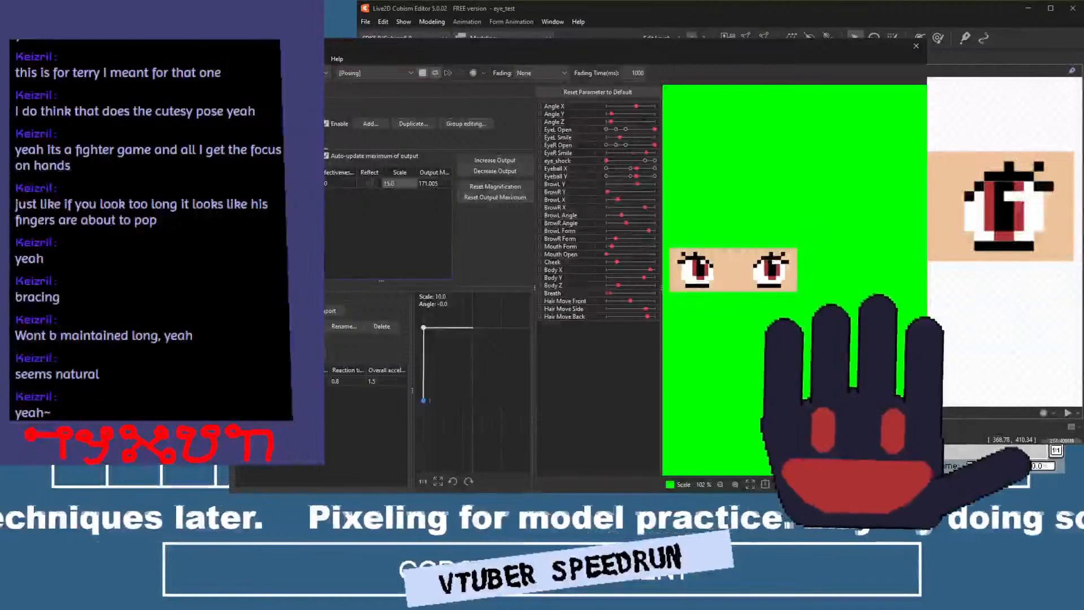
Change the type of the EyeL Open and EyeR Open inputs to Angle and stop the motion playback after checking.
{"action": "left_click", "coordinate": [257, 142]}
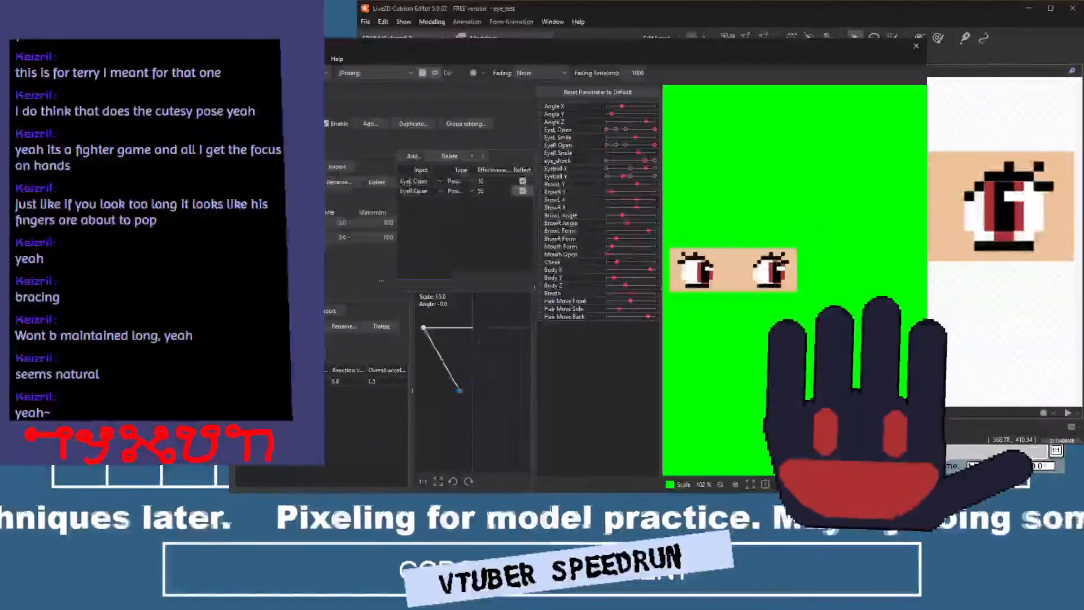
{"action": "left_click", "coordinate": [456, 182]}
{"action": "left_click", "coordinate": [465, 202]}
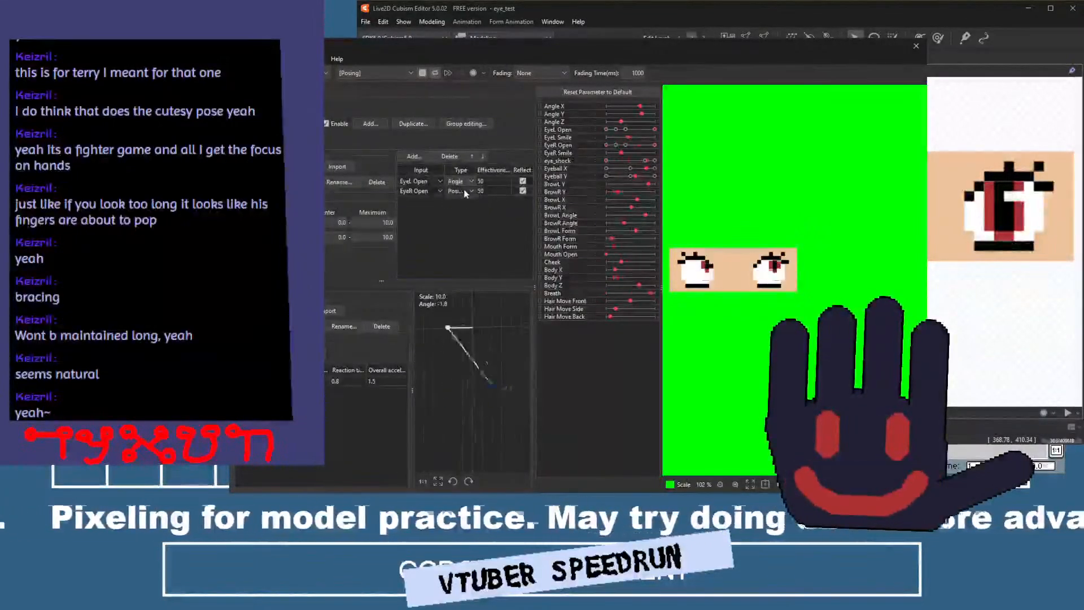
{"action": "left_click", "coordinate": [466, 192]}
{"action": "left_click", "coordinate": [465, 212]}
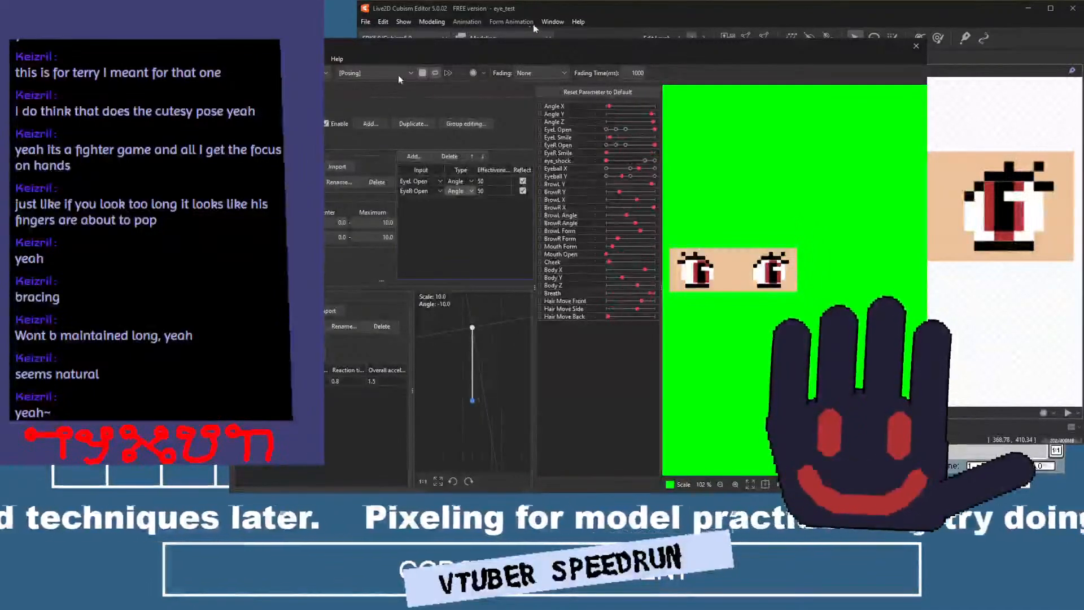
{"action": "left_click", "coordinate": [423, 73]}
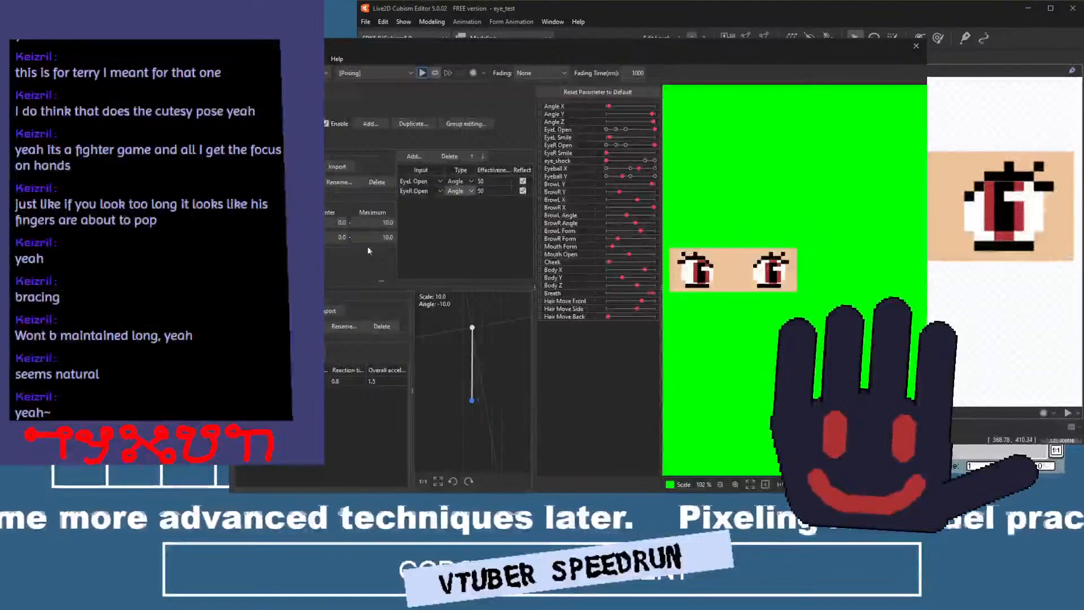
Set the maximum of the angle normalization range to 40.
{"action": "double_click", "coordinate": [373, 222]}
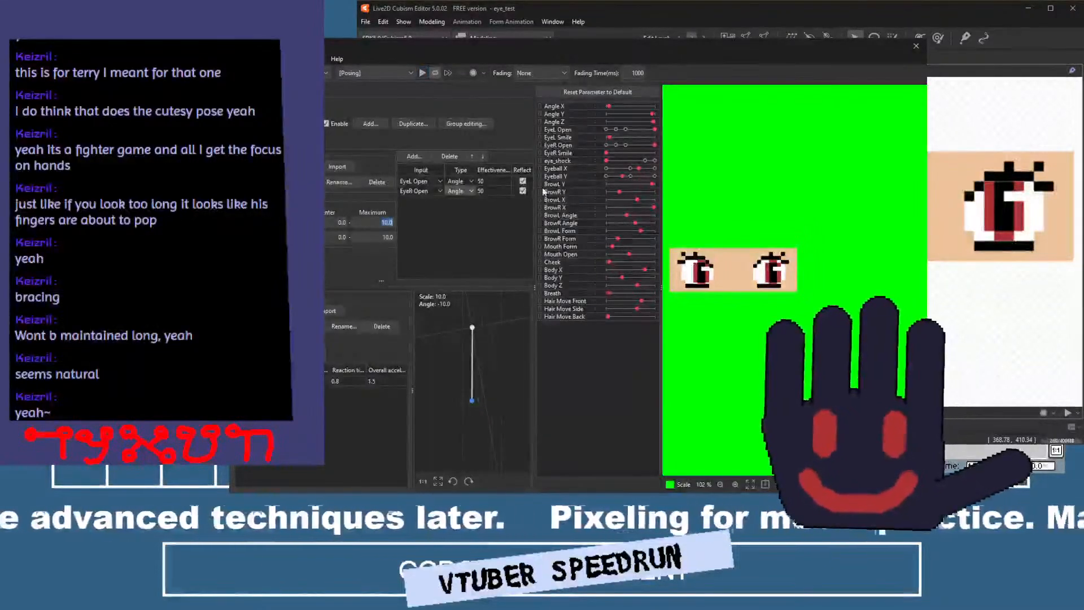
{"action": "key", "text": "Return"}
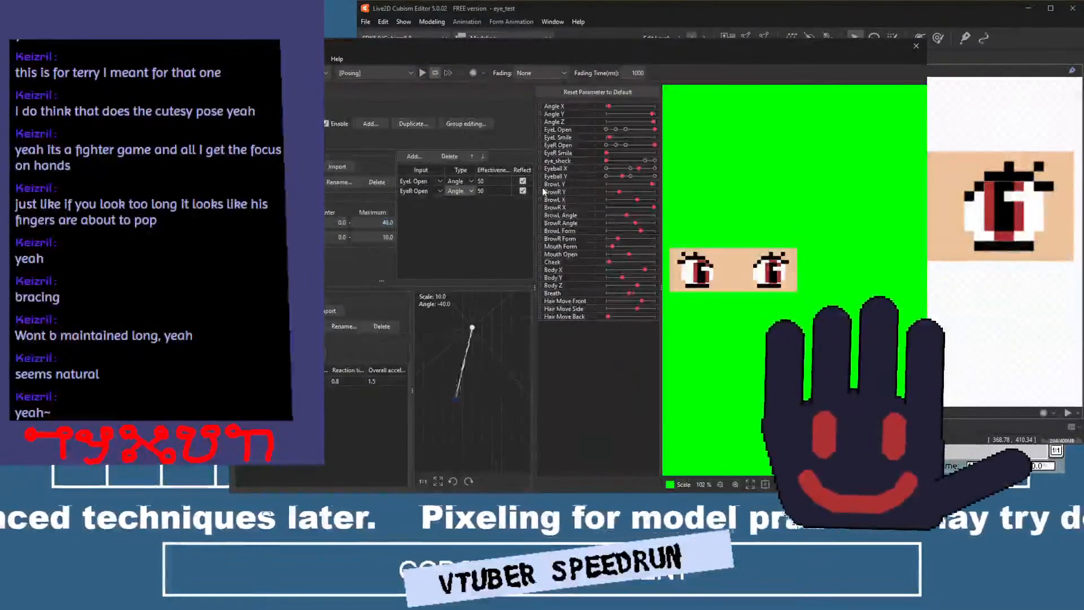
{"action": "double_click", "coordinate": [379, 235]}
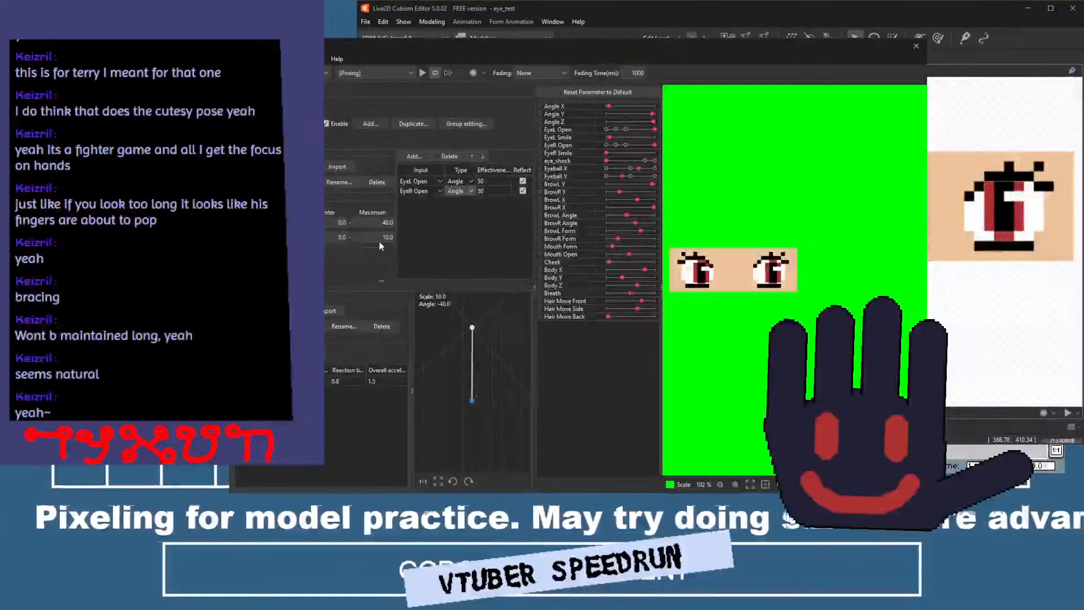
Set the physics output's scale to 100.
{"action": "left_click", "coordinate": [298, 141]}
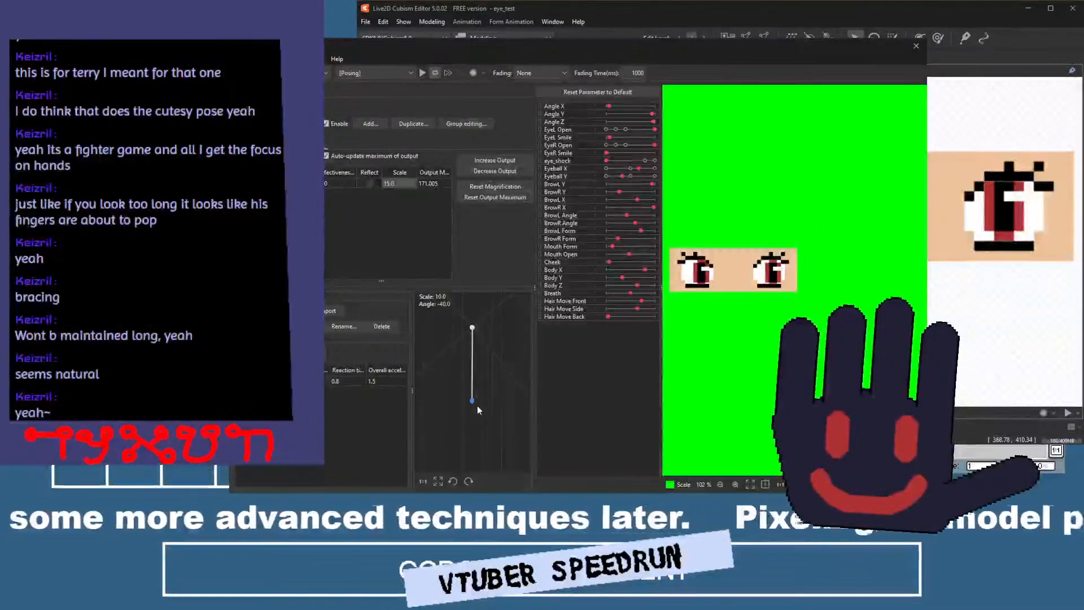
{"action": "left_click", "coordinate": [402, 185]}
{"action": "type", "text": "100"}
{"action": "key", "text": "Return"}
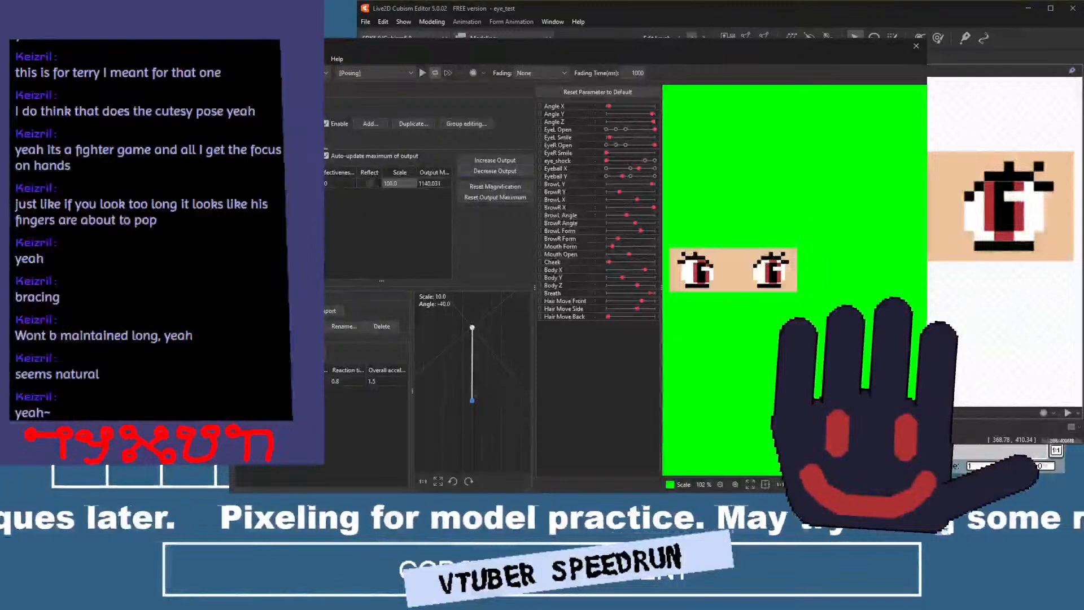
Set the physics output's scale to 200 and test it by running the motion playback briefly.
{"action": "left_click", "coordinate": [258, 143]}
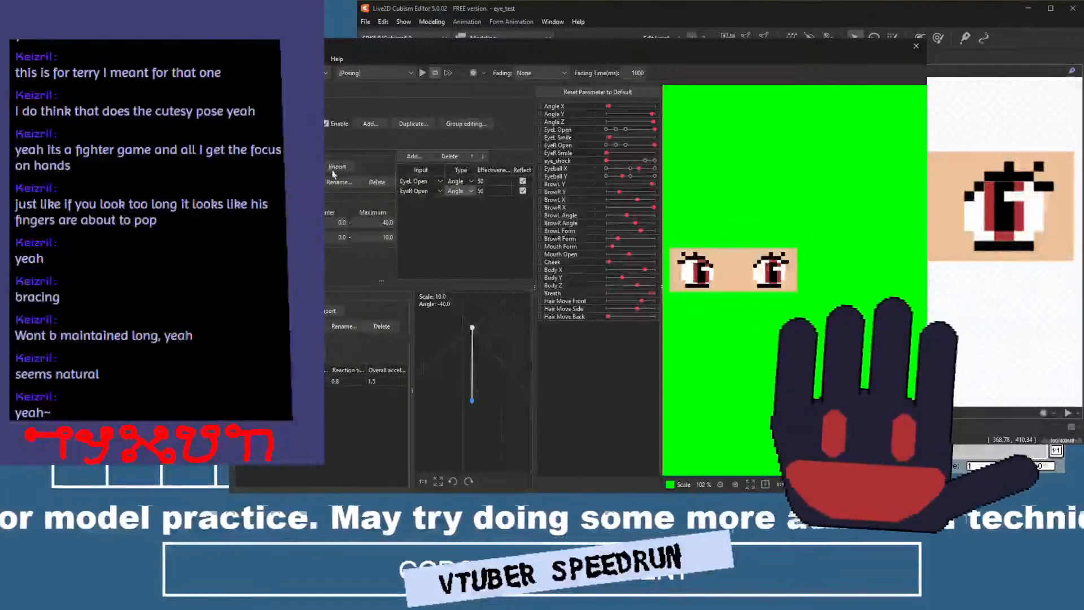
{"action": "left_click", "coordinate": [307, 144]}
{"action": "double_click", "coordinate": [401, 184]}
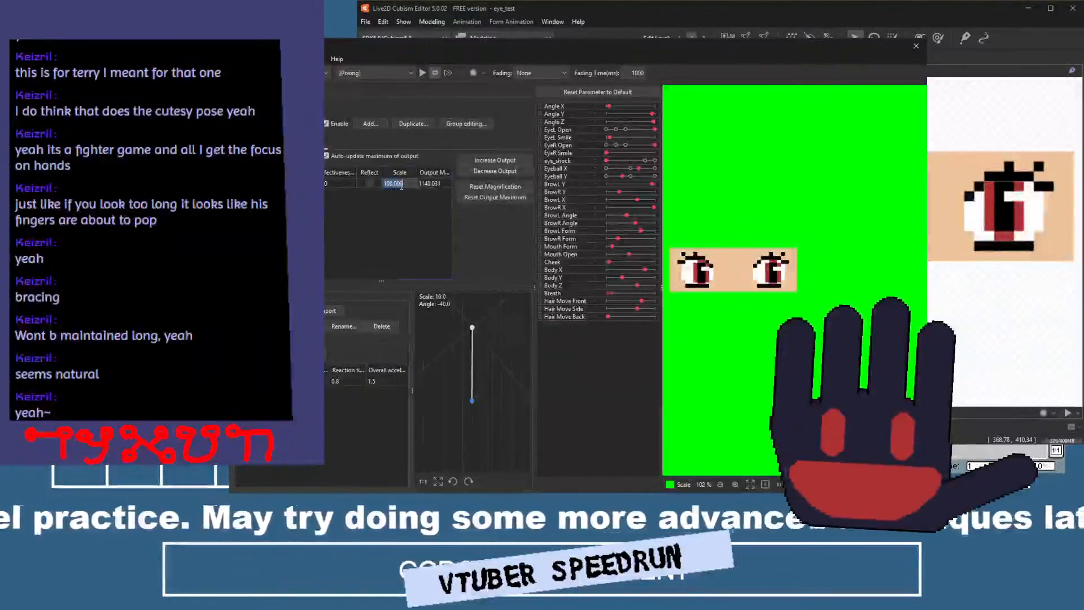
{"action": "type", "text": "200"}
{"action": "key", "text": "Return"}
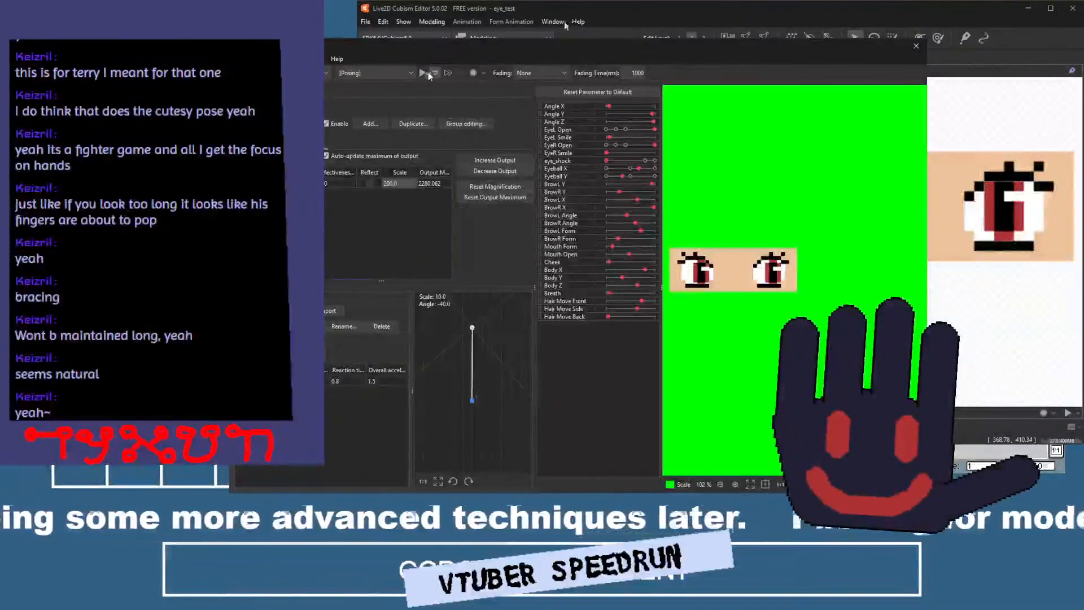
{"action": "left_click", "coordinate": [425, 74]}
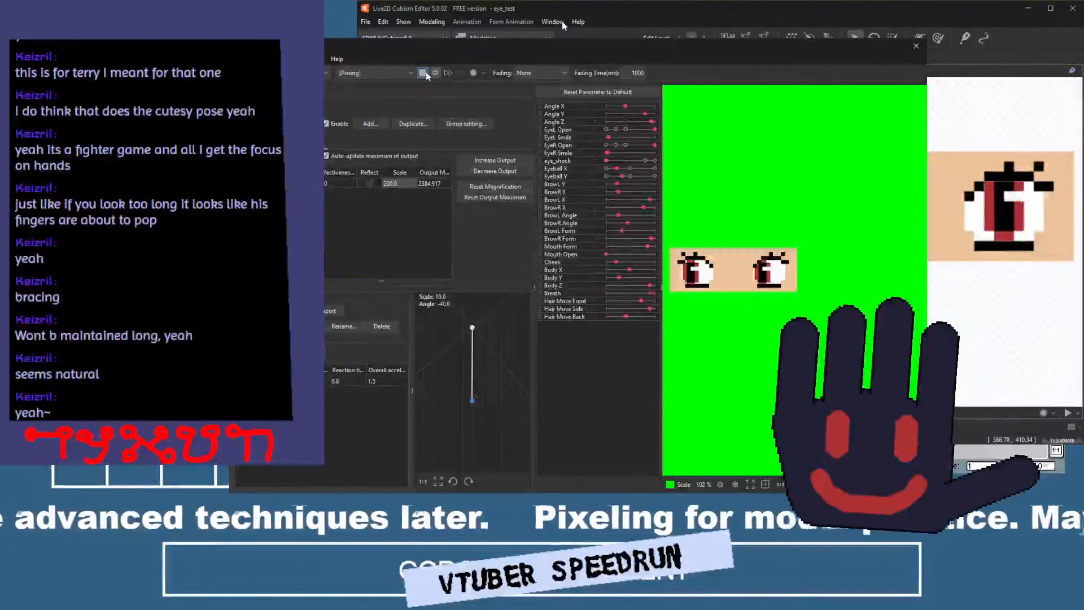
{"action": "left_click", "coordinate": [422, 73]}
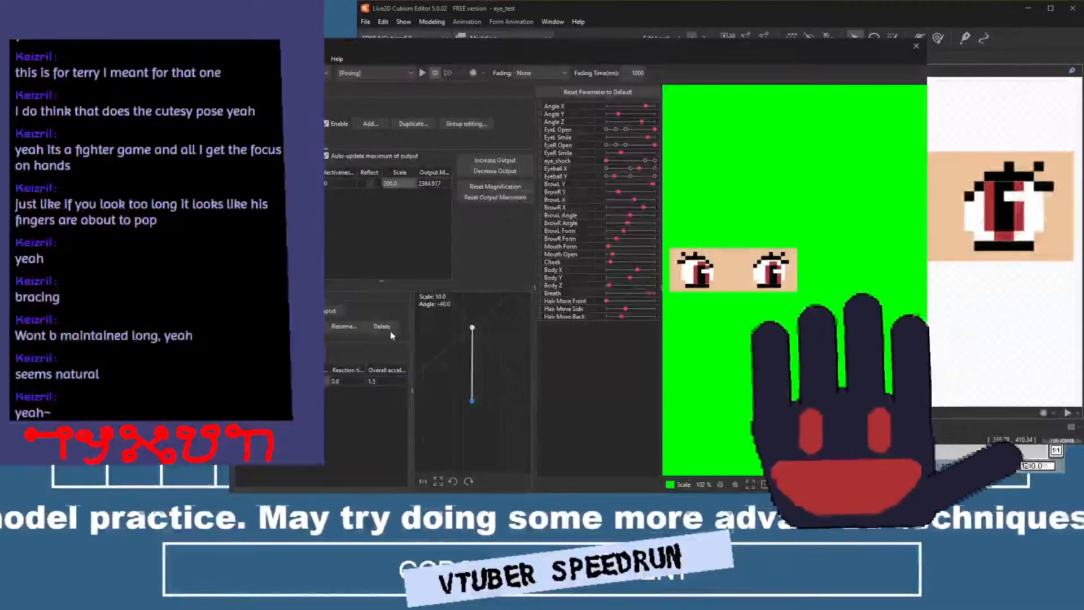
Set the pendulum's reaction time to 1.0 and restart the motion playback to test it.
{"action": "left_click", "coordinate": [350, 382]}
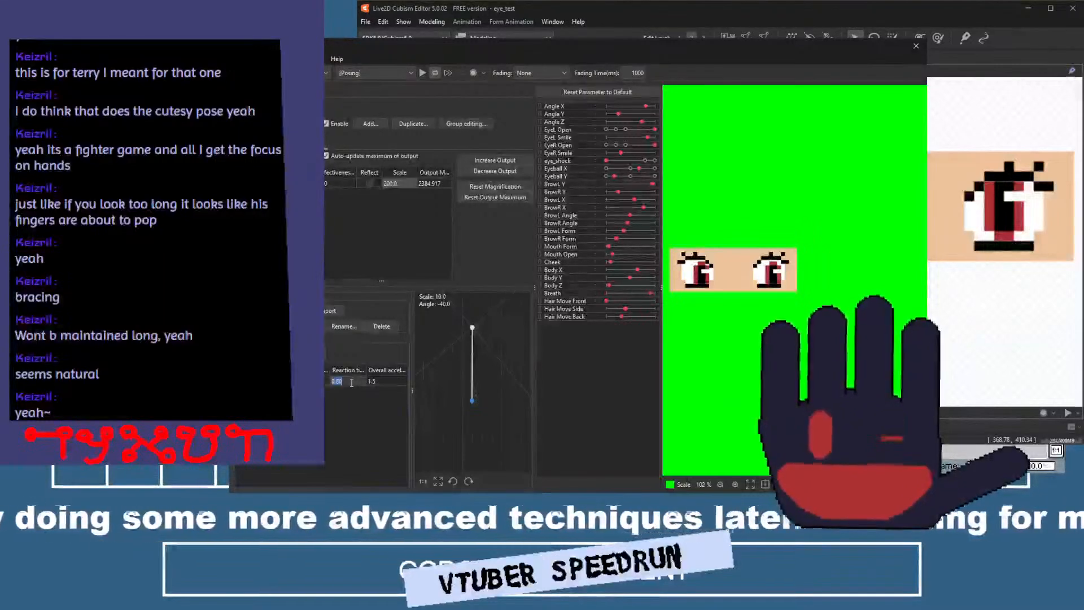
{"action": "key", "text": "BackSpace"}
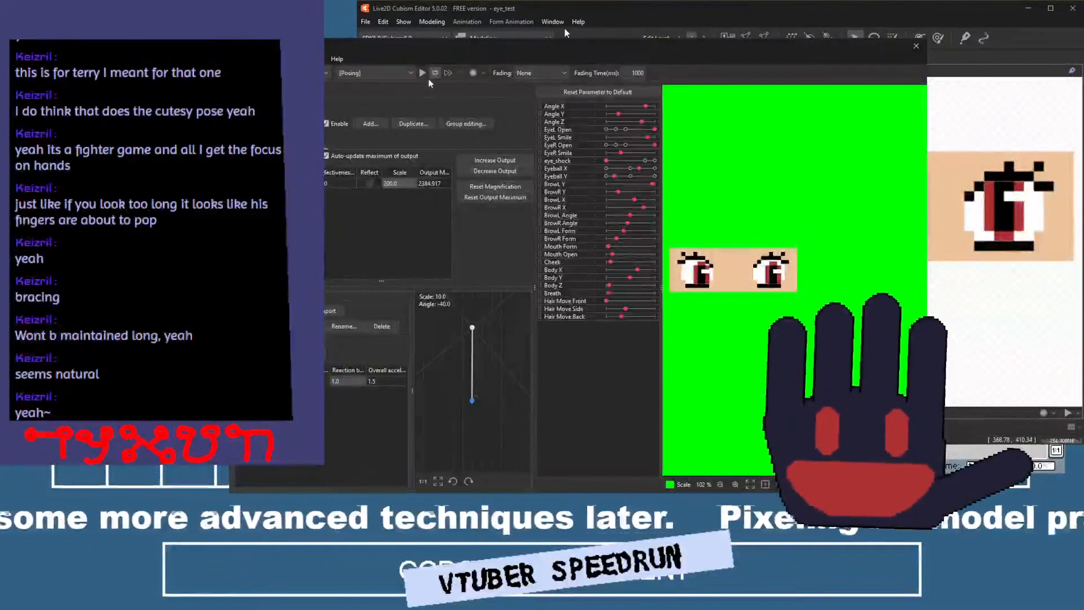
{"action": "left_click", "coordinate": [422, 73]}
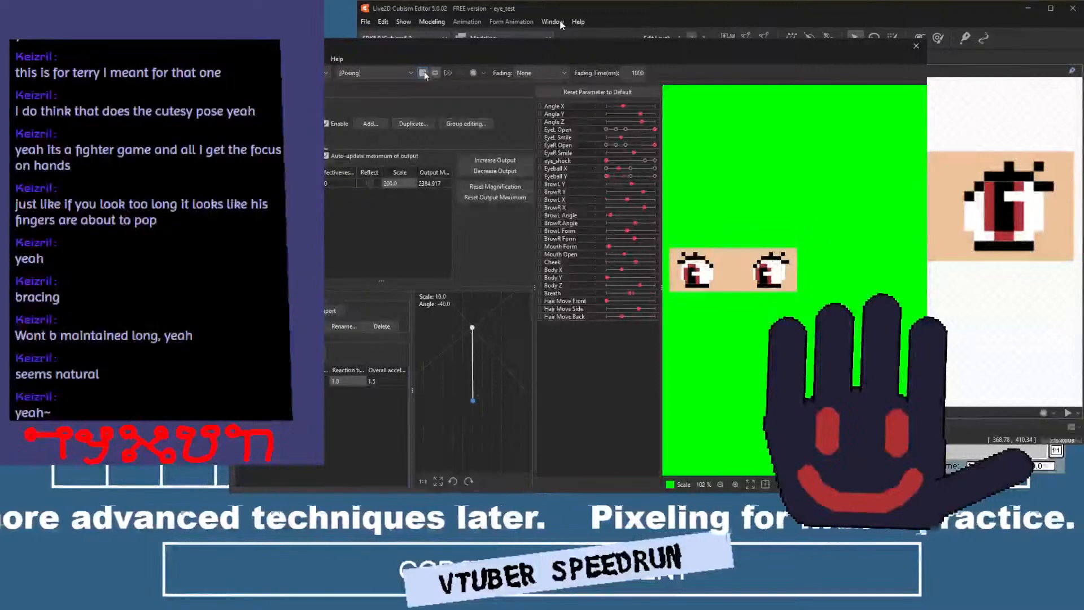
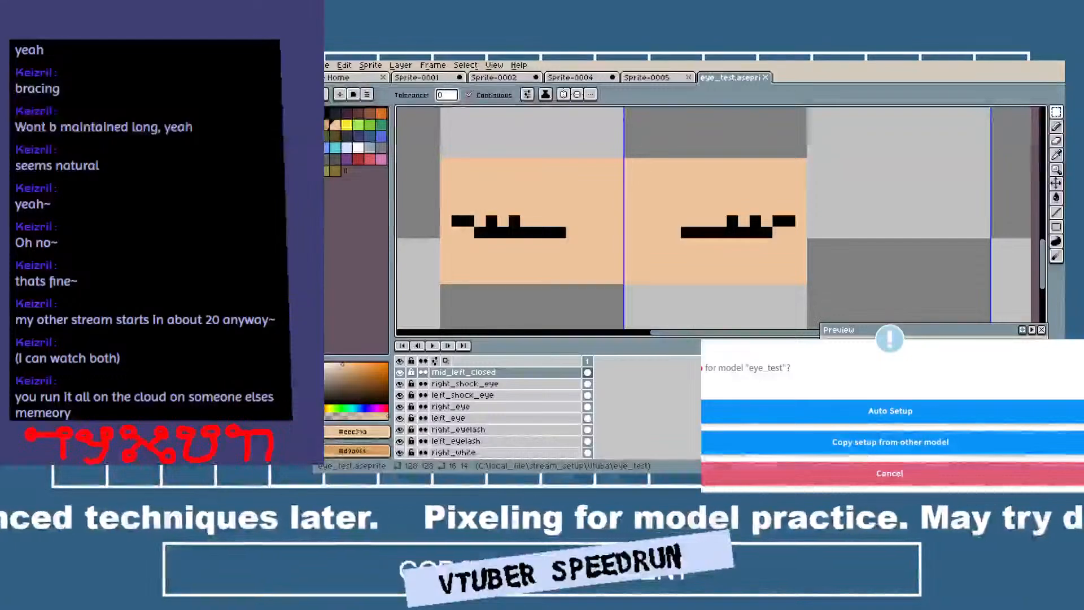
Run the auto setup for the eye_test model in VTube Studio and open its model settings.
{"action": "left_click", "coordinate": [897, 411]}
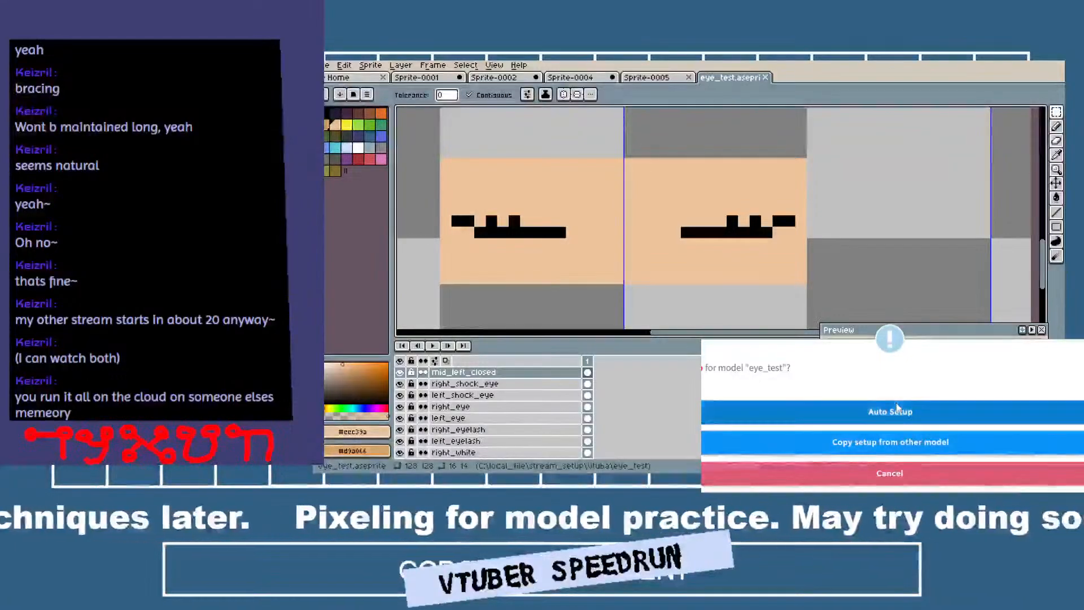
{"action": "left_click", "coordinate": [1007, 407]}
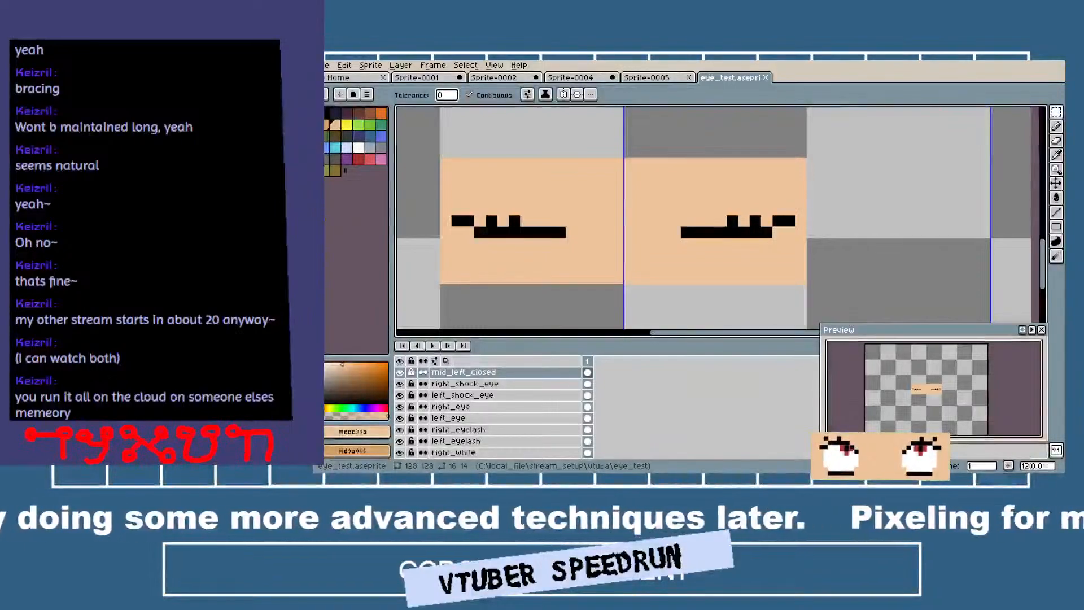
{"action": "key", "text": "alt+Tab"}
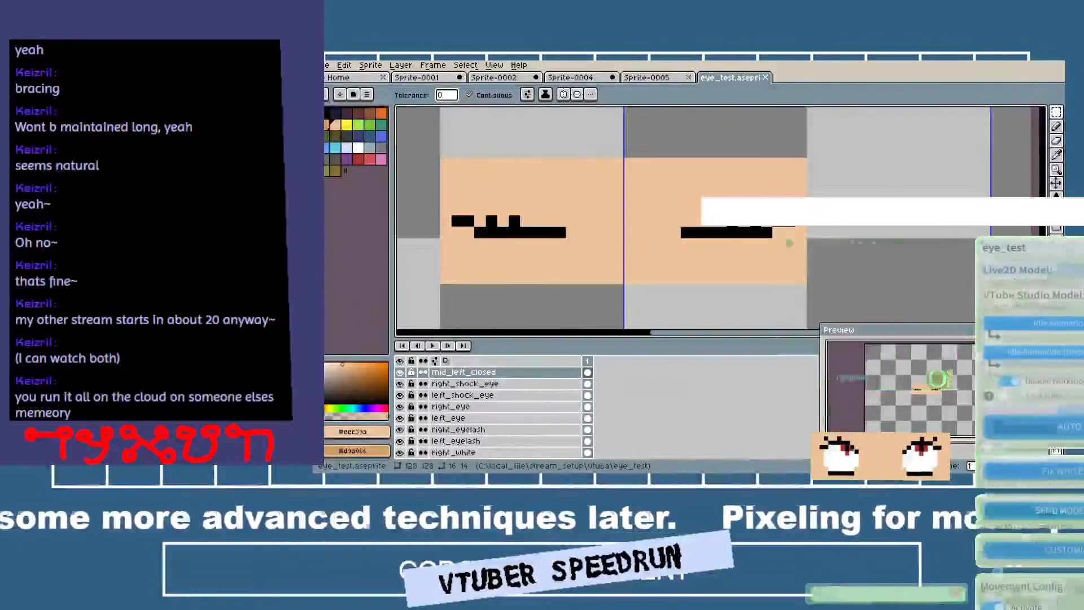
{"action": "left_click", "coordinate": [1070, 211]}
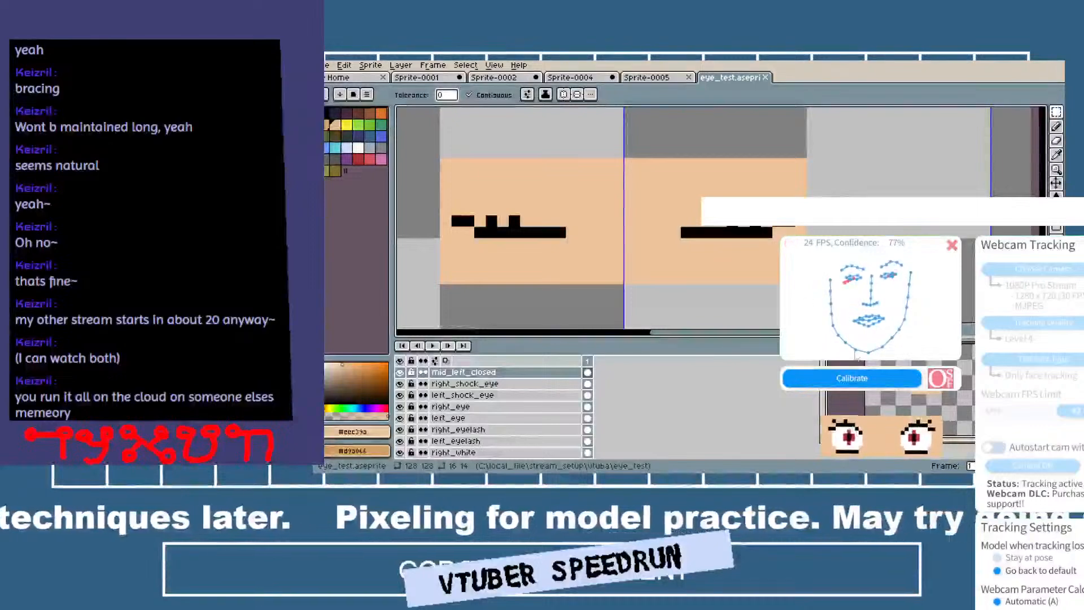
{"action": "left_click", "coordinate": [1073, 212]}
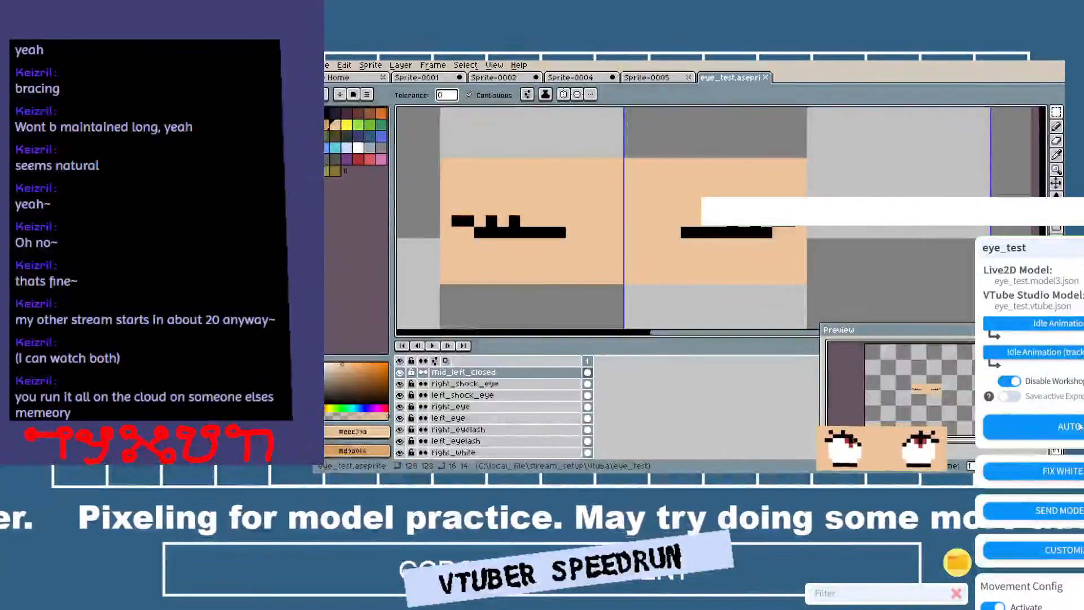
Set the input range maximum of the Eye Open Left parameter to 1.5.
{"action": "scroll", "coordinate": [1080, 427], "scroll_direction": "down", "scroll_amount": 8}
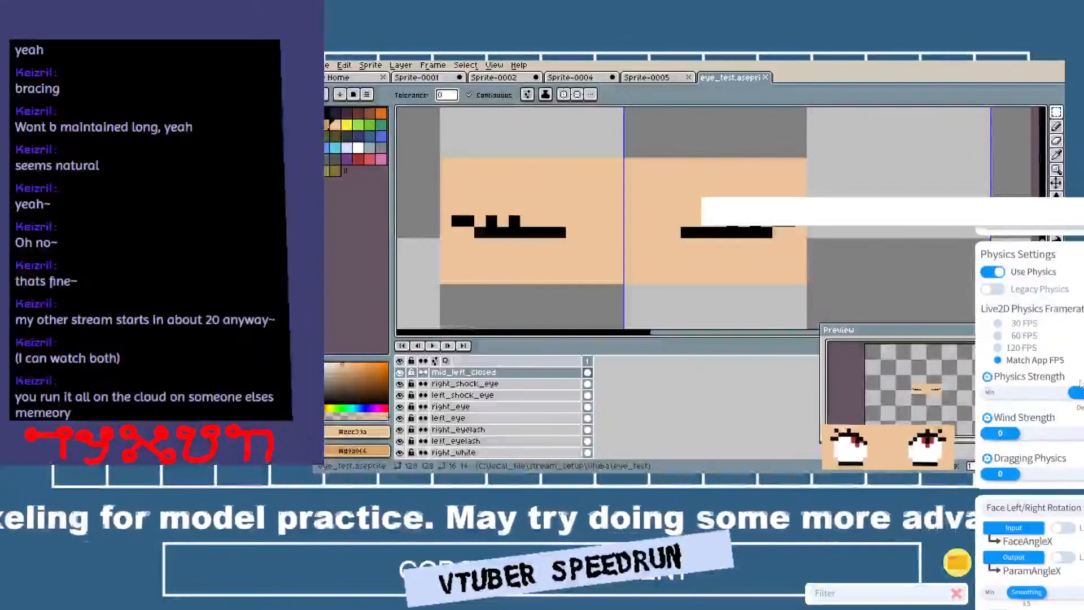
{"action": "scroll", "coordinate": [1079, 384], "scroll_direction": "down", "scroll_amount": 6}
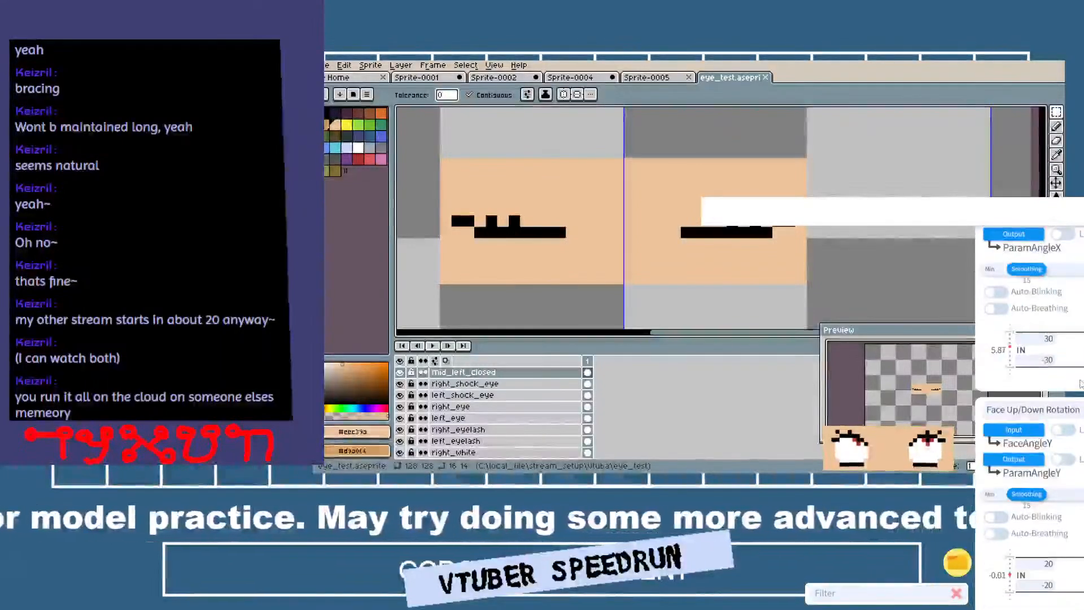
{"action": "scroll", "coordinate": [1079, 384], "scroll_direction": "down", "scroll_amount": 3}
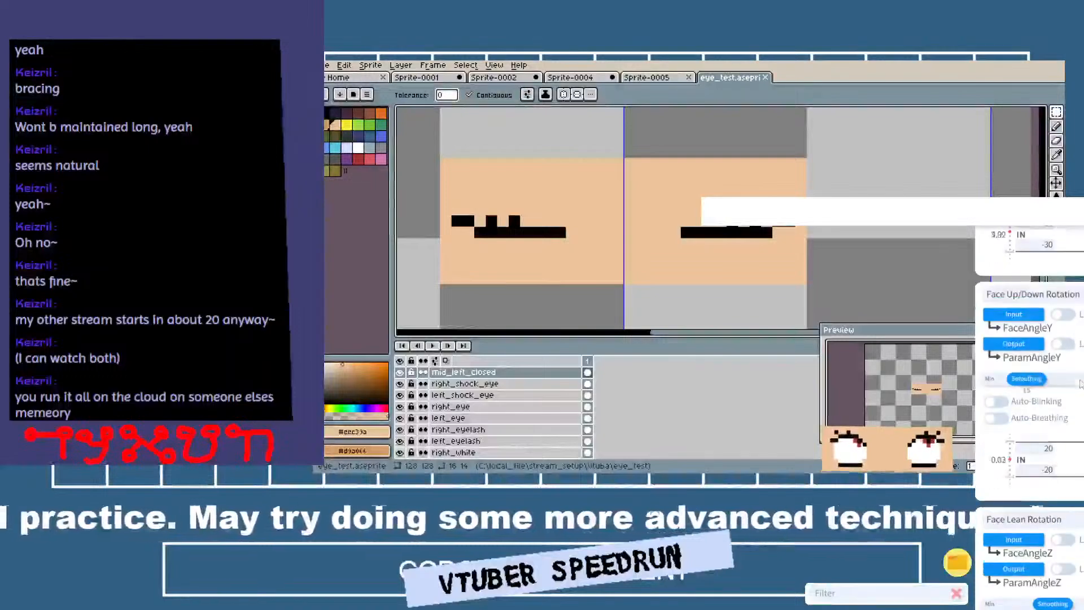
{"action": "scroll", "coordinate": [1079, 383], "scroll_direction": "down", "scroll_amount": 5}
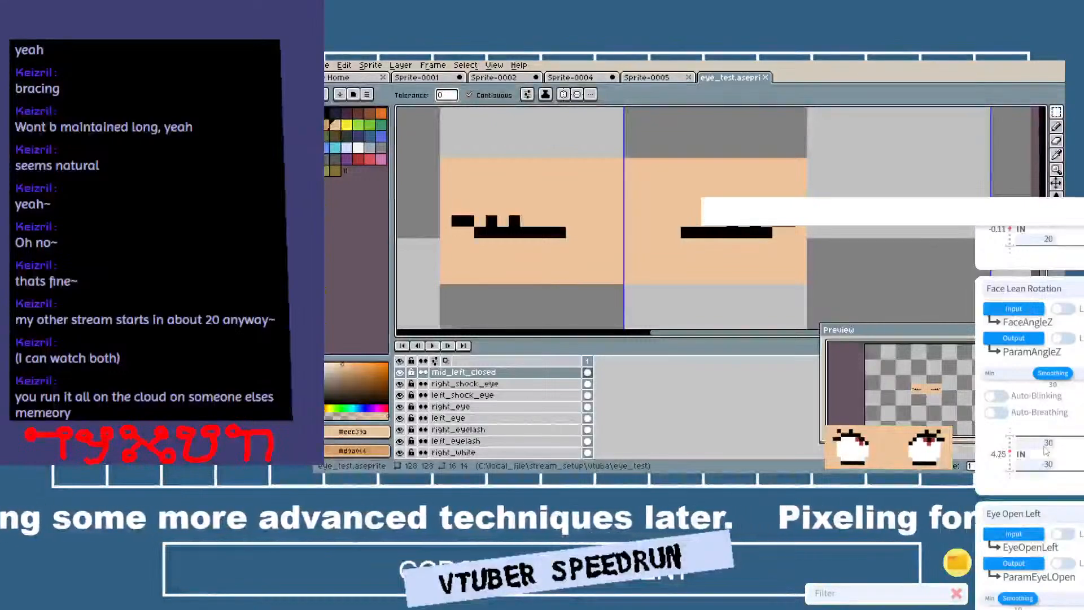
{"action": "scroll", "coordinate": [1046, 449], "scroll_direction": "down", "scroll_amount": 3}
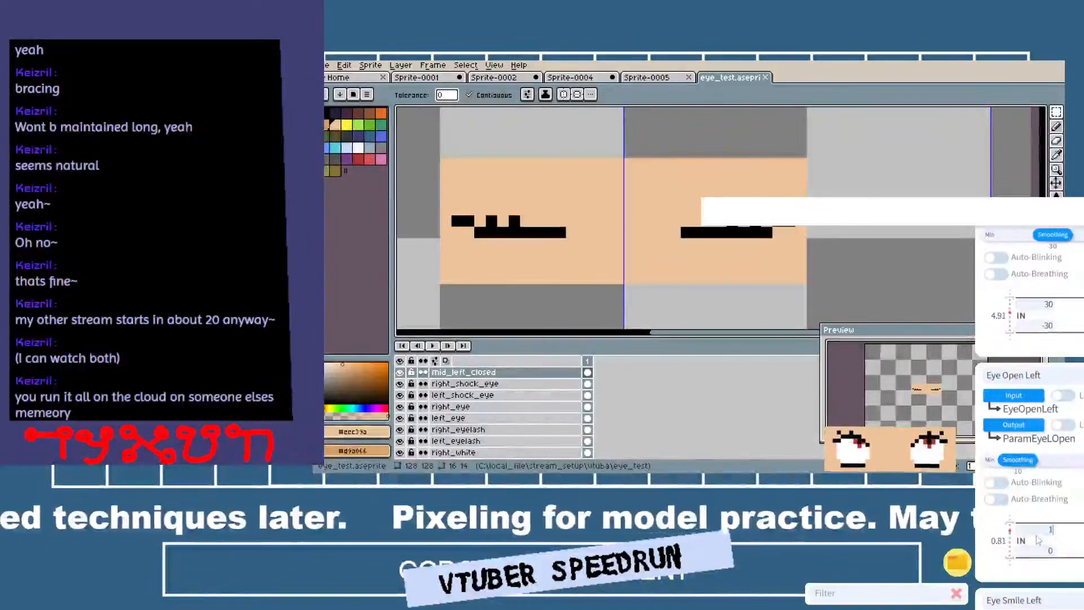
{"action": "type", "text": "5"}
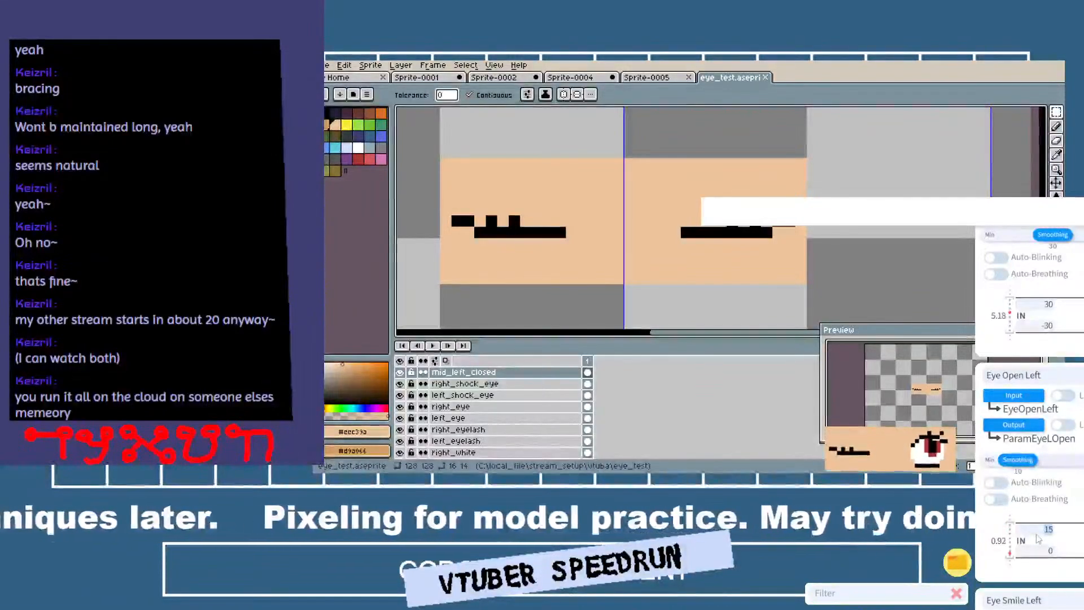
{"action": "key", "text": "BackSpace"}
{"action": "type", "text": ".5"}
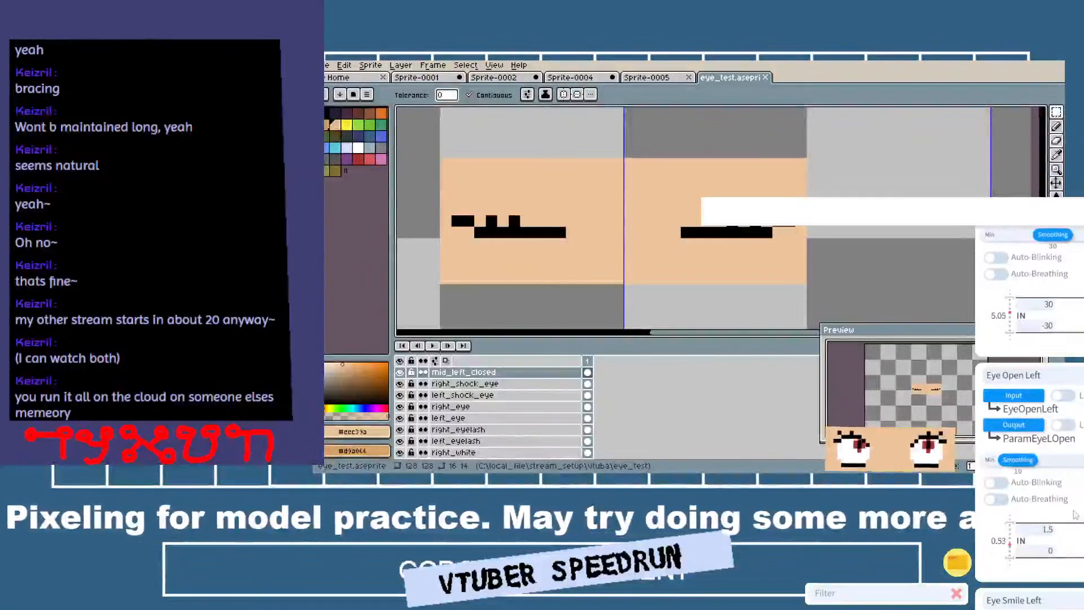
Set the input range maximum of the Eye Open Right parameter to 1.5 as well.
{"action": "scroll", "coordinate": [1064, 536], "scroll_direction": "down", "scroll_amount": 3}
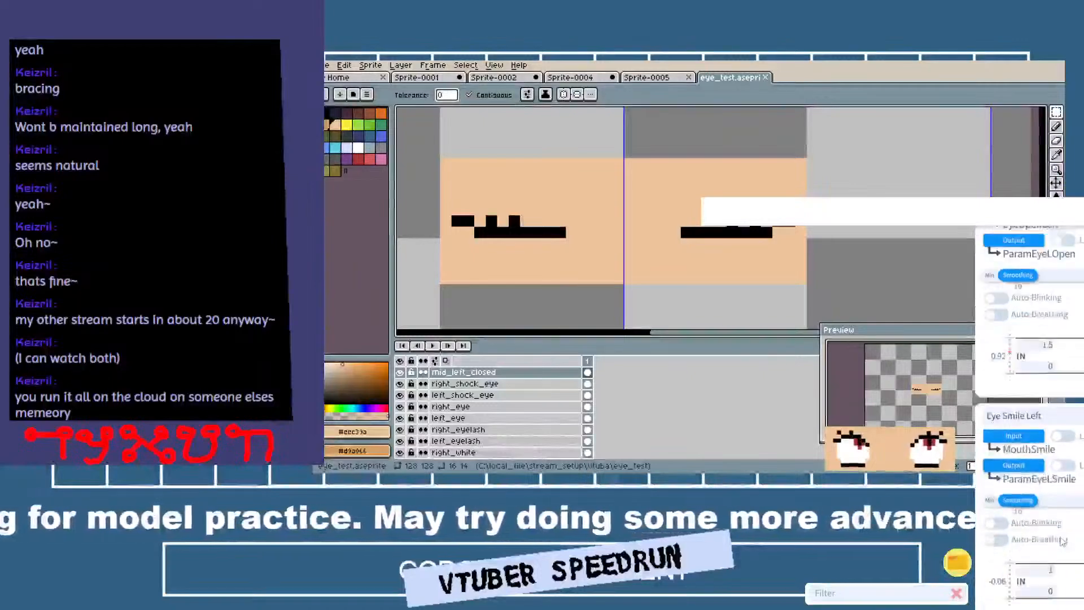
{"action": "scroll", "coordinate": [1062, 541], "scroll_direction": "down", "scroll_amount": 5}
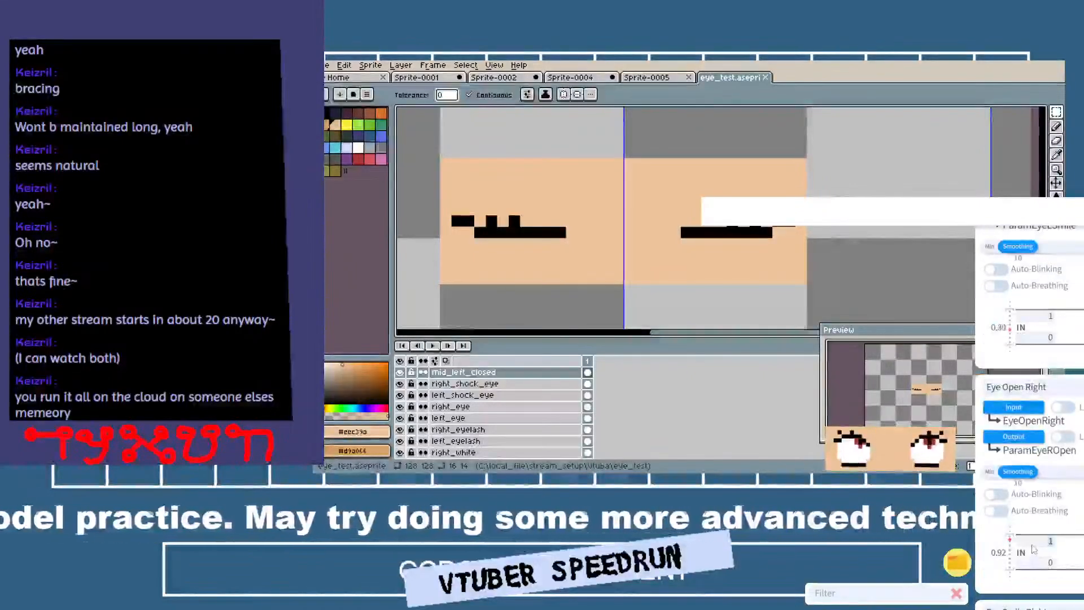
{"action": "type", "text": "1.5"}
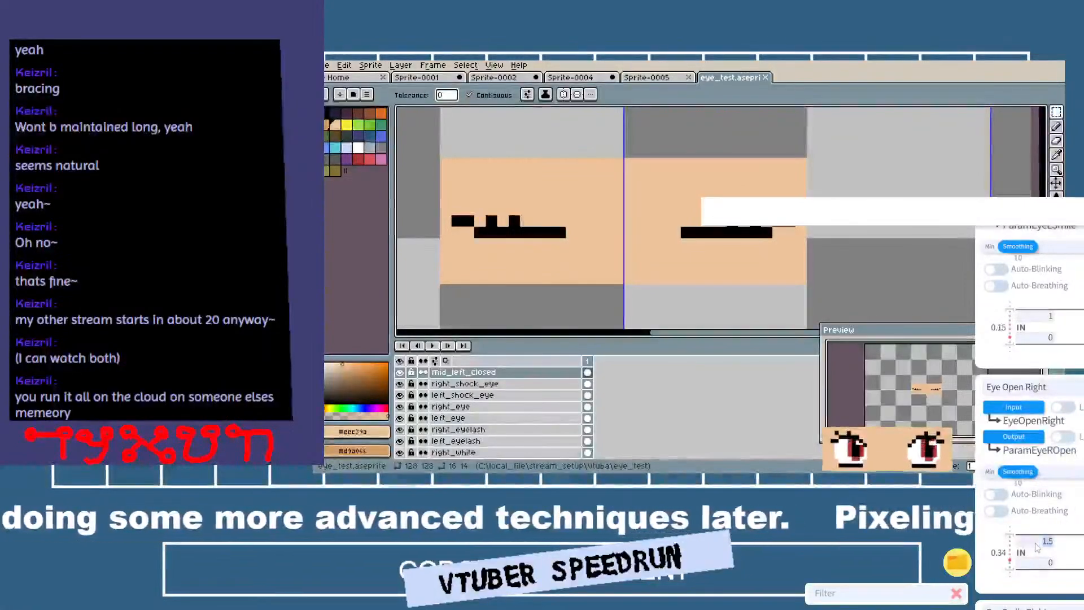
Set the input range maximum to 1.8 for both the Eye Open Left and Eye Open Right parameters.
{"action": "scroll", "coordinate": [1030, 395], "scroll_direction": "up", "scroll_amount": 3}
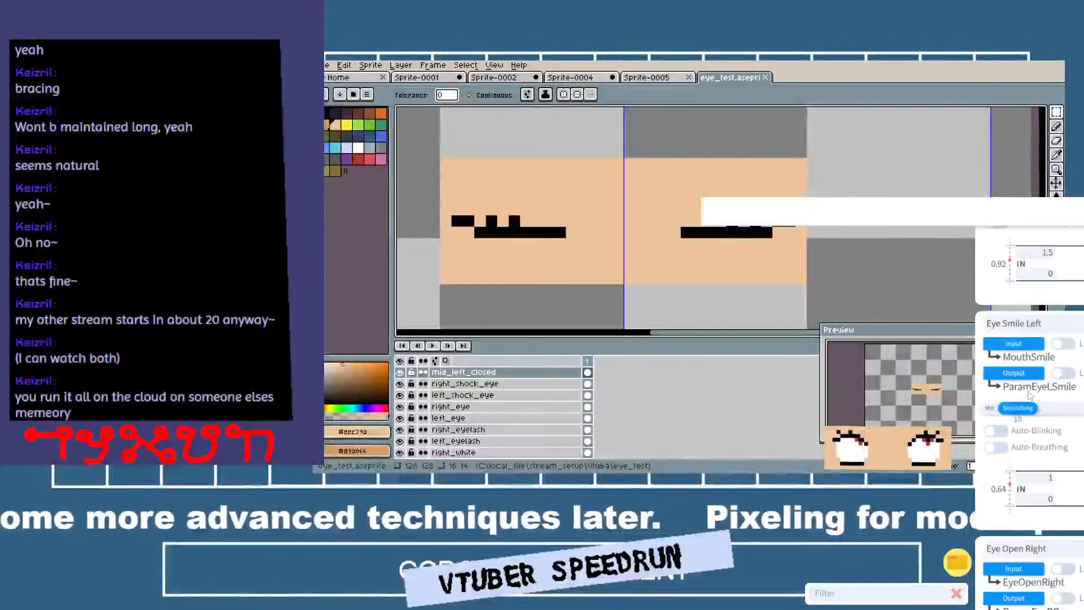
{"action": "scroll", "coordinate": [1030, 395], "scroll_direction": "up", "scroll_amount": 2}
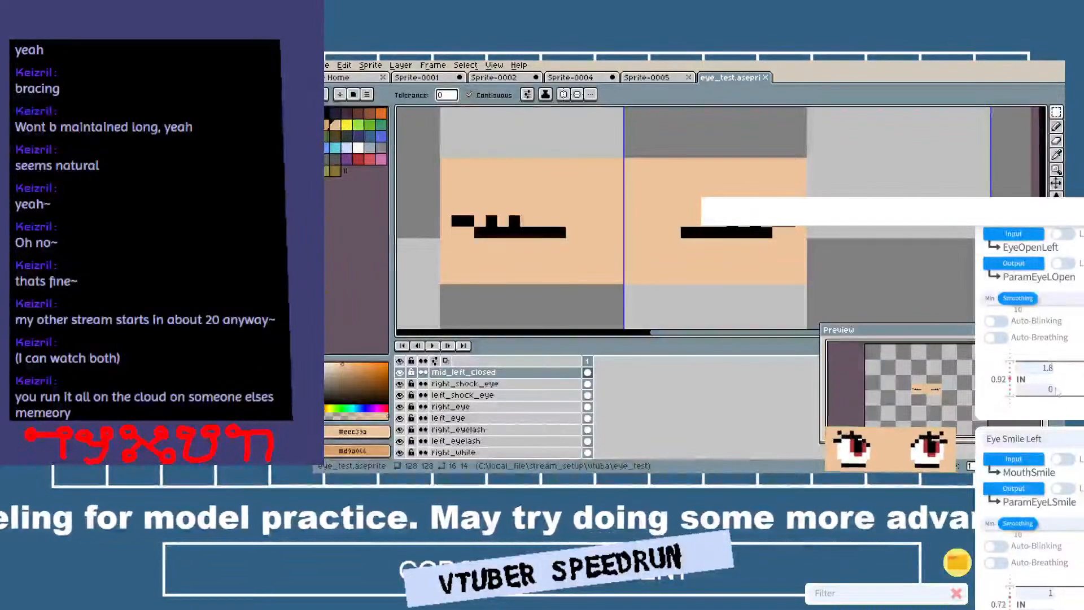
{"action": "scroll", "coordinate": [1033, 496], "scroll_direction": "down", "scroll_amount": 3}
{"action": "scroll", "coordinate": [1030, 513], "scroll_direction": "down", "scroll_amount": 4}
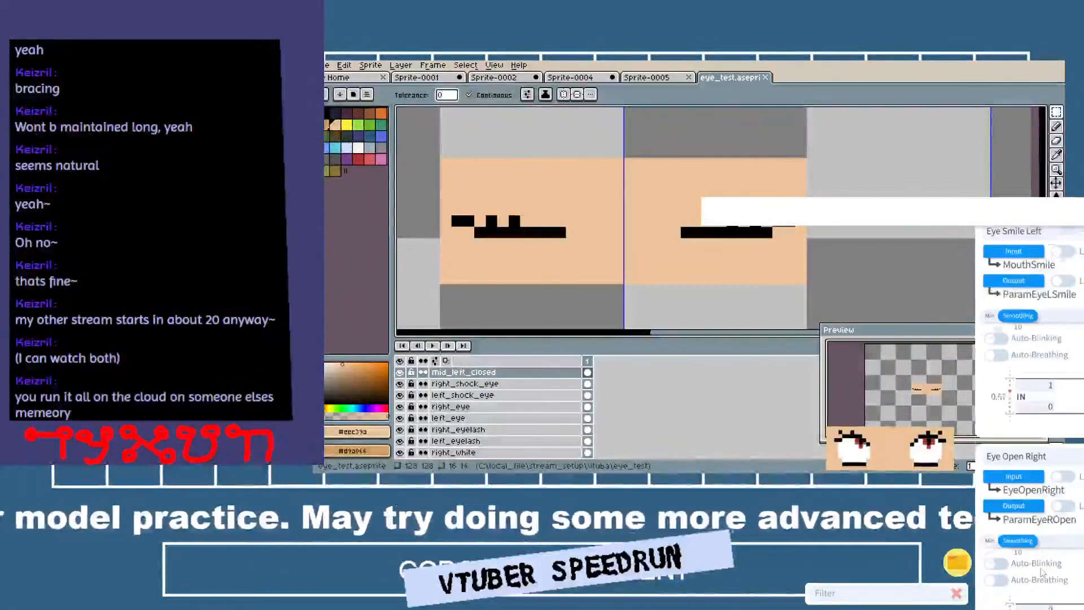
{"action": "left_click", "coordinate": [1044, 545]}
{"action": "type", "text": "1.8"}
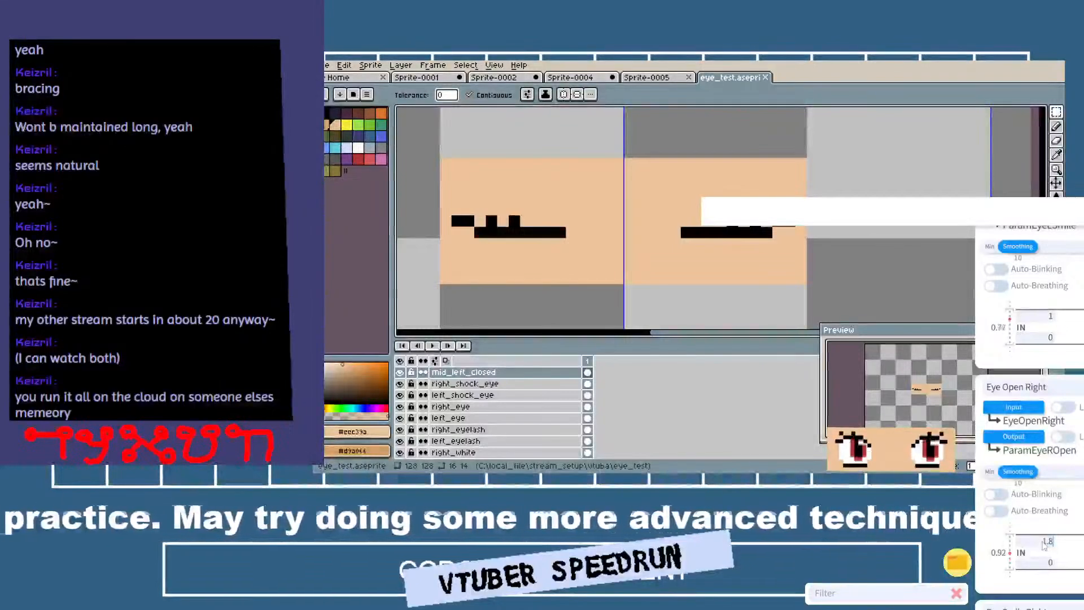